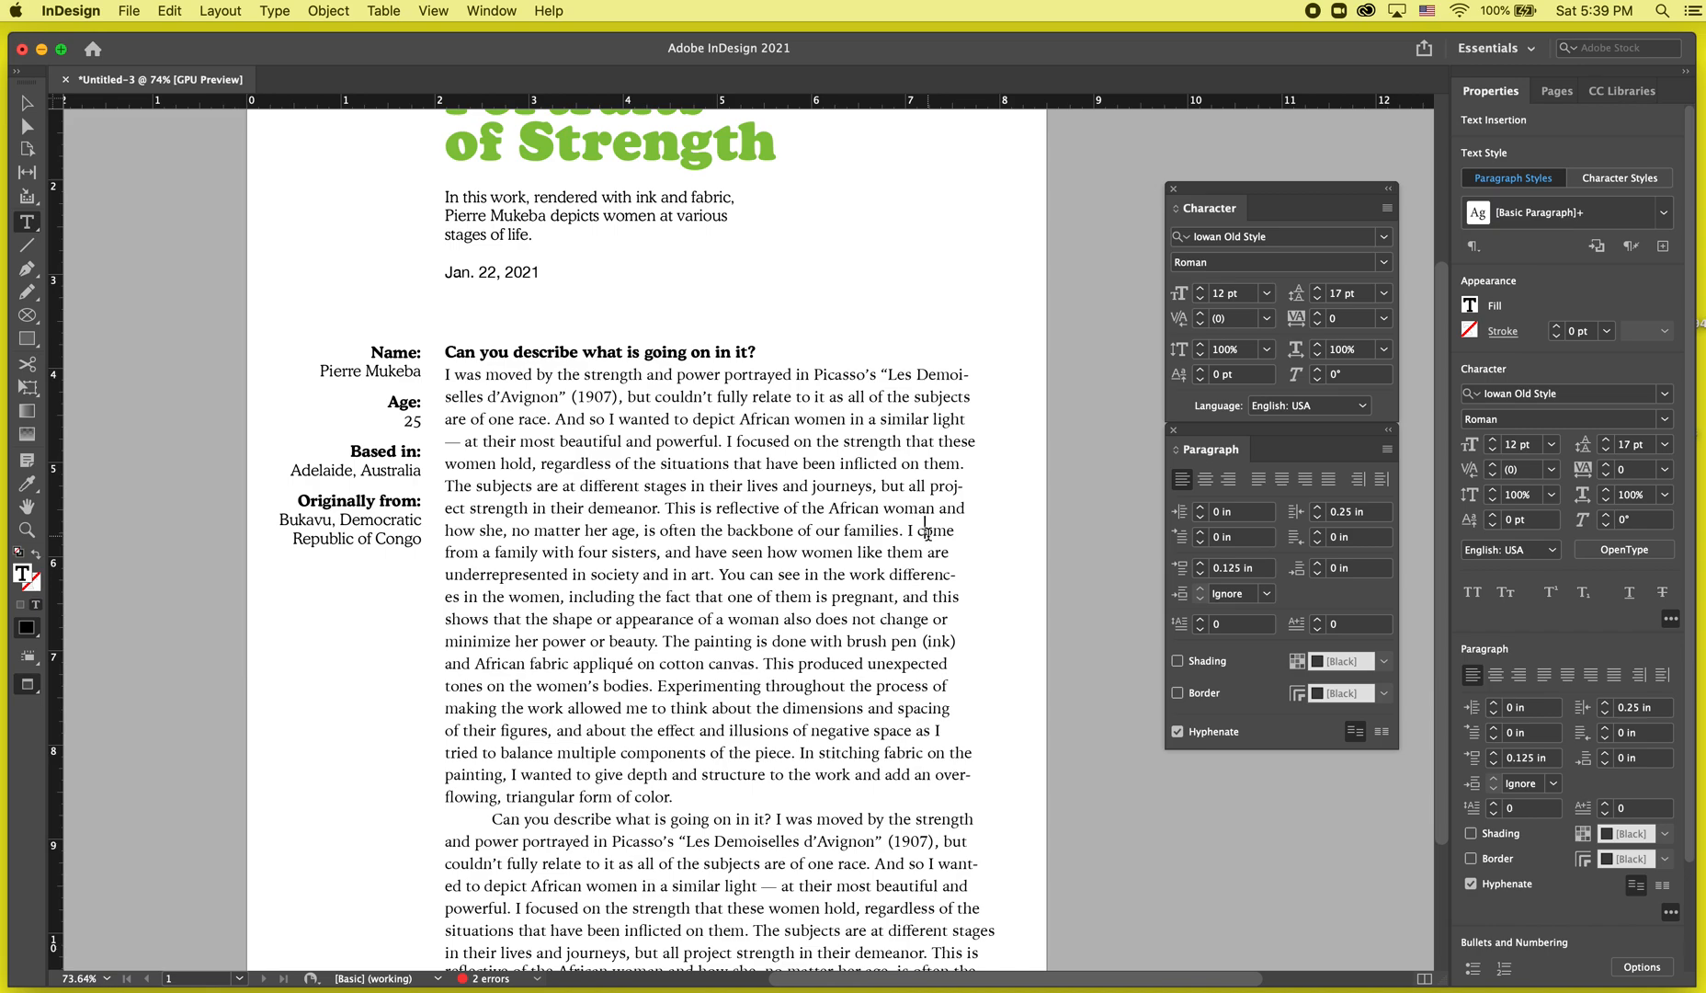
Try deleting the space after "subjects" at the end of the body text's second line, then undo the deletion.
{"action": "scroll", "coordinate": [901, 464], "scroll_direction": "down", "scroll_amount": 2}
{"action": "scroll", "coordinate": [901, 464], "scroll_direction": "right", "scroll_amount": 2}
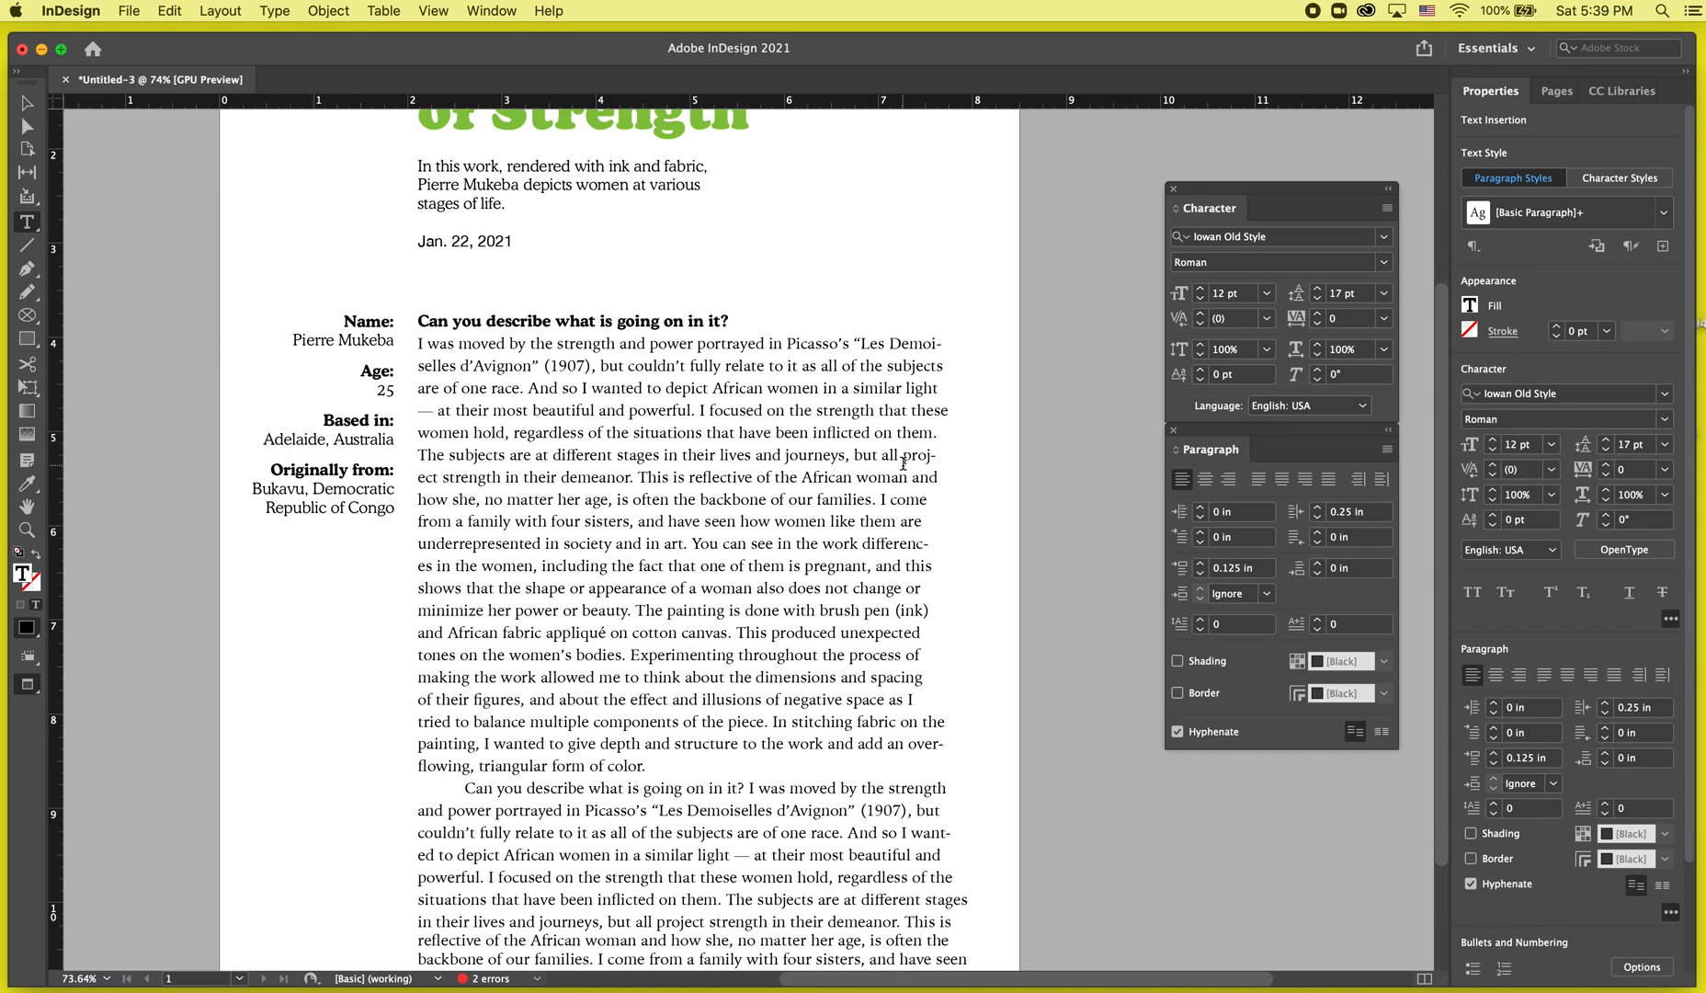
{"action": "scroll", "coordinate": [899, 428], "scroll_direction": "up", "scroll_amount": 3}
{"action": "scroll", "coordinate": [899, 428], "scroll_direction": "right", "scroll_amount": 1}
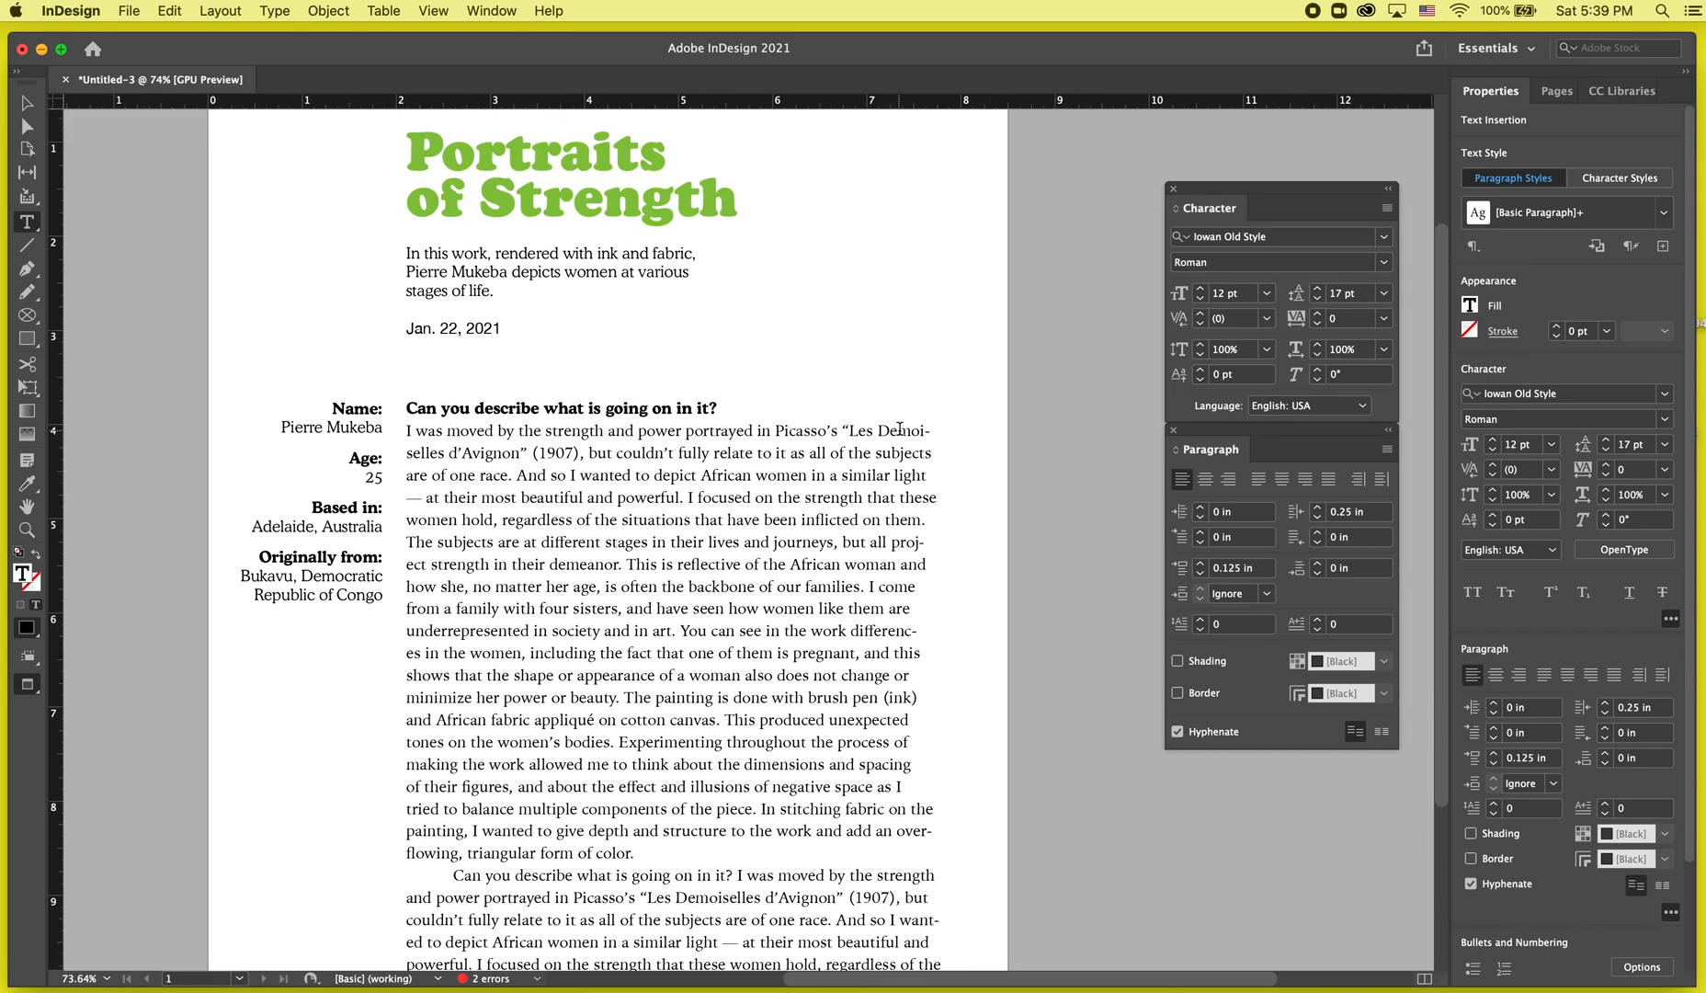
{"action": "scroll", "coordinate": [899, 428], "scroll_direction": "up", "scroll_amount": 2}
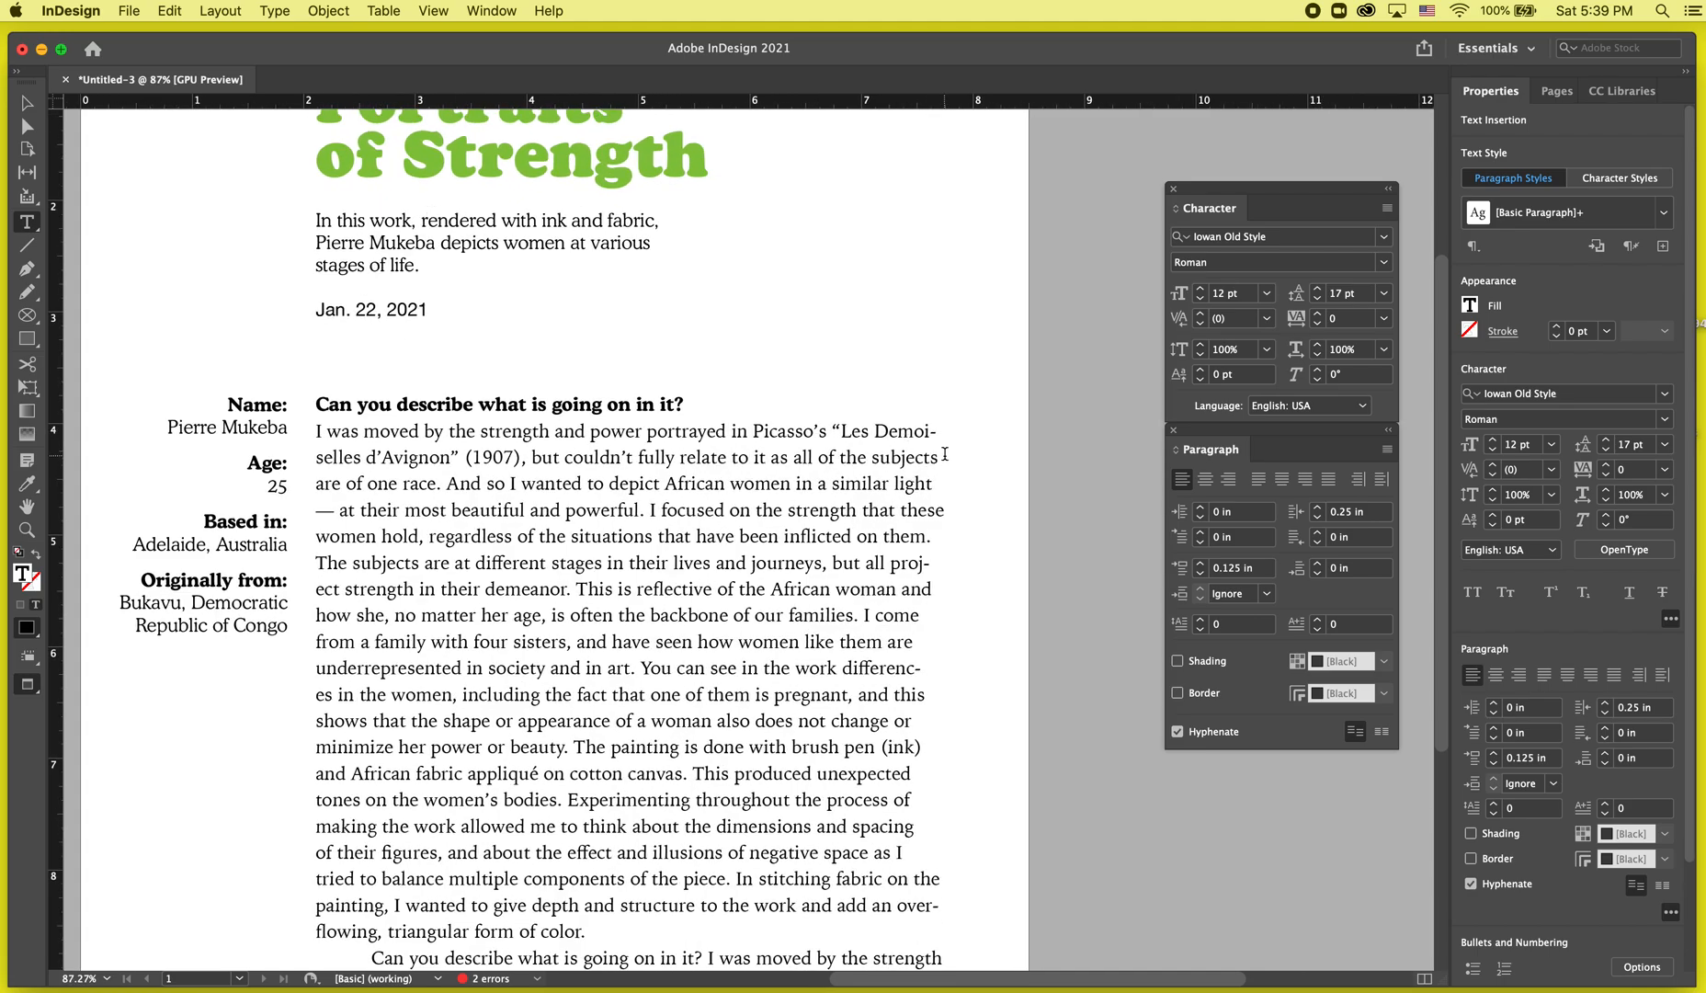
{"action": "left_click_drag", "start_coordinate": [934, 457], "coordinate": [950, 460]}
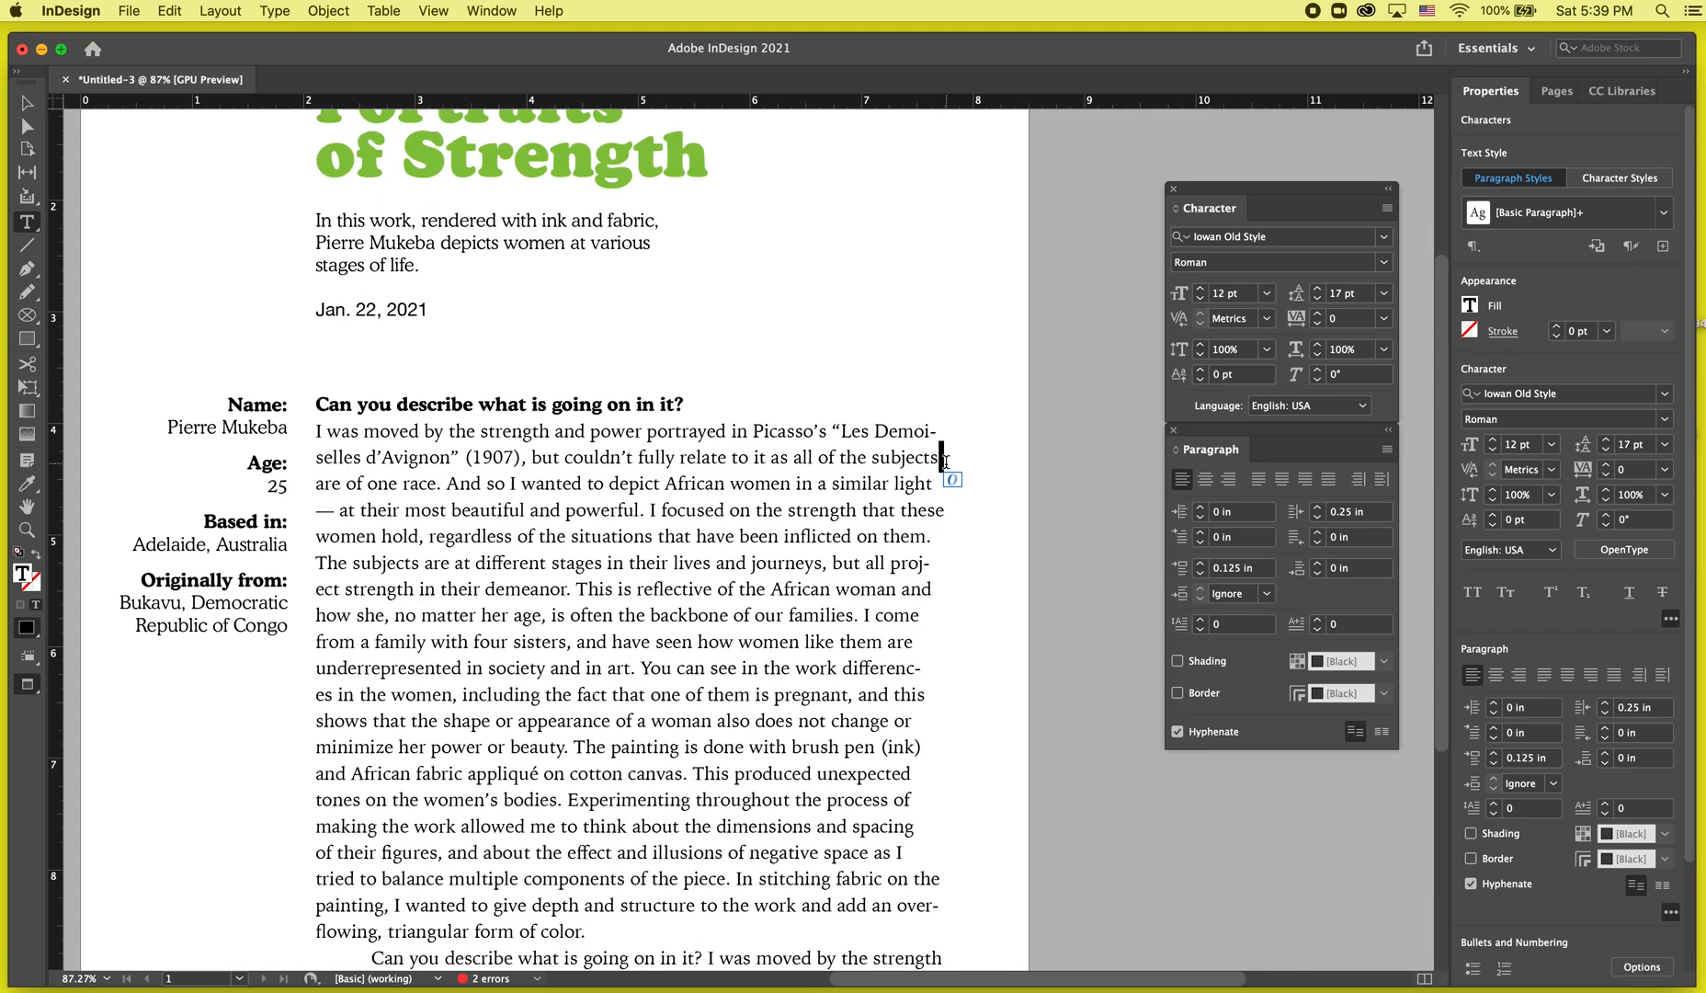
{"action": "scroll", "coordinate": [945, 461], "scroll_direction": "down", "scroll_amount": 2}
{"action": "scroll", "coordinate": [945, 462], "scroll_direction": "left", "scroll_amount": 1}
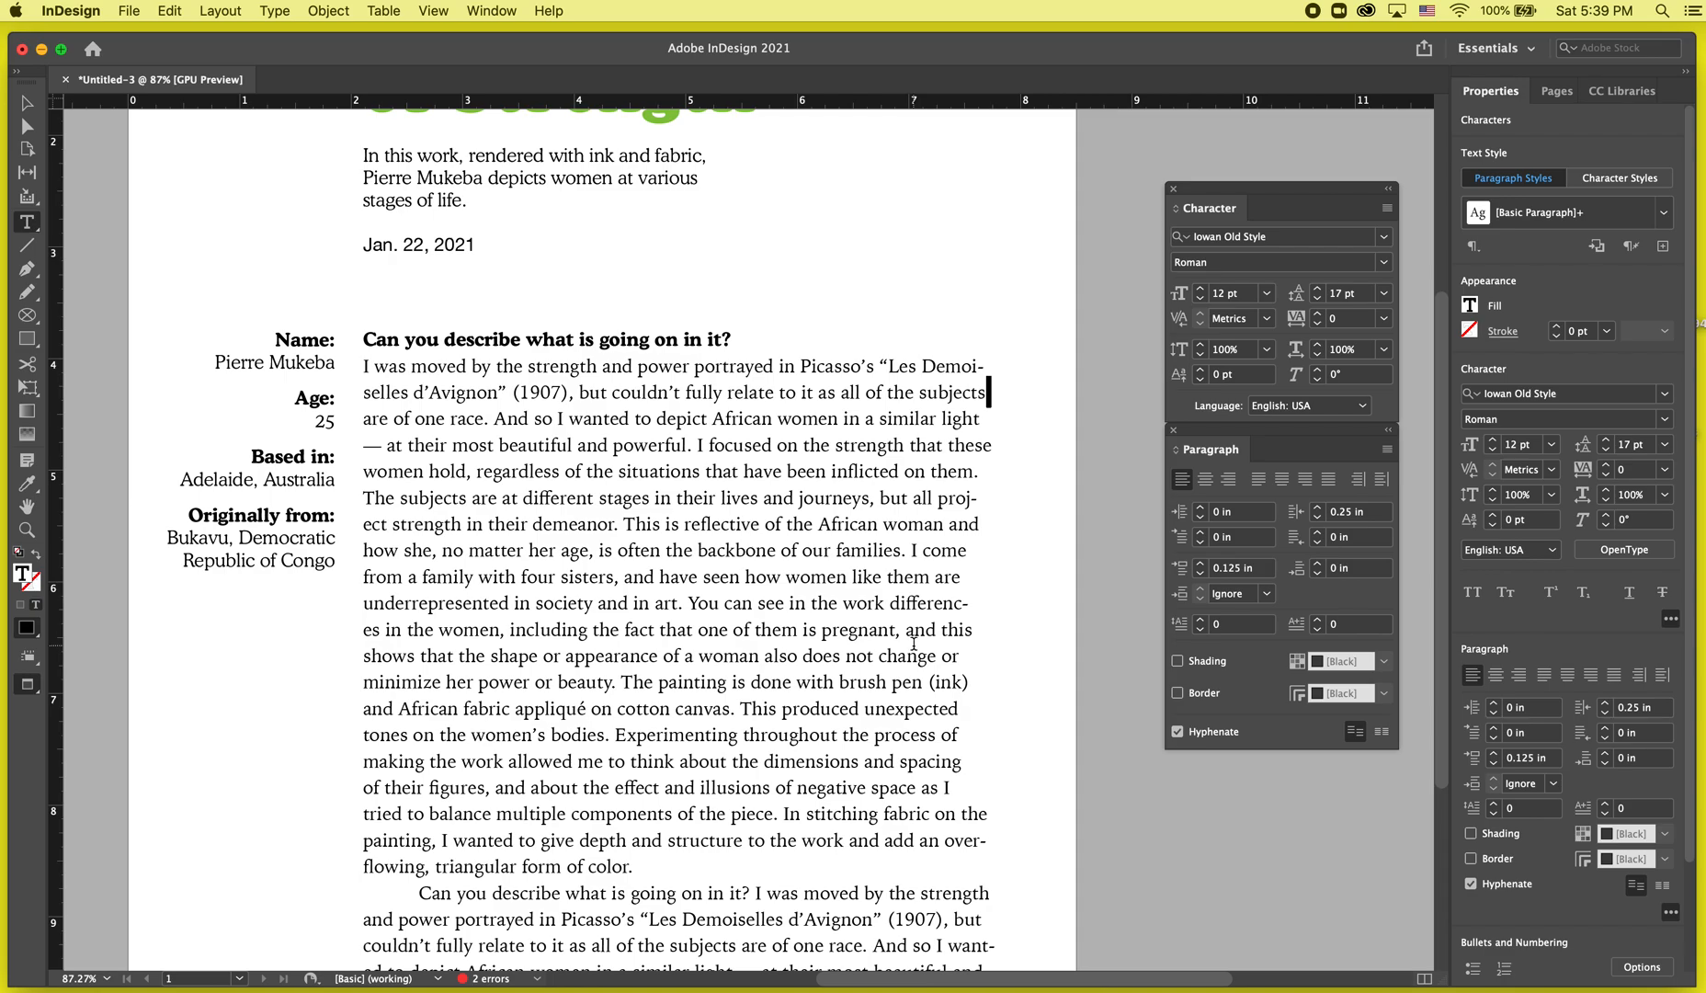
{"action": "key", "text": "BackSpace"}
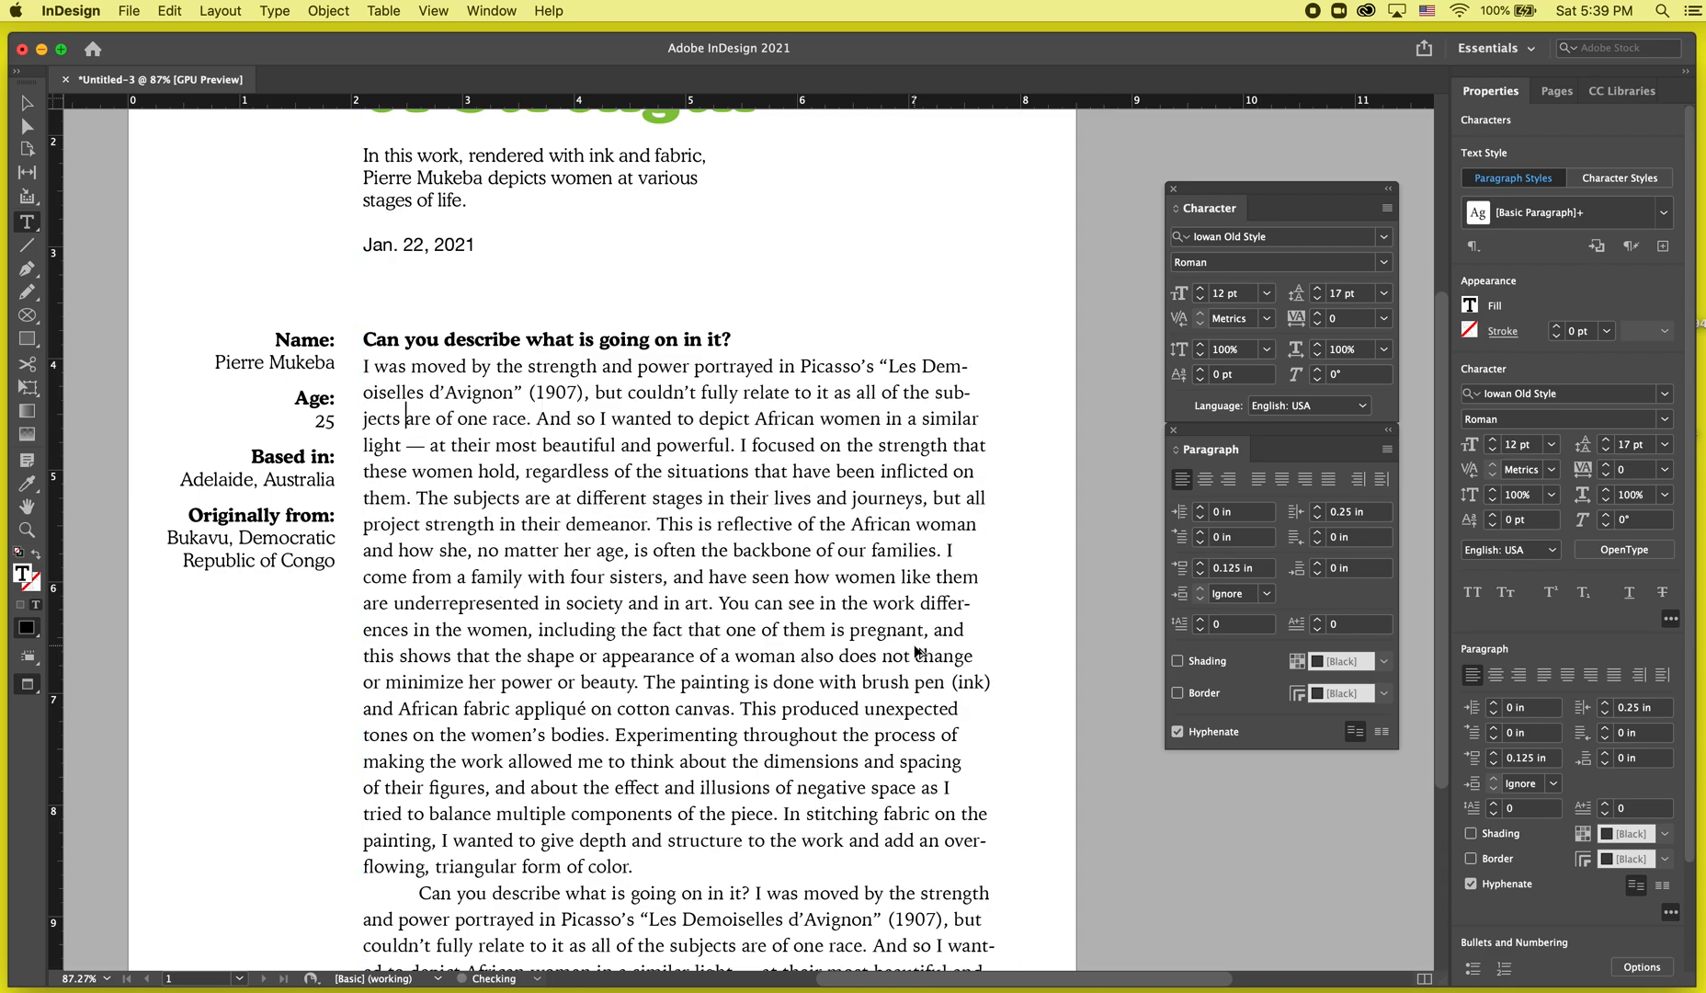
{"action": "key", "text": "BackSpace"}
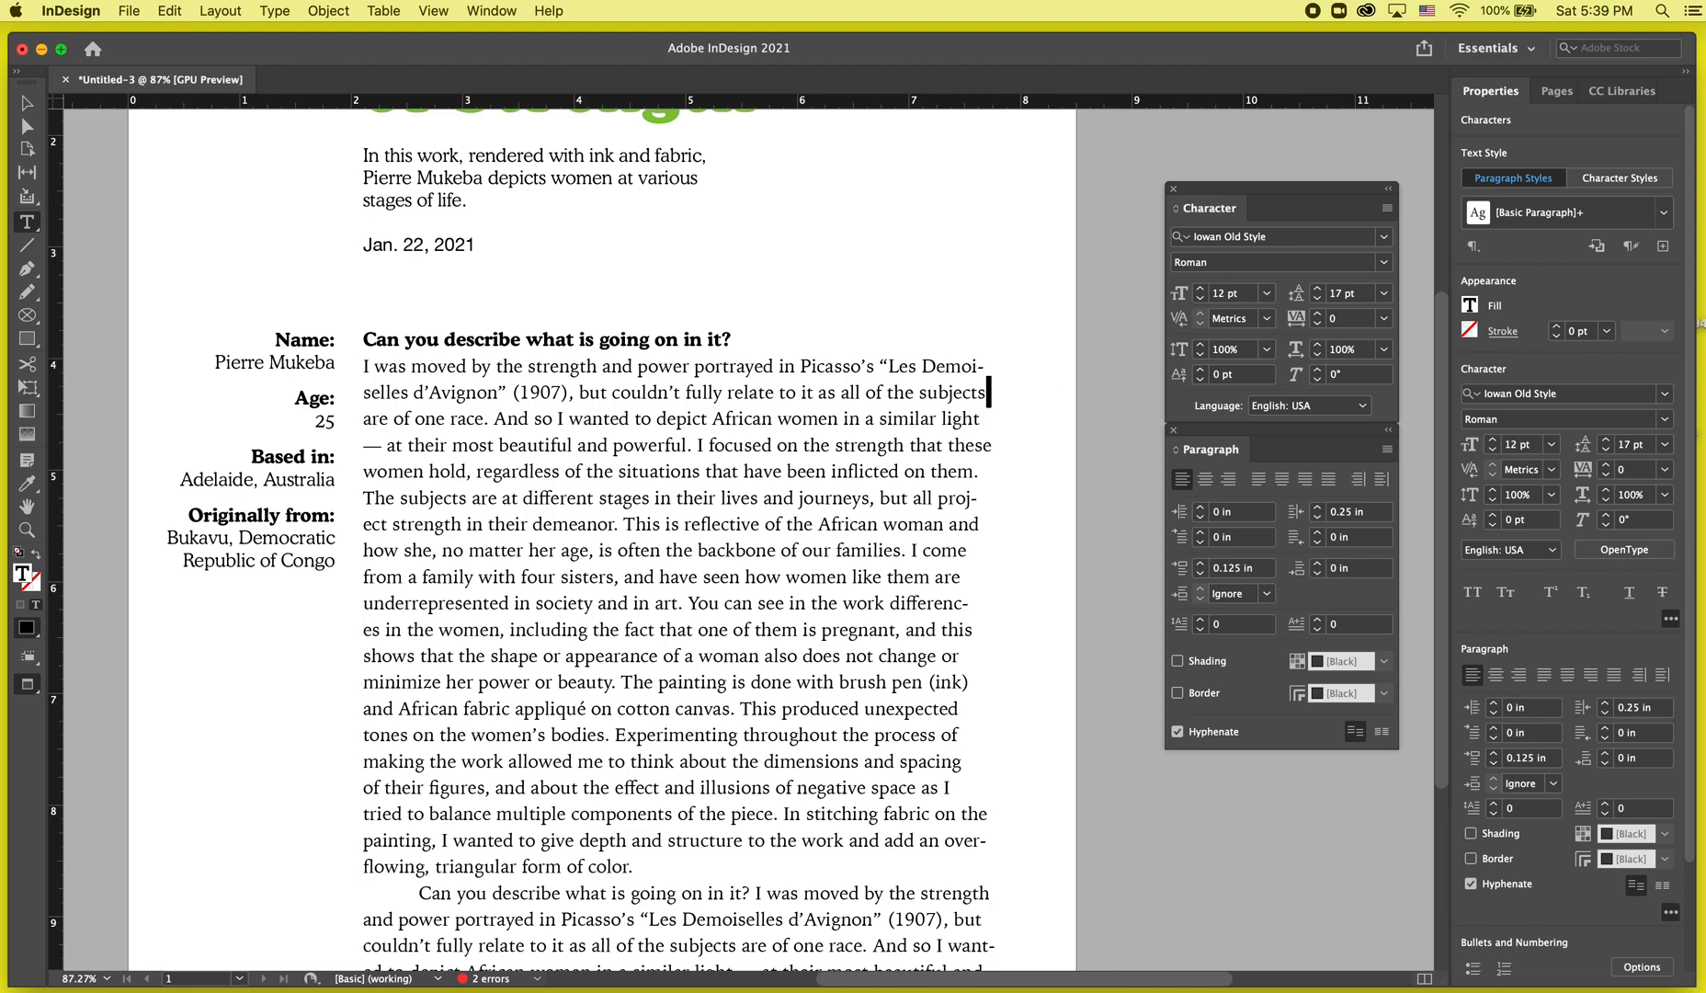
{"action": "key", "text": "BackSpace"}
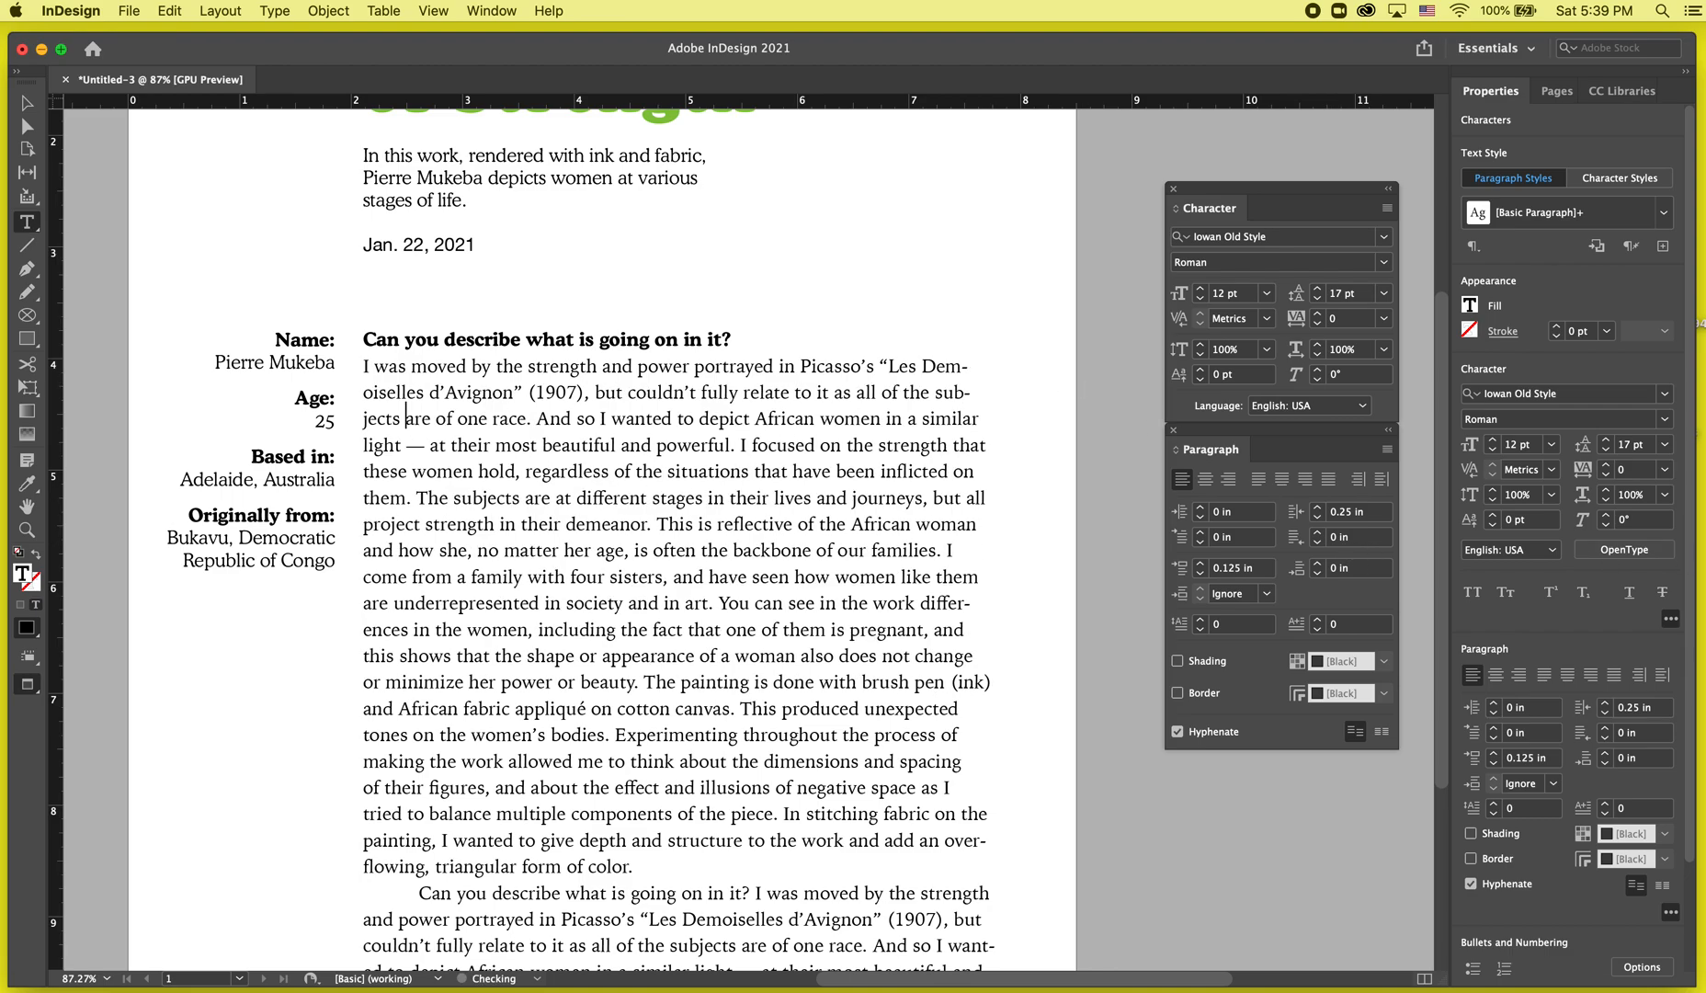
{"action": "key", "text": "super+z"}
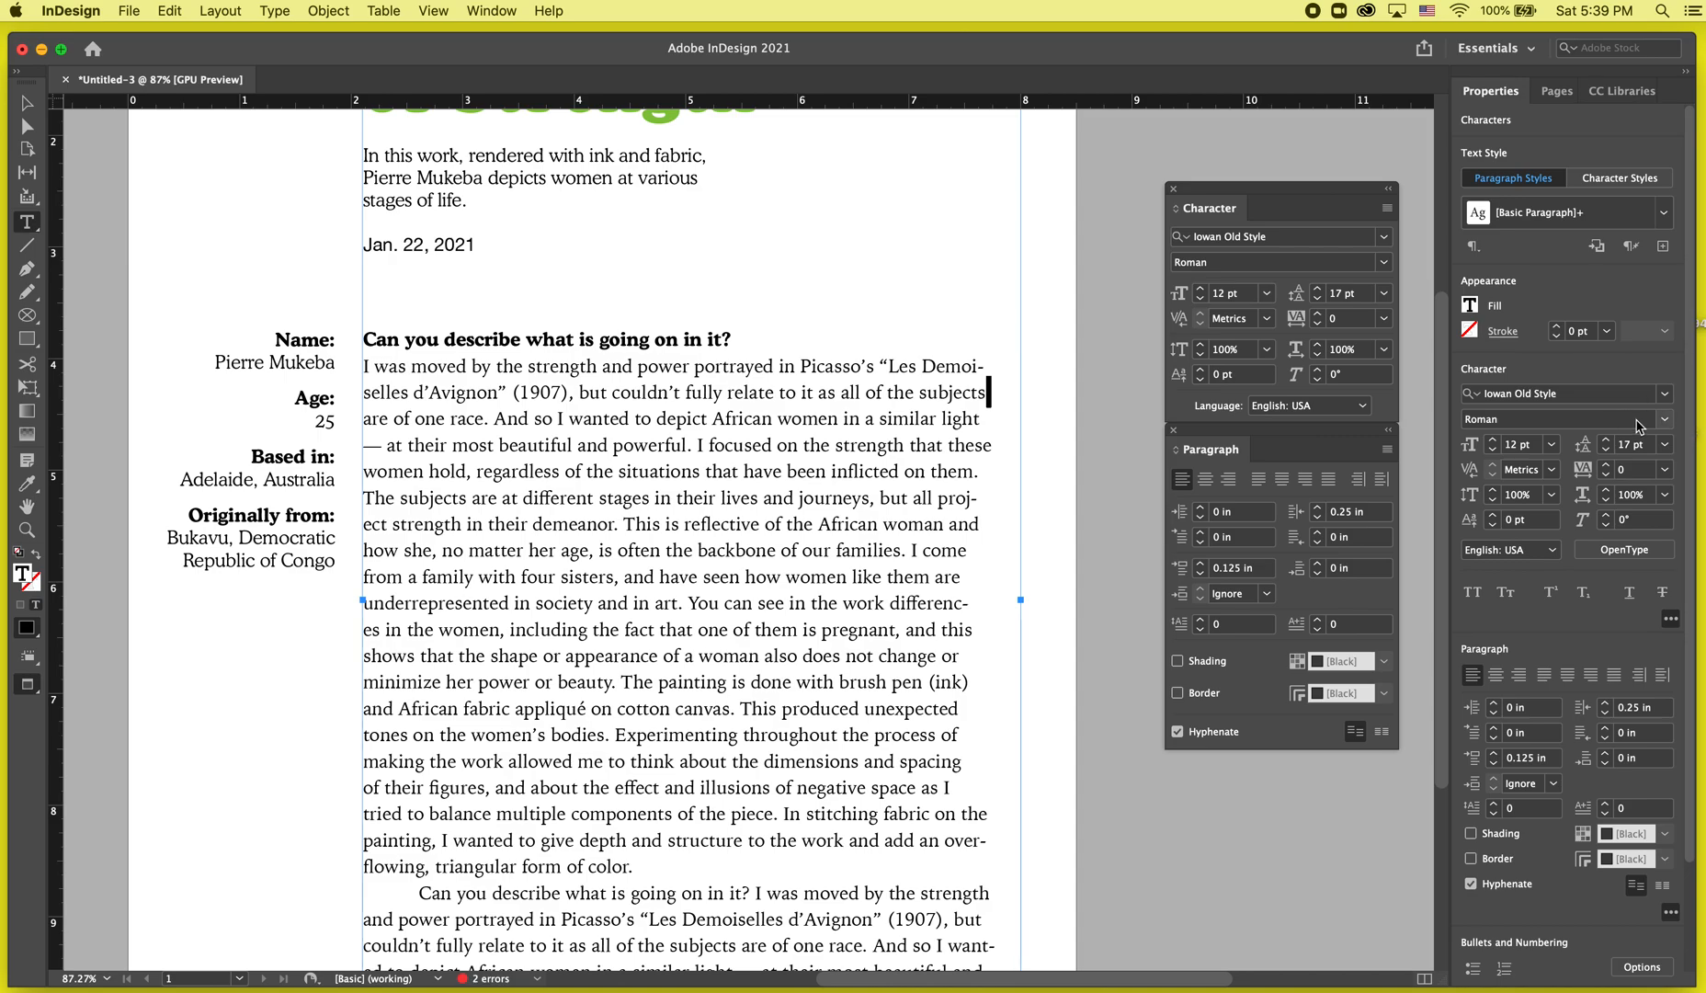
Replace the space between "subjects" and "are" in the first answer paragraph with a nonbreaking space.
{"action": "double_click", "coordinate": [966, 392]}
{"action": "left_click", "coordinate": [509, 441]}
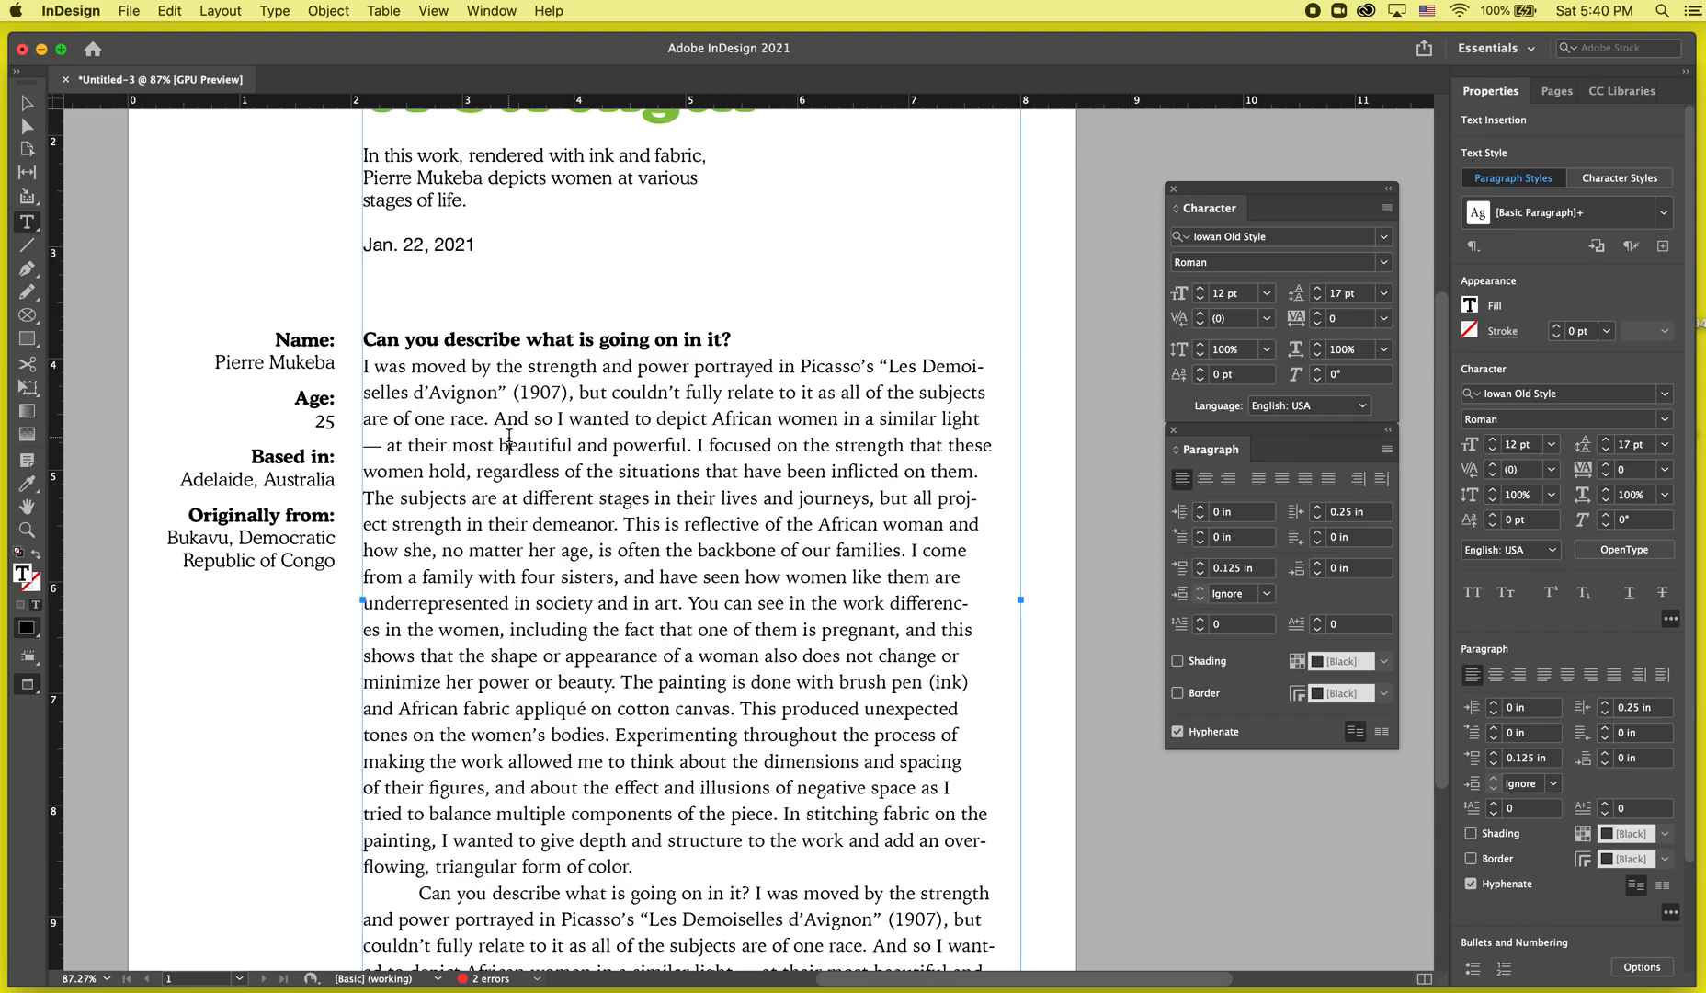
{"action": "left_click", "coordinate": [272, 10]}
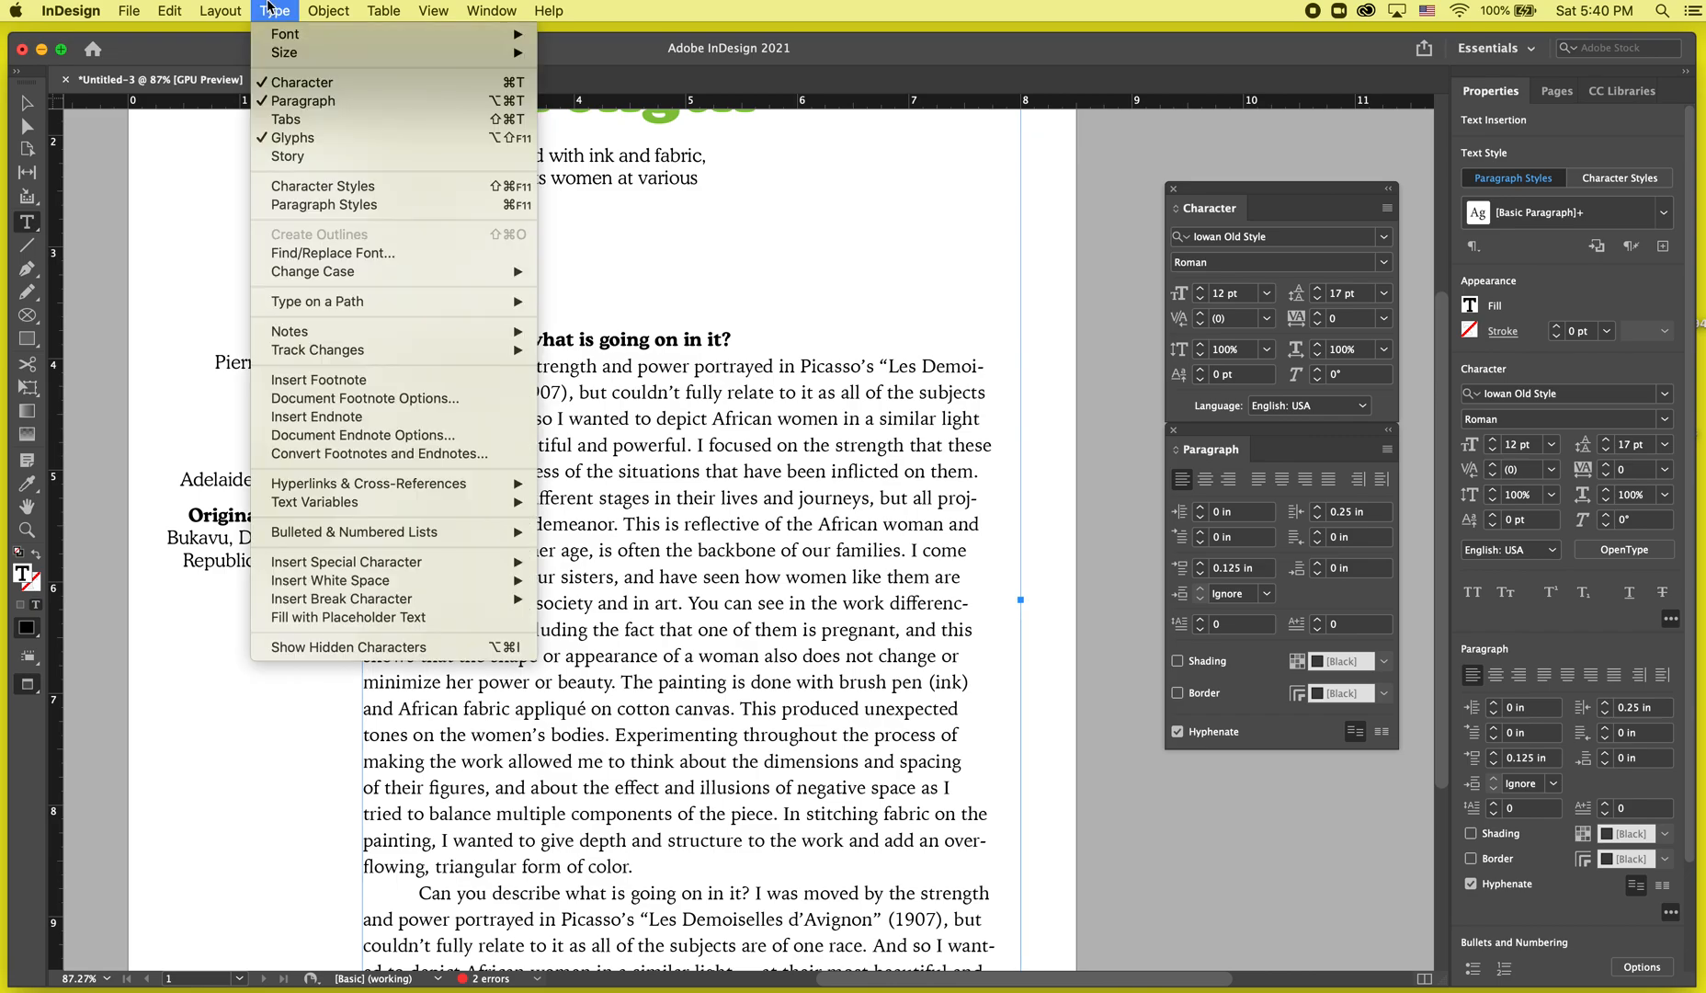
{"action": "left_click", "coordinate": [977, 471]}
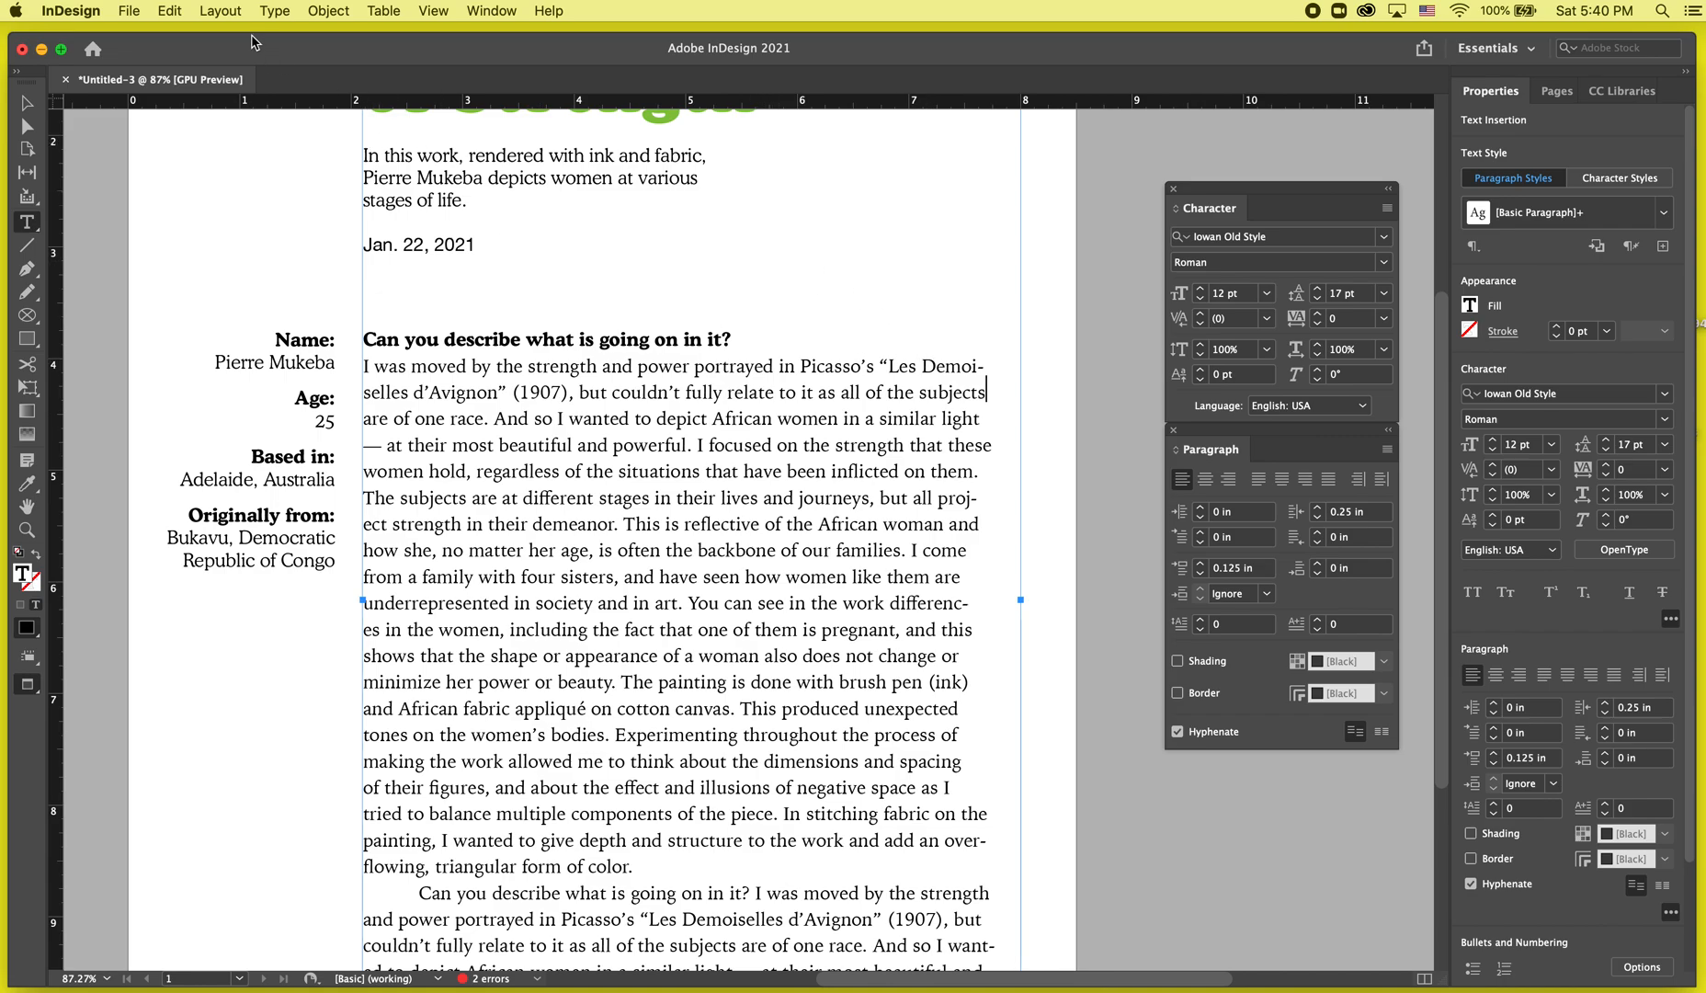
{"action": "left_click", "coordinate": [273, 11]}
{"action": "mouse_move", "coordinate": [357, 580]}
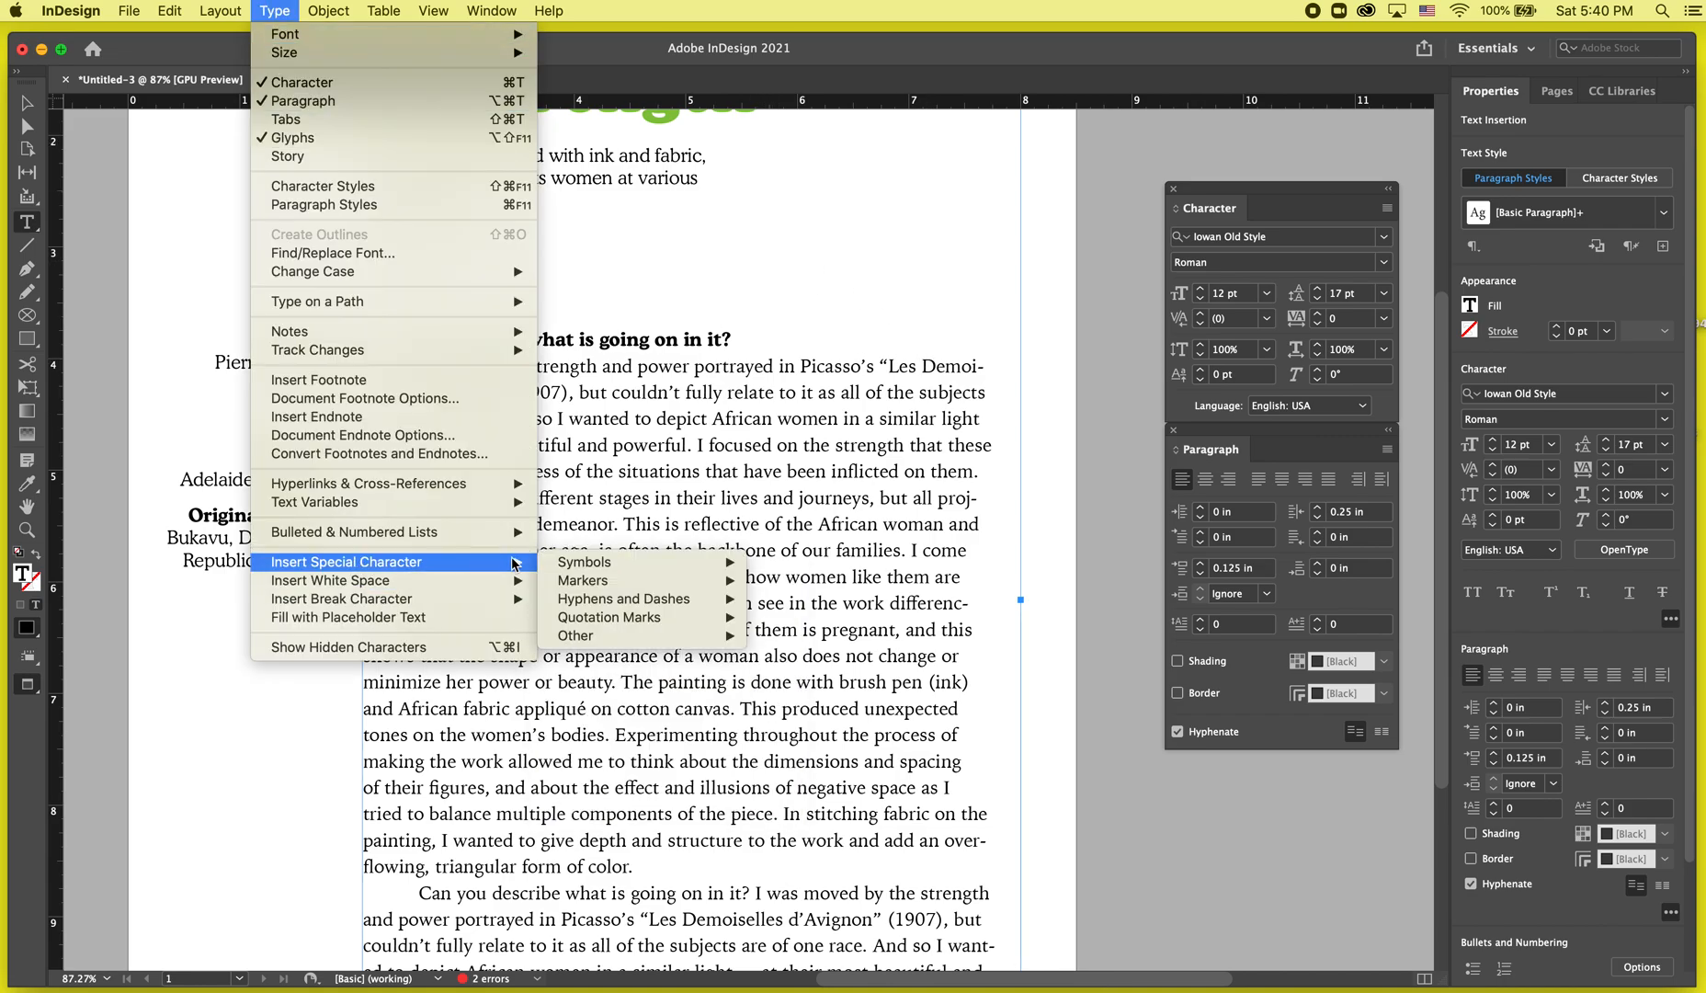
{"action": "mouse_move", "coordinate": [579, 571]}
{"action": "mouse_move", "coordinate": [594, 602]}
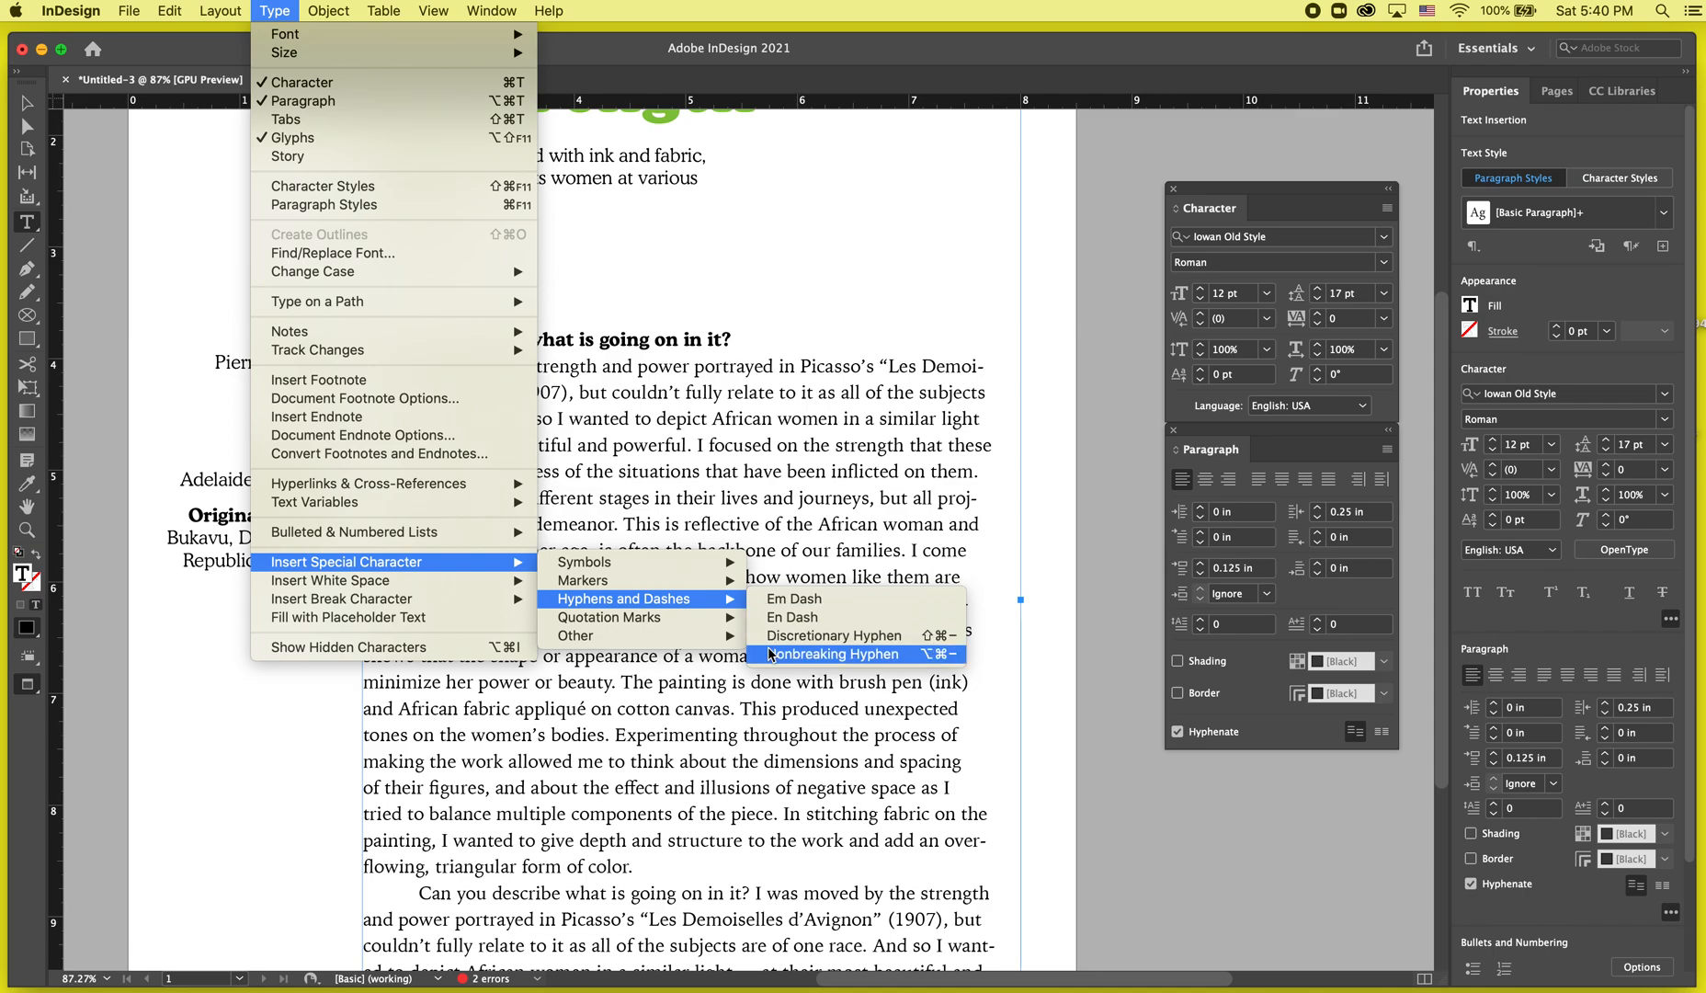
{"action": "mouse_move", "coordinate": [688, 581]}
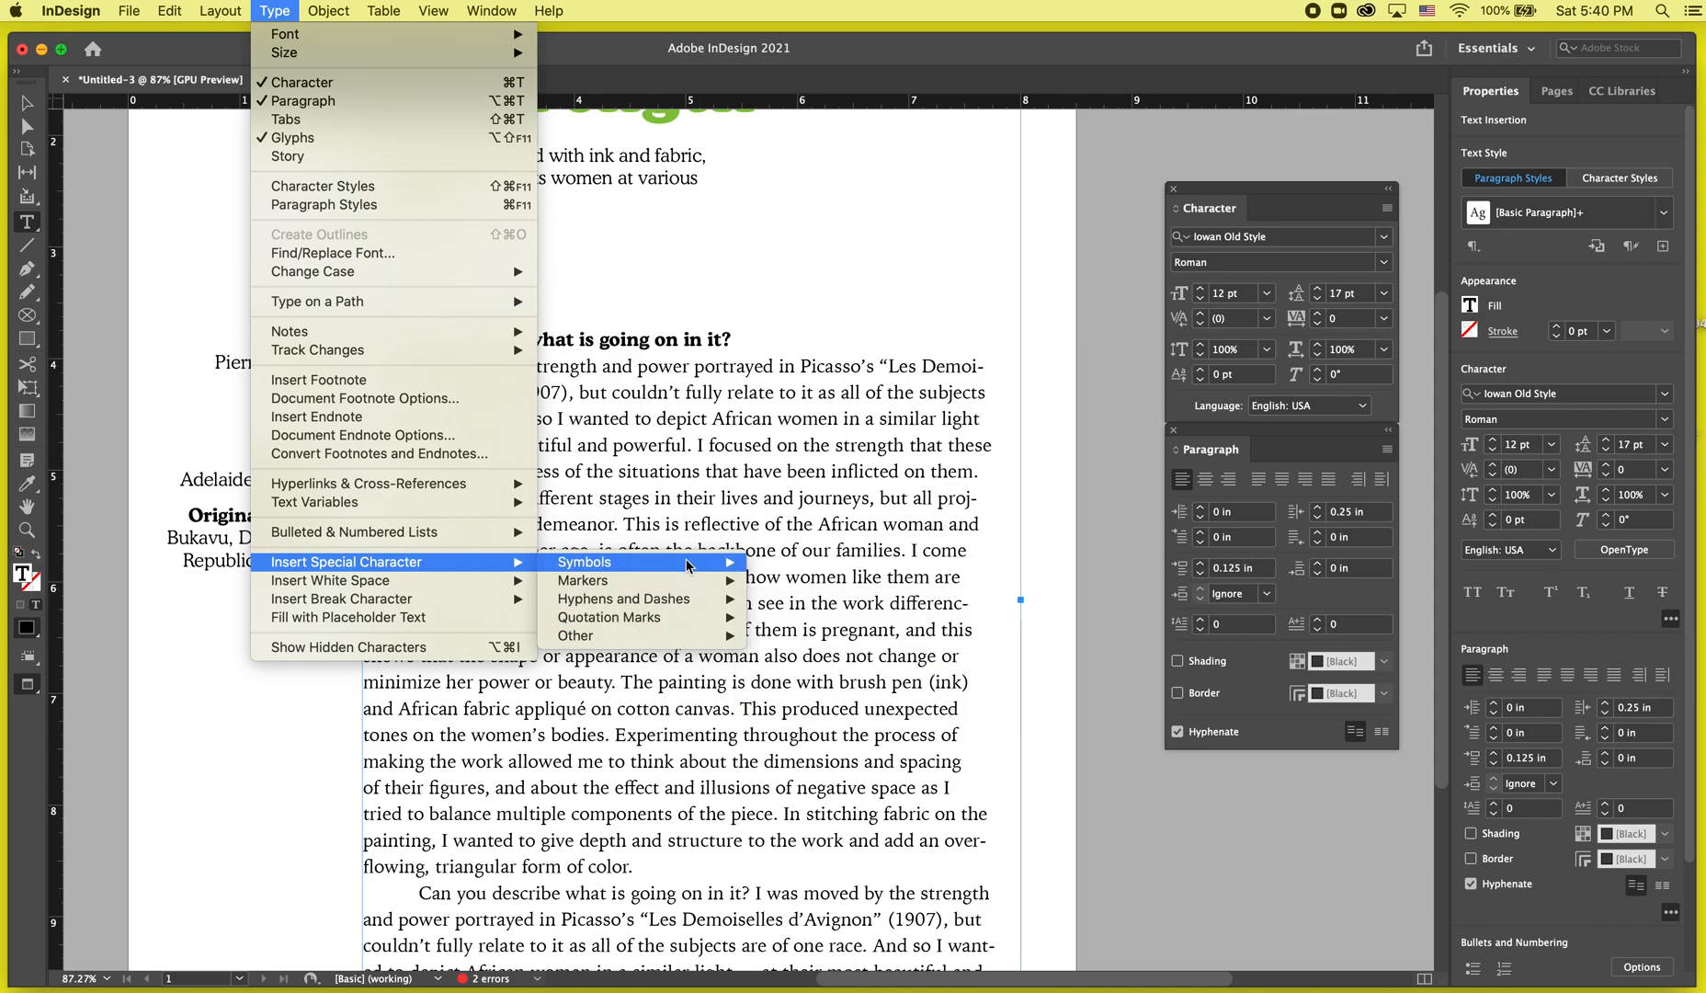
{"action": "mouse_move", "coordinate": [683, 646]}
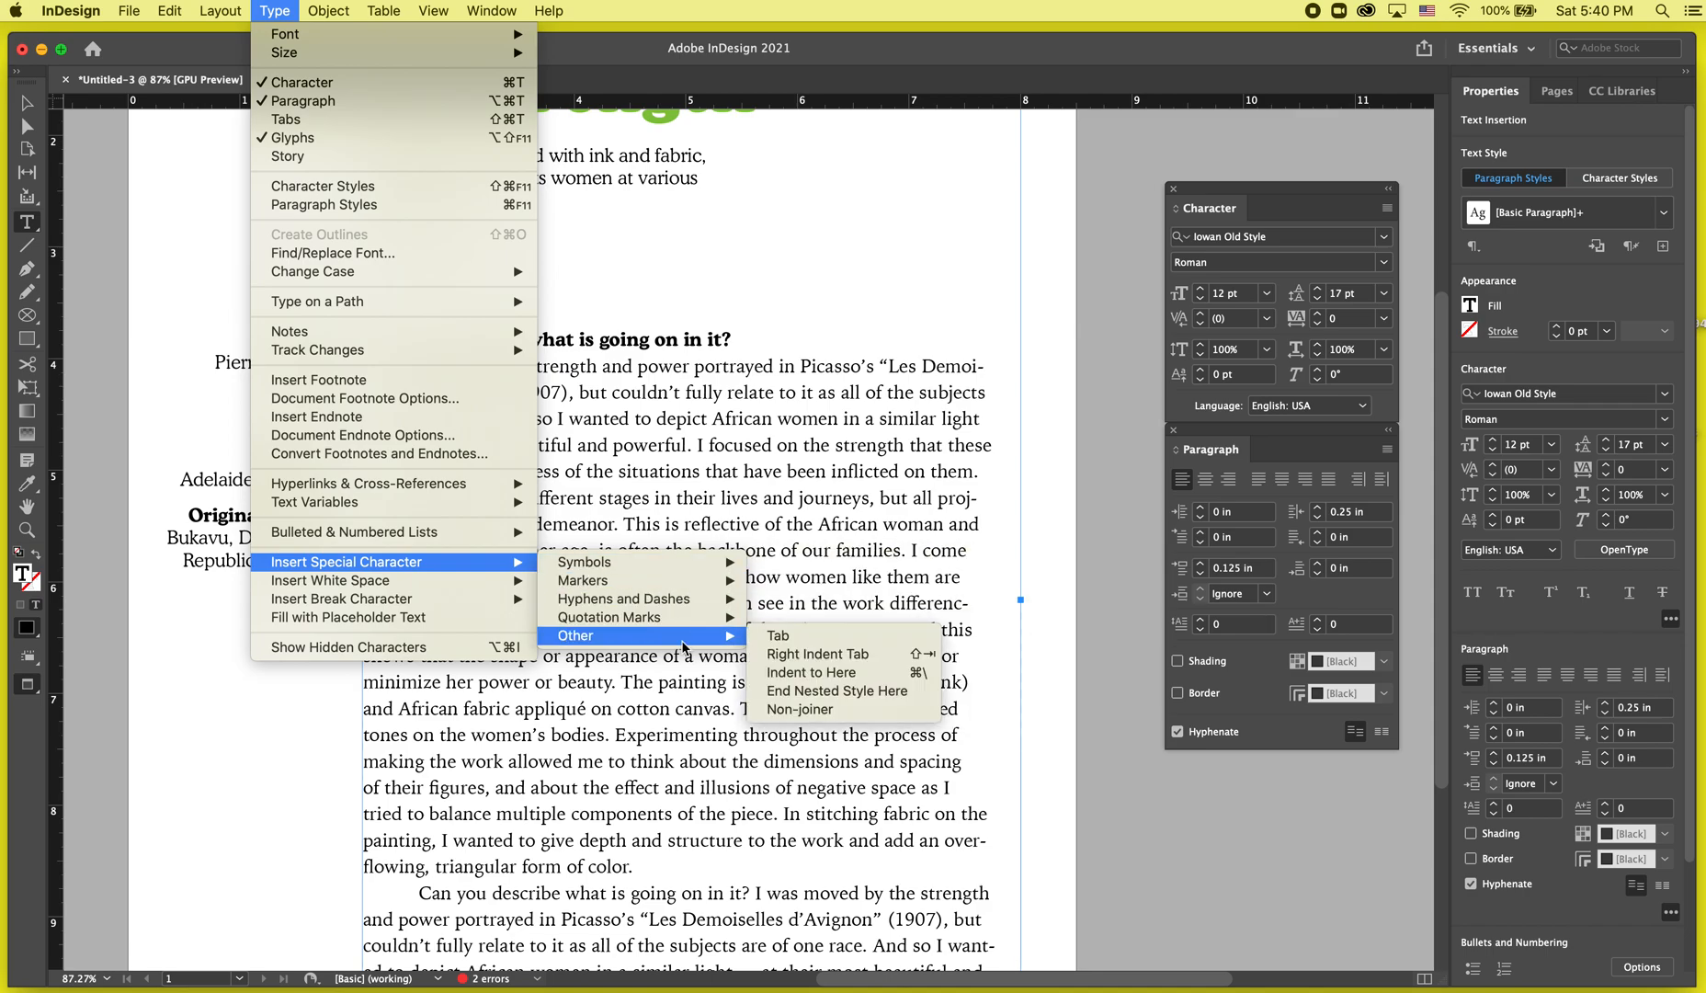
{"action": "mouse_move", "coordinate": [480, 586]}
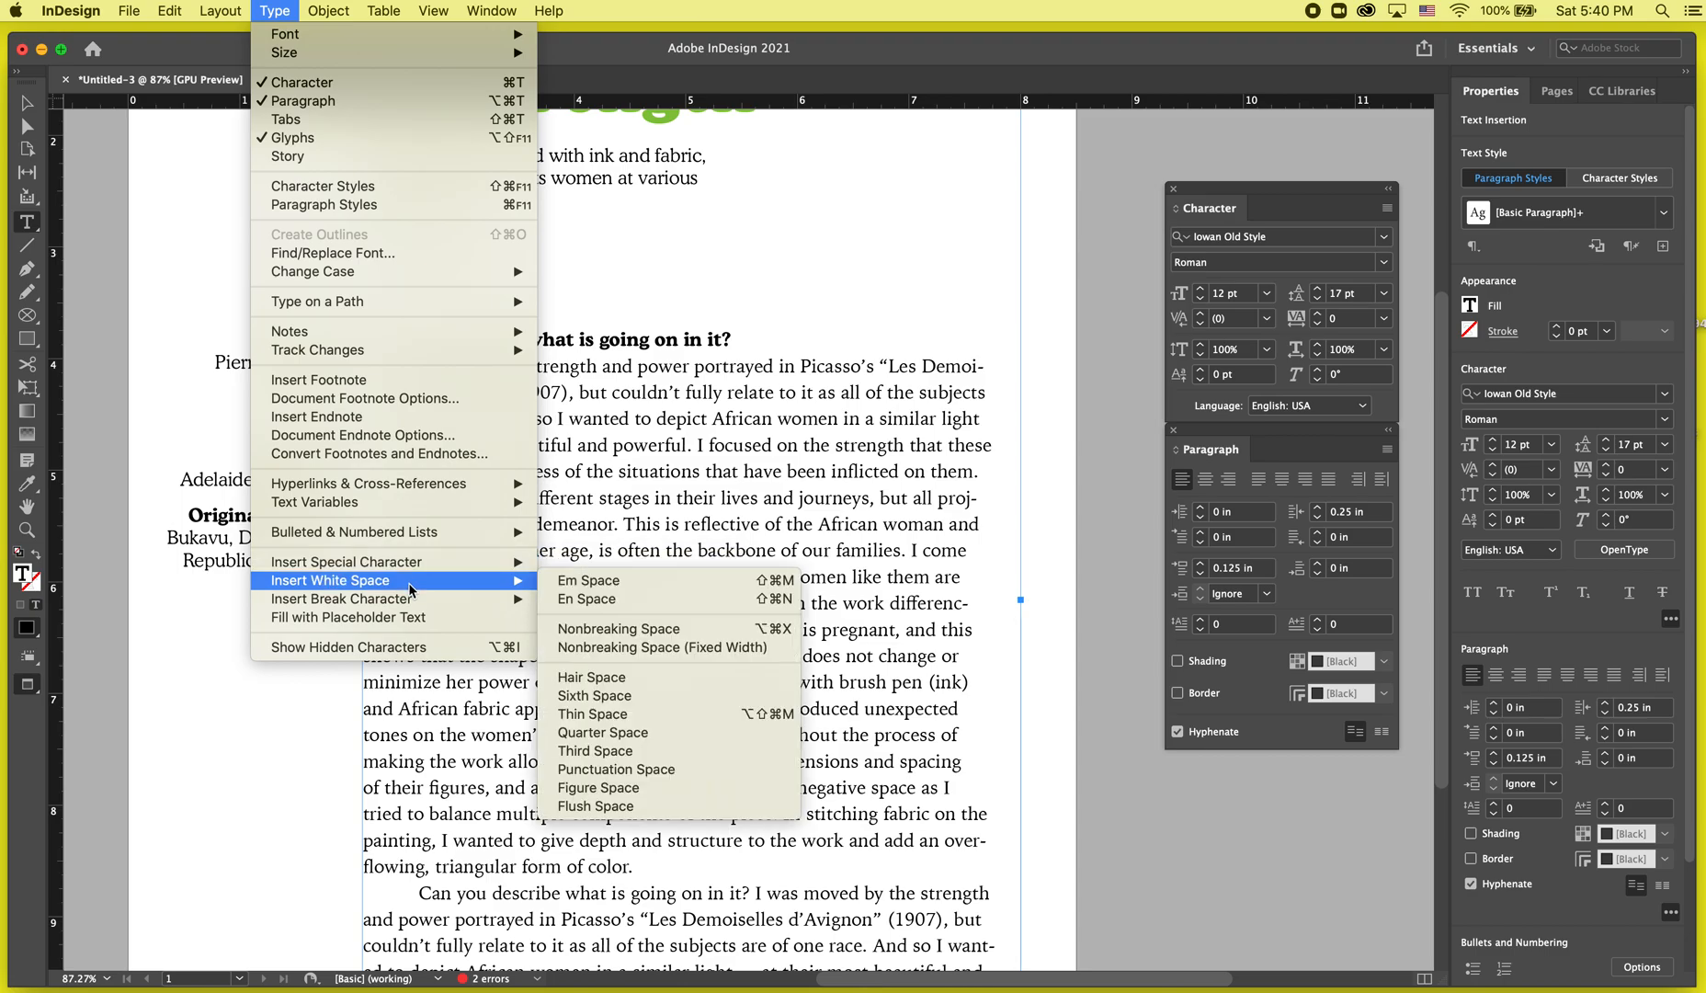
{"action": "left_click", "coordinate": [601, 631]}
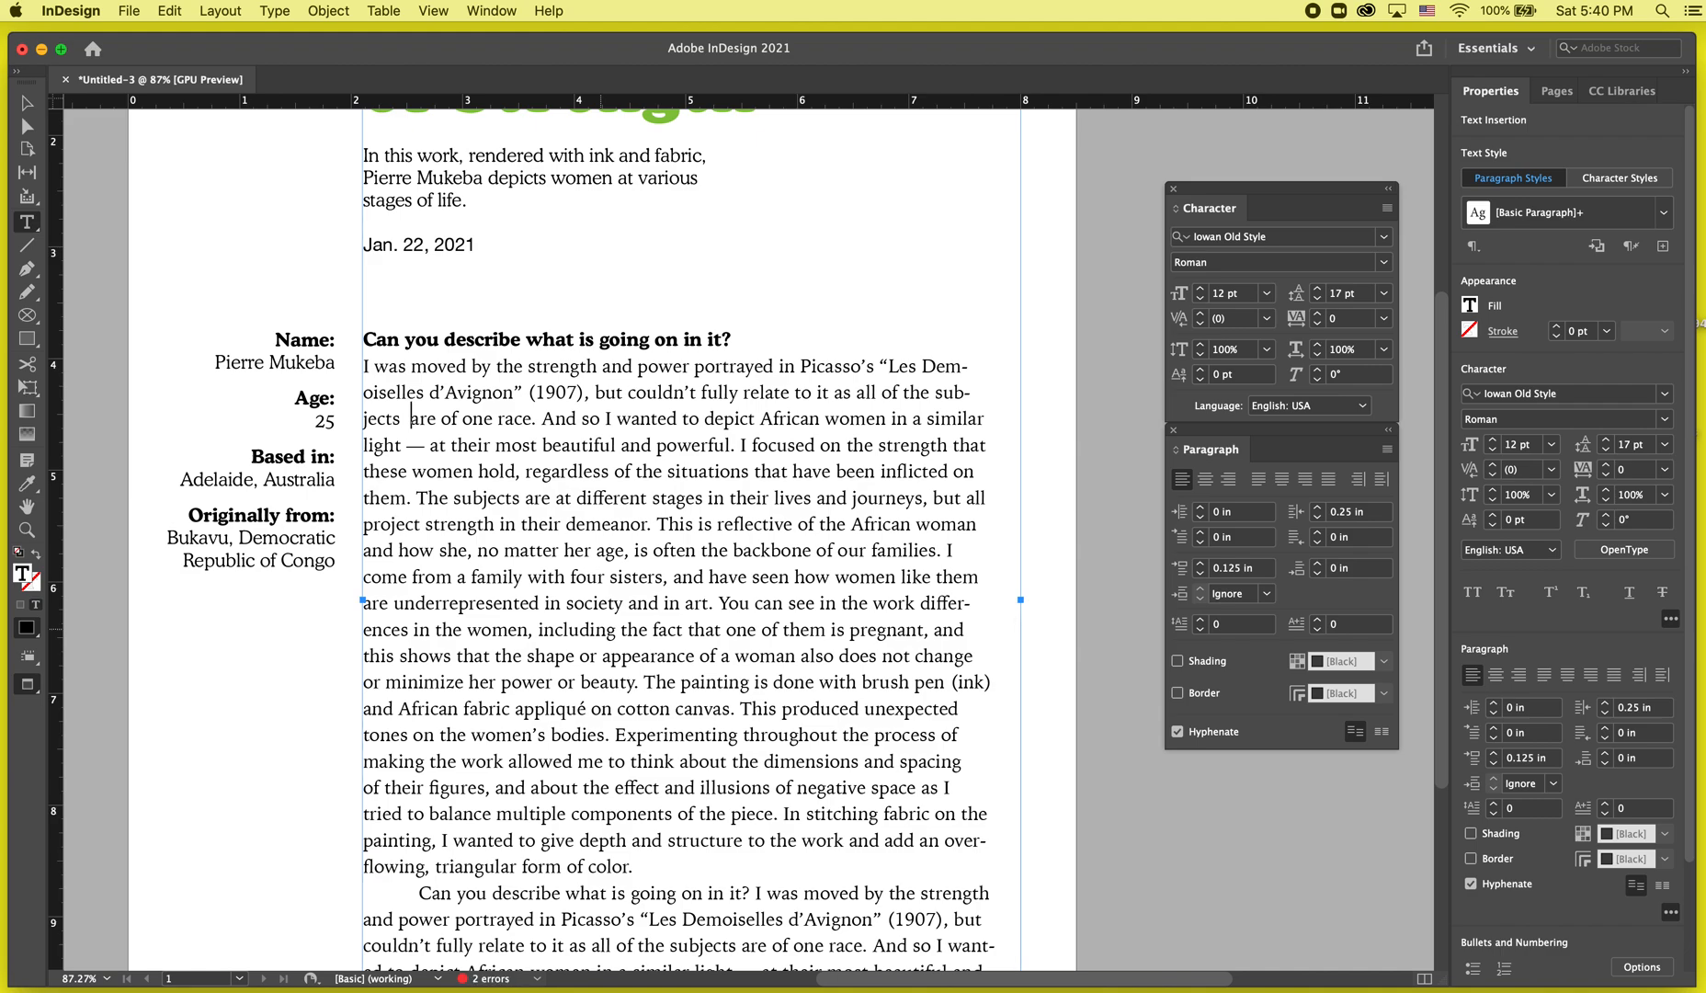
{"action": "key", "text": "Delete"}
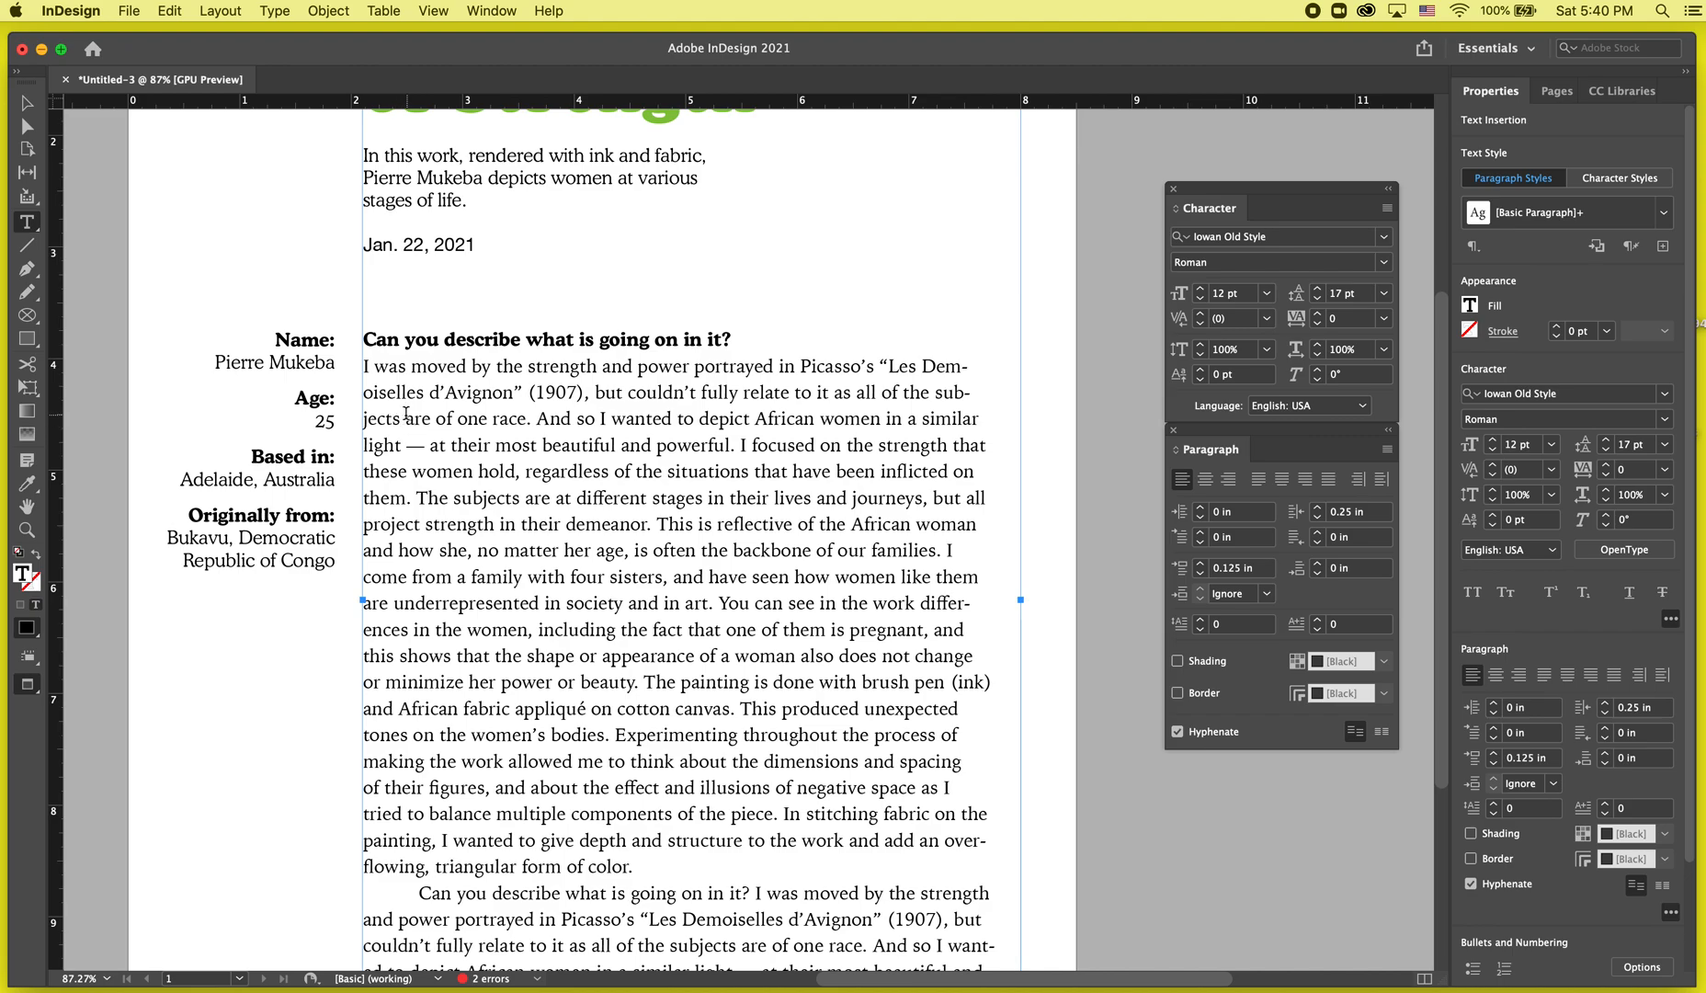
Show hidden characters and switch to normal view so spacing markers appear in the text.
{"action": "scroll", "coordinate": [406, 414], "scroll_direction": "up", "scroll_amount": 3, "text": "alt"}
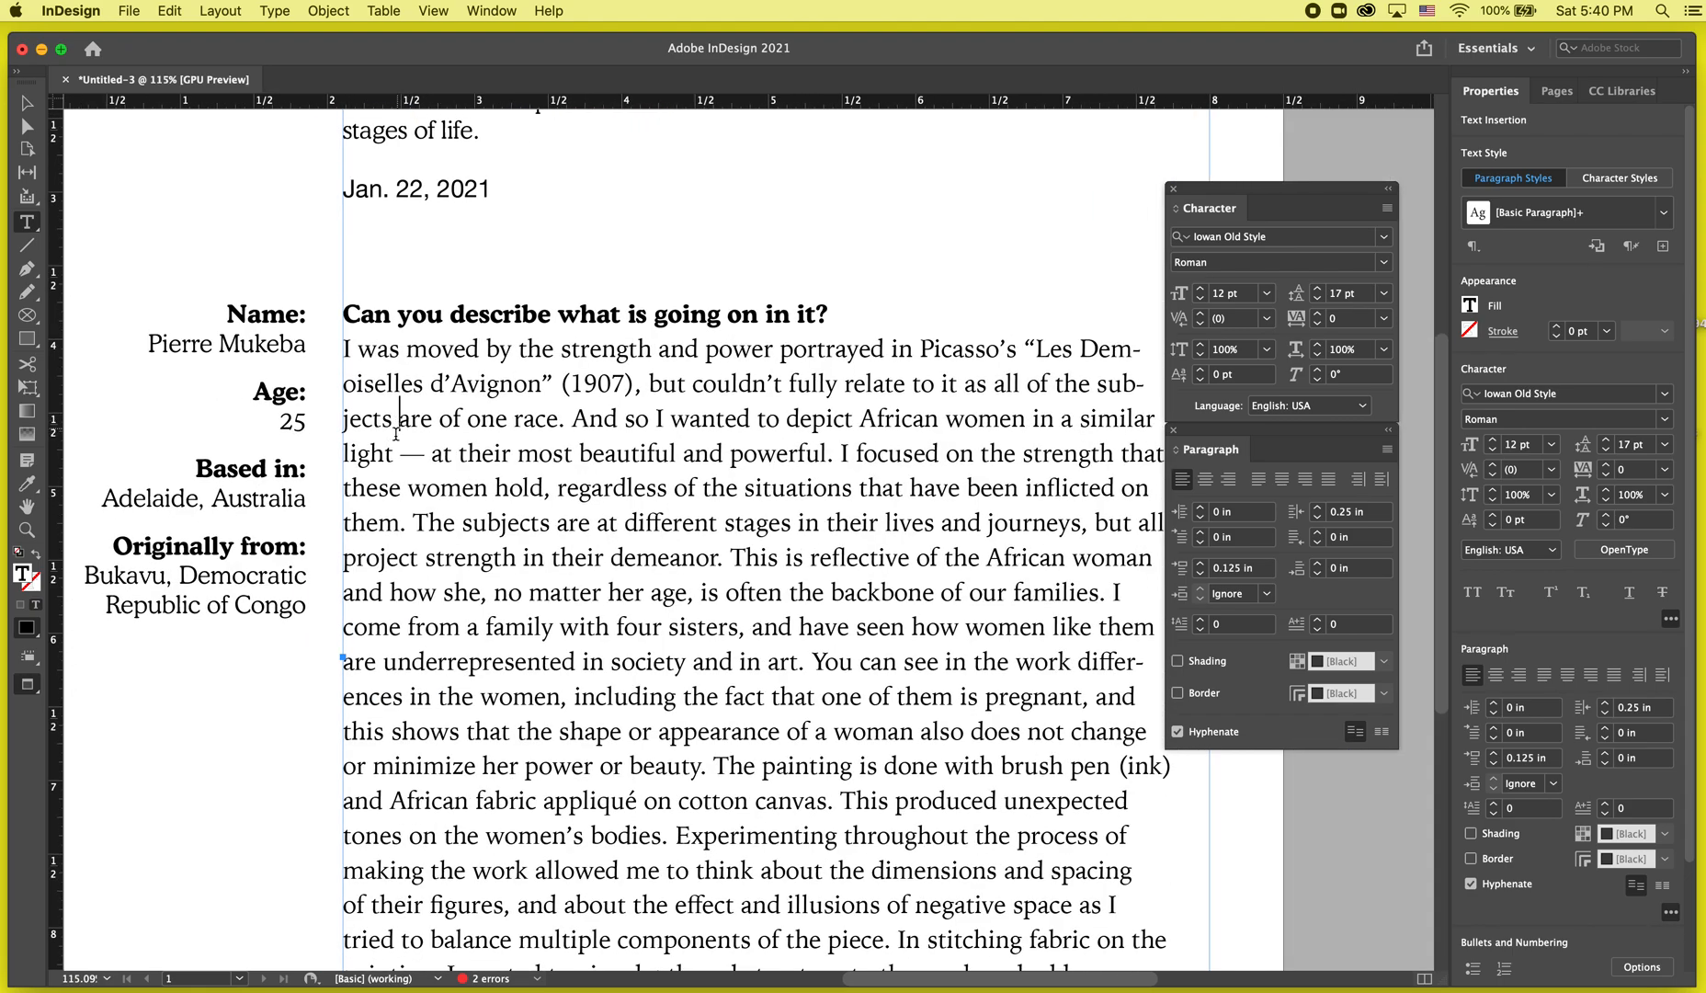
{"action": "left_click", "coordinate": [276, 10]}
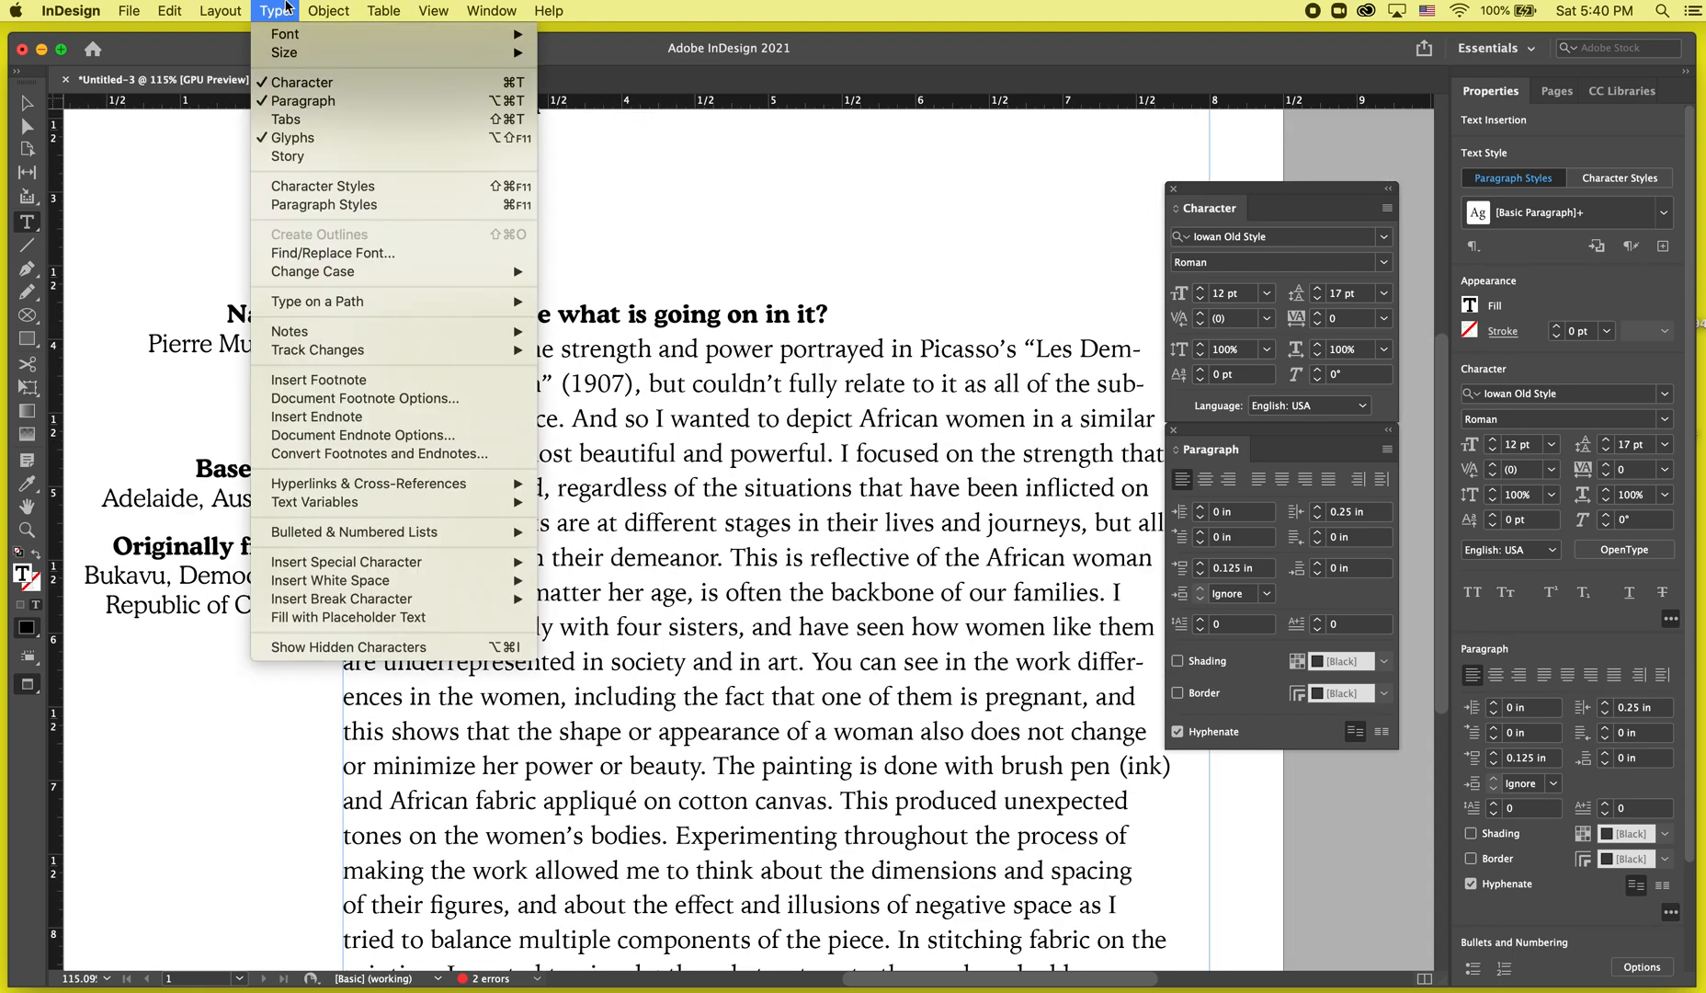
{"action": "left_click", "coordinate": [339, 648]}
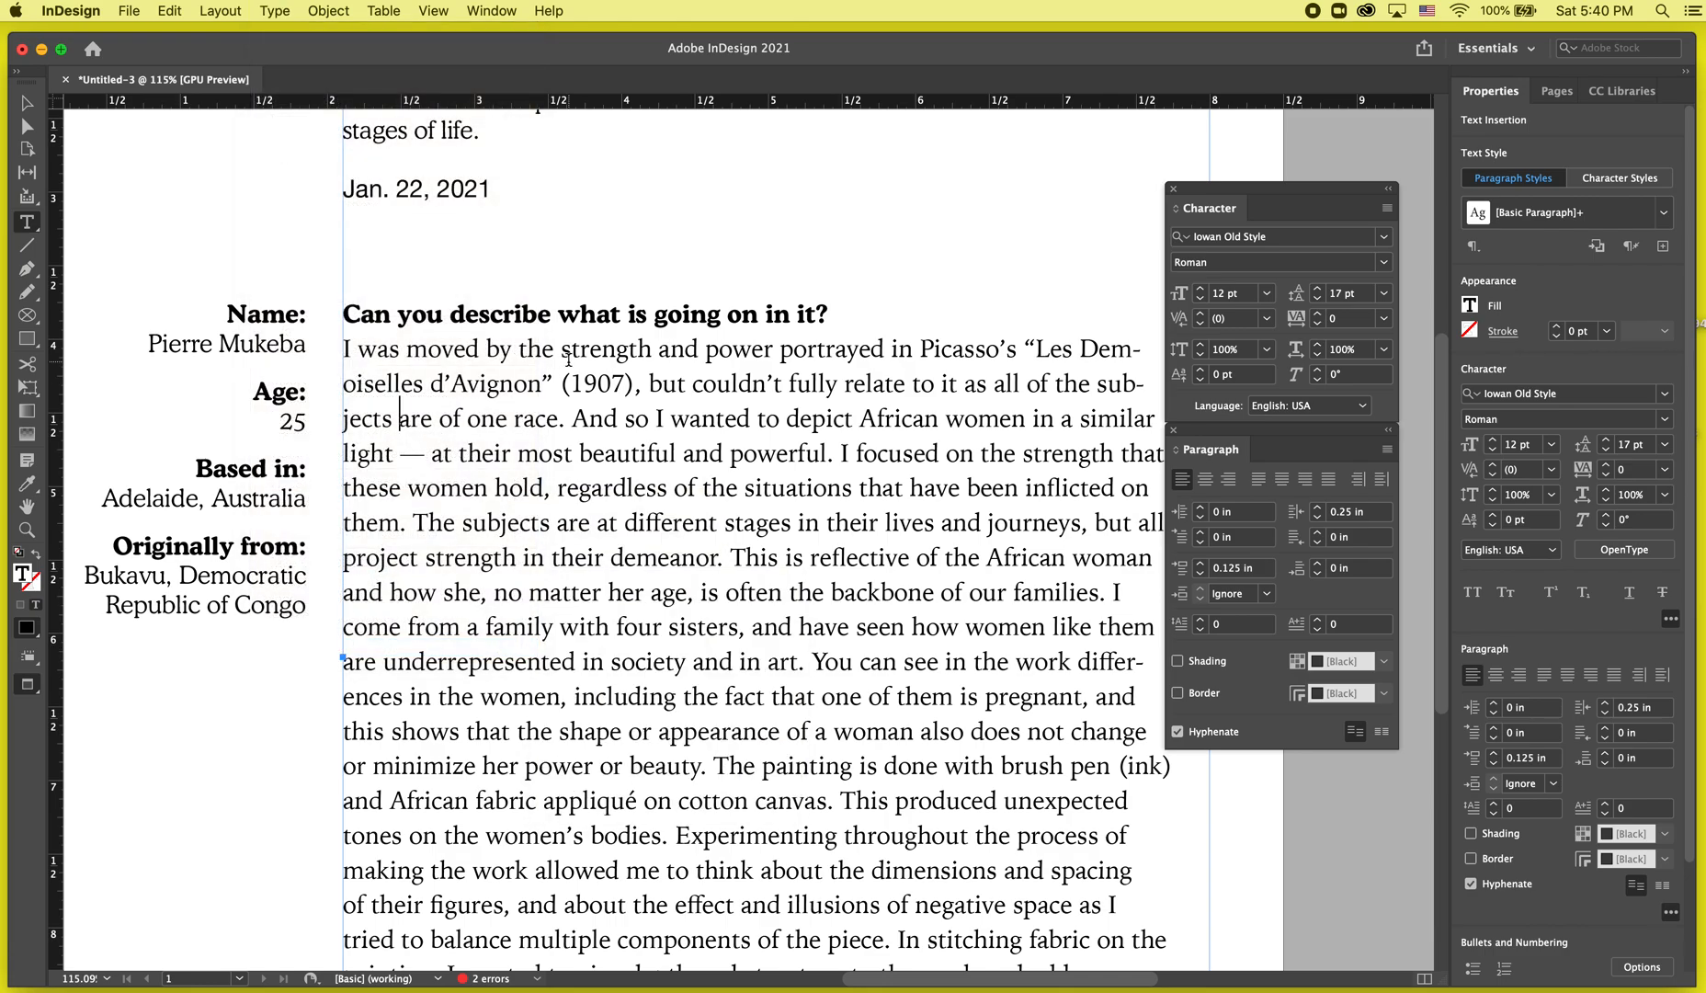
{"action": "key", "text": "Escape"}
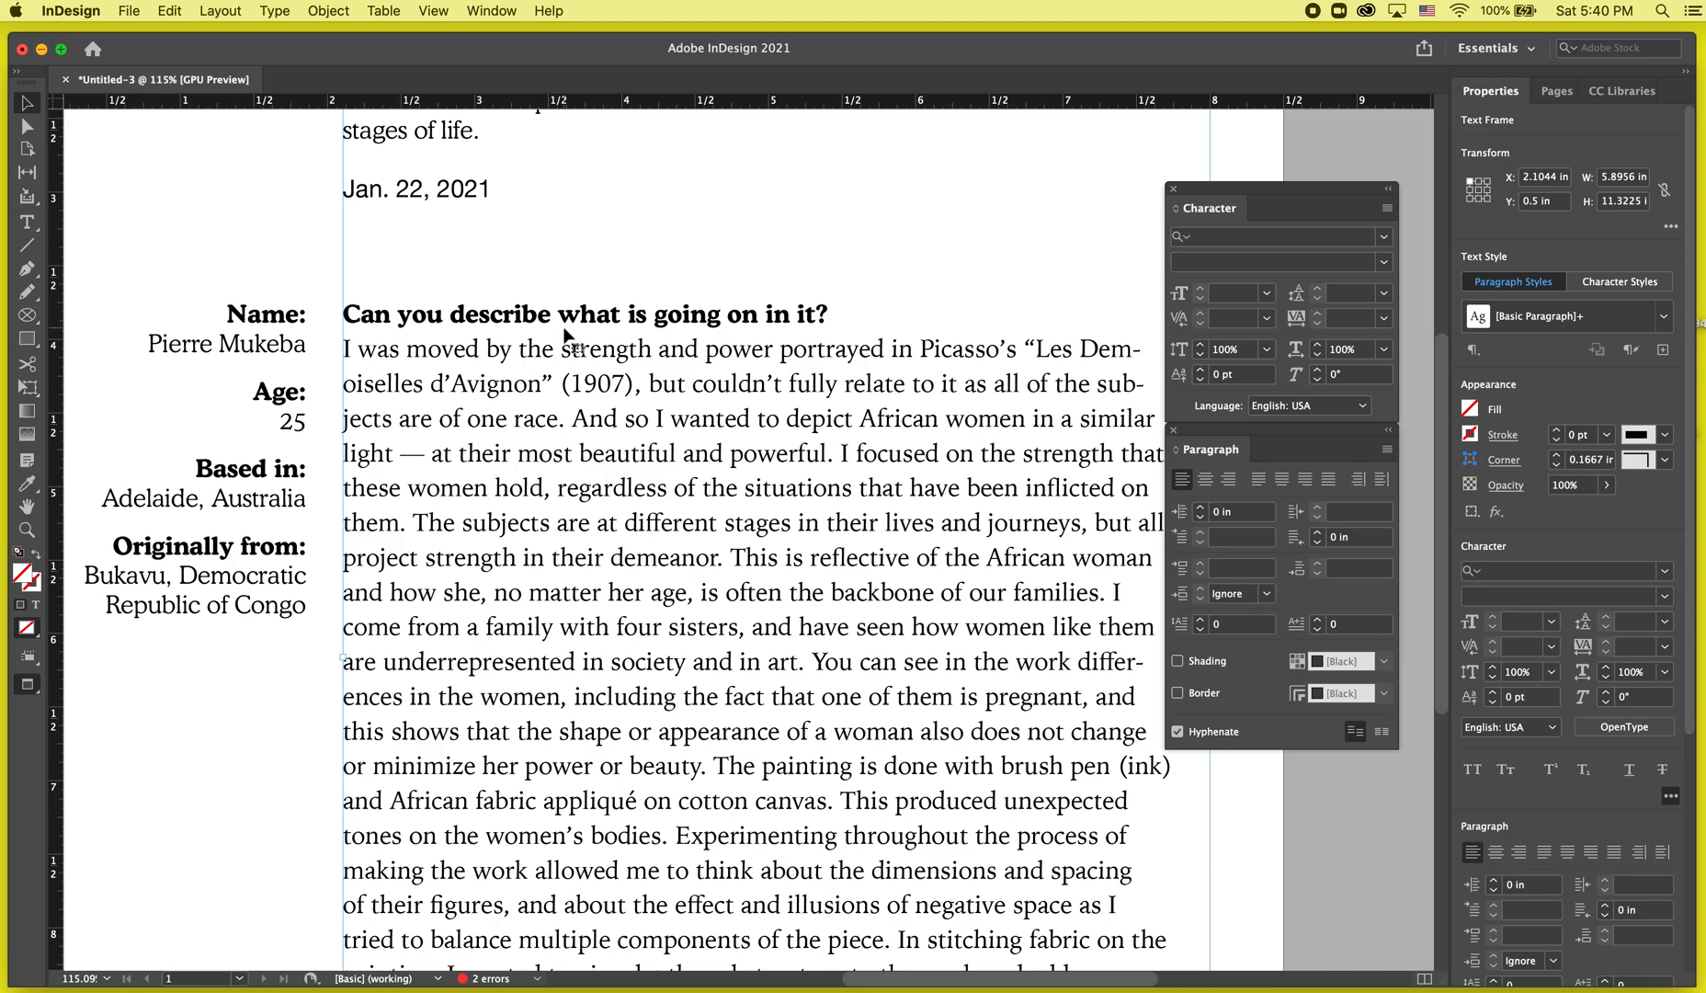
{"action": "key", "text": "w"}
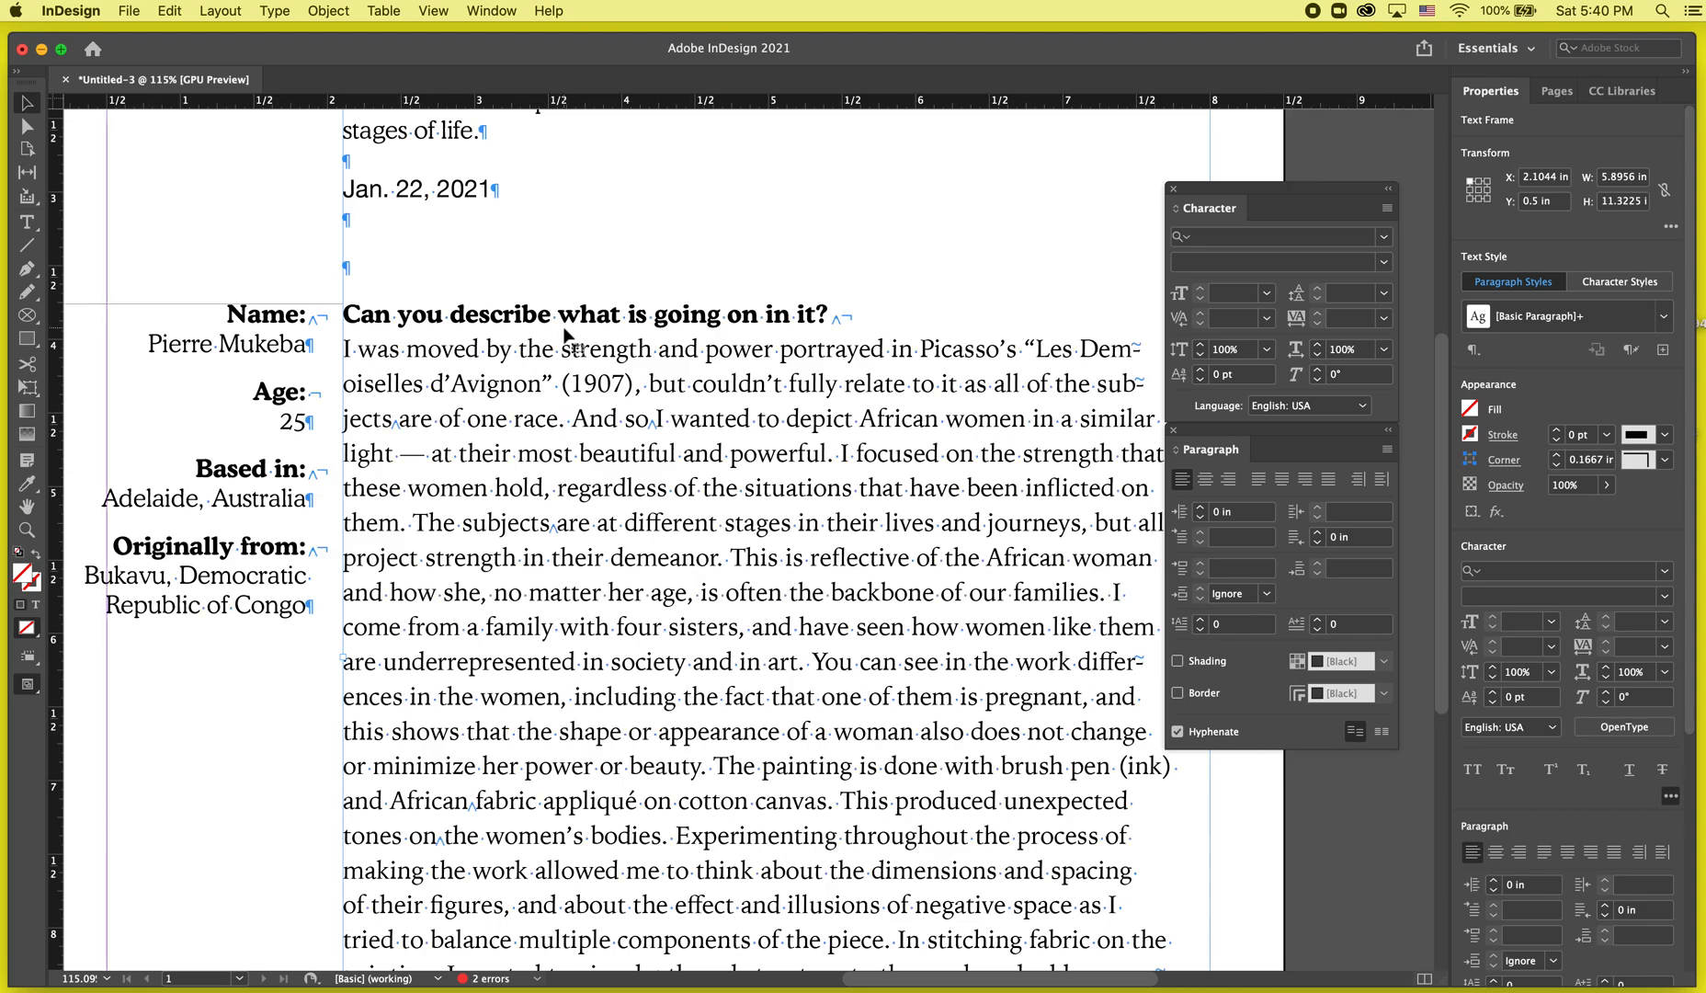
Examine the nonbreaking space and paragraph markers throughout the heading and body text.
{"action": "left_click", "coordinate": [318, 193]}
{"action": "scroll", "coordinate": [418, 416], "scroll_direction": "up", "scroll_amount": 5}
{"action": "scroll", "coordinate": [419, 417], "scroll_direction": "down", "scroll_amount": 3}
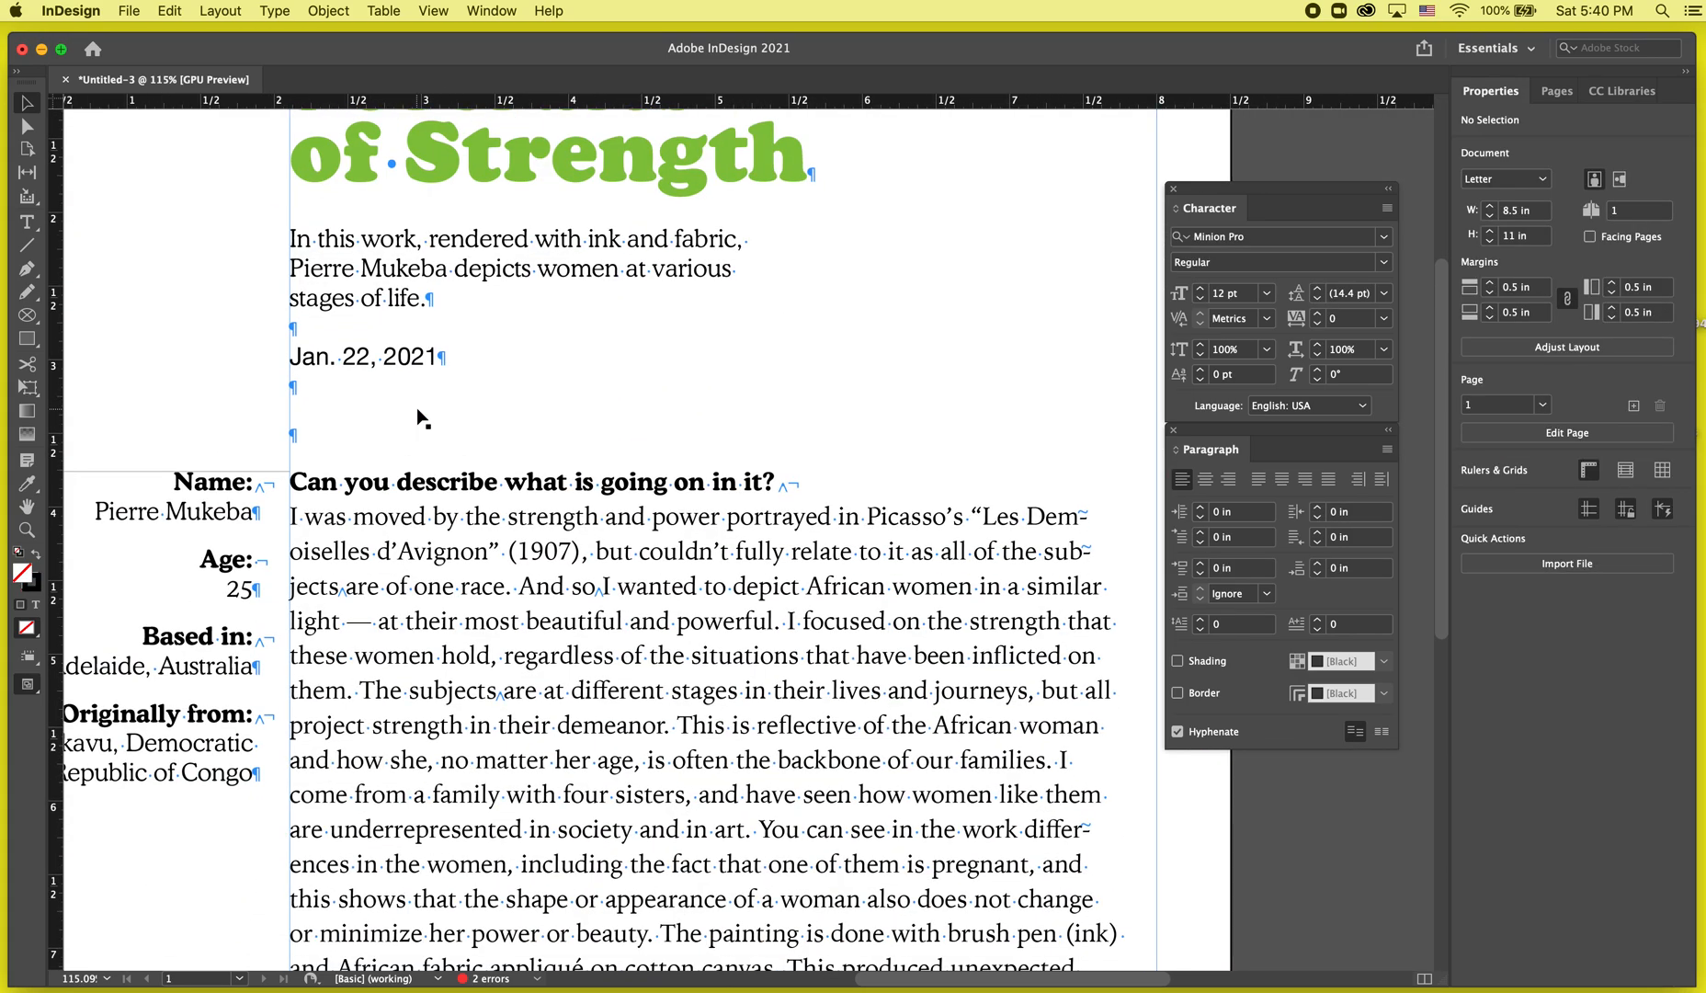
{"action": "scroll", "coordinate": [422, 567], "scroll_direction": "down", "scroll_amount": 3}
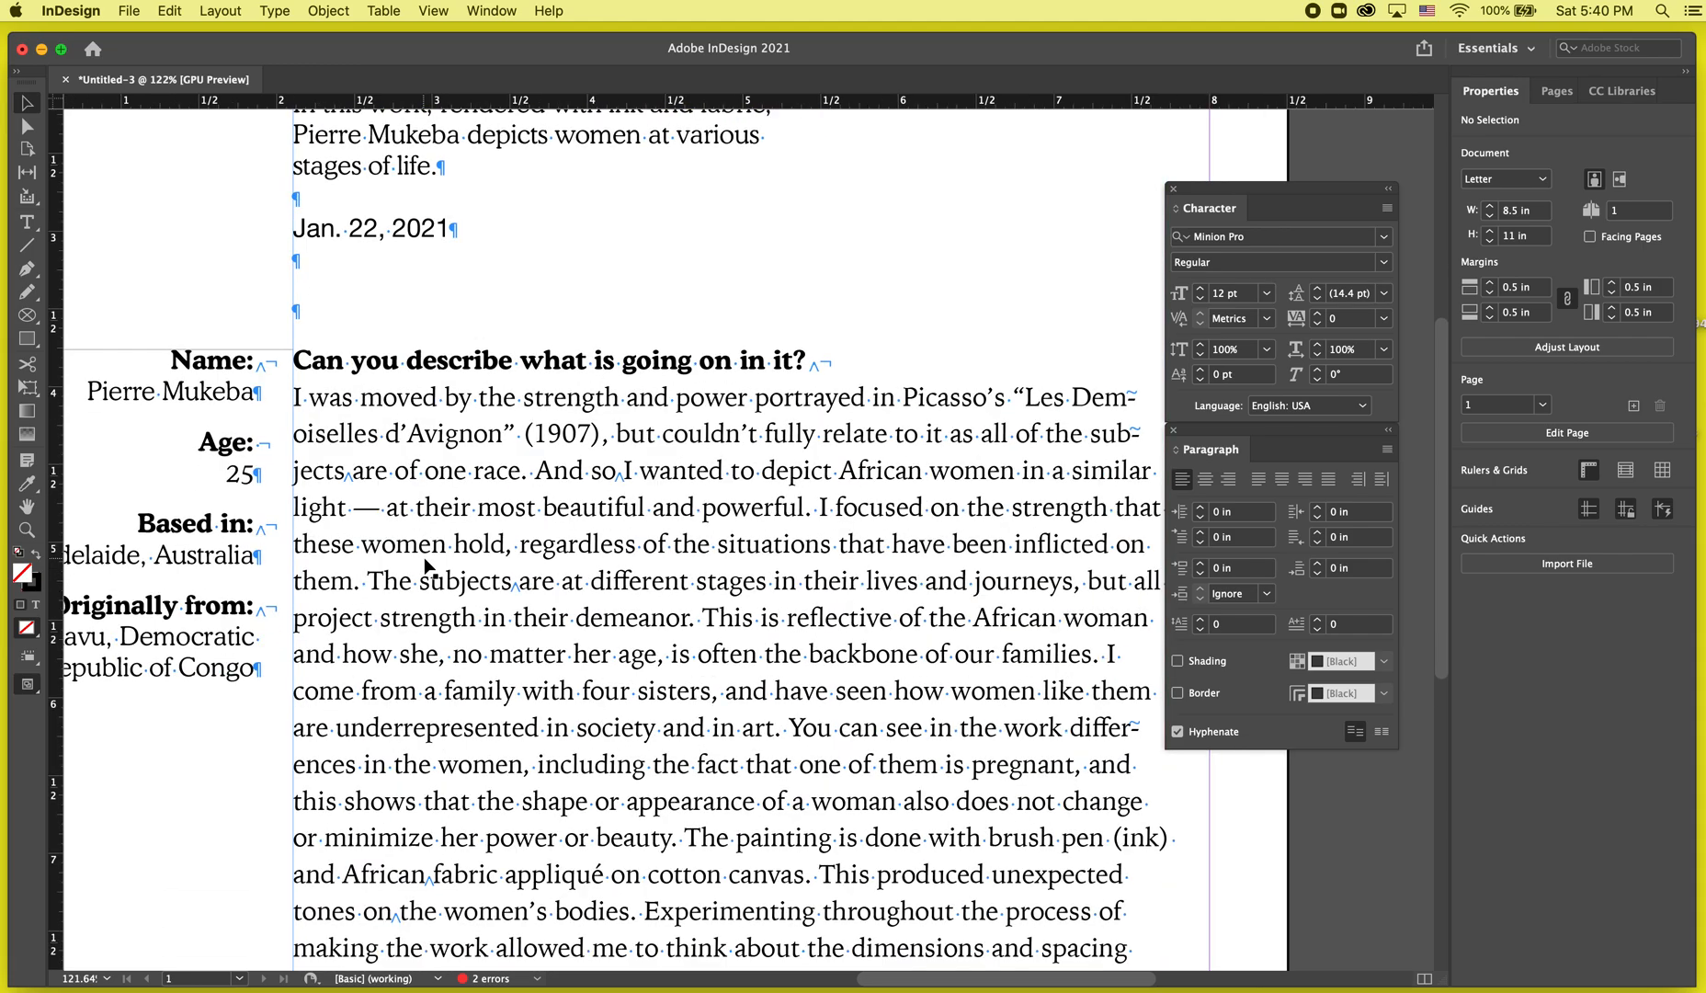
{"action": "scroll", "coordinate": [423, 567], "scroll_direction": "up", "scroll_amount": 3}
{"action": "scroll", "coordinate": [421, 561], "scroll_direction": "up", "scroll_amount": 1}
{"action": "double_click", "coordinate": [302, 435]}
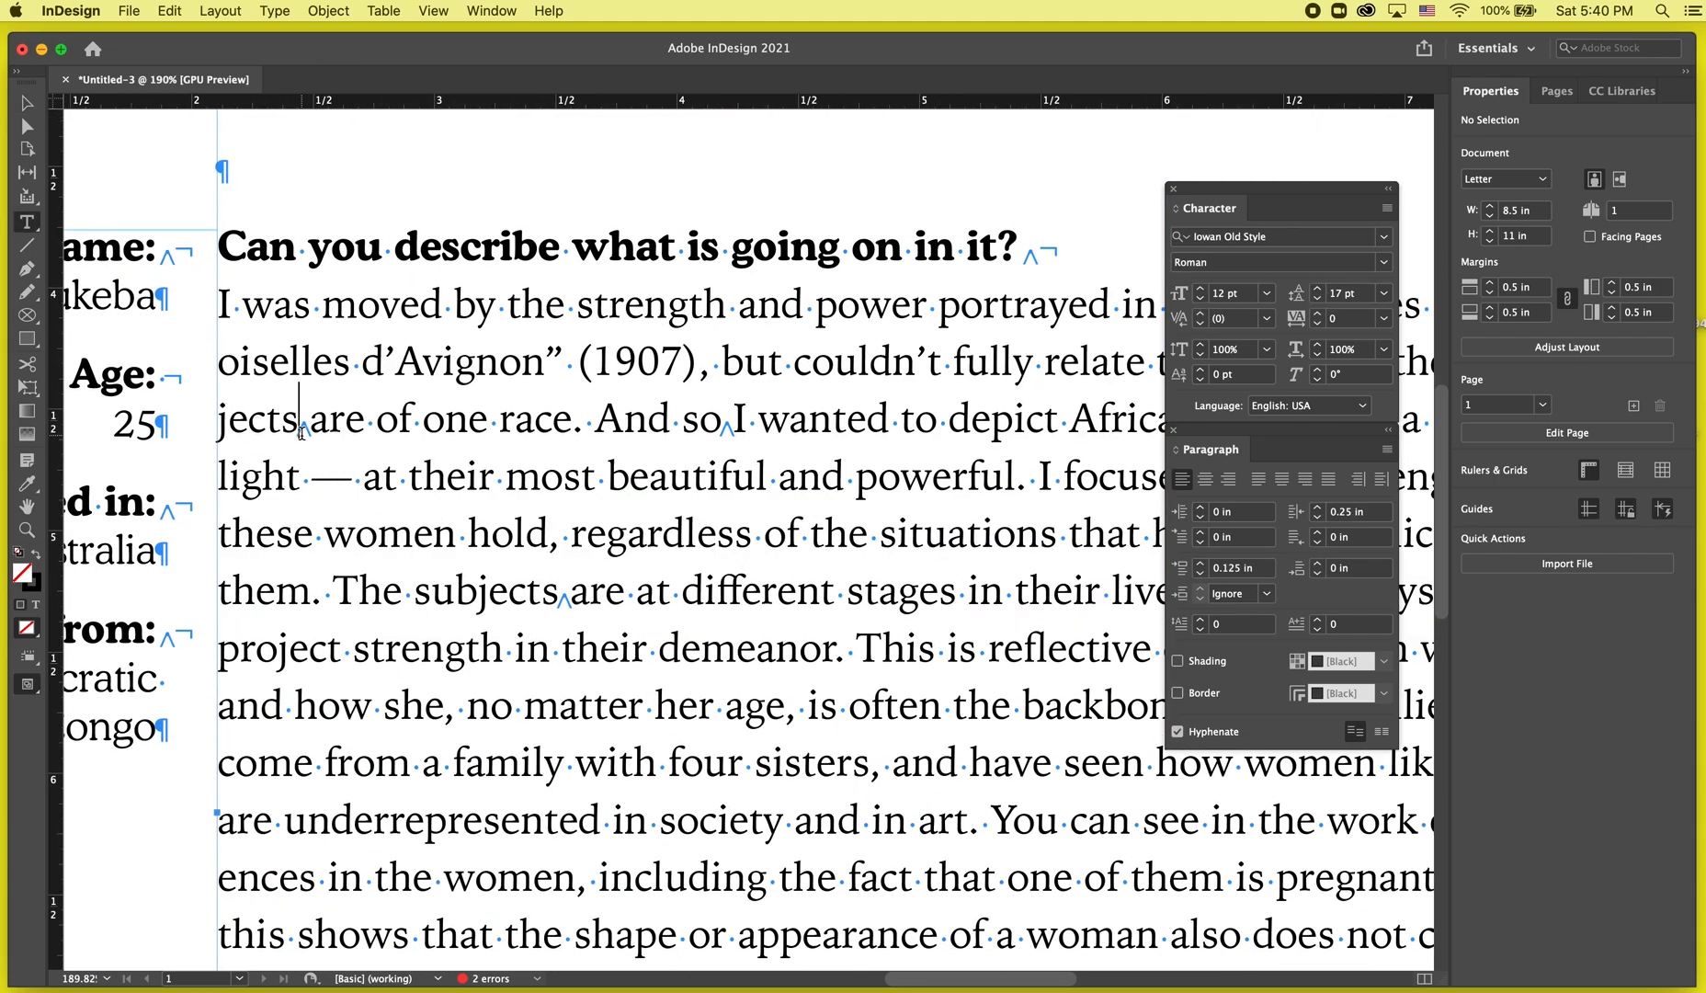
{"action": "scroll", "coordinate": [338, 447], "scroll_direction": "down", "scroll_amount": 2}
{"action": "left_click", "coordinate": [504, 561]}
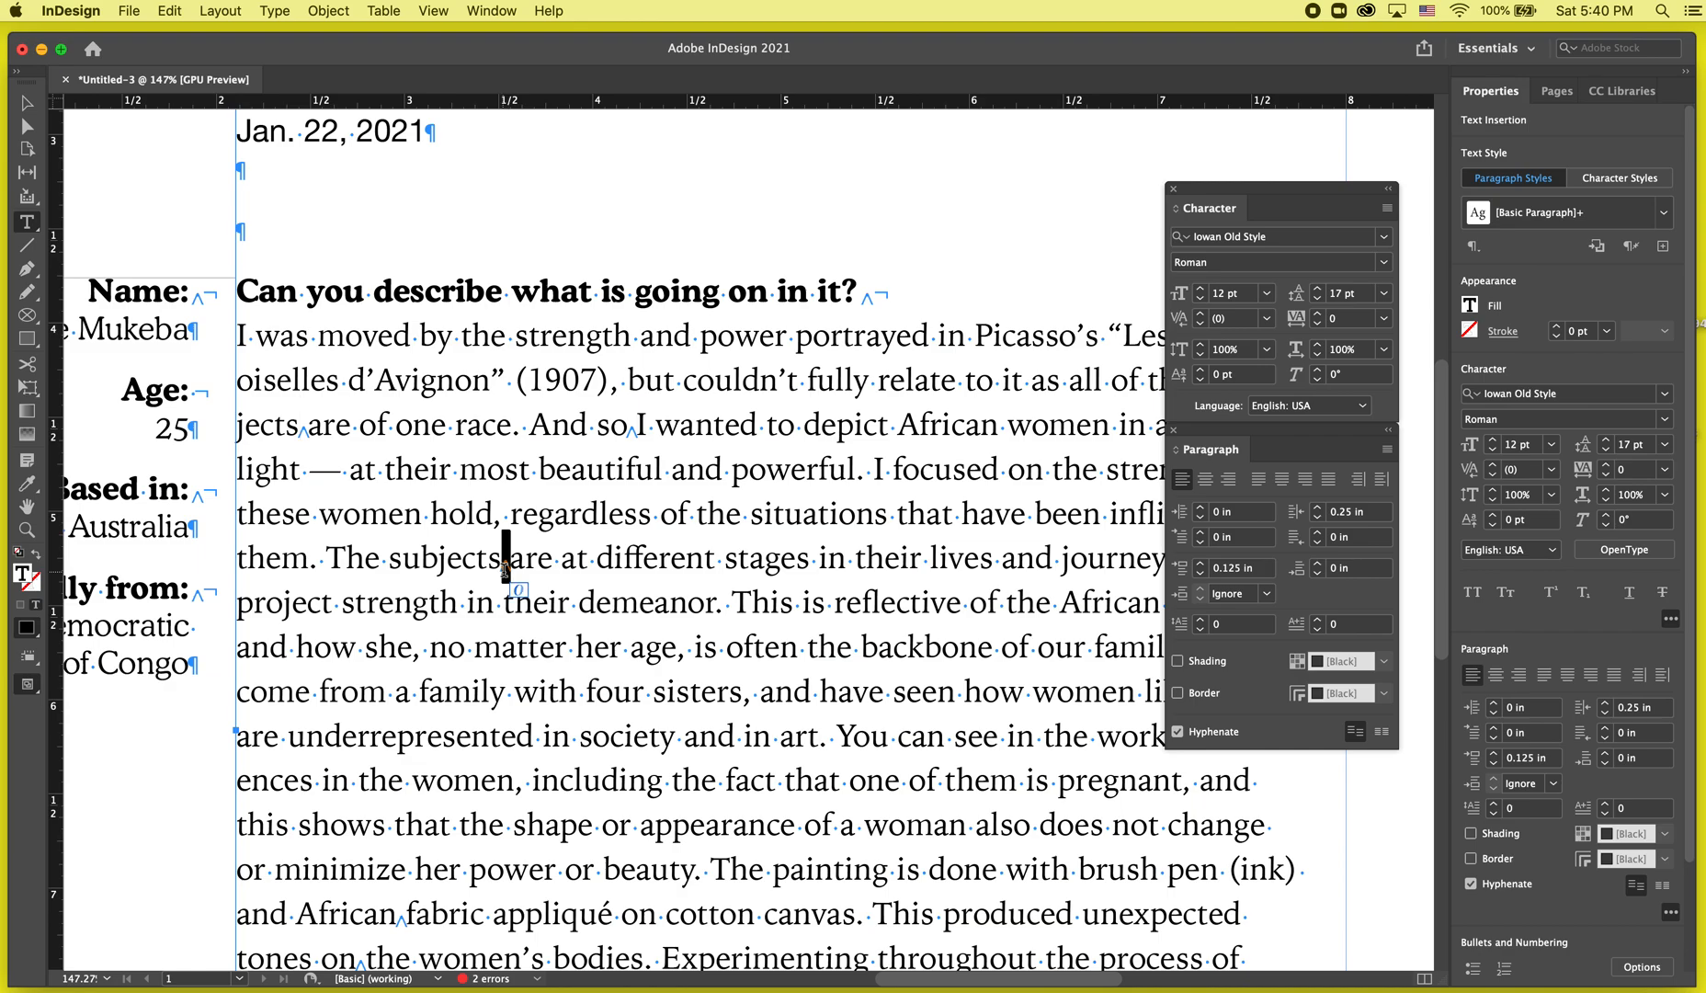
{"action": "scroll", "coordinate": [552, 565], "scroll_direction": "down", "scroll_amount": 2}
{"action": "scroll", "coordinate": [613, 524], "scroll_direction": "down", "scroll_amount": 5}
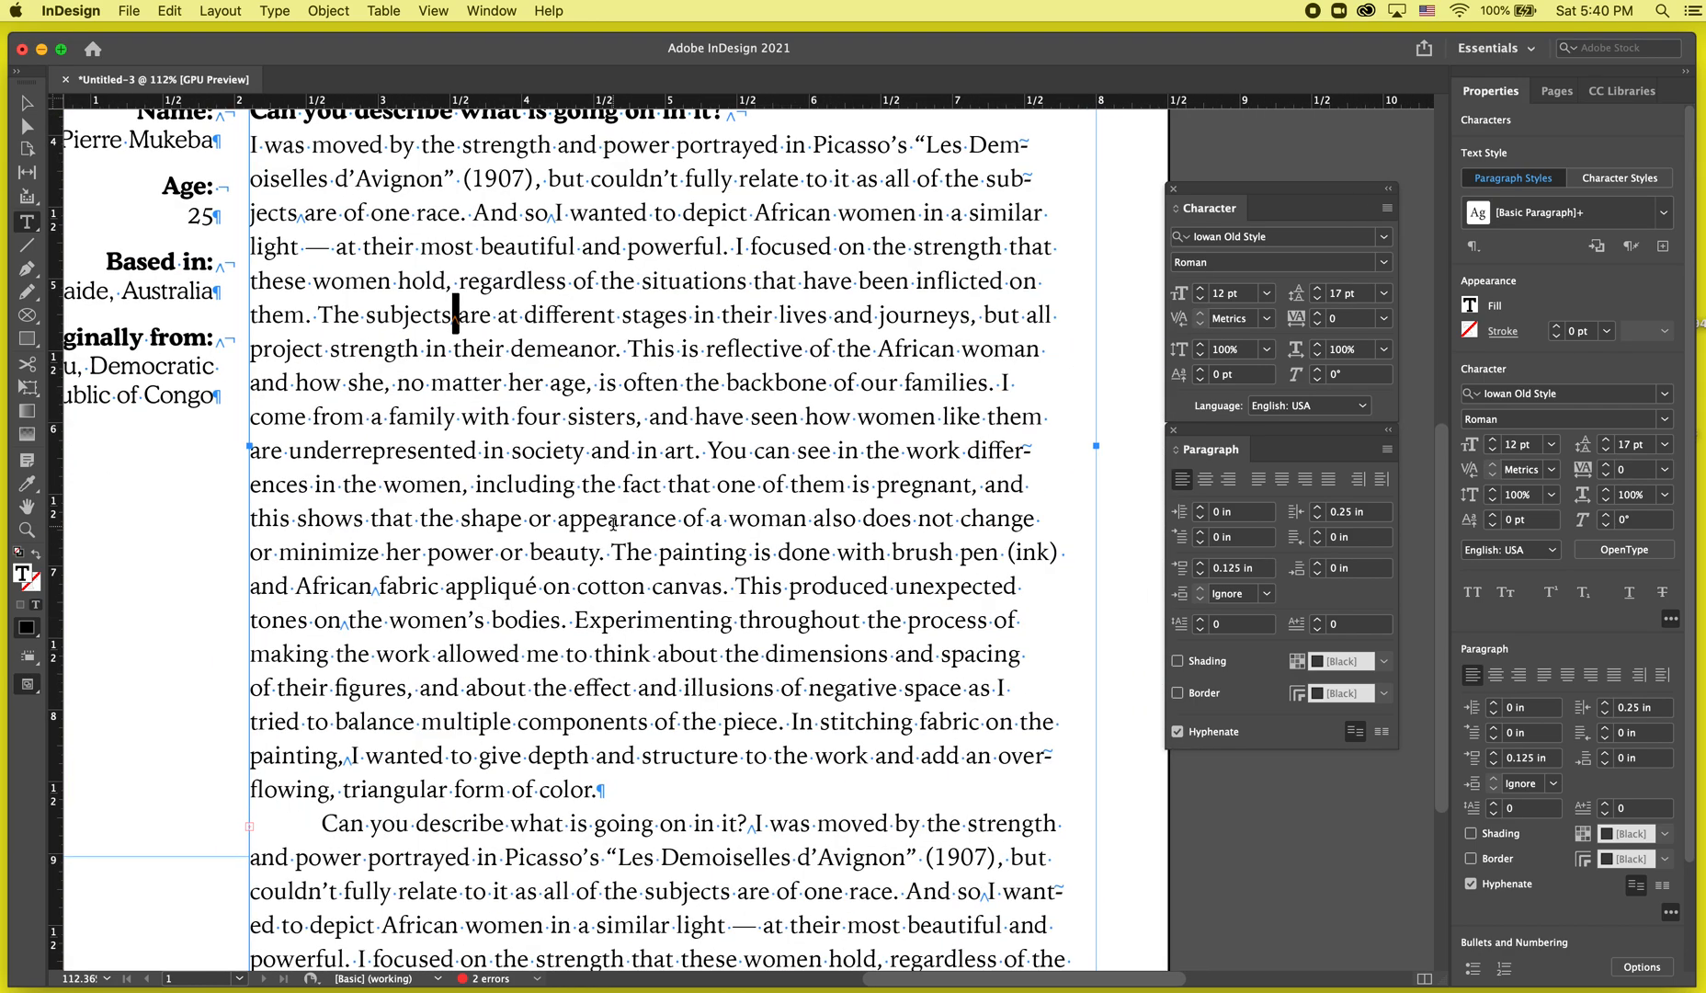
{"action": "left_click", "coordinate": [348, 755]}
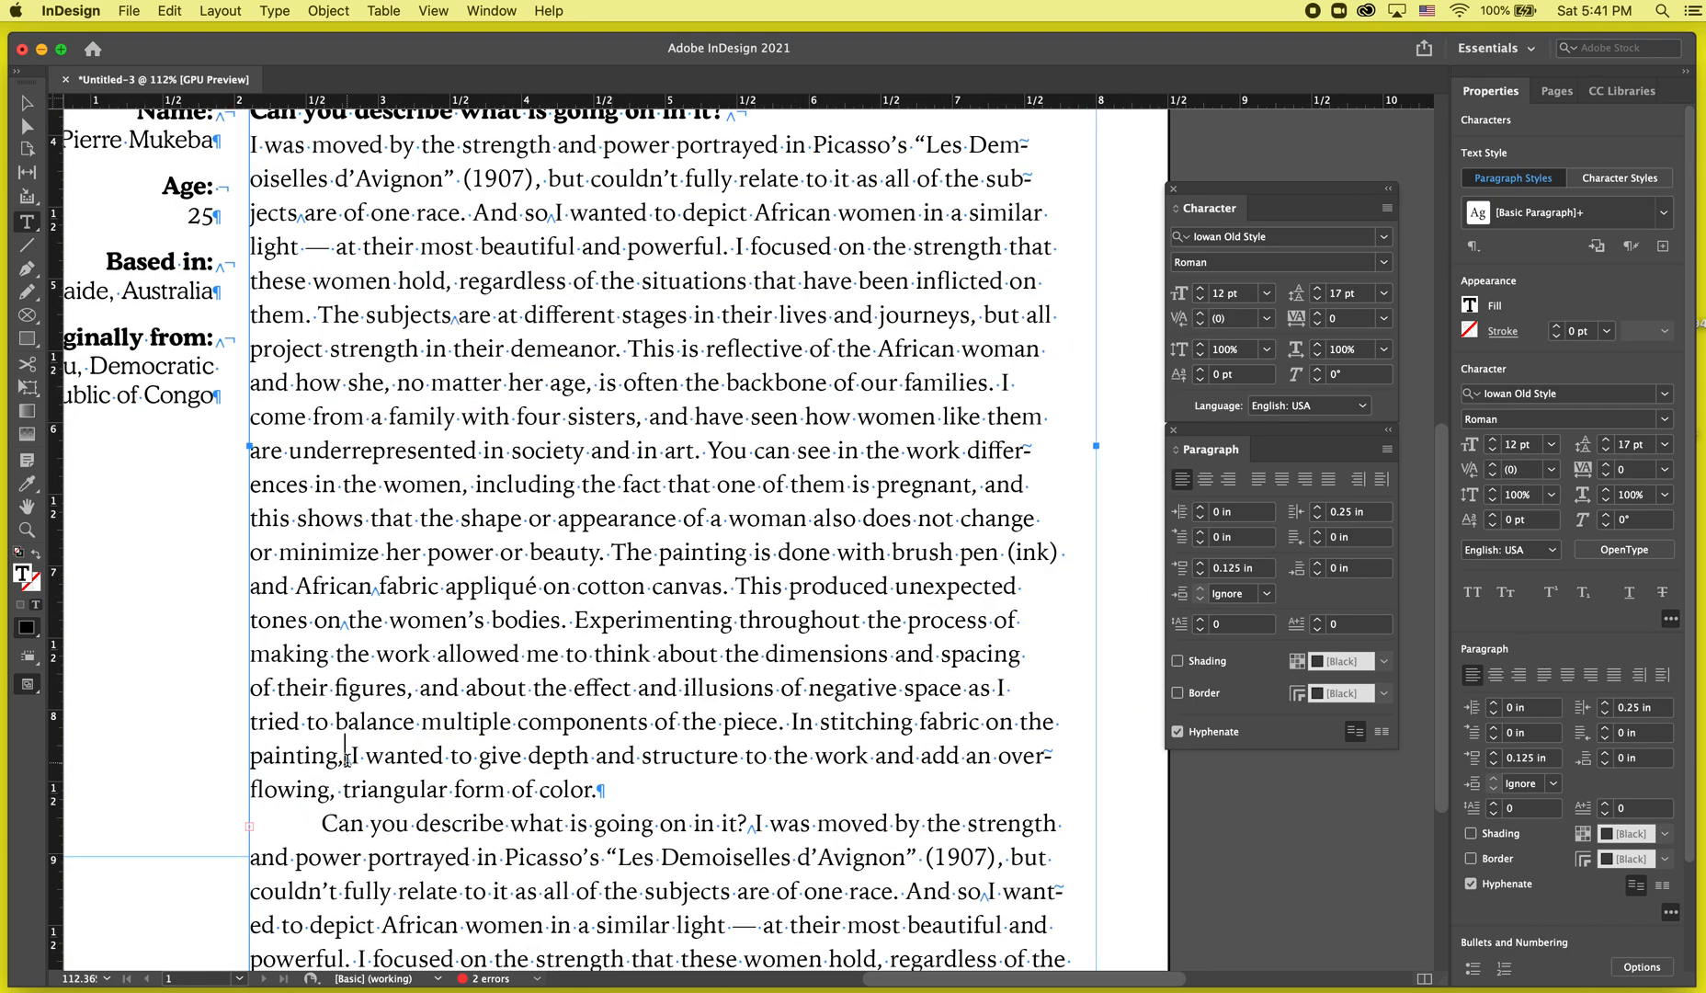
{"action": "scroll", "coordinate": [348, 760], "scroll_direction": "up", "scroll_amount": 11}
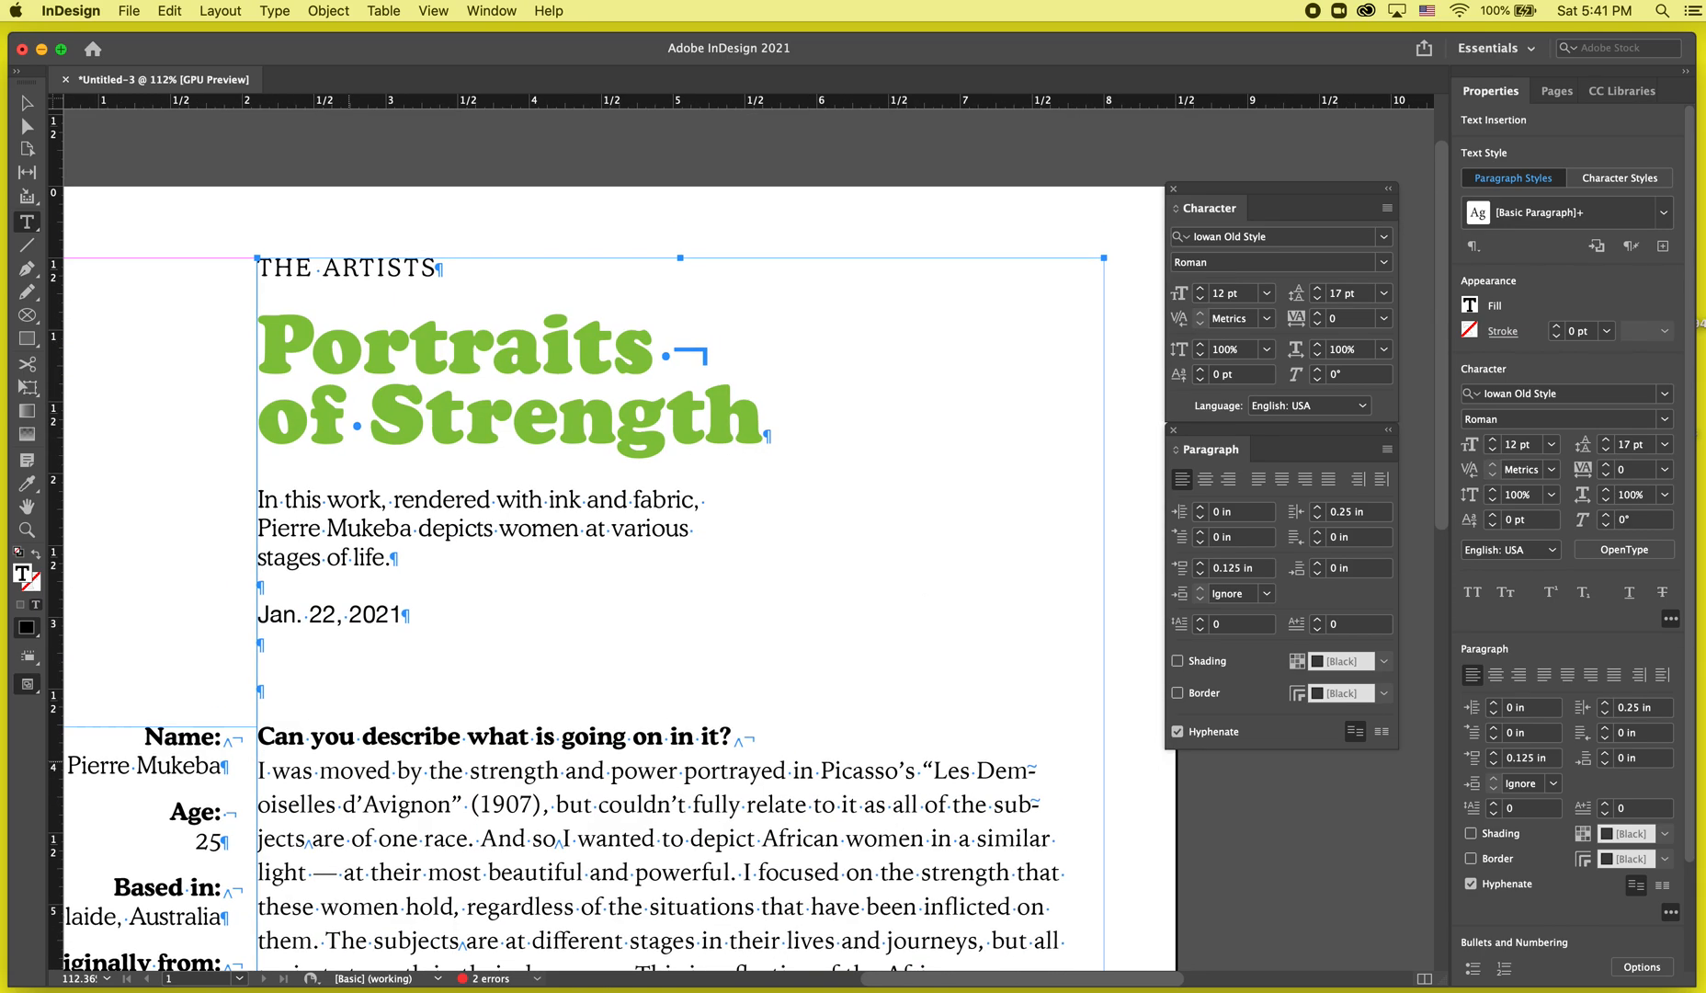
{"action": "scroll", "coordinate": [349, 760], "scroll_direction": "down", "scroll_amount": 12}
{"action": "scroll", "coordinate": [342, 557], "scroll_direction": "up", "scroll_amount": 3}
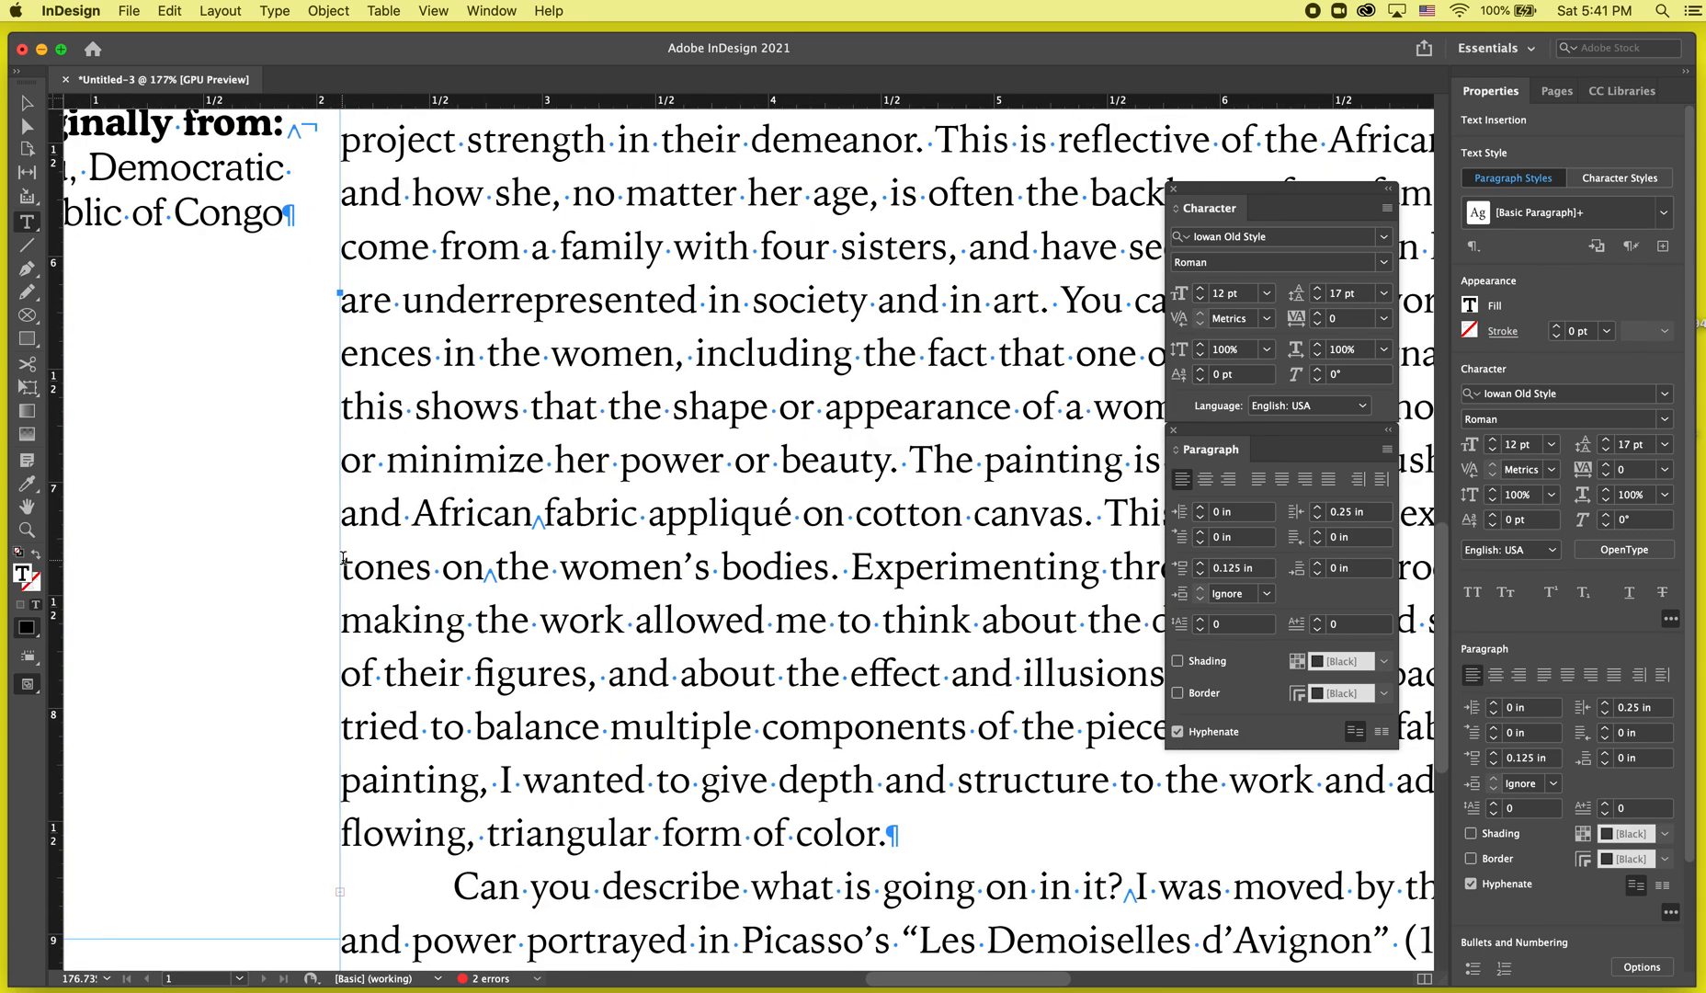
{"action": "double_click", "coordinate": [490, 575]}
{"action": "scroll", "coordinate": [552, 542], "scroll_direction": "up", "scroll_amount": 5}
{"action": "scroll", "coordinate": [548, 497], "scroll_direction": "down", "scroll_amount": 3}
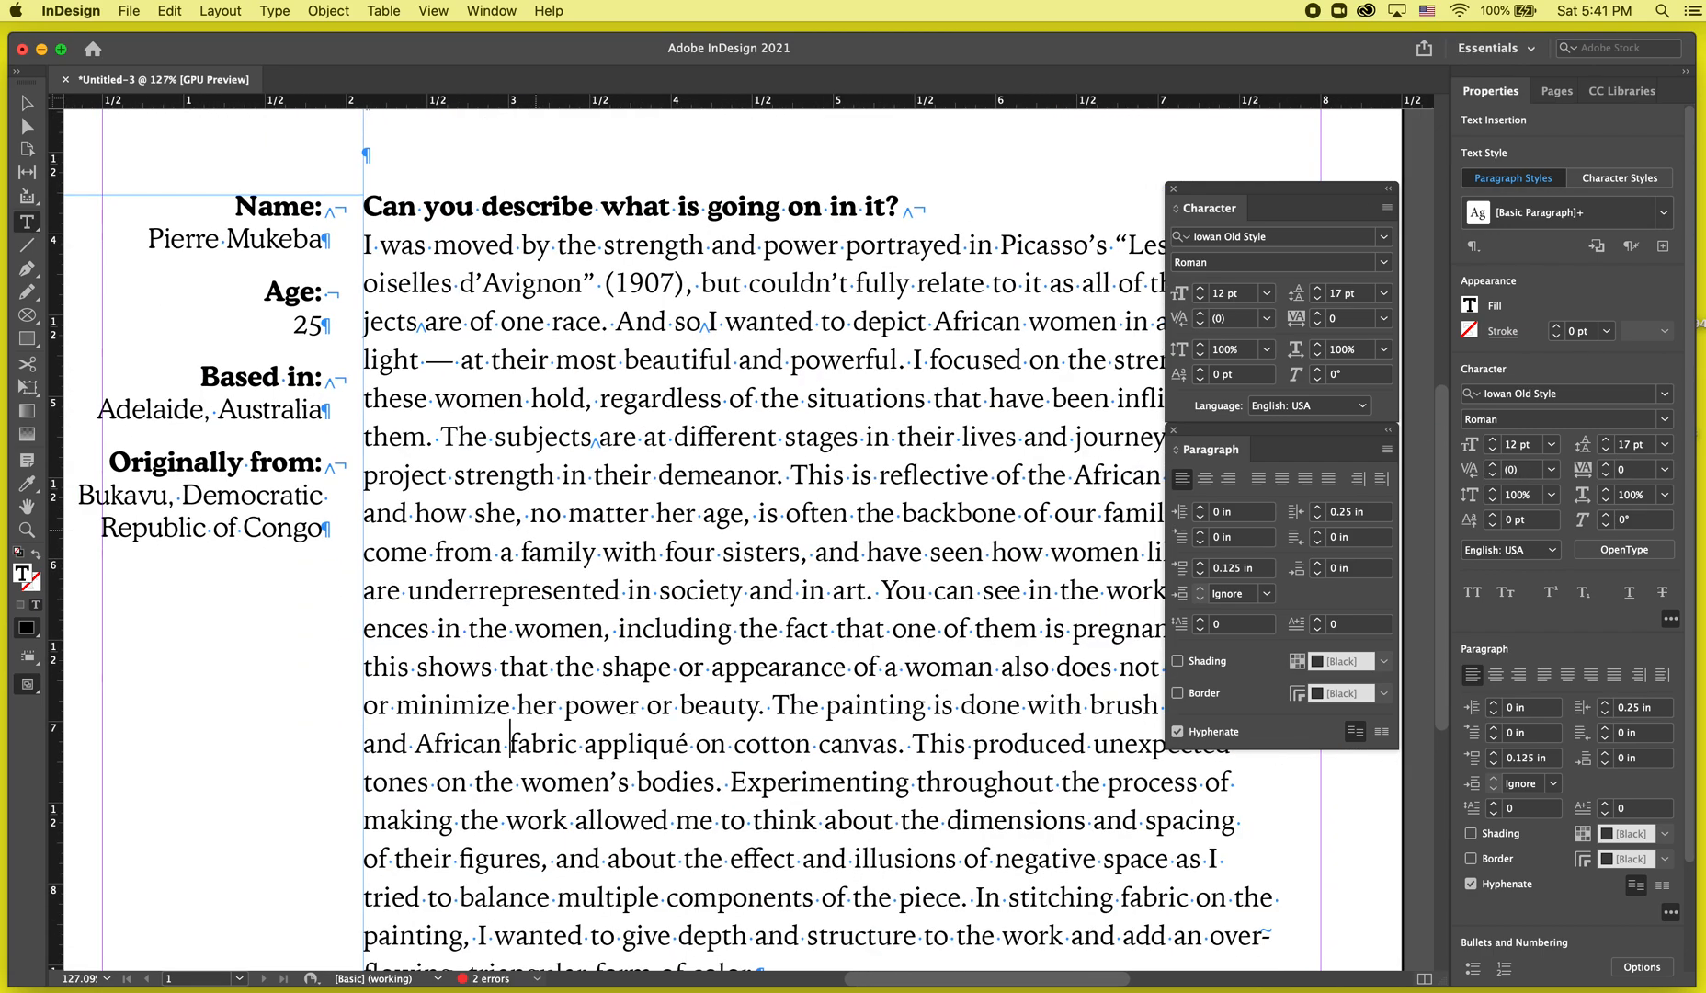
{"action": "scroll", "coordinate": [551, 542], "scroll_direction": "up", "scroll_amount": 5}
Delete the empty paragraph between "stages of life." and the date "Jan. 22, 2021".
{"action": "left_click", "coordinate": [340, 424]}
{"action": "key", "text": "Down"}
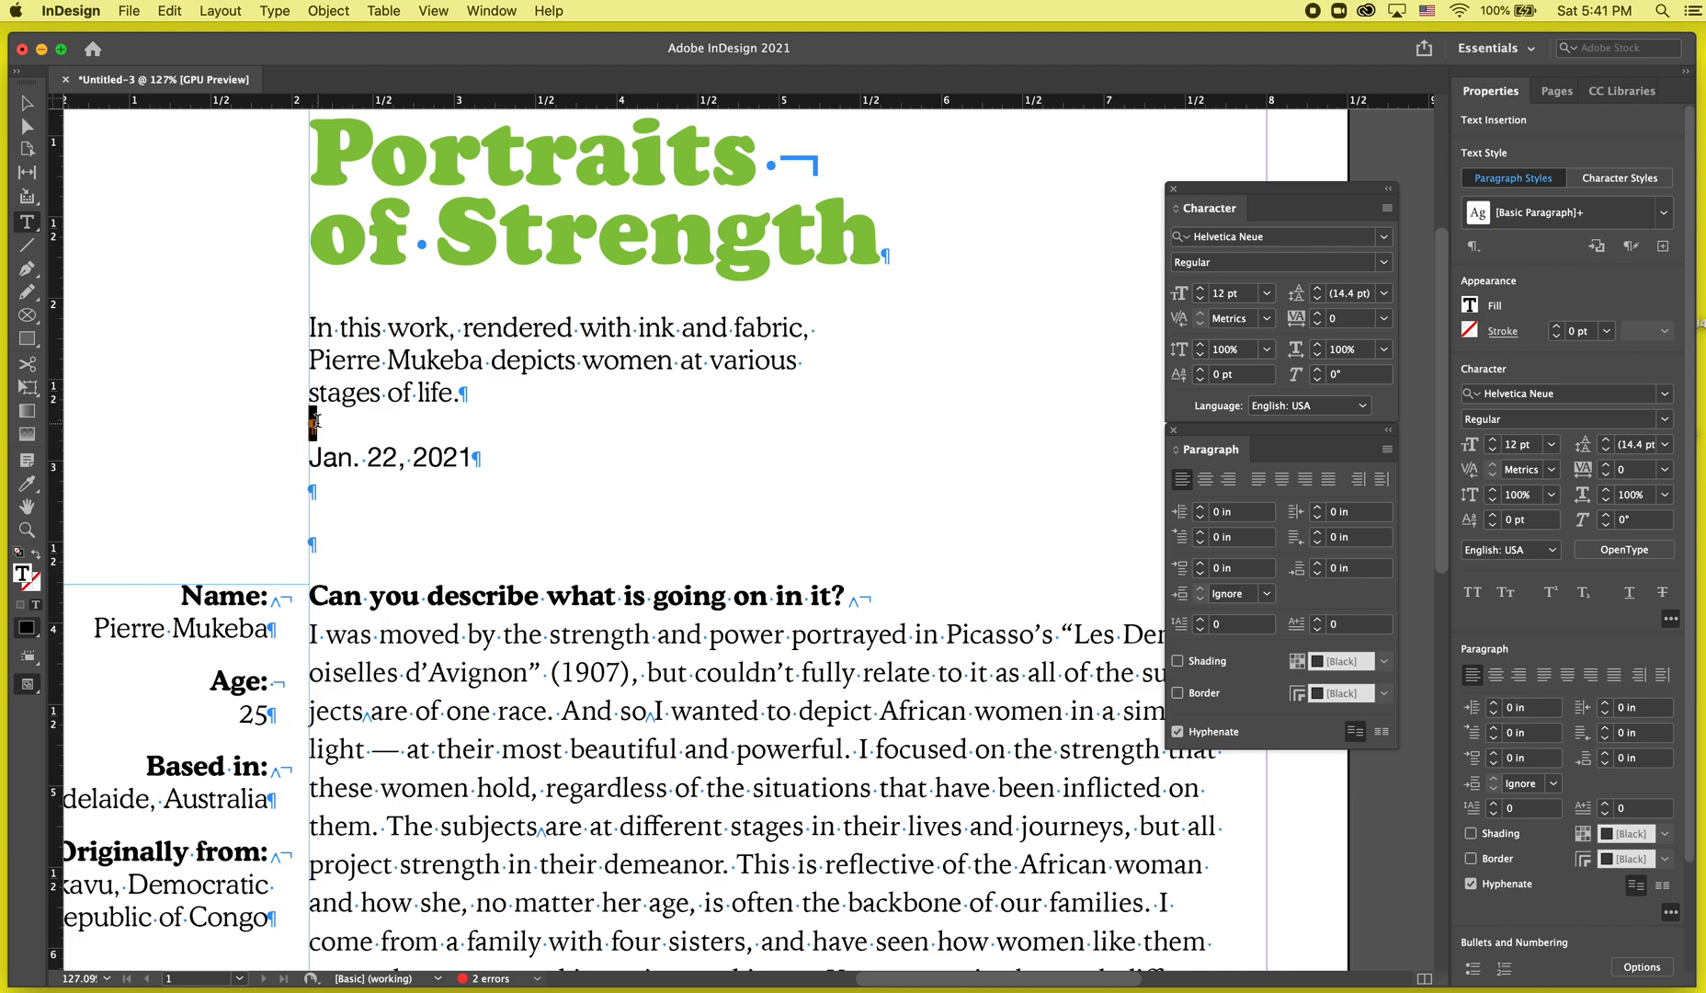
{"action": "key", "text": "BackSpace"}
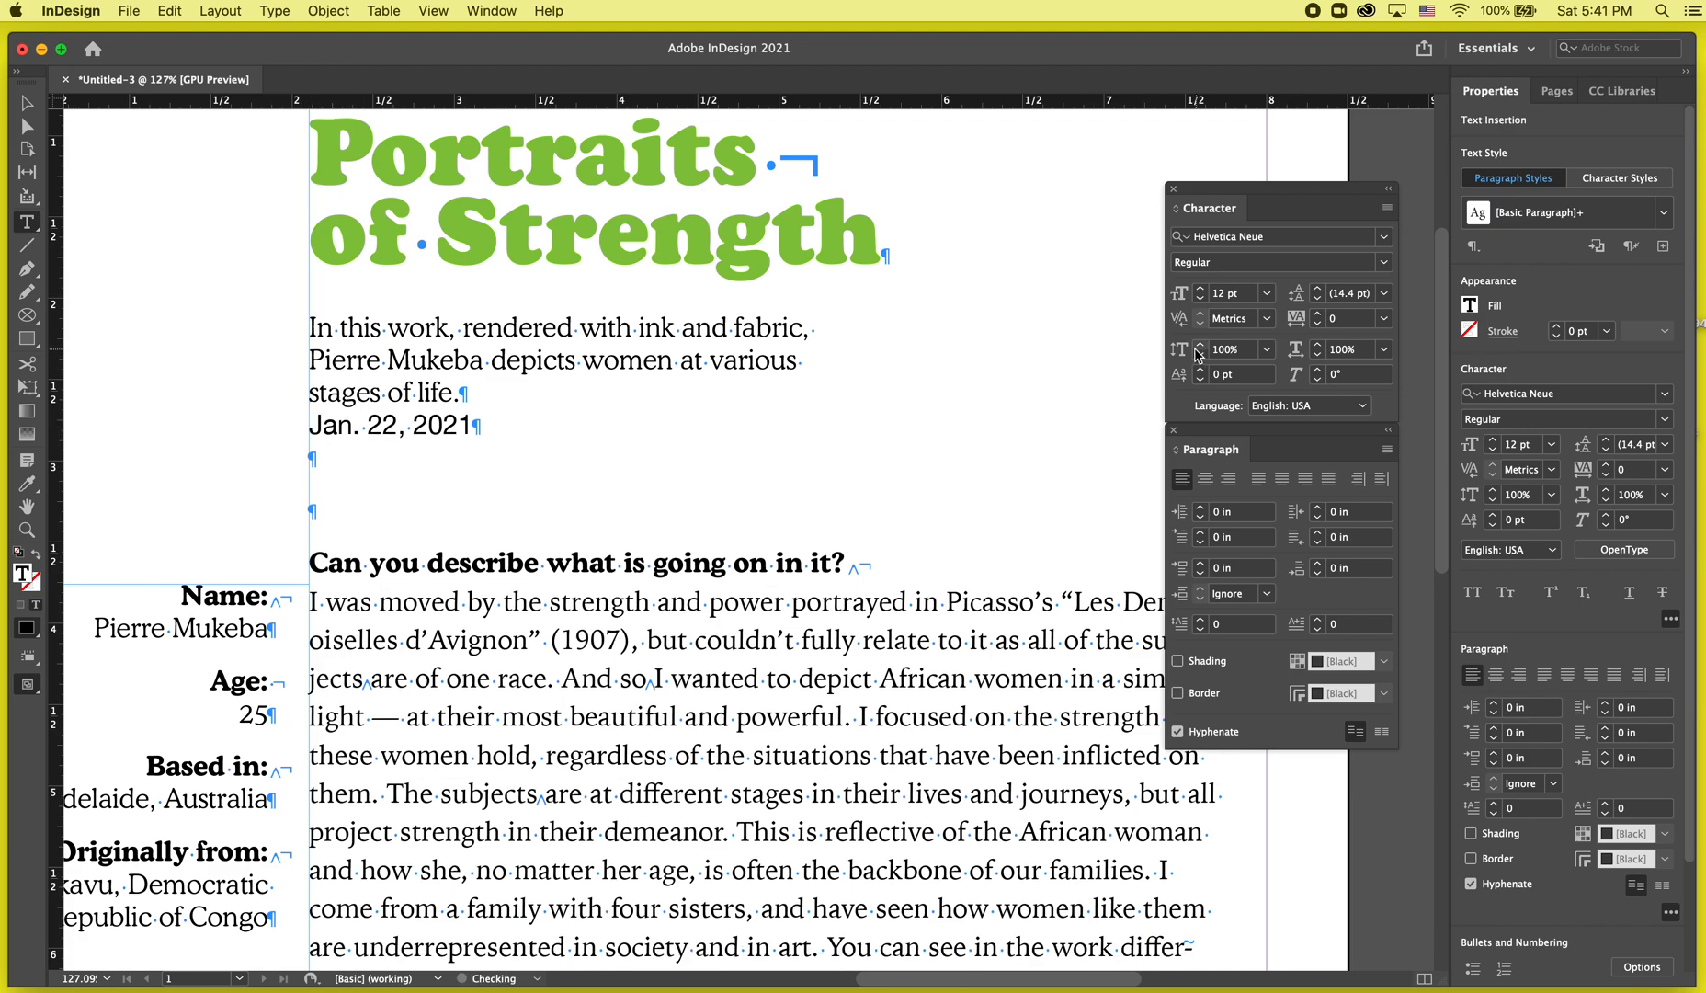
Increase the space before the date paragraph to 0.1875 in.
{"action": "left_click", "coordinate": [1200, 564]}
{"action": "left_click", "coordinate": [1200, 564]}
{"action": "left_click", "coordinate": [1200, 565]}
{"action": "scroll", "coordinate": [460, 499], "scroll_direction": "down", "scroll_amount": 1}
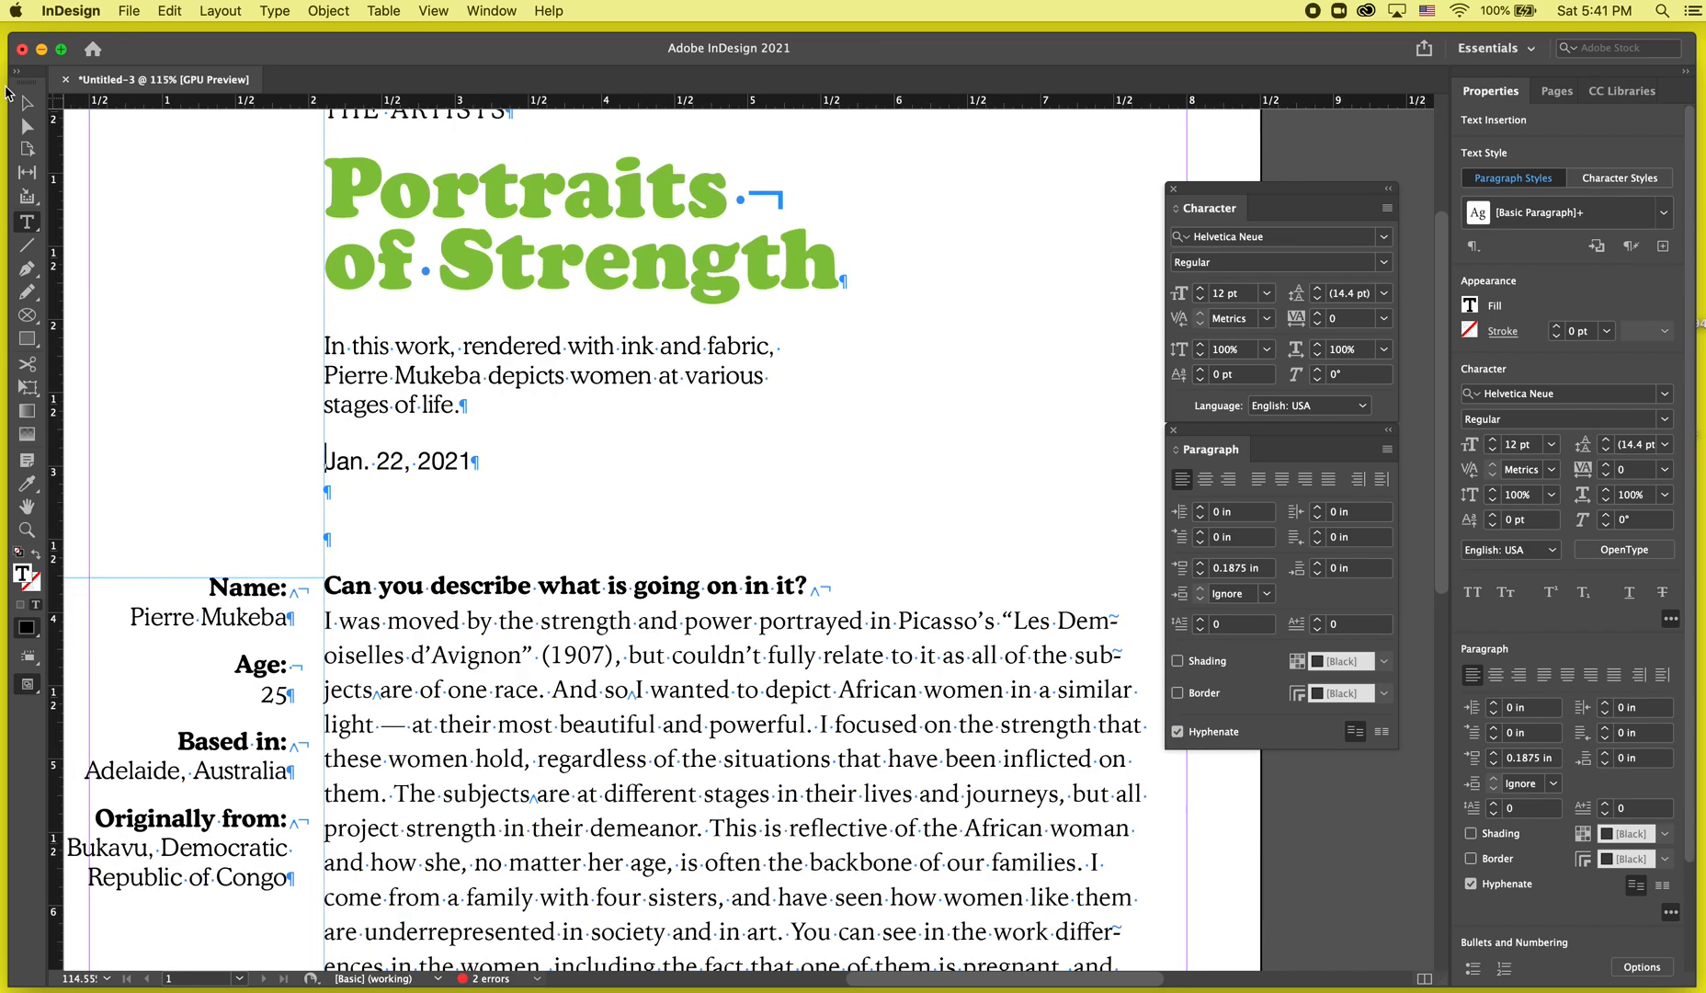
Add a horizontal ruler guide at the question heading and a vertical ruler guide at 2.5 in.
{"action": "left_click", "coordinate": [26, 102]}
{"action": "left_click", "coordinate": [199, 311]}
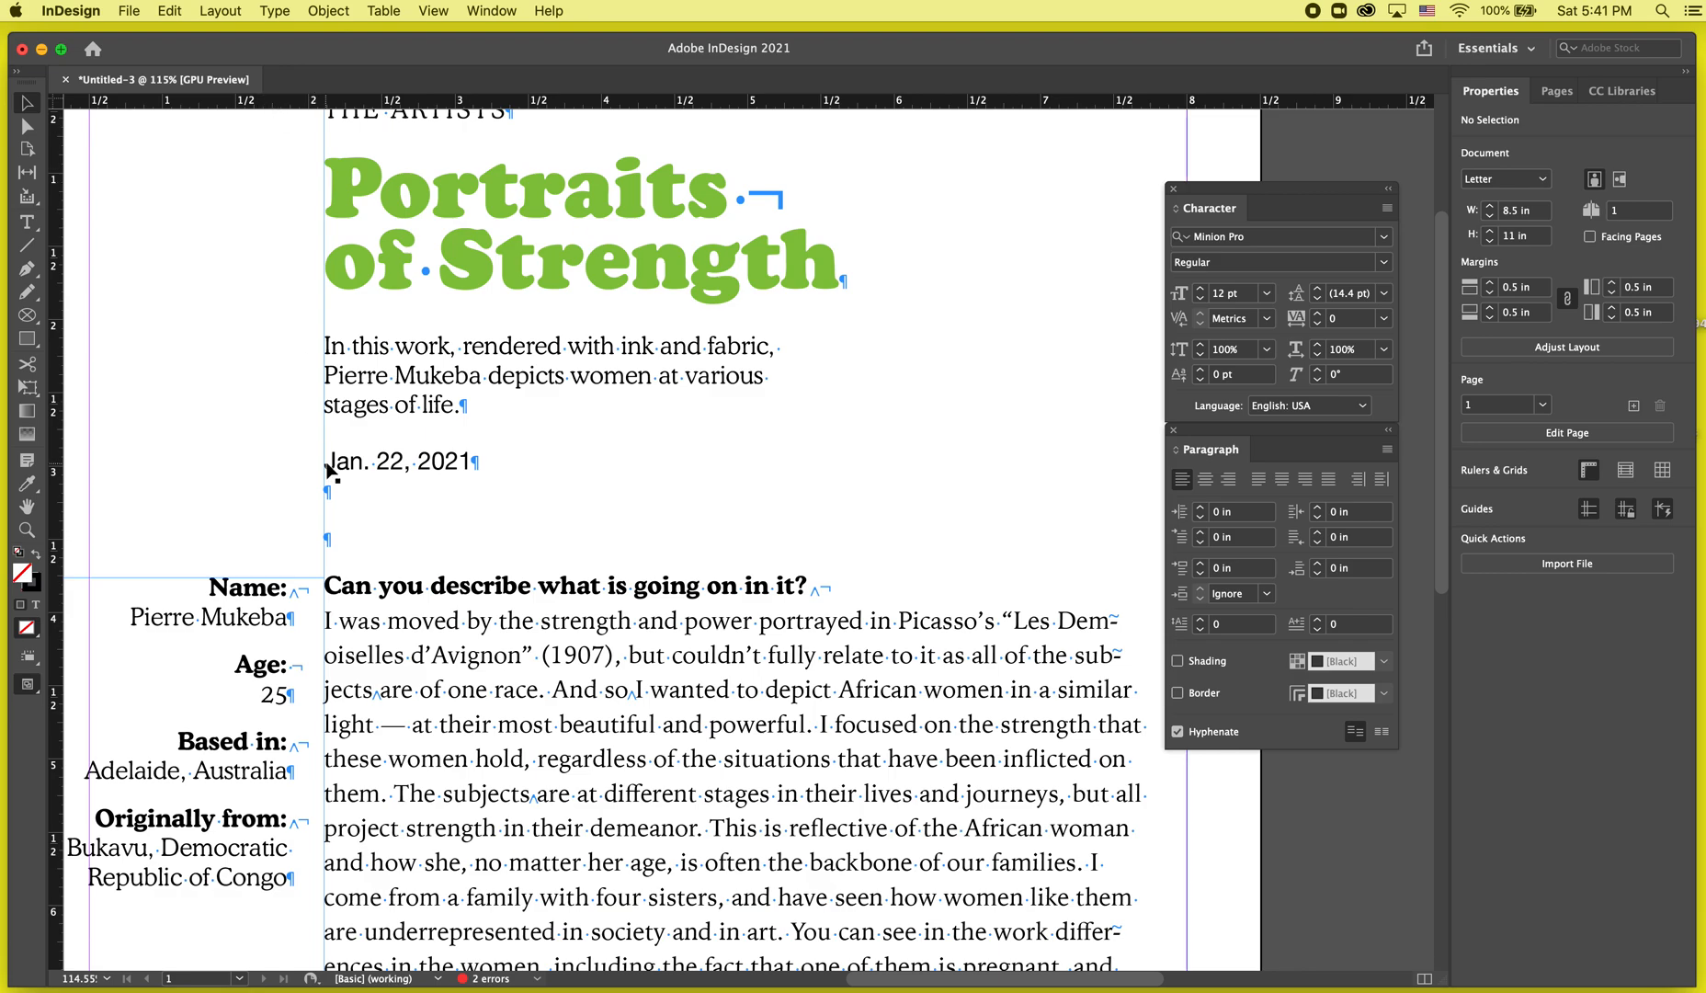
{"action": "scroll", "coordinate": [329, 471], "scroll_direction": "down", "scroll_amount": 1}
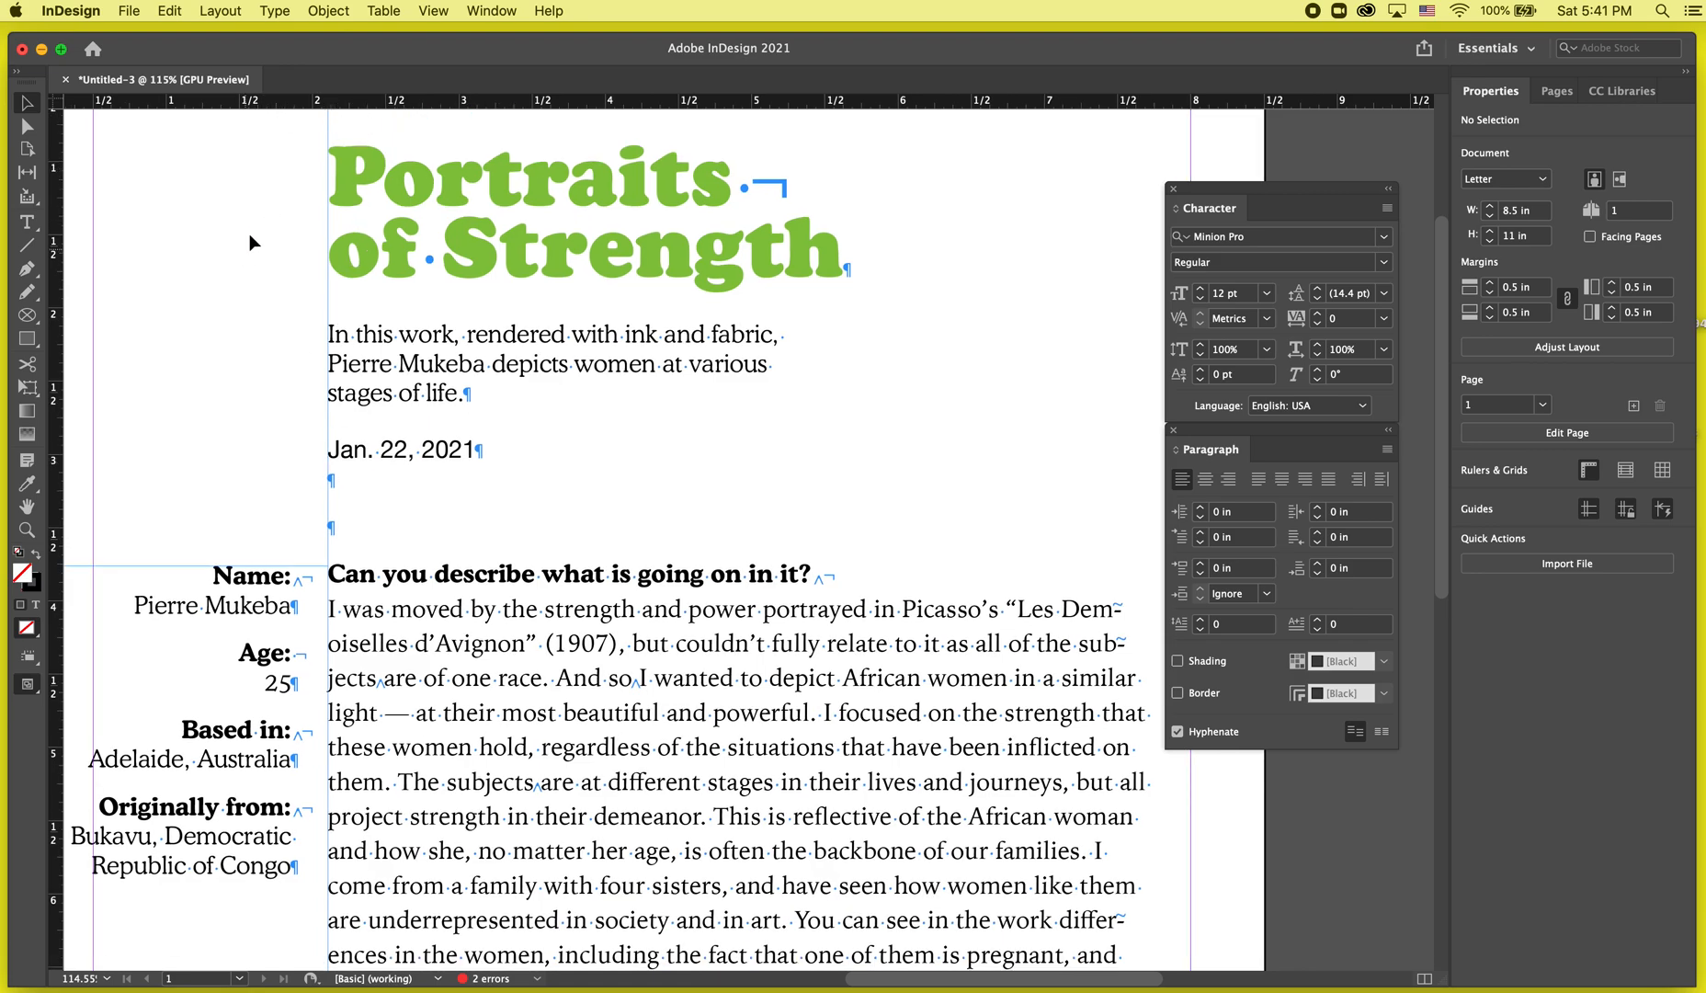
{"action": "left_click_drag", "start_coordinate": [361, 109], "coordinate": [374, 586]}
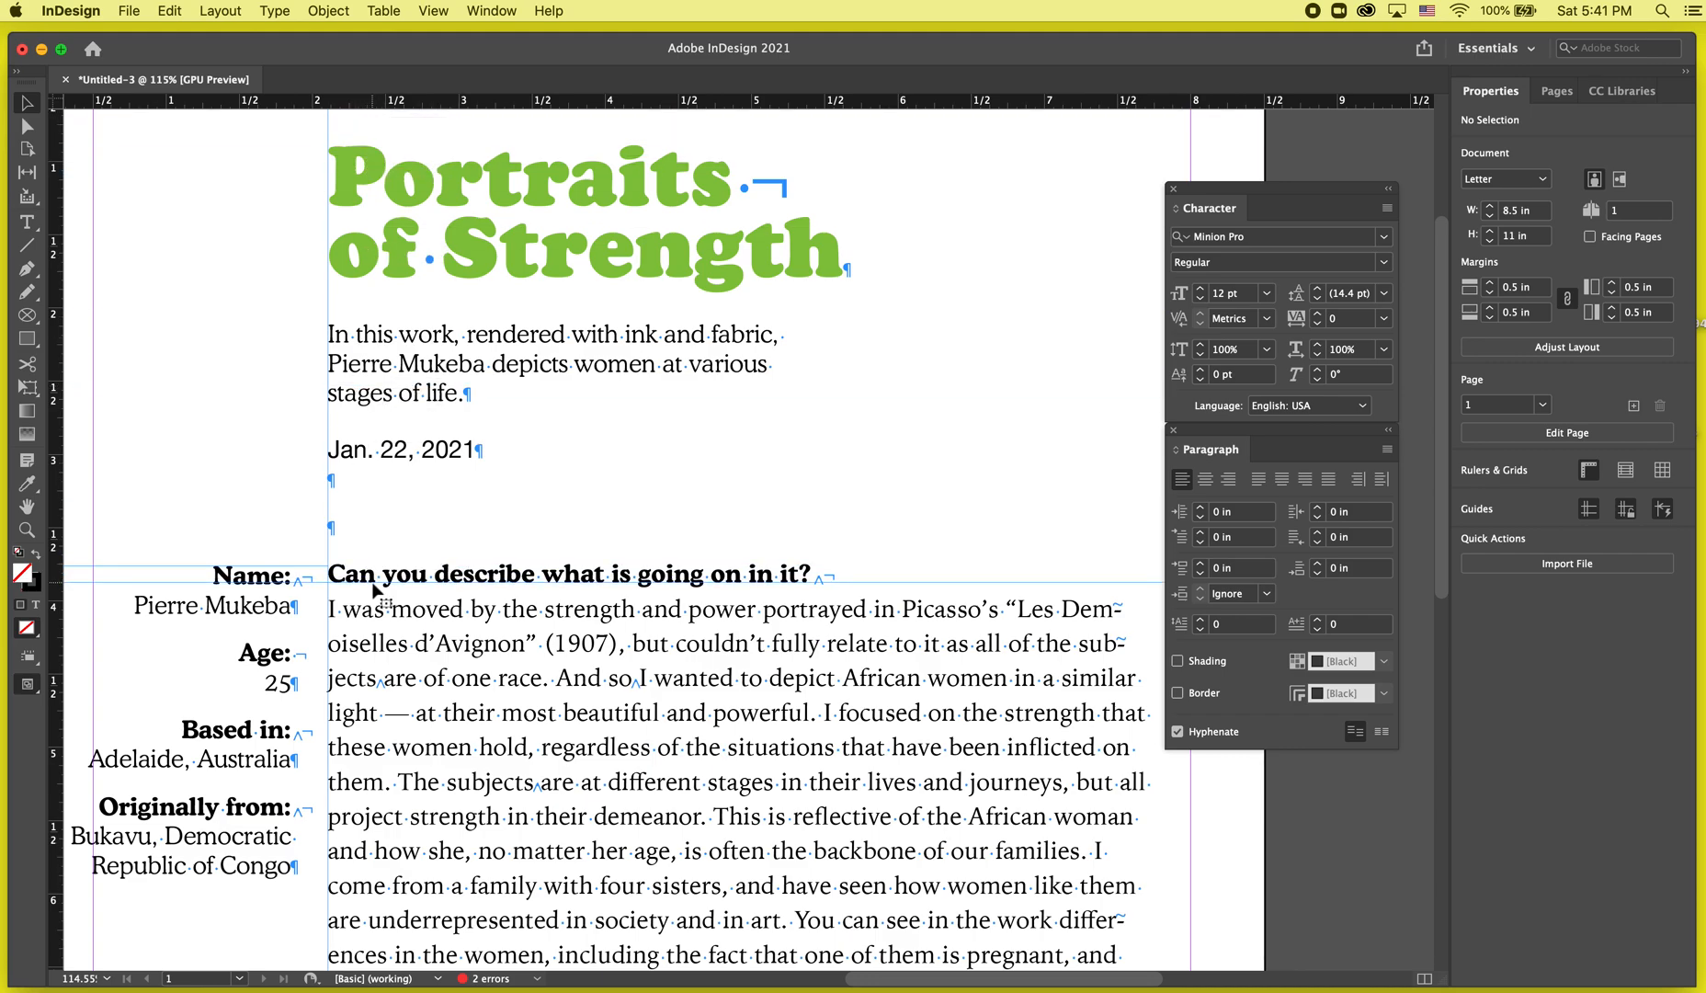
{"action": "left_click_drag", "start_coordinate": [50, 459], "coordinate": [386, 411]}
{"action": "scroll", "coordinate": [386, 412], "scroll_direction": "up", "scroll_amount": 5}
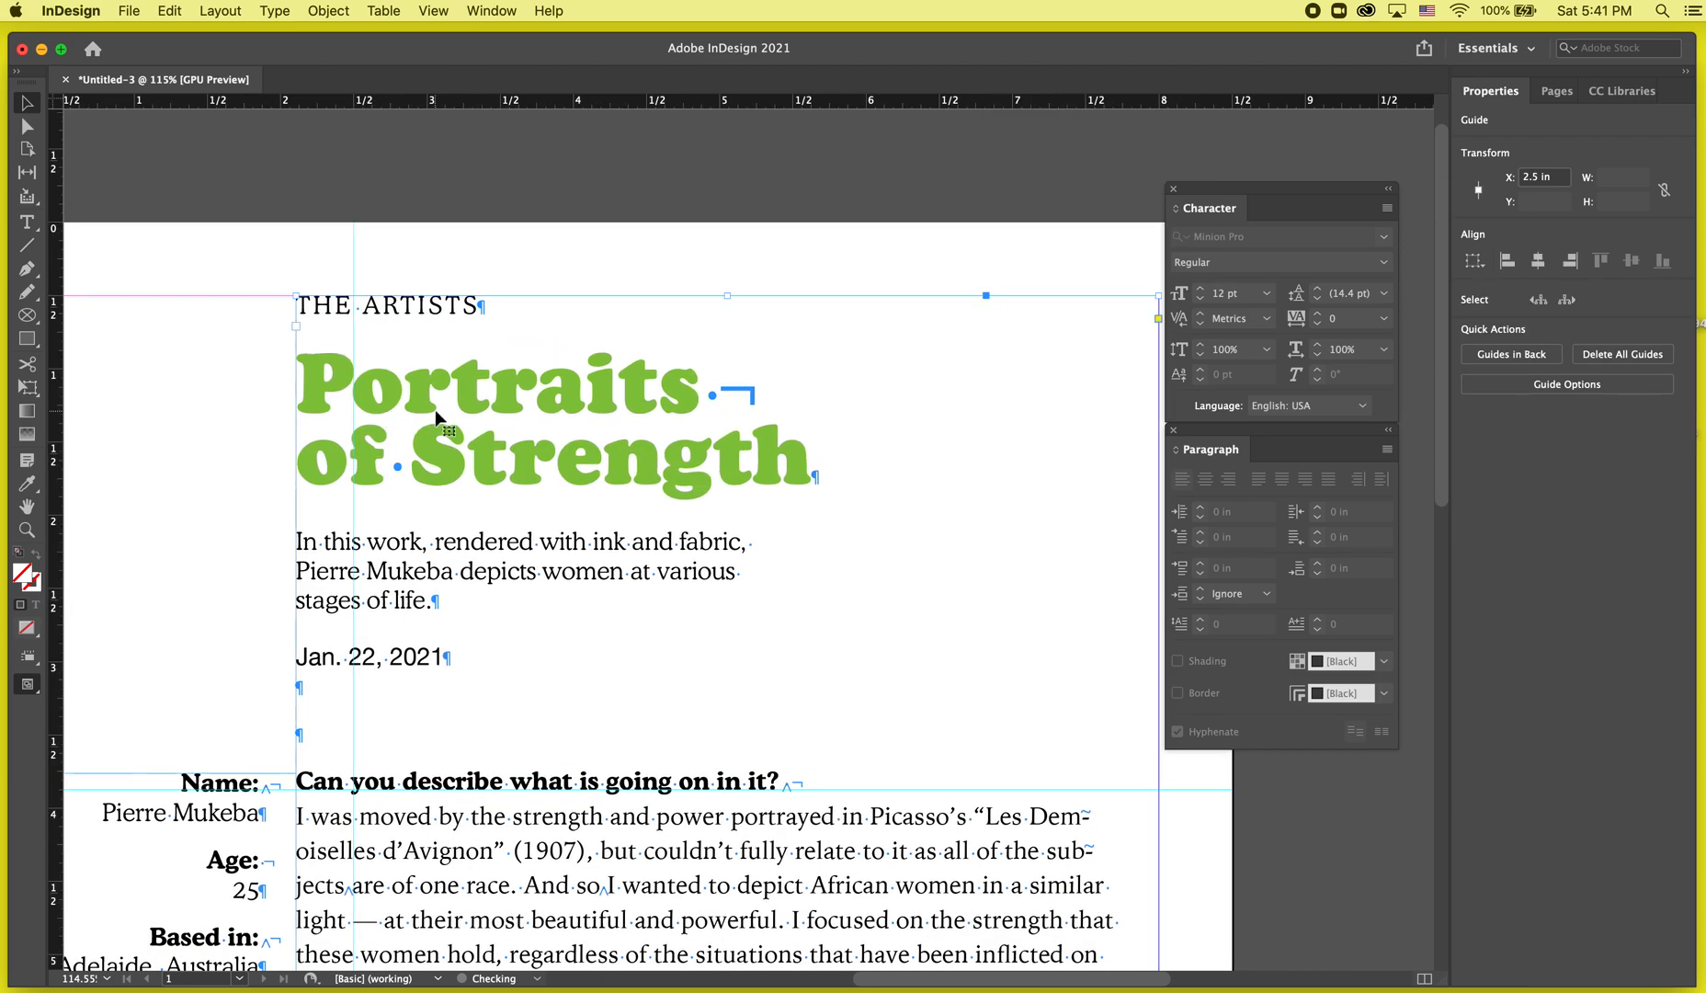
Try increasing the headline's left indent, then step it back to 0 in.
{"action": "key", "text": "t"}
{"action": "left_click", "coordinate": [313, 376]}
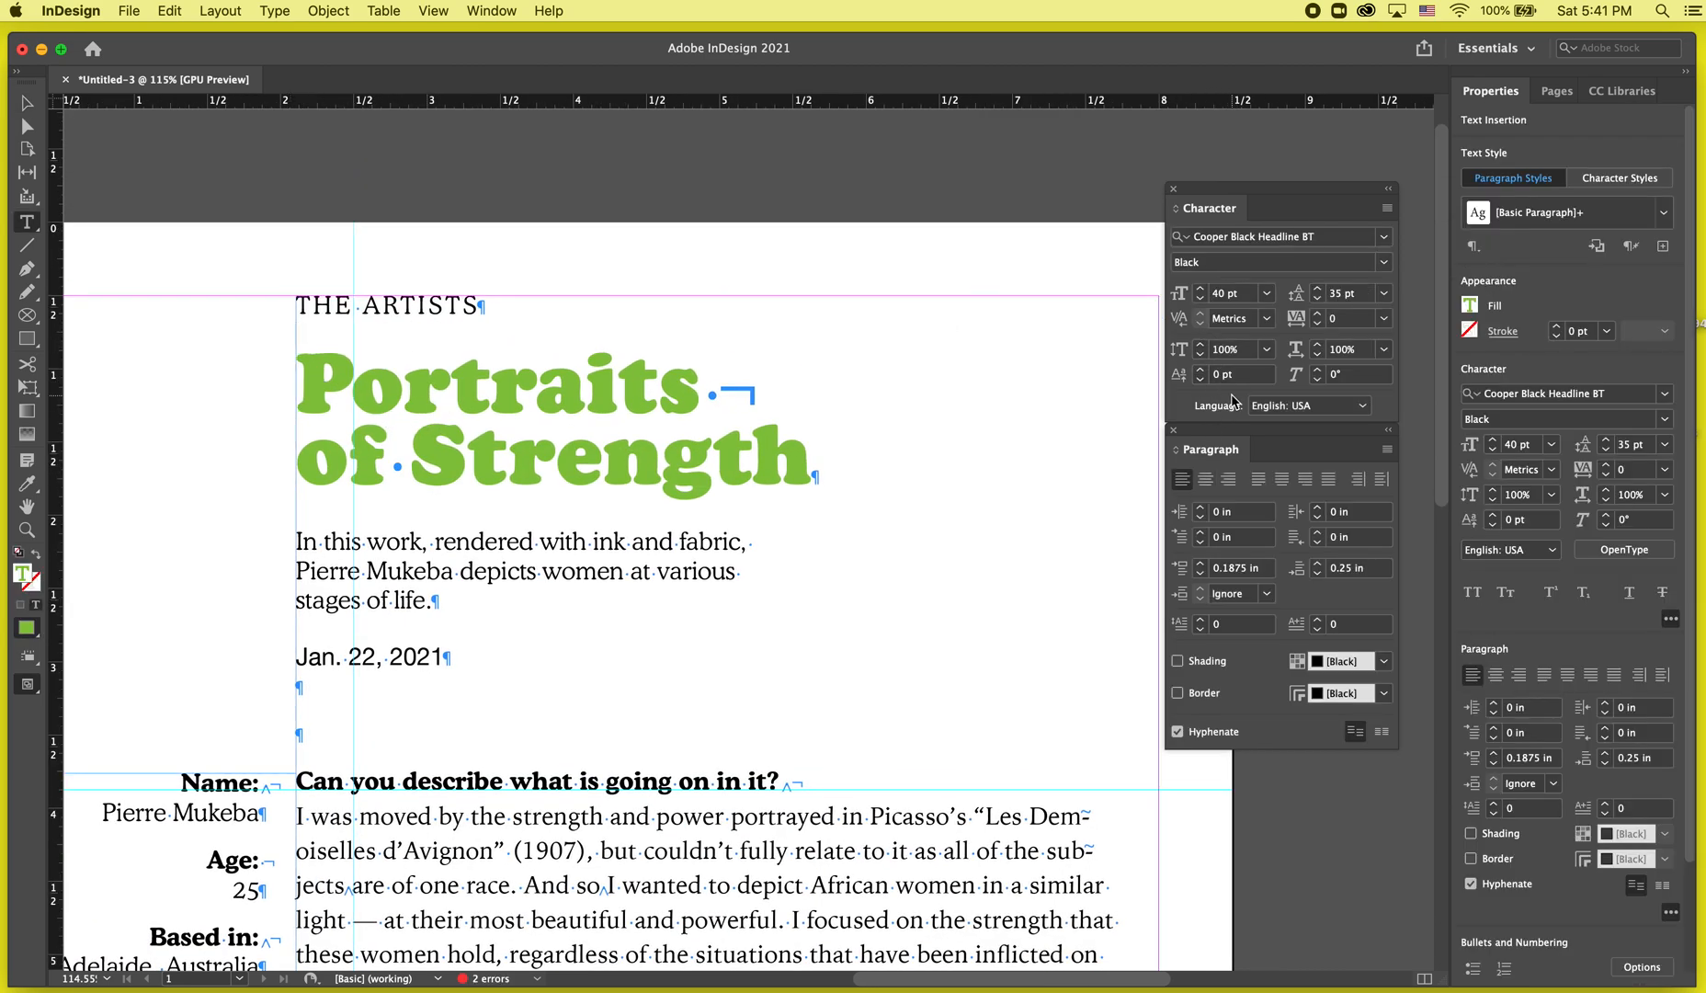
{"action": "left_click", "coordinate": [1200, 508]}
{"action": "left_click", "coordinate": [1201, 508]}
{"action": "left_click", "coordinate": [1200, 508]}
{"action": "left_click", "coordinate": [1200, 508]}
{"action": "left_click", "coordinate": [1200, 509]}
{"action": "left_click", "coordinate": [1200, 508]}
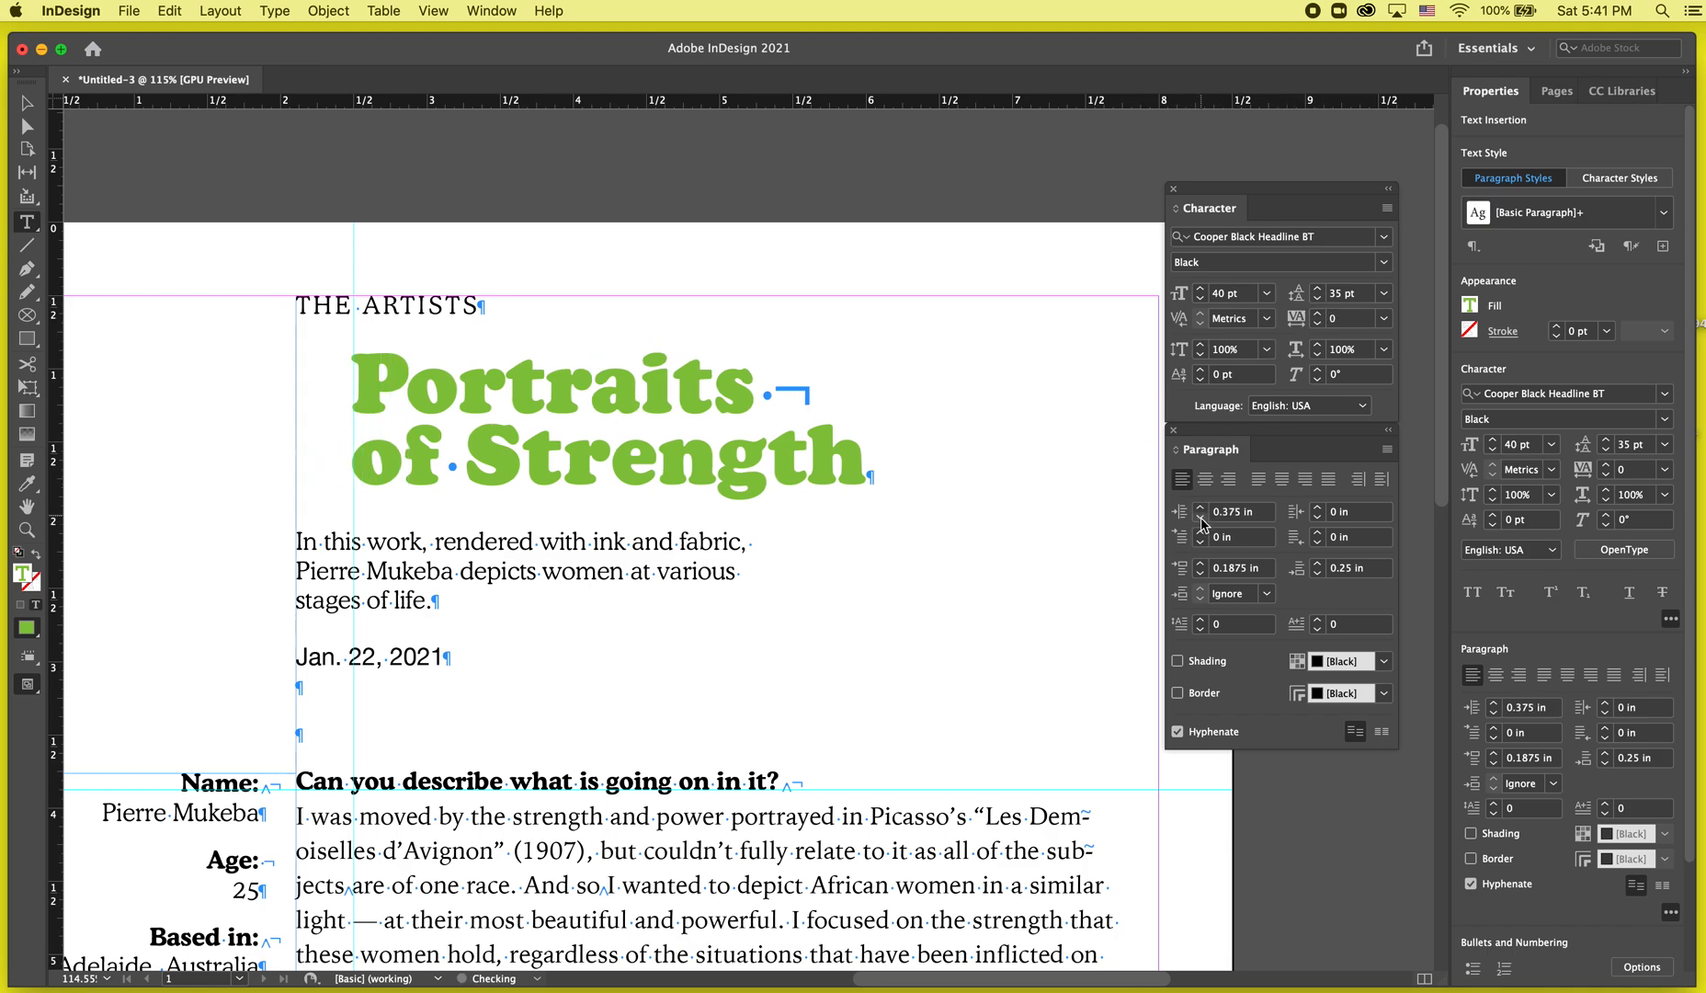
{"action": "left_click", "coordinate": [1201, 521]}
{"action": "left_click", "coordinate": [1200, 521]}
{"action": "left_click", "coordinate": [1201, 521]}
{"action": "left_click", "coordinate": [1201, 521]}
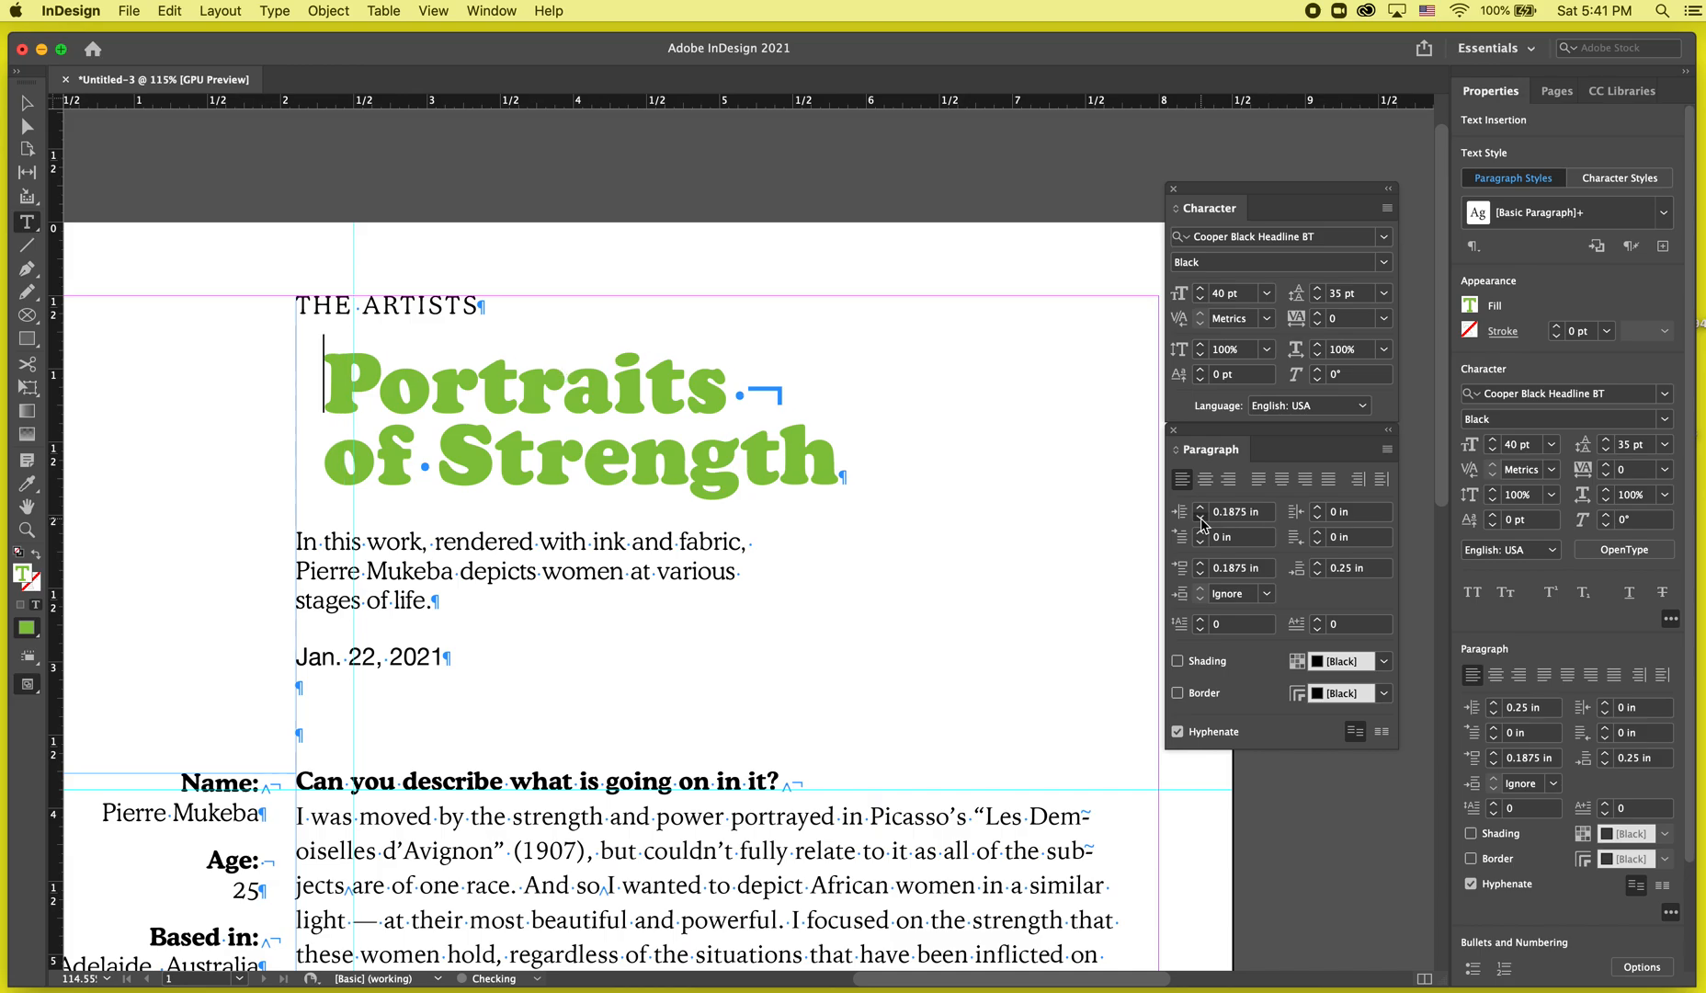
{"action": "left_click", "coordinate": [1200, 521]}
{"action": "left_click", "coordinate": [1201, 521]}
Nudge the sidebar text frame up and add a horizontal guide at 4.11 in below the name line.
{"action": "scroll", "coordinate": [444, 521], "scroll_direction": "down", "scroll_amount": 5}
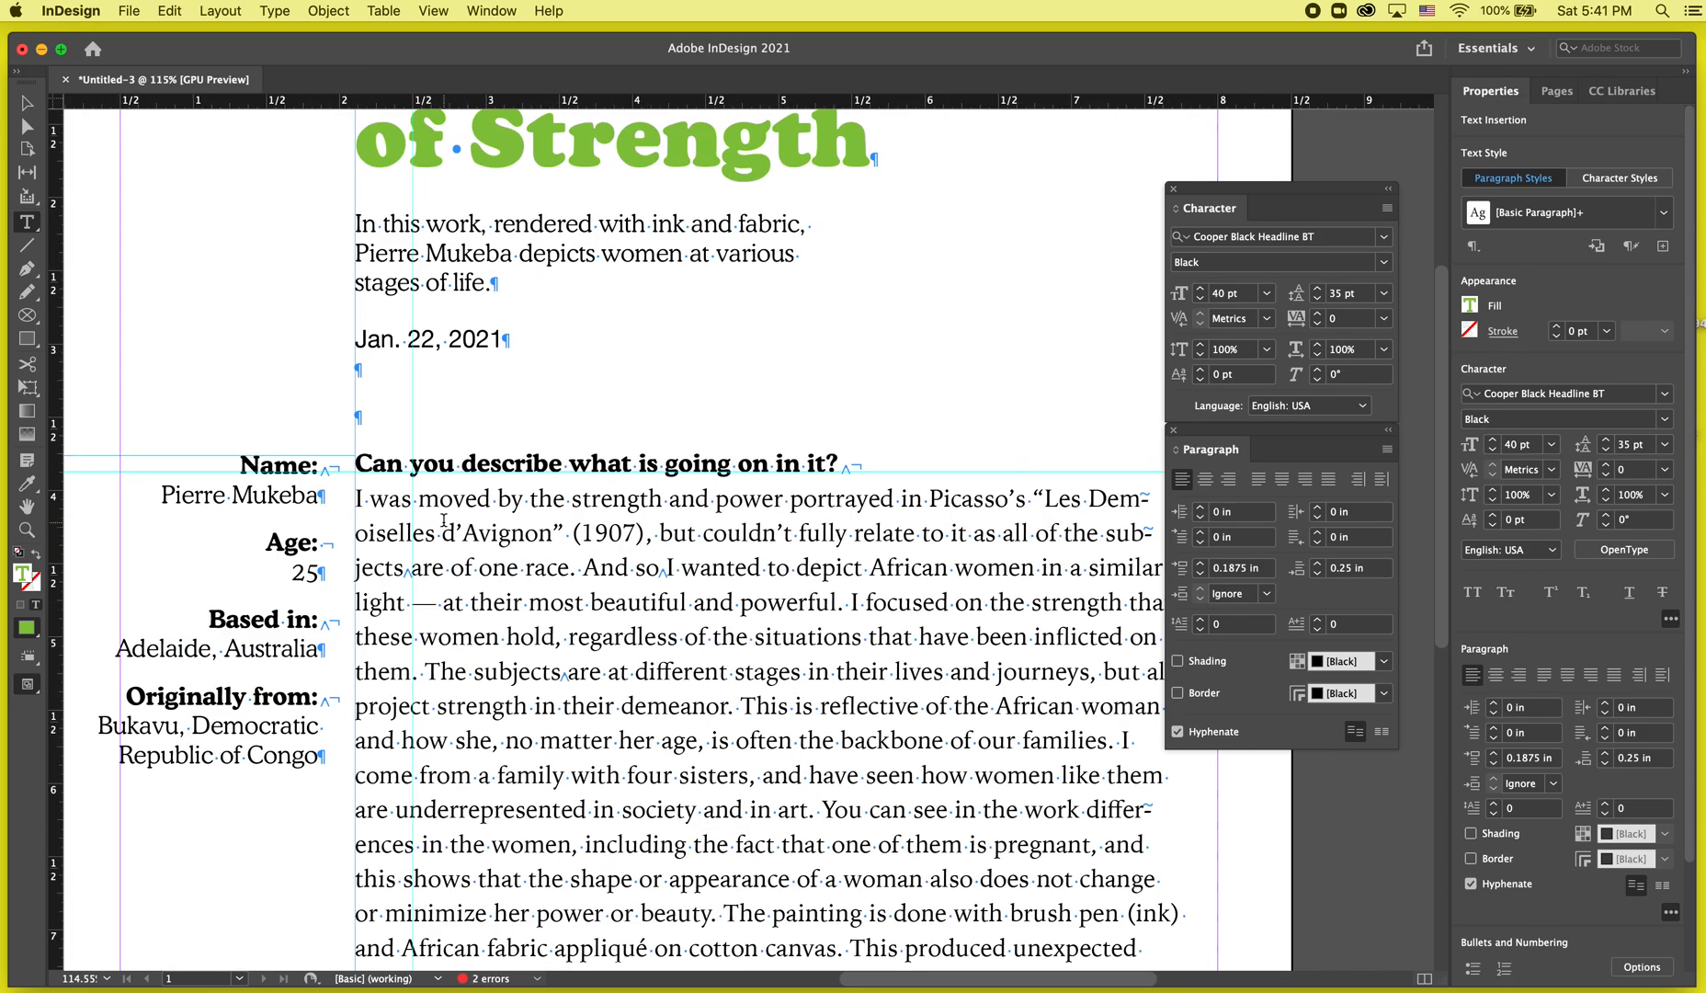
{"action": "left_click", "coordinate": [27, 104]}
{"action": "scroll", "coordinate": [223, 468], "scroll_direction": "up", "scroll_amount": 8}
{"action": "left_click", "coordinate": [294, 629]}
{"action": "key", "text": "Up"}
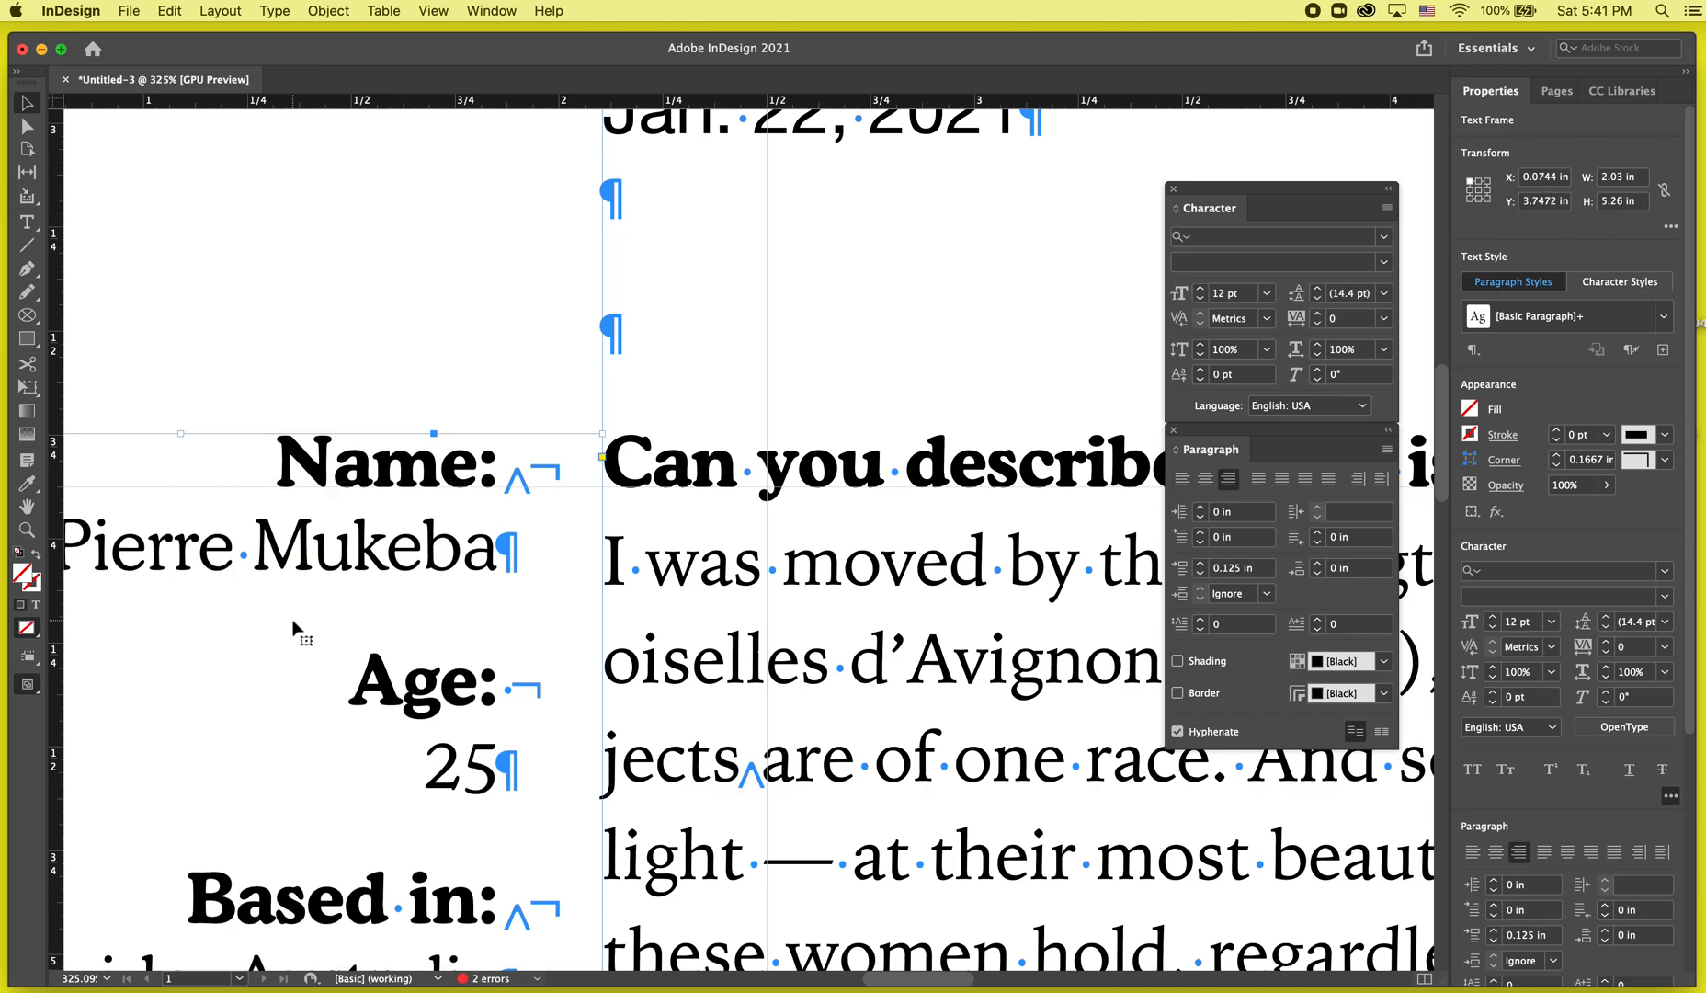
{"action": "left_click", "coordinate": [483, 159]}
{"action": "left_click_drag", "start_coordinate": [487, 99], "coordinate": [571, 587]}
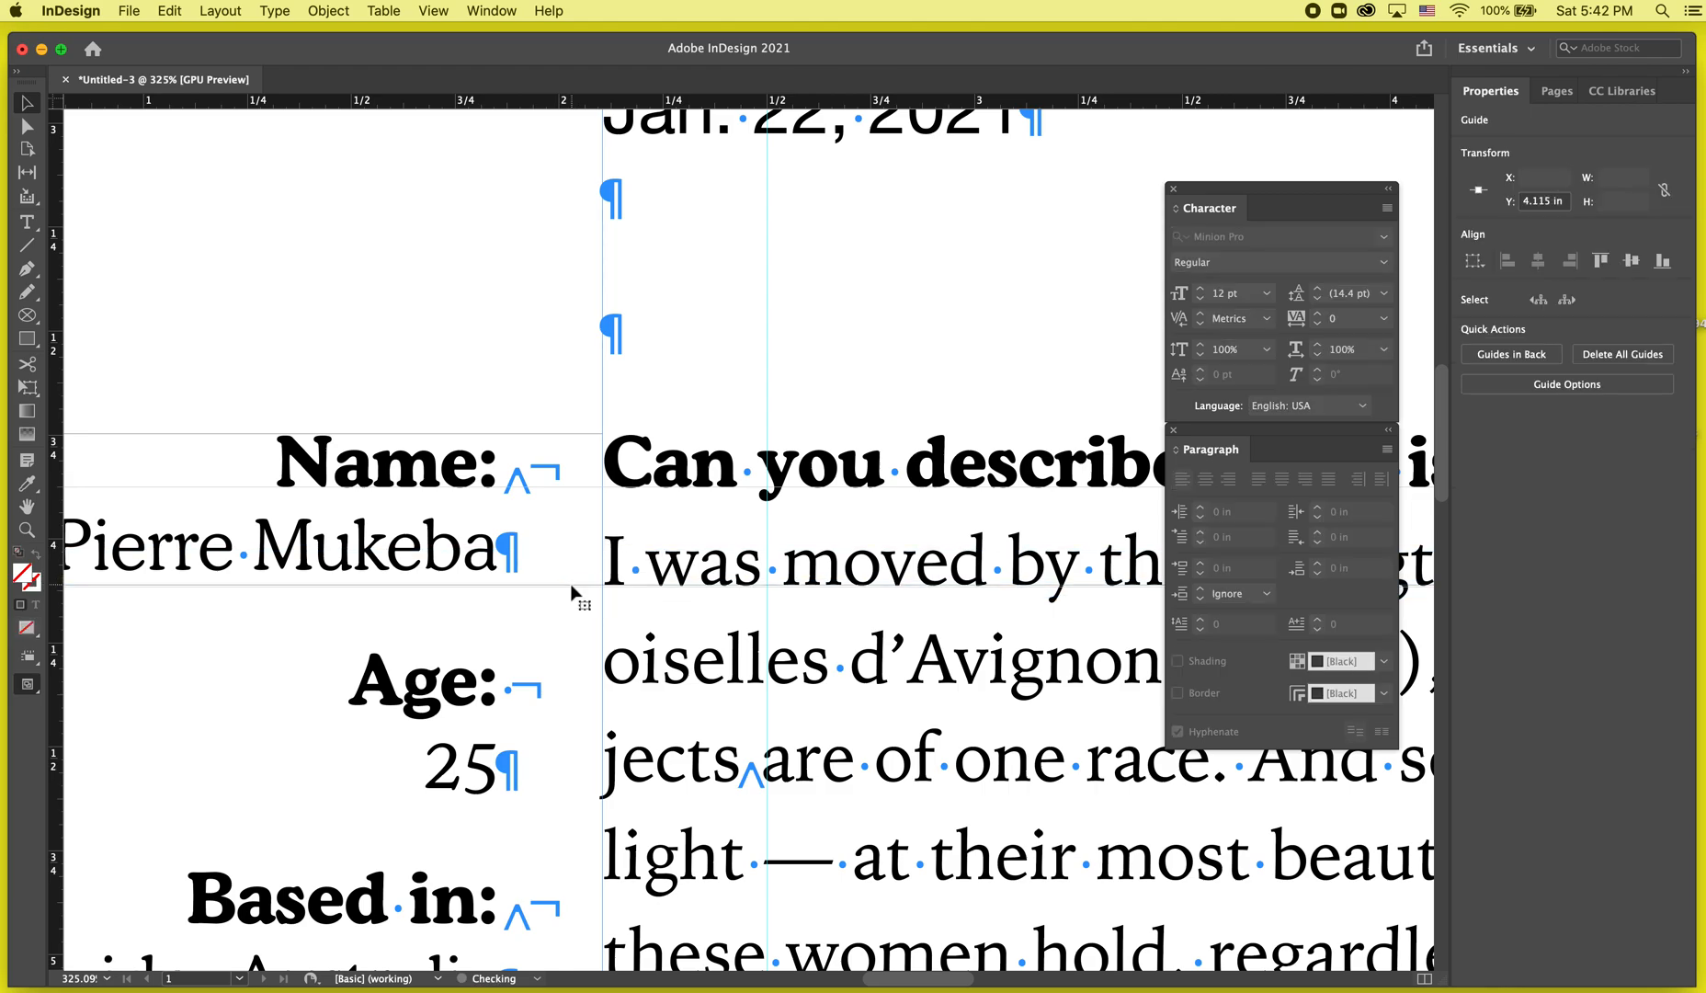
Set the leading of the Name label and name lines in the sidebar to 17 pt.
{"action": "double_click", "coordinate": [465, 544]}
{"action": "triple_click", "coordinate": [475, 552]}
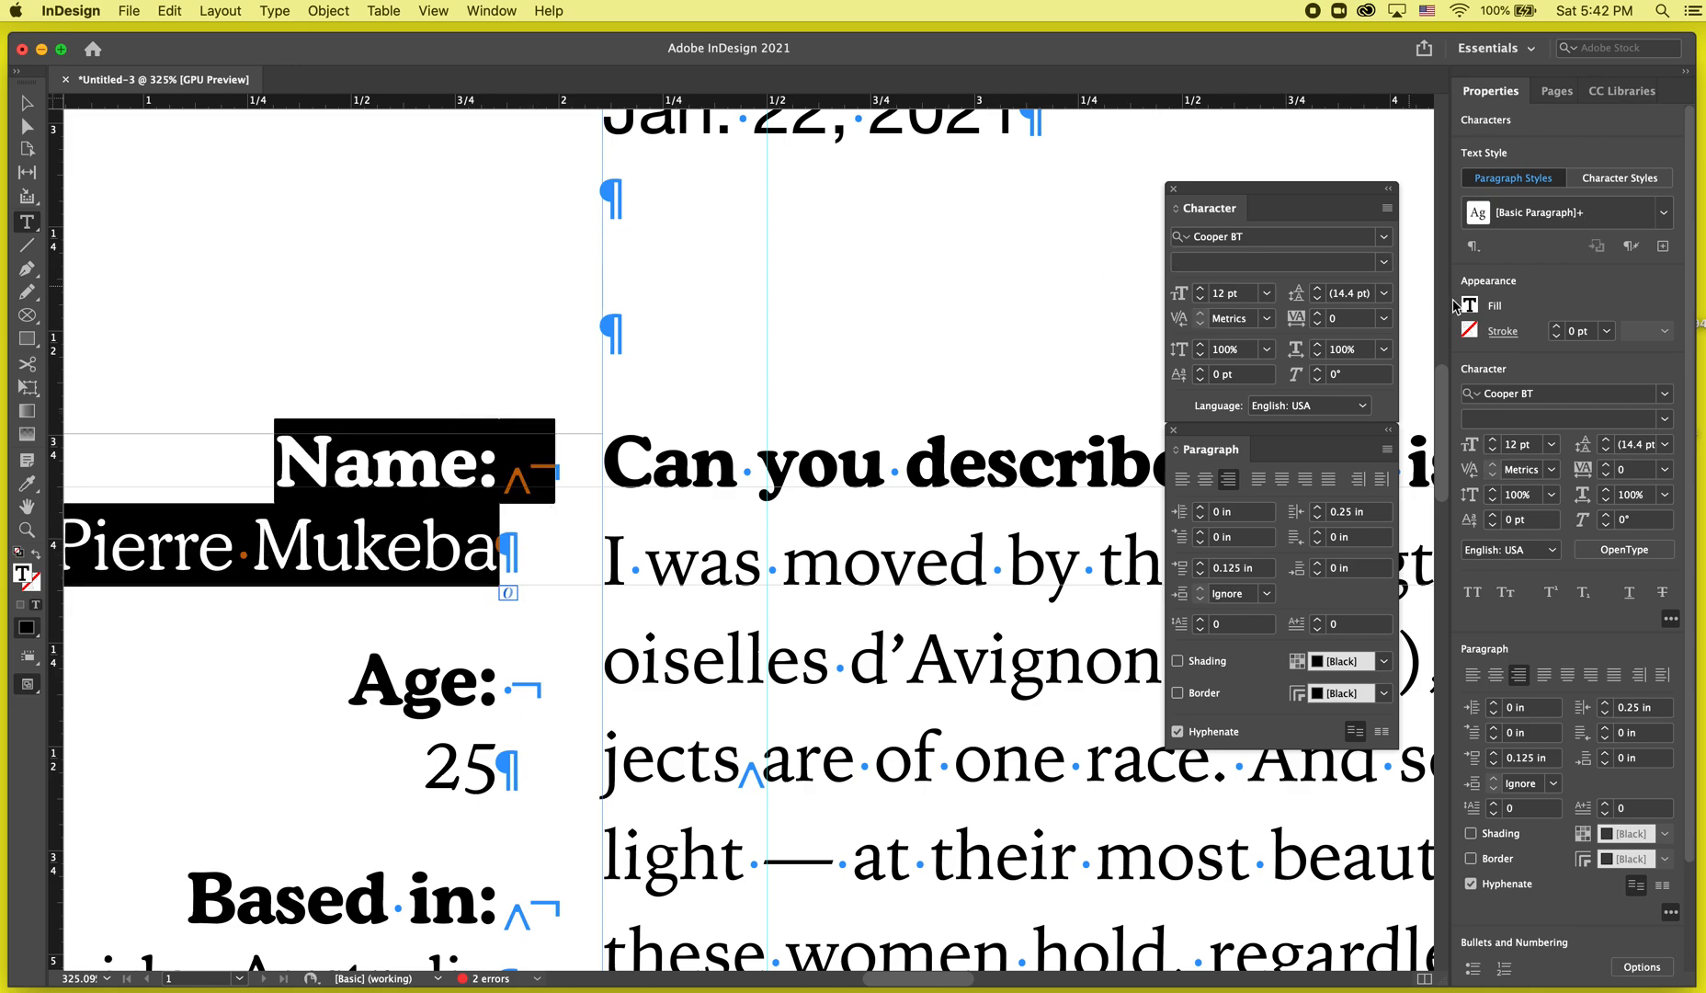
{"action": "left_click", "coordinate": [1317, 289]}
{"action": "left_click", "coordinate": [1317, 288]}
{"action": "left_click", "coordinate": [1317, 289]}
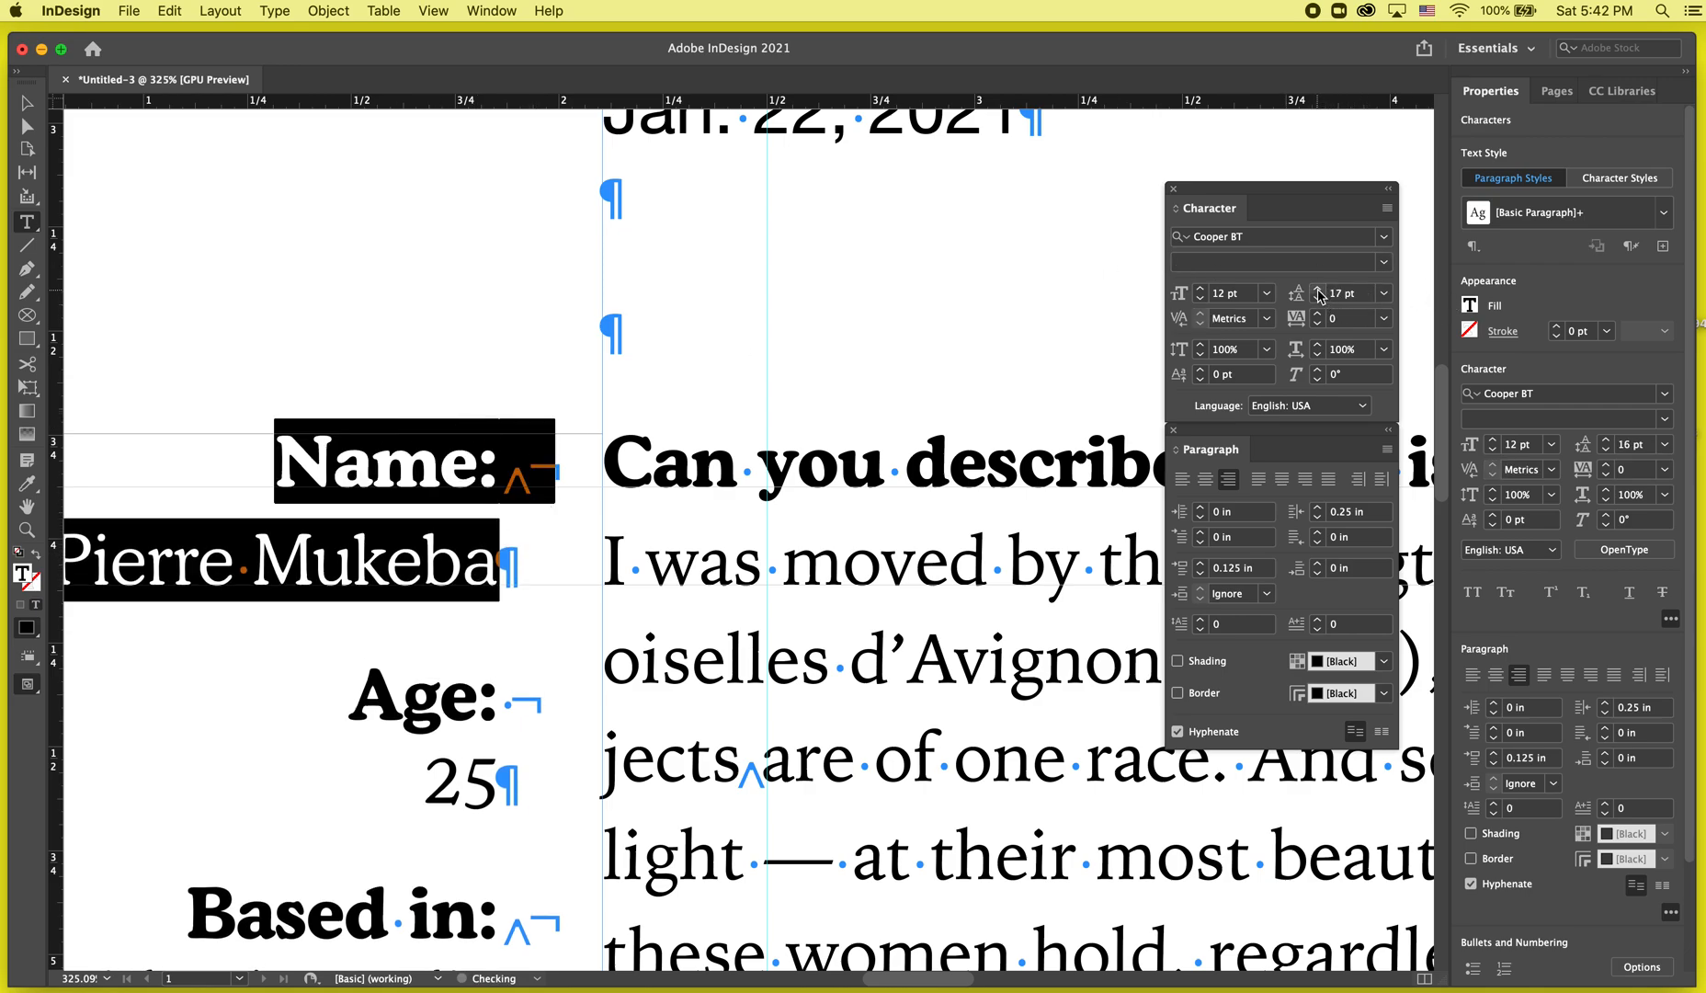
{"action": "left_click", "coordinate": [597, 552]}
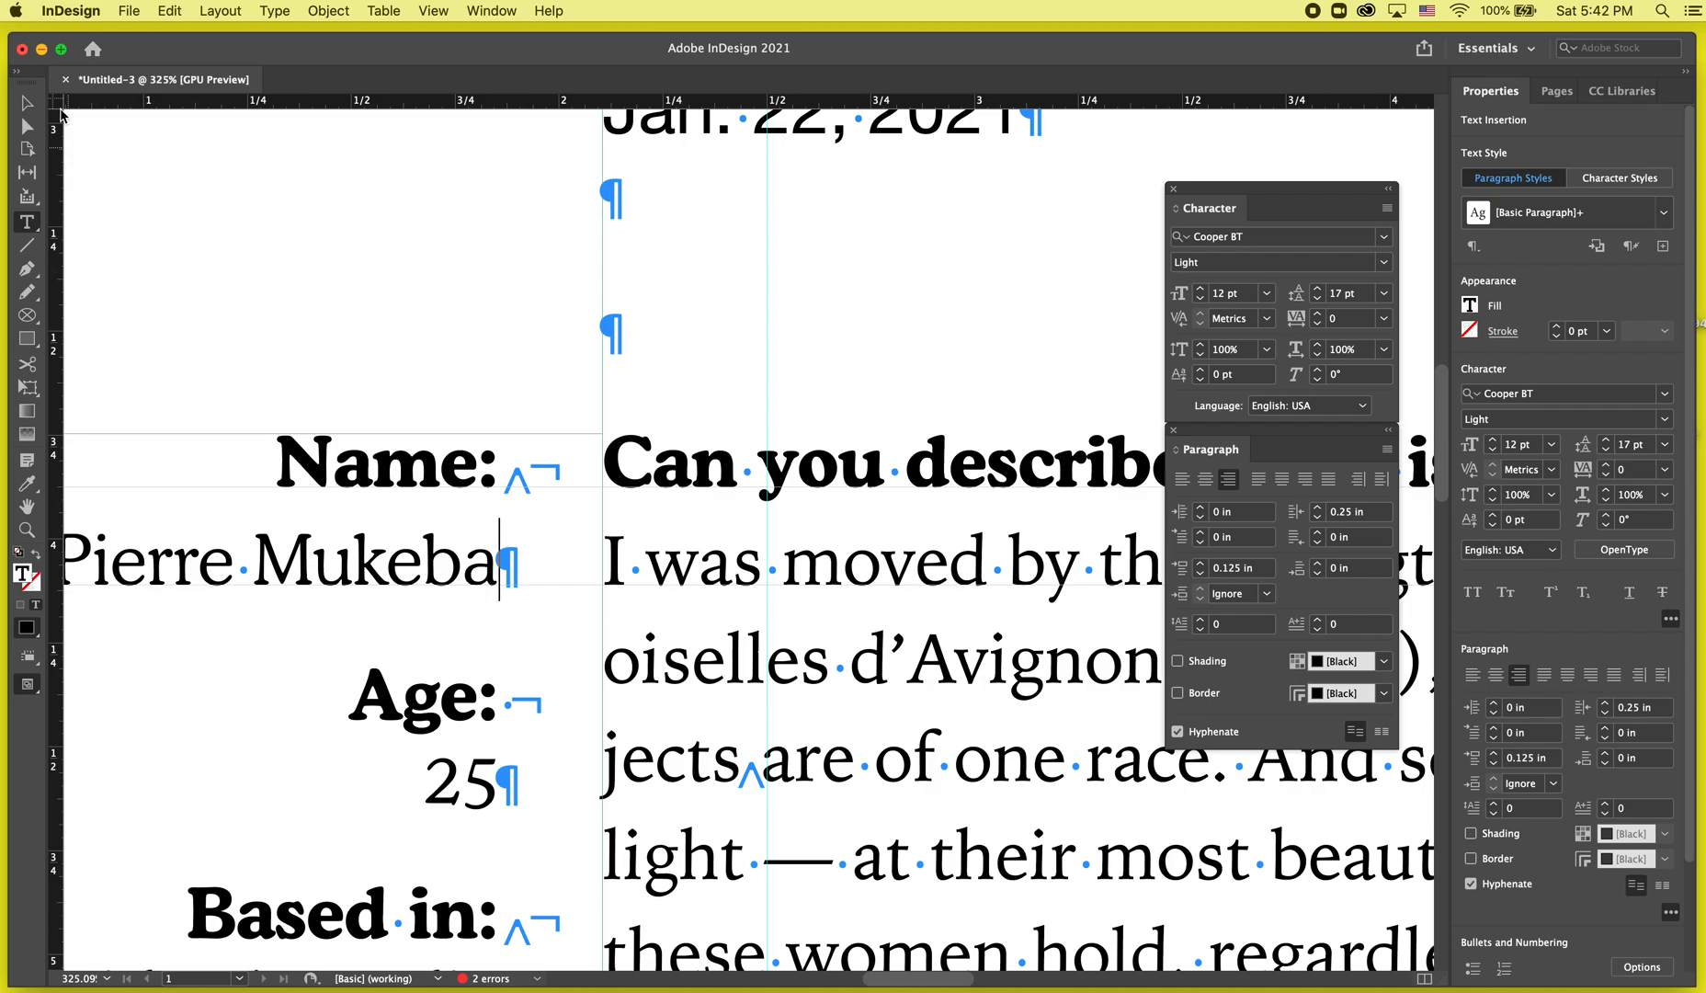
Add a horizontal guide through the Age label line in the sidebar.
{"action": "left_click", "coordinate": [25, 106]}
{"action": "left_click", "coordinate": [293, 274]}
{"action": "key", "text": "w"}
{"action": "key", "text": "w"}
{"action": "left_click_drag", "start_coordinate": [754, 101], "coordinate": [640, 682]}
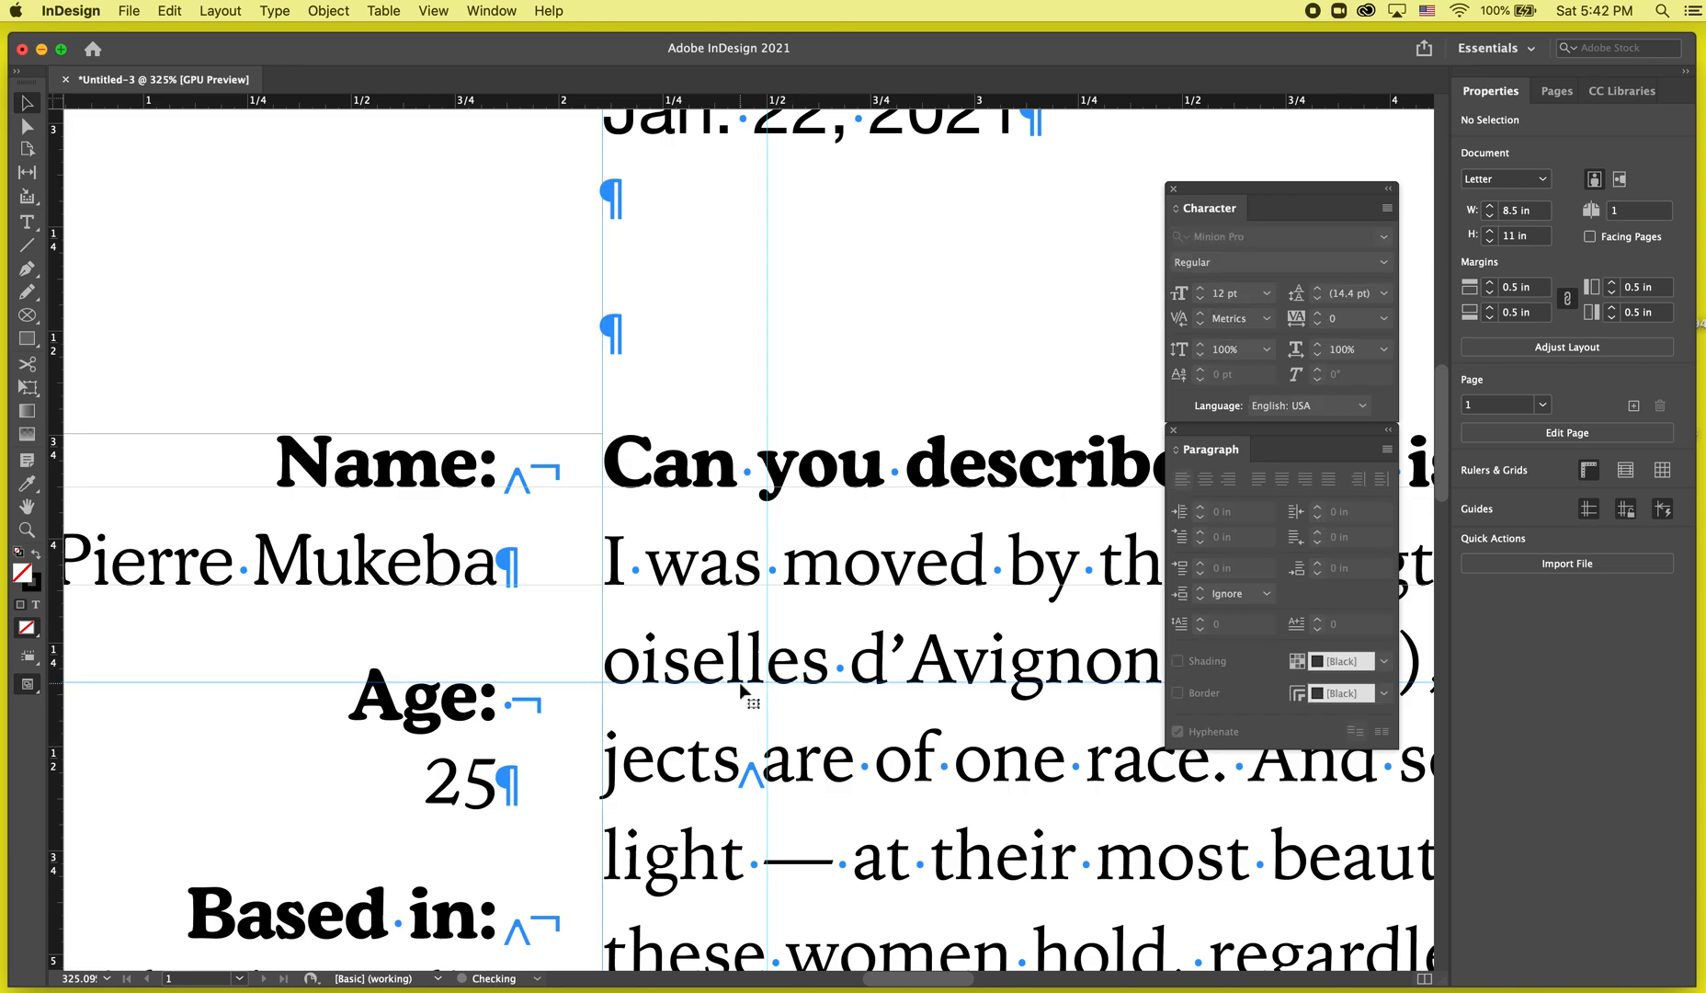
{"action": "left_click_drag", "start_coordinate": [533, 666], "coordinate": [363, 664]}
{"action": "left_click", "coordinate": [358, 664]}
{"action": "key", "text": "BackSpace"}
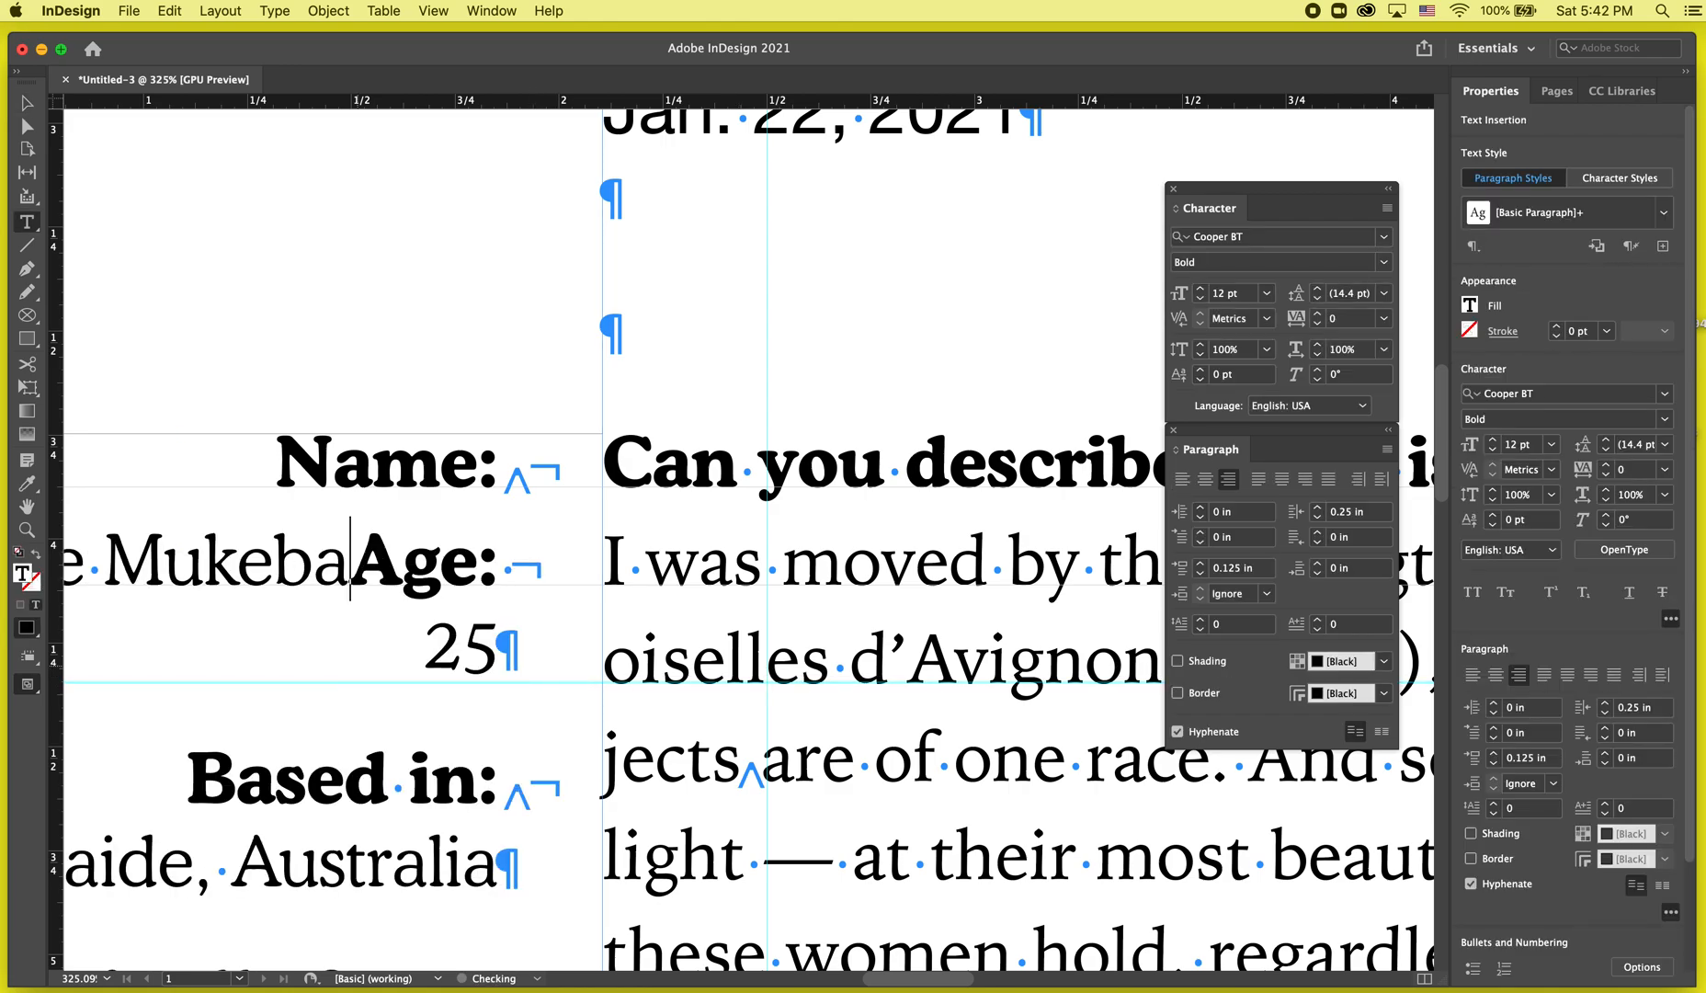
{"action": "key", "text": "Return"}
Set the Age label's leading to 14 pt and its space before to 0.05 in.
{"action": "left_click_drag", "start_coordinate": [556, 706], "coordinate": [298, 708]}
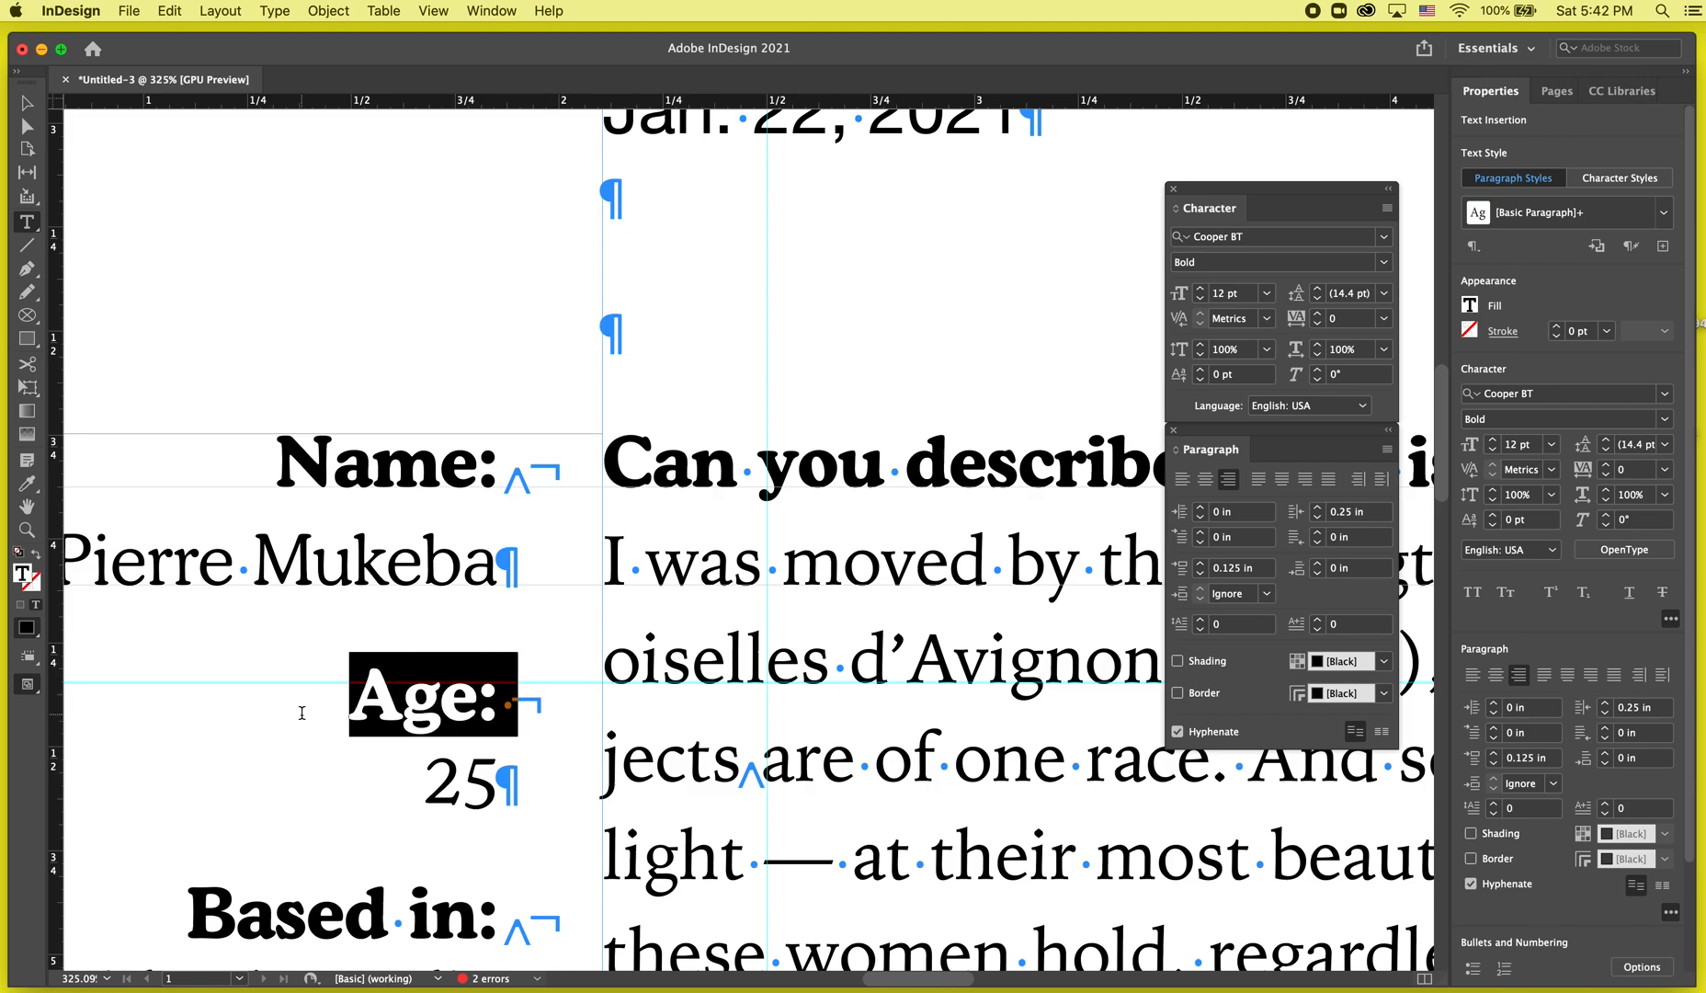
{"action": "left_click", "coordinate": [1317, 298]}
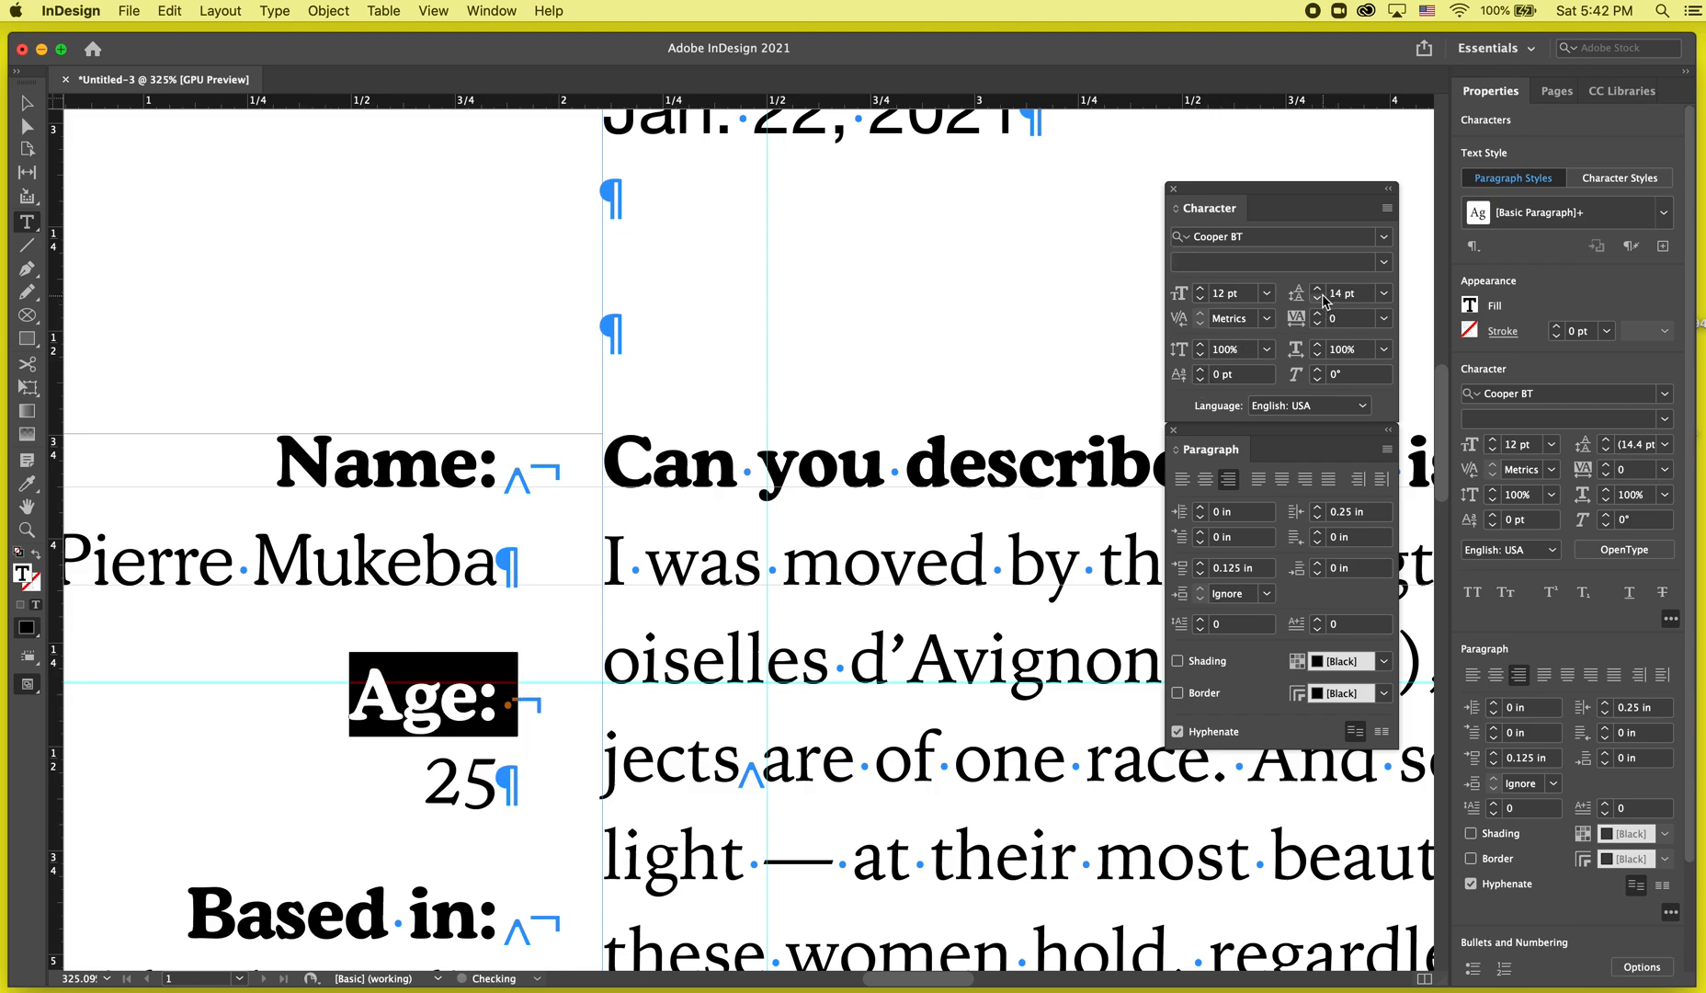
{"action": "left_click", "coordinate": [1200, 573]}
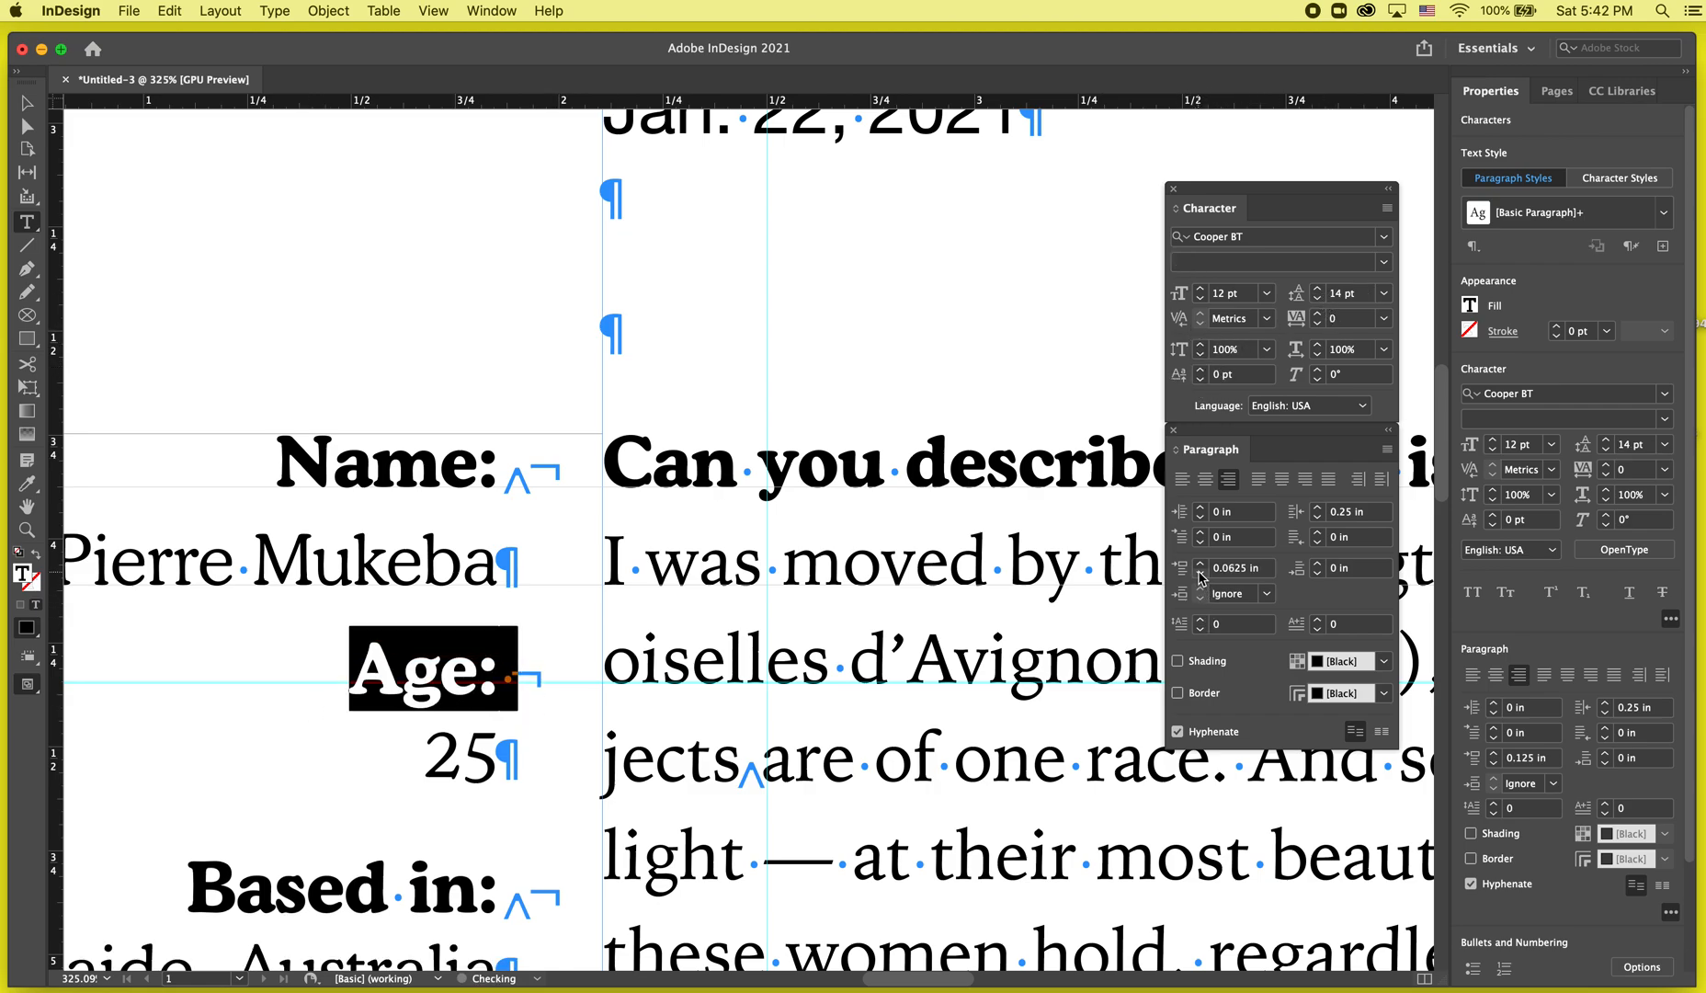
{"action": "left_click", "coordinate": [1199, 572]}
{"action": "left_click", "coordinate": [1199, 563]}
{"action": "left_click", "coordinate": [1201, 573]}
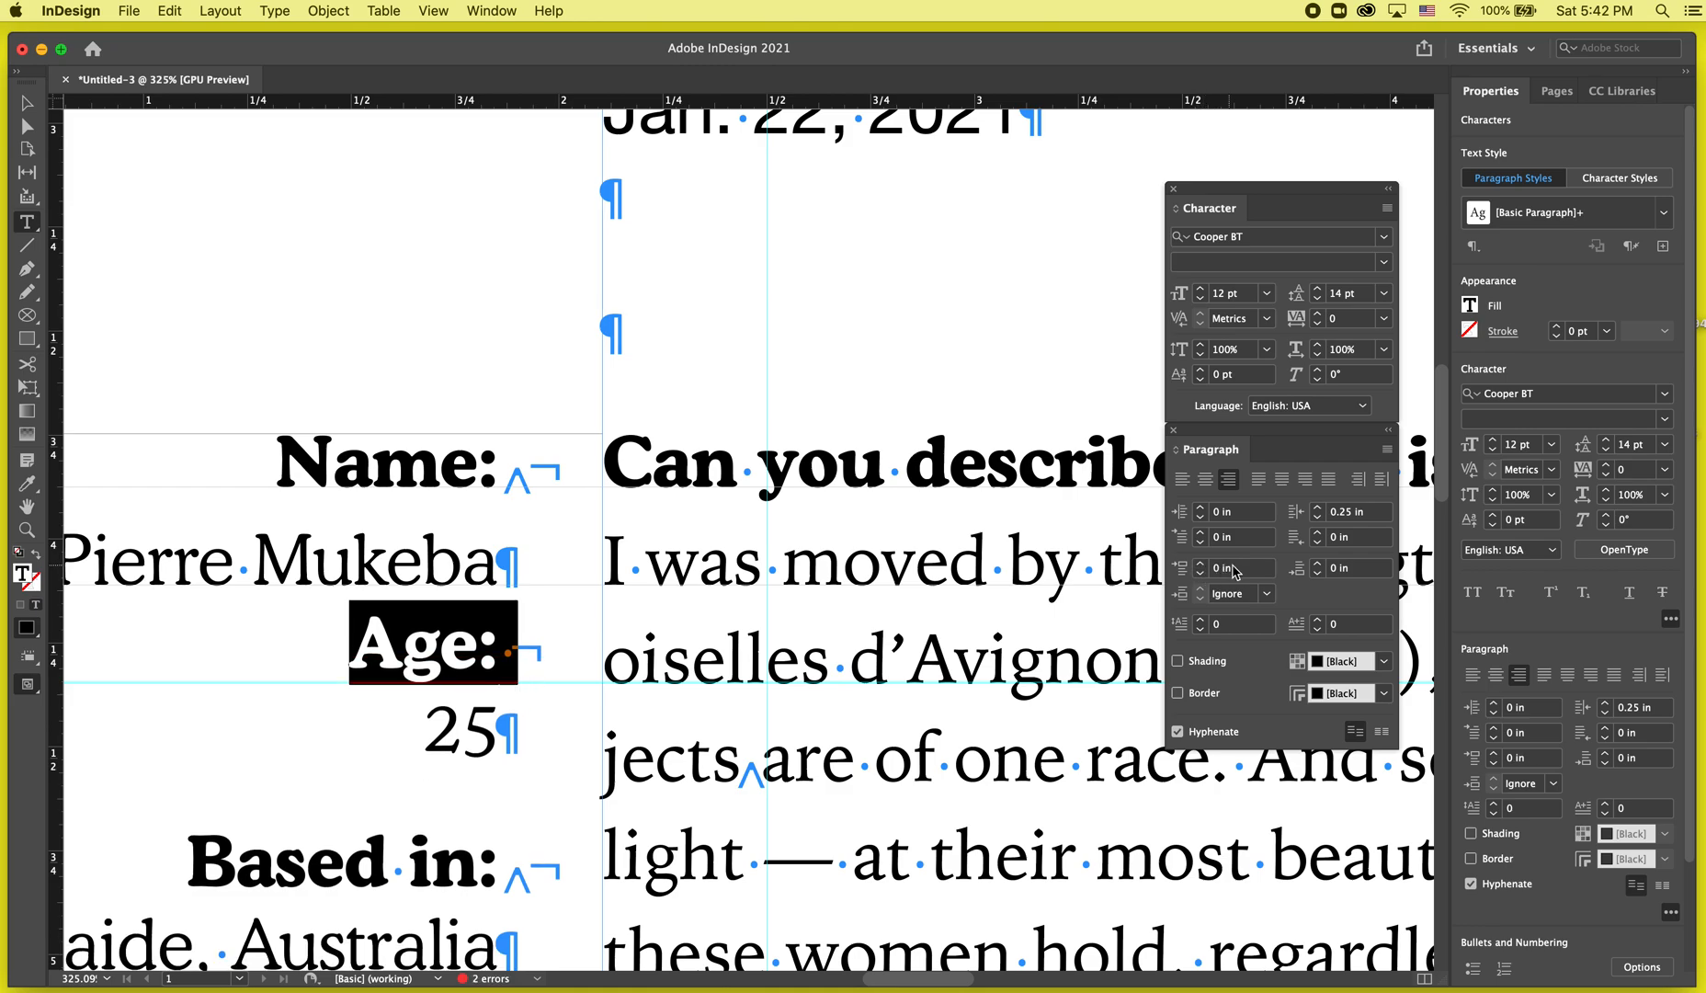
{"action": "left_click", "coordinate": [1200, 563]}
{"action": "triple_click", "coordinate": [1232, 568]}
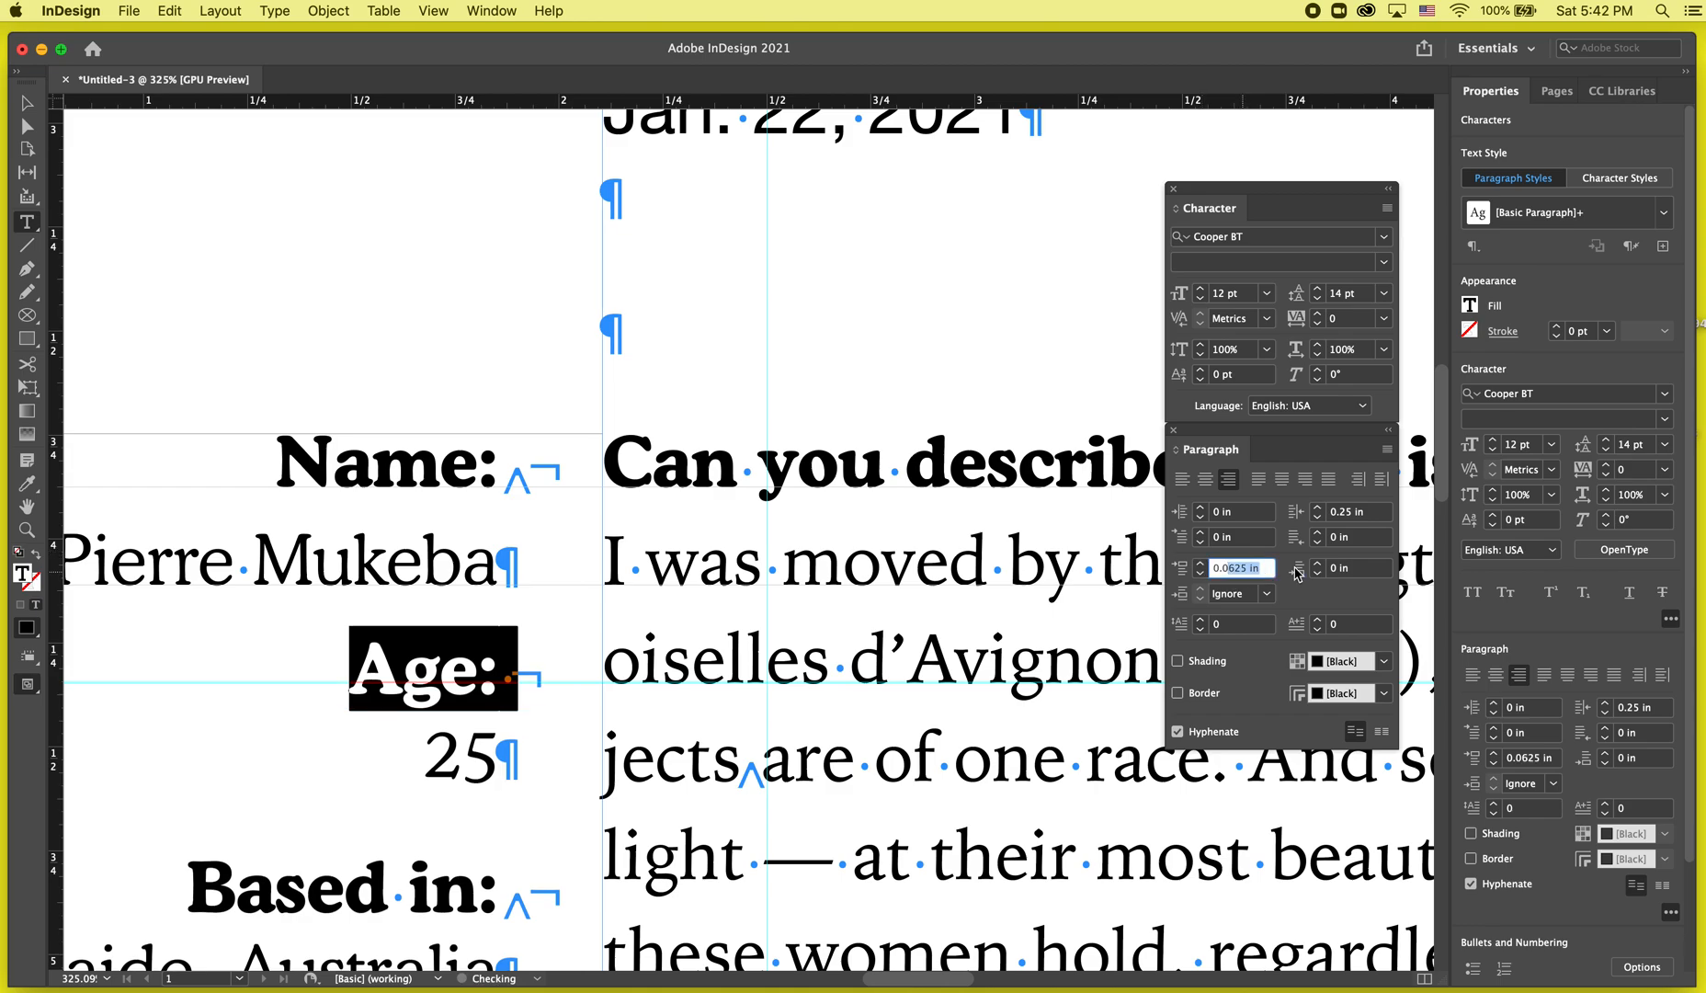
{"action": "type", "text": "0.05"}
{"action": "key", "text": "Return"}
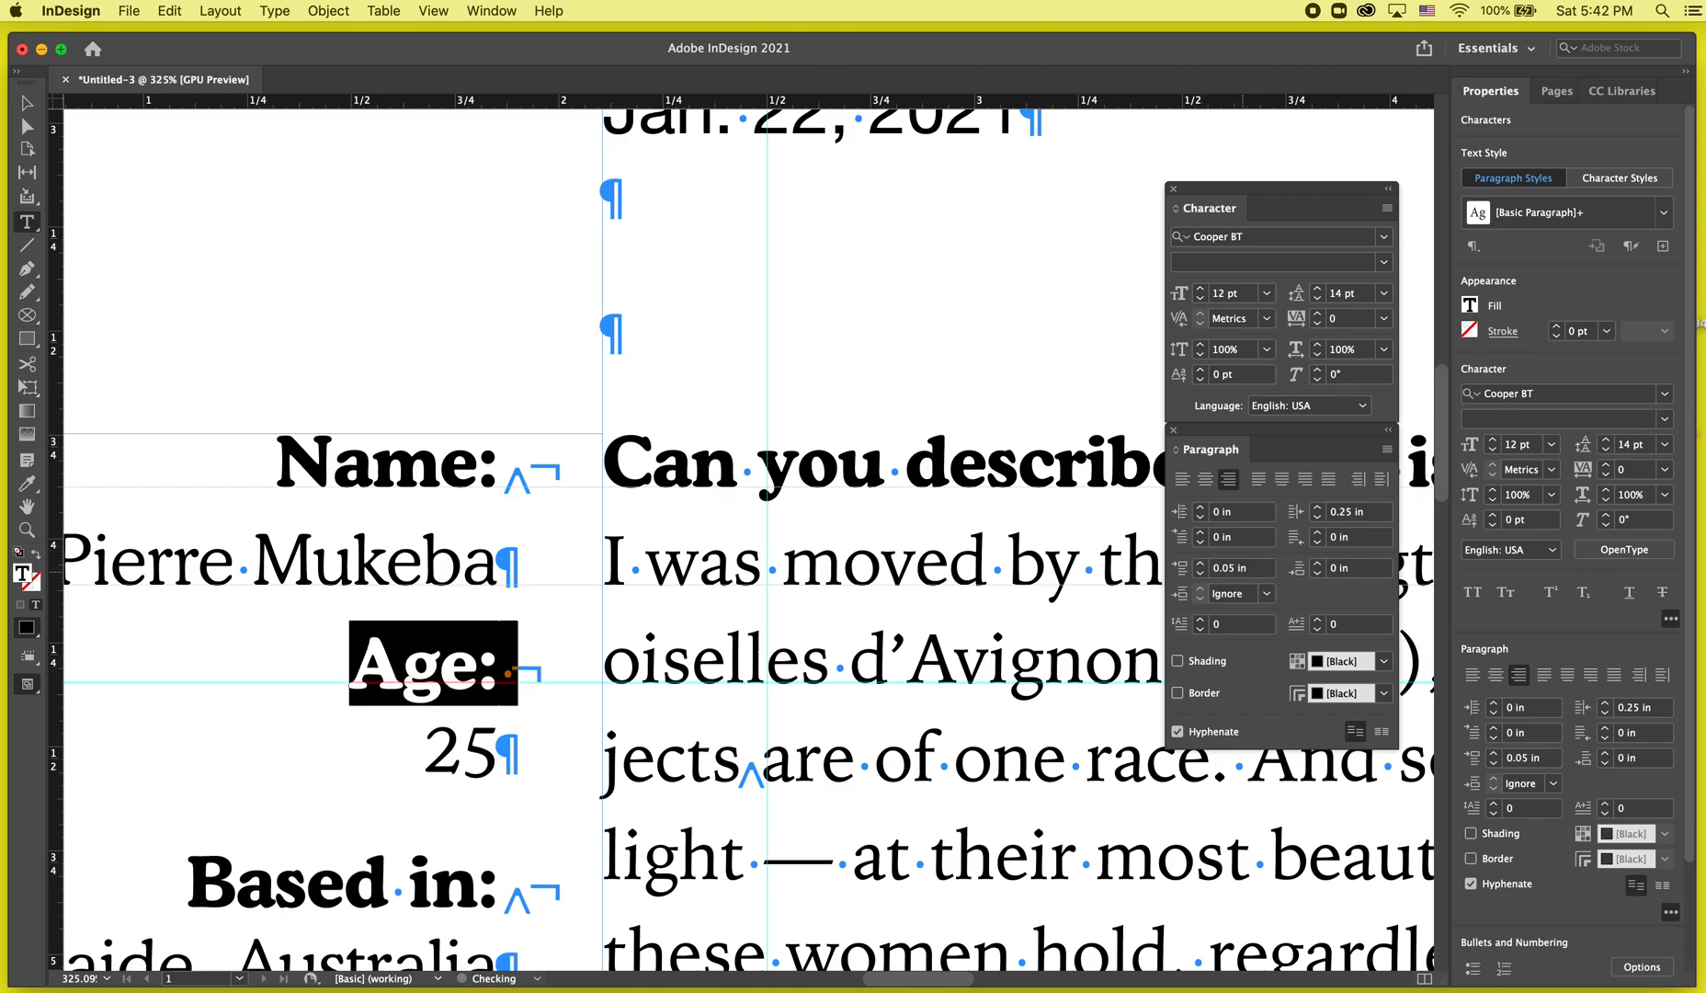
Change the Age label's space before to 0.04 in, then step it up with the spinner.
{"action": "left_click", "coordinate": [1232, 568]}
{"action": "triple_click", "coordinate": [1232, 568]}
{"action": "type", "text": "0.04"}
{"action": "key", "text": "Return"}
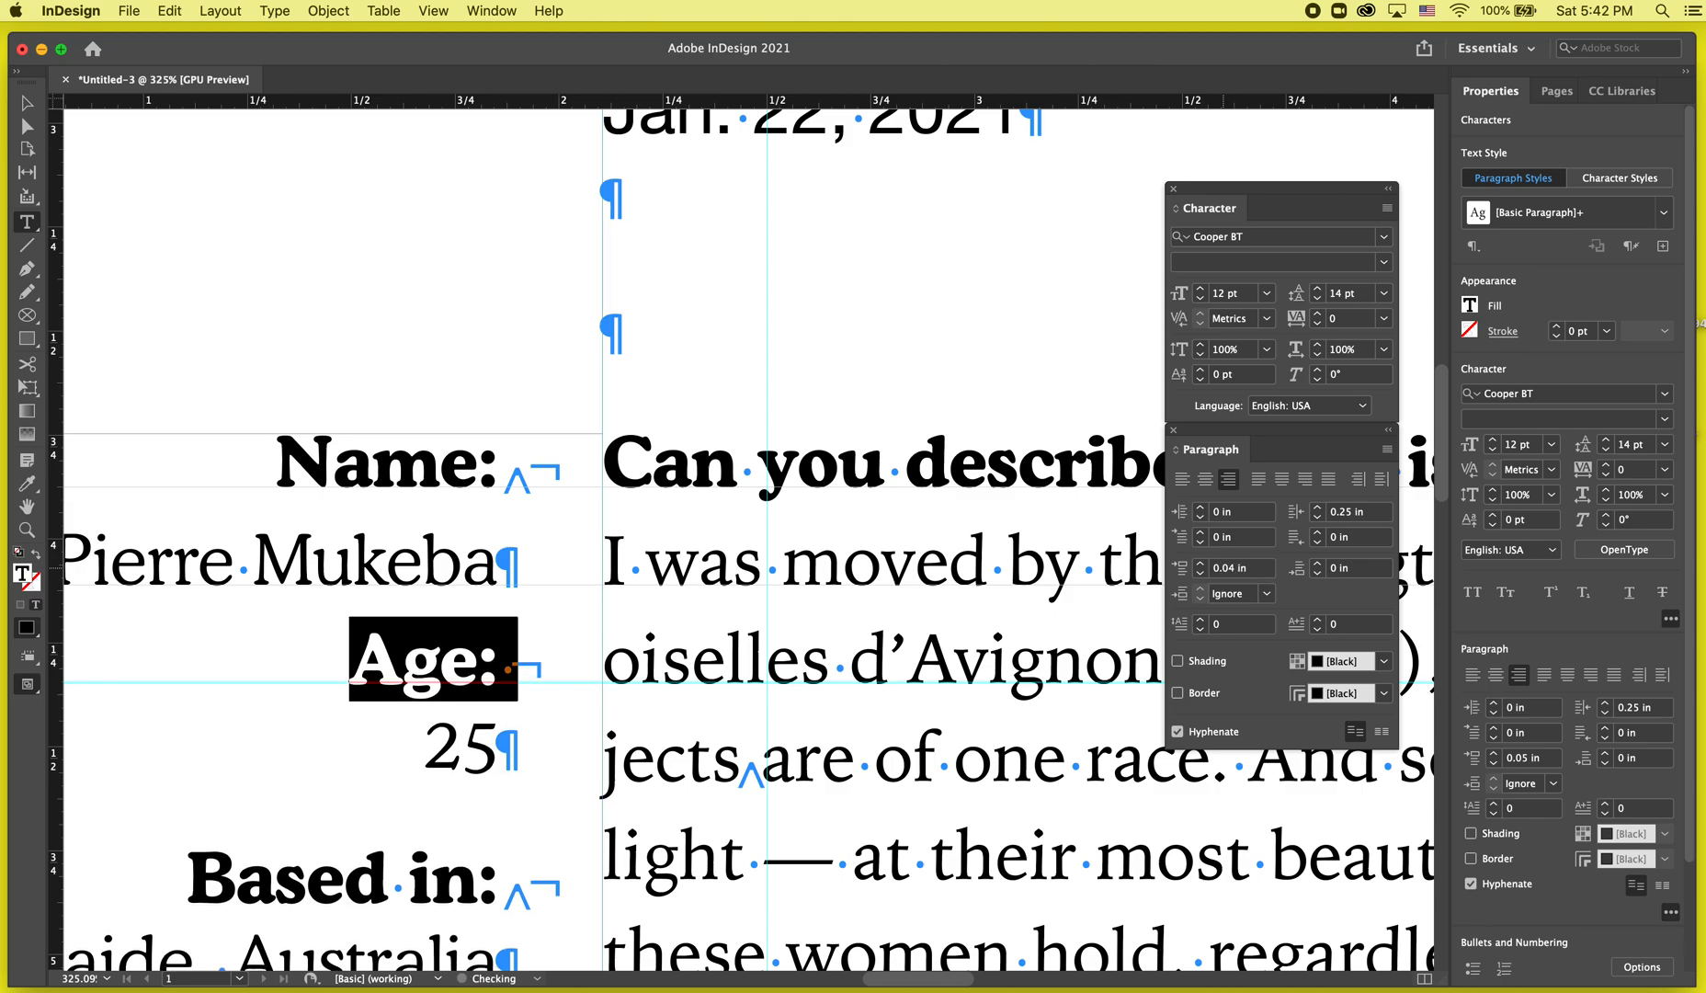
{"action": "left_click", "coordinate": [1199, 562]}
{"action": "left_click", "coordinate": [1199, 563]}
{"action": "left_click", "coordinate": [1199, 562]}
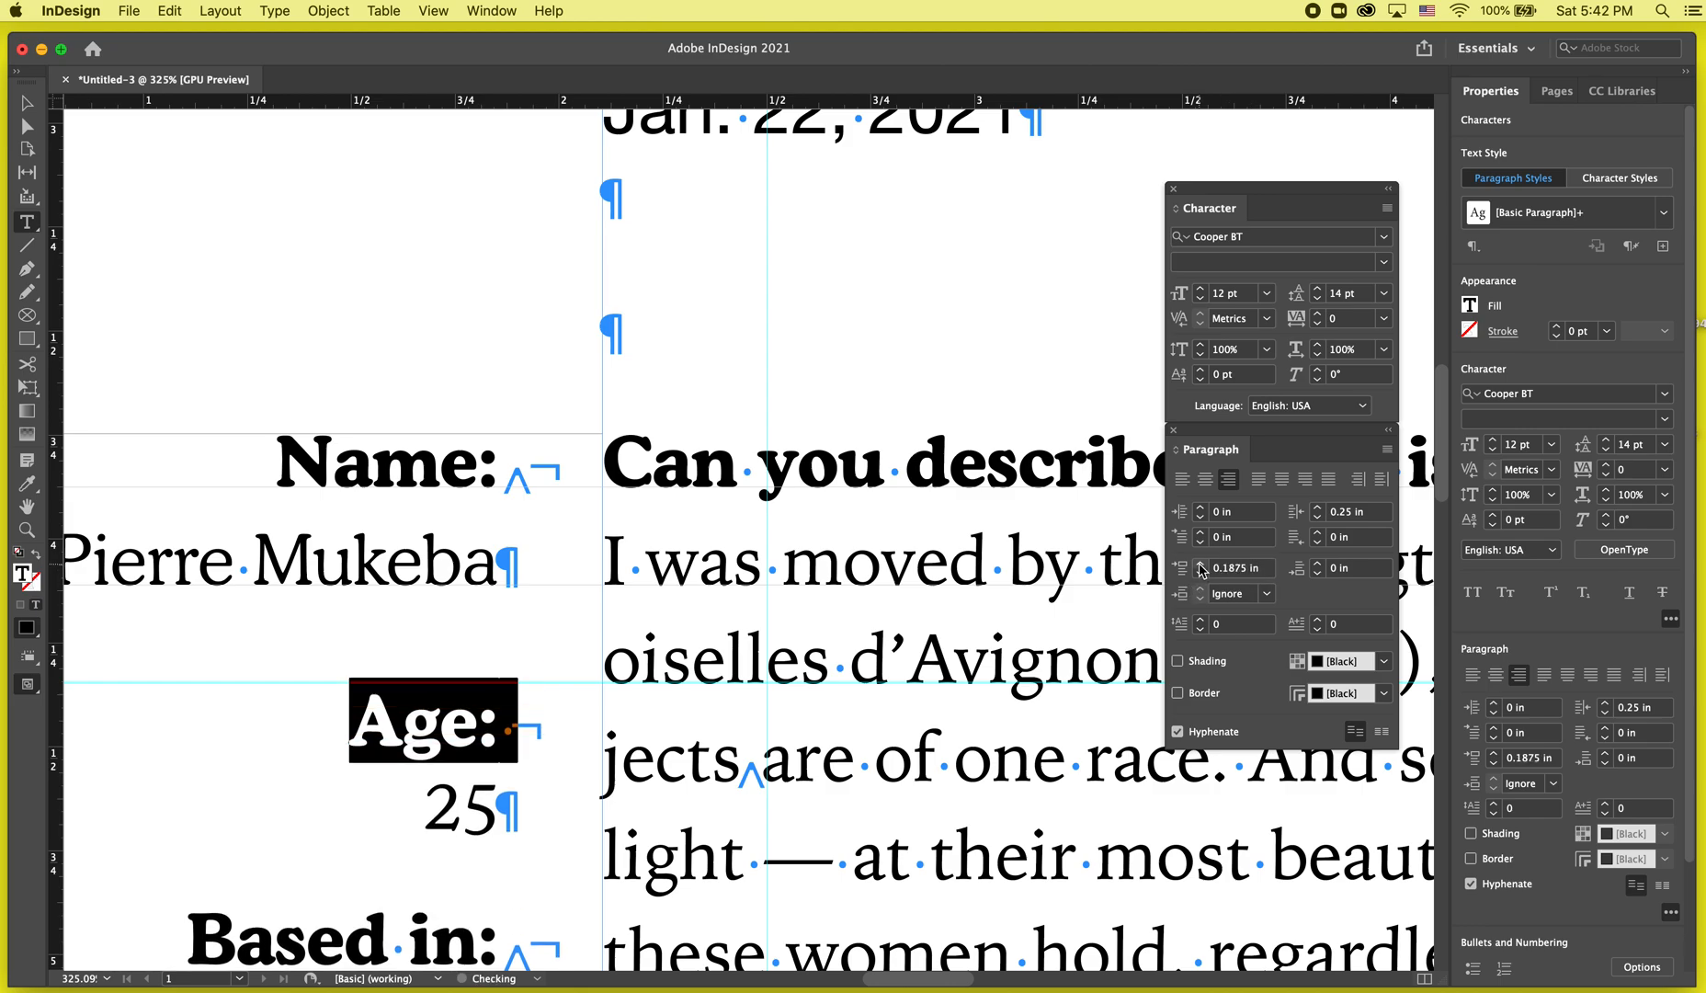
{"action": "left_click", "coordinate": [1199, 562]}
Add a horizontal guide below the Age label in the sidebar.
{"action": "left_click_drag", "start_coordinate": [899, 117], "coordinate": [856, 763]}
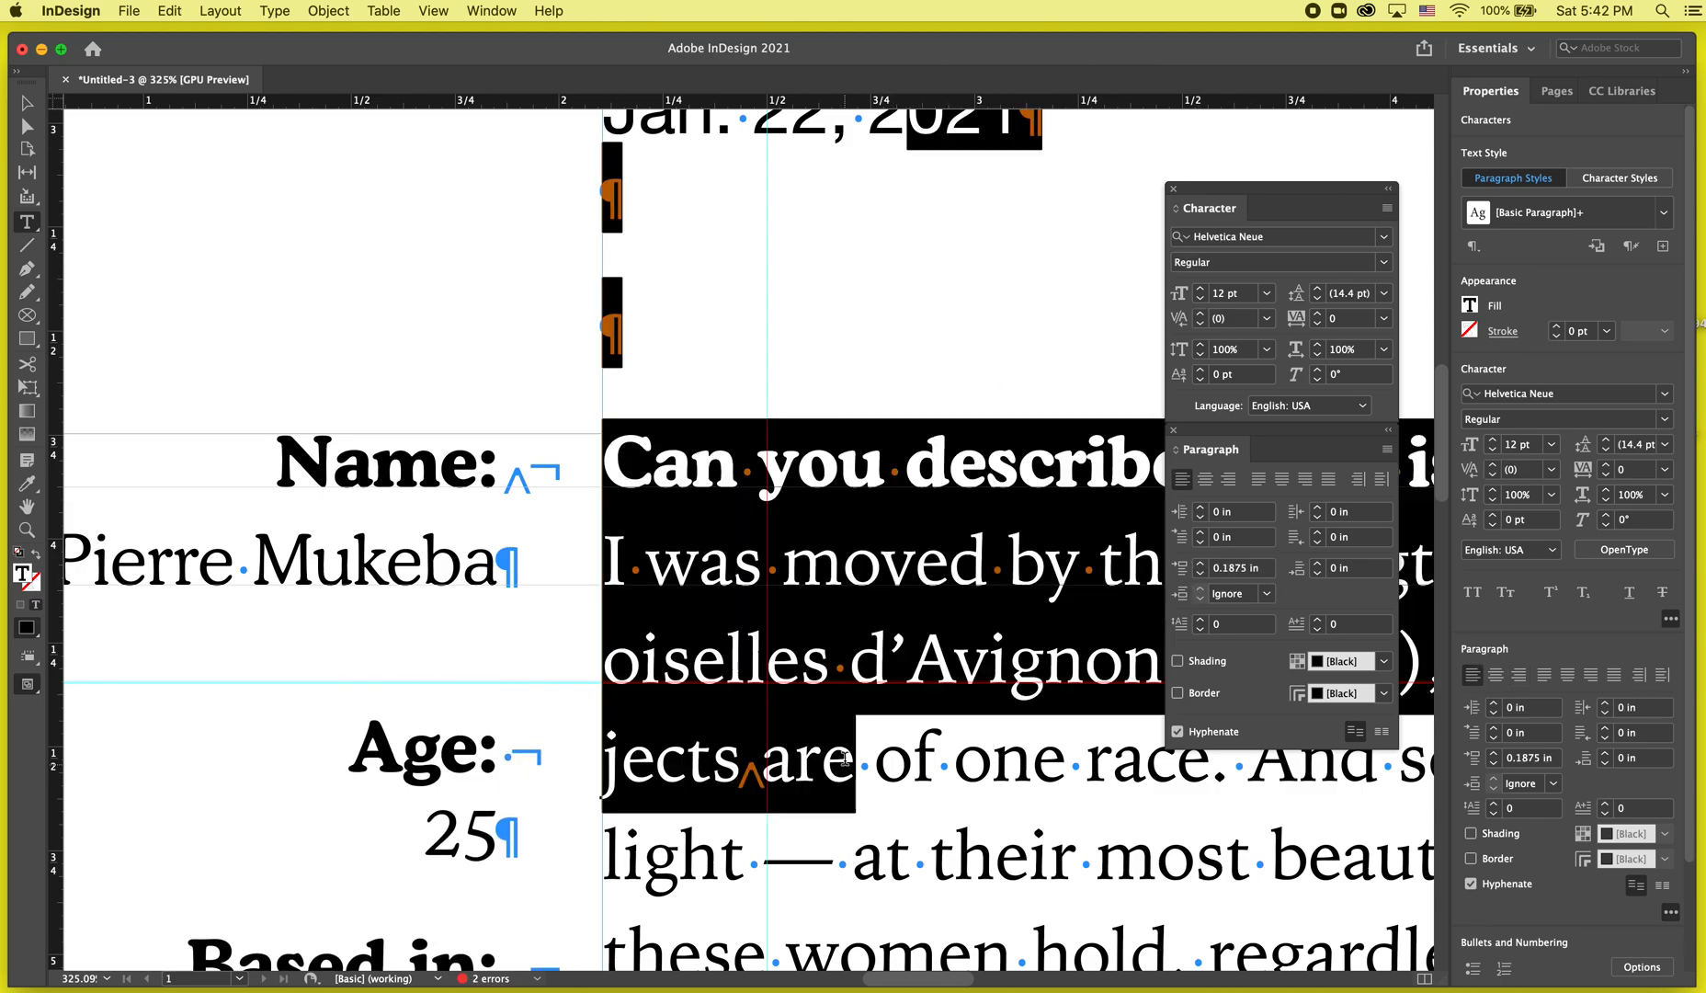
{"action": "left_click_drag", "start_coordinate": [492, 108], "coordinate": [533, 782]}
Set the Age label's space before to 0.27 in.
{"action": "triple_click", "coordinate": [526, 755]}
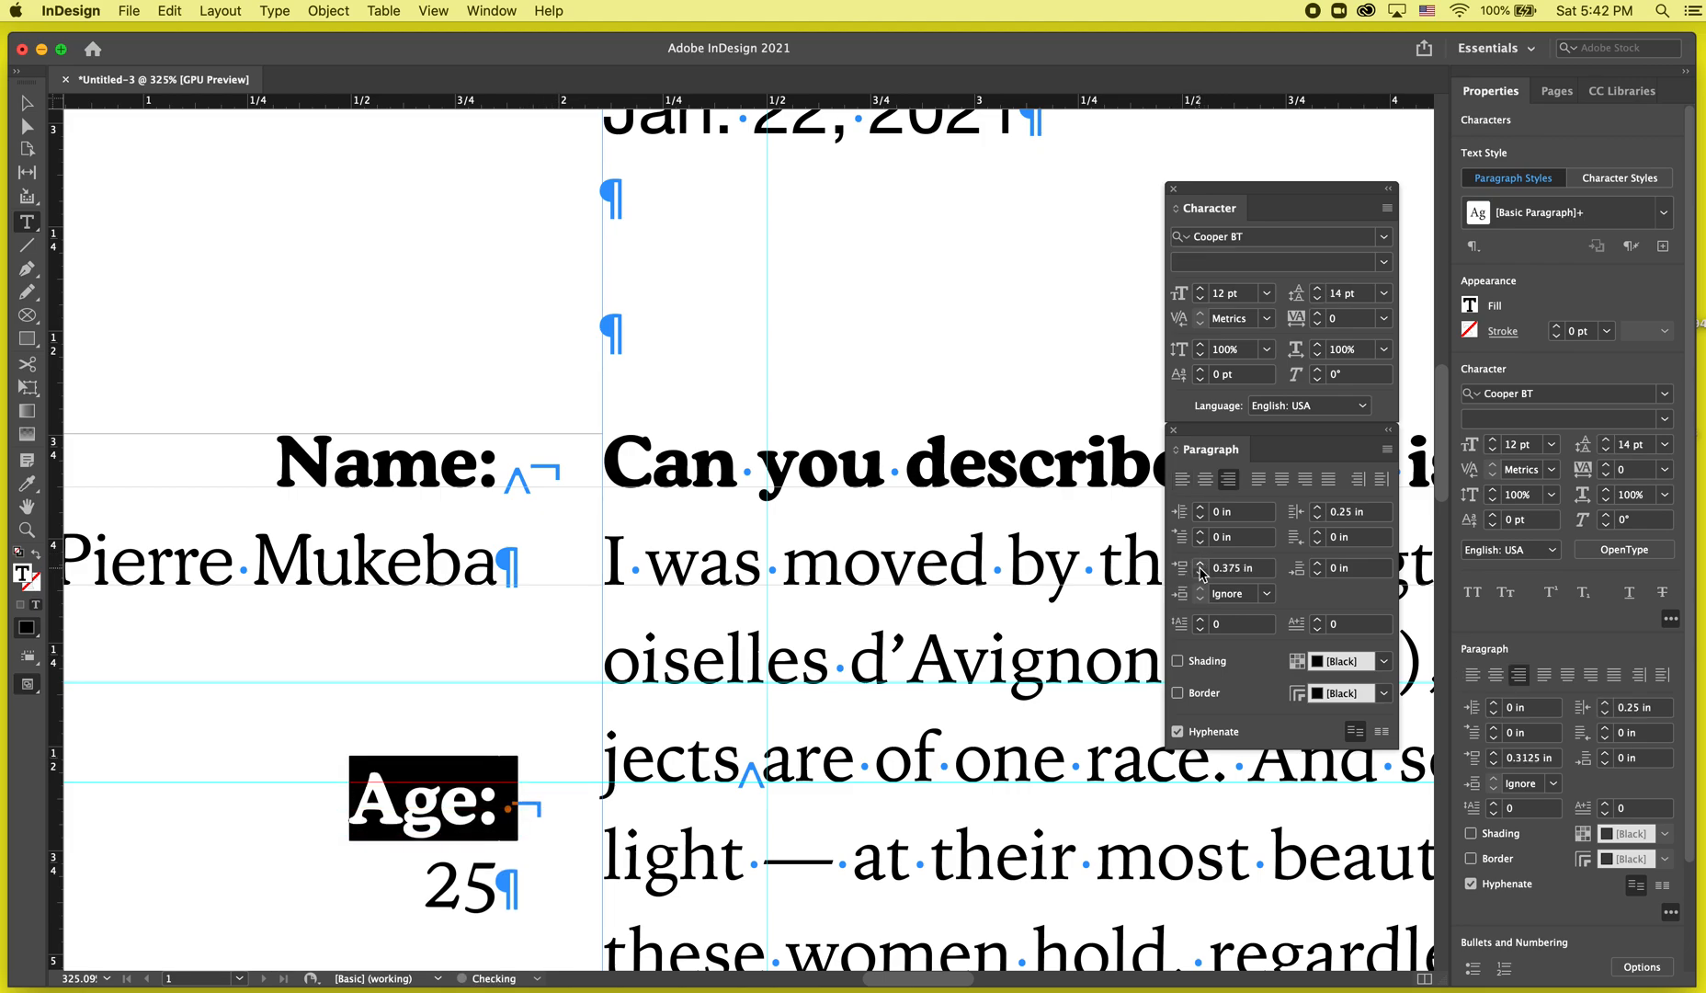
{"action": "left_click", "coordinate": [1200, 577]}
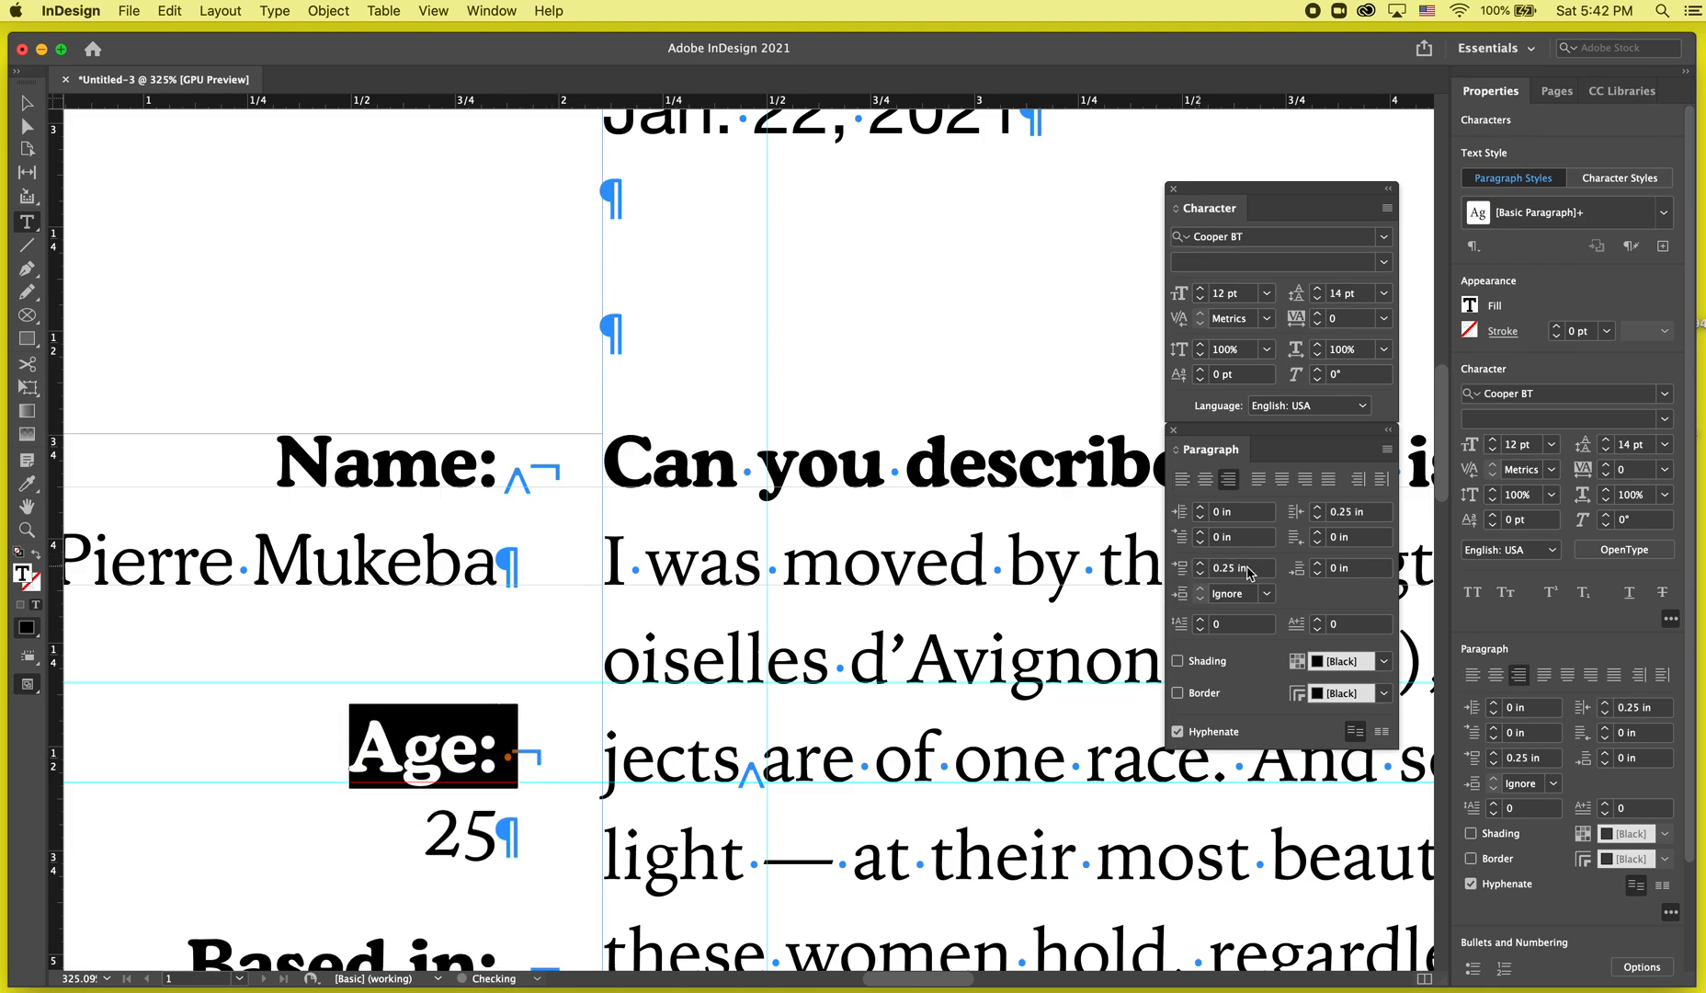
{"action": "left_click_drag", "start_coordinate": [1257, 572], "coordinate": [1231, 571]}
{"action": "type", "text": "7"}
{"action": "key", "text": "Return"}
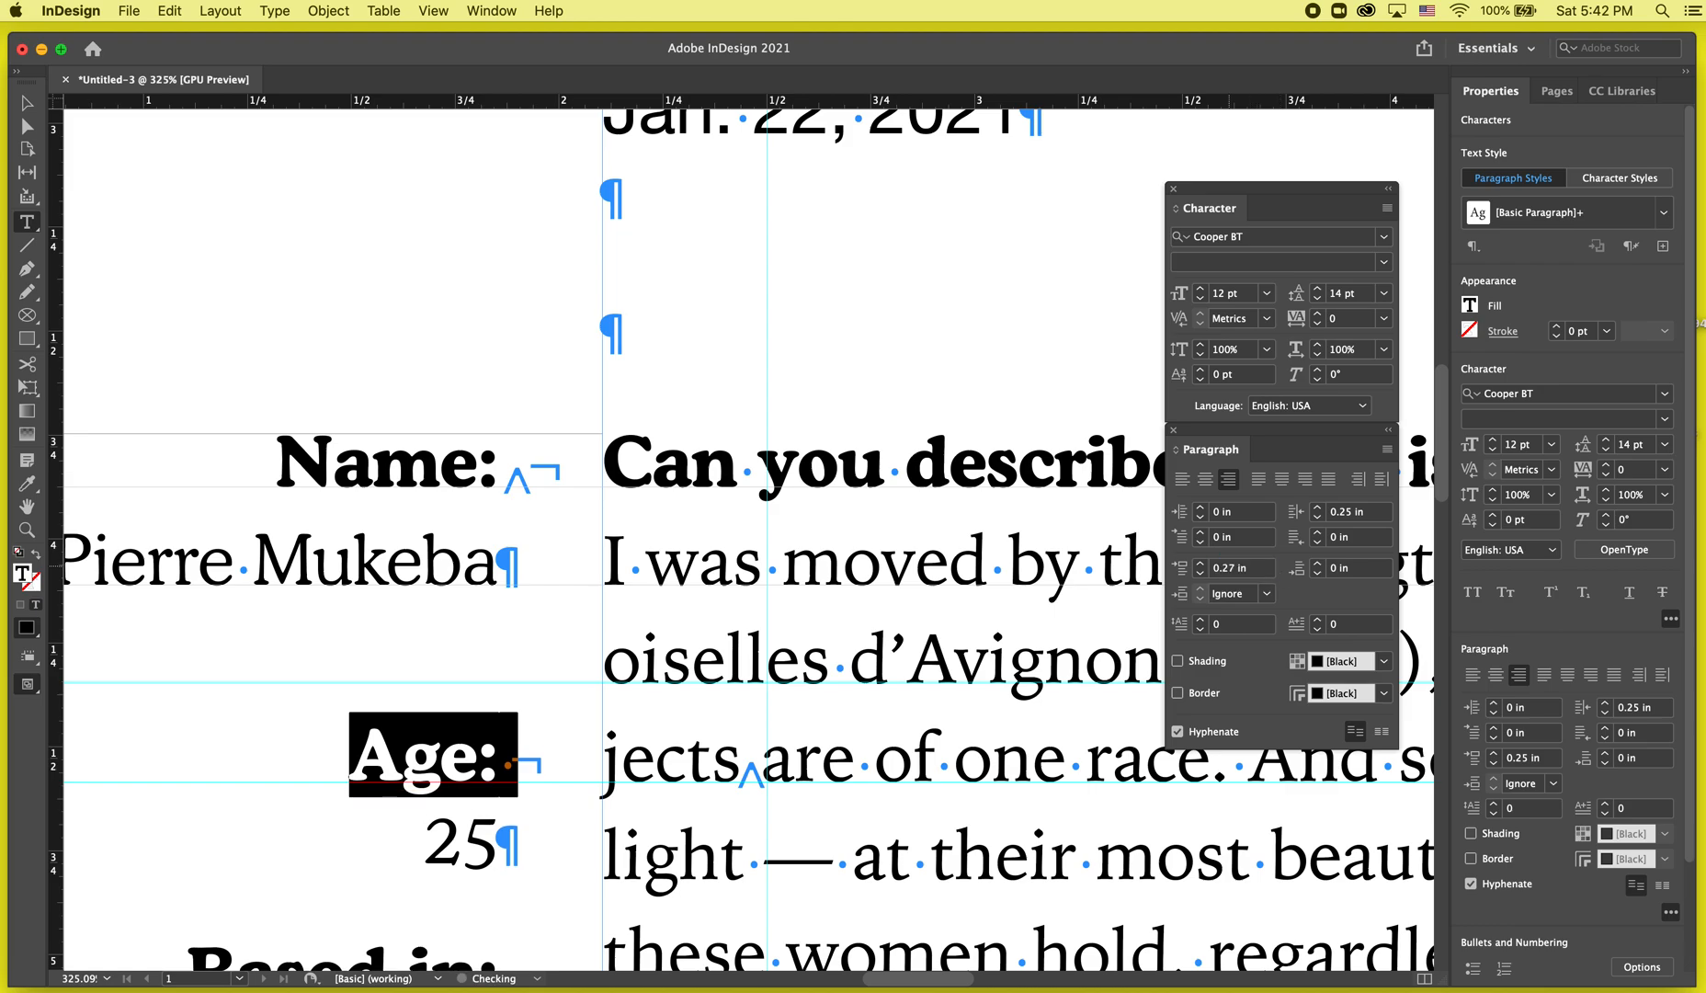
Preview the page without guides and hidden characters to examine the sidebar and body spacing.
{"action": "key", "text": "Escape"}
{"action": "key", "text": "w"}
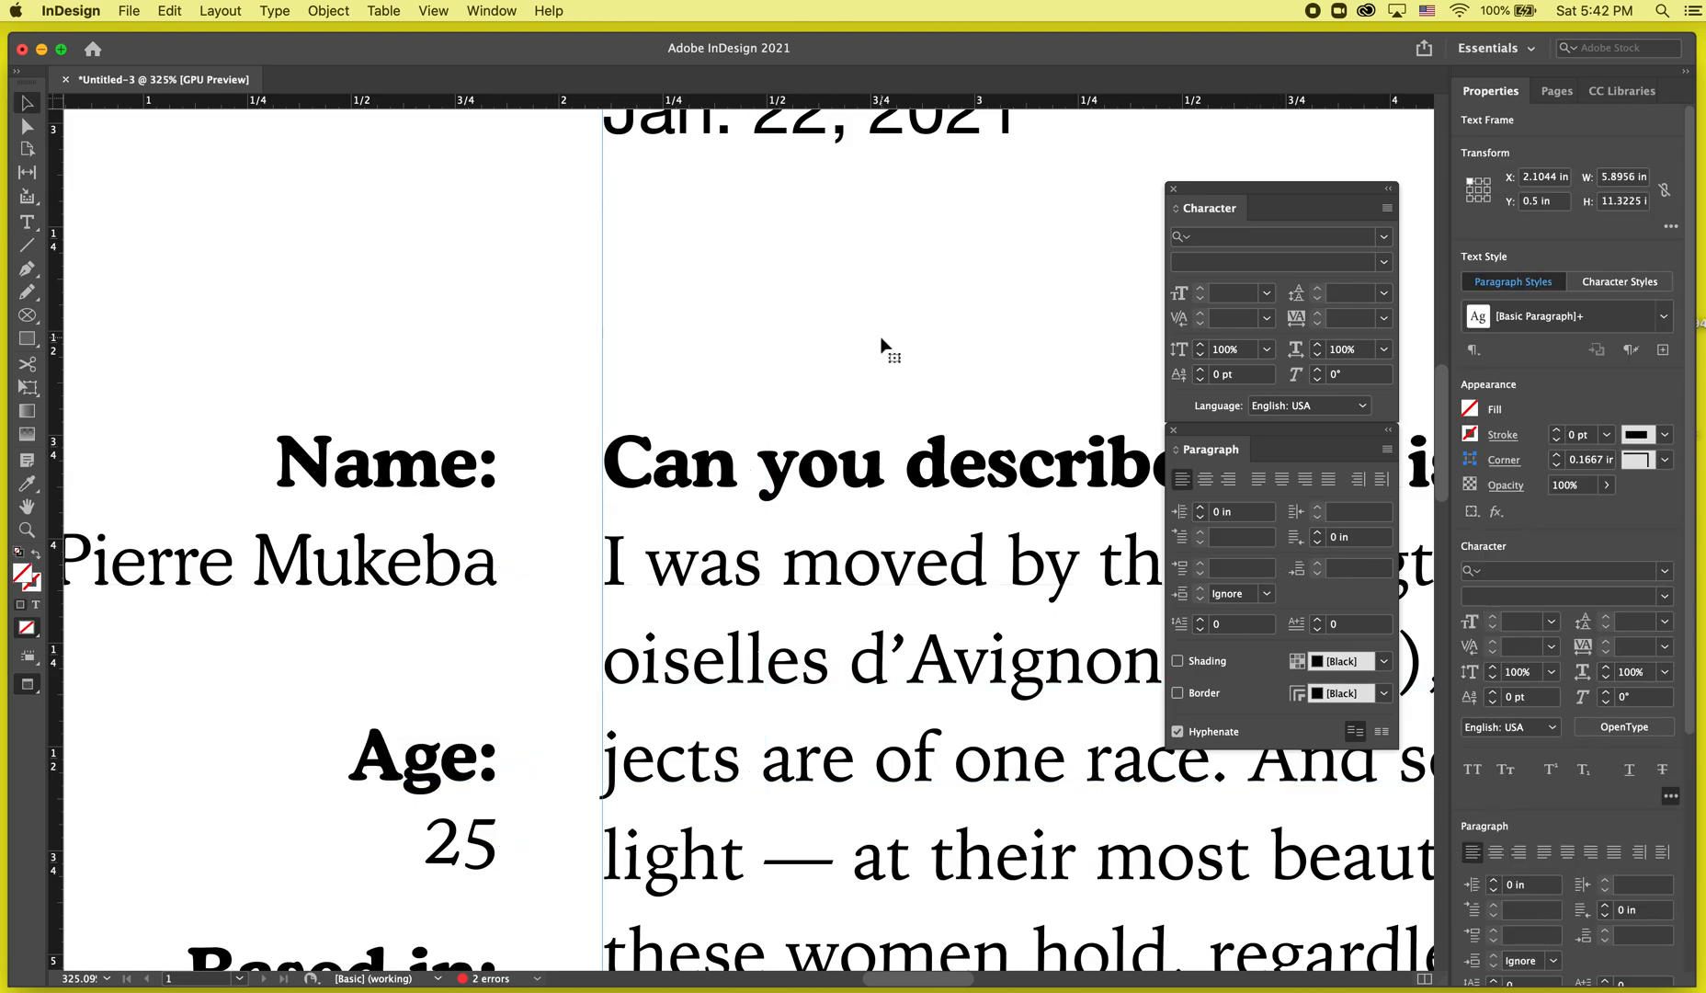
{"action": "scroll", "coordinate": [881, 349], "scroll_direction": "down", "scroll_amount": 4}
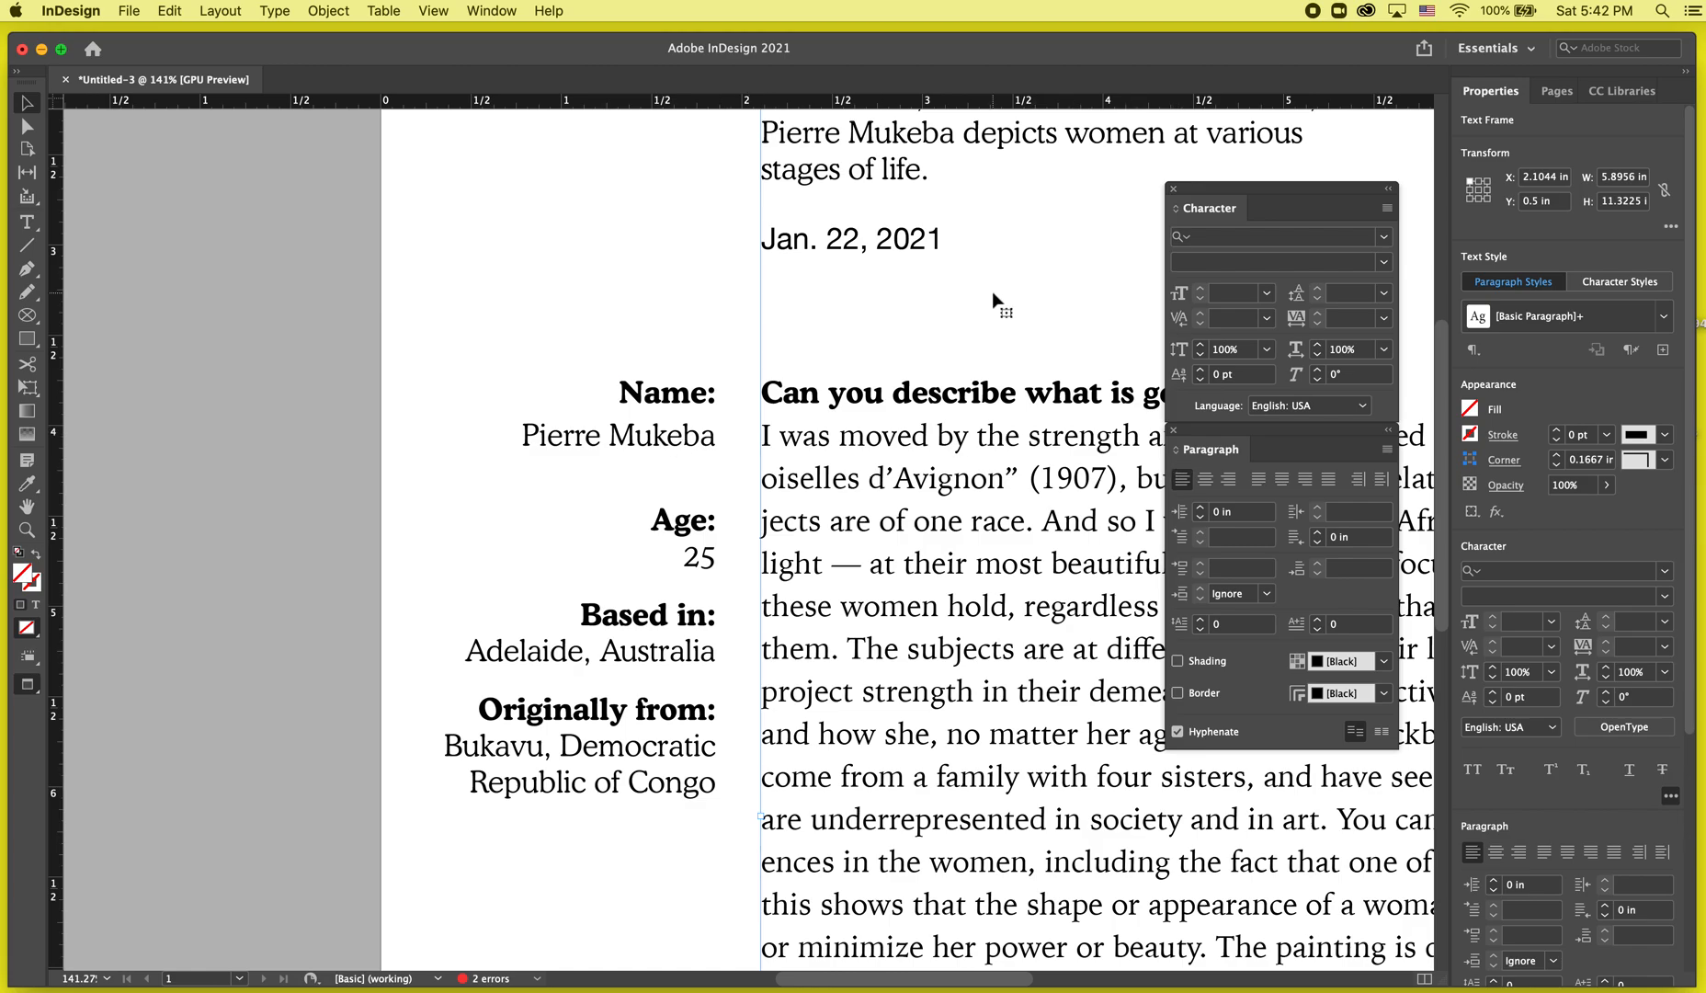
{"action": "scroll", "coordinate": [999, 302], "scroll_direction": "right", "scroll_amount": 1}
{"action": "scroll", "coordinate": [998, 301], "scroll_direction": "down", "scroll_amount": 1}
{"action": "scroll", "coordinate": [999, 301], "scroll_direction": "down", "scroll_amount": 1}
{"action": "left_click", "coordinate": [337, 288]}
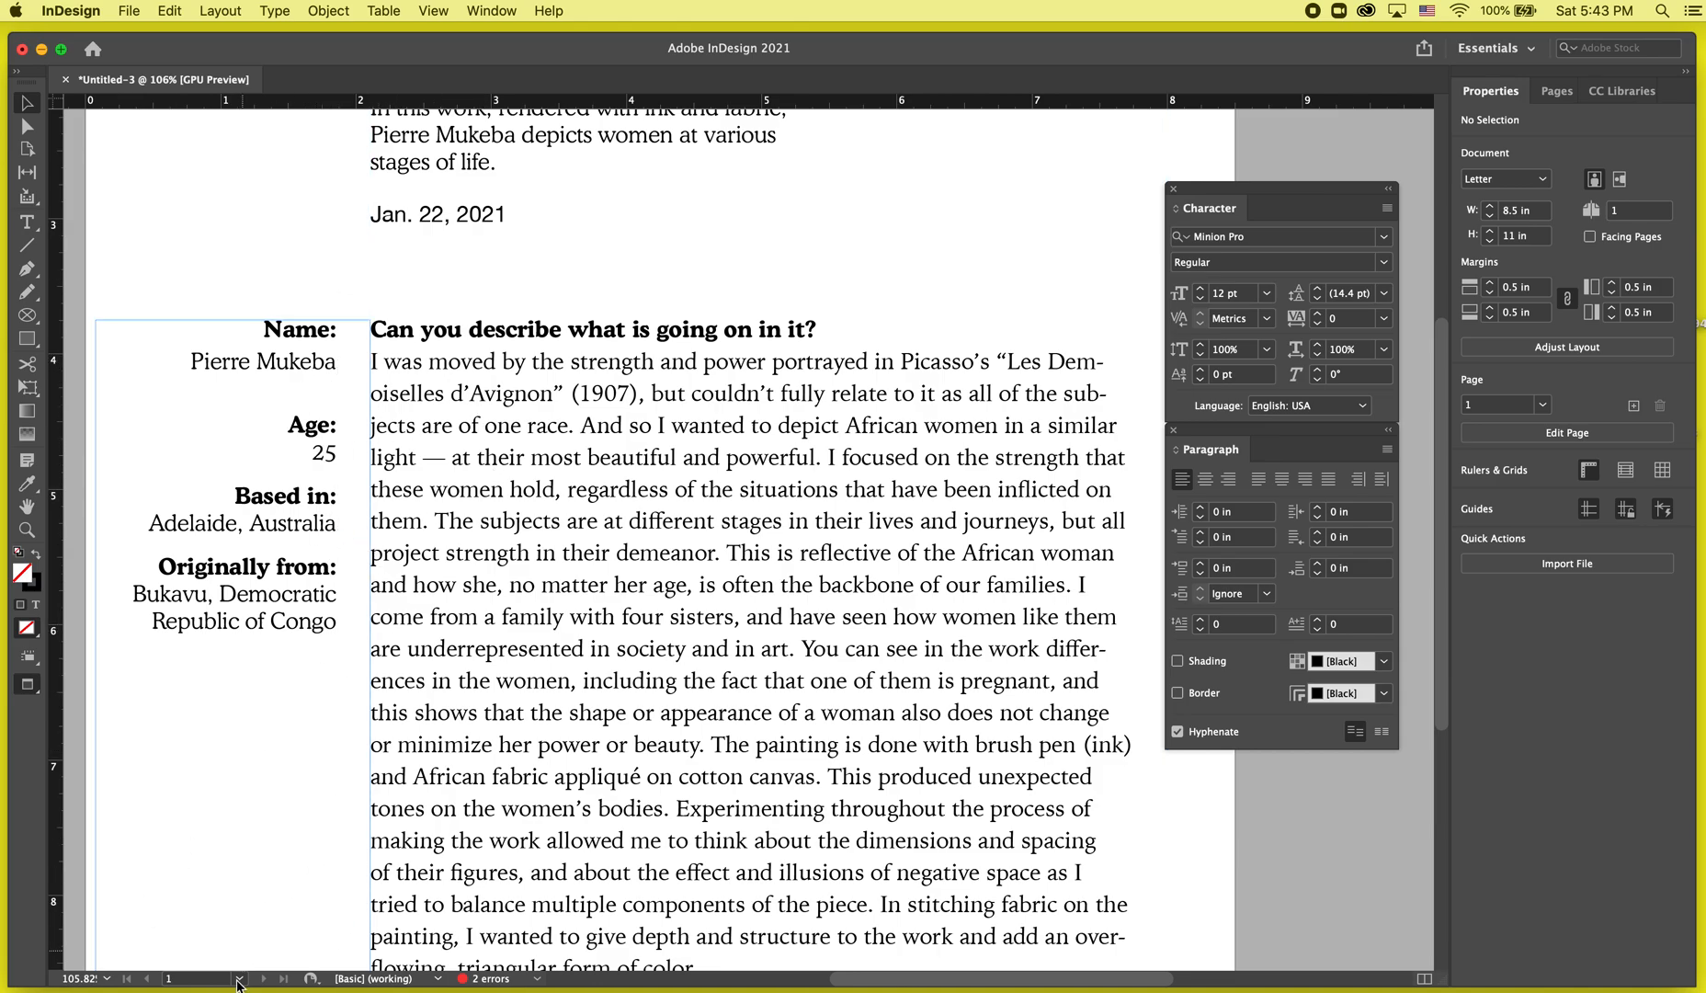
{"action": "scroll", "coordinate": [327, 798], "scroll_direction": "up", "scroll_amount": 1}
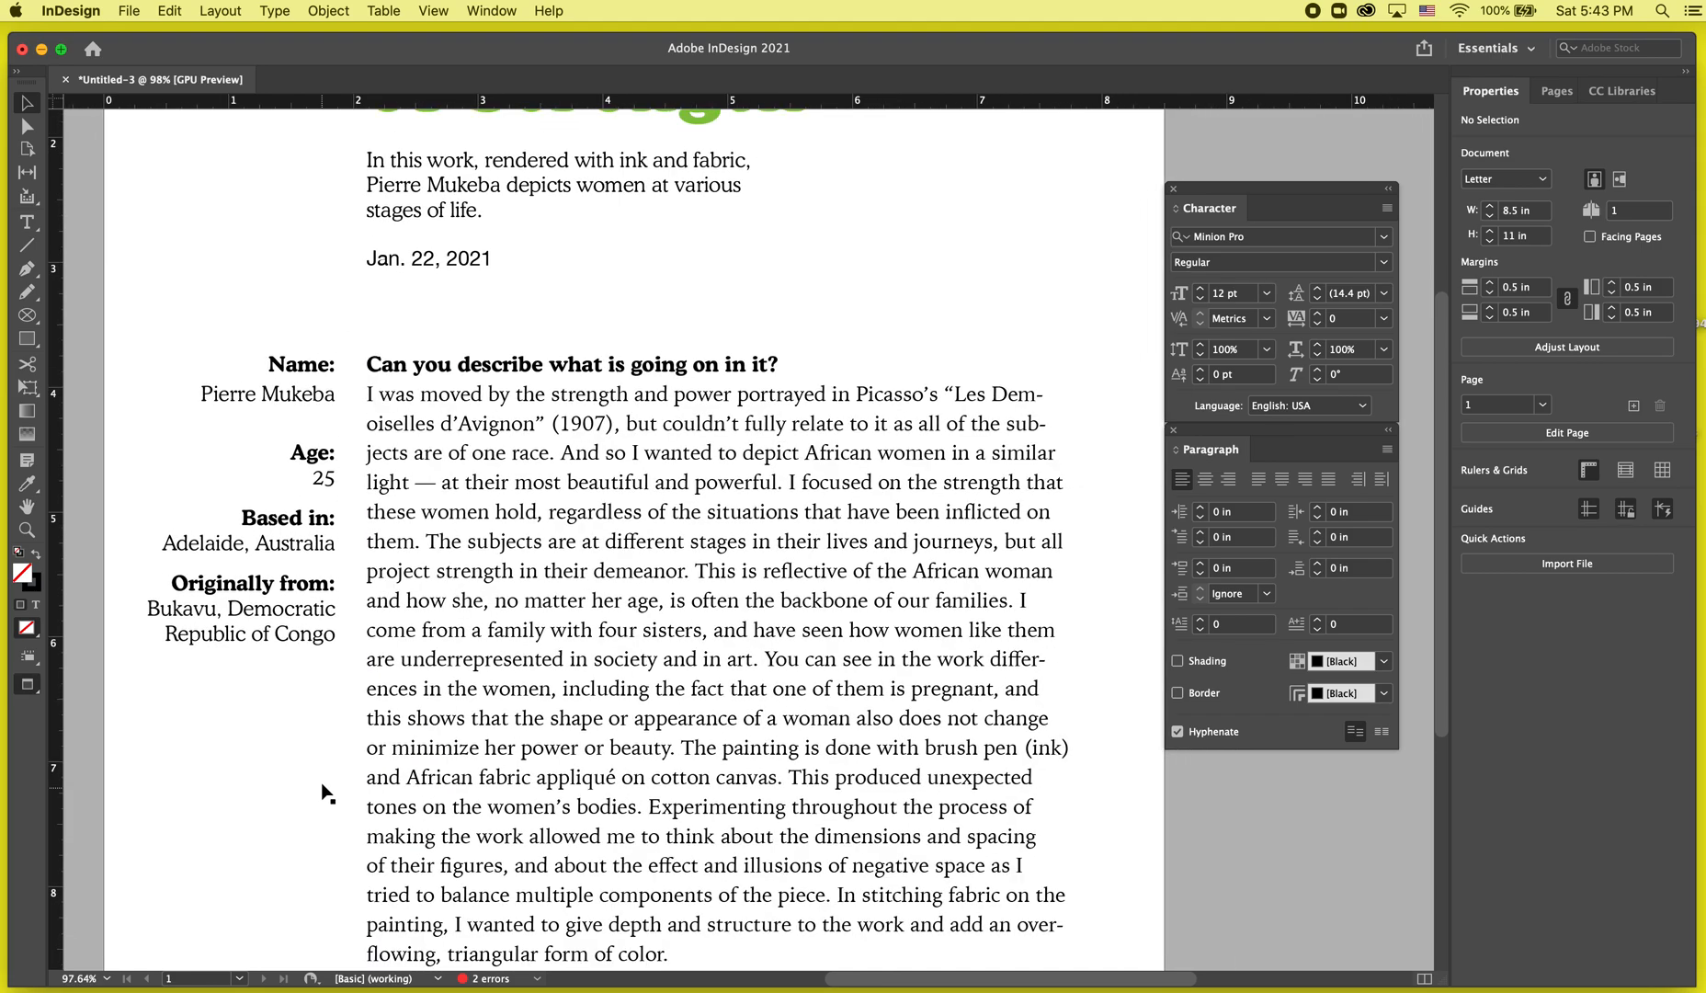
{"action": "scroll", "coordinate": [319, 530], "scroll_direction": "up", "scroll_amount": 3}
Return to normal view and add a horizontal guide below the age value 25.
{"action": "key", "text": "w"}
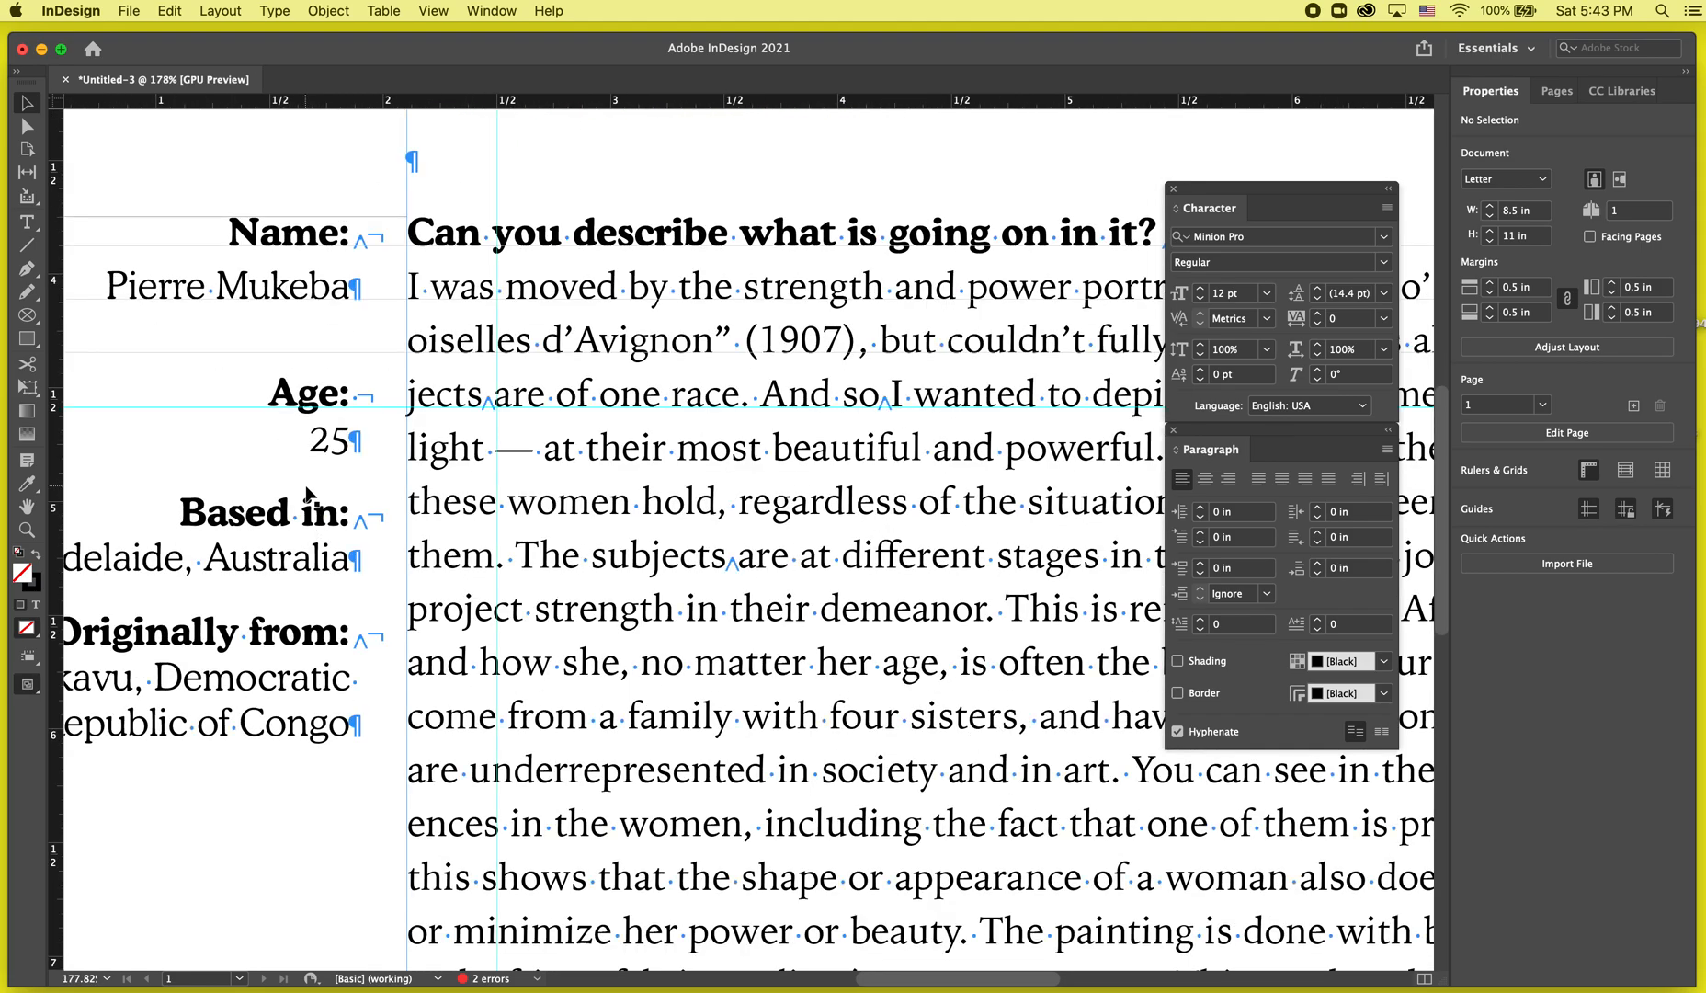
{"action": "scroll", "coordinate": [310, 501], "scroll_direction": "up", "scroll_amount": 3}
{"action": "scroll", "coordinate": [311, 500], "scroll_direction": "left", "scroll_amount": 3}
{"action": "scroll", "coordinate": [310, 496], "scroll_direction": "left", "scroll_amount": 2}
{"action": "scroll", "coordinate": [310, 497], "scroll_direction": "up", "scroll_amount": 1}
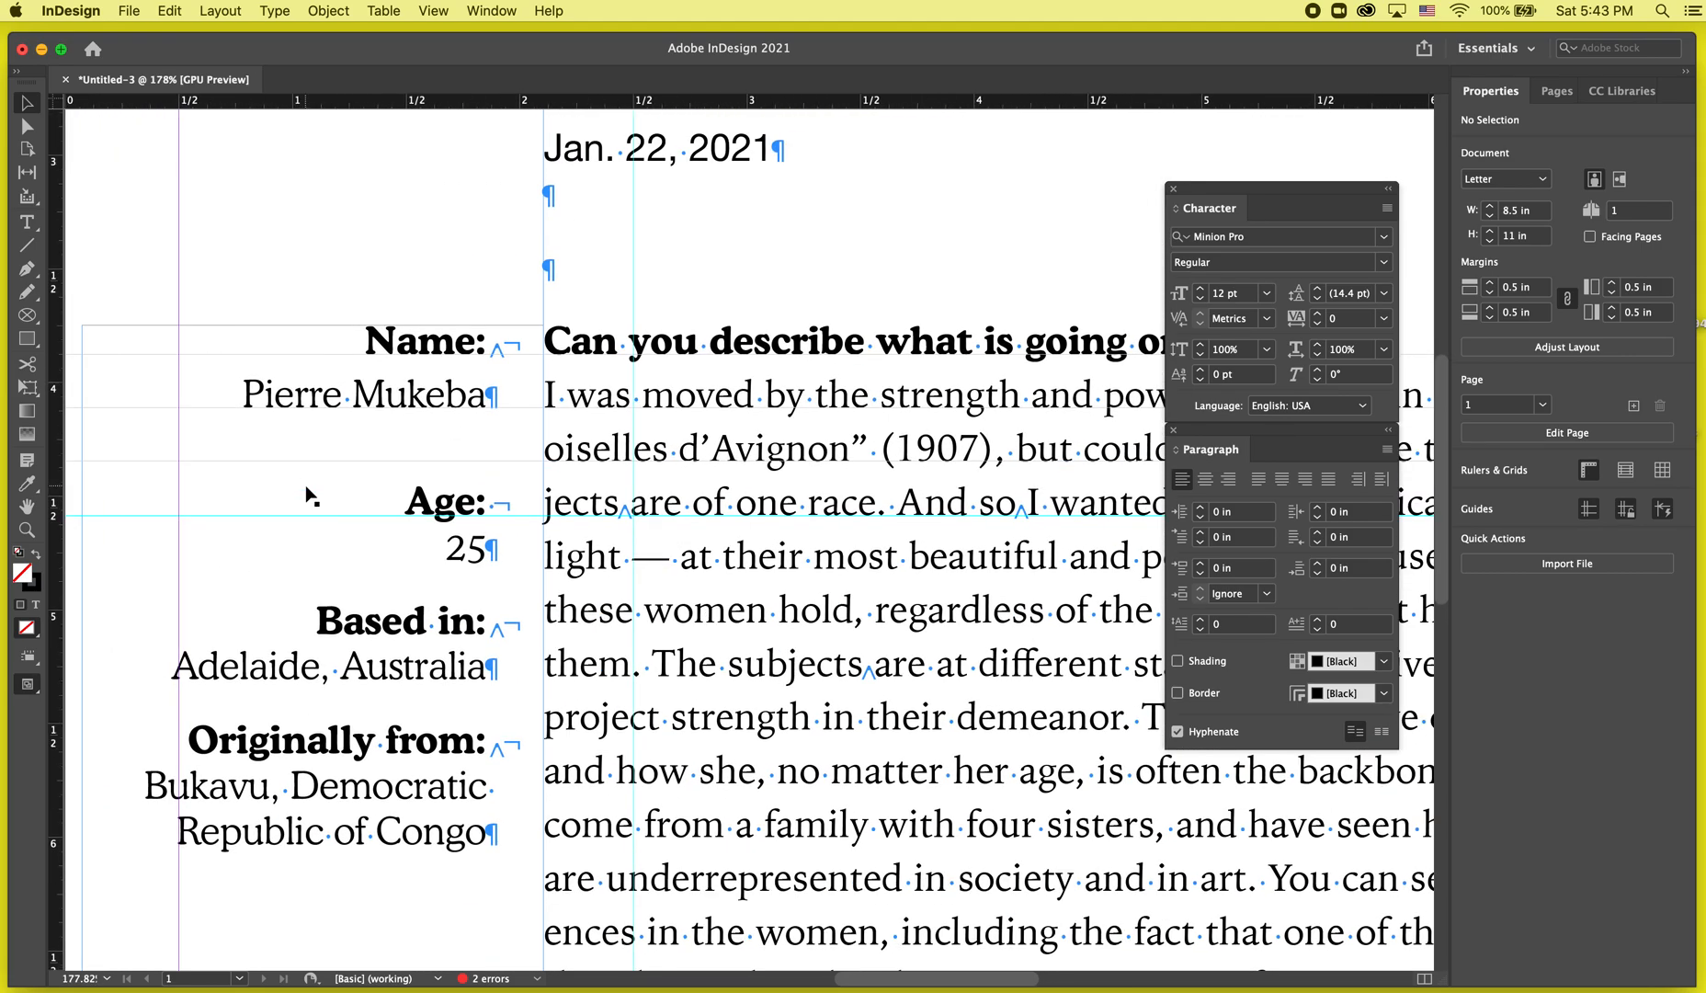
{"action": "scroll", "coordinate": [401, 541], "scroll_direction": "up", "scroll_amount": 3}
{"action": "double_click", "coordinate": [402, 542]}
{"action": "left_click_drag", "start_coordinate": [671, 101], "coordinate": [671, 583]}
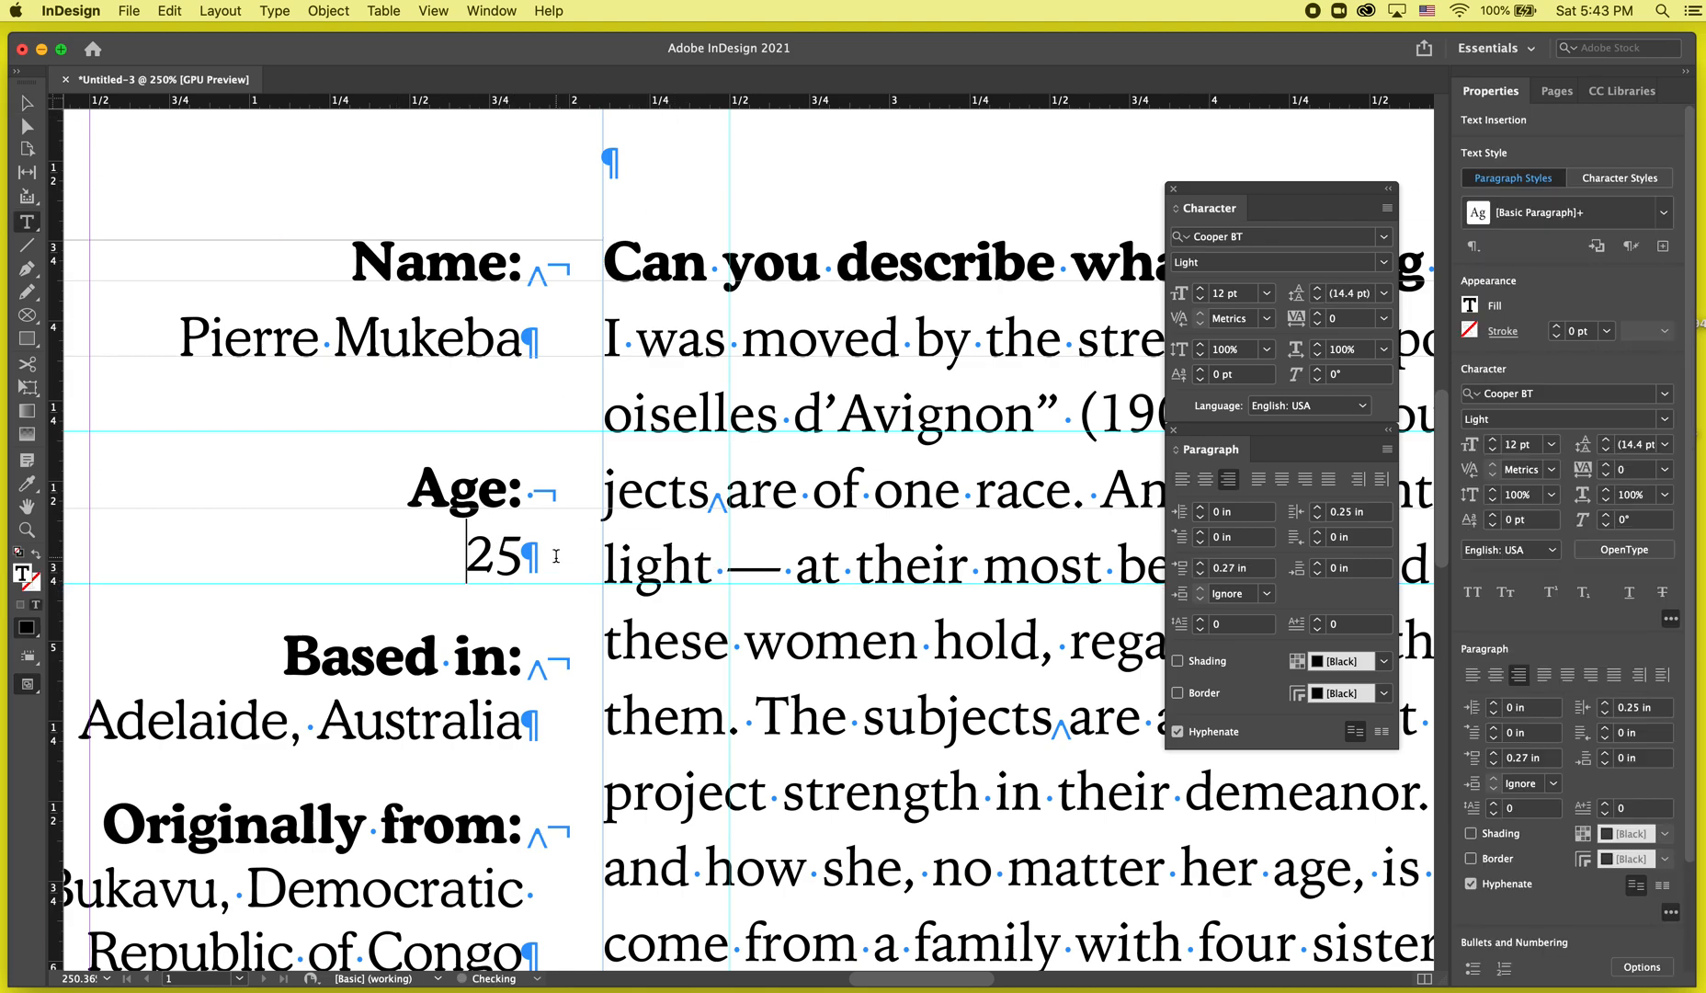
Set the leading of the age value 25 to 17 pt.
{"action": "left_click_drag", "start_coordinate": [556, 554], "coordinate": [433, 555]}
{"action": "left_click", "coordinate": [1319, 287]}
{"action": "left_click", "coordinate": [1320, 288]}
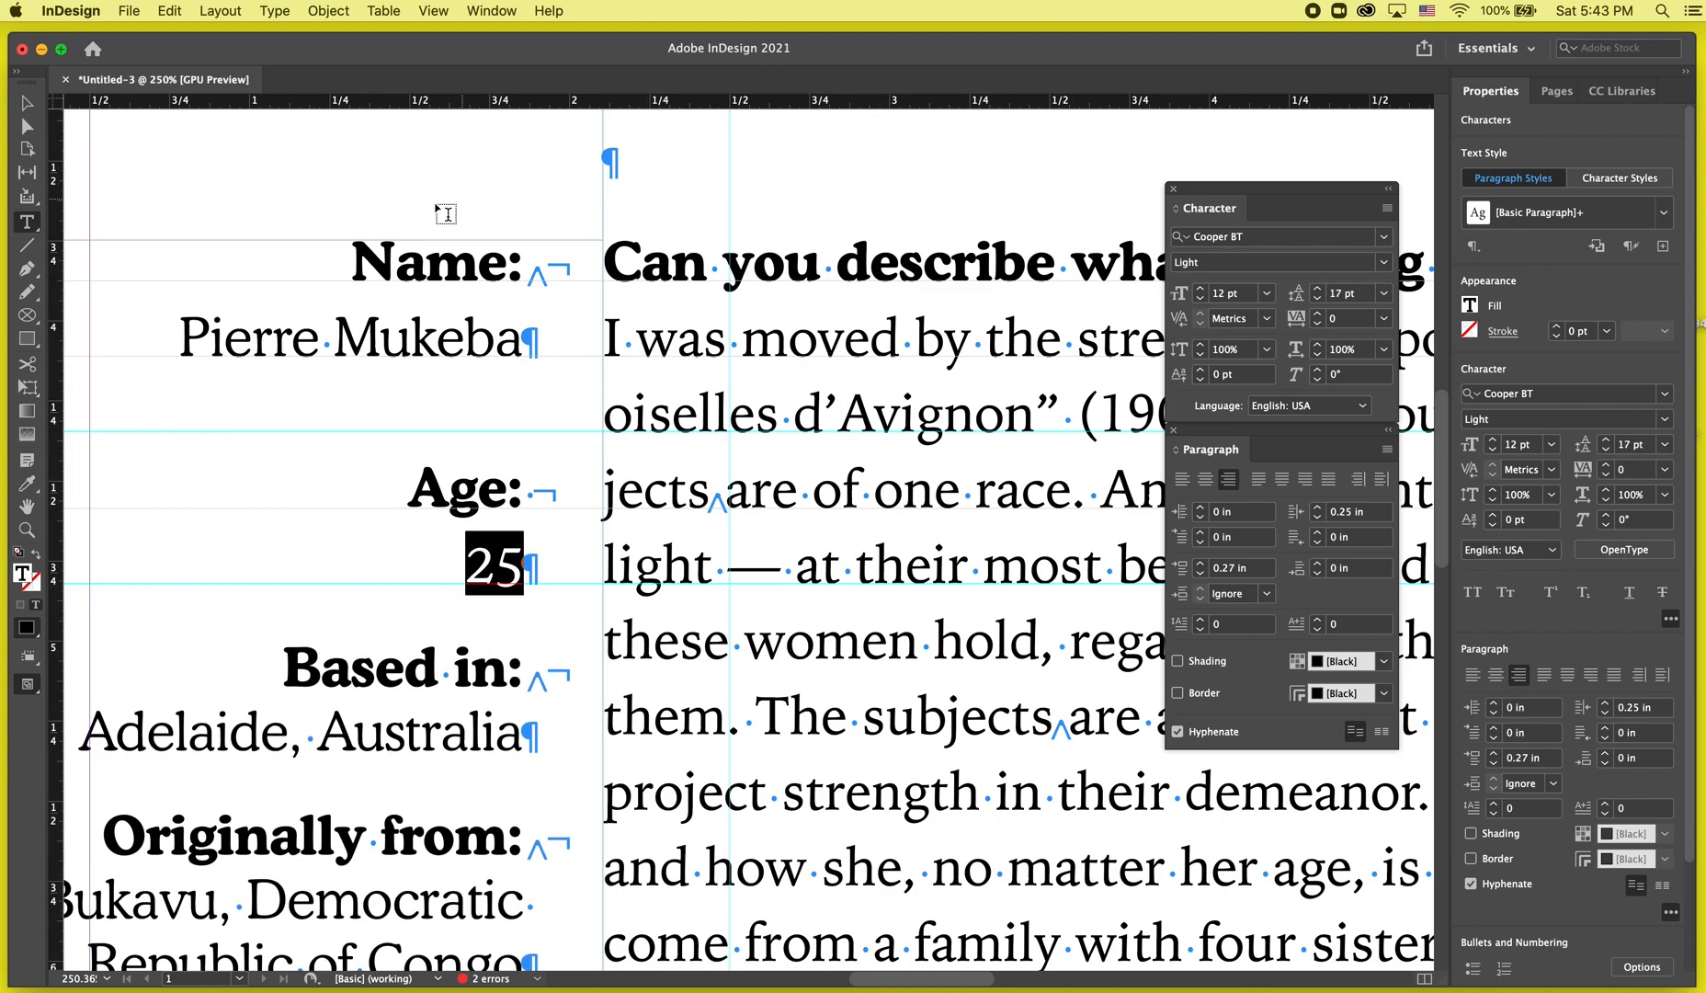
{"action": "key", "text": "Escape"}
Deselect everything and switch to preview mode to examine the article layout across the page.
{"action": "left_click", "coordinate": [390, 197]}
{"action": "scroll", "coordinate": [389, 197], "scroll_direction": "down", "scroll_amount": 6}
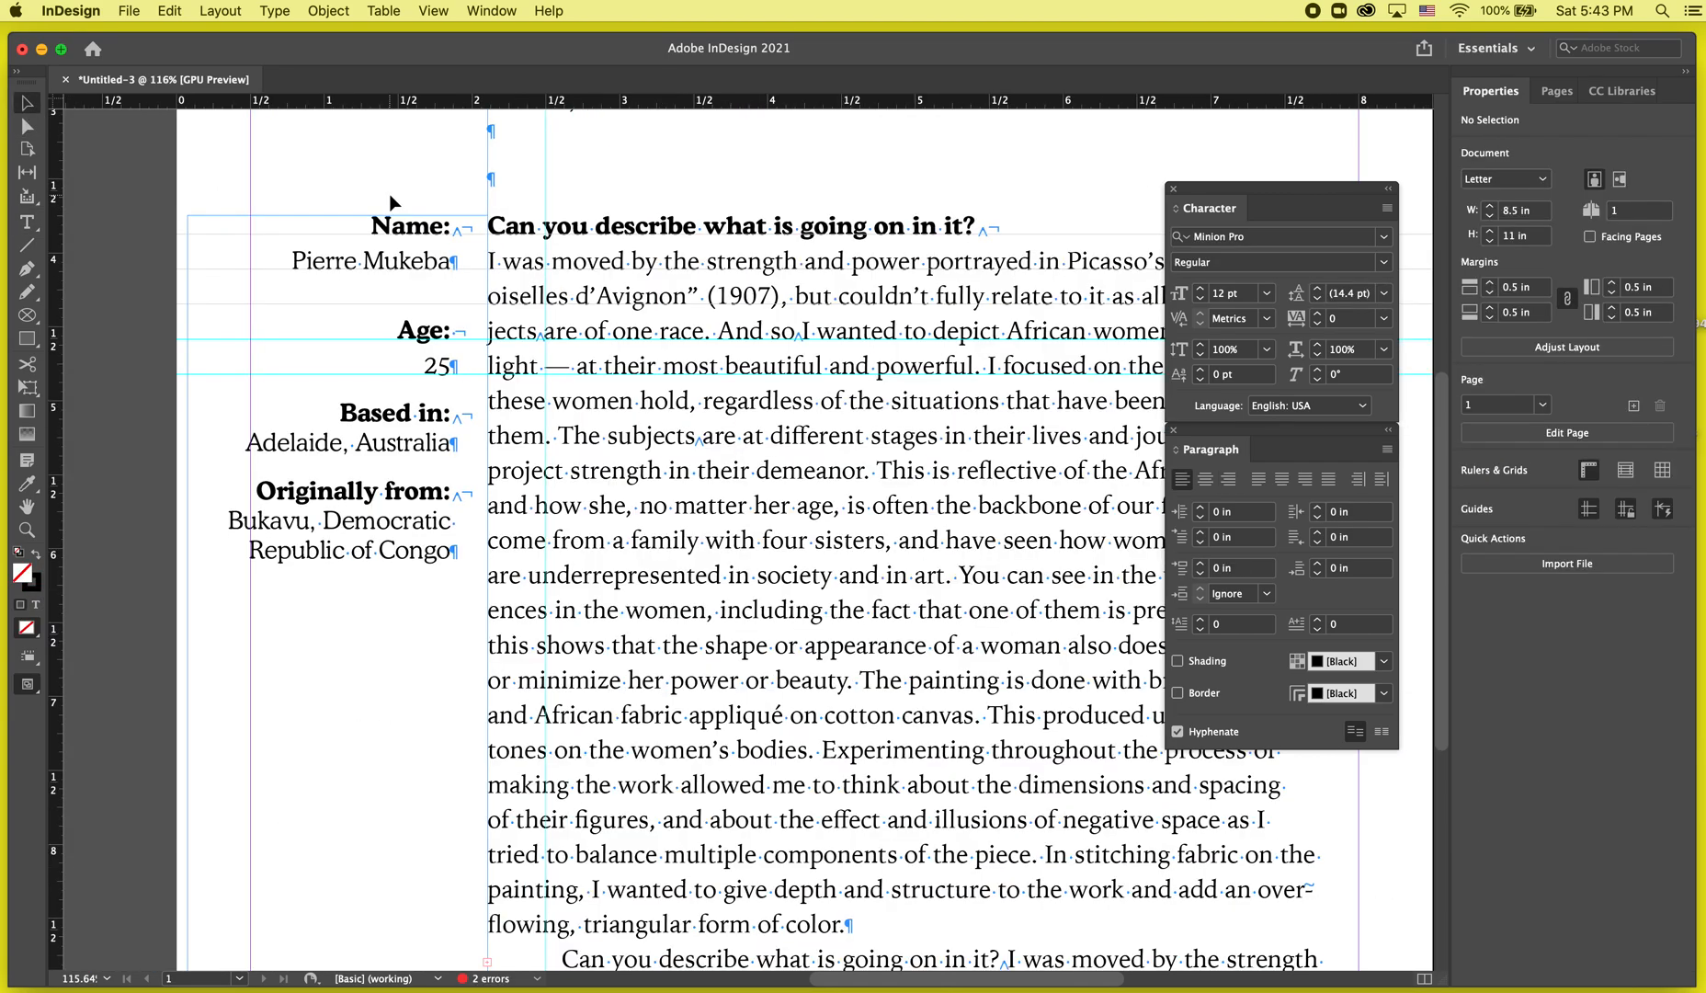
{"action": "scroll", "coordinate": [390, 196], "scroll_direction": "up", "scroll_amount": 4}
{"action": "scroll", "coordinate": [515, 790], "scroll_direction": "up", "scroll_amount": 1}
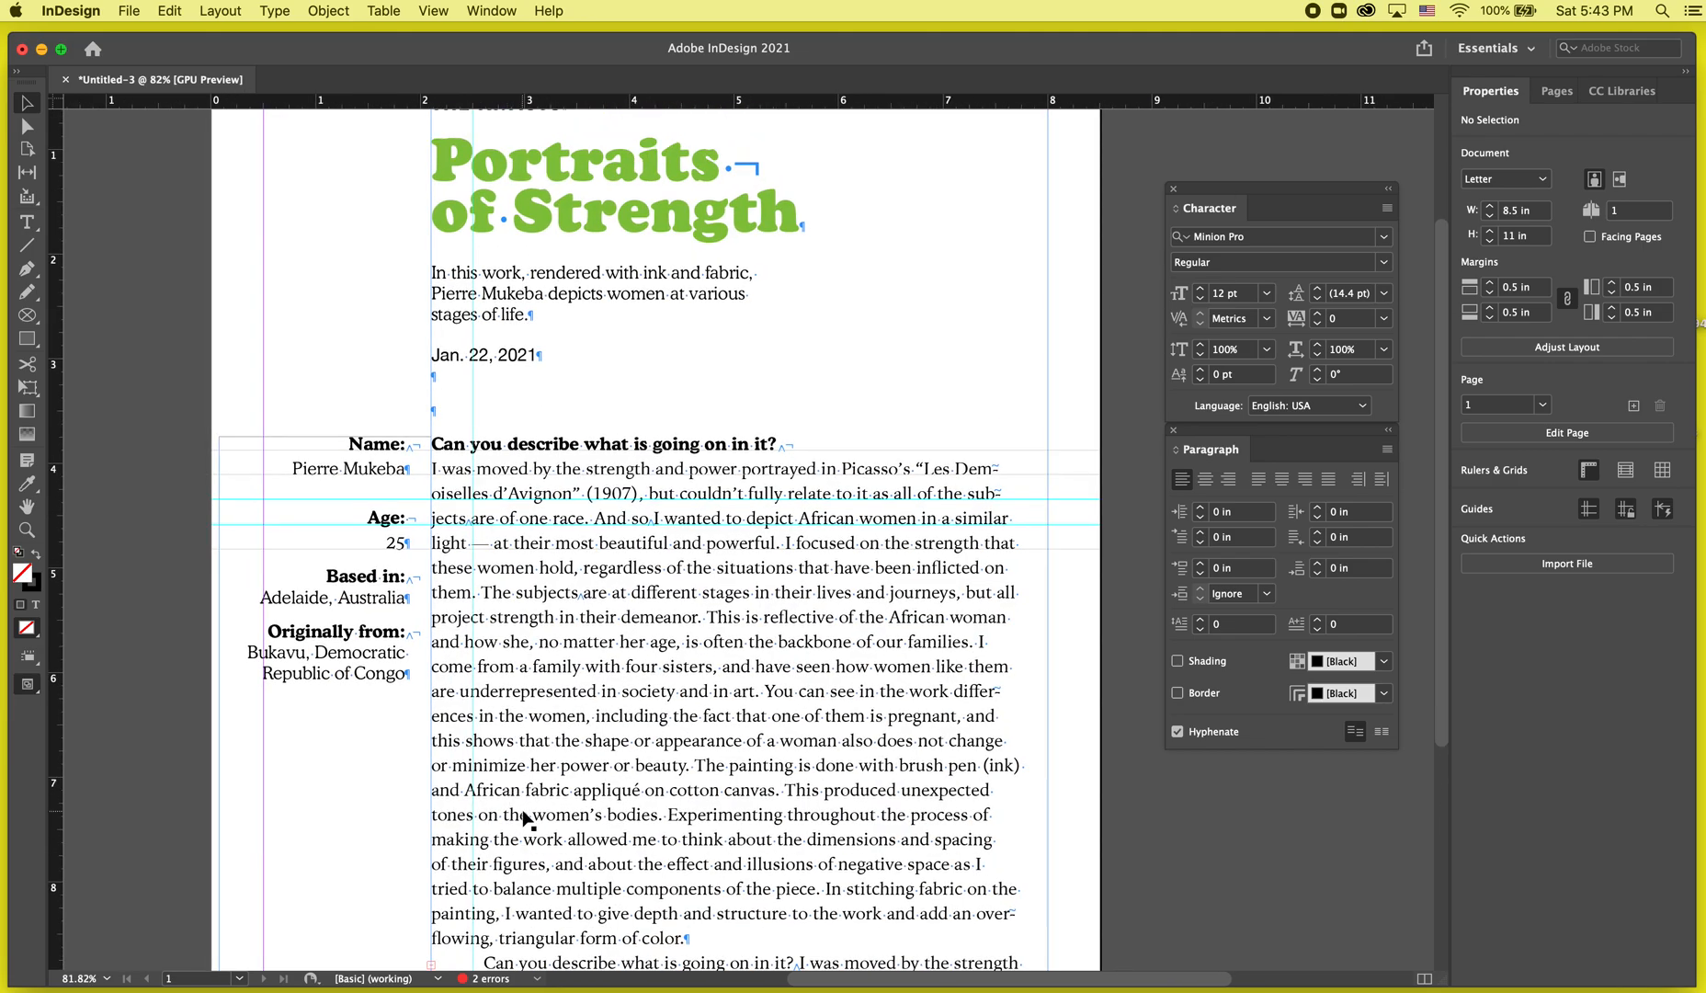
{"action": "key", "text": "w"}
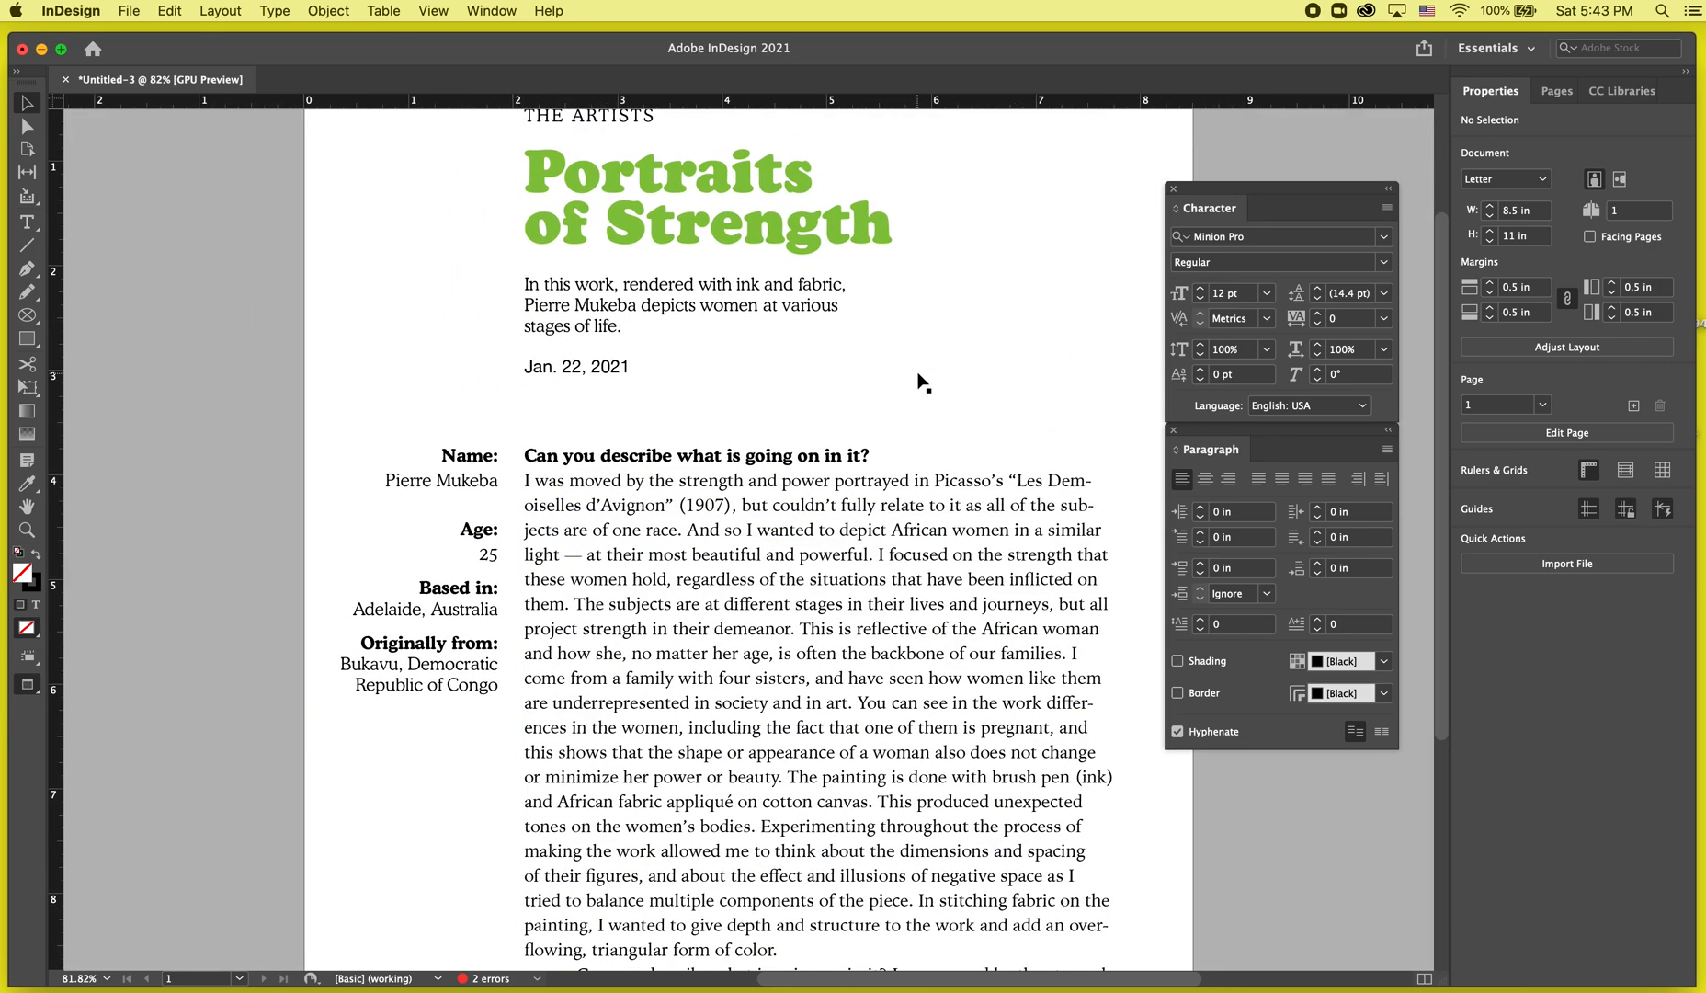
{"action": "scroll", "coordinate": [922, 383], "scroll_direction": "left", "scroll_amount": 3}
{"action": "scroll", "coordinate": [922, 382], "scroll_direction": "up", "scroll_amount": 4}
{"action": "scroll", "coordinate": [922, 382], "scroll_direction": "right", "scroll_amount": 2}
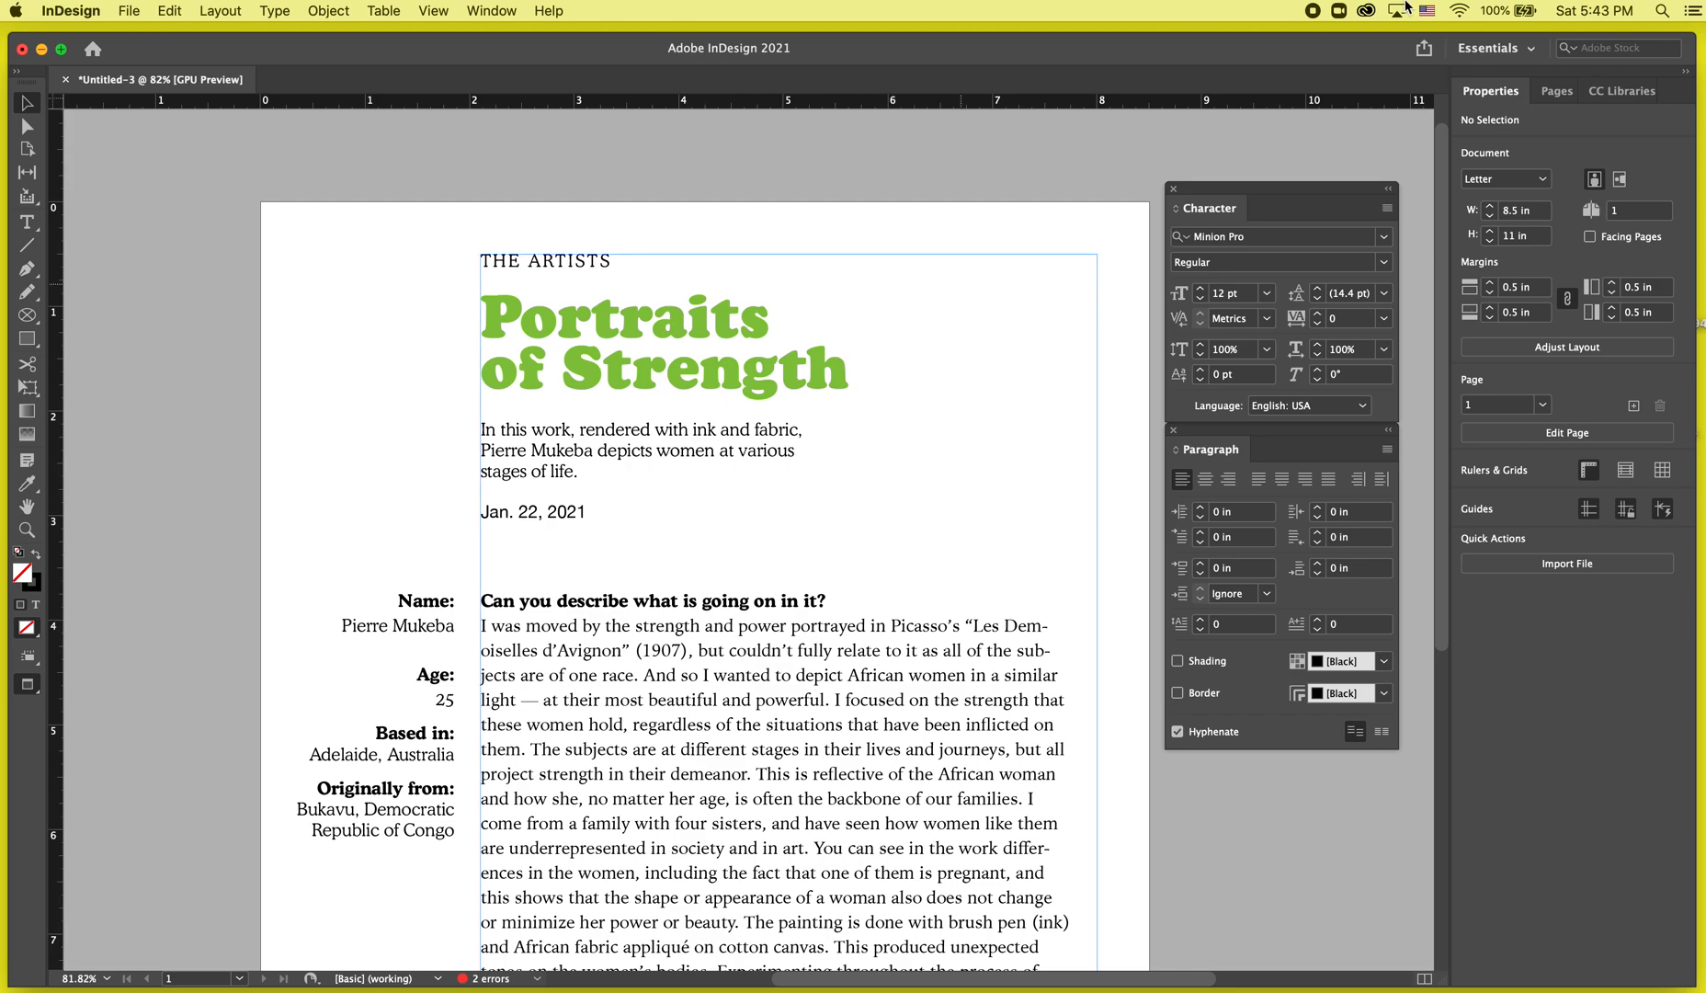
{"action": "key", "text": "super+grave"}
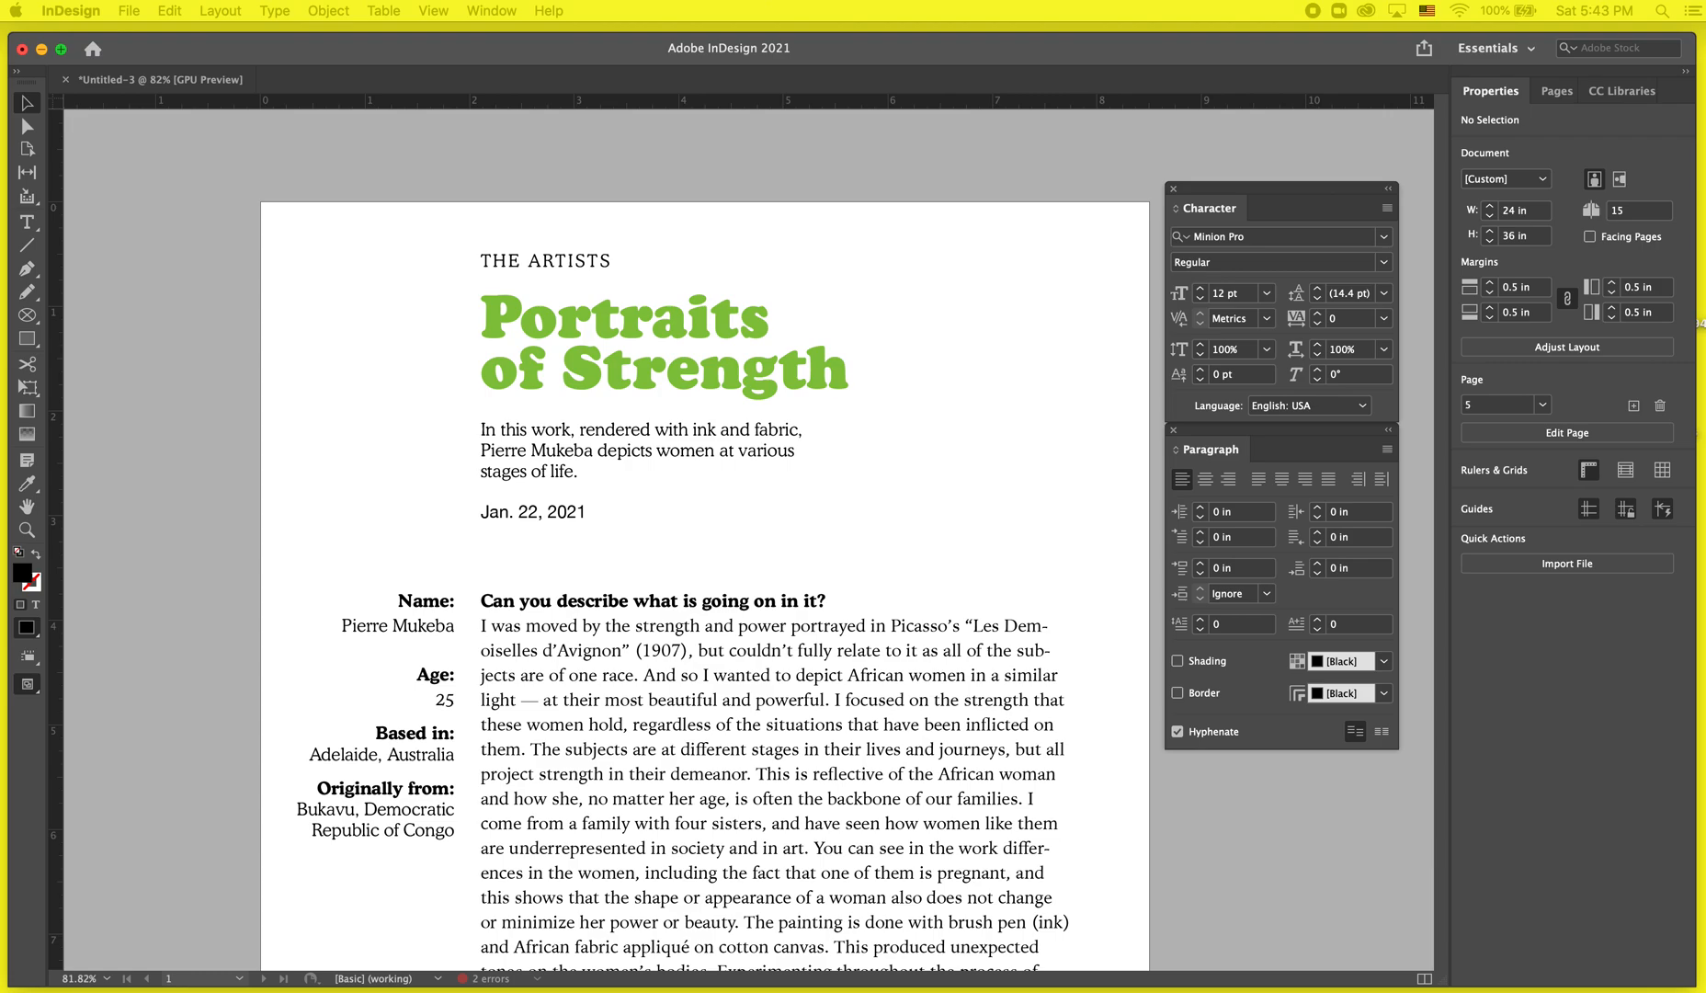
{"action": "scroll", "coordinate": [668, 682], "scroll_direction": "down", "scroll_amount": 10}
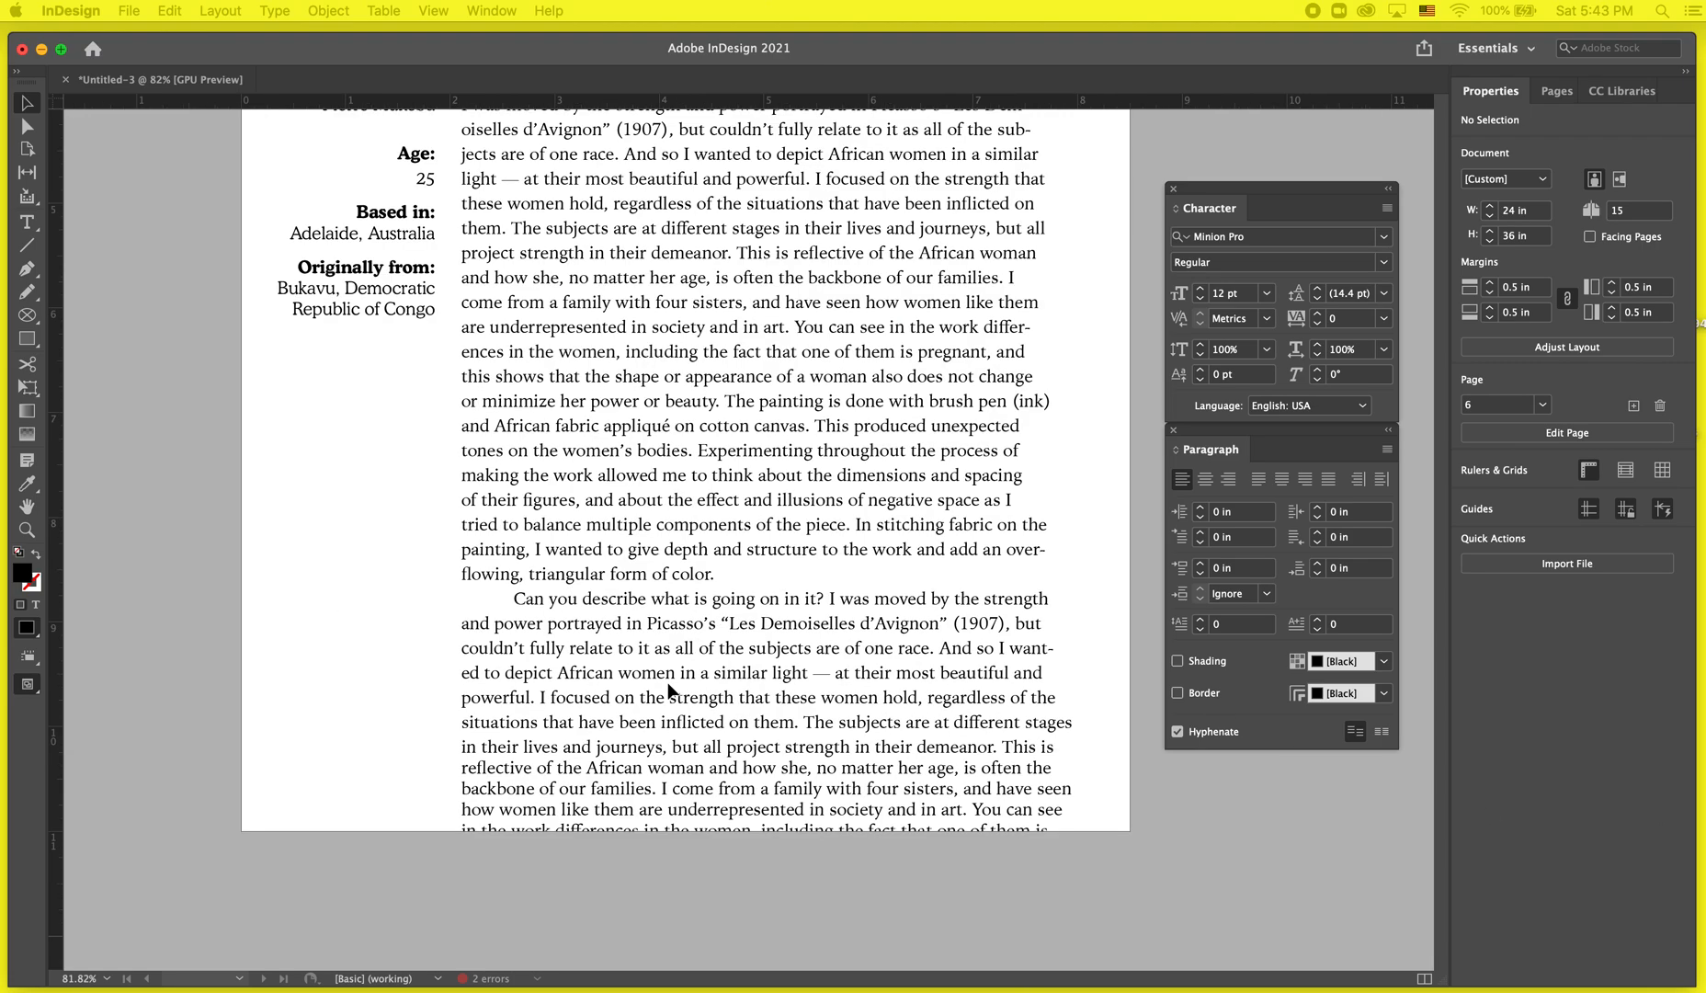
{"action": "key", "text": "super+grave"}
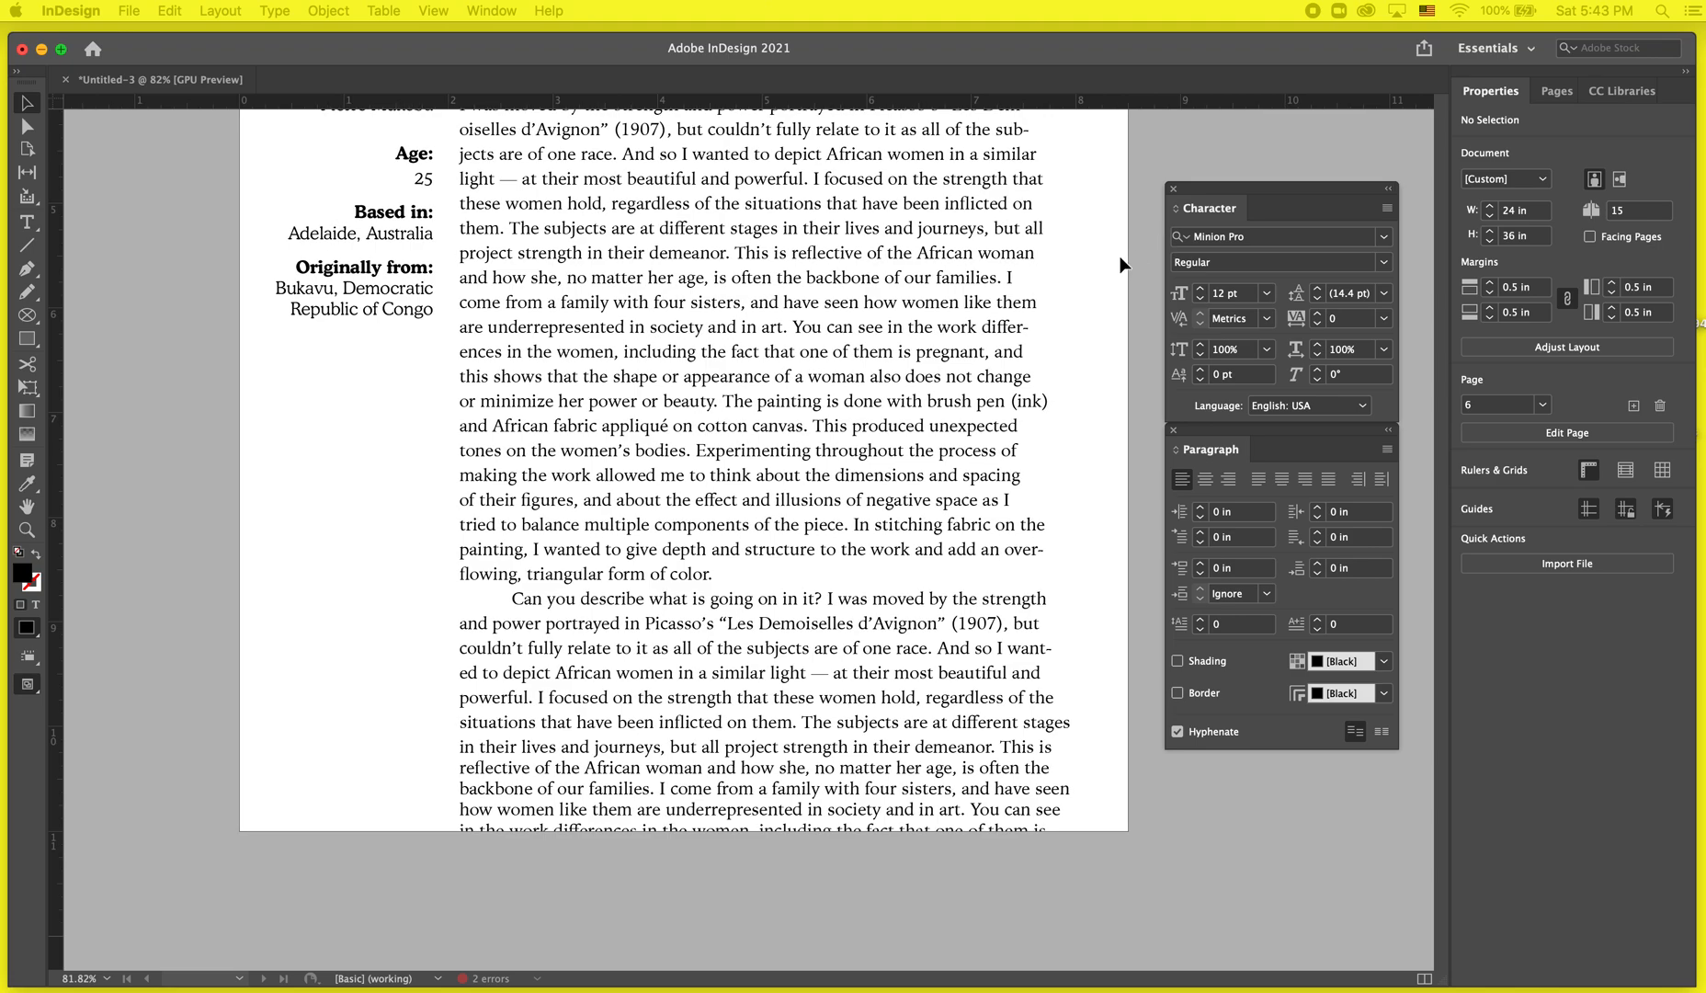
Open the Pages panel and scroll over the article page to review it.
{"action": "left_click", "coordinate": [1555, 91]}
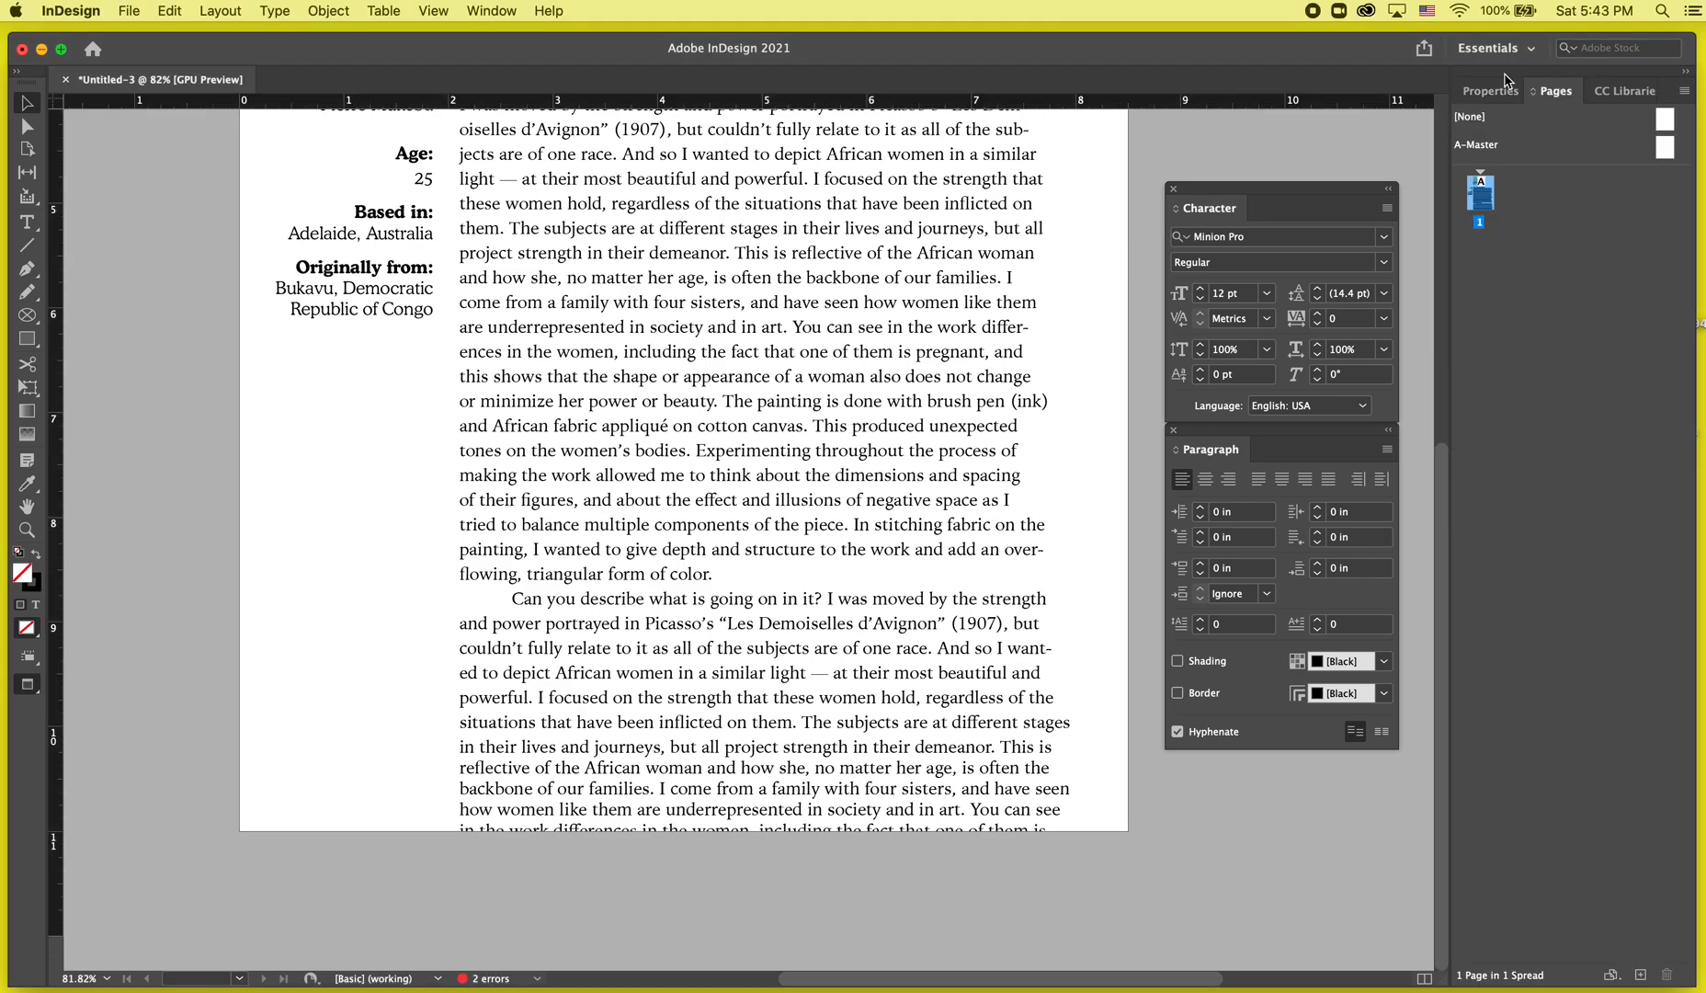
{"action": "left_click", "coordinate": [1490, 90]}
{"action": "left_click", "coordinate": [1565, 91]}
{"action": "scroll", "coordinate": [1032, 556], "scroll_direction": "up", "scroll_amount": 6}
{"action": "scroll", "coordinate": [1037, 555], "scroll_direction": "down", "scroll_amount": 4}
{"action": "scroll", "coordinate": [1037, 555], "scroll_direction": "down", "scroll_amount": 3}
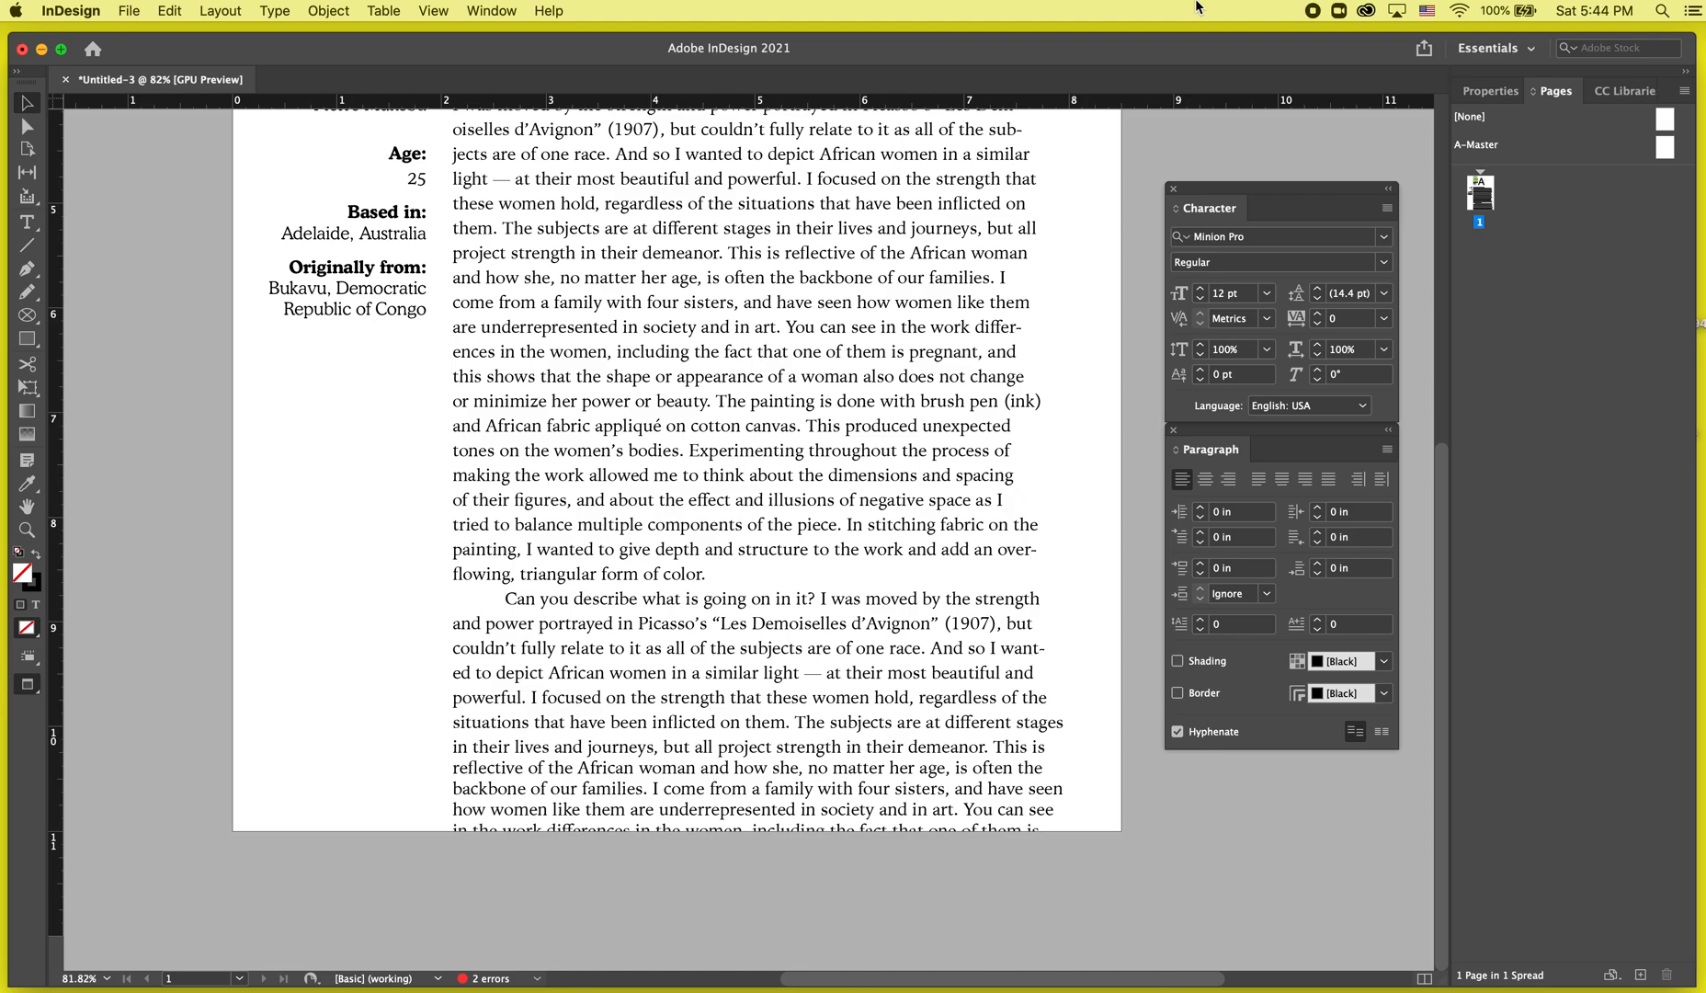
{"action": "scroll", "coordinate": [963, 476], "scroll_direction": "up", "scroll_amount": 5}
{"action": "scroll", "coordinate": [965, 474], "scroll_direction": "down", "scroll_amount": 5}
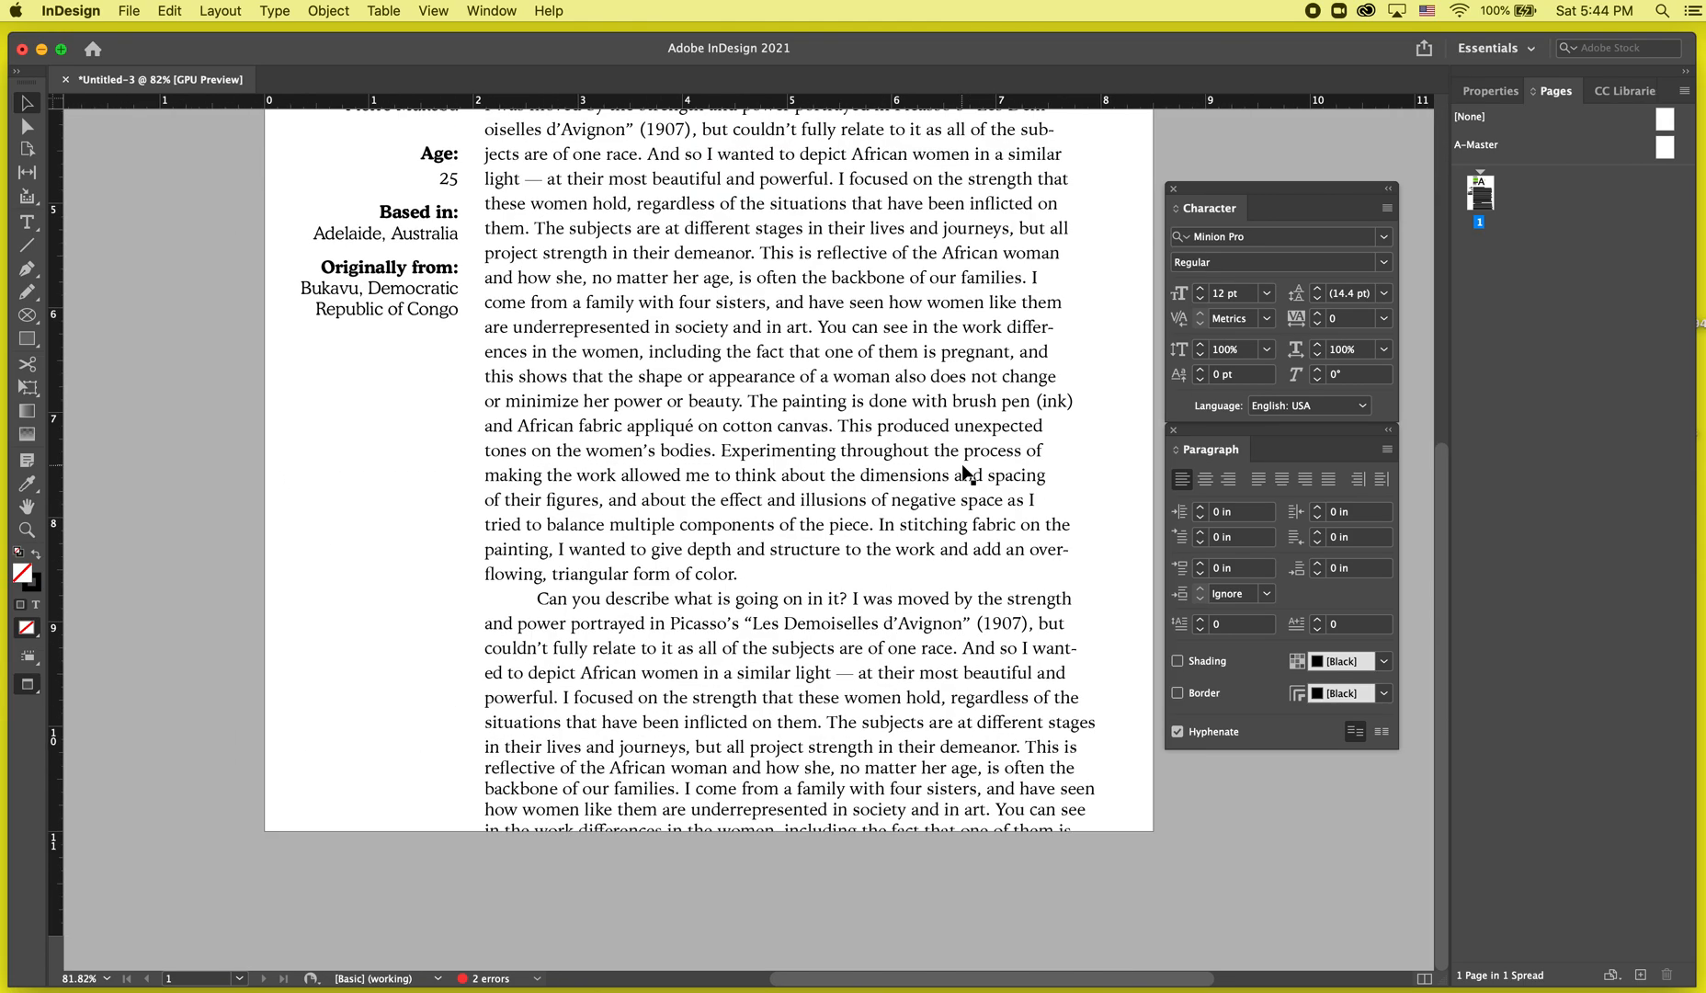
{"action": "scroll", "coordinate": [964, 475], "scroll_direction": "up", "scroll_amount": 5}
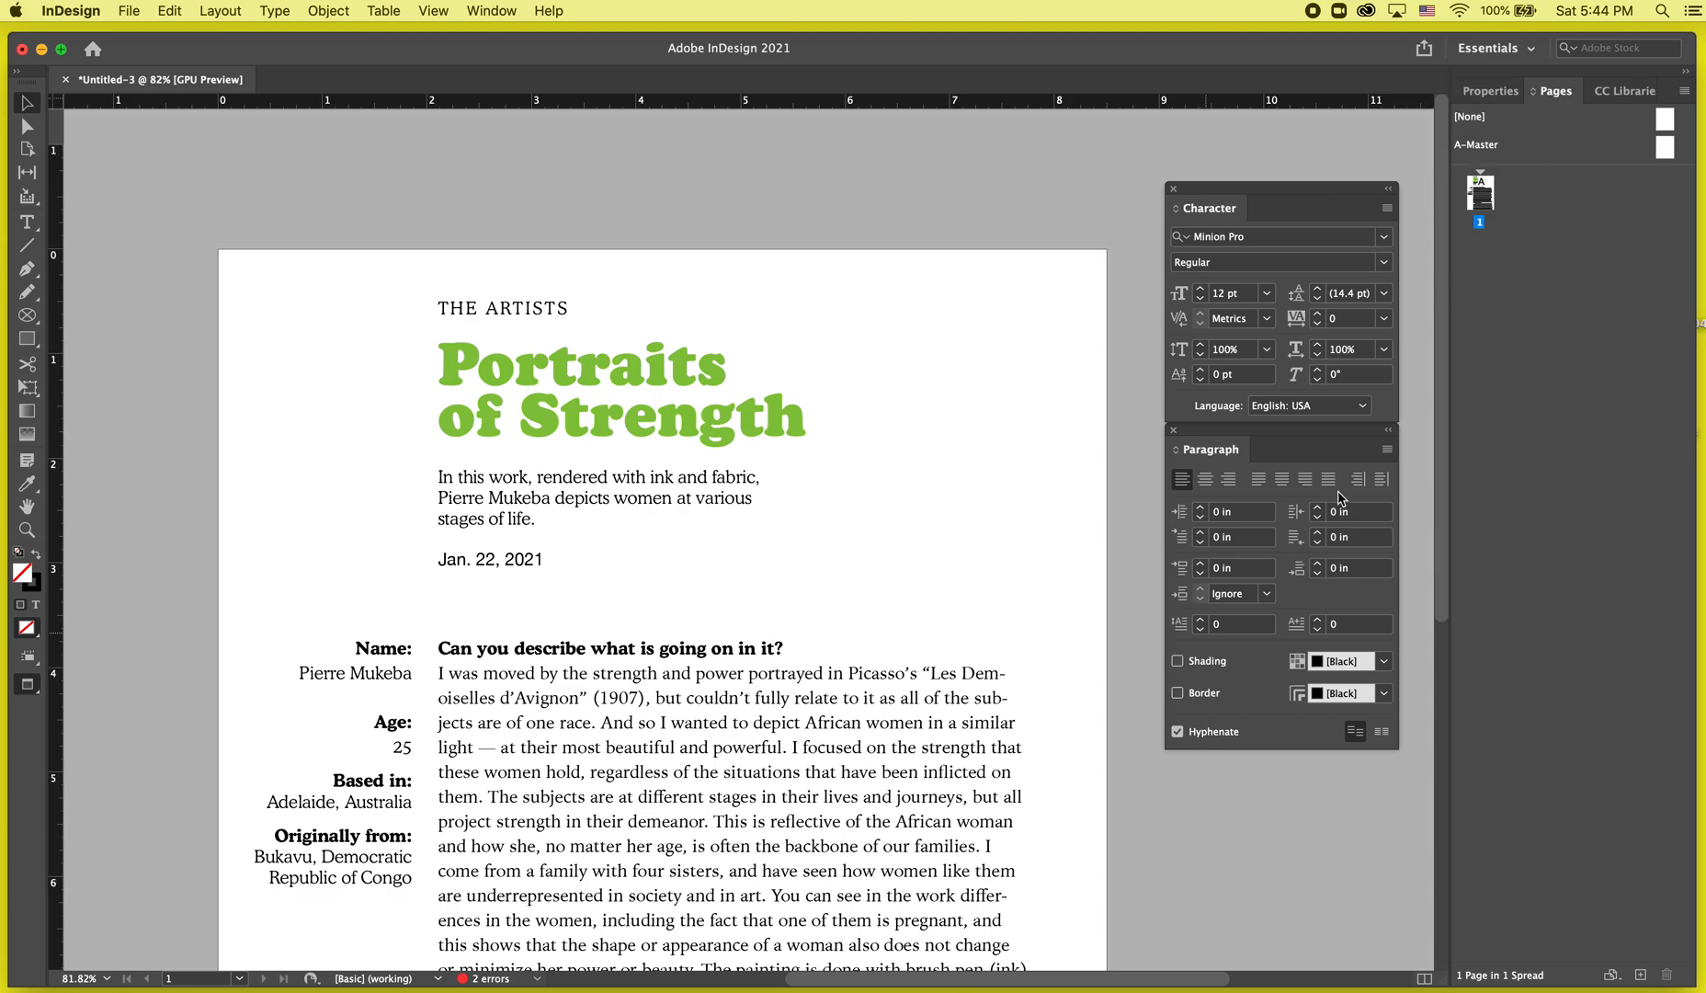
{"action": "scroll", "coordinate": [1416, 724], "scroll_direction": "down", "scroll_amount": 3}
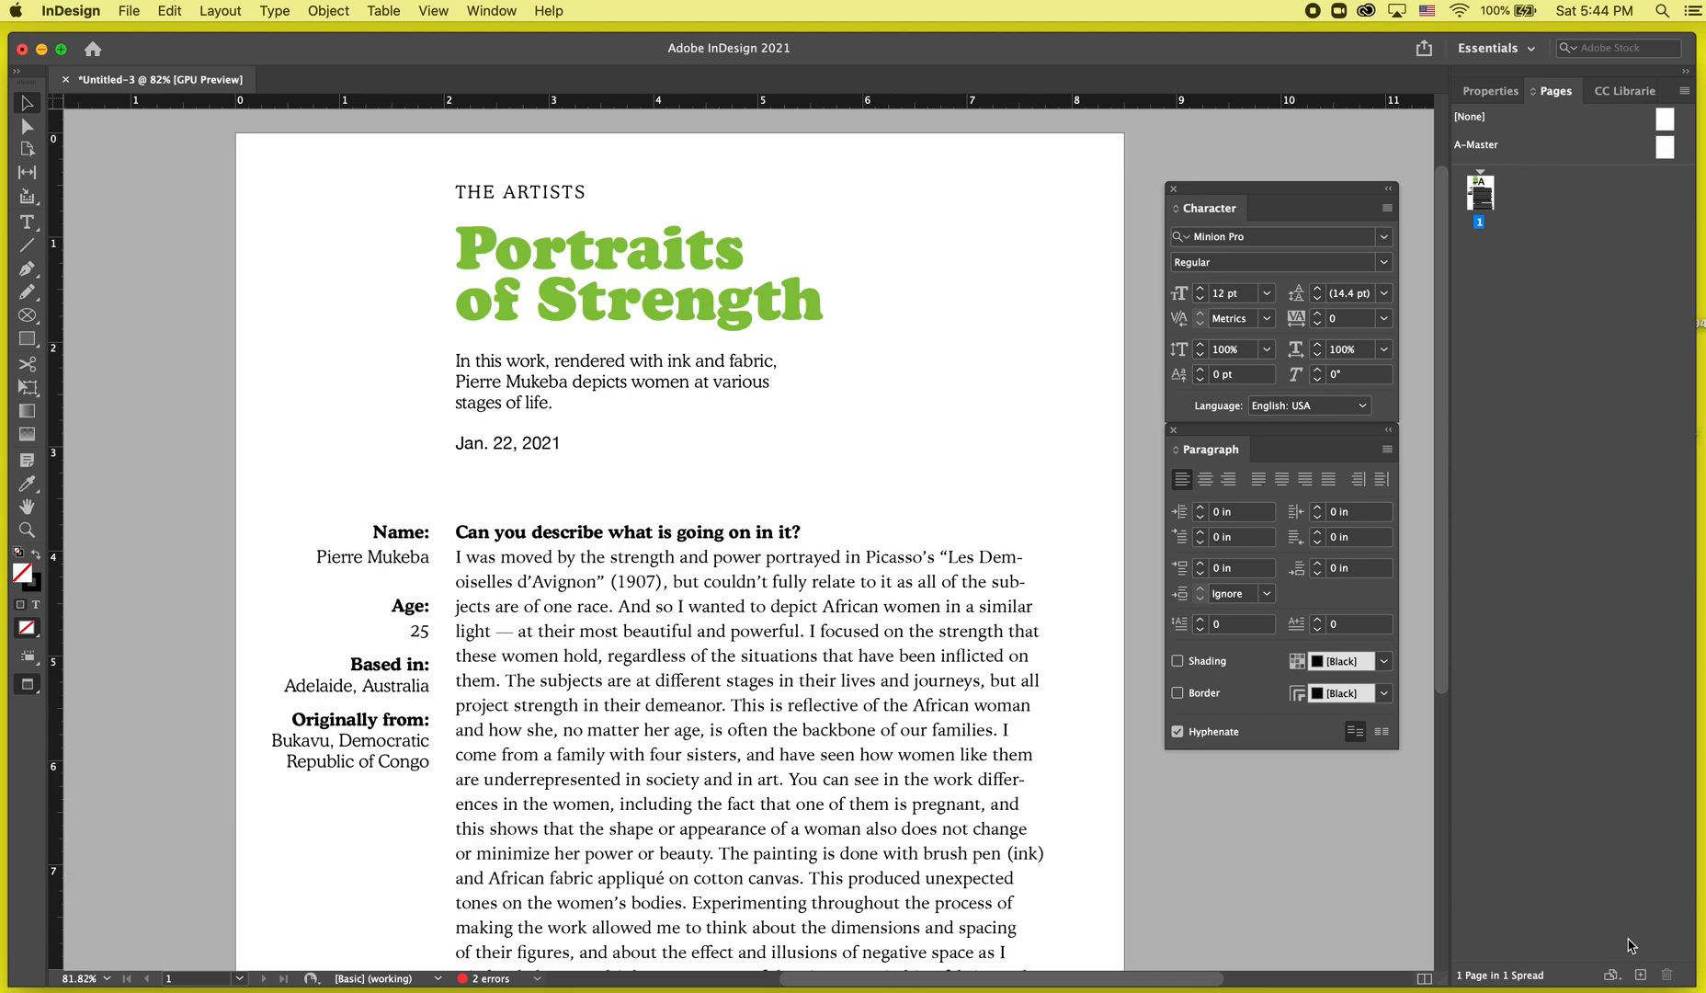
Add blank A-Master pages after the article page, extending the document to five pages.
{"action": "left_click", "coordinate": [1642, 973]}
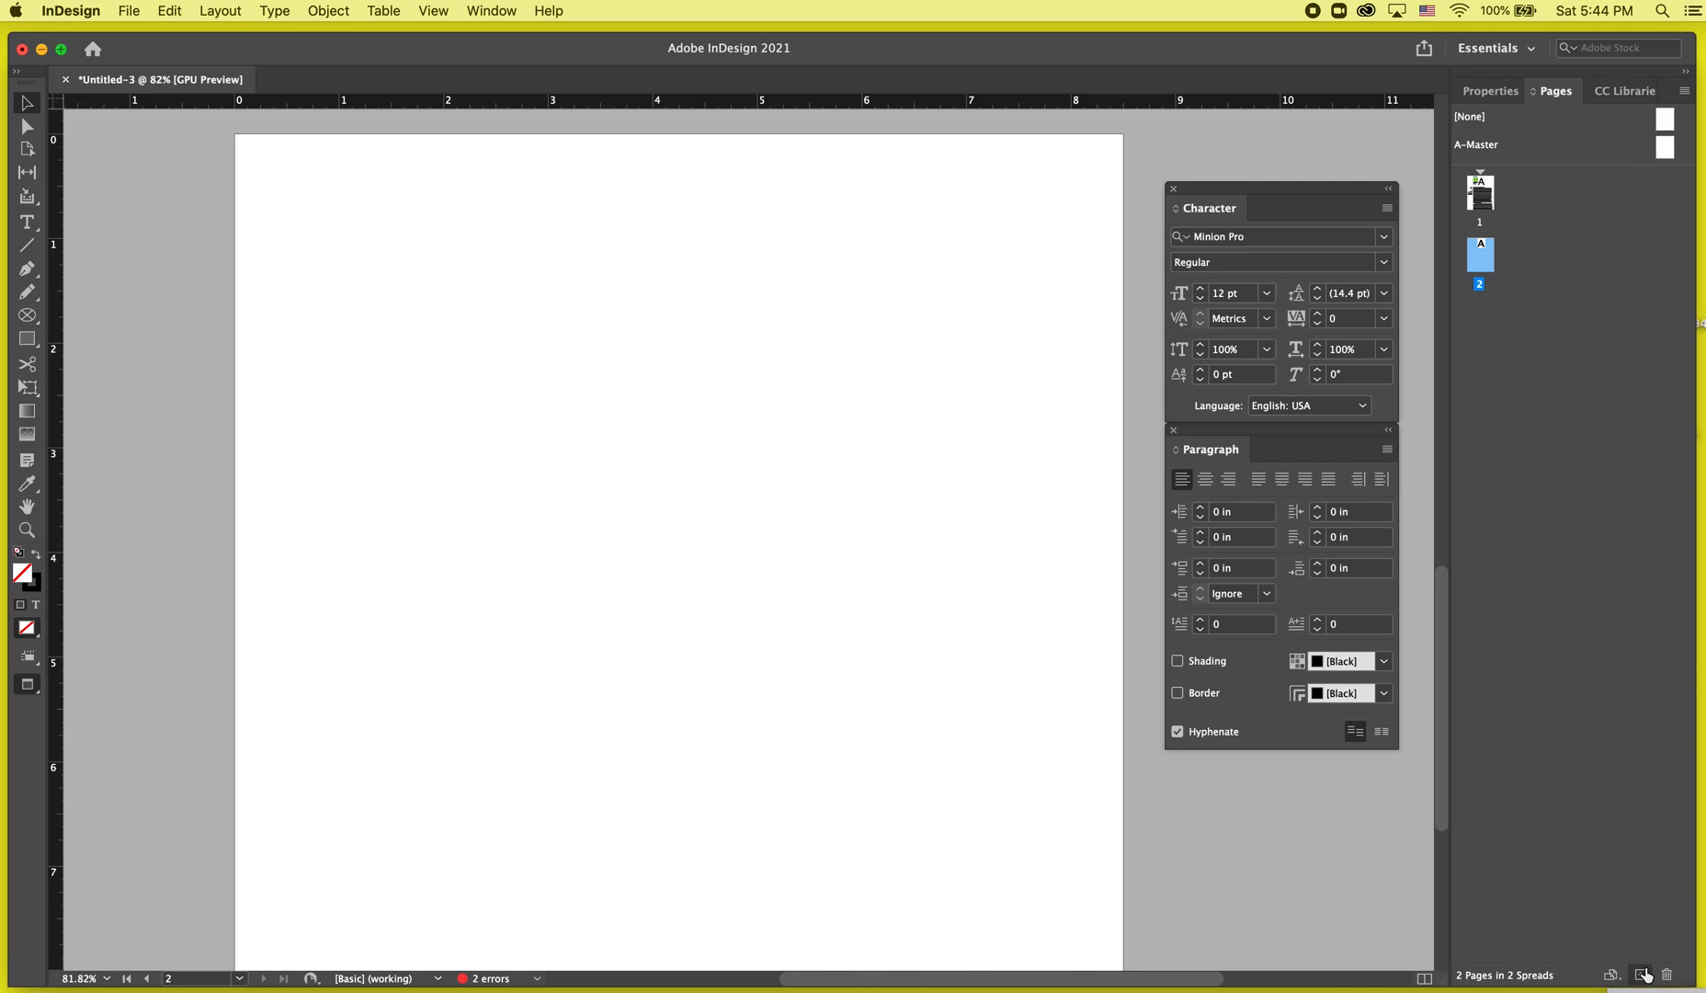
{"action": "left_click", "coordinate": [1484, 200]}
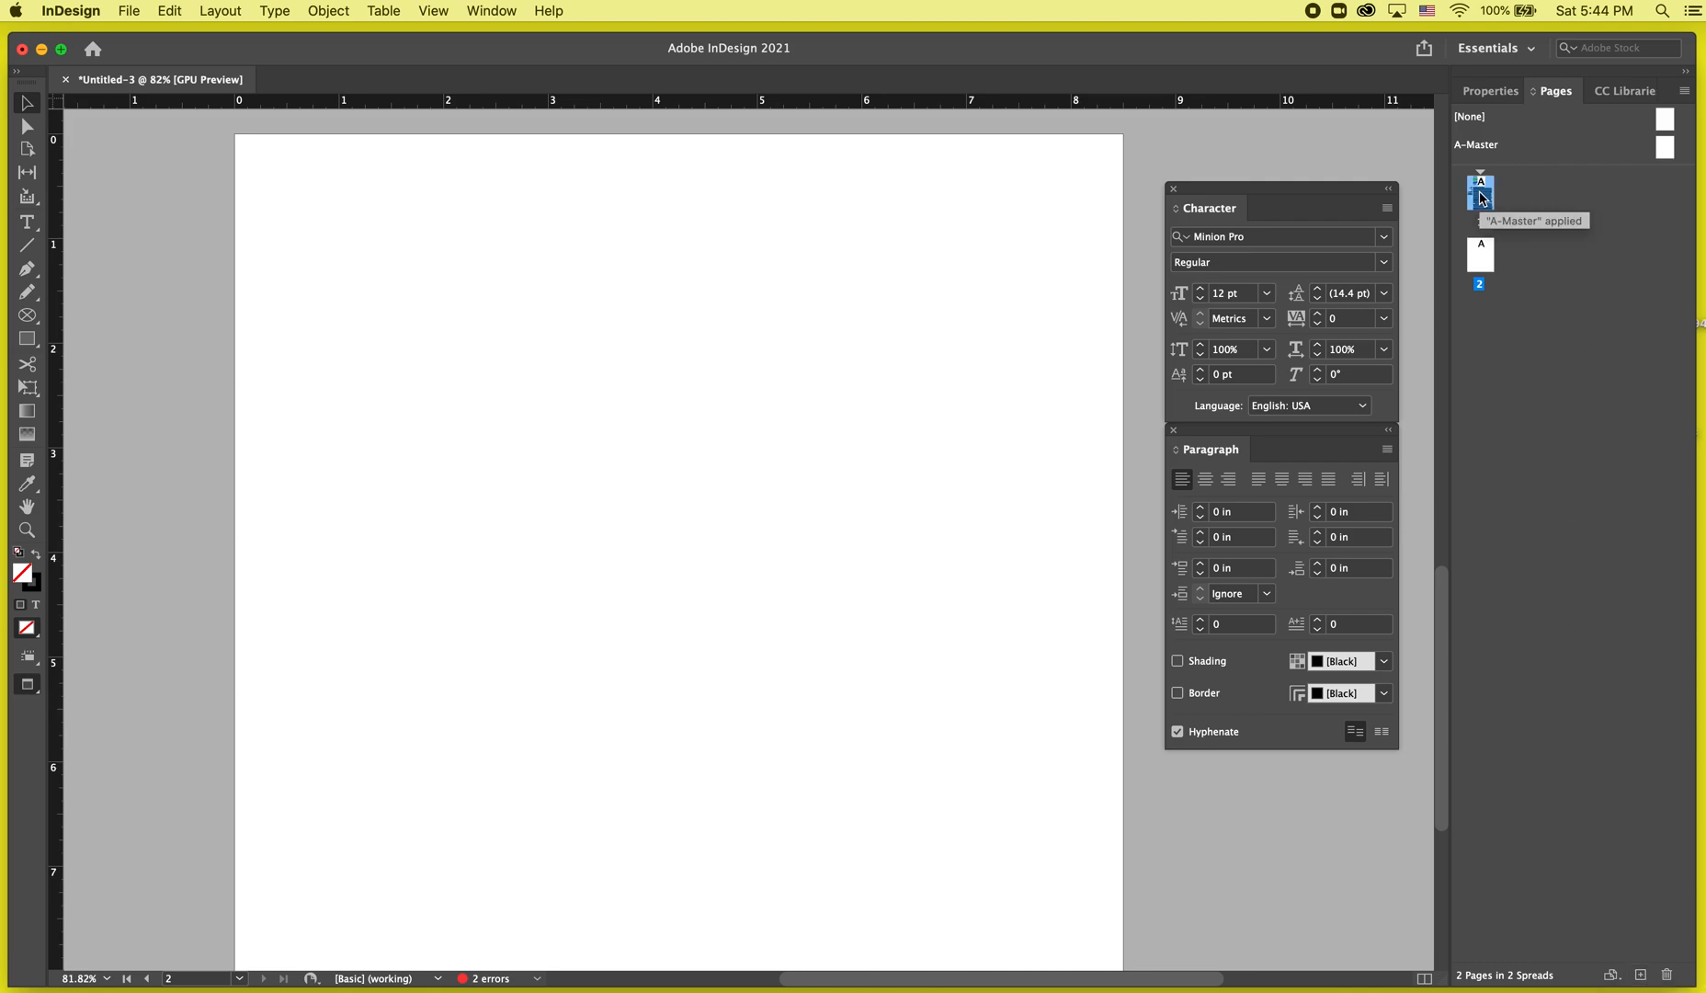
{"action": "left_click", "coordinate": [1487, 260]}
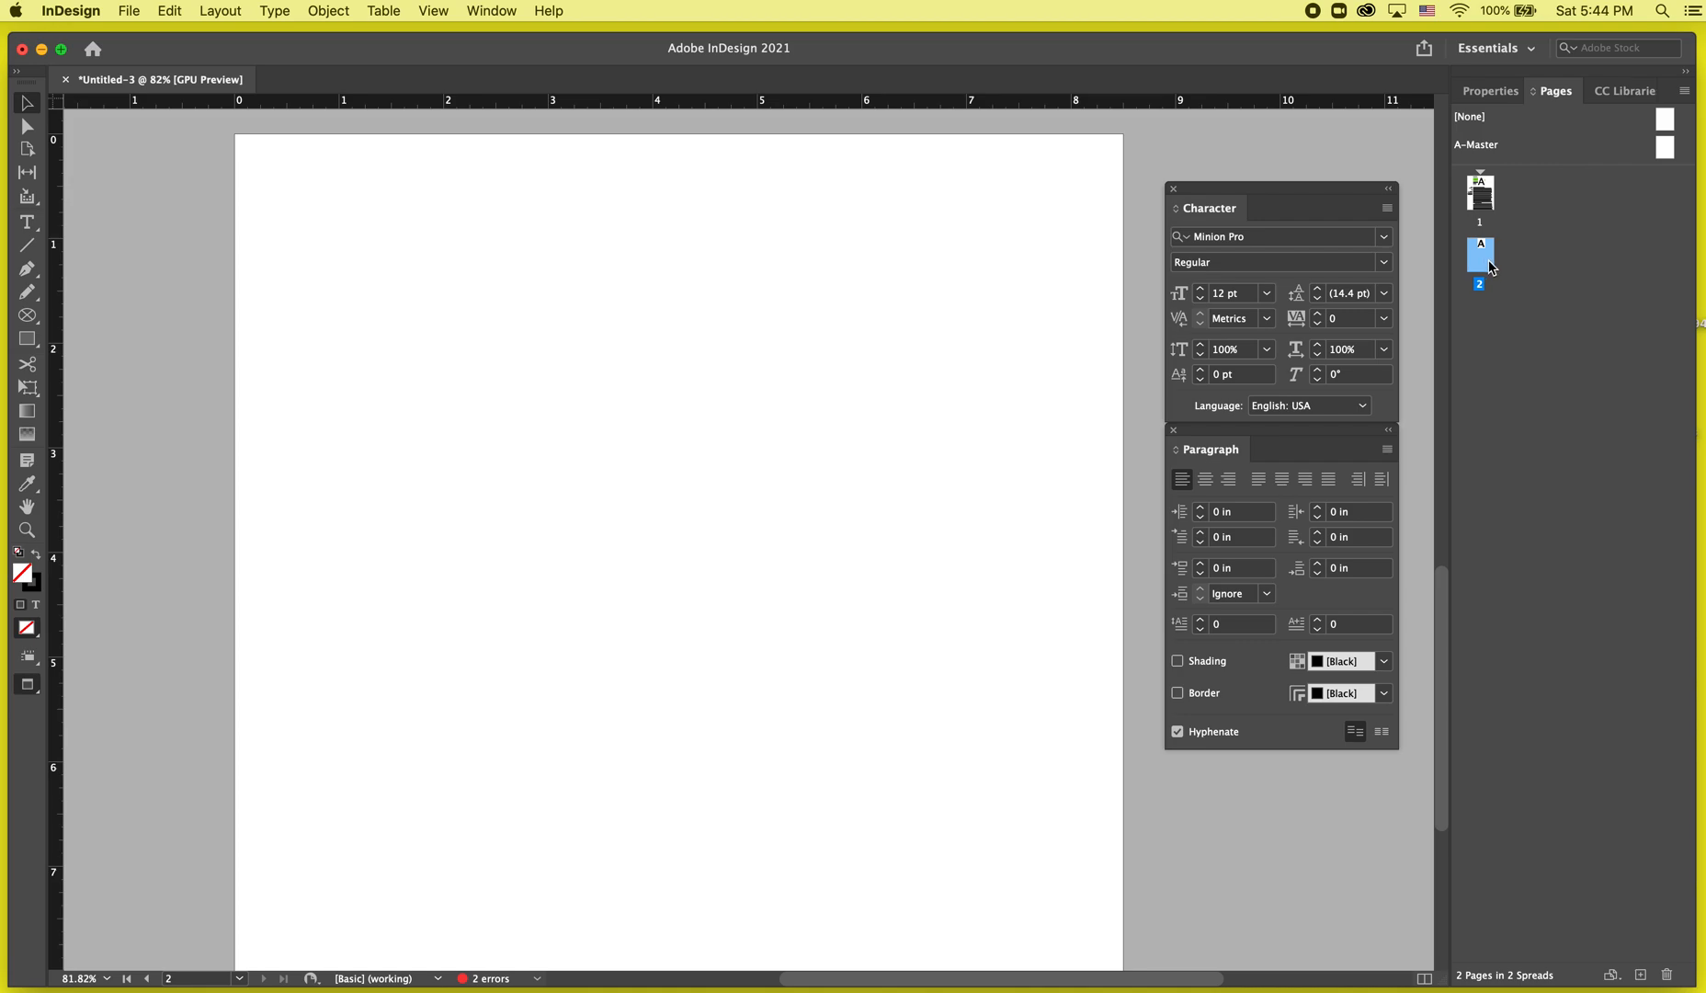
{"action": "double_click", "coordinate": [1488, 256]}
{"action": "left_click_drag", "start_coordinate": [1488, 255], "coordinate": [1527, 248]}
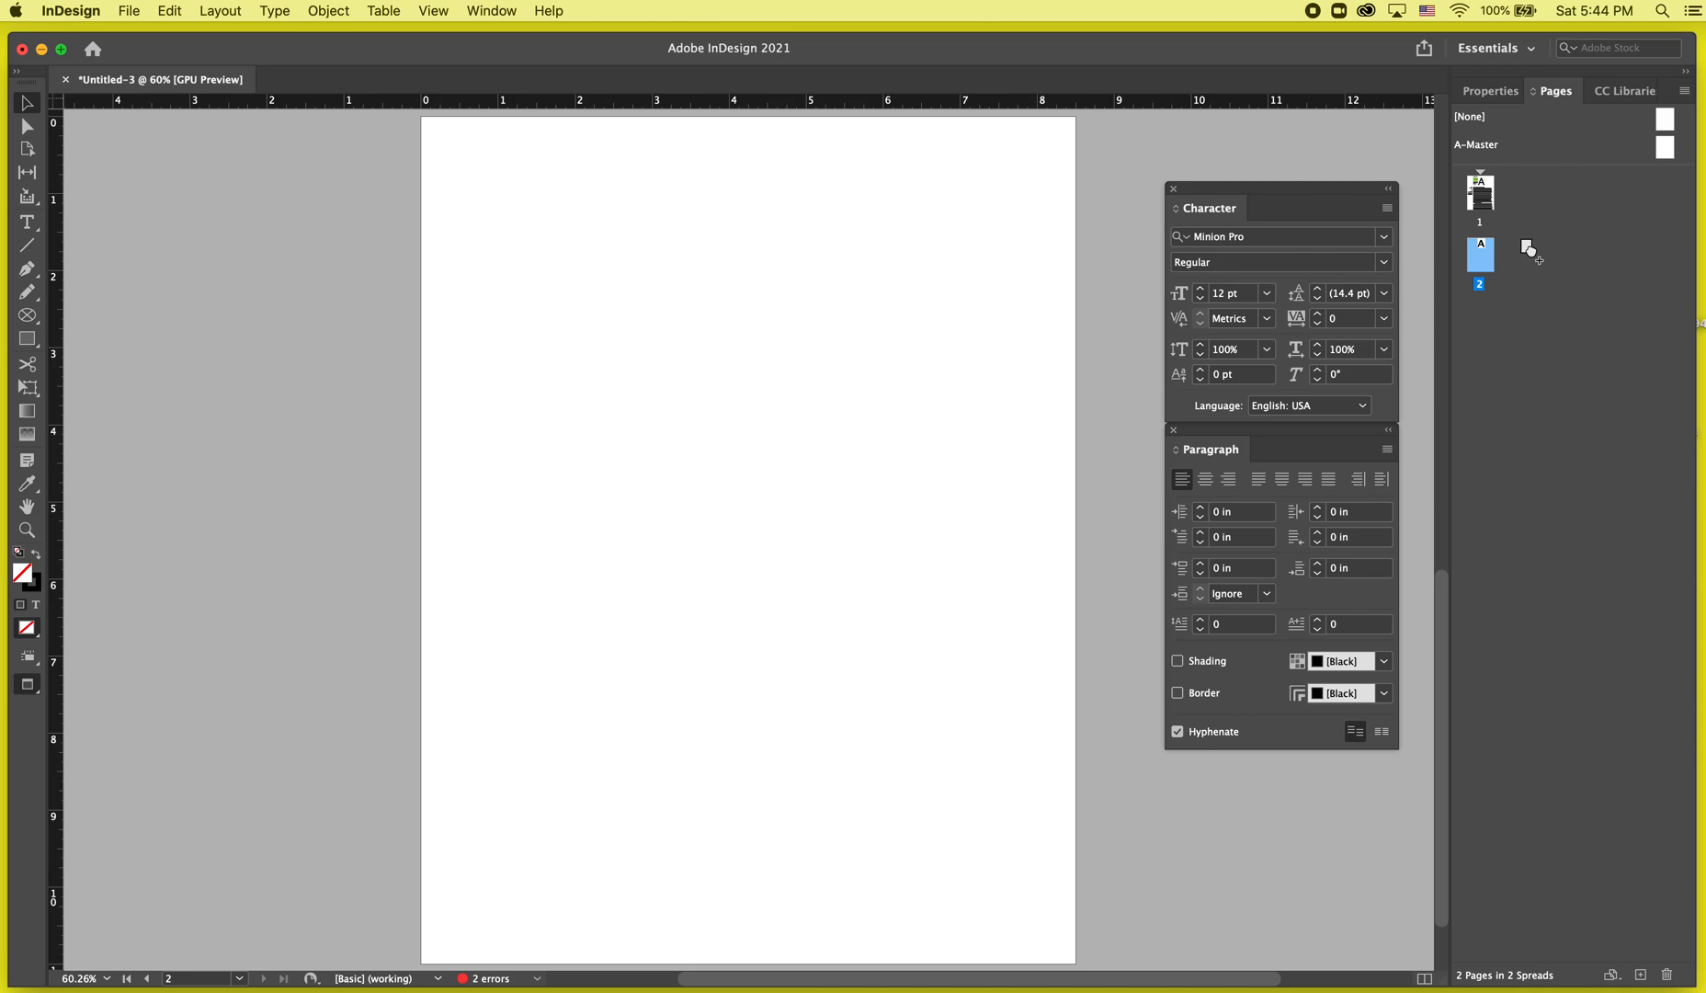
{"action": "left_click_drag", "start_coordinate": [1528, 248], "coordinate": [1529, 249]}
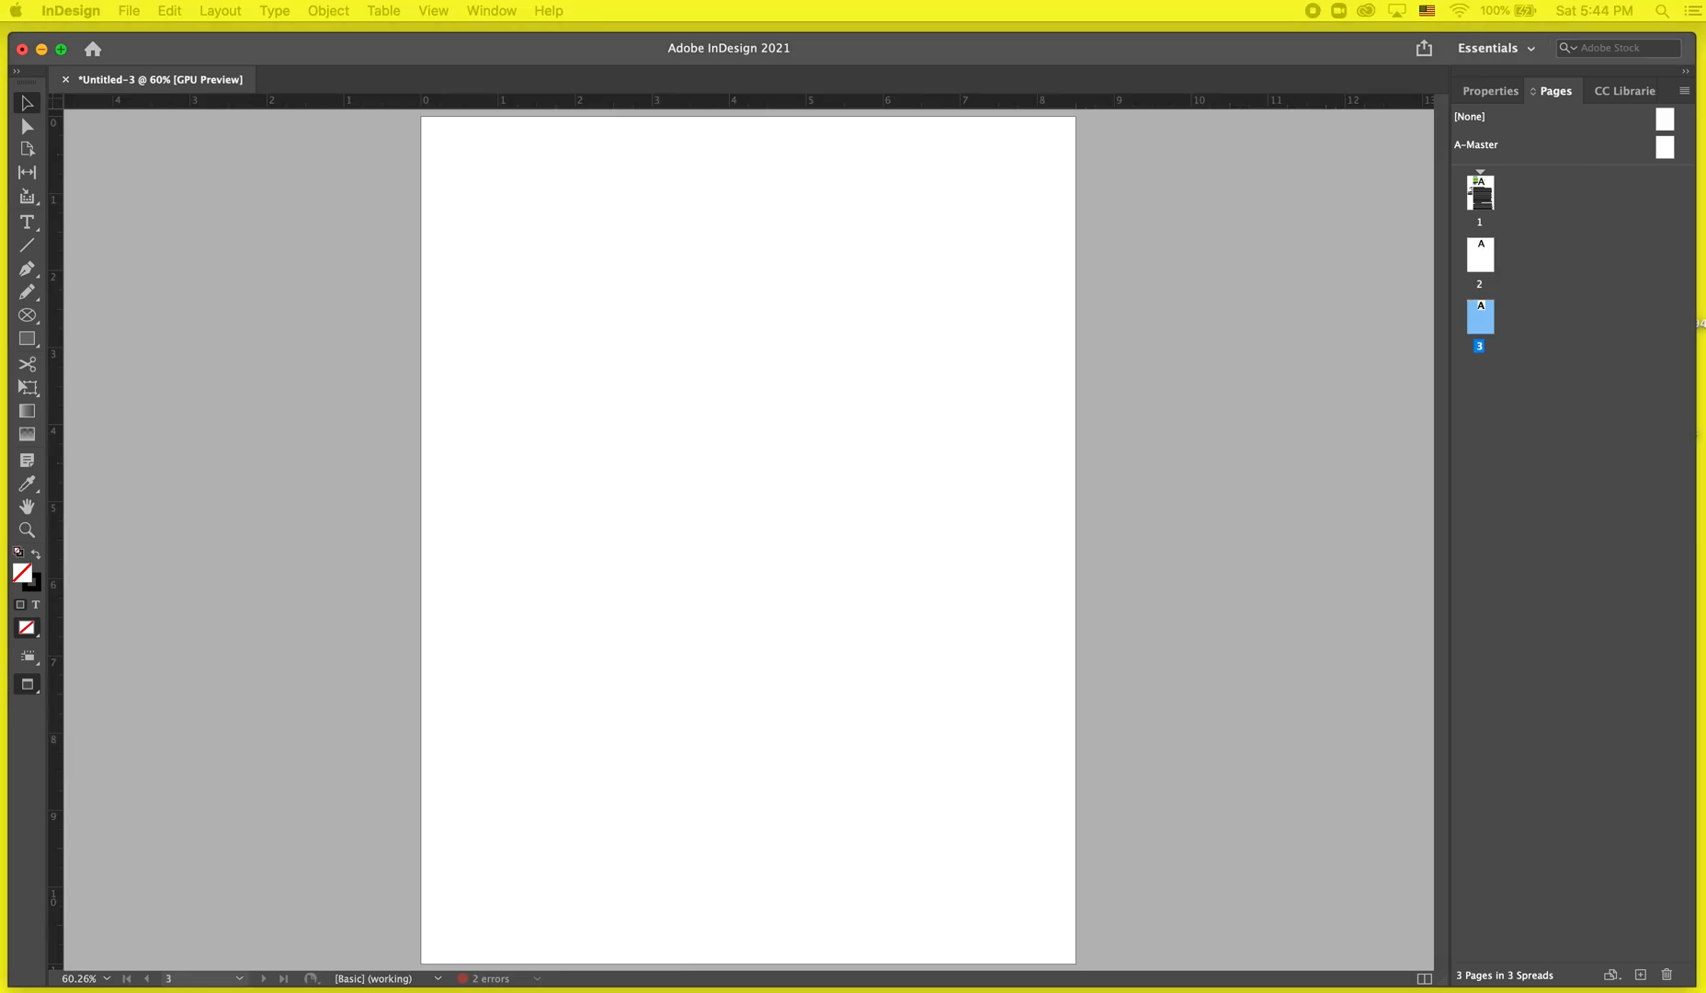
{"action": "left_click", "coordinate": [1386, 774]}
{"action": "left_click_drag", "start_coordinate": [1481, 310], "coordinate": [1555, 377]}
Duplicate the article page onto the end of the document as page 6.
{"action": "left_click", "coordinate": [1489, 204]}
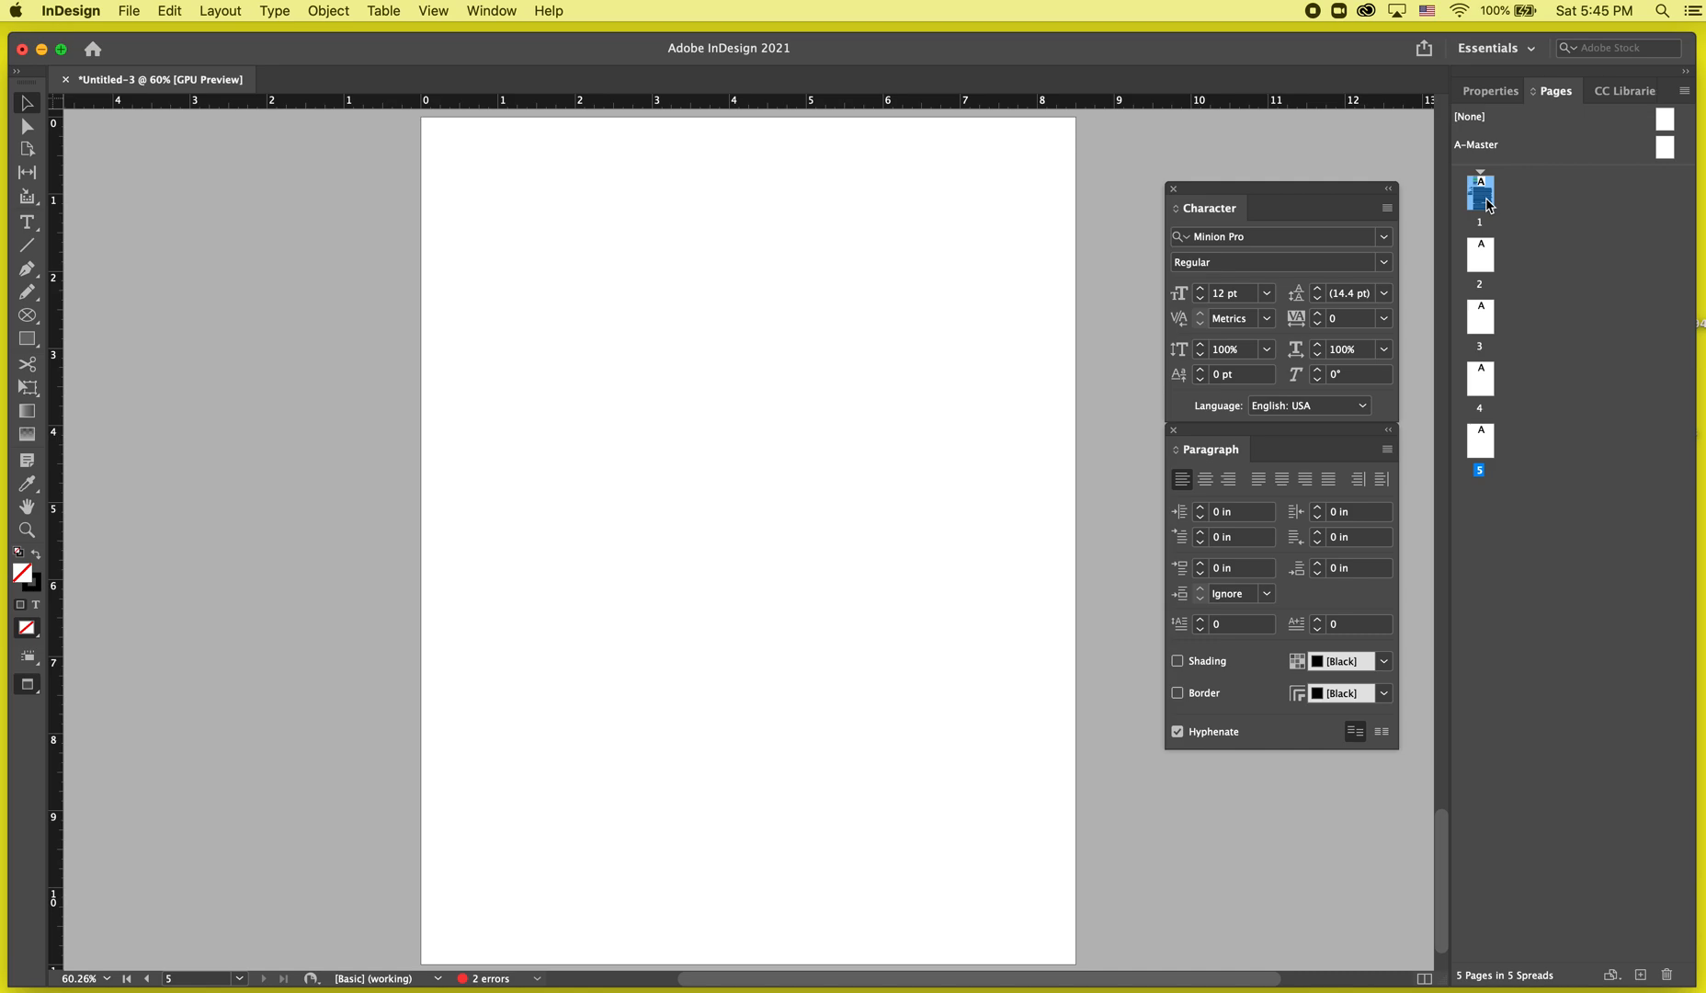
{"action": "mouse_move", "coordinate": [1489, 204]}
{"action": "left_mouse_down"}
{"action": "mouse_move", "coordinate": [1542, 178]}
{"action": "mouse_move", "coordinate": [1507, 213]}
{"action": "mouse_move", "coordinate": [1504, 190]}
{"action": "mouse_move", "coordinate": [1513, 201]}
{"action": "left_mouse_up"}
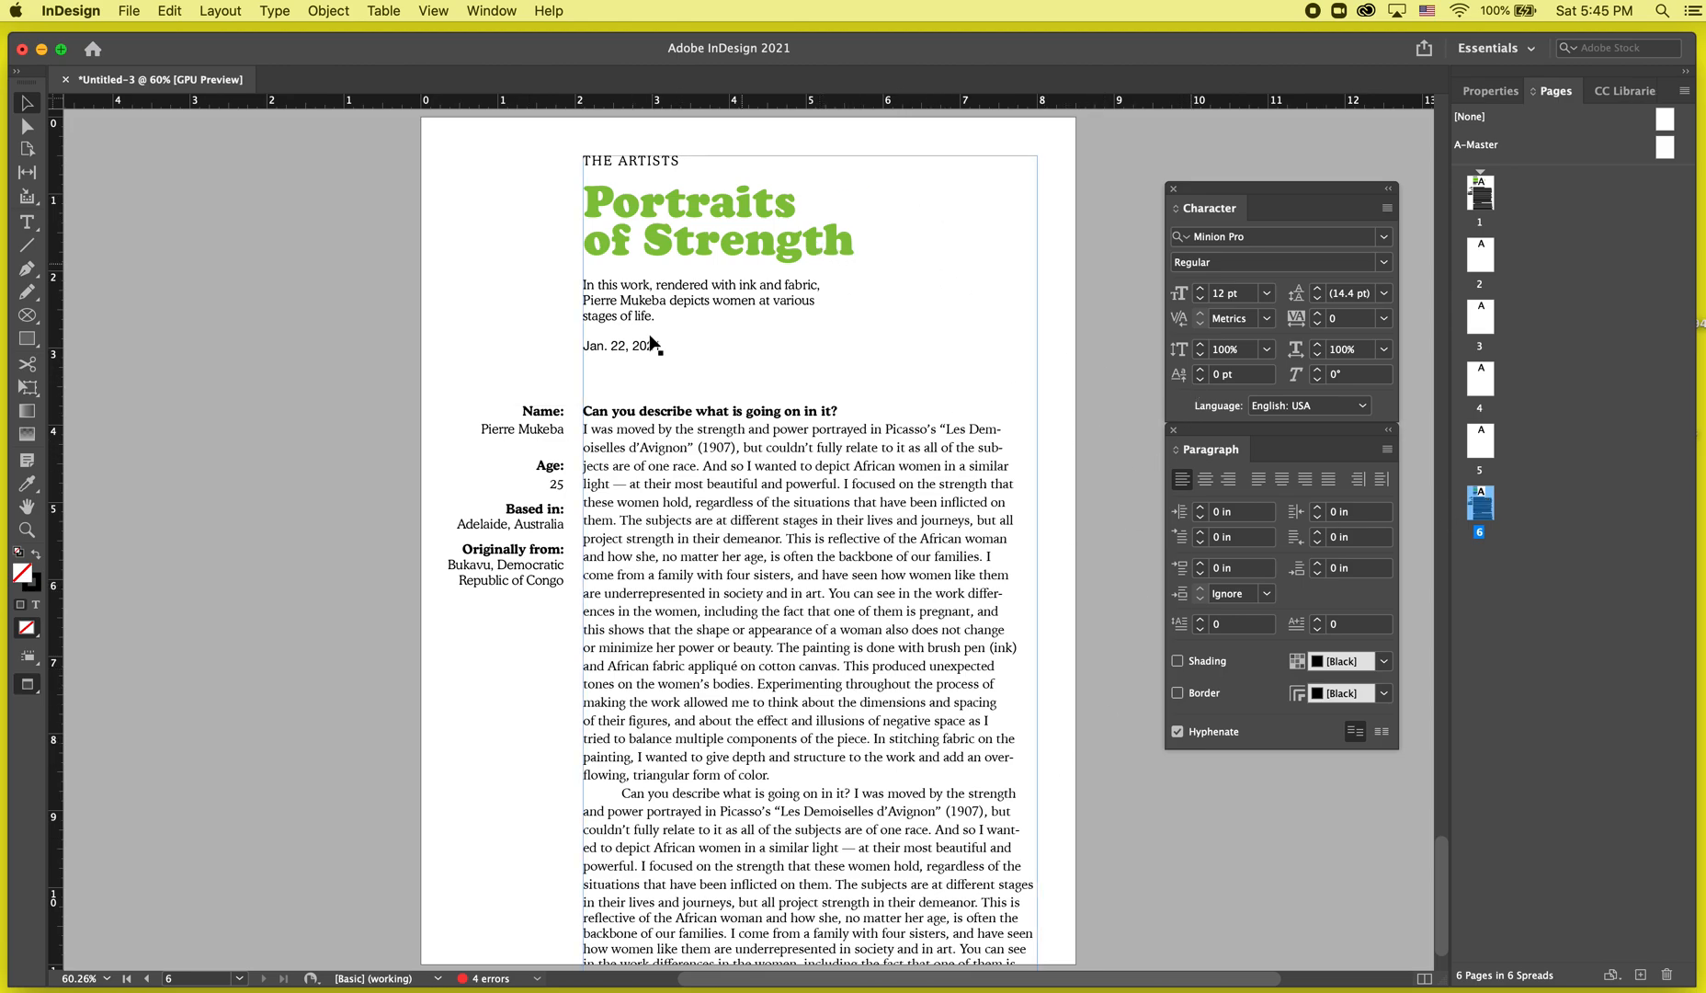
Move the sidebar frame on the duplicated article page lower, beside the middle of the body text.
{"action": "left_click_drag", "start_coordinate": [587, 439], "coordinate": [590, 685]}
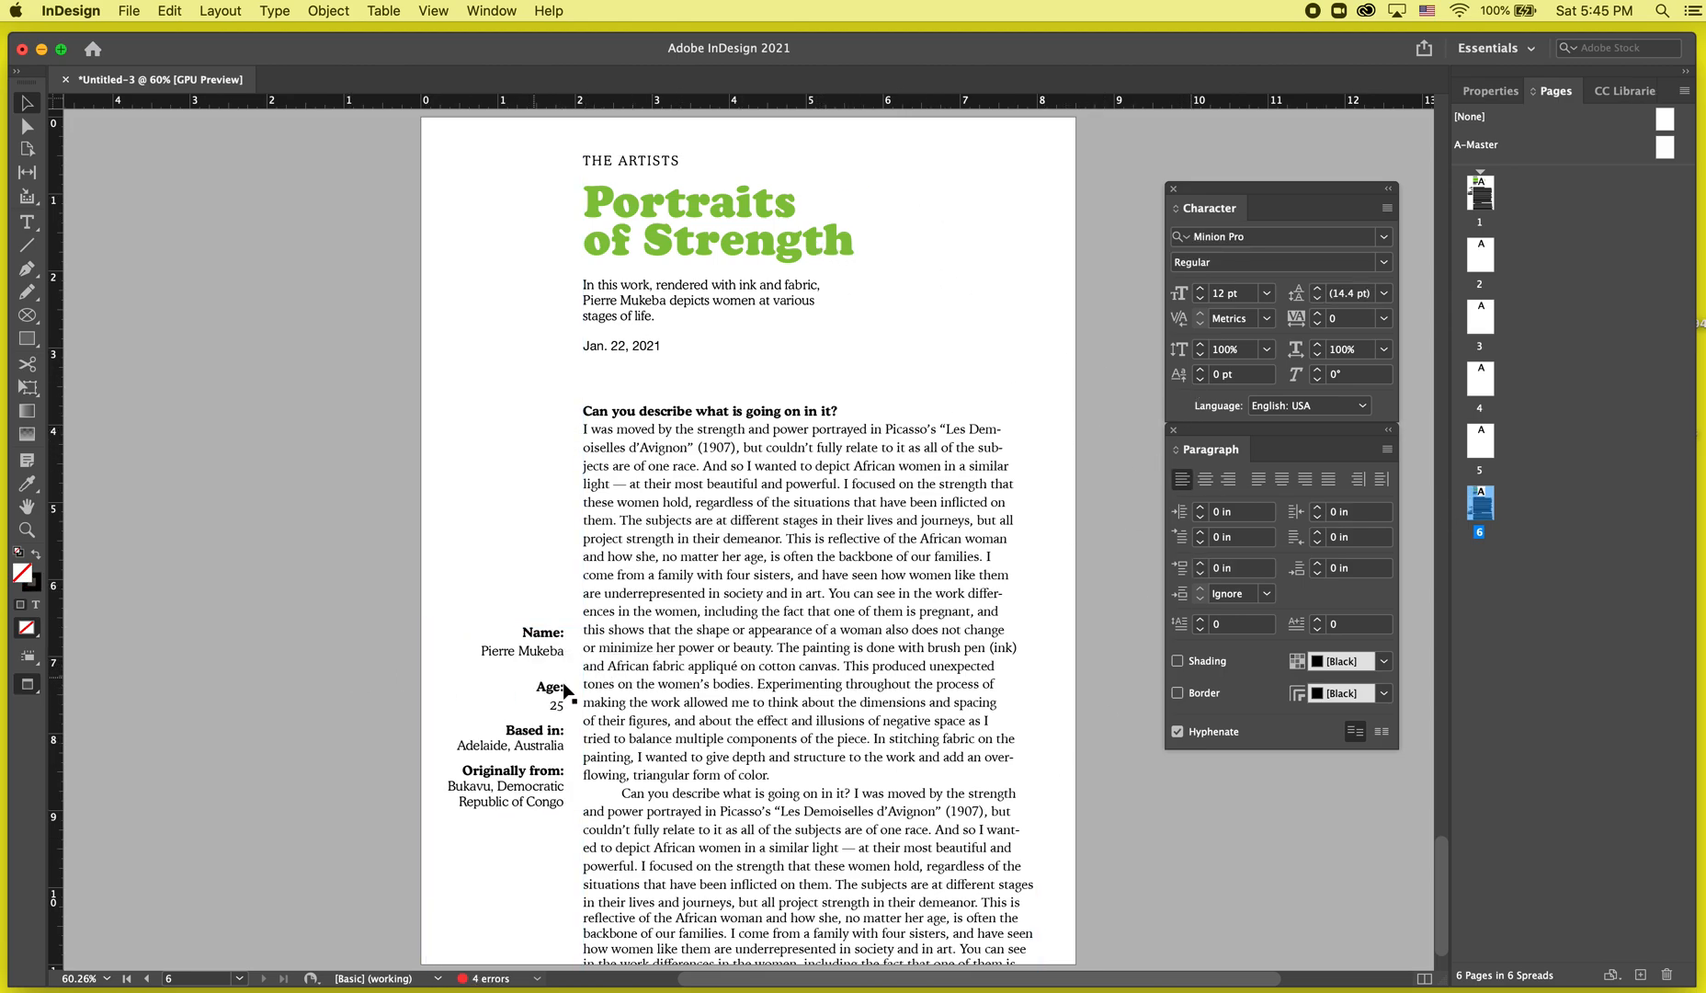
{"action": "left_click", "coordinate": [310, 800]}
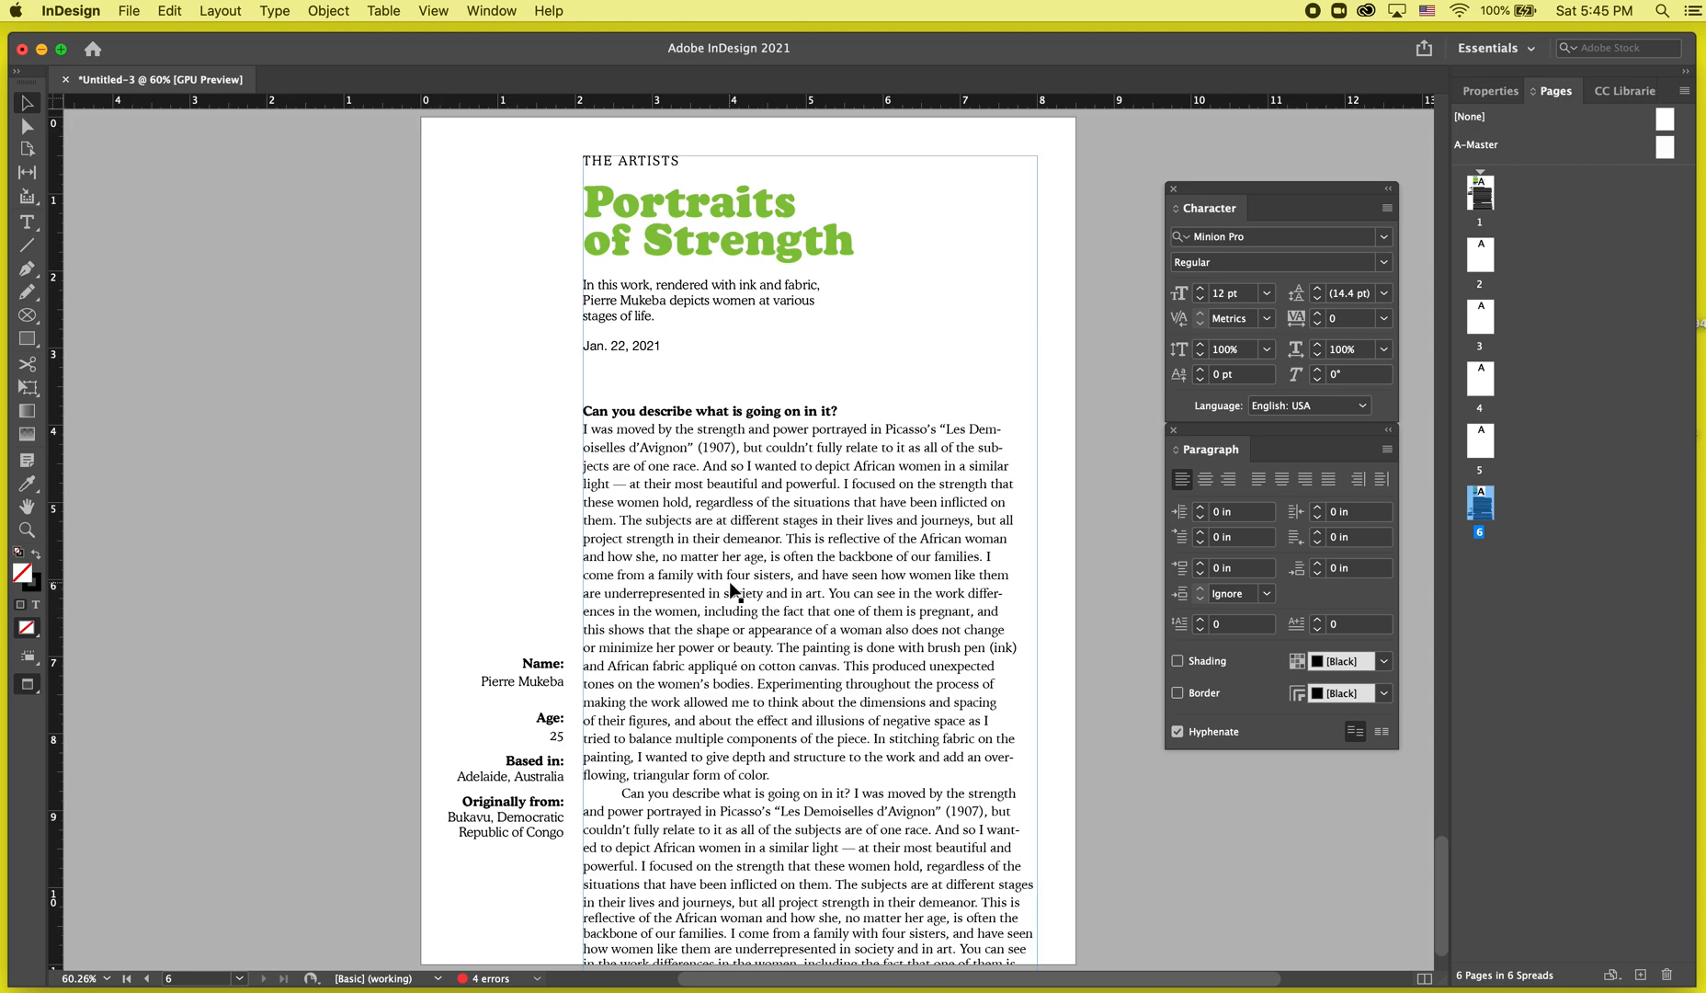
{"action": "scroll", "coordinate": [734, 592], "scroll_direction": "up", "scroll_amount": 1}
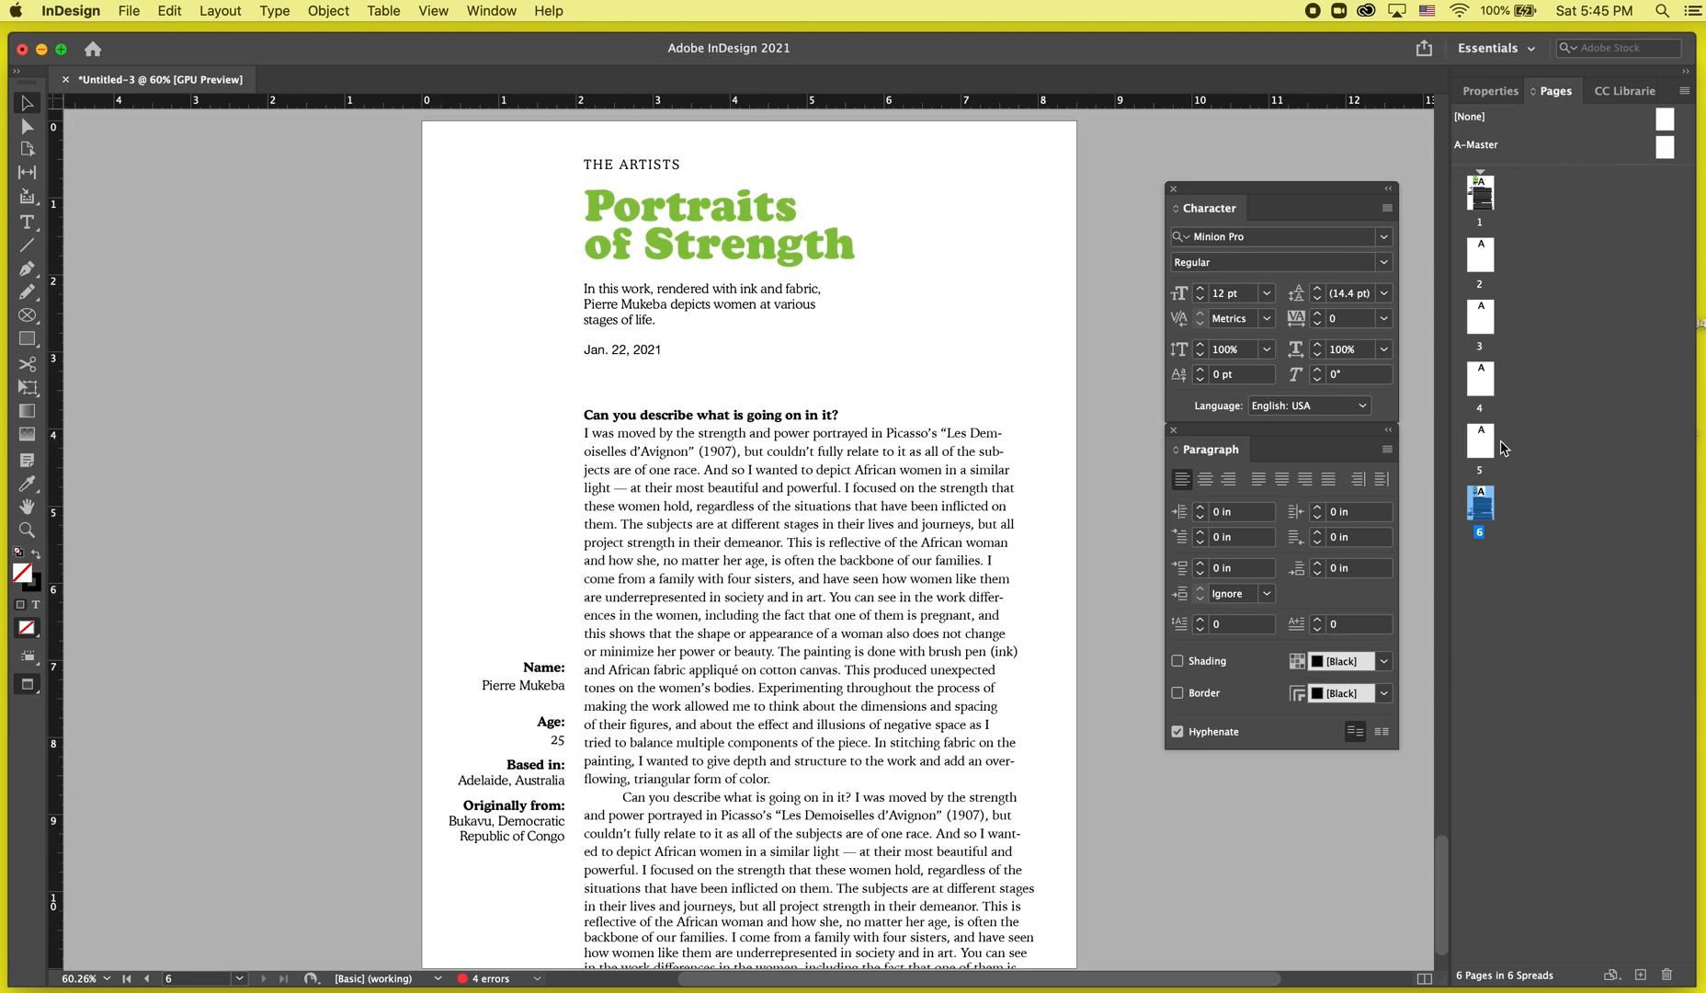
Try to move page 1 down the page list, and undo the move.
{"action": "left_click_drag", "start_coordinate": [1497, 193], "coordinate": [1516, 276]}
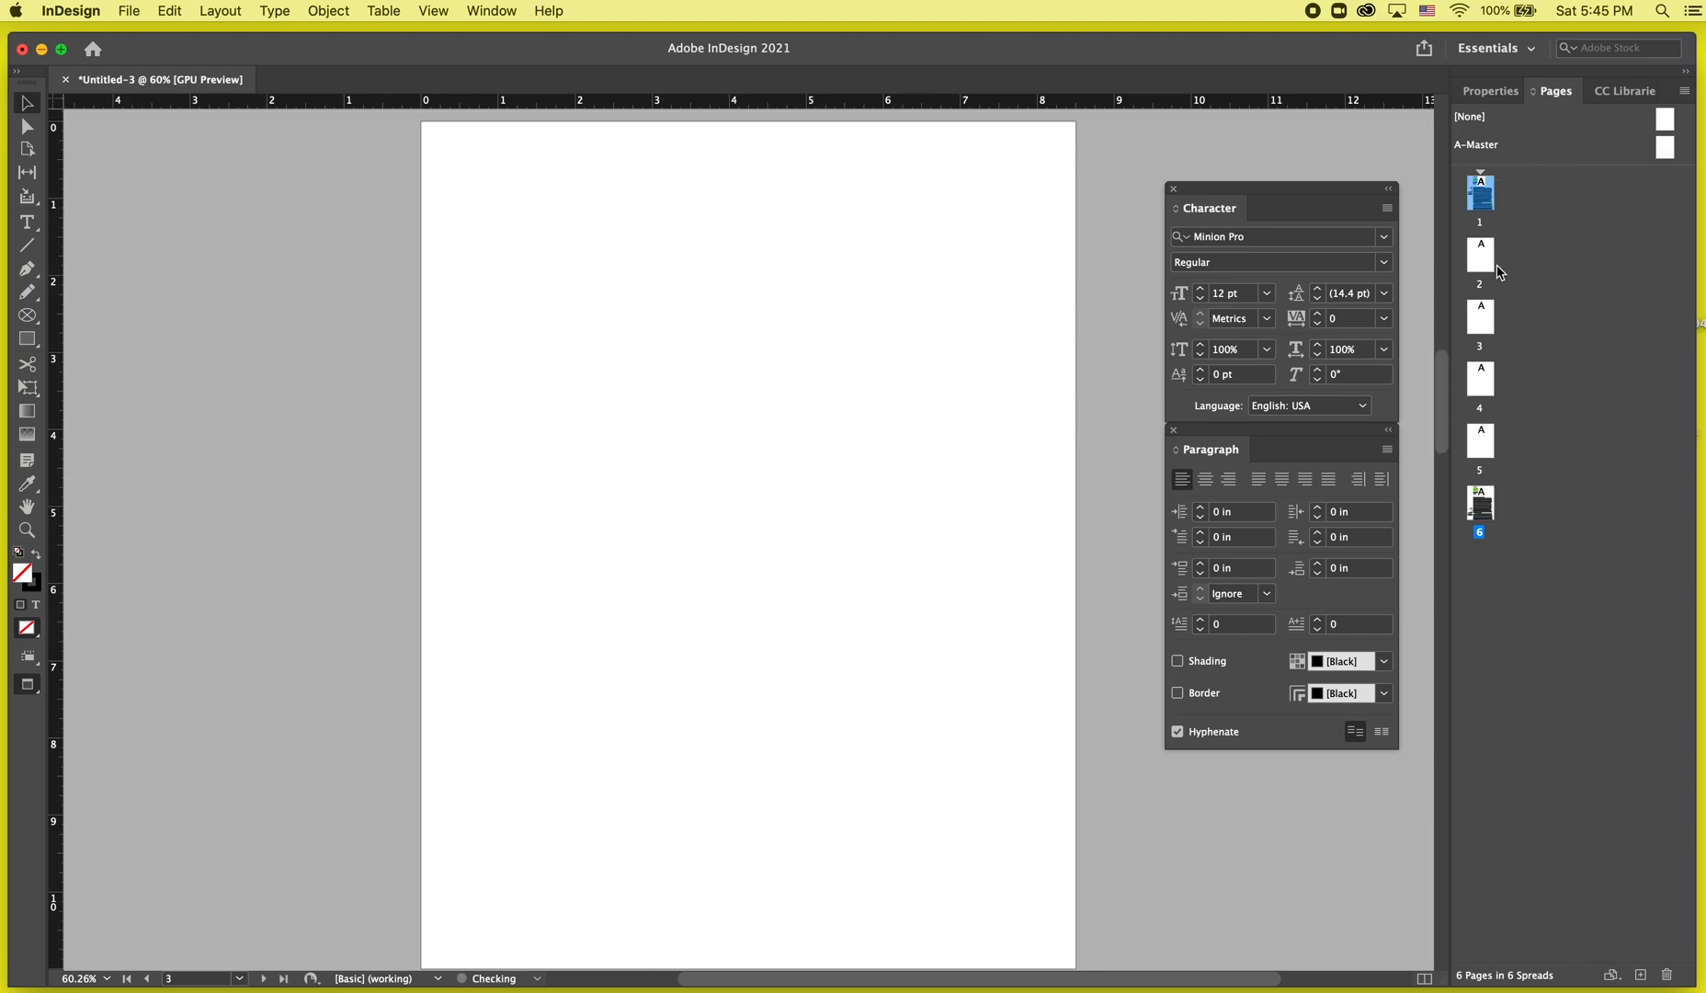
{"action": "key", "text": "super+z"}
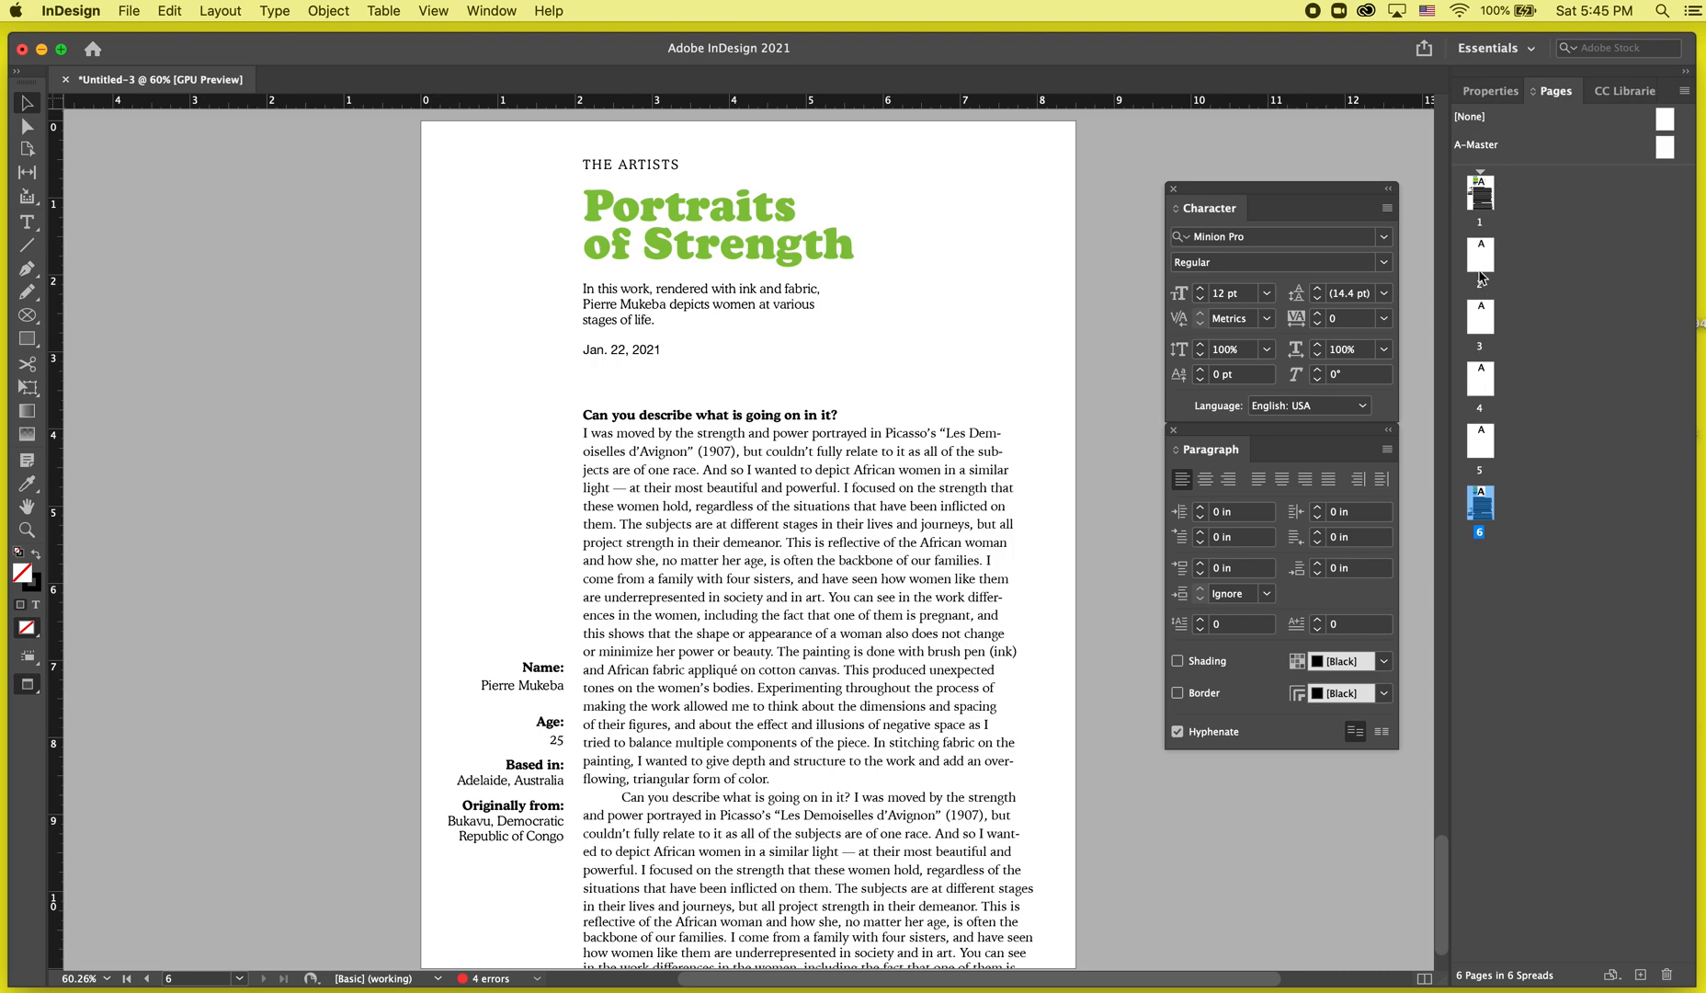
Duplicate the article page 1 as a new page 2, undoing an extra duplicate.
{"action": "left_click", "coordinate": [1490, 200]}
{"action": "mouse_move", "coordinate": [1493, 204]}
{"action": "left_mouse_down"}
{"action": "mouse_move", "coordinate": [1533, 193]}
{"action": "mouse_move", "coordinate": [1489, 195]}
{"action": "mouse_move", "coordinate": [1521, 194]}
{"action": "mouse_move", "coordinate": [1500, 191]}
{"action": "mouse_move", "coordinate": [1443, 287]}
{"action": "mouse_move", "coordinate": [1505, 195]}
{"action": "left_mouse_up"}
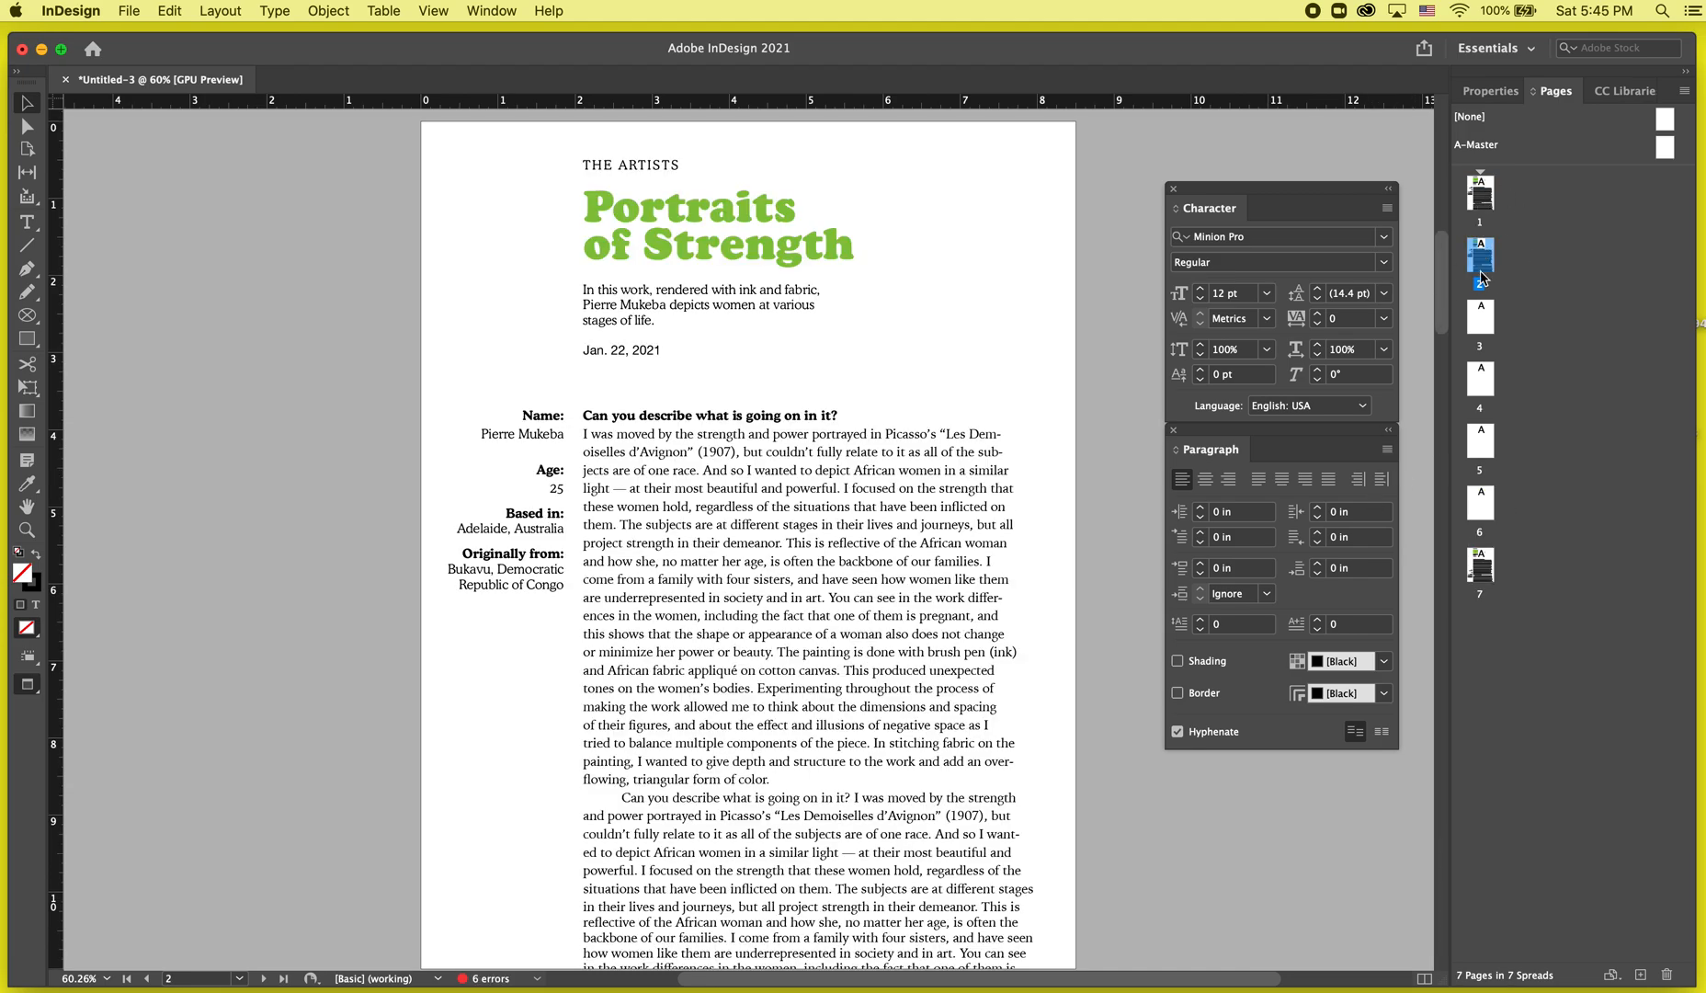
{"action": "left_click", "coordinate": [1489, 202]}
{"action": "left_click_drag", "start_coordinate": [1483, 195], "coordinate": [1514, 195]}
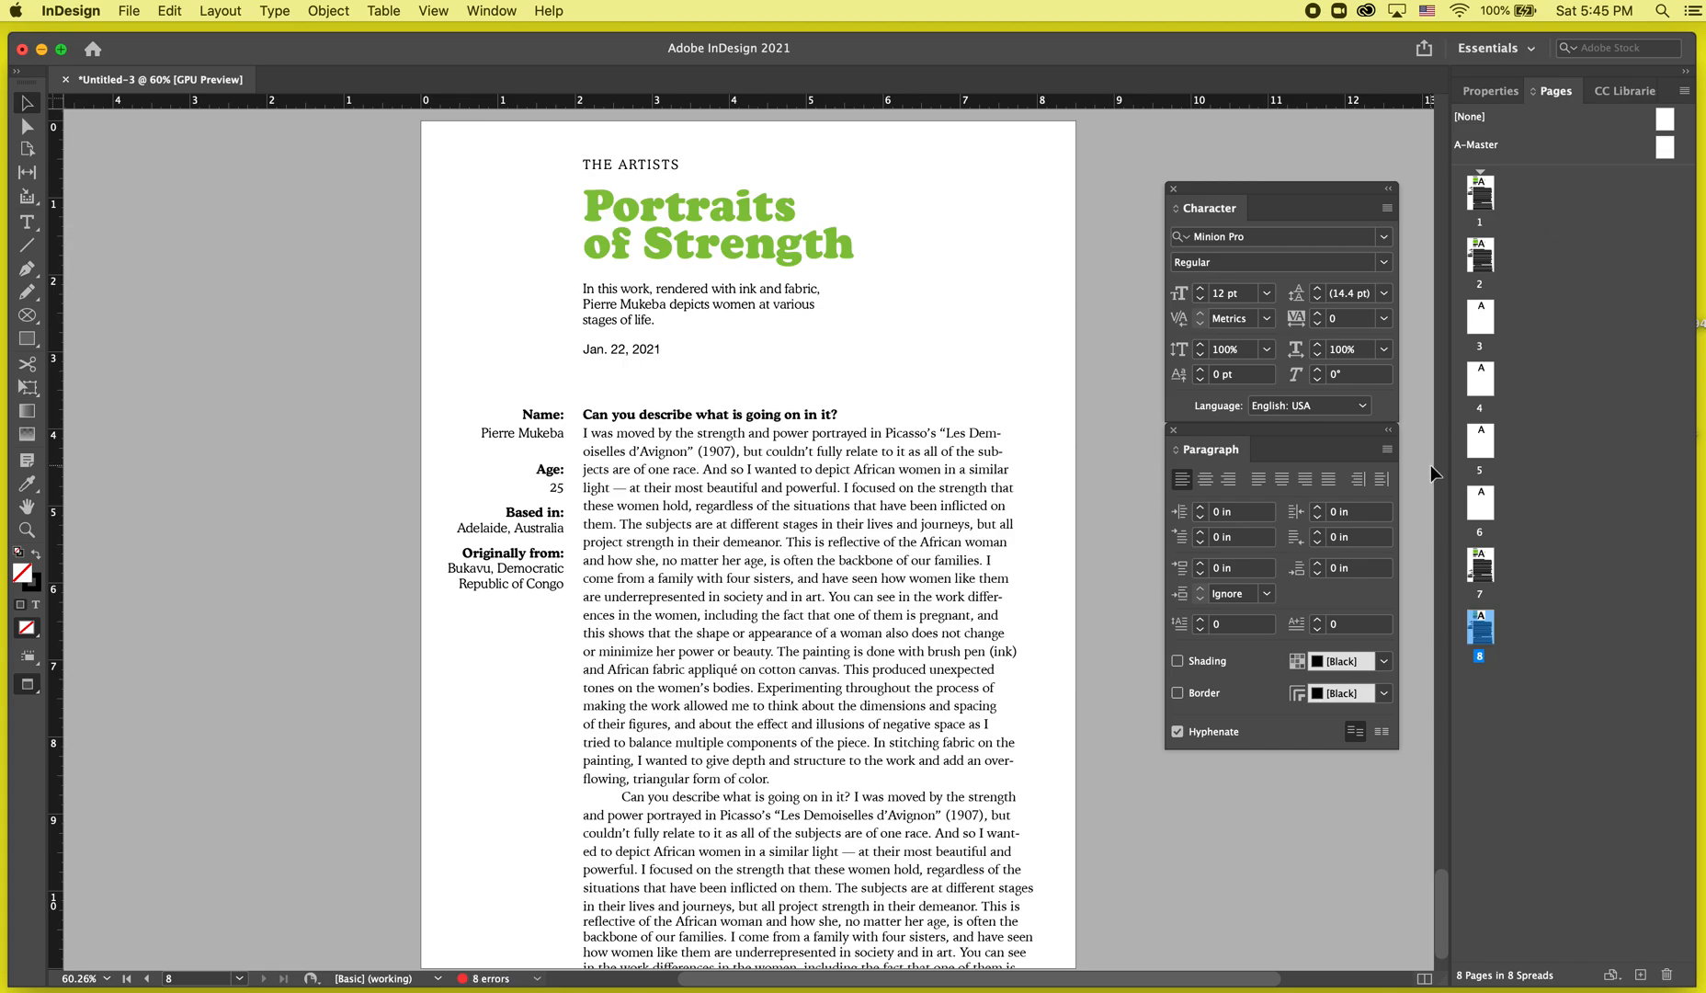
{"action": "key", "text": "super+z"}
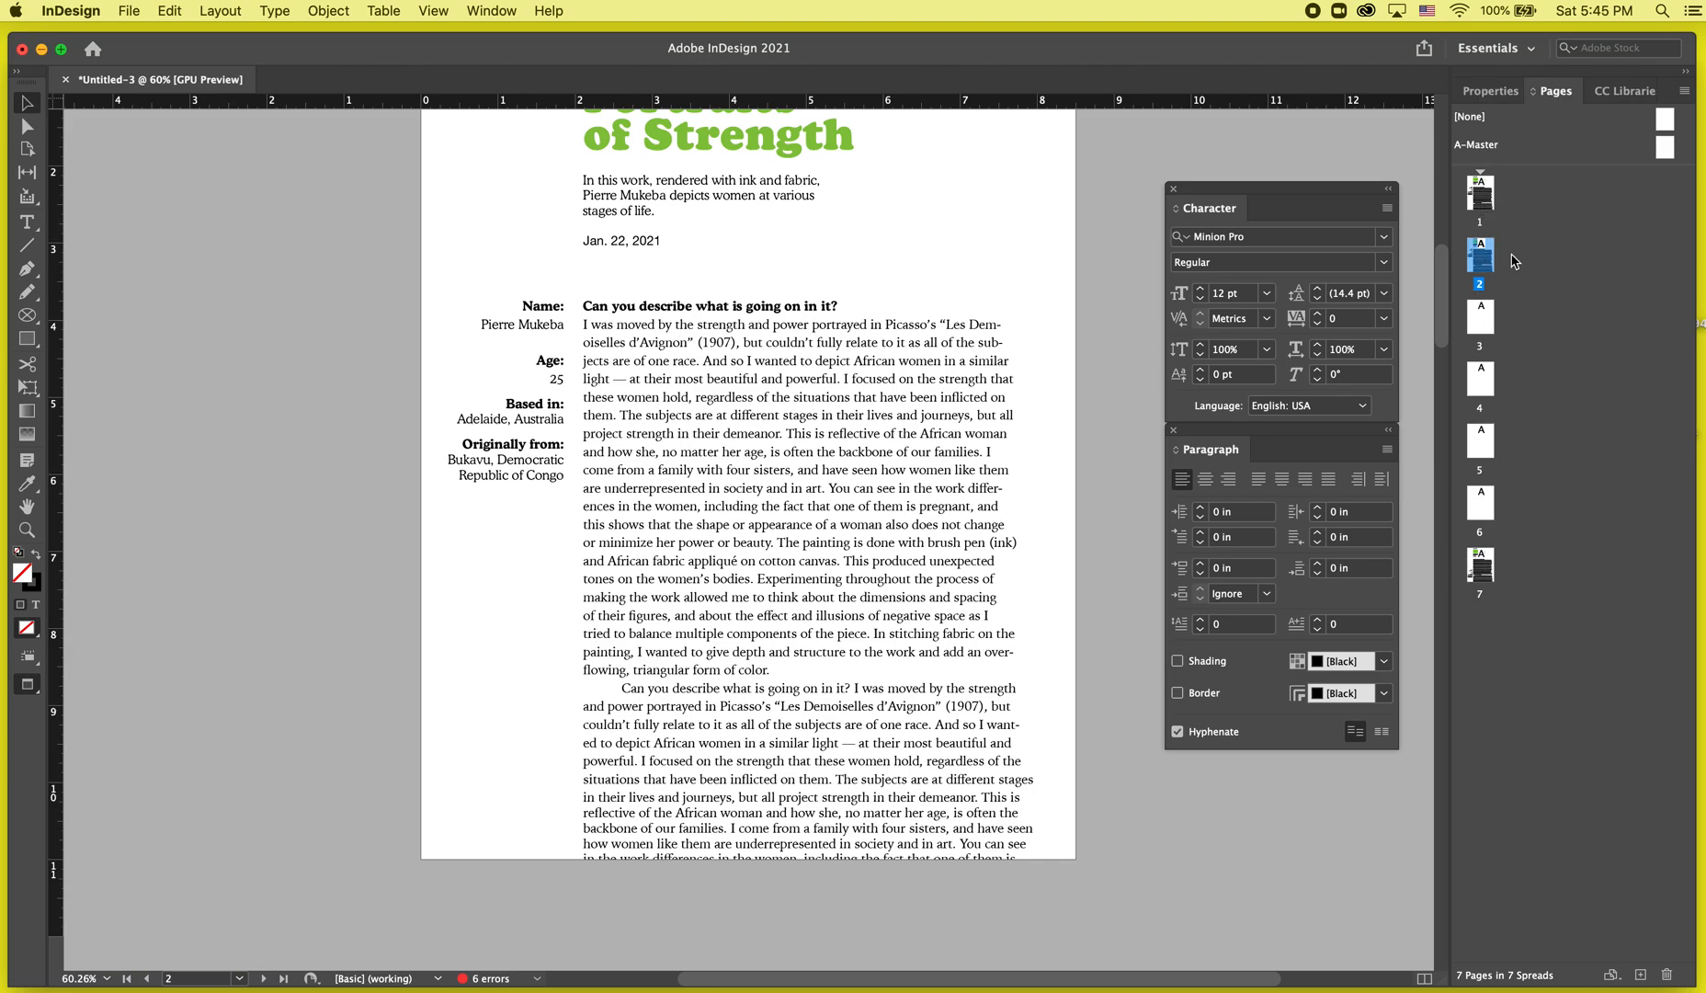
Move the last article page up to become page 3 and go to page 4.
{"action": "left_click", "coordinate": [1486, 569]}
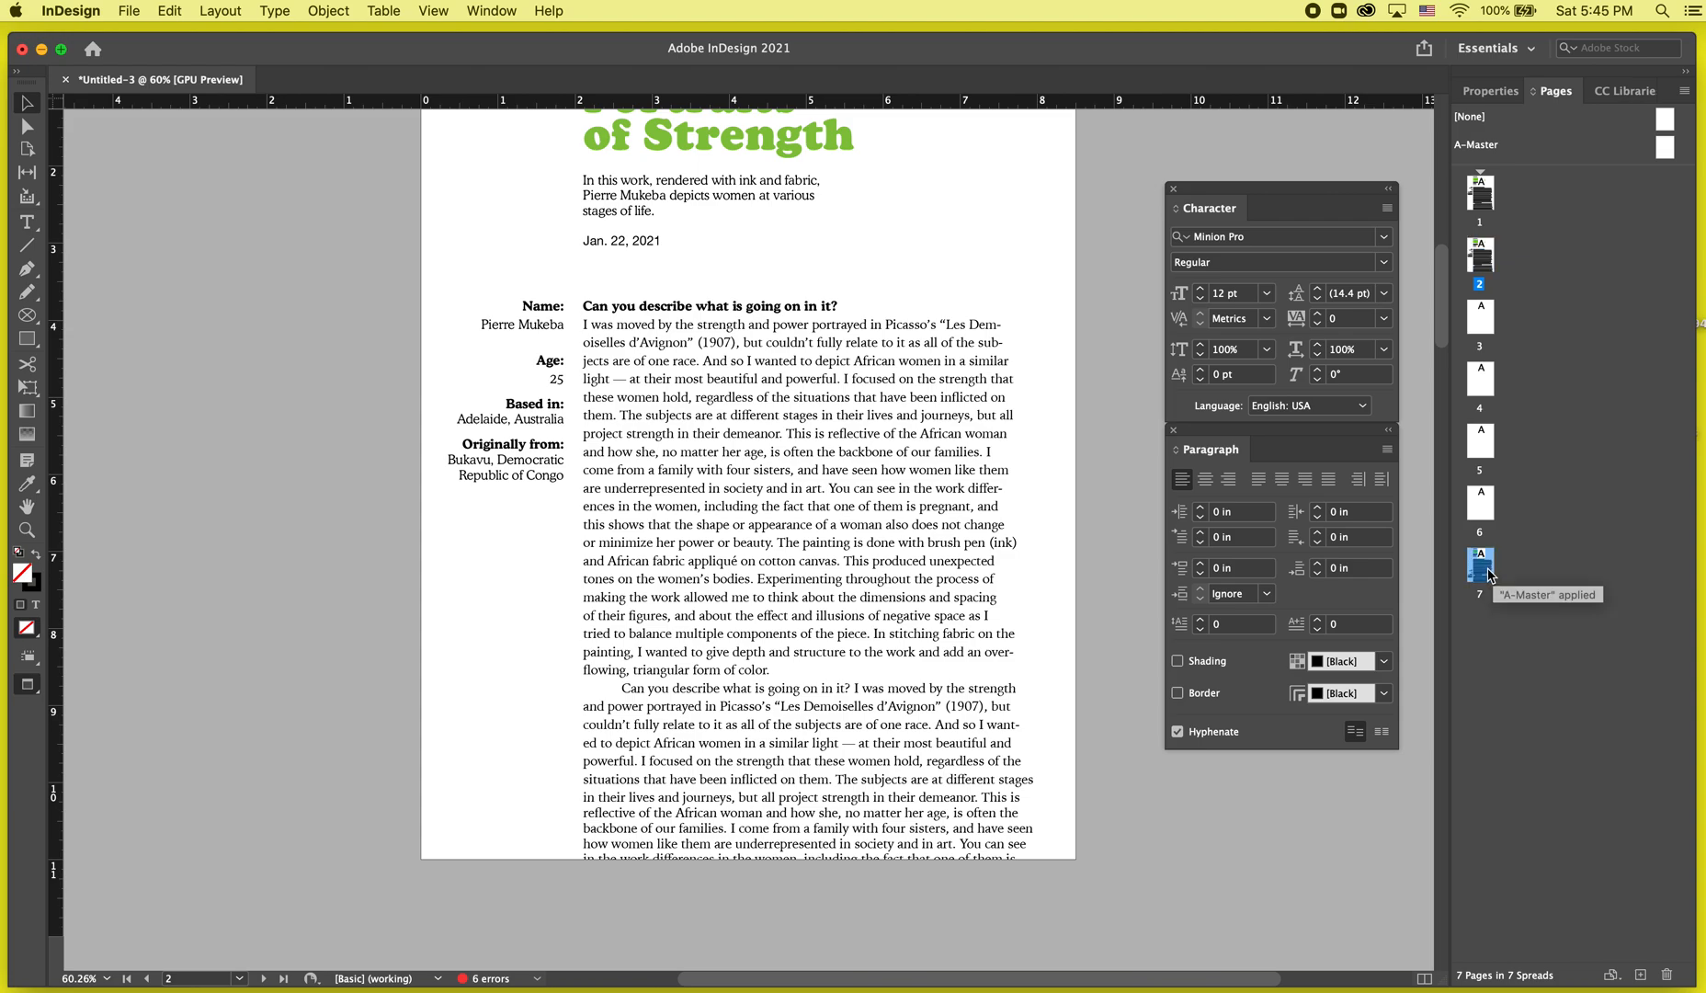
{"action": "left_click_drag", "start_coordinate": [1493, 575], "coordinate": [1506, 272]}
{"action": "double_click", "coordinate": [1480, 379]}
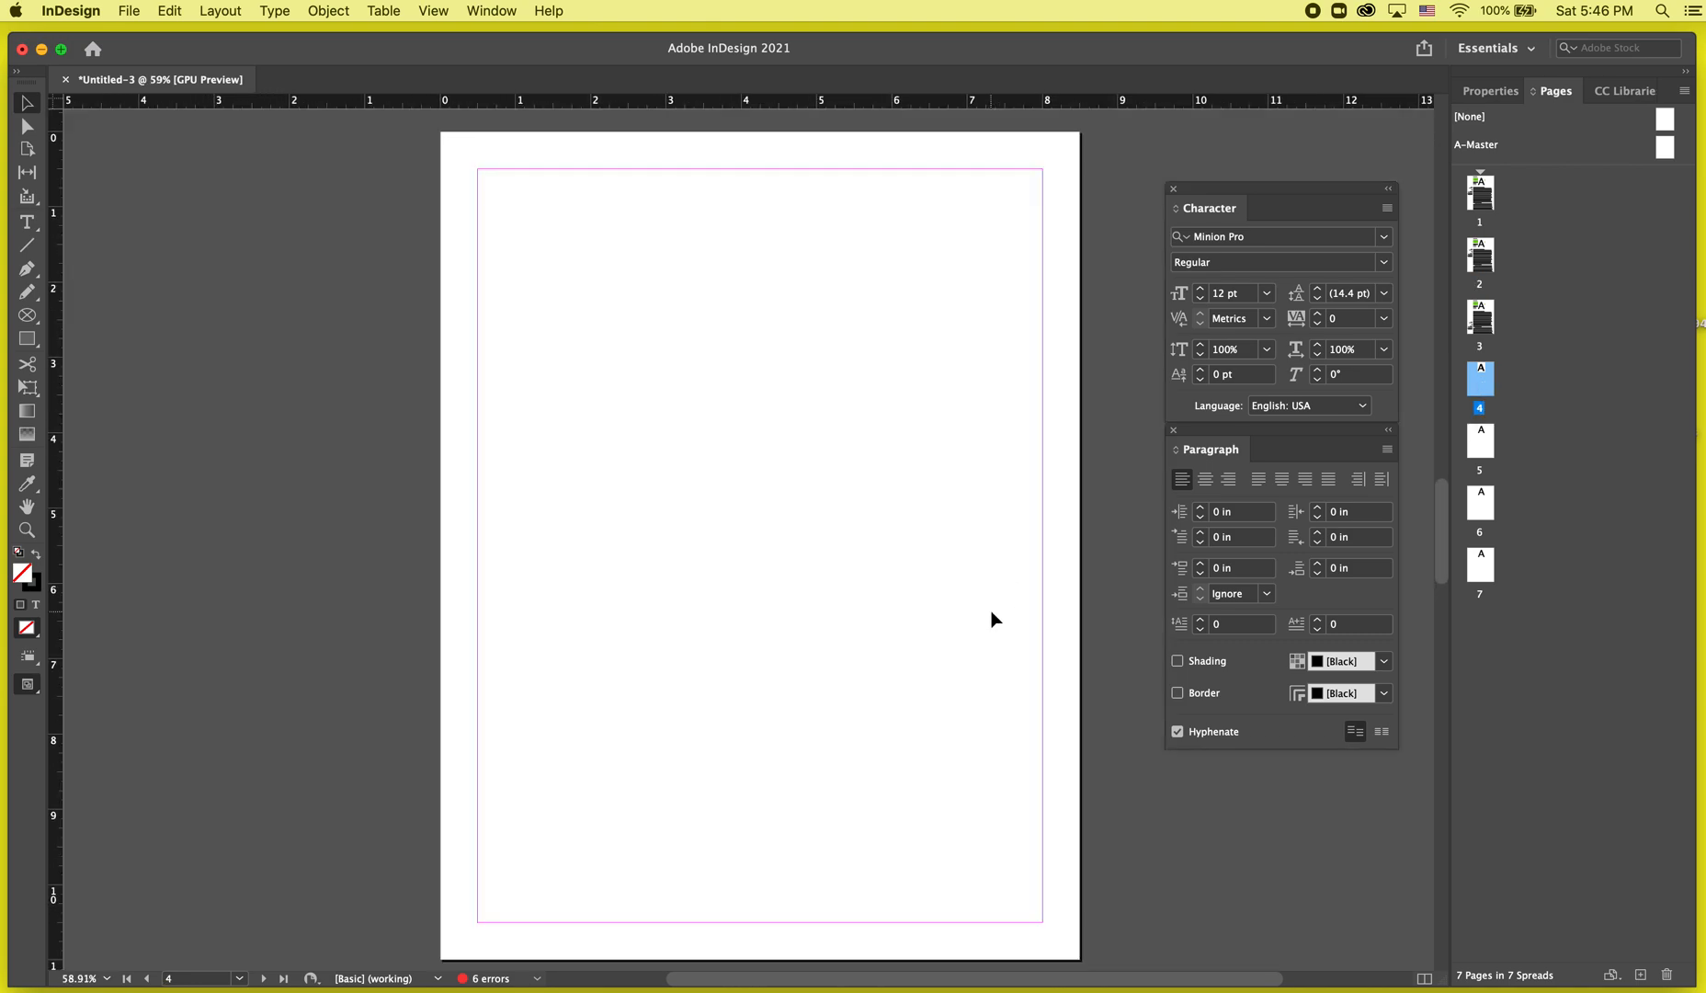
{"action": "scroll", "coordinate": [991, 619], "scroll_direction": "up", "scroll_amount": 20}
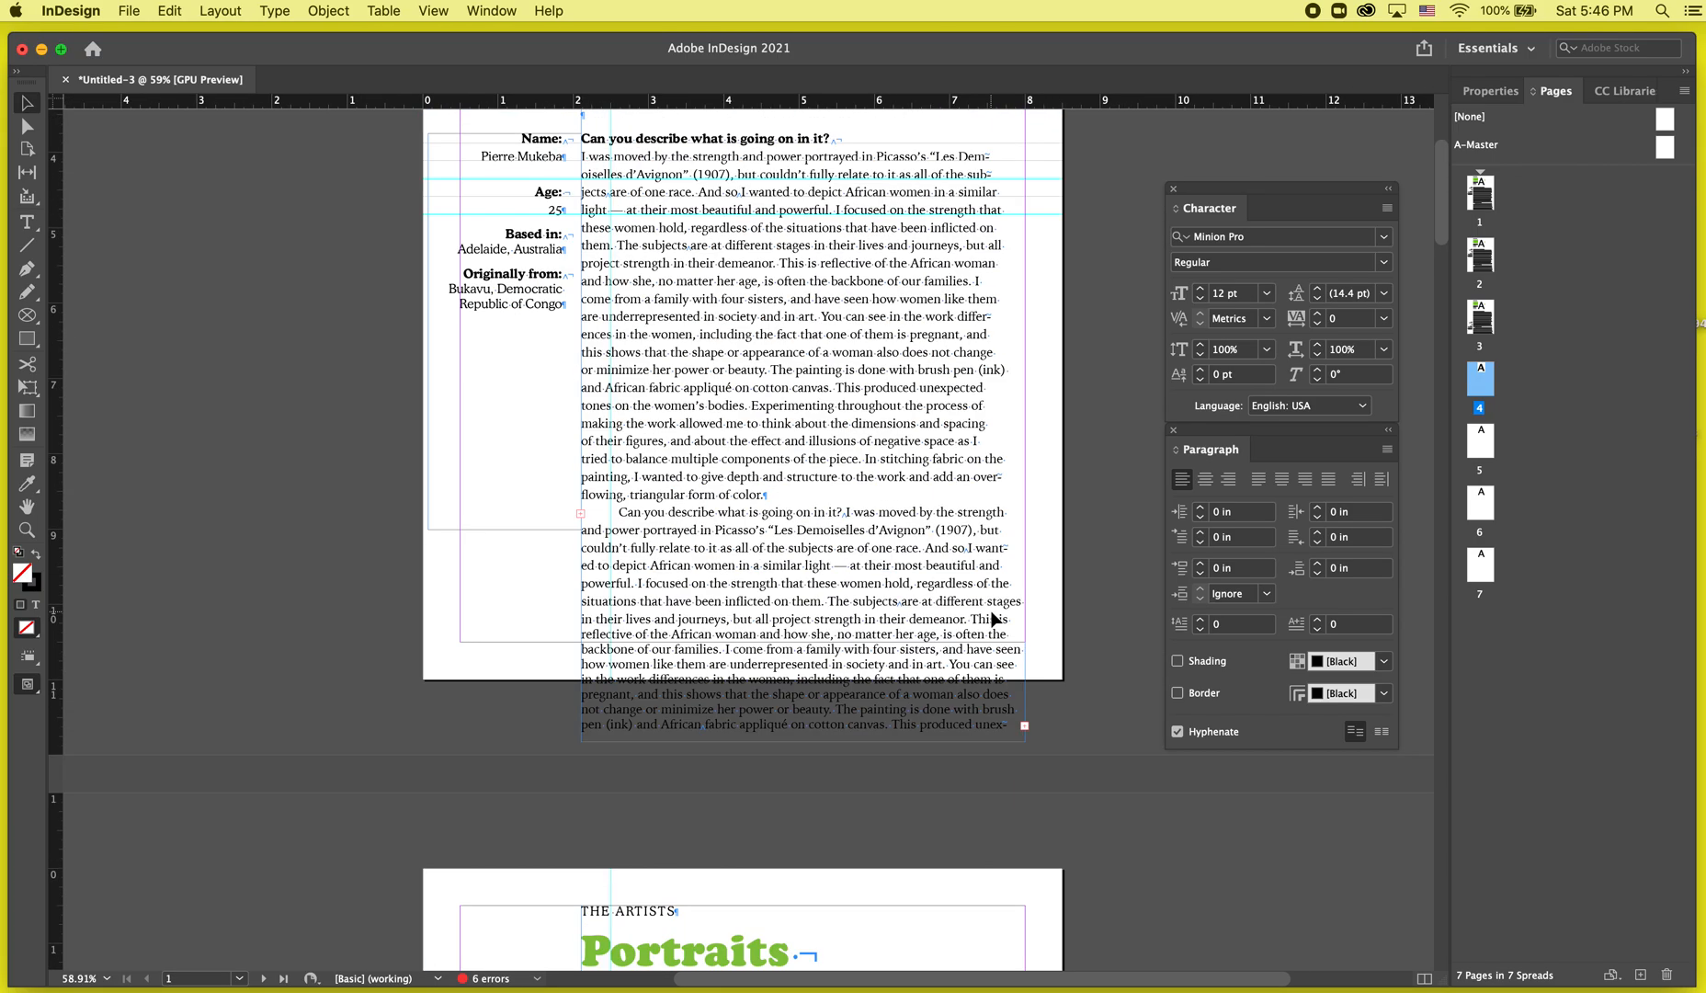
{"action": "scroll", "coordinate": [991, 618], "scroll_direction": "down", "scroll_amount": 20}
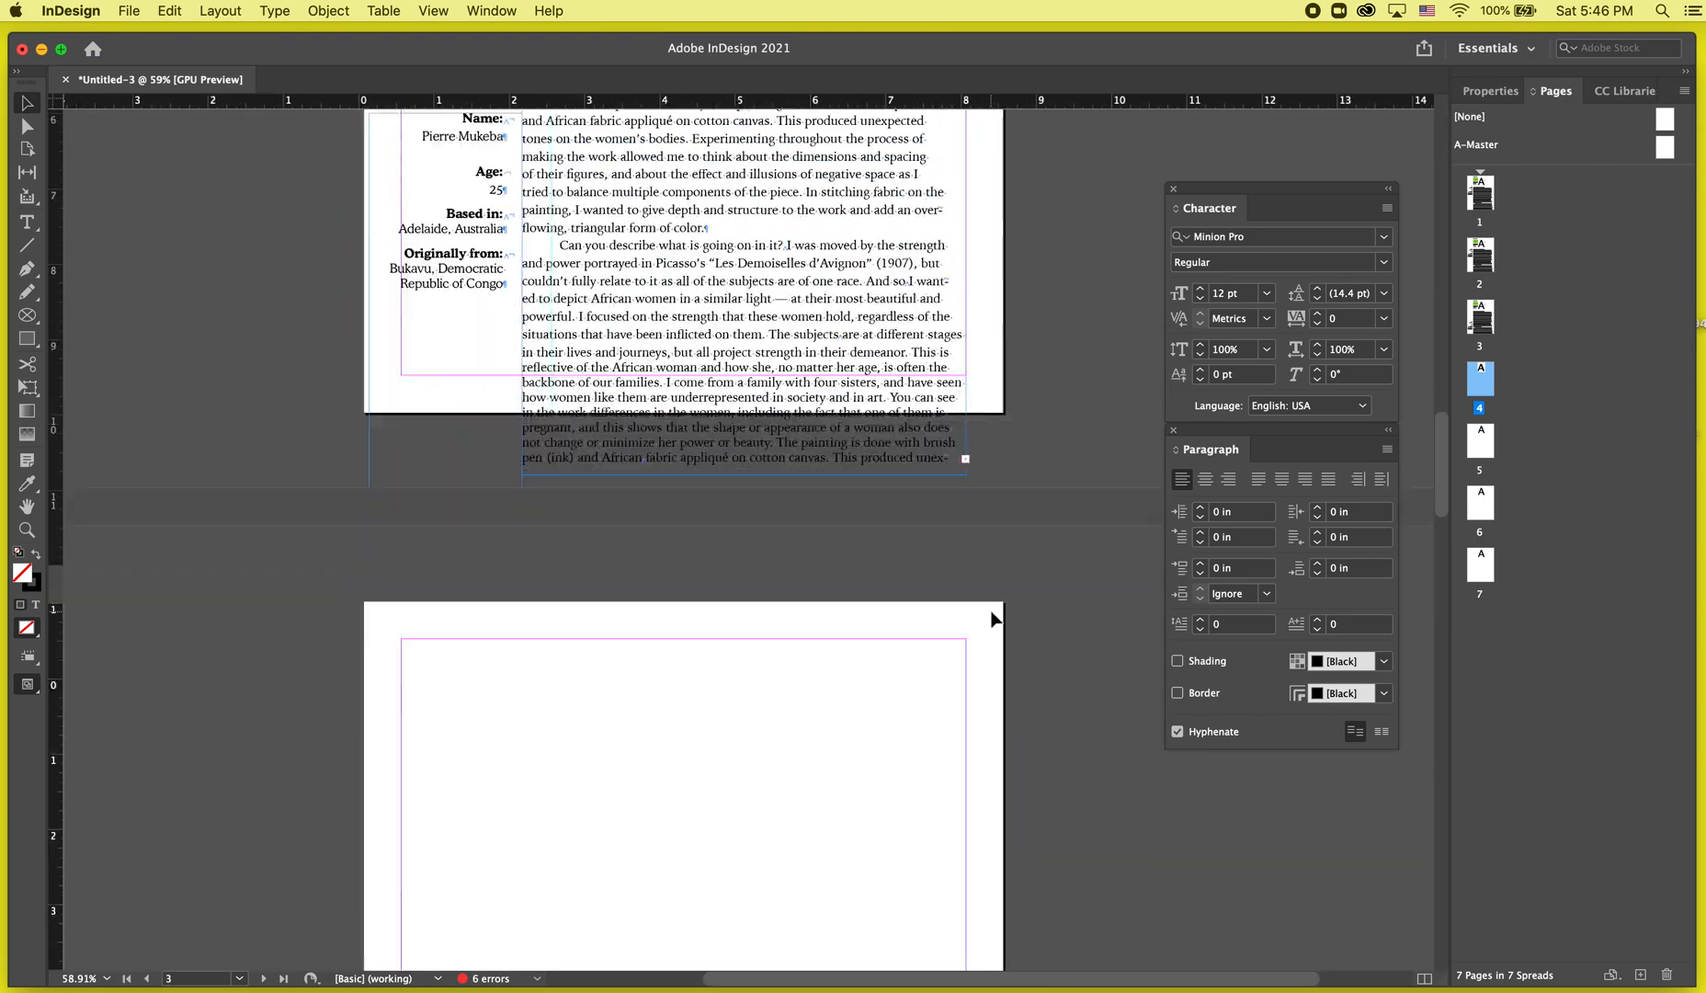
{"action": "scroll", "coordinate": [994, 619], "scroll_direction": "down", "scroll_amount": 5}
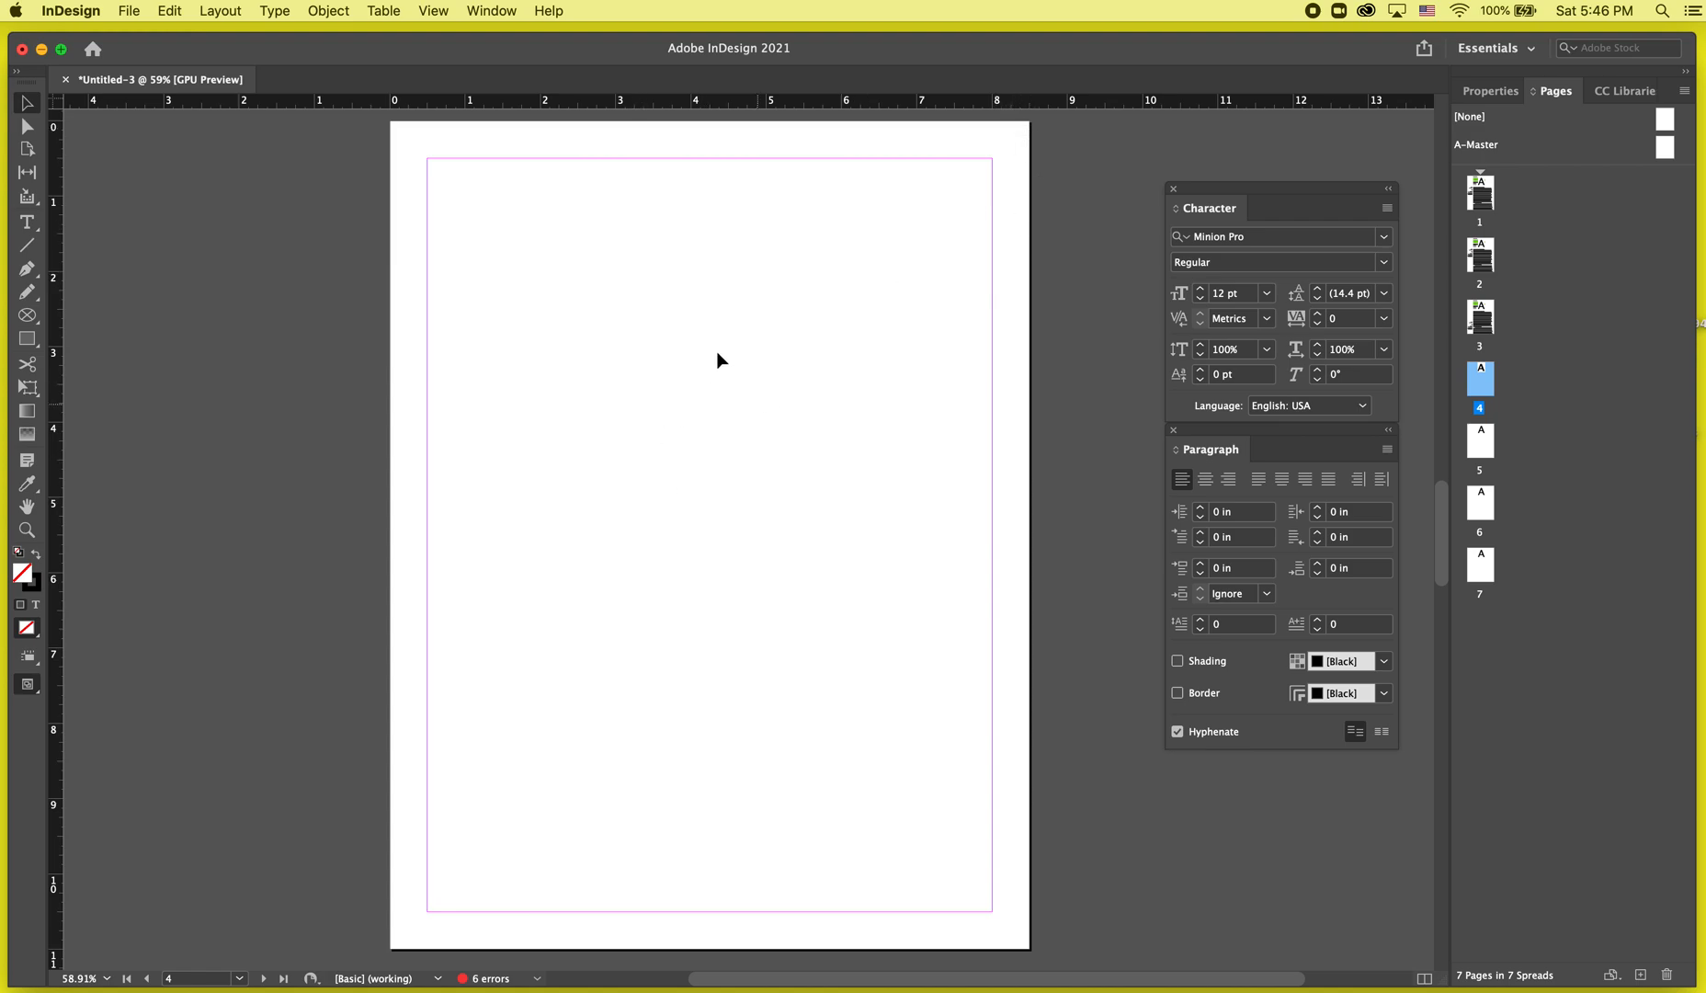
{"action": "left_click", "coordinate": [129, 10]}
{"action": "mouse_move", "coordinate": [170, 9]}
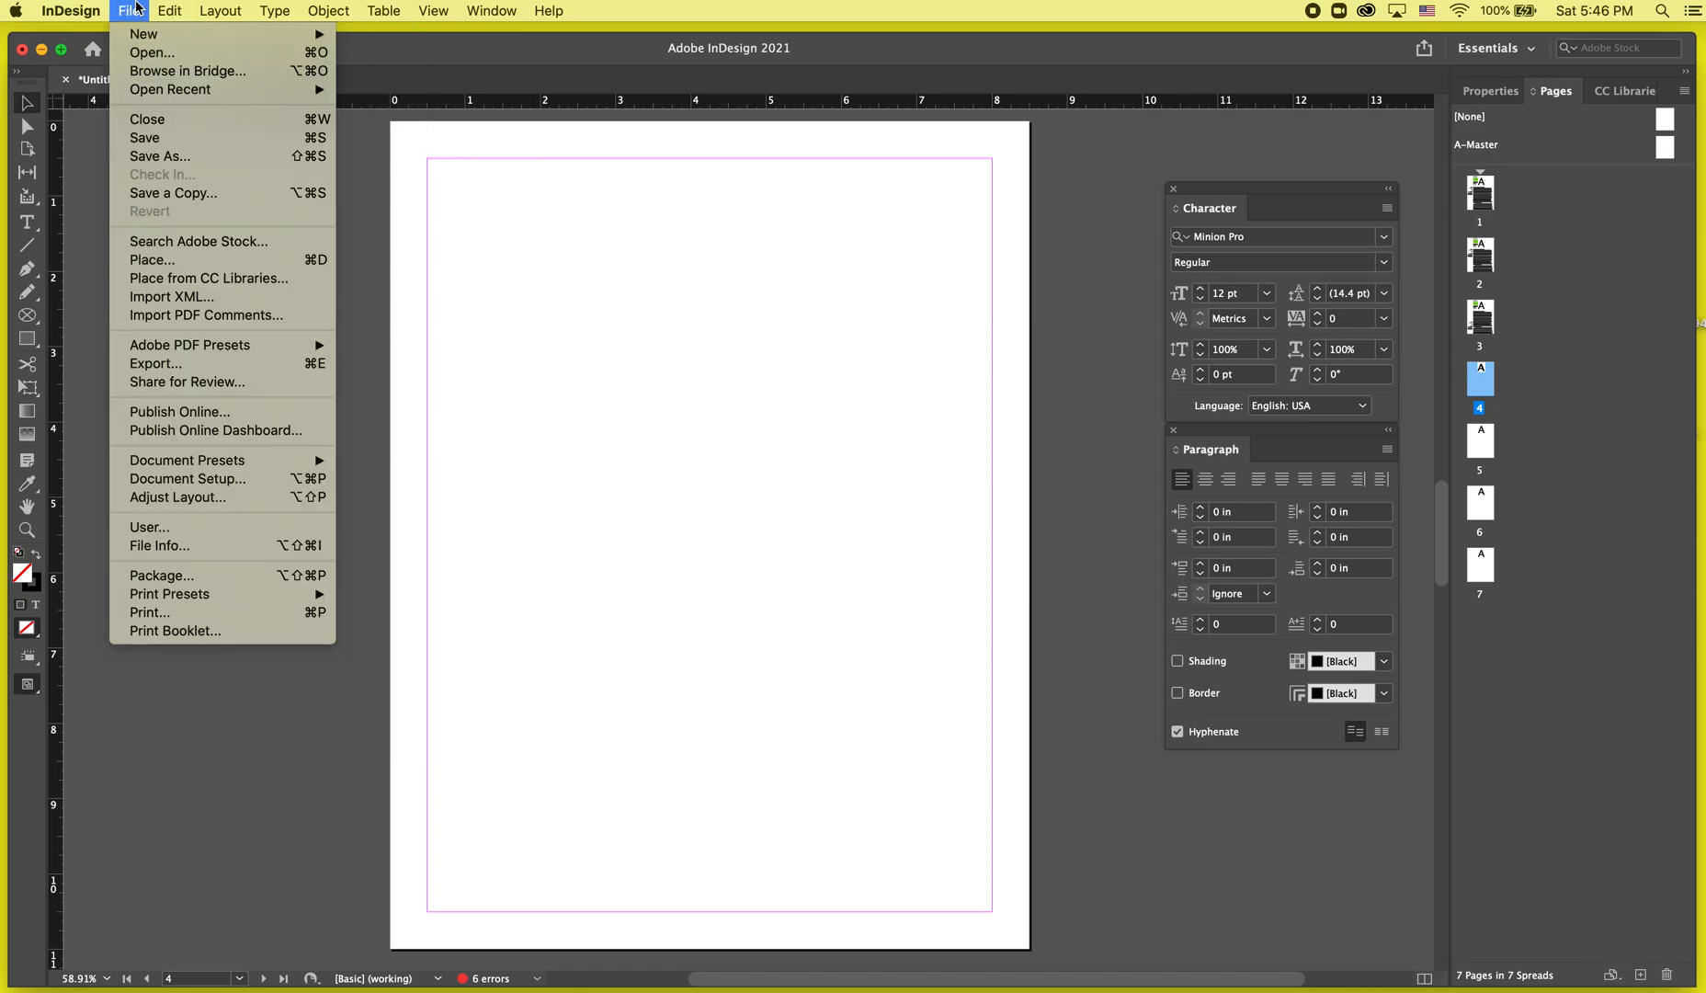
{"action": "left_click", "coordinate": [149, 480]}
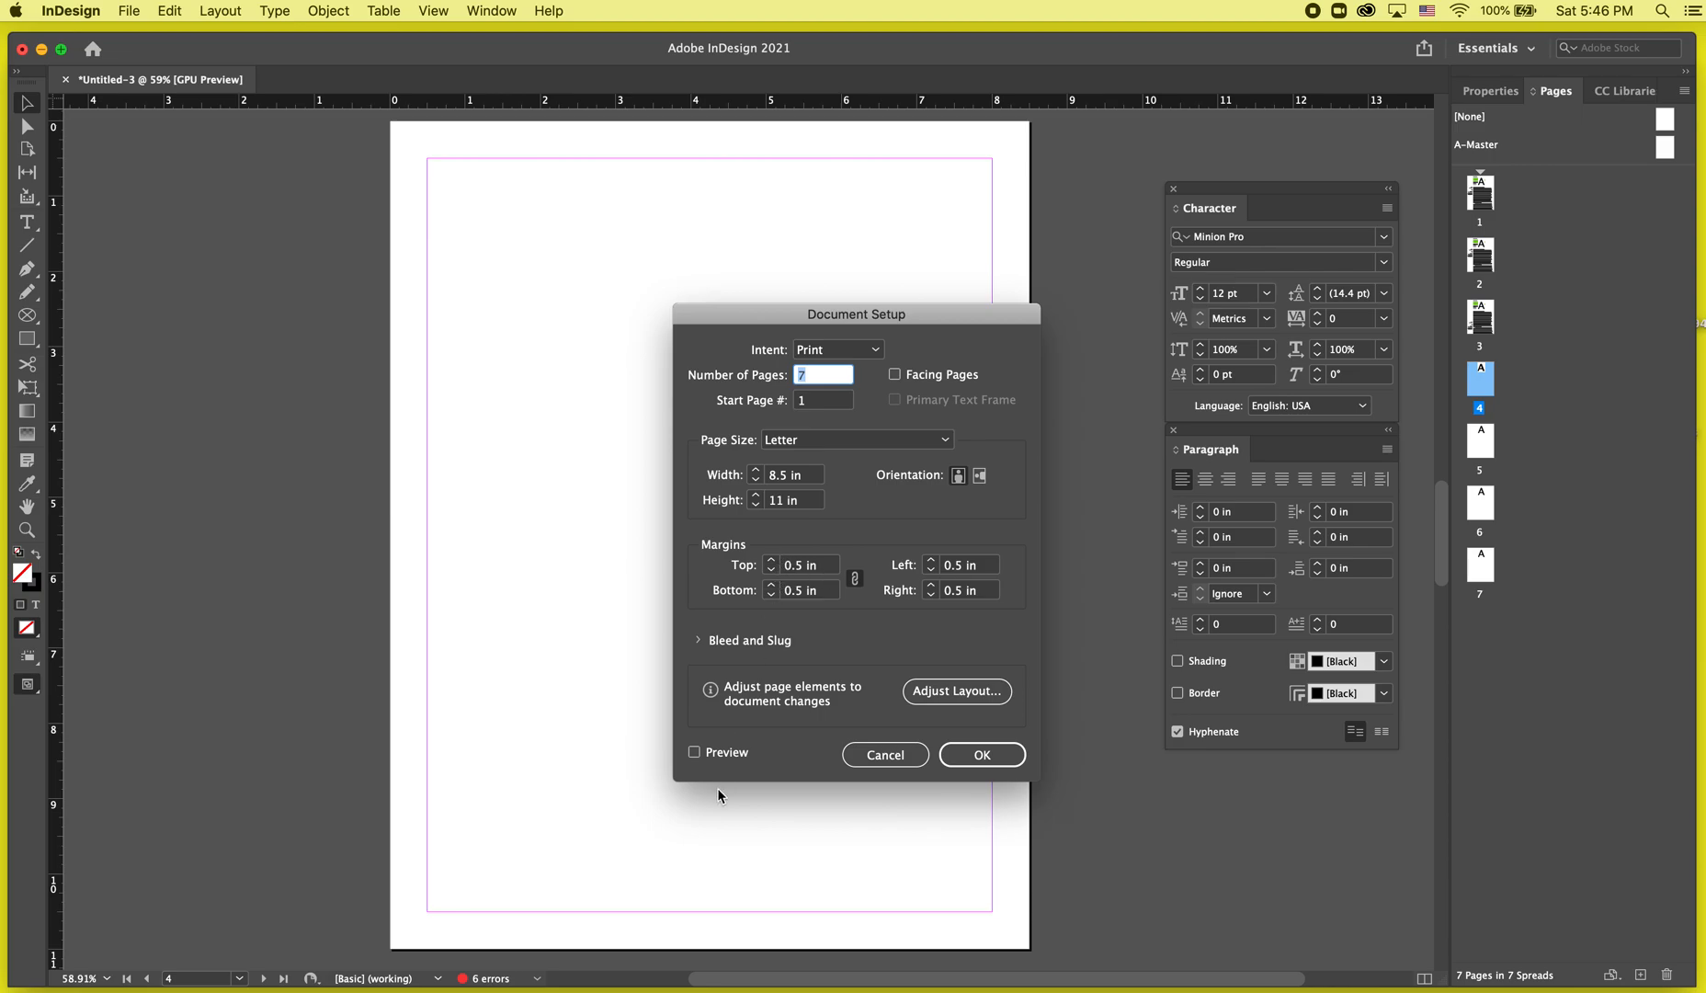
{"action": "left_click", "coordinate": [885, 754]}
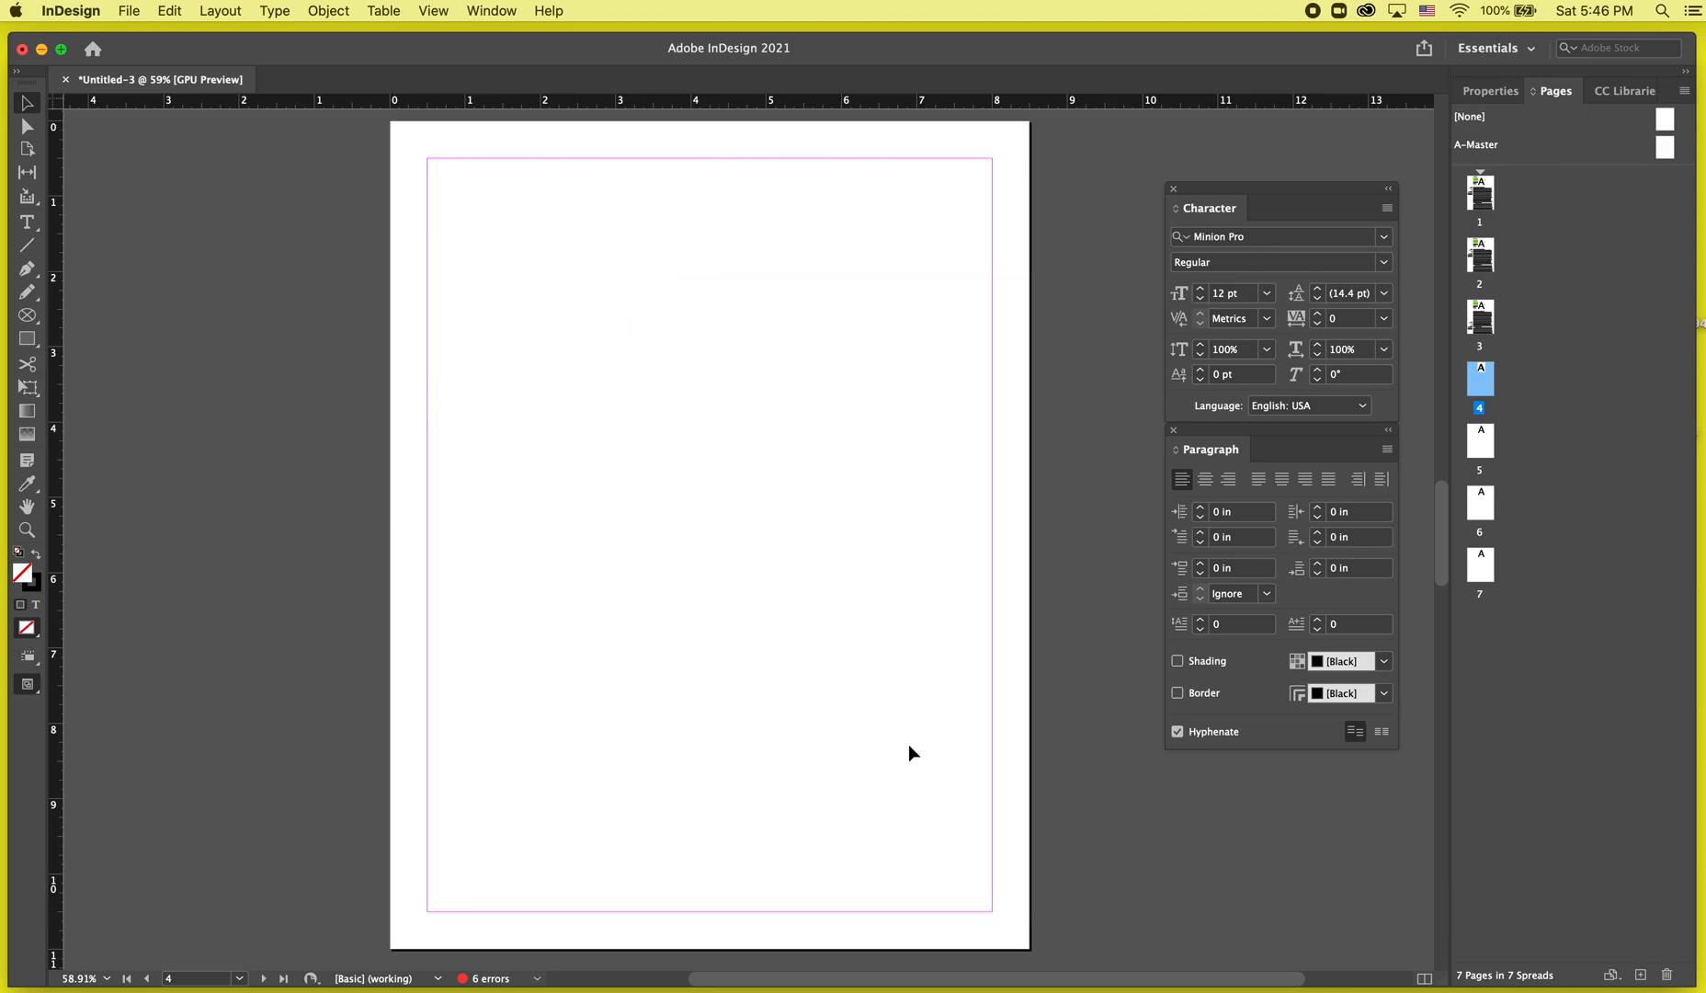
{"action": "left_click", "coordinate": [245, 10]}
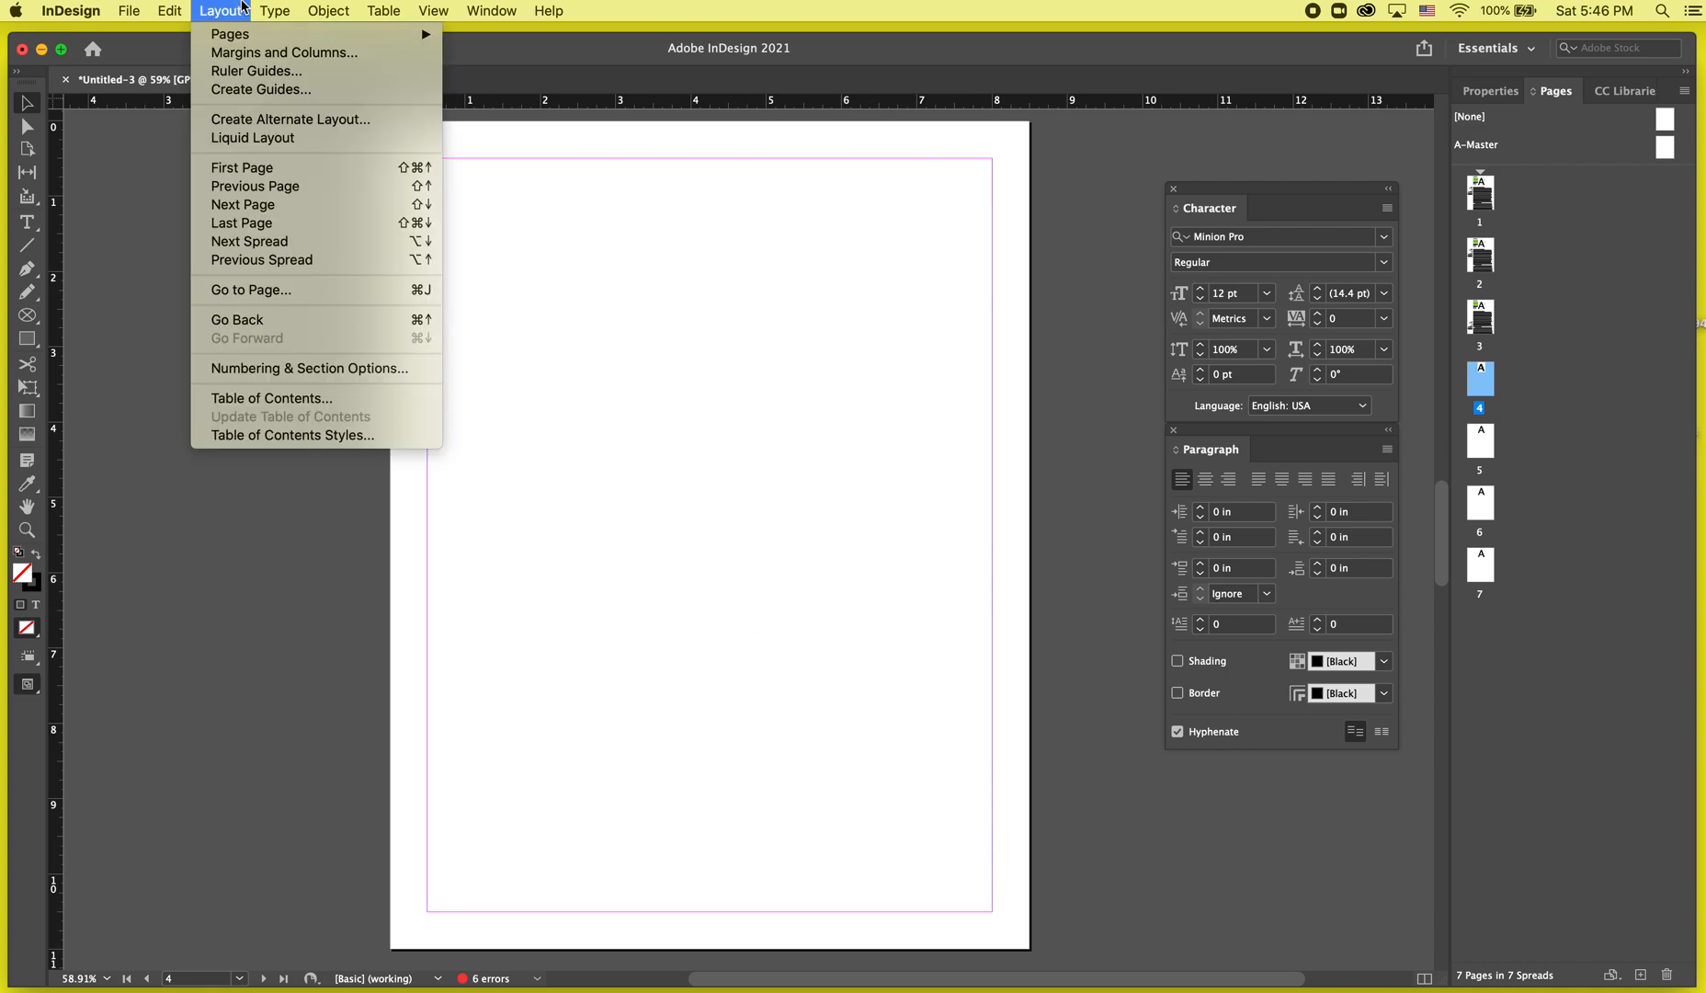
{"action": "left_click", "coordinate": [240, 51]}
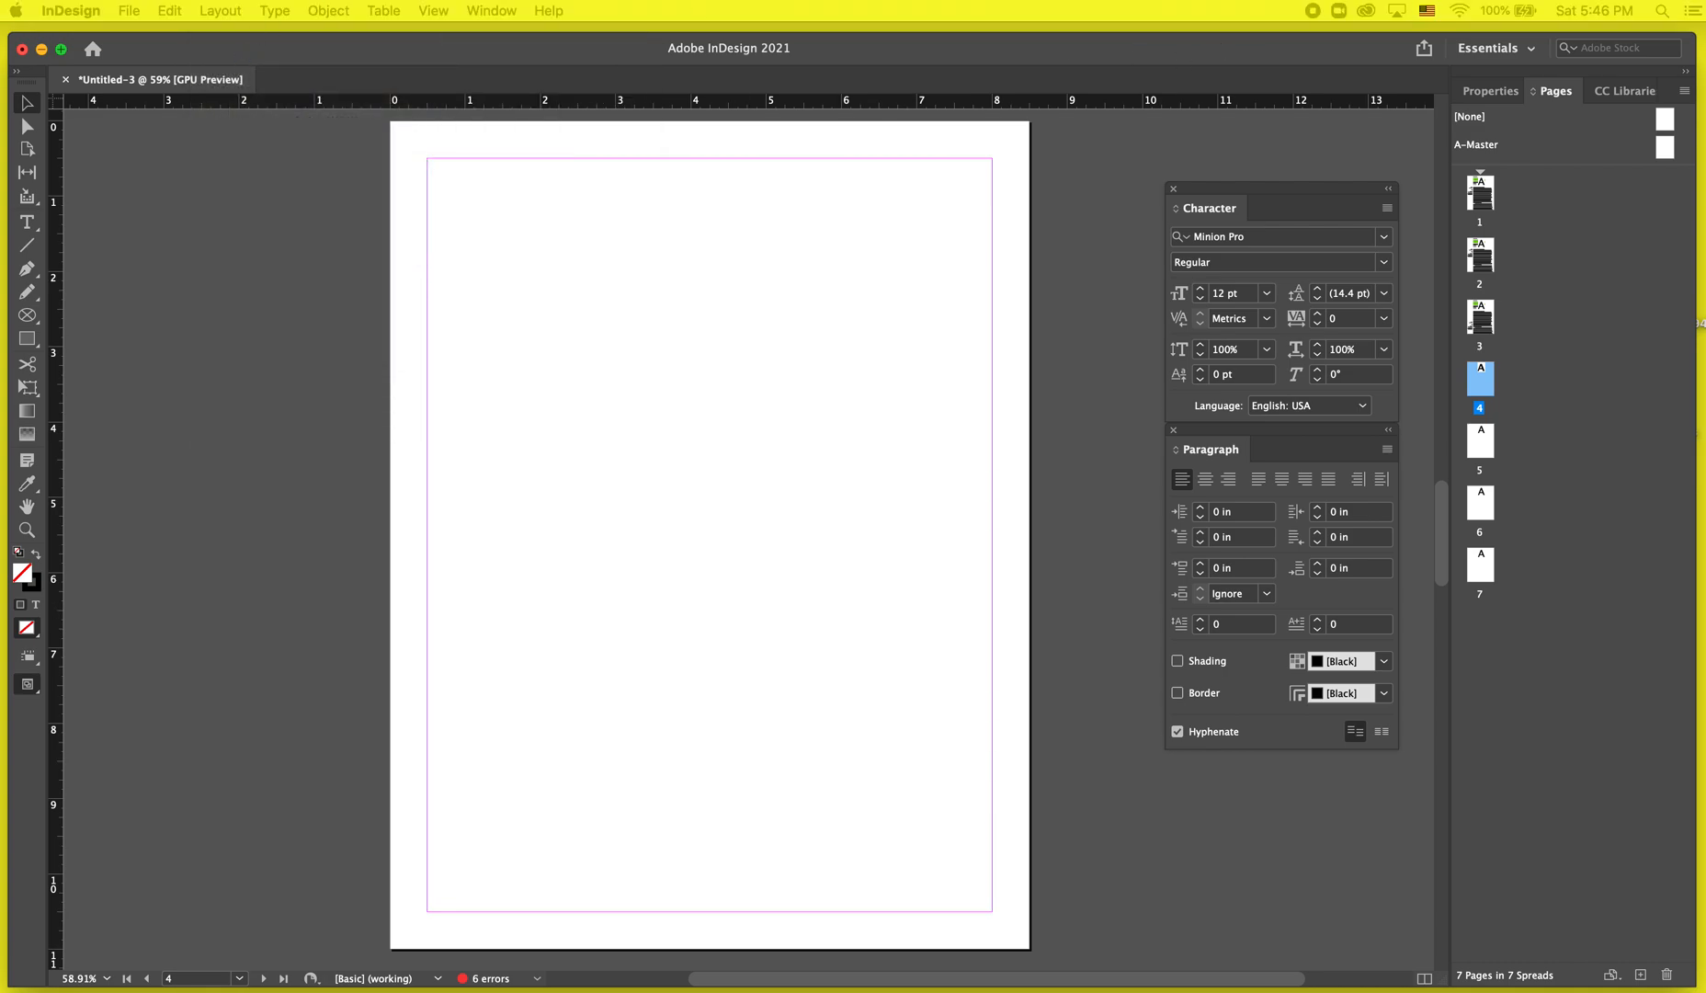
{"action": "left_click_drag", "start_coordinate": [1477, 615], "coordinate": [631, 318]}
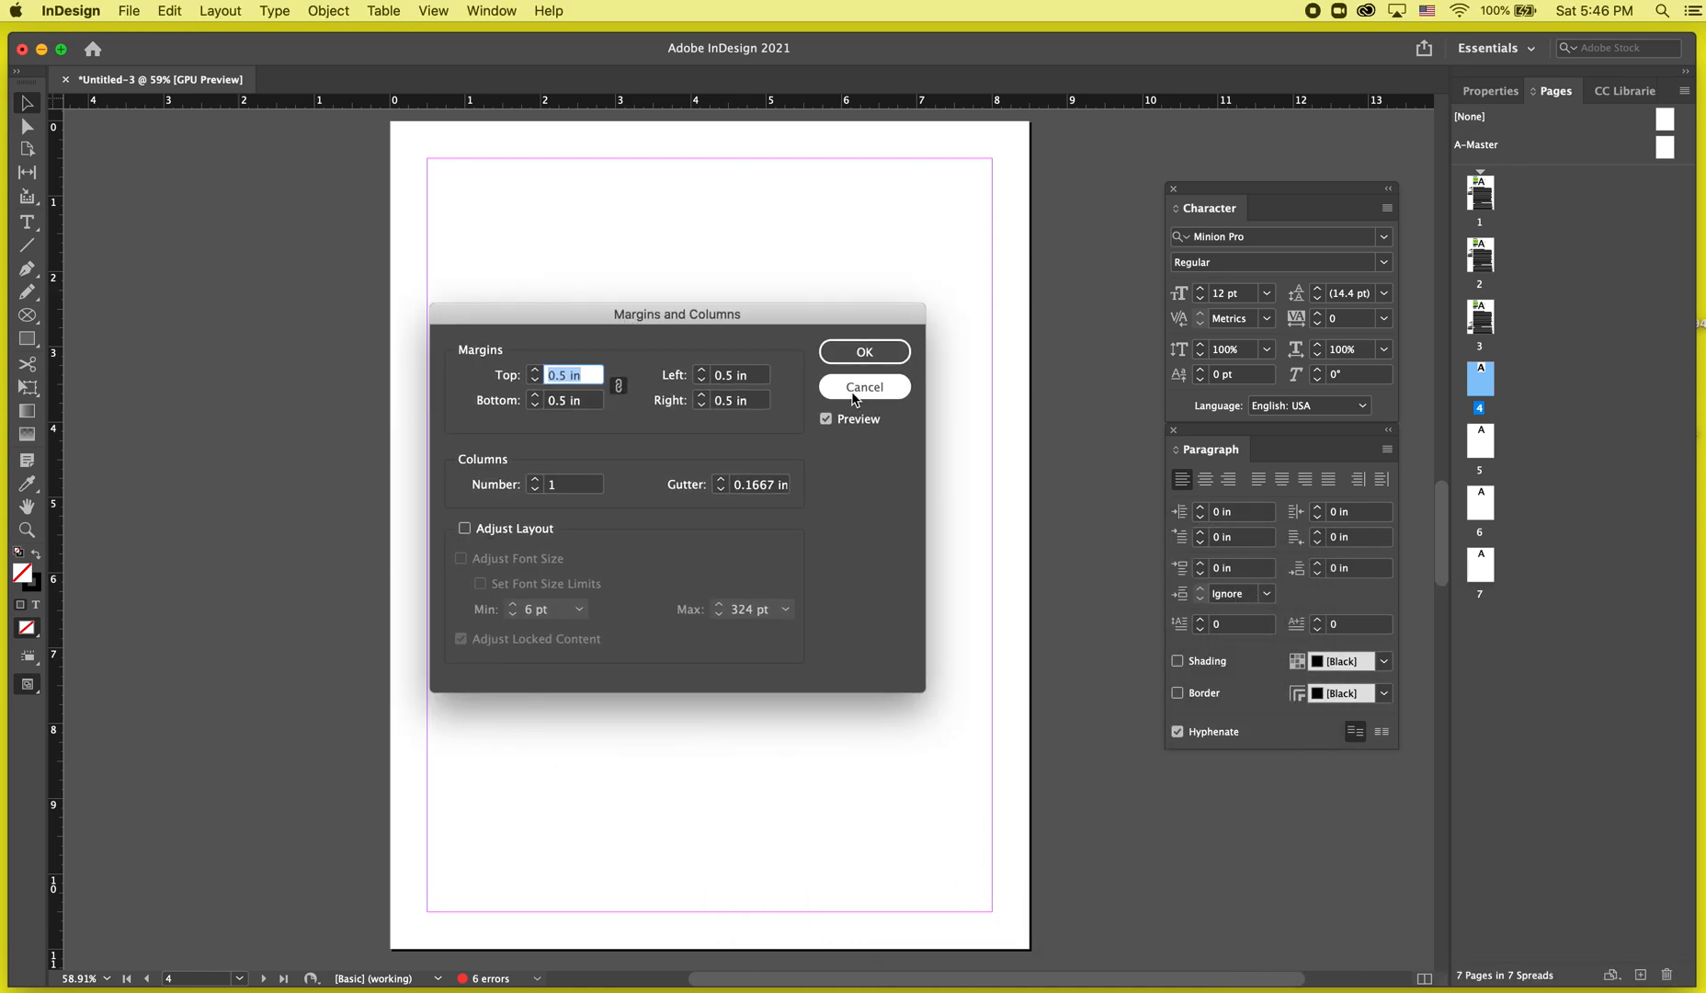
{"action": "left_click", "coordinate": [862, 352]}
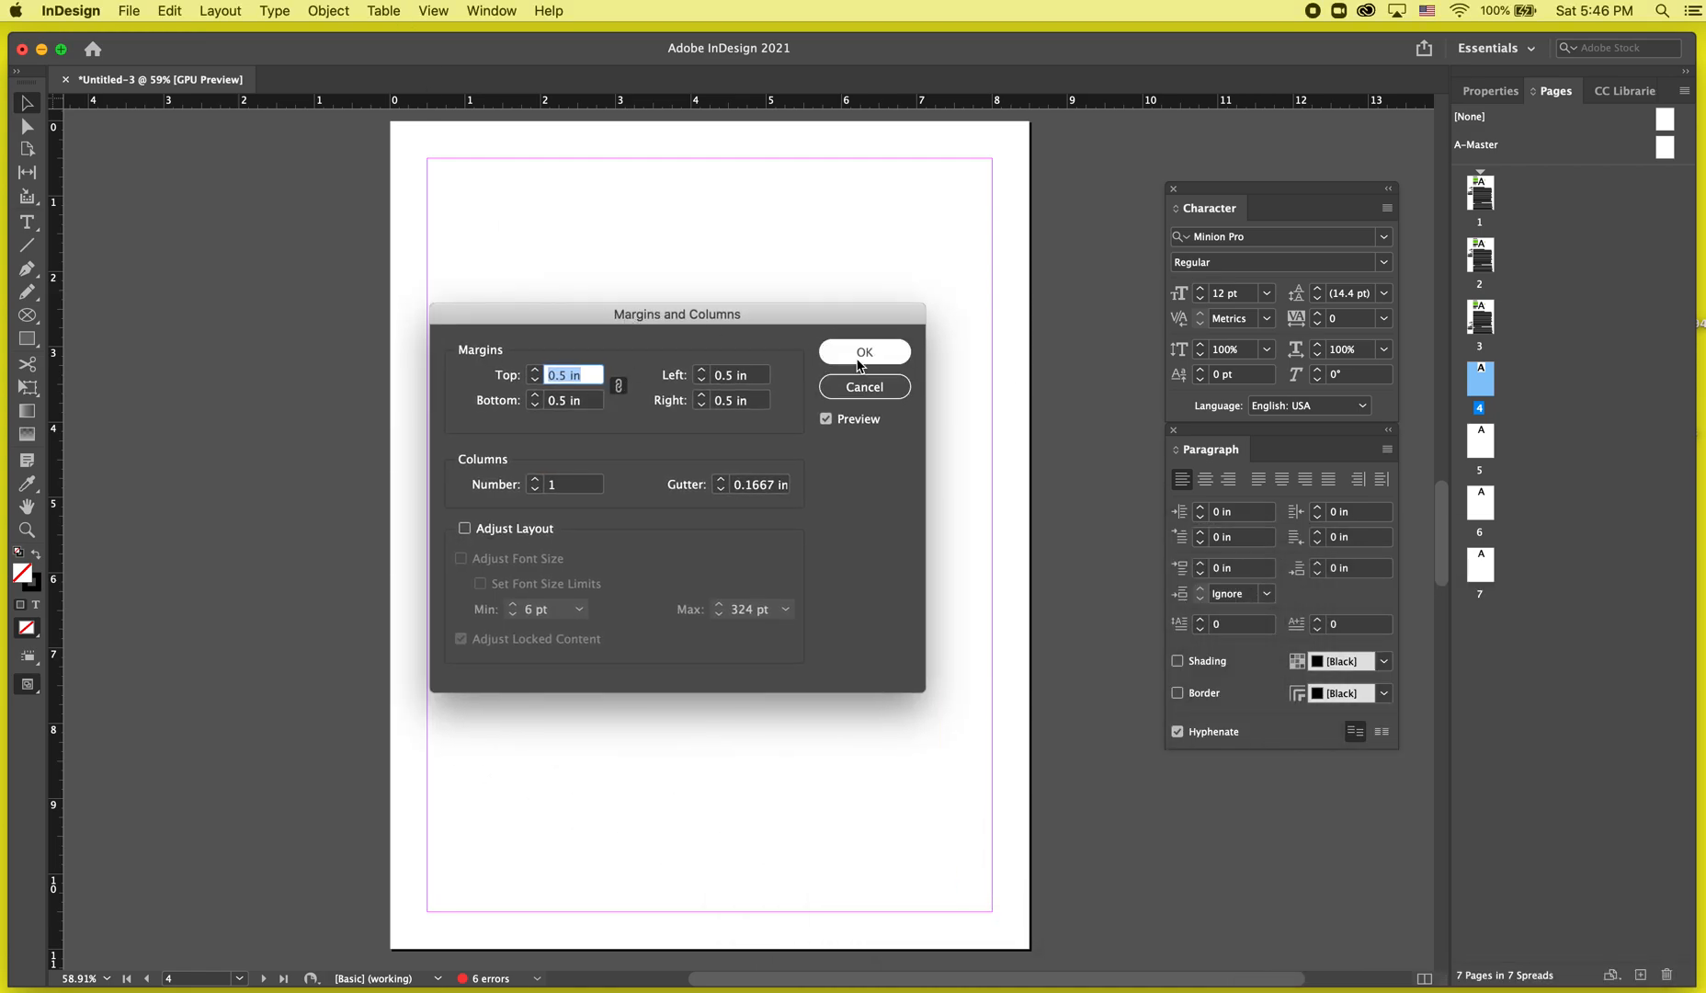
Set all four margins of page 4 to 0.375 in, keeping them linked.
{"action": "left_click", "coordinate": [228, 9]}
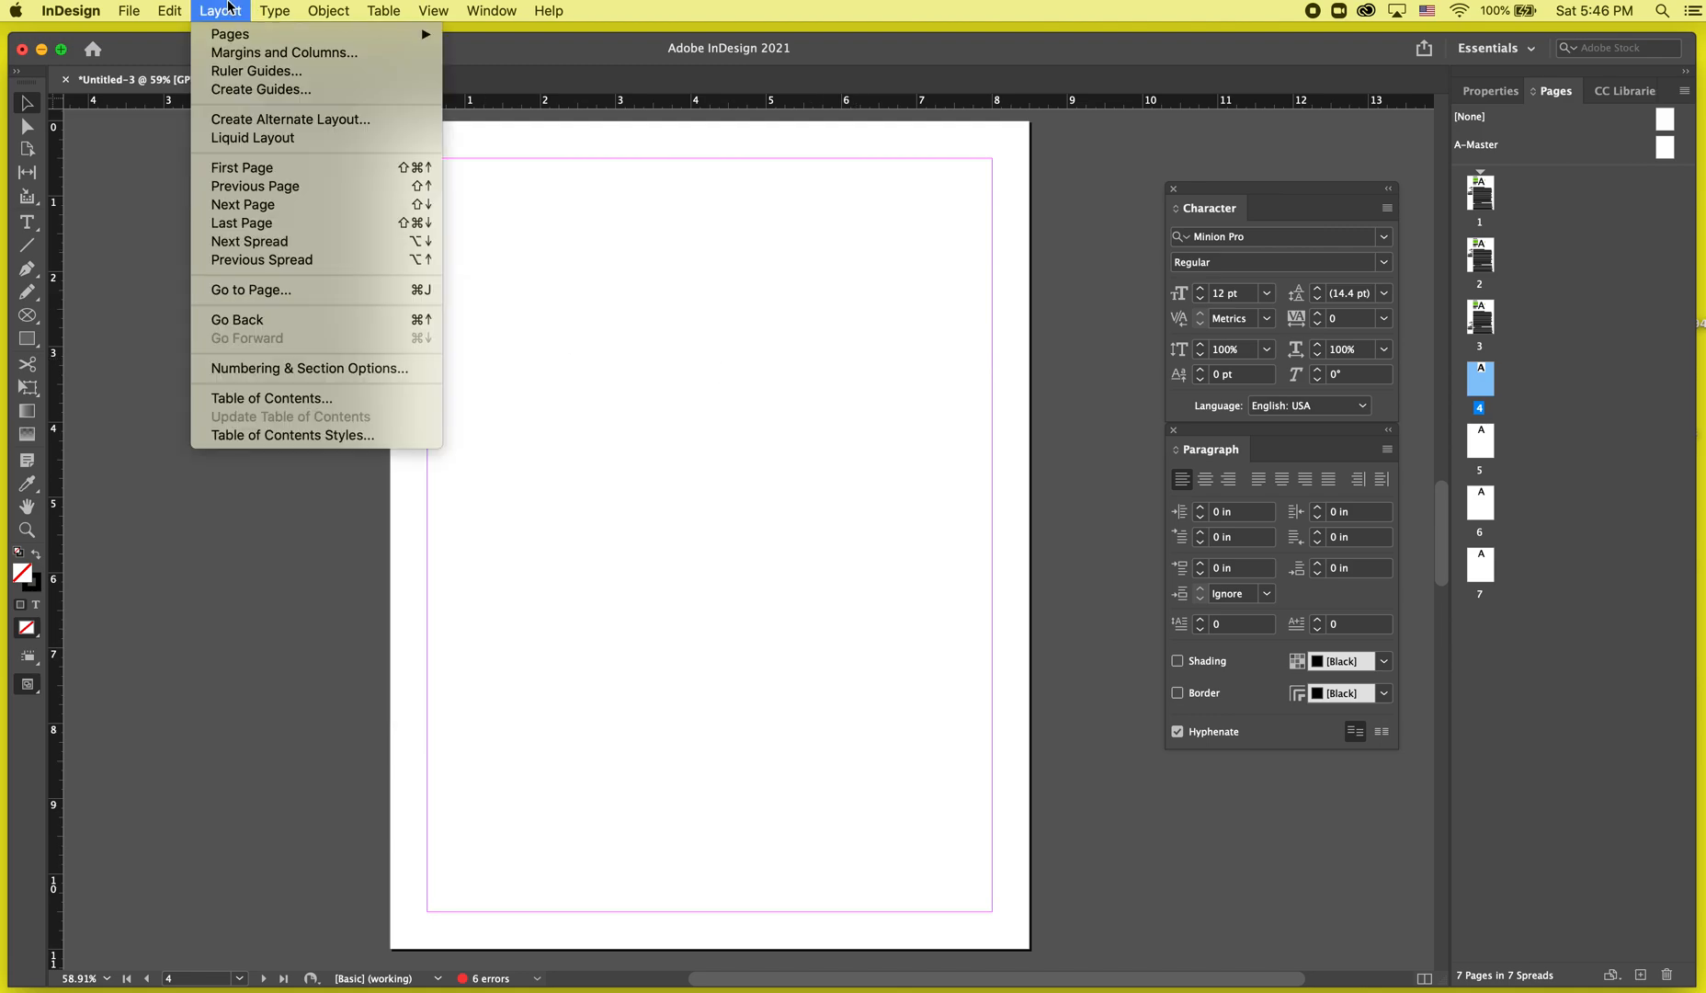
{"action": "left_click", "coordinate": [238, 55]}
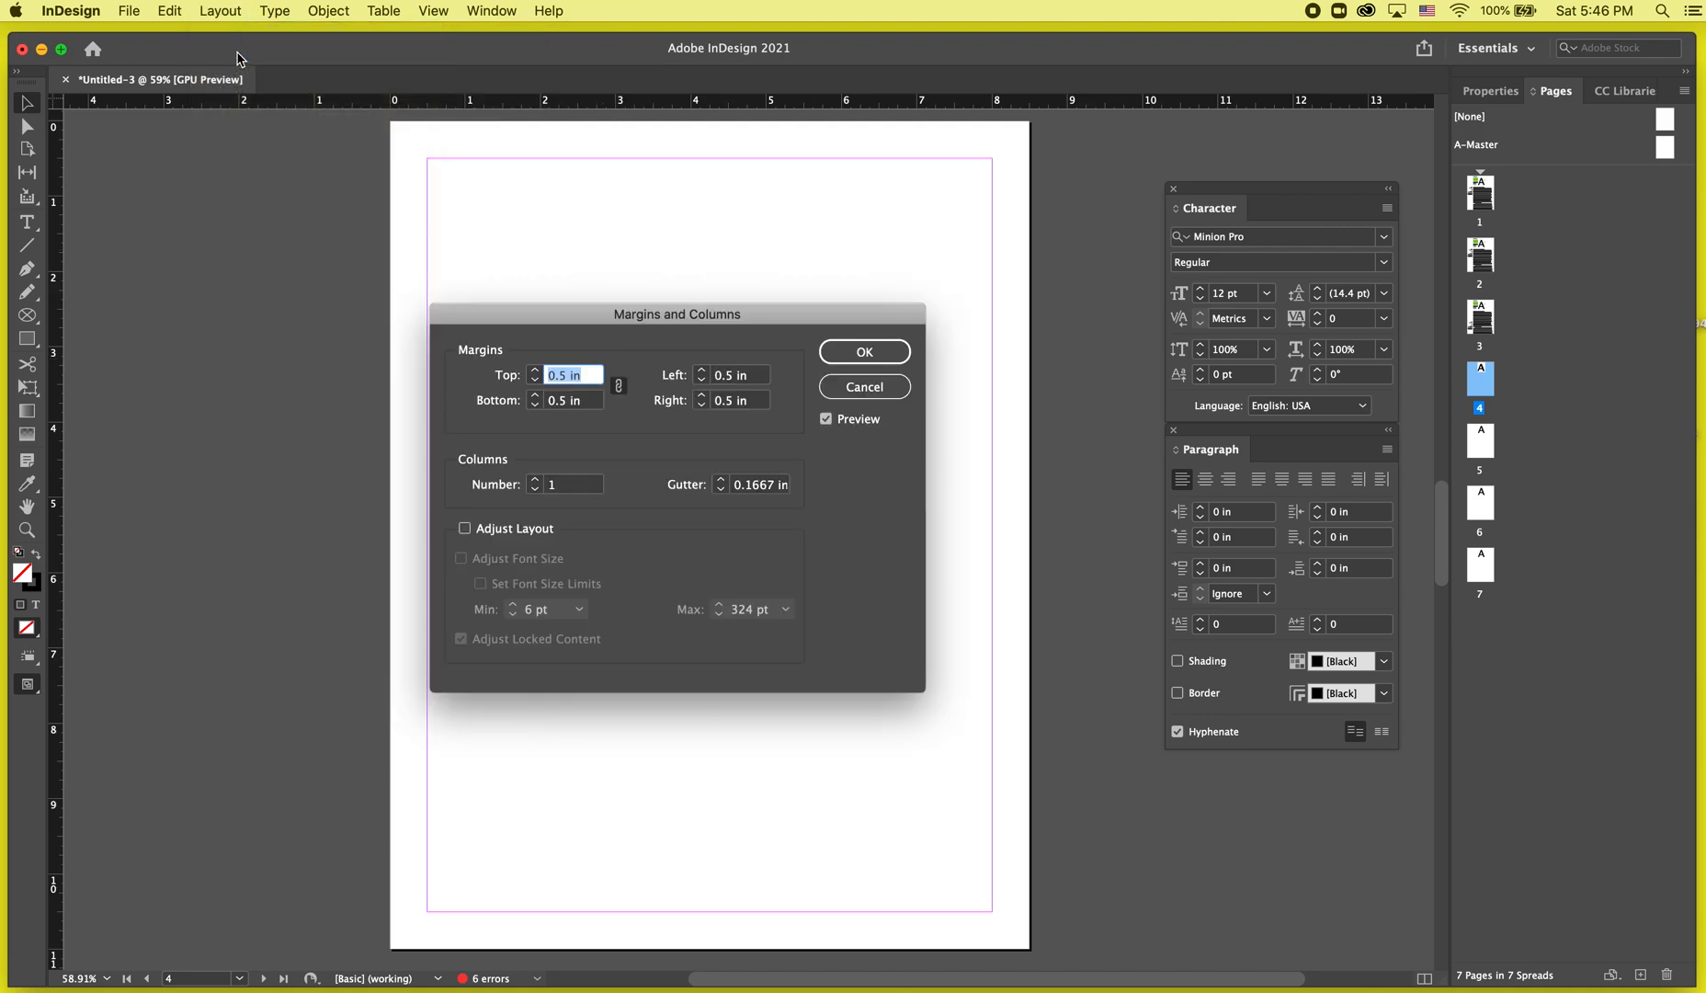
{"action": "left_click", "coordinate": [534, 369]}
{"action": "left_click", "coordinate": [531, 367]}
{"action": "left_click", "coordinate": [531, 367]}
{"action": "left_click", "coordinate": [531, 367]}
{"action": "left_click", "coordinate": [534, 379]}
{"action": "left_click", "coordinate": [534, 379]}
{"action": "left_click", "coordinate": [534, 378]}
{"action": "left_click", "coordinate": [535, 384]}
{"action": "left_click", "coordinate": [535, 384]}
{"action": "left_click", "coordinate": [535, 384]}
{"action": "left_click", "coordinate": [536, 372]}
{"action": "left_click", "coordinate": [537, 372]}
{"action": "left_click", "coordinate": [534, 371]}
{"action": "left_click", "coordinate": [534, 371]}
{"action": "left_click", "coordinate": [536, 378]}
{"action": "left_click", "coordinate": [535, 377]}
{"action": "left_click", "coordinate": [536, 378]}
{"action": "left_click", "coordinate": [536, 378]}
{"action": "left_click", "coordinate": [536, 377]}
{"action": "left_click", "coordinate": [537, 377]}
{"action": "left_click", "coordinate": [537, 377]}
{"action": "left_click", "coordinate": [536, 370]}
{"action": "left_click", "coordinate": [536, 370]}
{"action": "left_click", "coordinate": [536, 369]}
{"action": "left_click", "coordinate": [536, 370]}
{"action": "left_click", "coordinate": [536, 370]}
{"action": "left_click", "coordinate": [535, 370]}
{"action": "left_click", "coordinate": [536, 369]}
{"action": "left_click", "coordinate": [536, 370]}
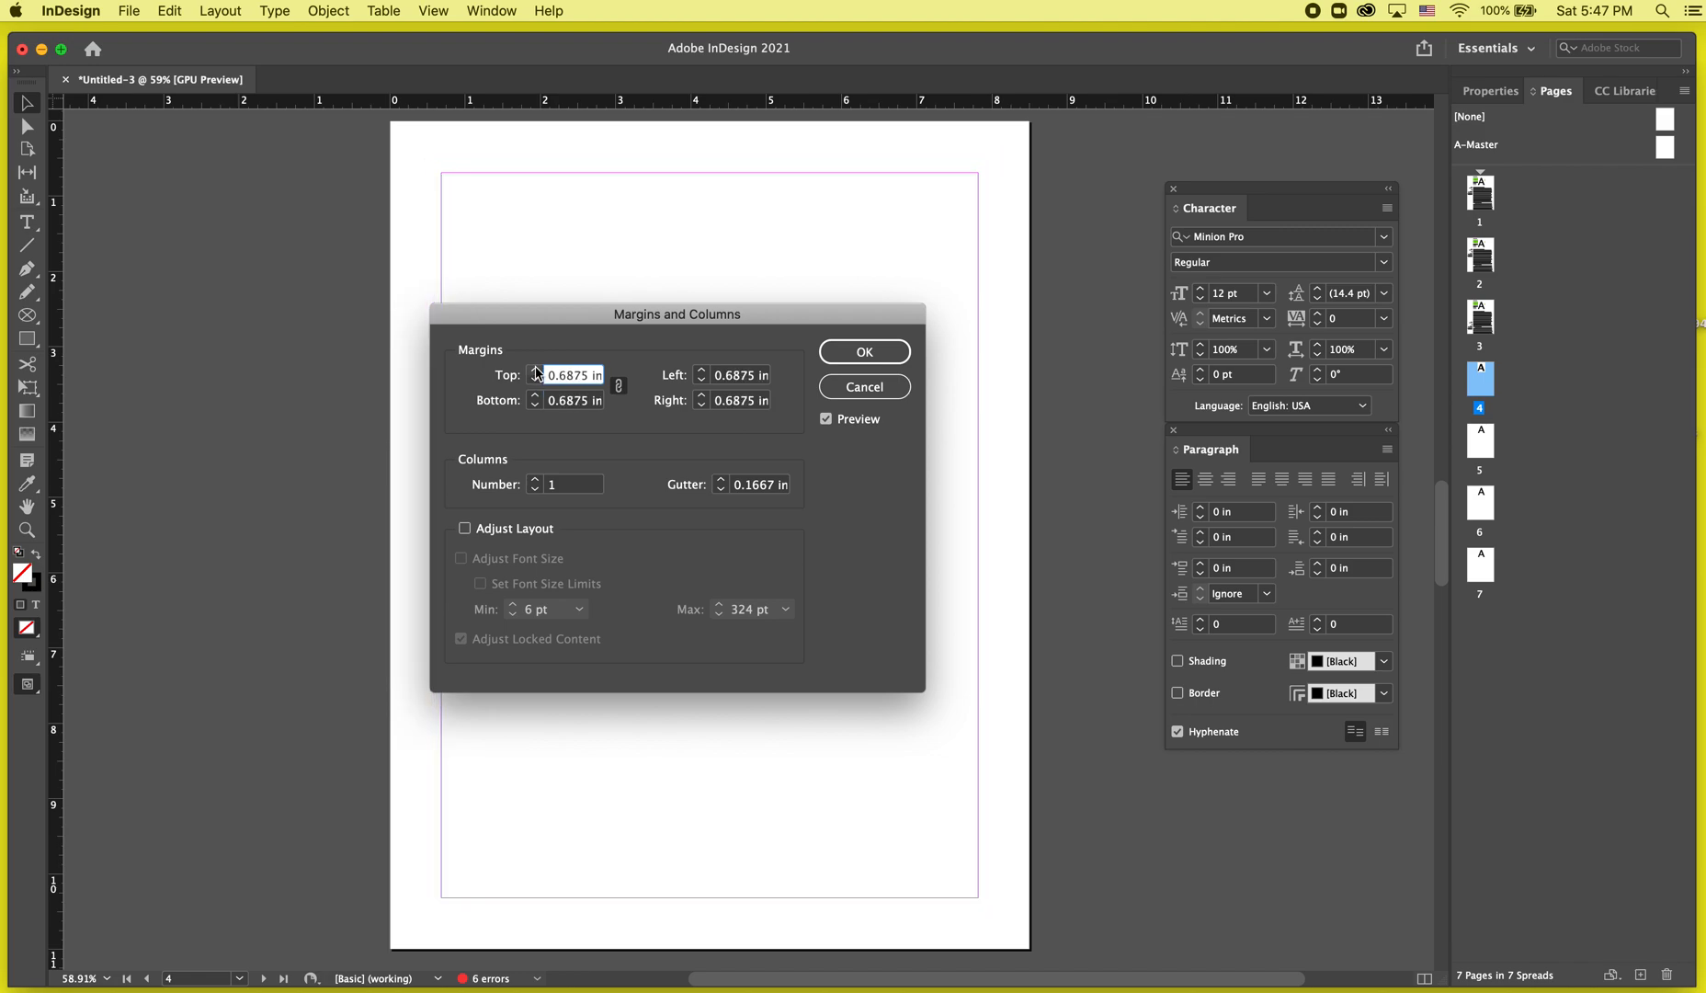
{"action": "left_click", "coordinate": [620, 386]}
{"action": "left_click", "coordinate": [701, 370]}
{"action": "left_click", "coordinate": [701, 370]}
{"action": "left_click", "coordinate": [702, 370]}
{"action": "left_click", "coordinate": [701, 371]}
{"action": "left_click", "coordinate": [701, 370]}
{"action": "left_click", "coordinate": [702, 370]}
{"action": "left_click", "coordinate": [701, 370]}
{"action": "left_click", "coordinate": [701, 370]}
{"action": "left_click", "coordinate": [701, 370]}
{"action": "left_click", "coordinate": [701, 370]}
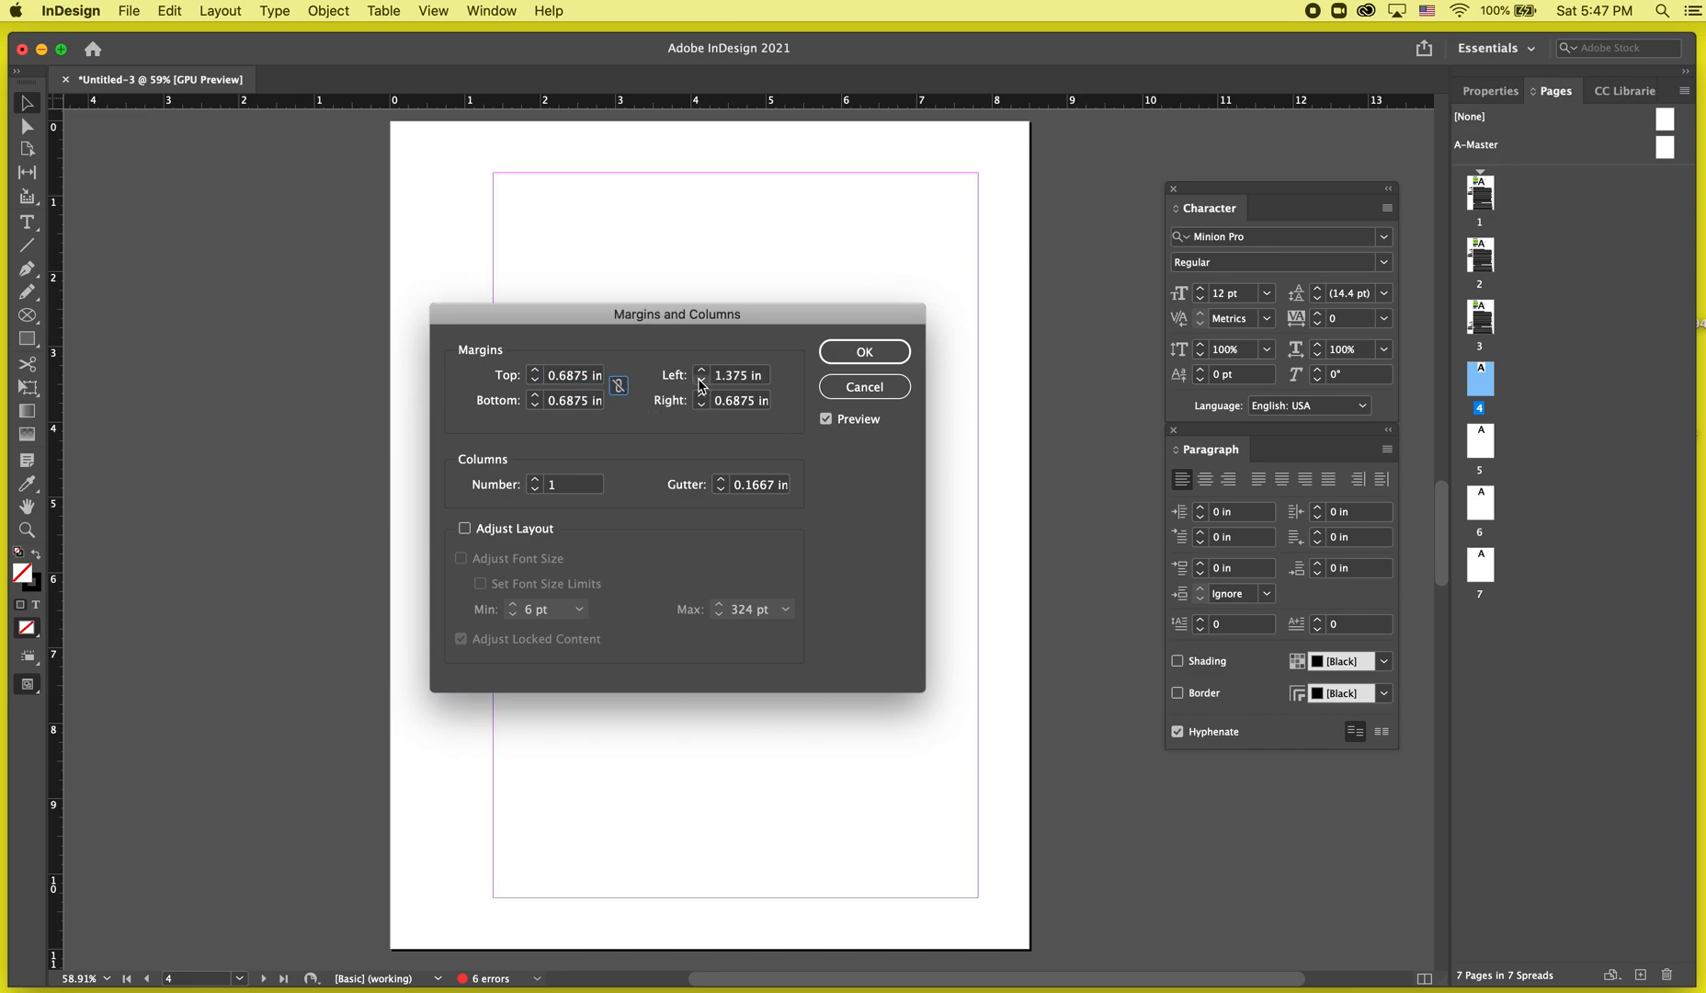
{"action": "left_click", "coordinate": [702, 371]}
{"action": "left_click", "coordinate": [535, 370]}
{"action": "left_click", "coordinate": [535, 371]}
{"action": "left_click", "coordinate": [535, 370]}
{"action": "left_click", "coordinate": [535, 370]}
{"action": "left_click", "coordinate": [535, 370]}
{"action": "left_click", "coordinate": [535, 370]}
{"action": "left_click", "coordinate": [535, 381]}
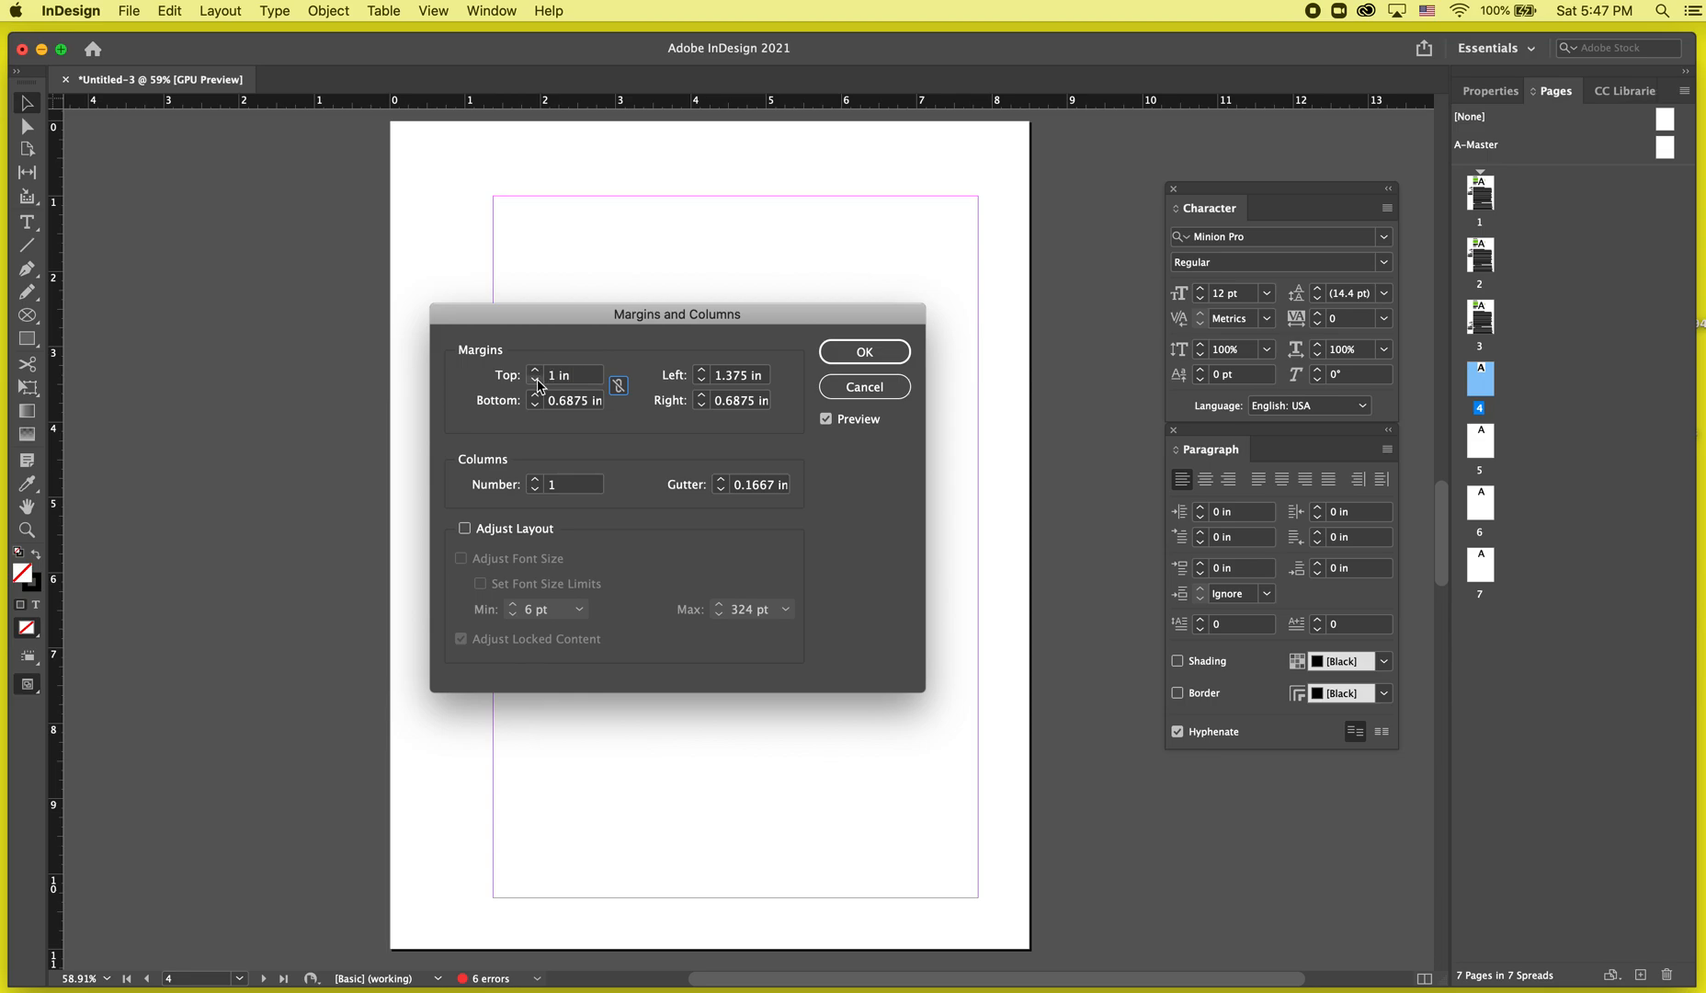
{"action": "left_click", "coordinate": [535, 370], "text": "shift"}
{"action": "left_click", "coordinate": [535, 371], "text": "shift"}
{"action": "left_click", "coordinate": [535, 371], "text": "shift"}
{"action": "left_click", "coordinate": [535, 370], "text": "shift"}
{"action": "left_click", "coordinate": [537, 380], "text": "shift"}
{"action": "left_click", "coordinate": [537, 380]}
{"action": "left_click", "coordinate": [541, 379]}
{"action": "left_click", "coordinate": [540, 380]}
{"action": "left_click", "coordinate": [540, 379]}
{"action": "left_click", "coordinate": [540, 379]}
{"action": "left_click", "coordinate": [540, 380]}
{"action": "left_click", "coordinate": [541, 380]}
{"action": "left_click", "coordinate": [541, 380]}
{"action": "left_click", "coordinate": [541, 380]}
{"action": "left_click", "coordinate": [540, 379]}
{"action": "left_click", "coordinate": [540, 379]}
{"action": "left_click", "coordinate": [541, 380]}
{"action": "left_click", "coordinate": [540, 380]}
{"action": "left_click", "coordinate": [540, 379]}
{"action": "left_click", "coordinate": [541, 380]}
{"action": "left_click", "coordinate": [540, 379]}
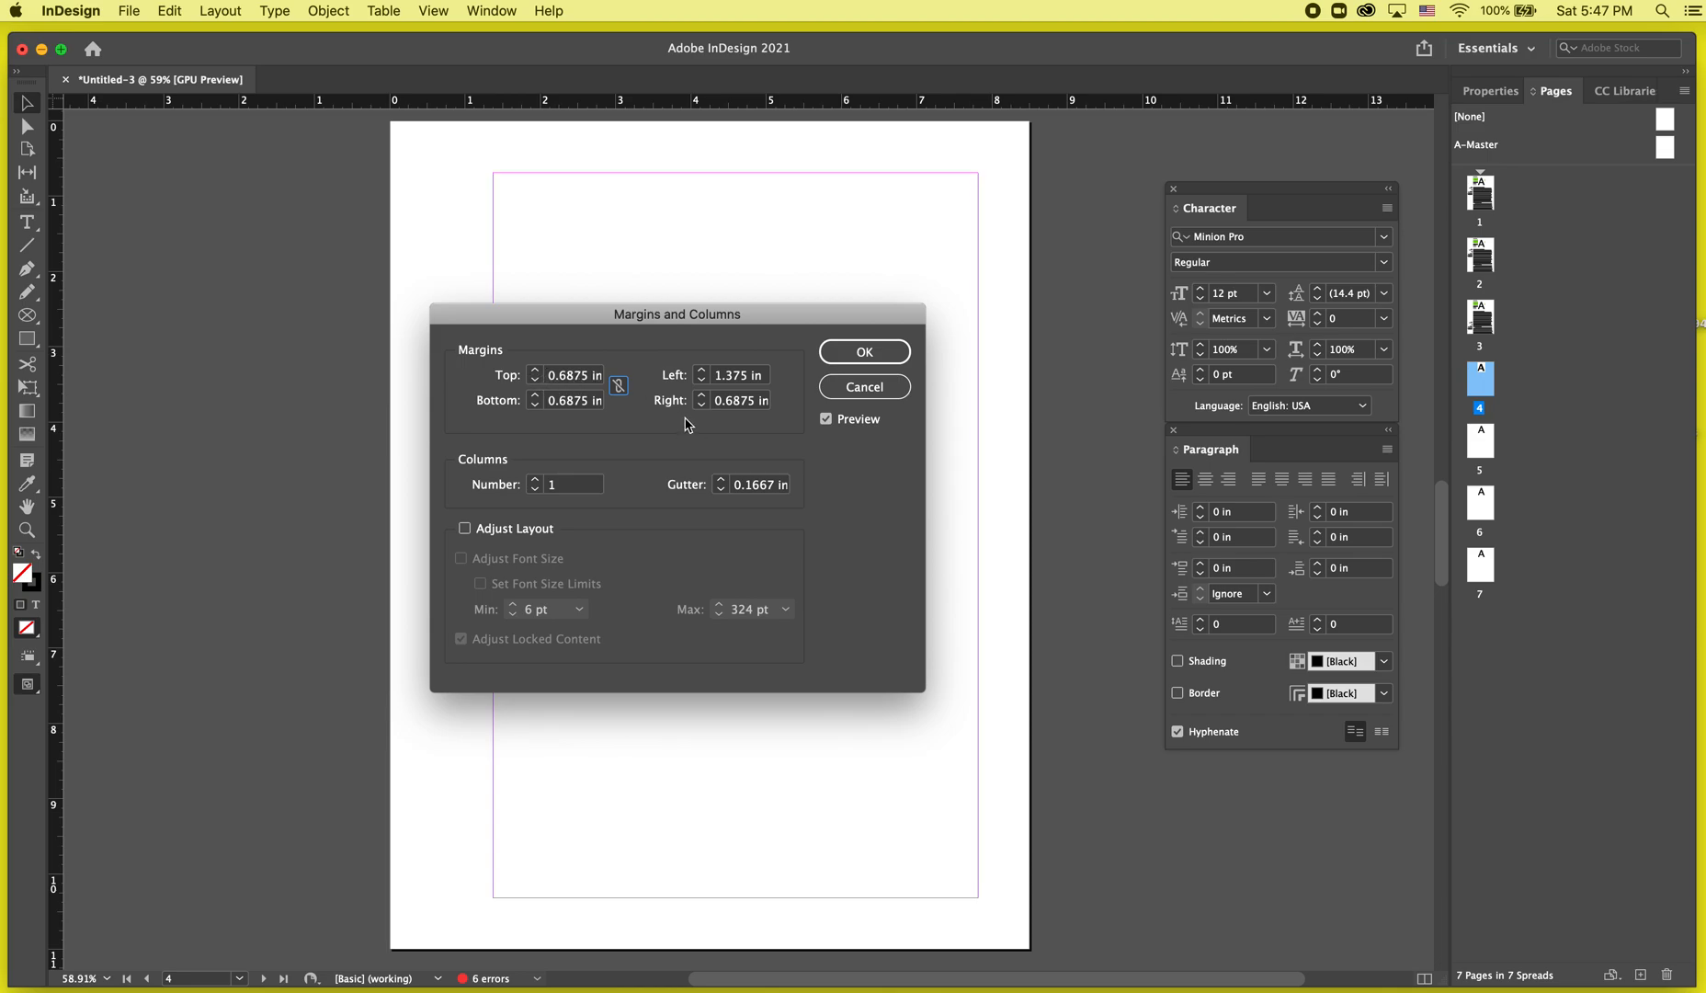
{"action": "left_click", "coordinate": [618, 385]}
{"action": "left_click", "coordinate": [536, 370]}
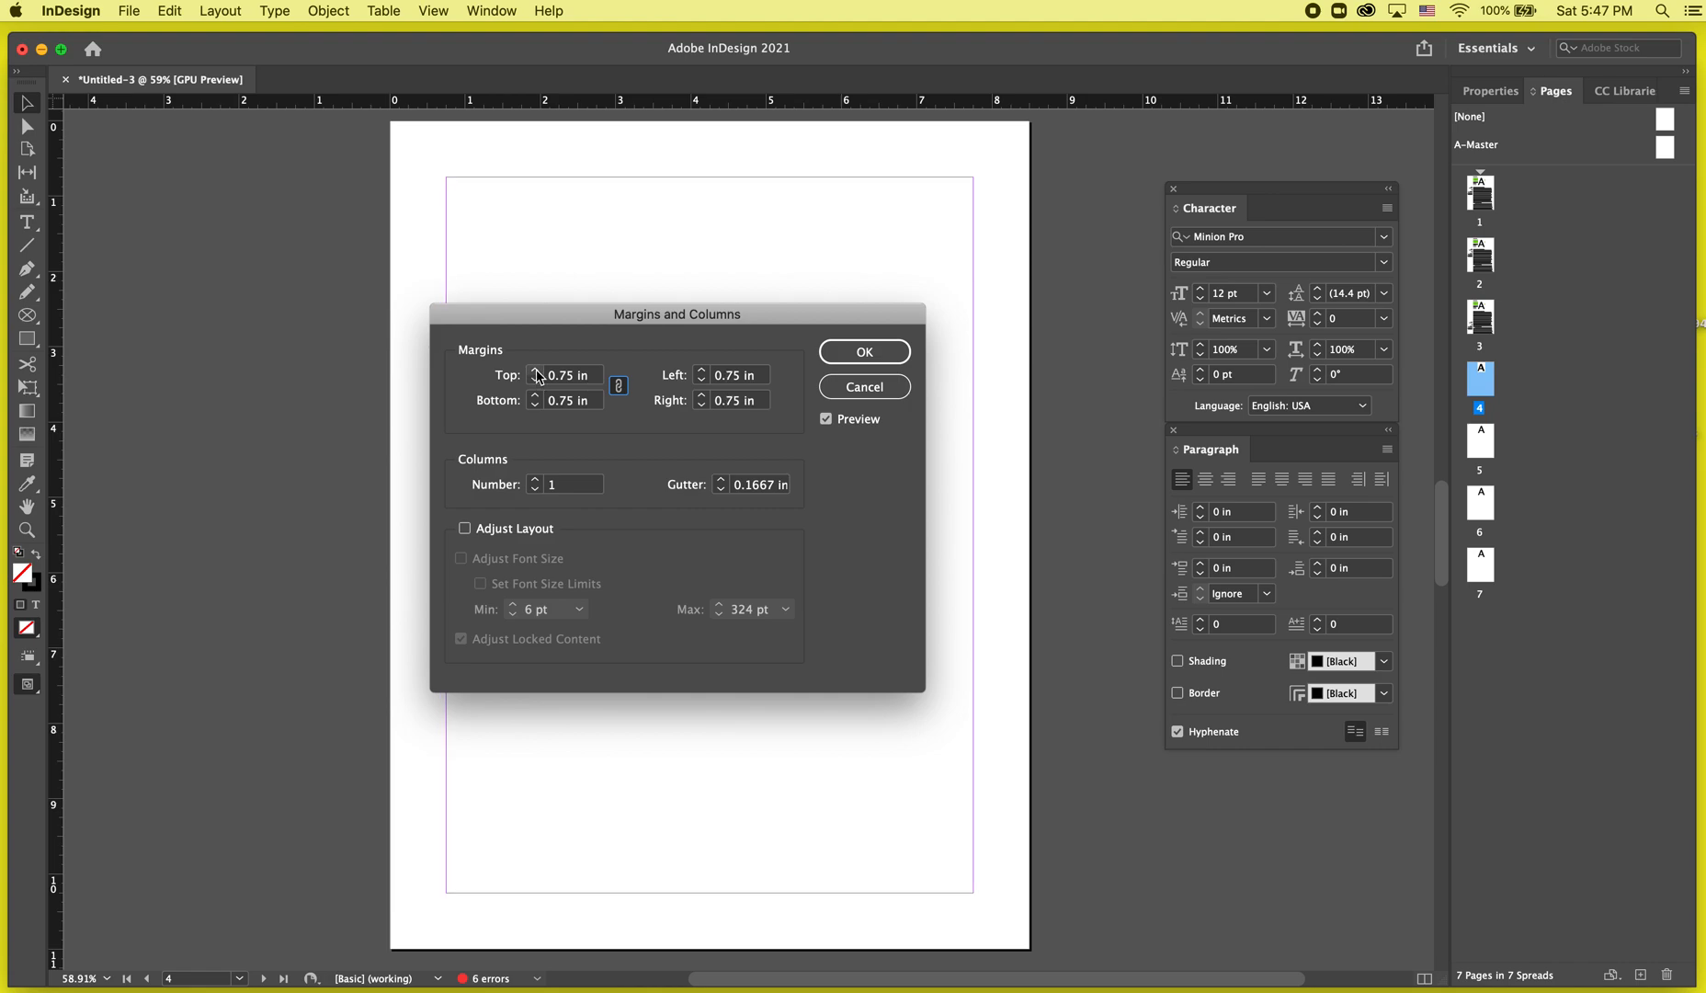
{"action": "left_click", "coordinate": [537, 381]}
{"action": "left_click", "coordinate": [537, 381]}
{"action": "left_click", "coordinate": [537, 381]}
{"action": "left_click", "coordinate": [536, 381]}
{"action": "left_click", "coordinate": [537, 380]}
{"action": "left_click", "coordinate": [537, 380]}
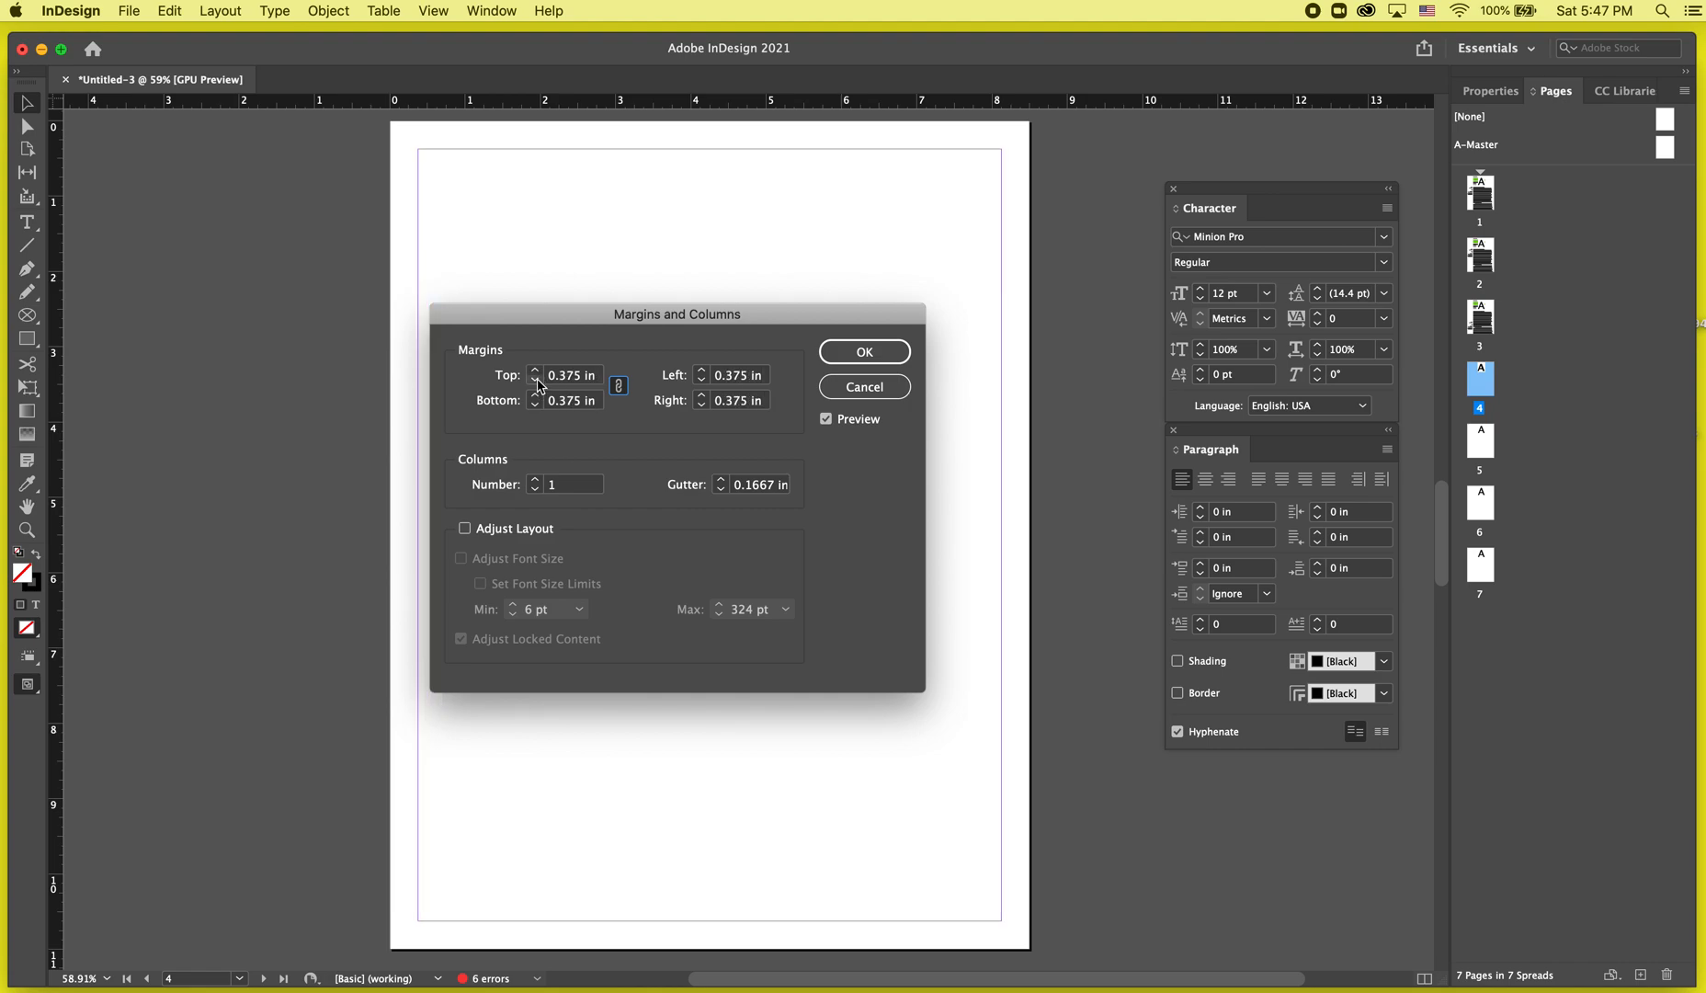
{"action": "left_click", "coordinate": [537, 380]}
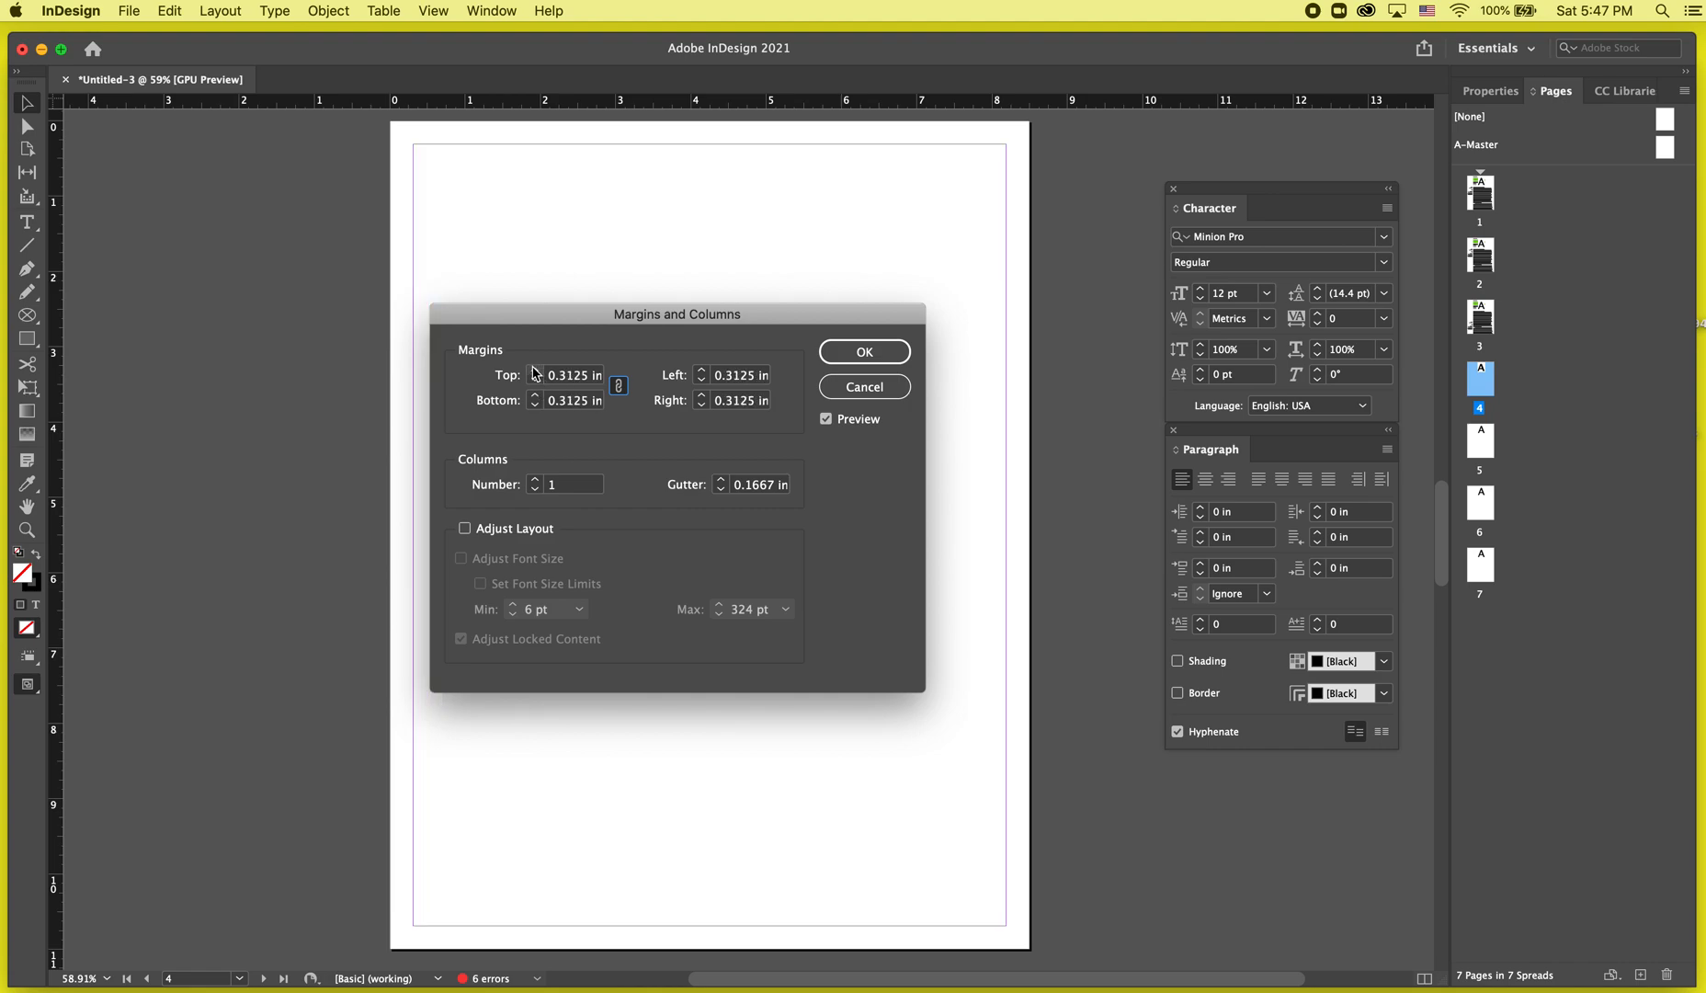
{"action": "left_click", "coordinate": [534, 369]}
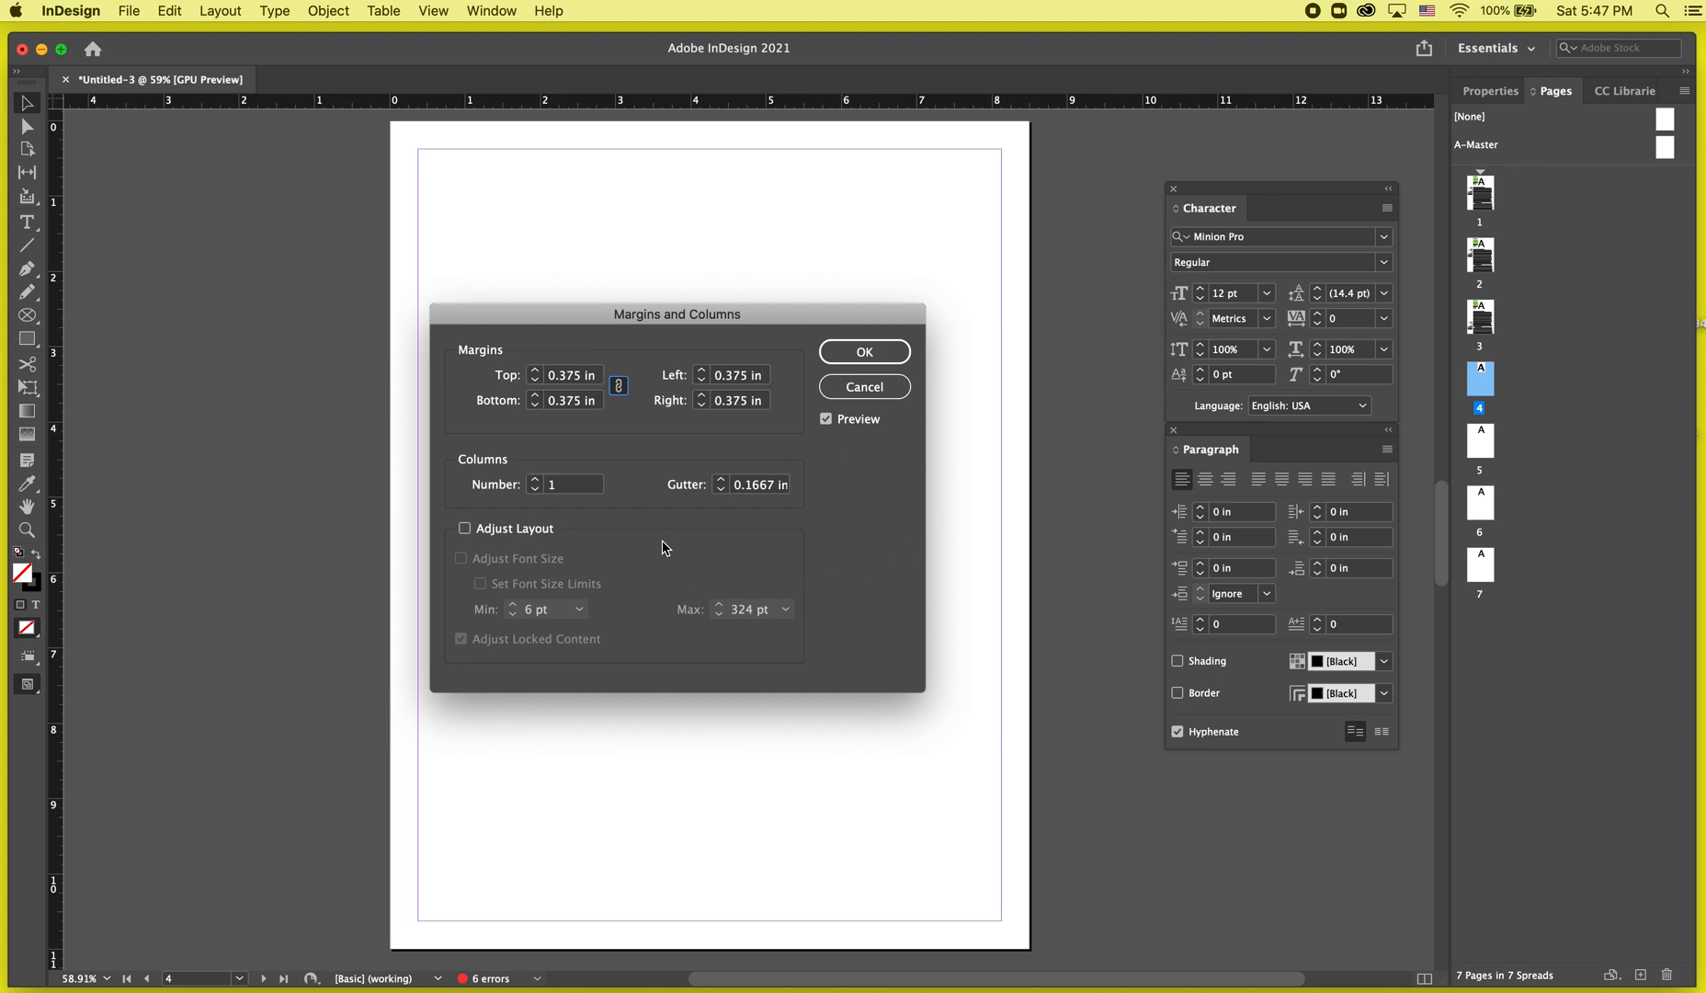
Try four columns, return to a single column and apply the margin settings.
{"action": "left_click", "coordinate": [535, 479]}
{"action": "left_click", "coordinate": [535, 479]}
{"action": "left_click", "coordinate": [535, 478]}
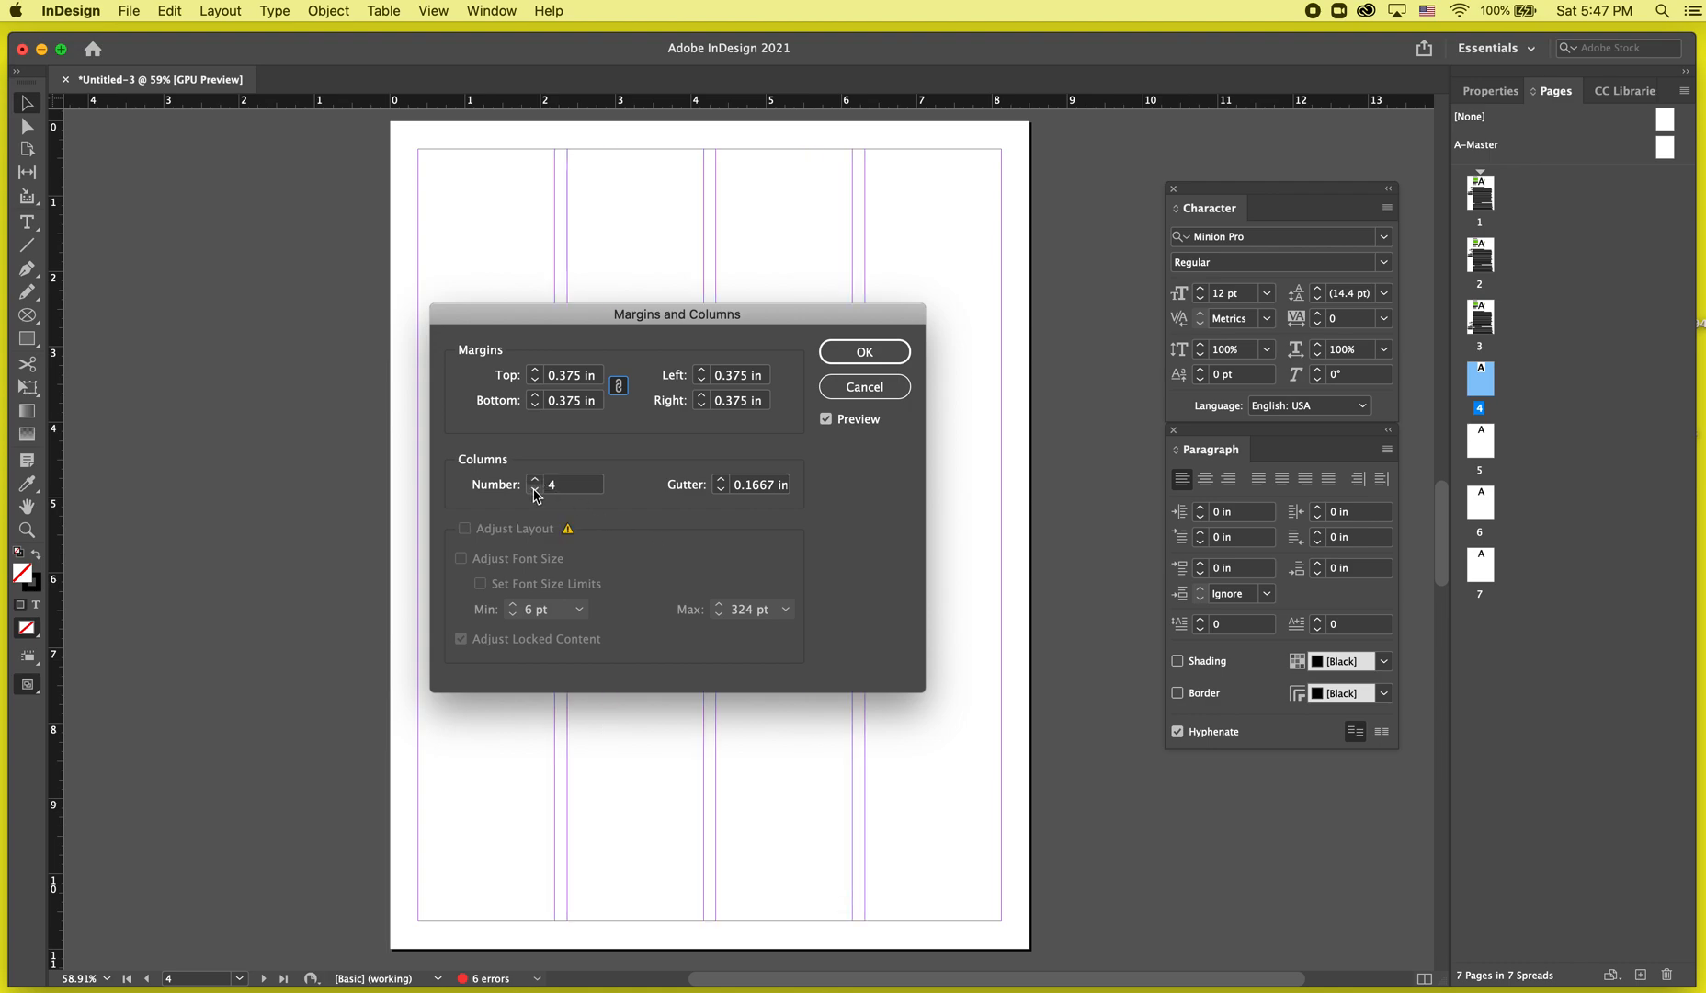
{"action": "left_click", "coordinate": [535, 489]}
{"action": "left_click", "coordinate": [535, 489]}
{"action": "left_click", "coordinate": [535, 489]}
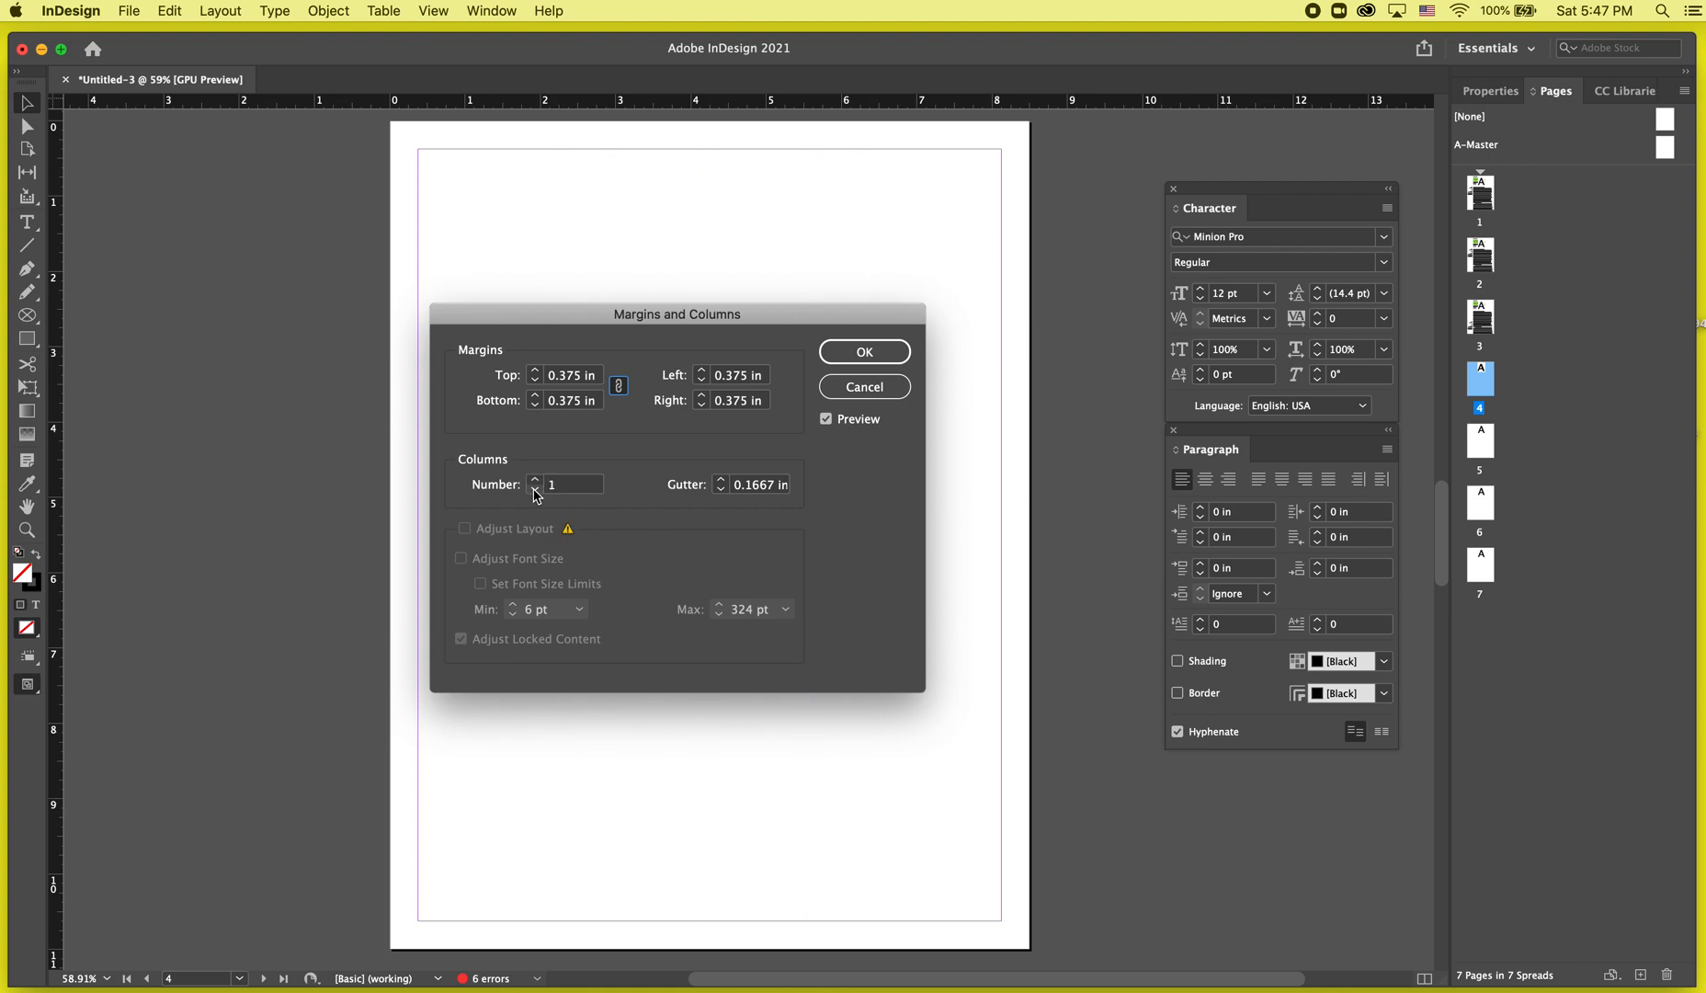
{"action": "left_click", "coordinate": [881, 355]}
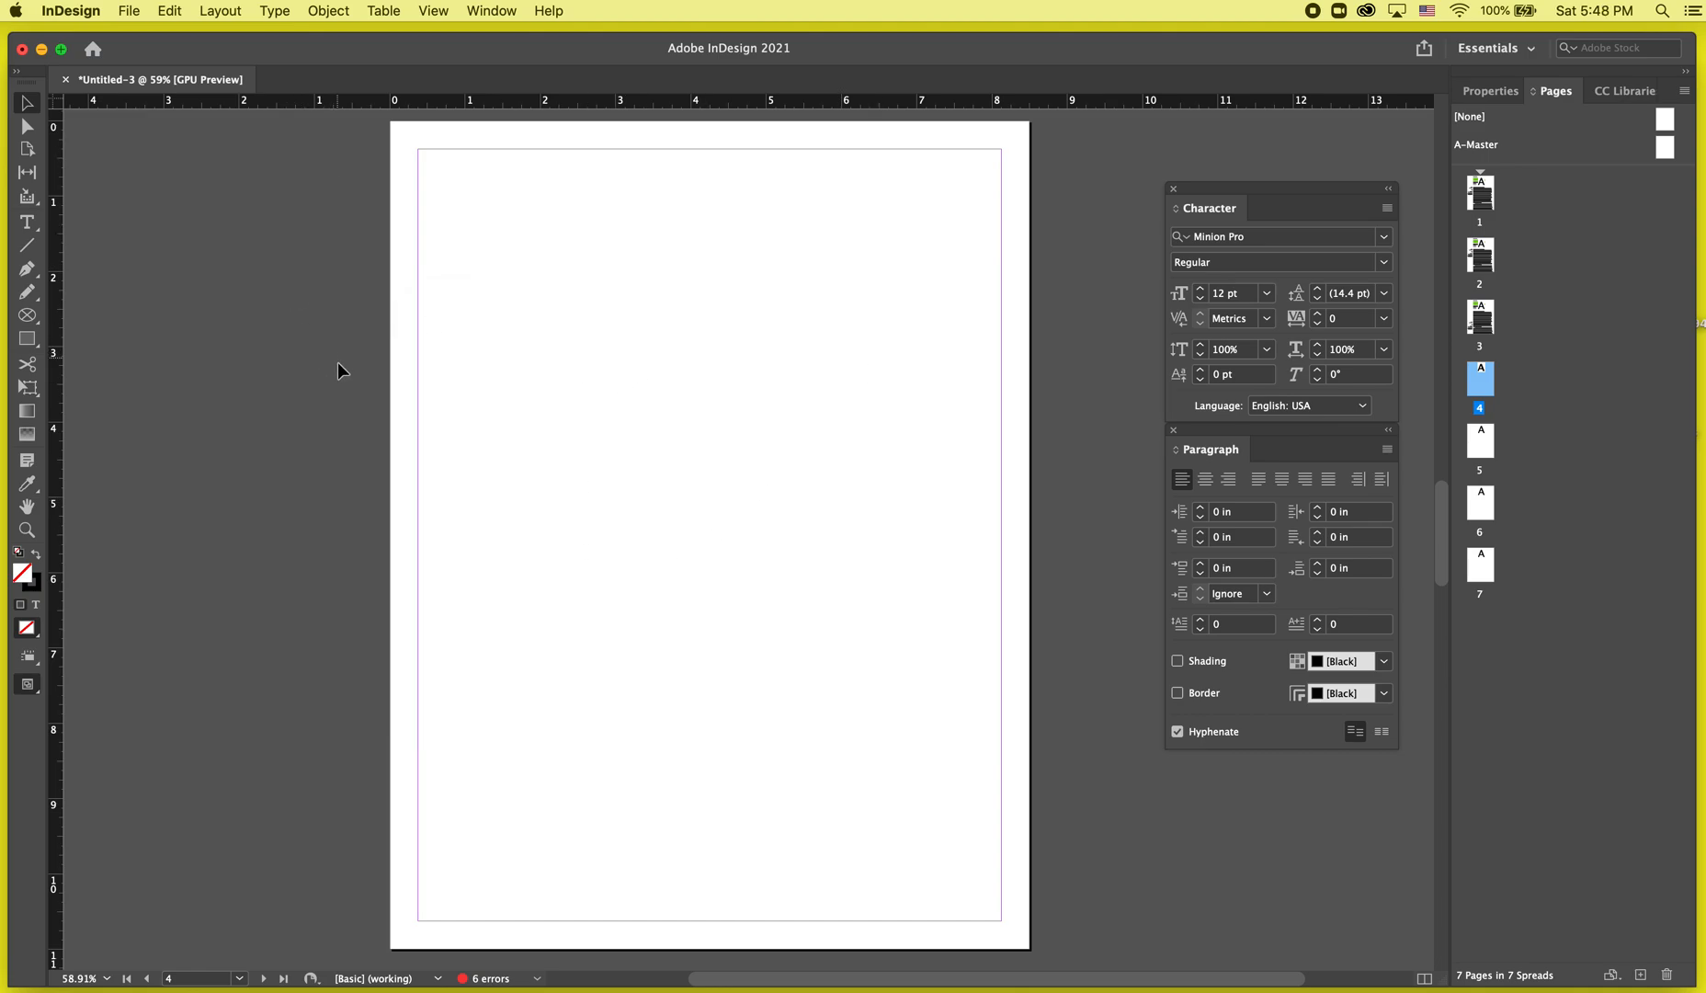
Start creating guides on page 4 with 7 rows and a 0.125 in row gutter, fitted to margins.
{"action": "left_click", "coordinate": [220, 11]}
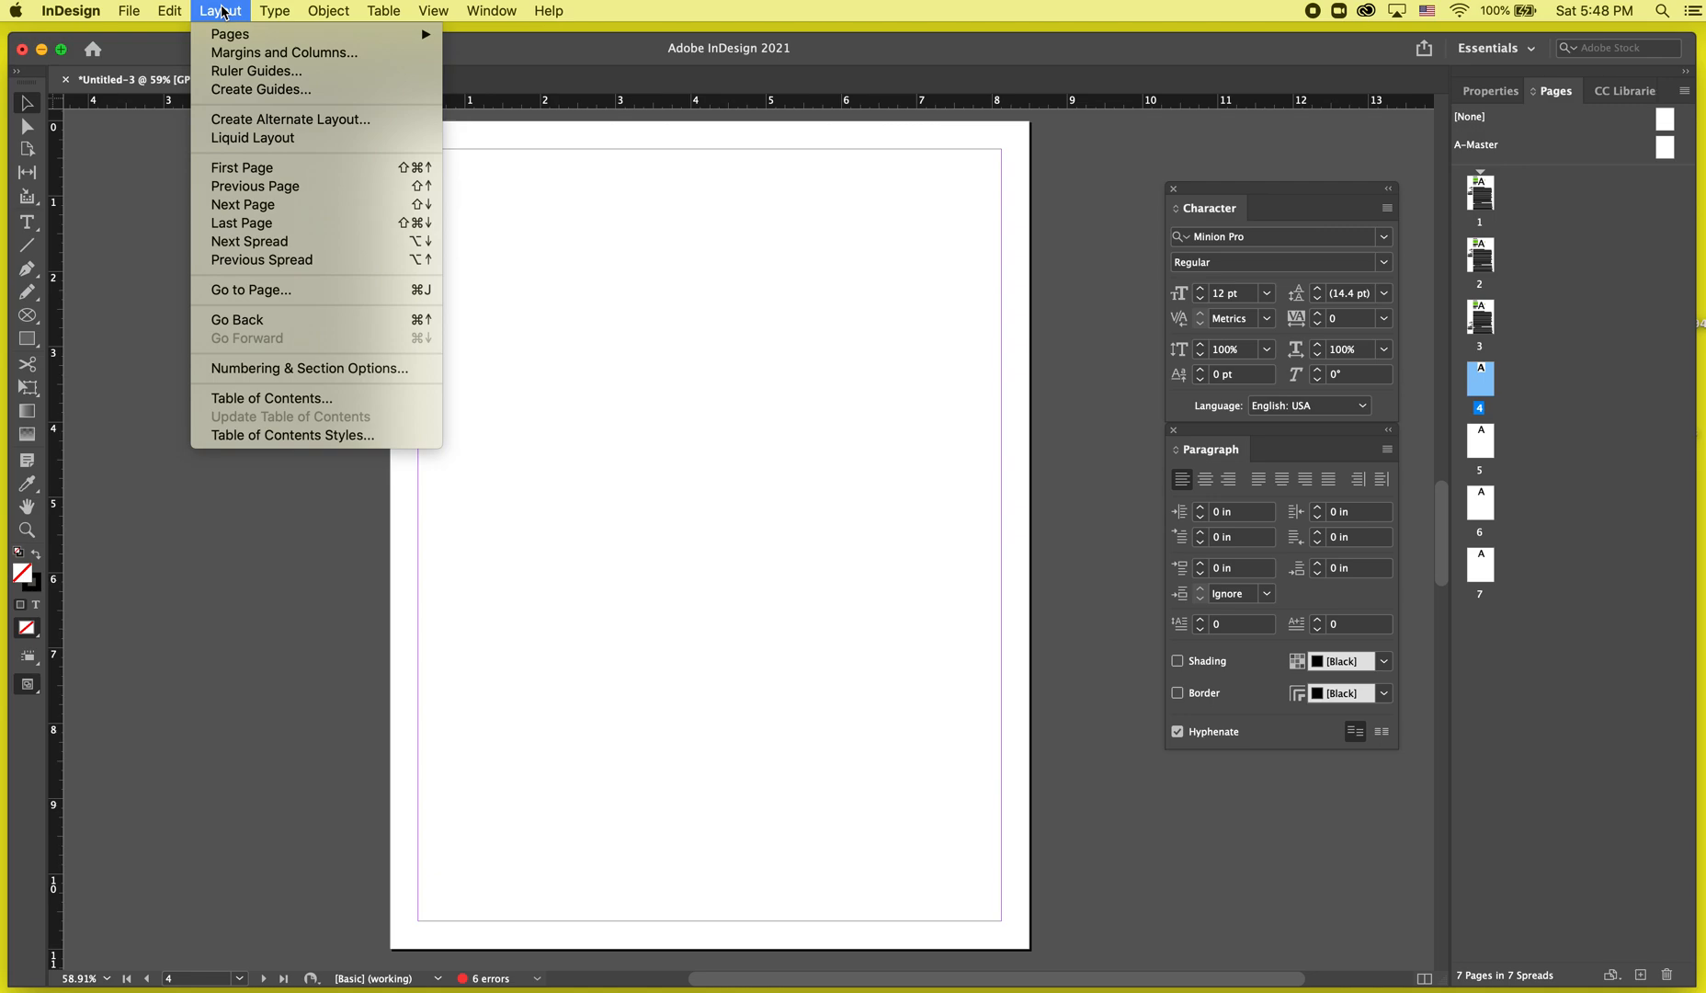
{"action": "left_click", "coordinate": [232, 90]}
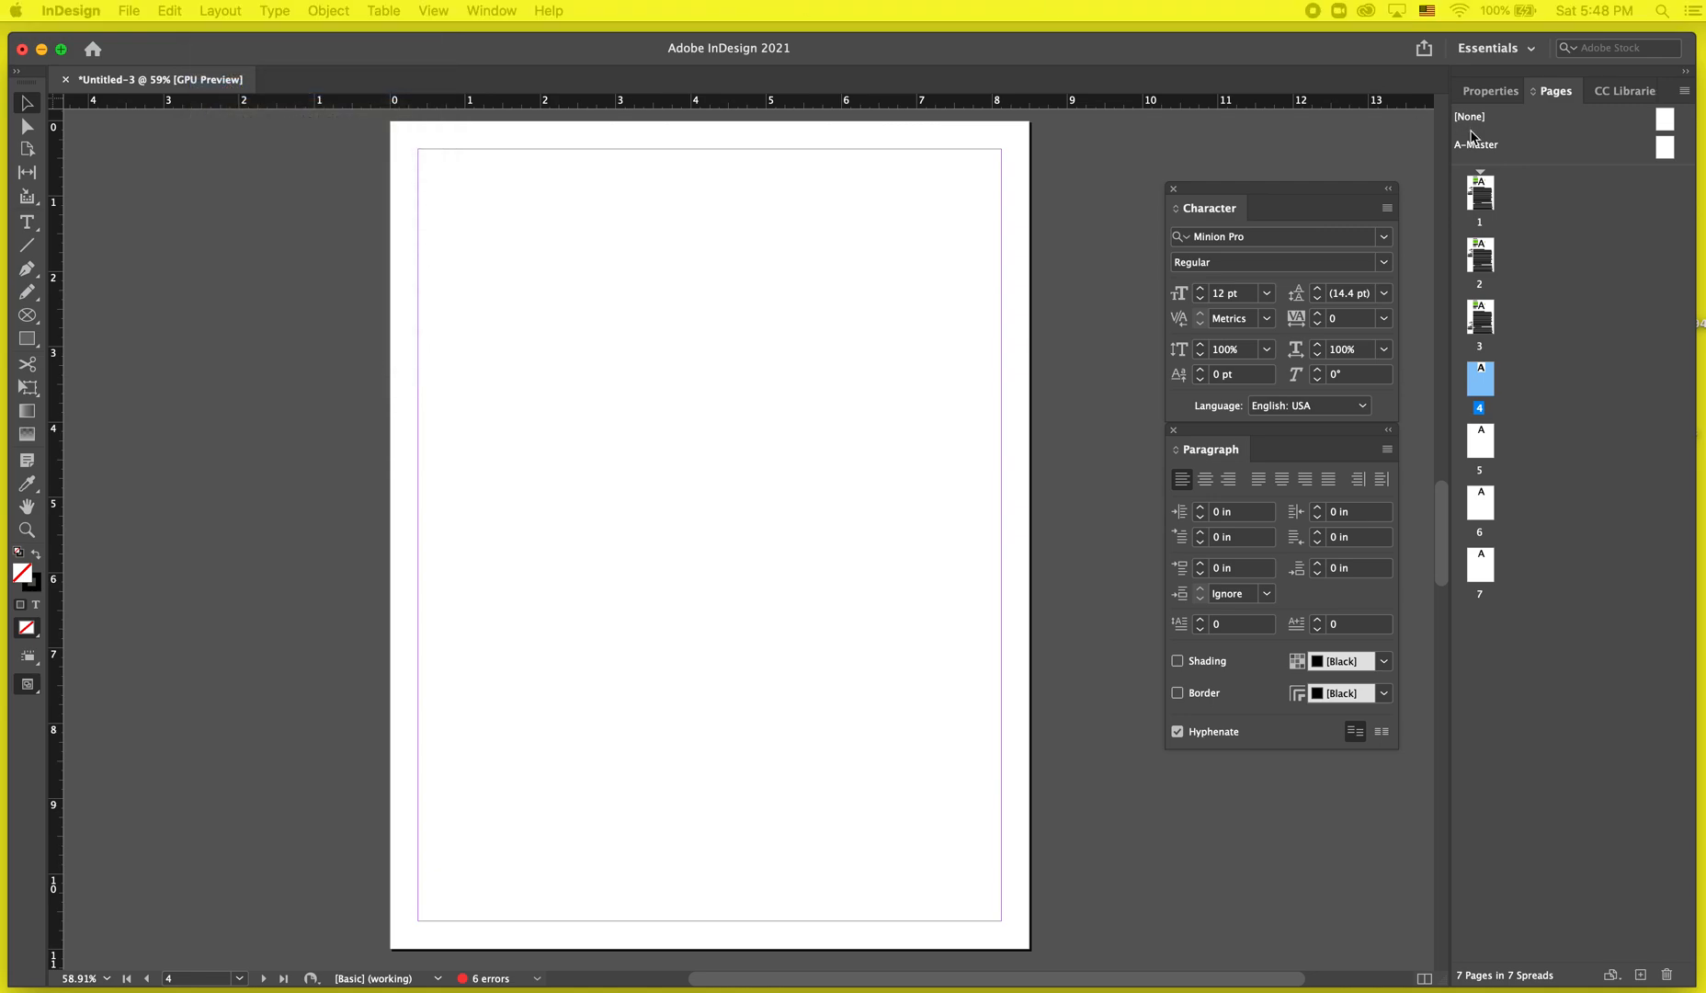
{"action": "left_click_drag", "start_coordinate": [1500, 446], "coordinate": [476, 382]}
{"action": "left_click", "coordinate": [493, 428]}
{"action": "left_click", "coordinate": [493, 428]}
{"action": "left_click", "coordinate": [492, 429]}
{"action": "left_click", "coordinate": [492, 429]}
{"action": "left_click", "coordinate": [494, 430]}
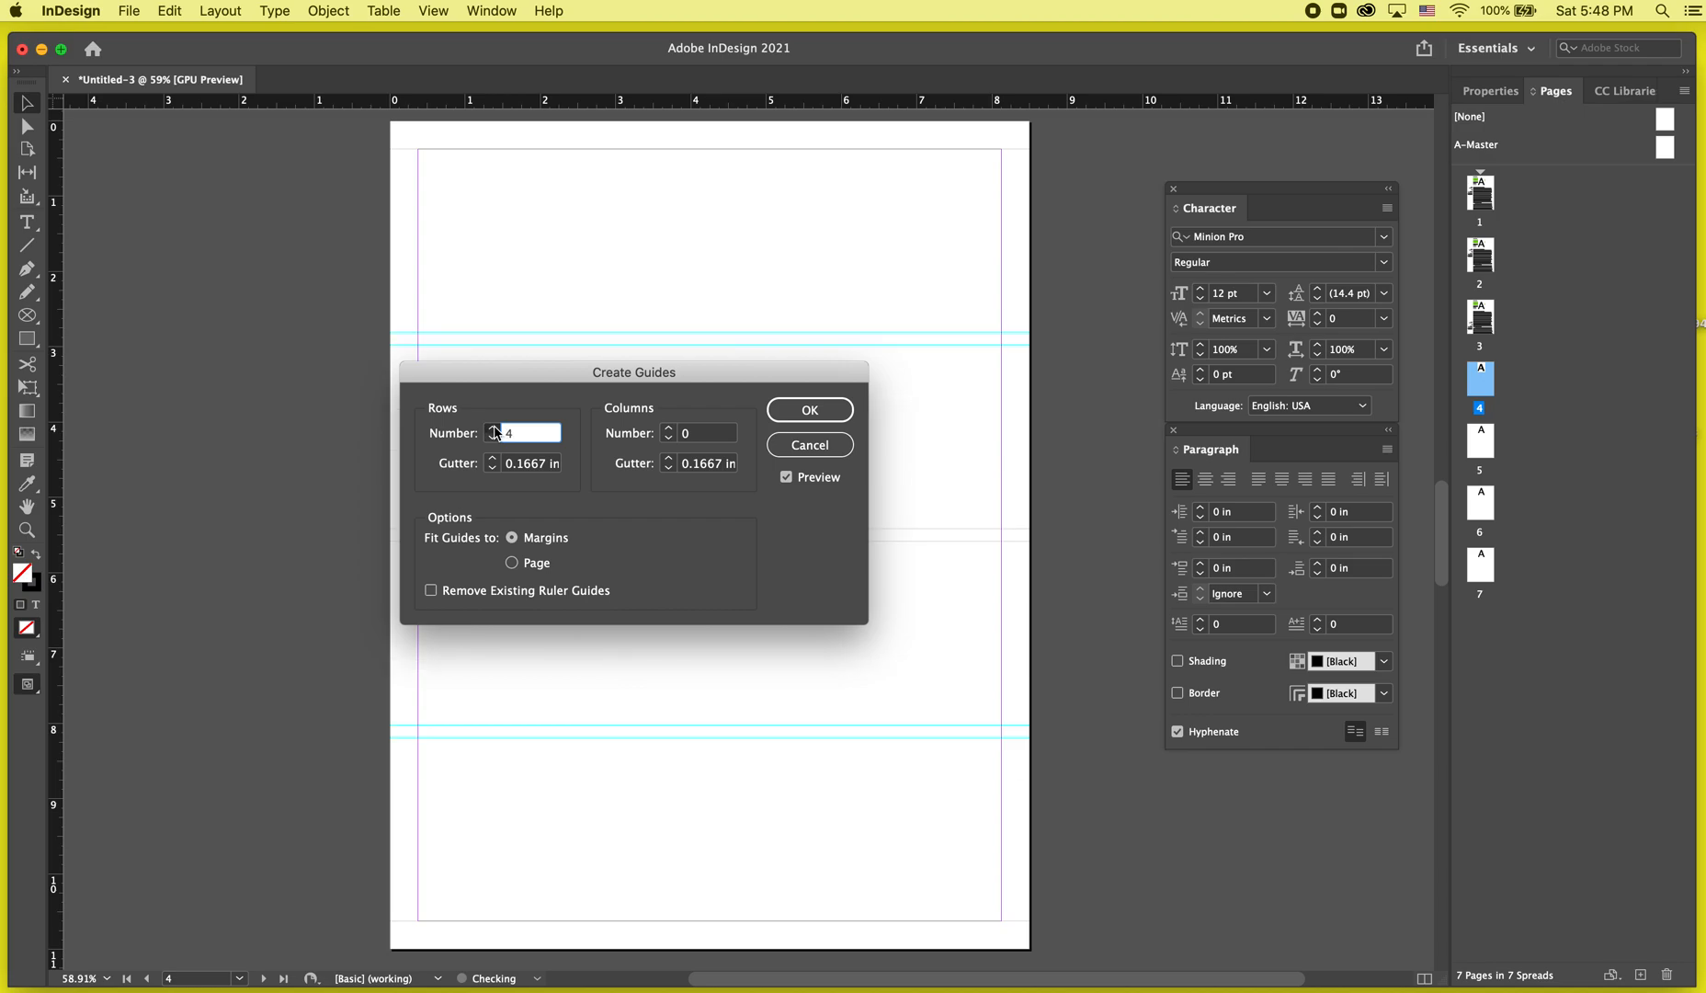
{"action": "left_click_drag", "start_coordinate": [515, 383], "coordinate": [812, 238]}
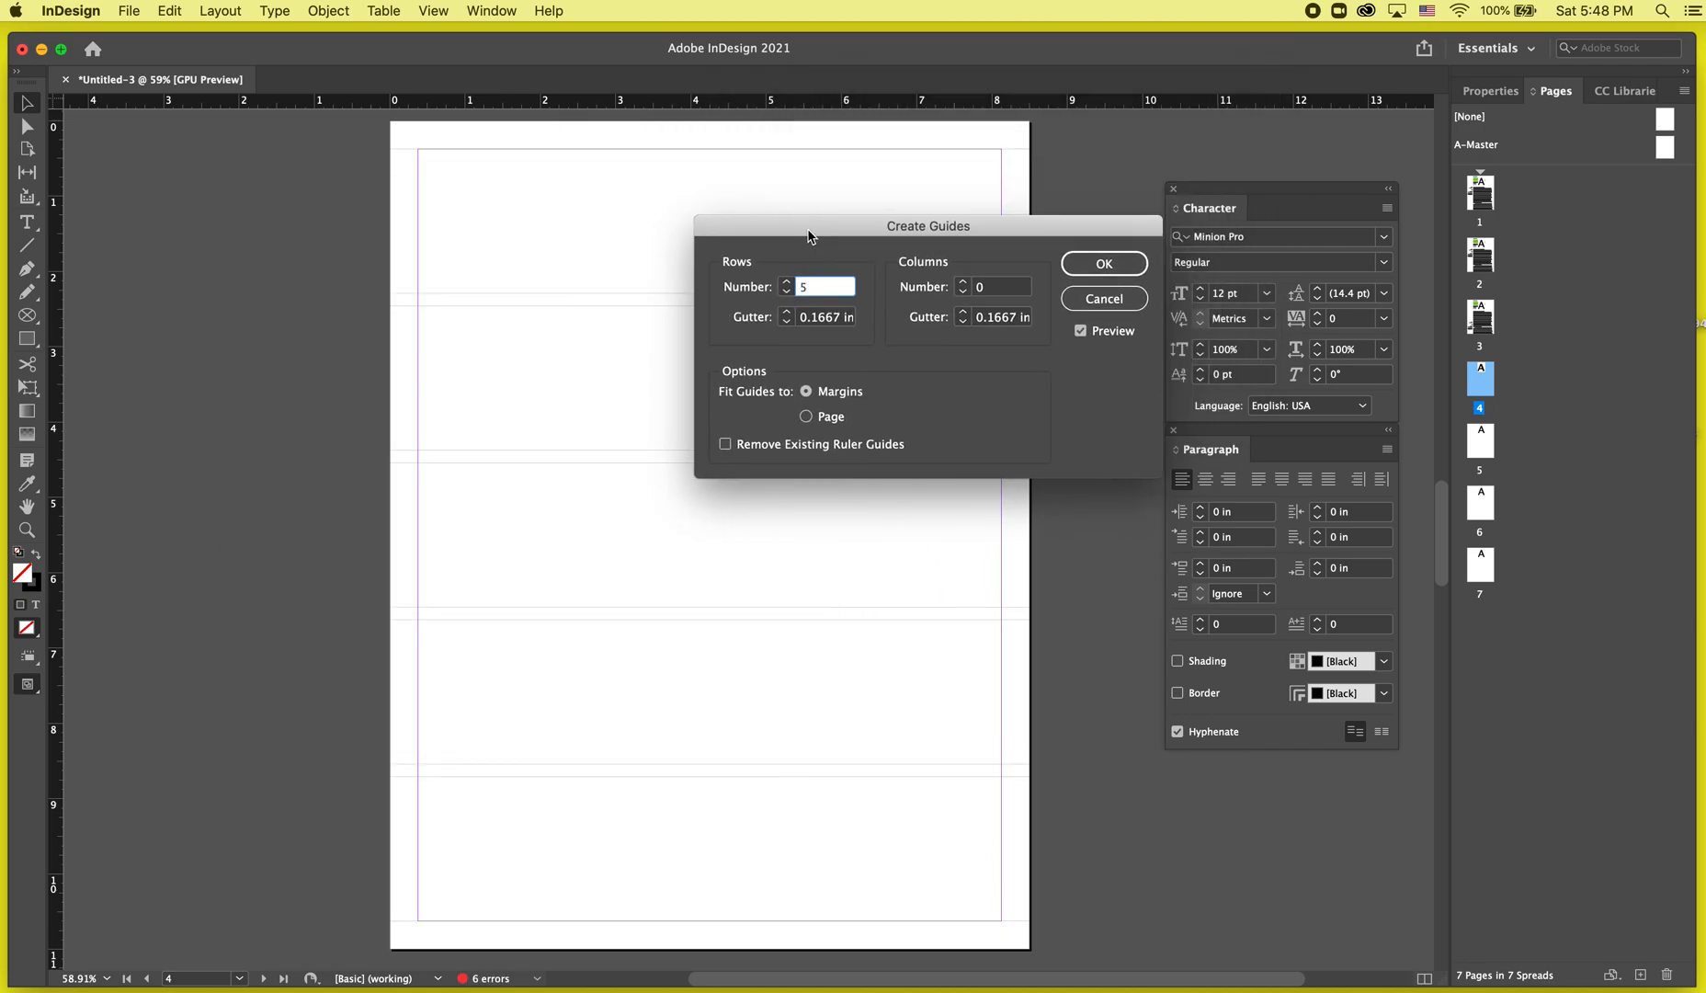
{"action": "left_click", "coordinate": [786, 283]}
{"action": "left_click", "coordinate": [786, 284]}
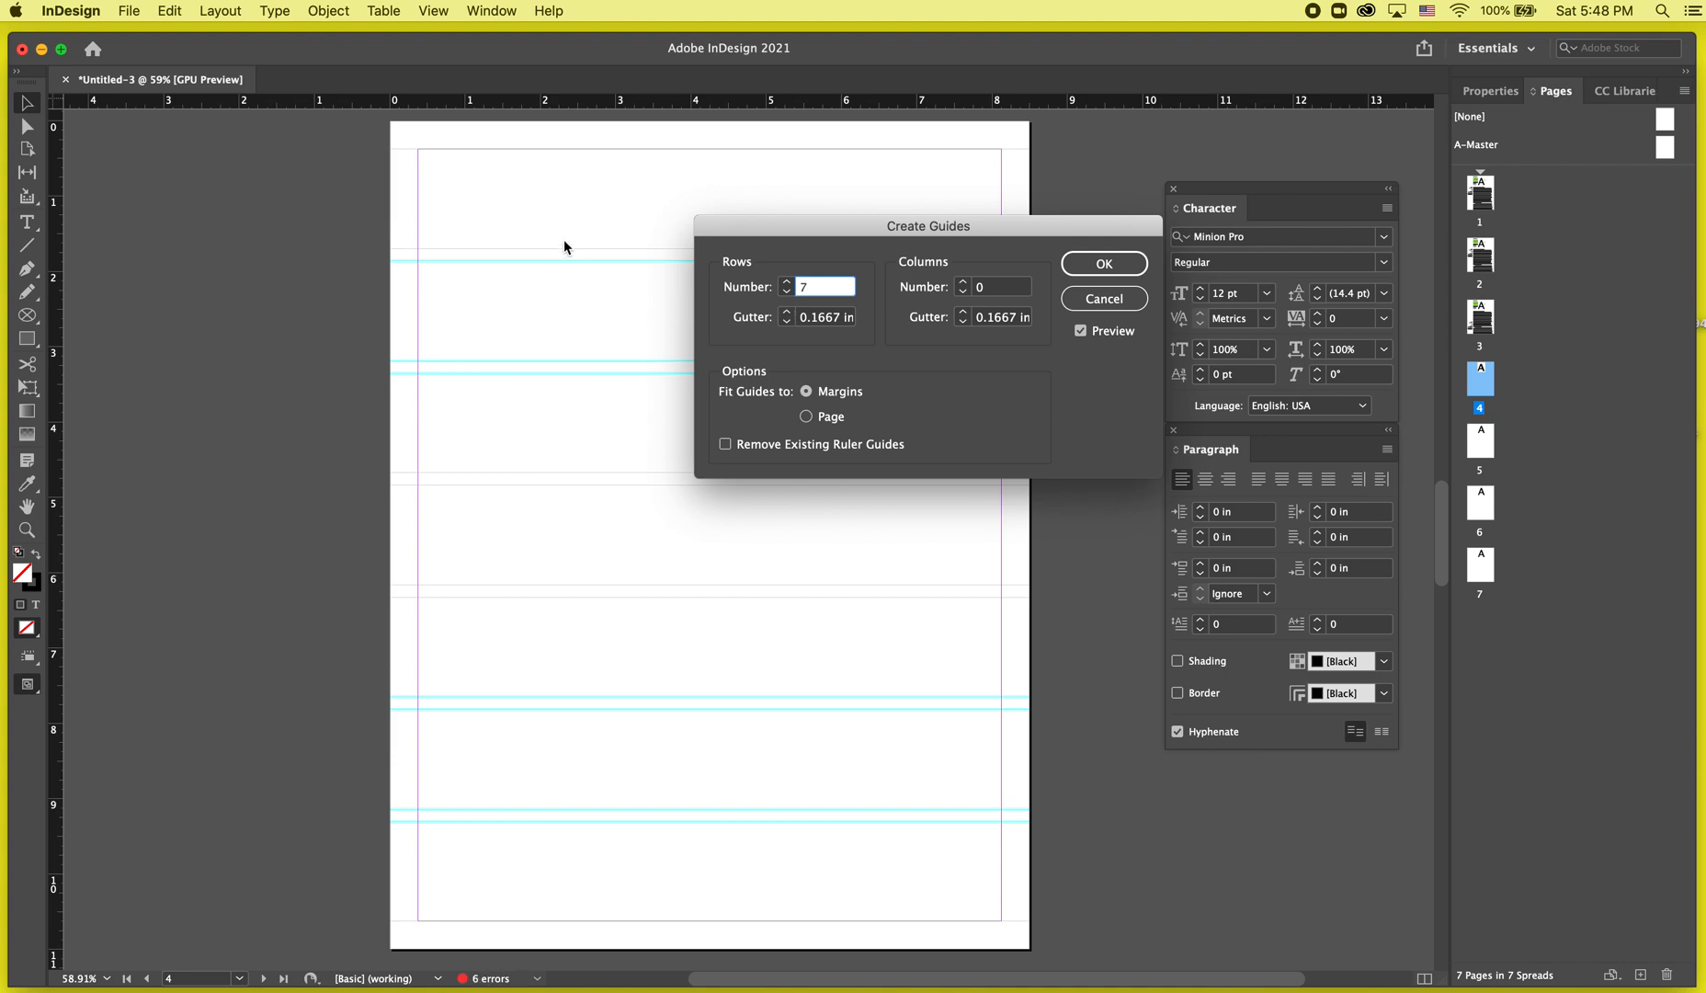
{"action": "left_click", "coordinate": [787, 314]}
{"action": "left_click", "coordinate": [788, 320]}
{"action": "left_click", "coordinate": [788, 322]}
{"action": "left_click", "coordinate": [788, 323]}
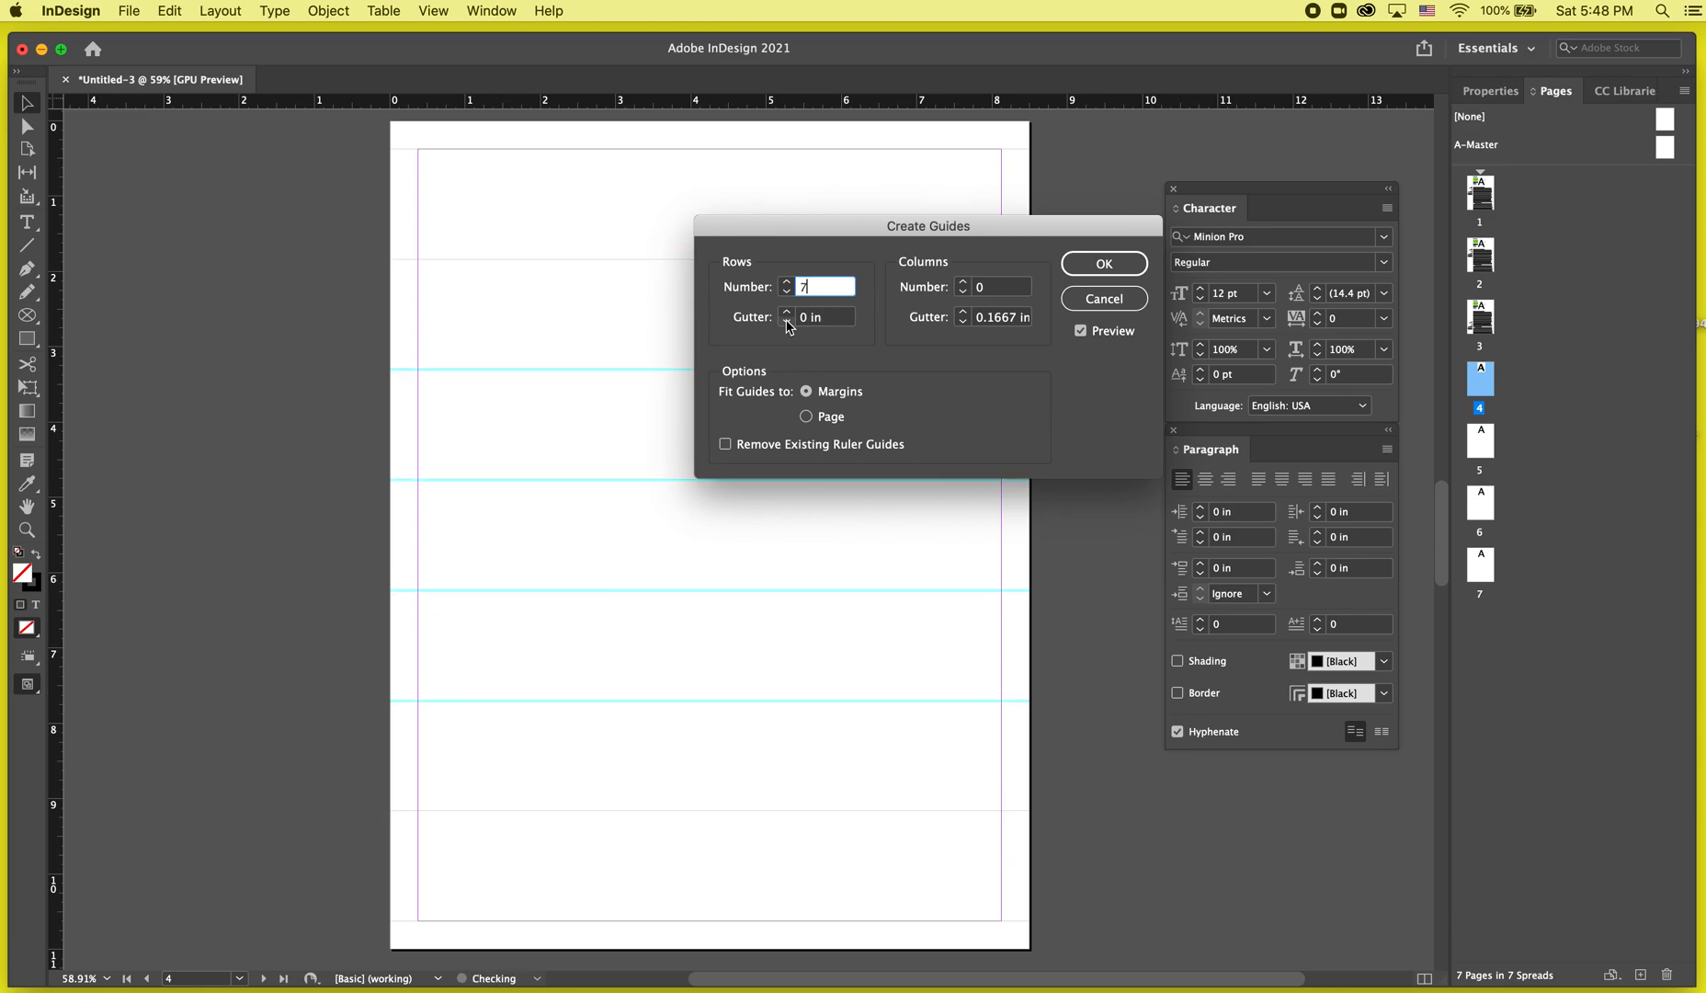
{"action": "left_click", "coordinate": [787, 313]}
{"action": "left_click", "coordinate": [786, 313]}
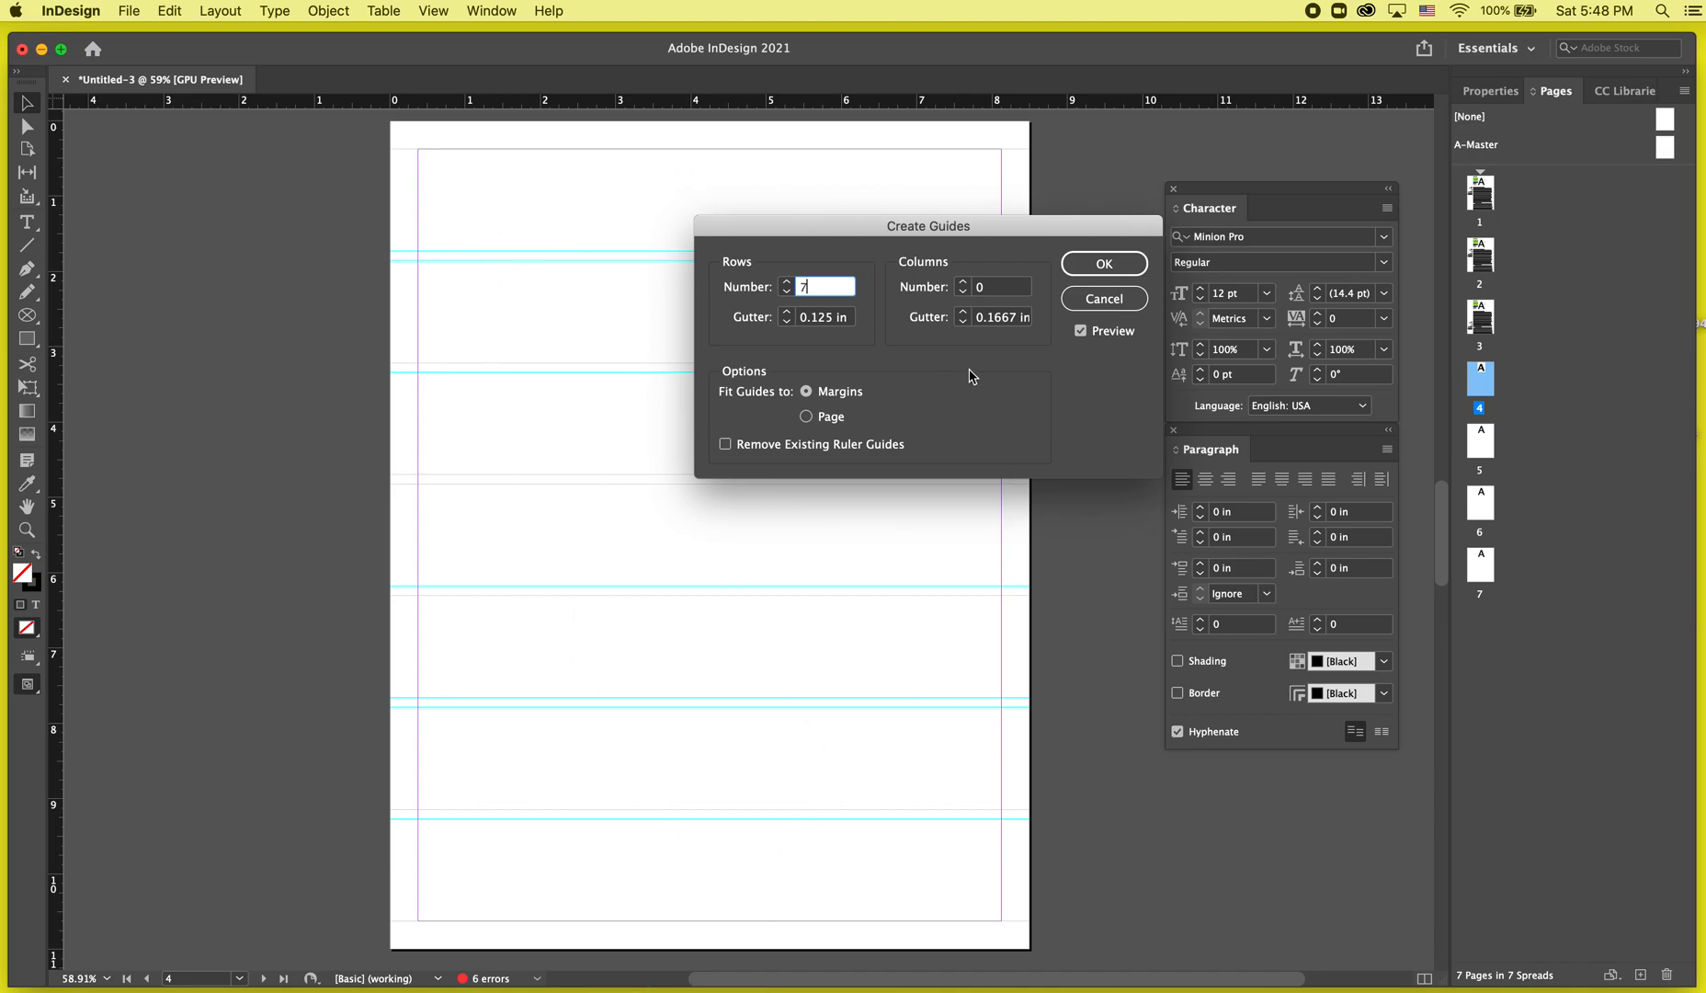
Add columns to page 4's guide grid and set the column gutter to 0.125 in.
{"action": "left_click", "coordinate": [962, 282]}
{"action": "left_click", "coordinate": [963, 282]}
{"action": "left_click", "coordinate": [963, 282]}
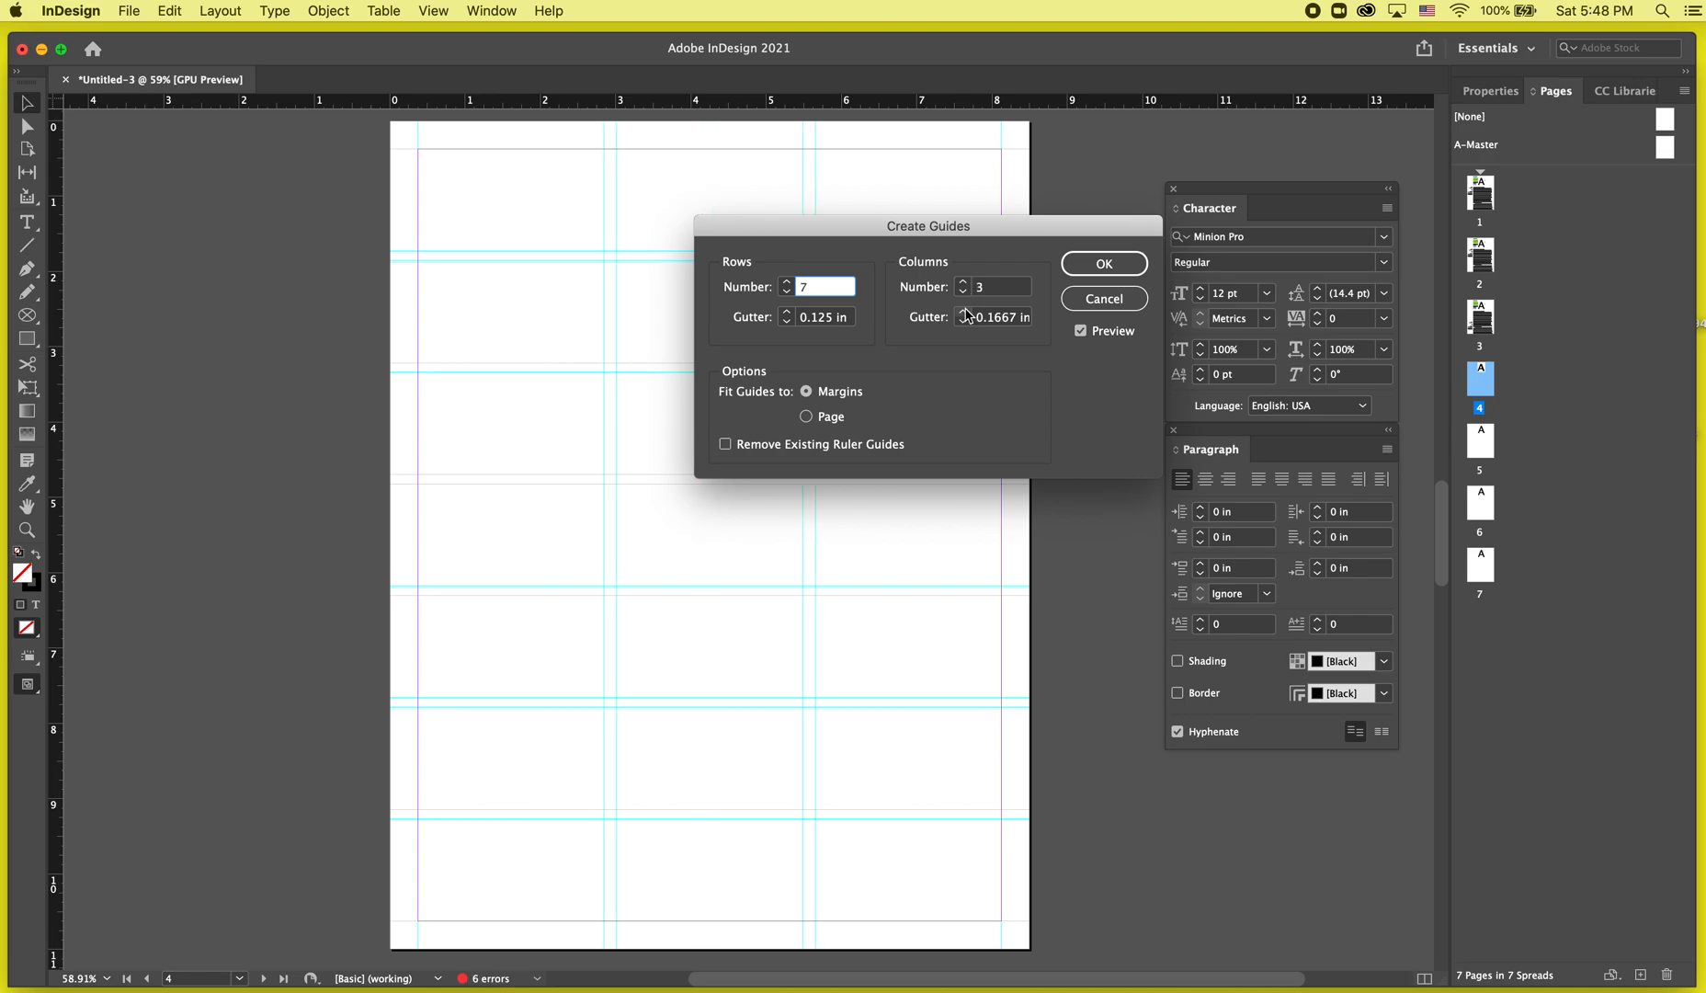
{"action": "left_click", "coordinate": [962, 282]}
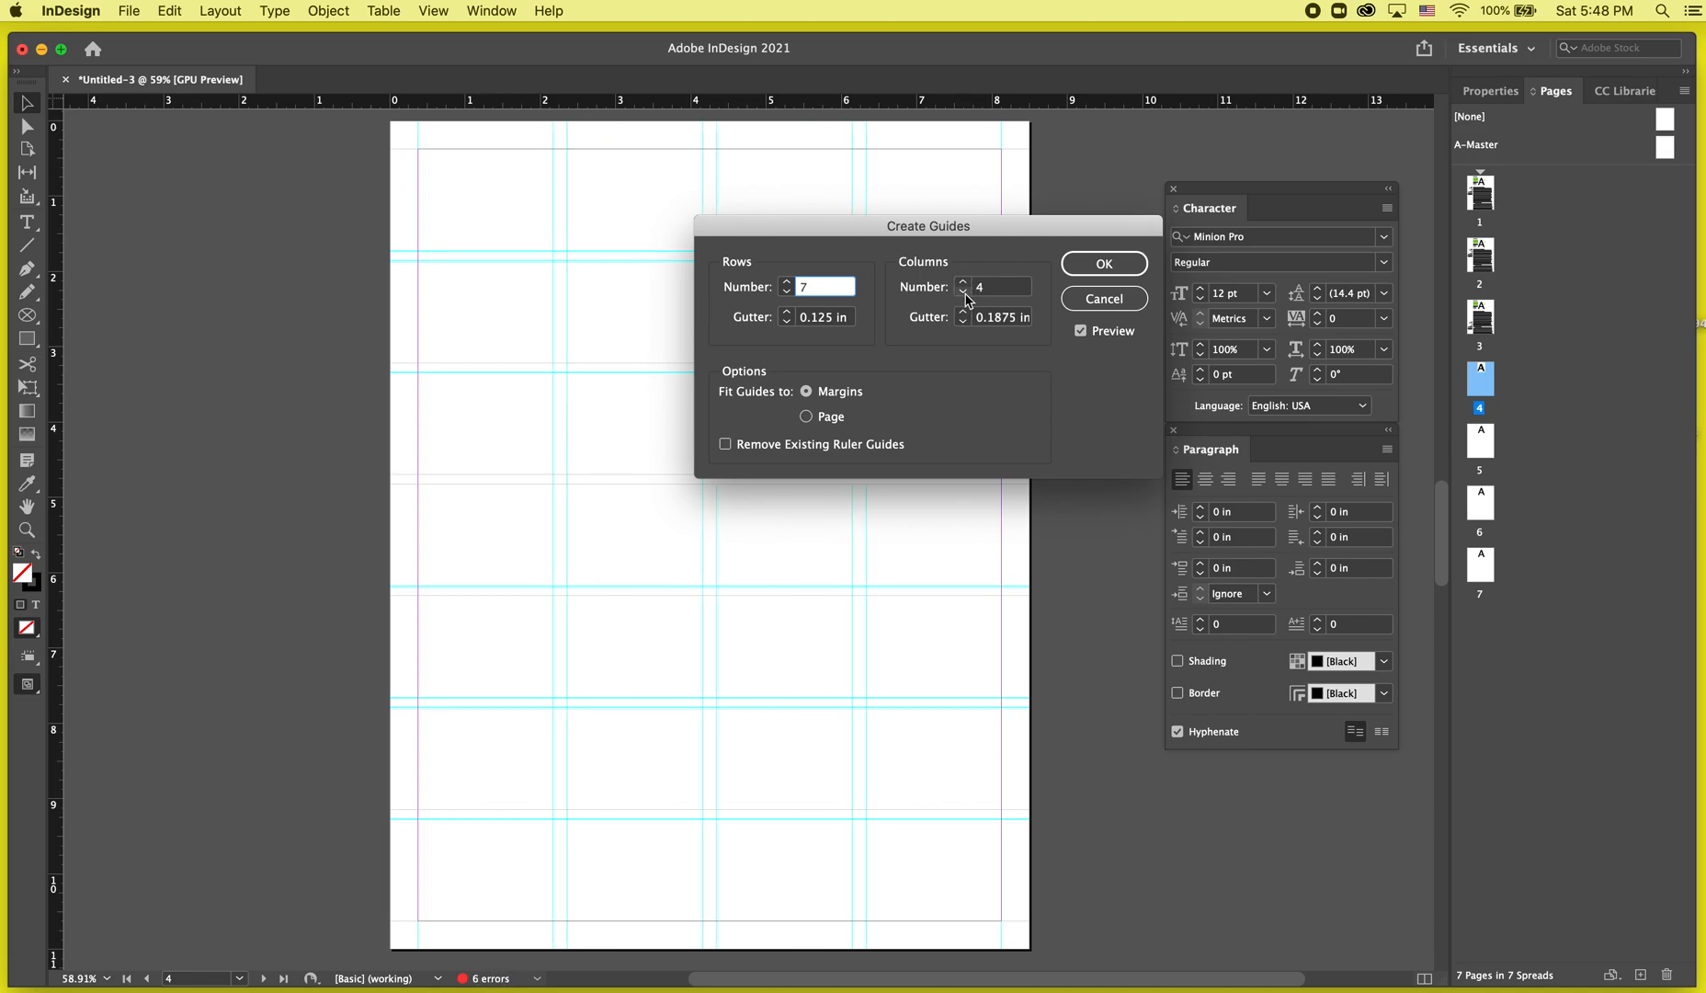
{"action": "left_click", "coordinate": [963, 321]}
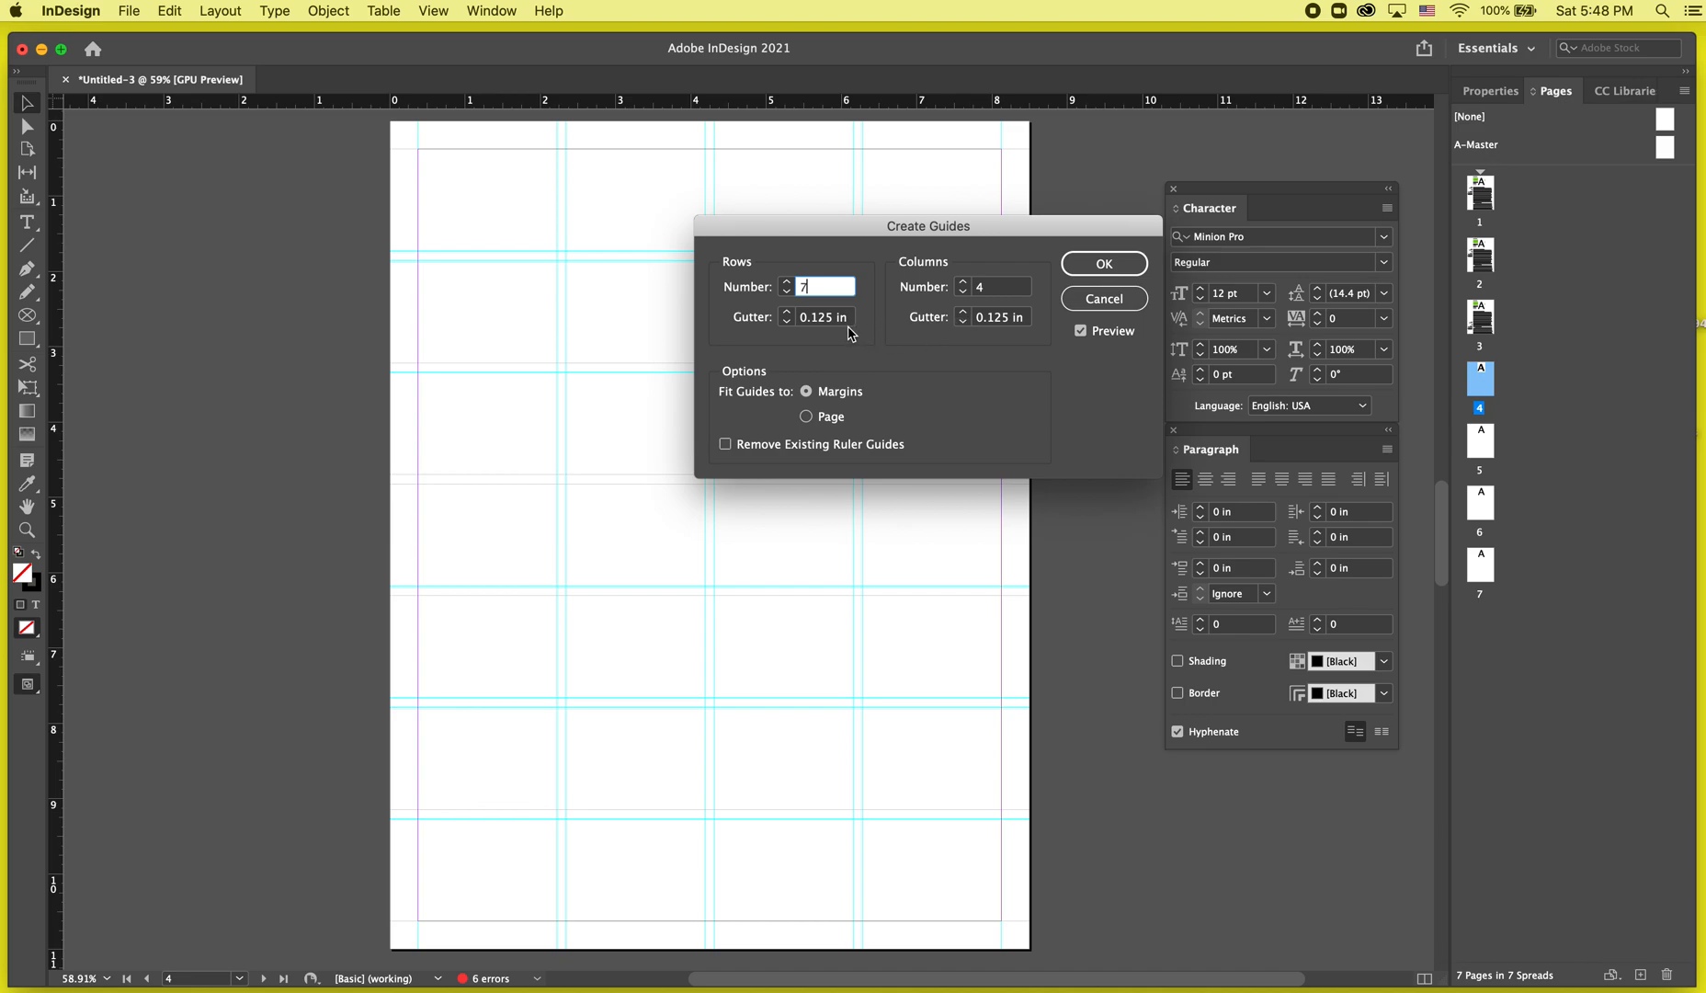
{"action": "left_click", "coordinate": [962, 282]}
{"action": "left_click", "coordinate": [963, 283]}
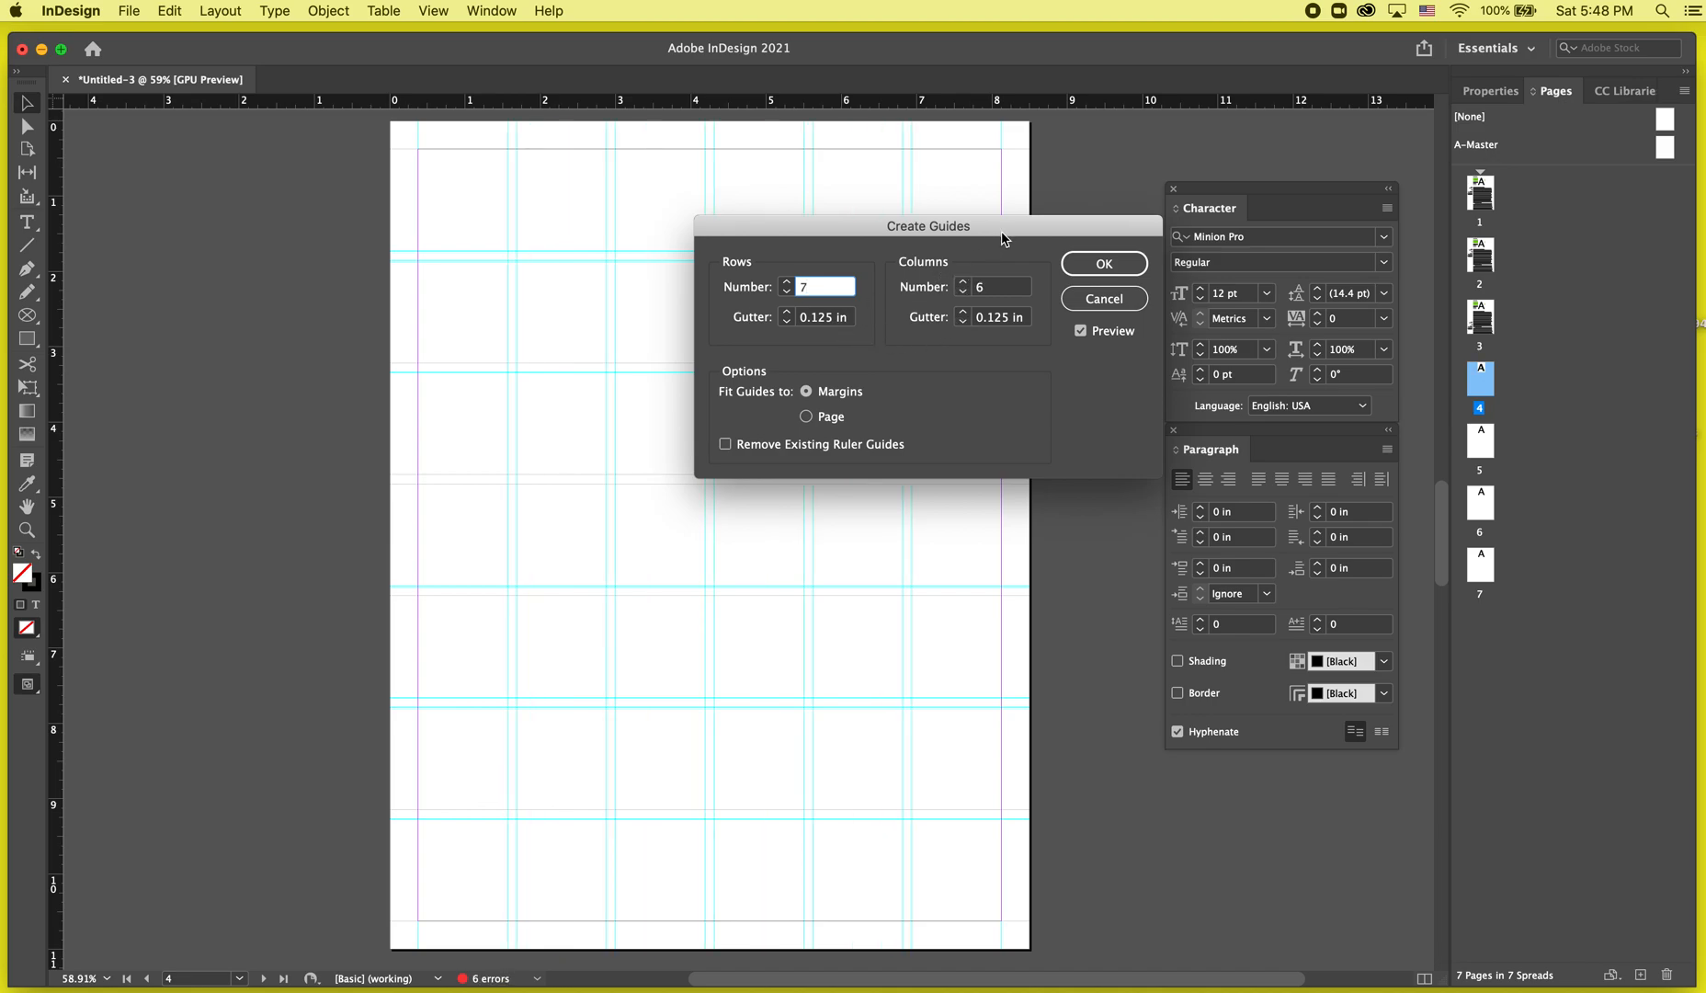
{"action": "left_click_drag", "start_coordinate": [1001, 231], "coordinate": [811, 407]}
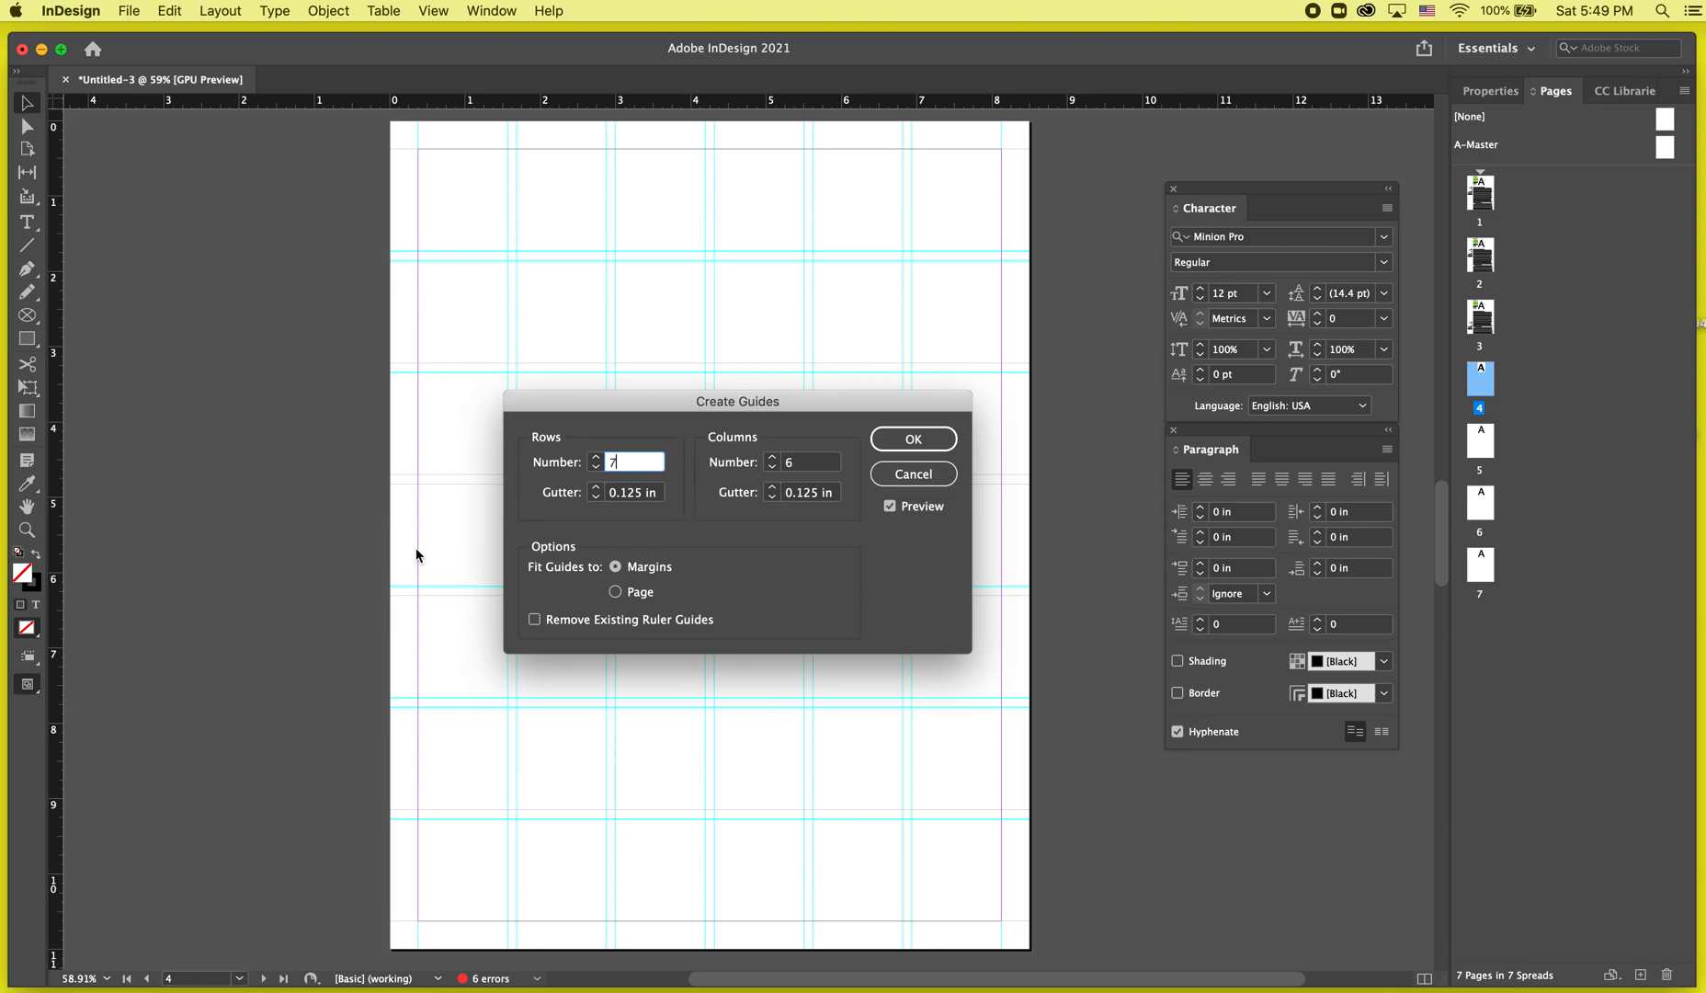
Set the guide grid to 8 rows and 5 columns and create the guides on page 4.
{"action": "left_click", "coordinate": [773, 467]}
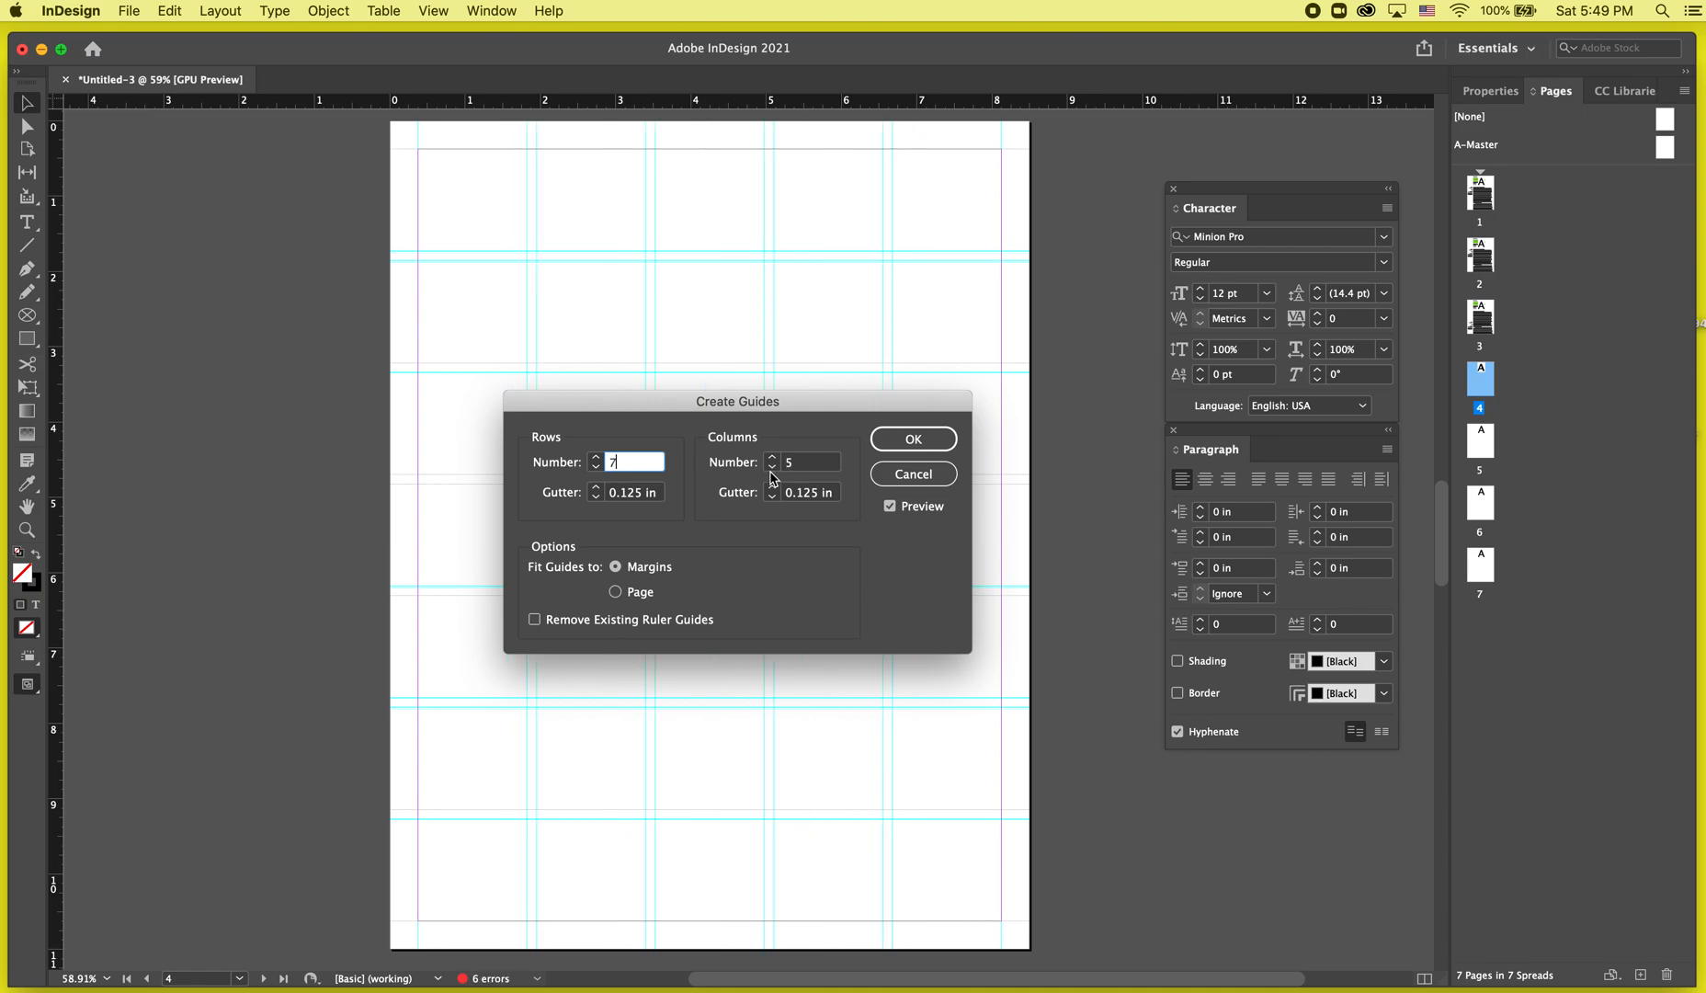
{"action": "left_click", "coordinate": [772, 467]}
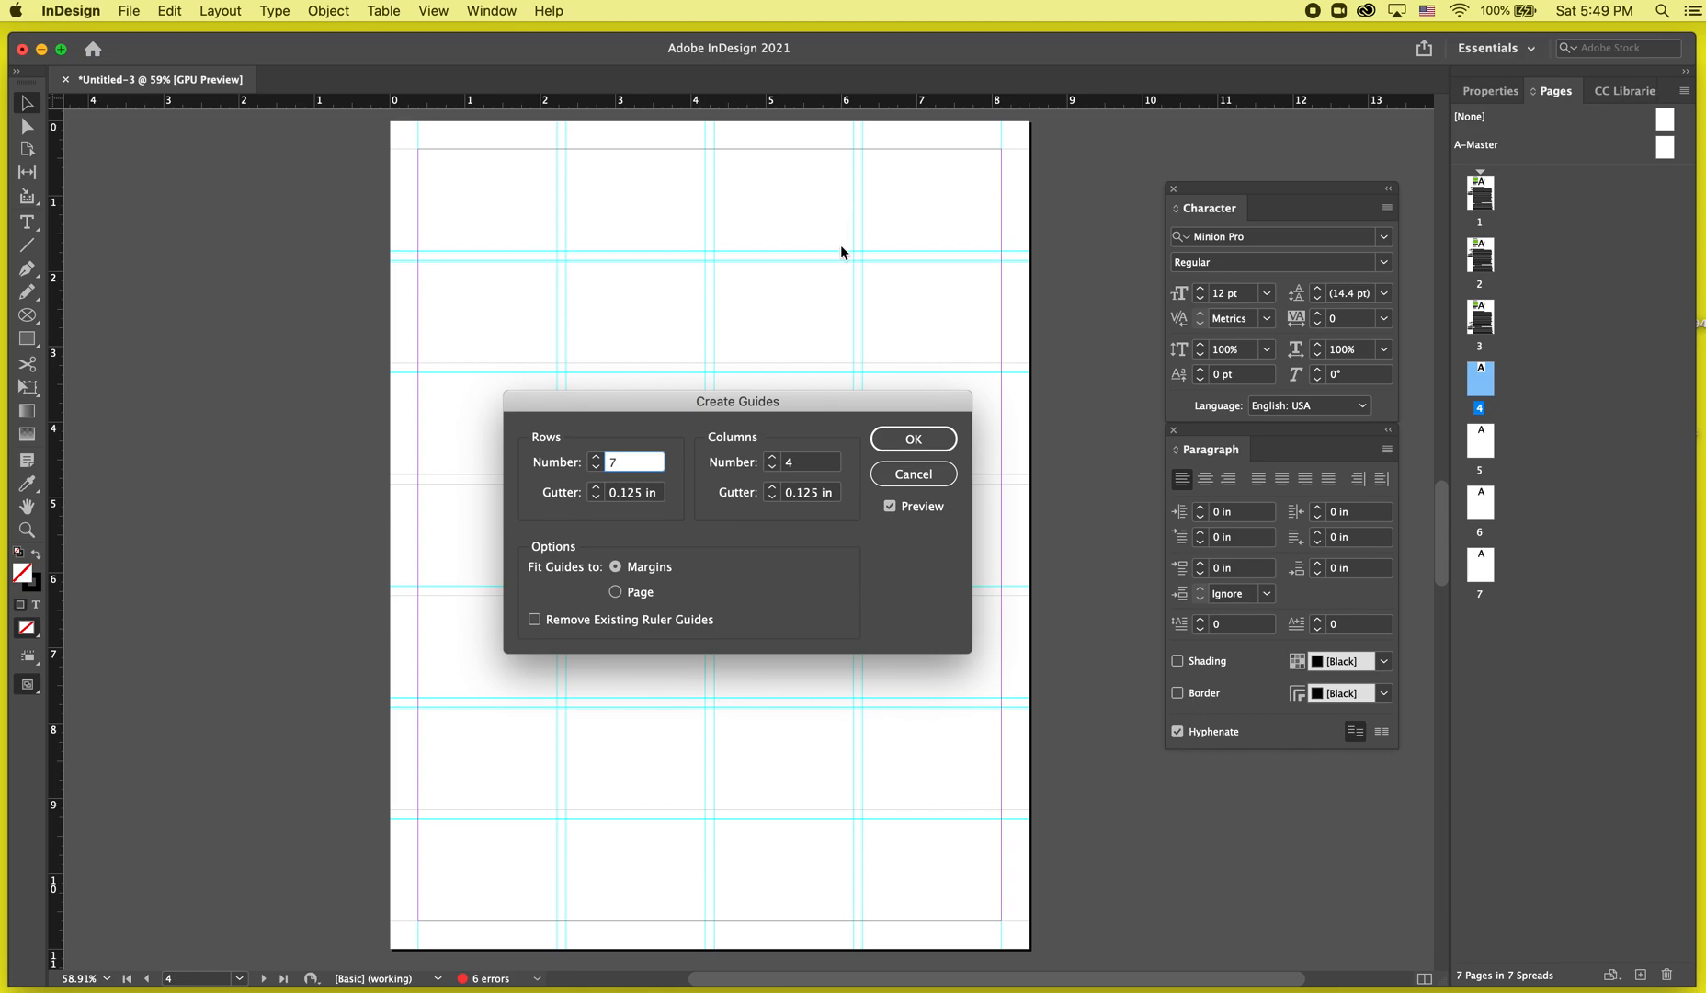
{"action": "left_click", "coordinate": [773, 457]}
{"action": "left_click", "coordinate": [773, 457]}
{"action": "left_click", "coordinate": [773, 456]}
{"action": "left_click", "coordinate": [773, 457]}
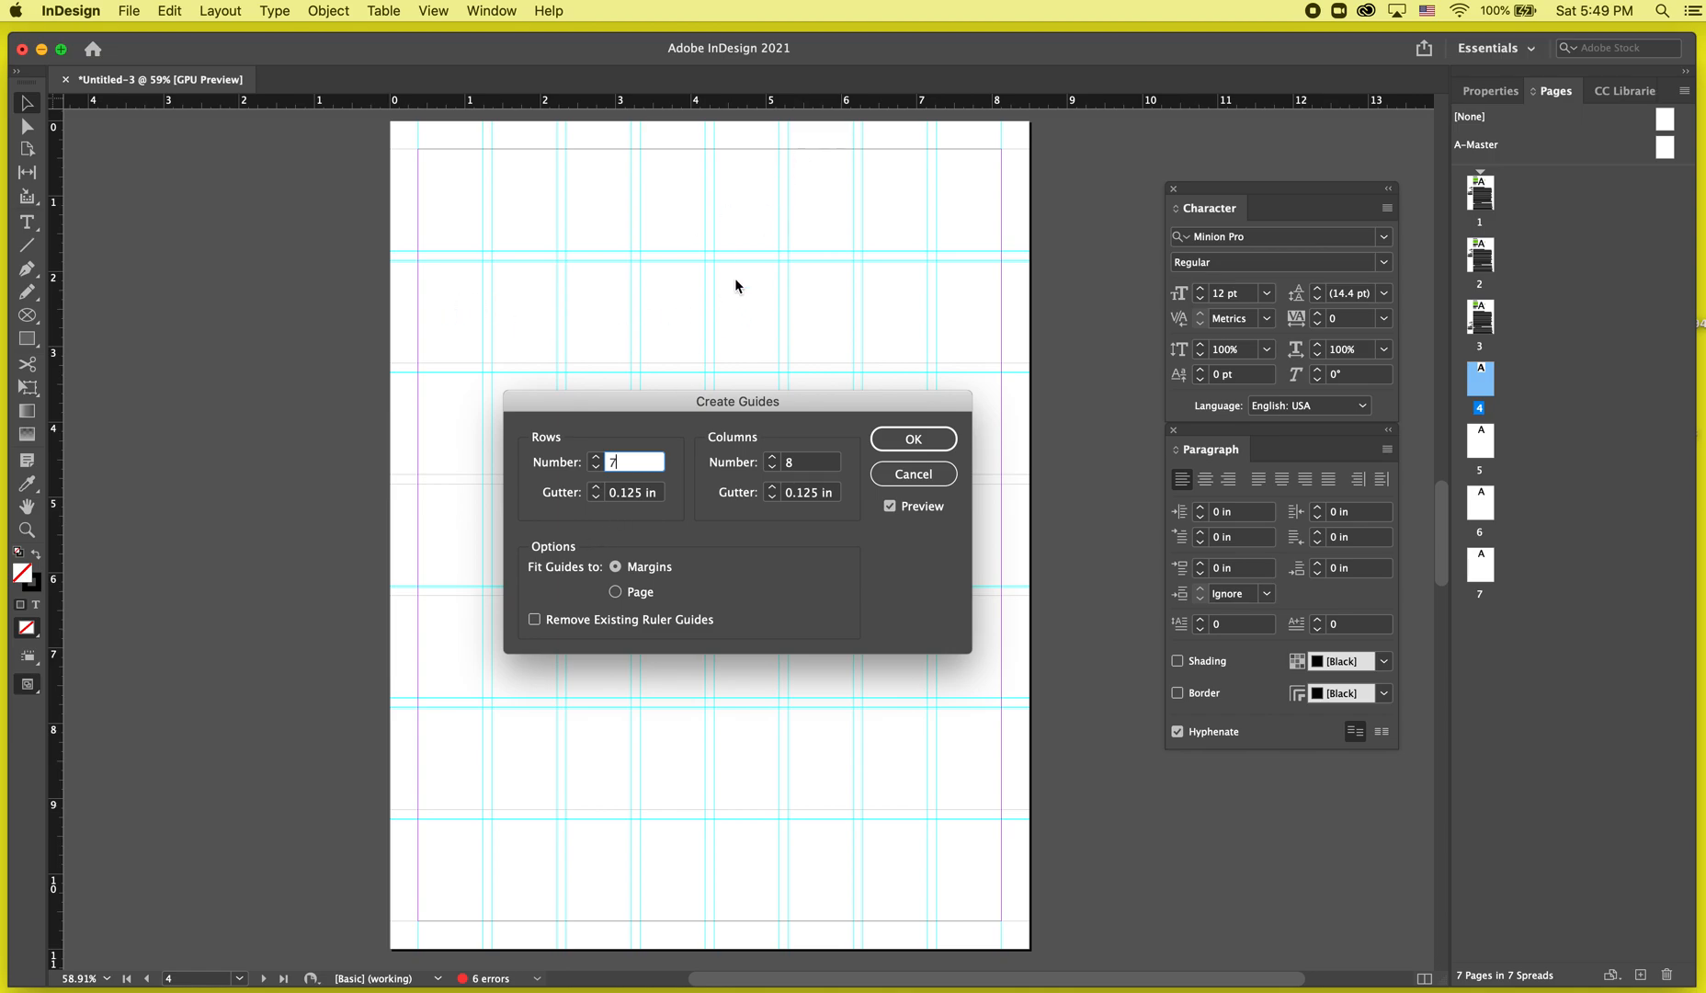
{"action": "left_click", "coordinate": [773, 466]}
{"action": "left_click", "coordinate": [773, 467]}
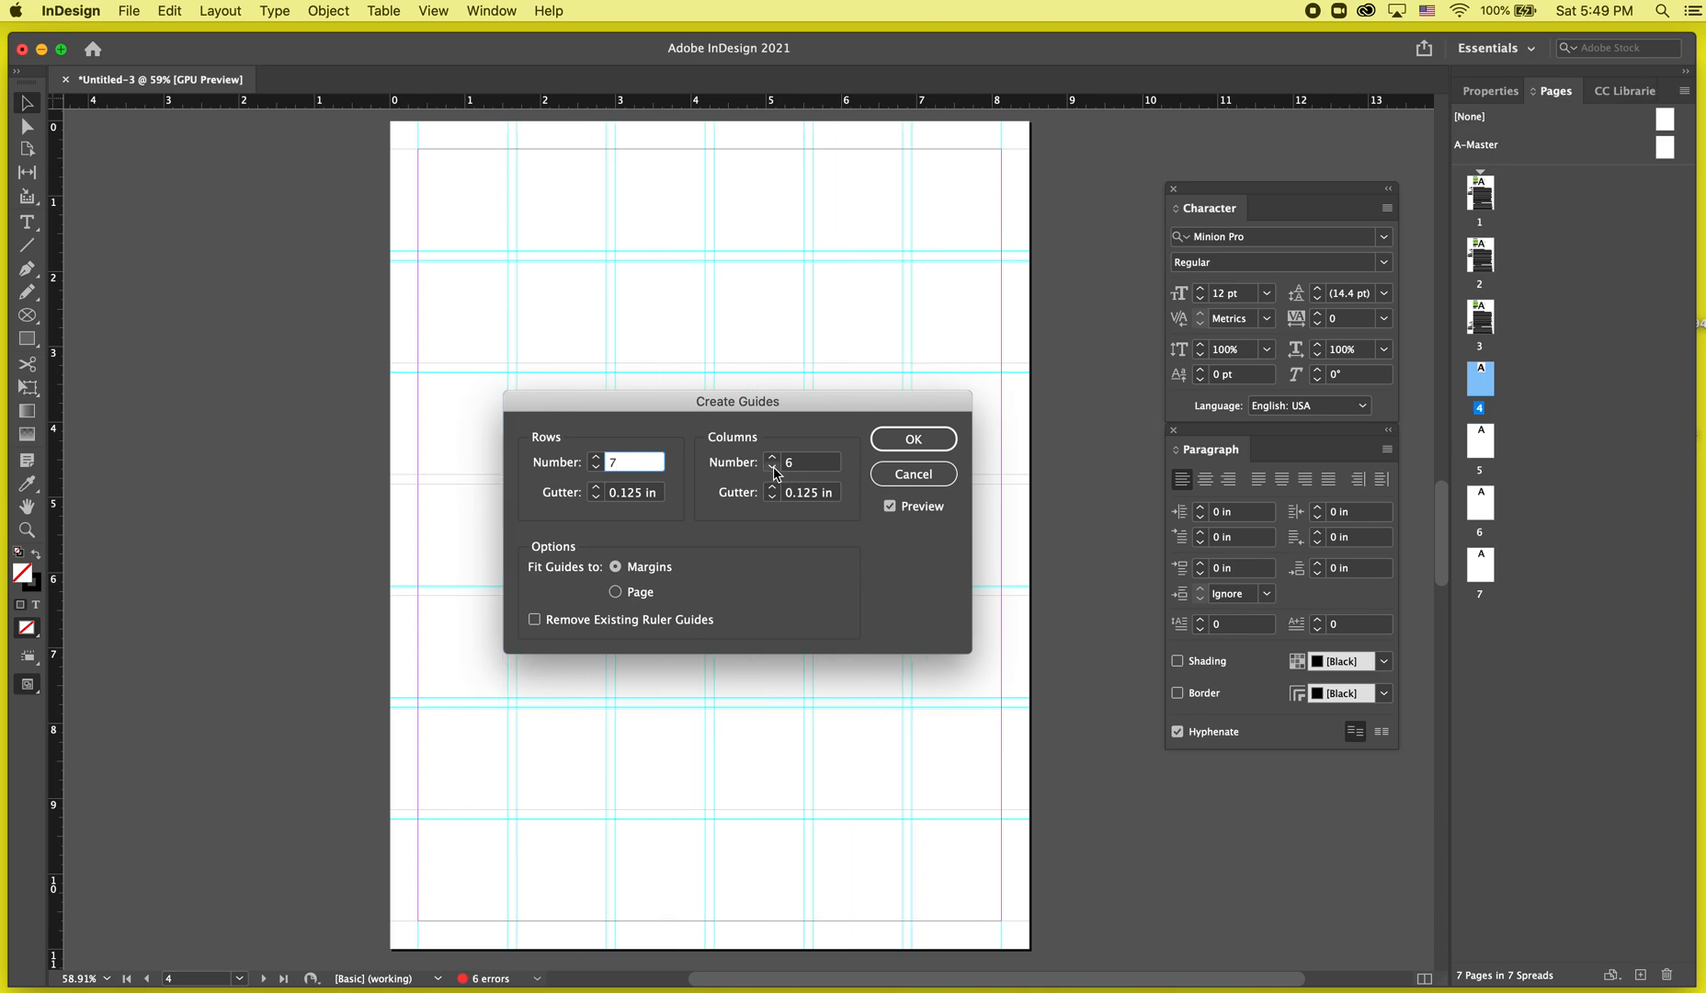
{"action": "left_click", "coordinate": [773, 467]}
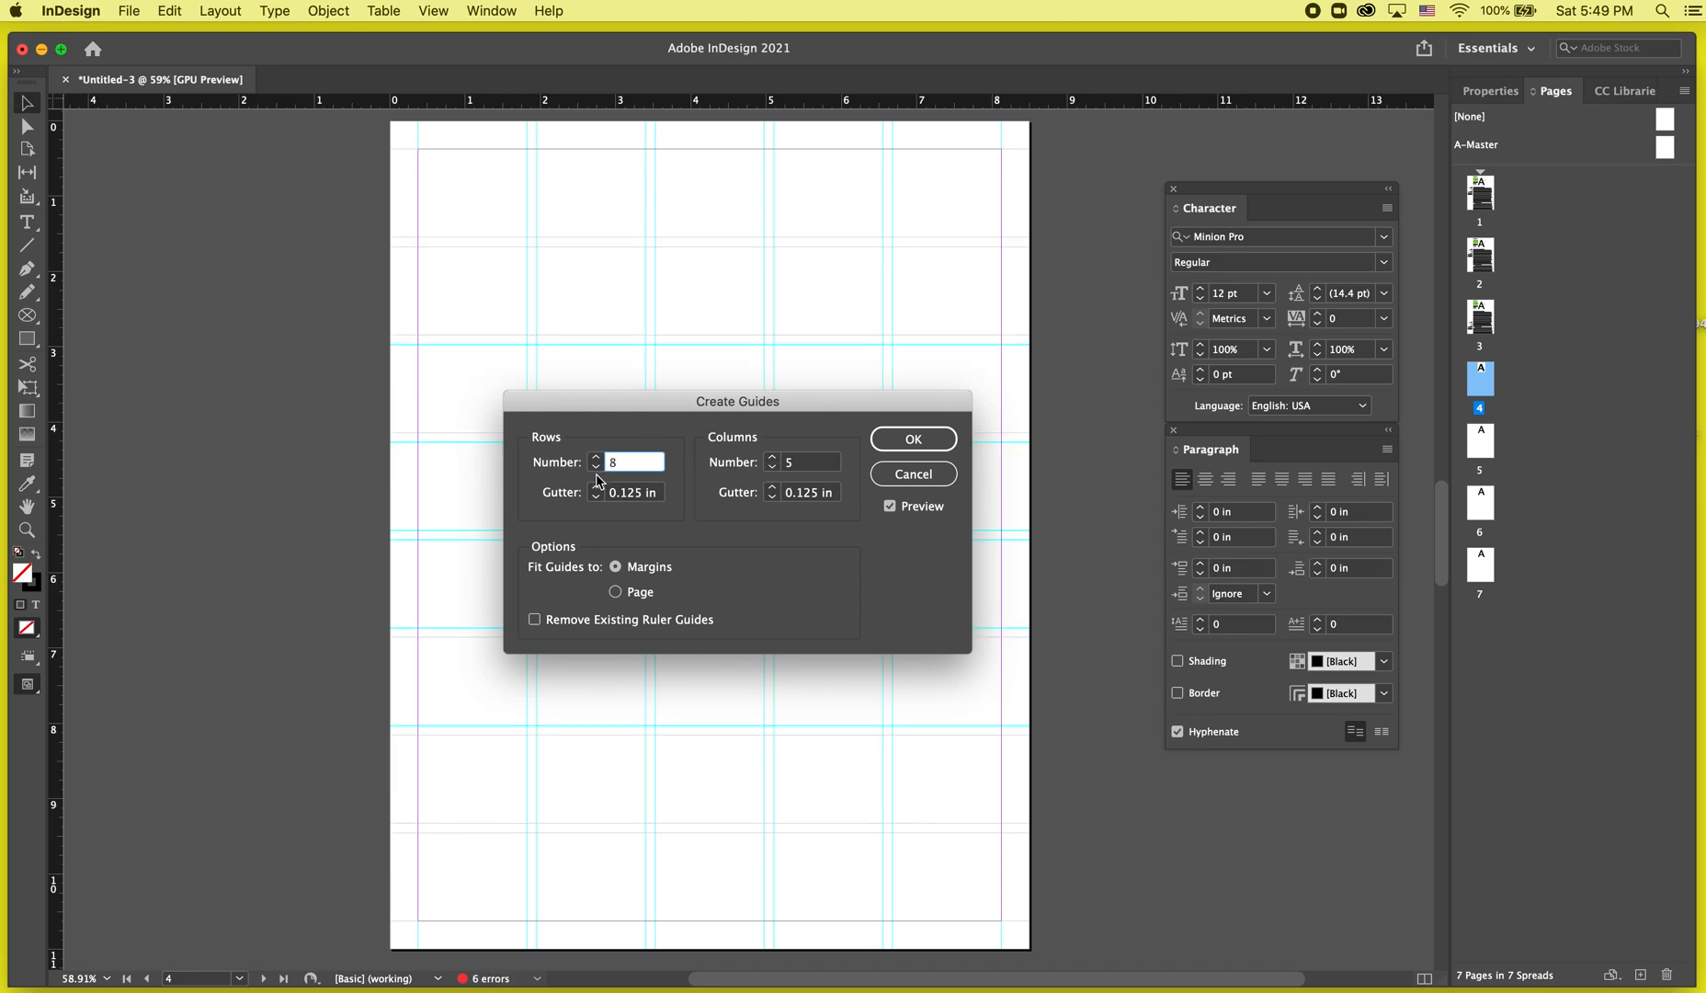
{"action": "left_click", "coordinate": [947, 443]}
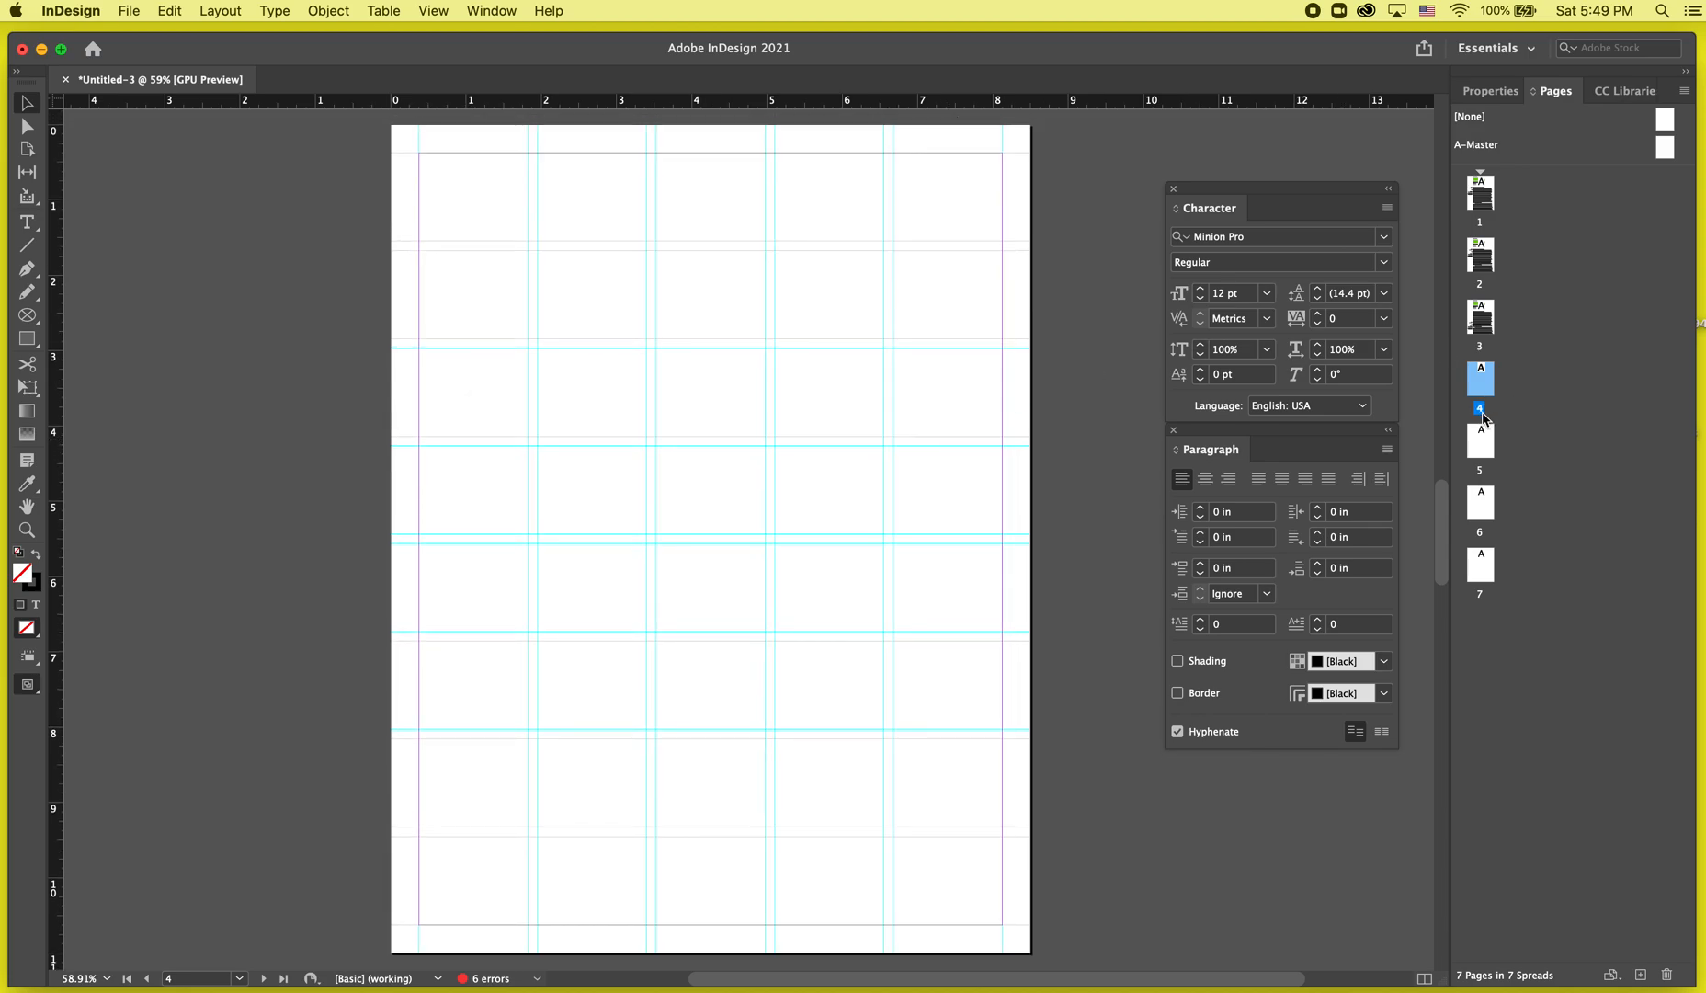
Duplicate page 4 to add a new page 5 with the same guides.
{"action": "double_click", "coordinate": [1491, 439]}
{"action": "double_click", "coordinate": [1489, 384]}
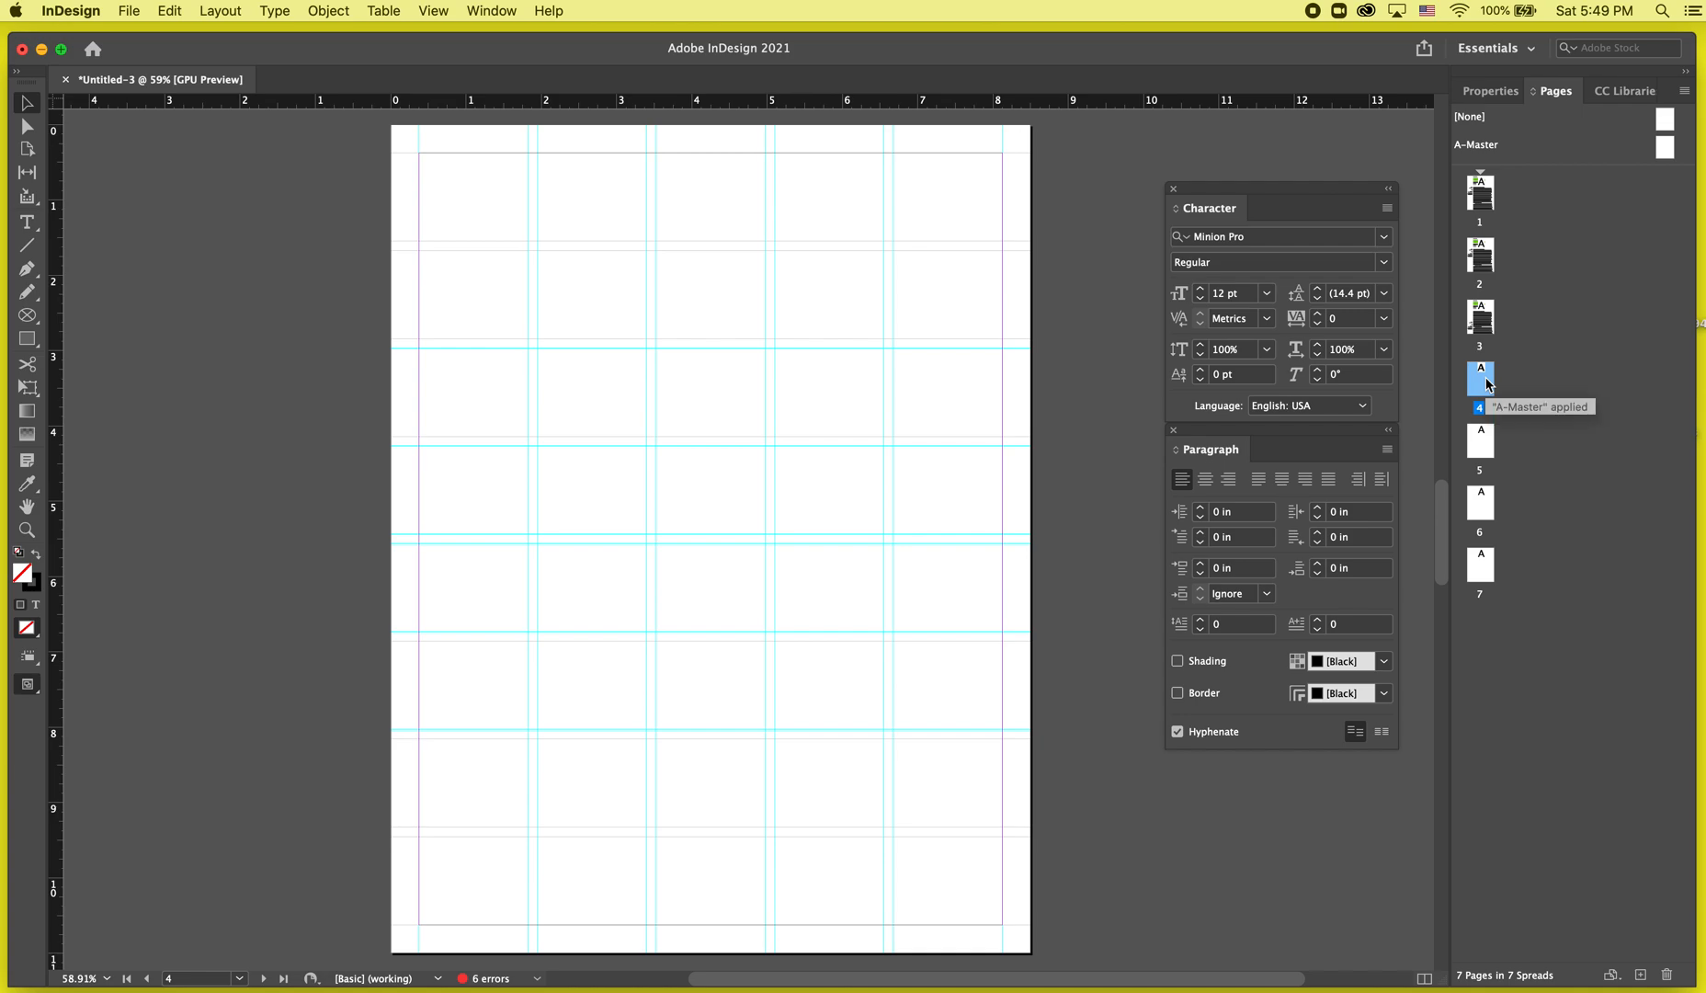
{"action": "key", "text": "super+0"}
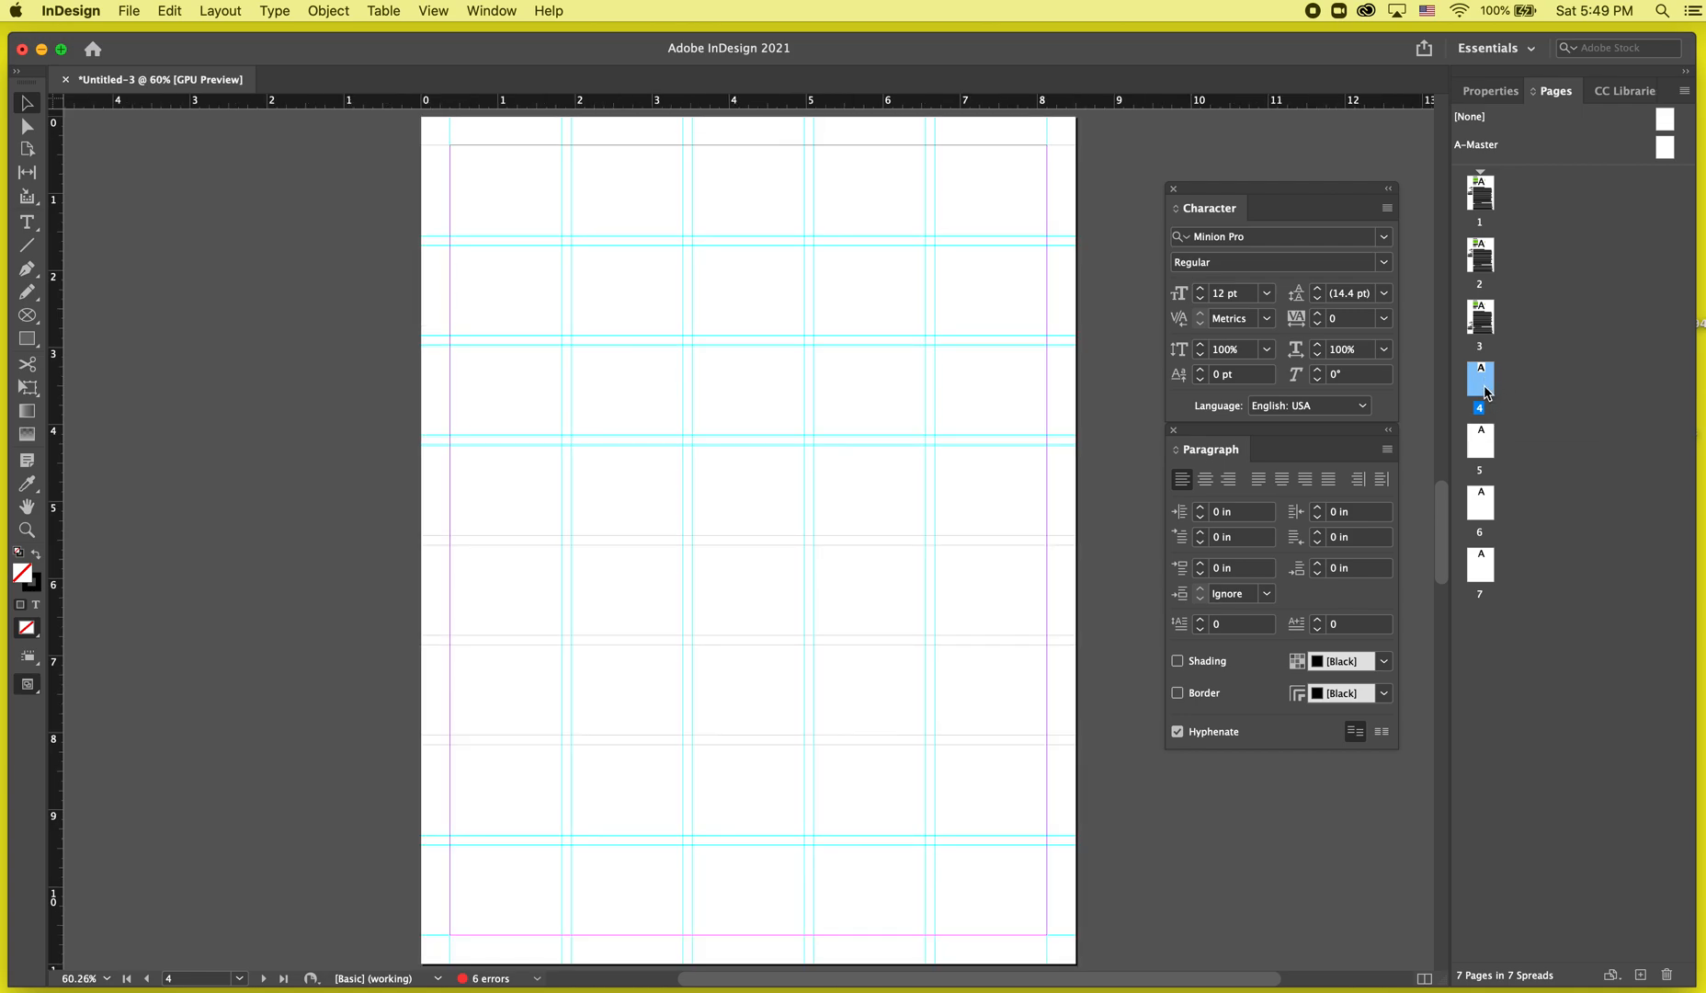
{"action": "left_click_drag", "start_coordinate": [1507, 372], "coordinate": [1508, 384]}
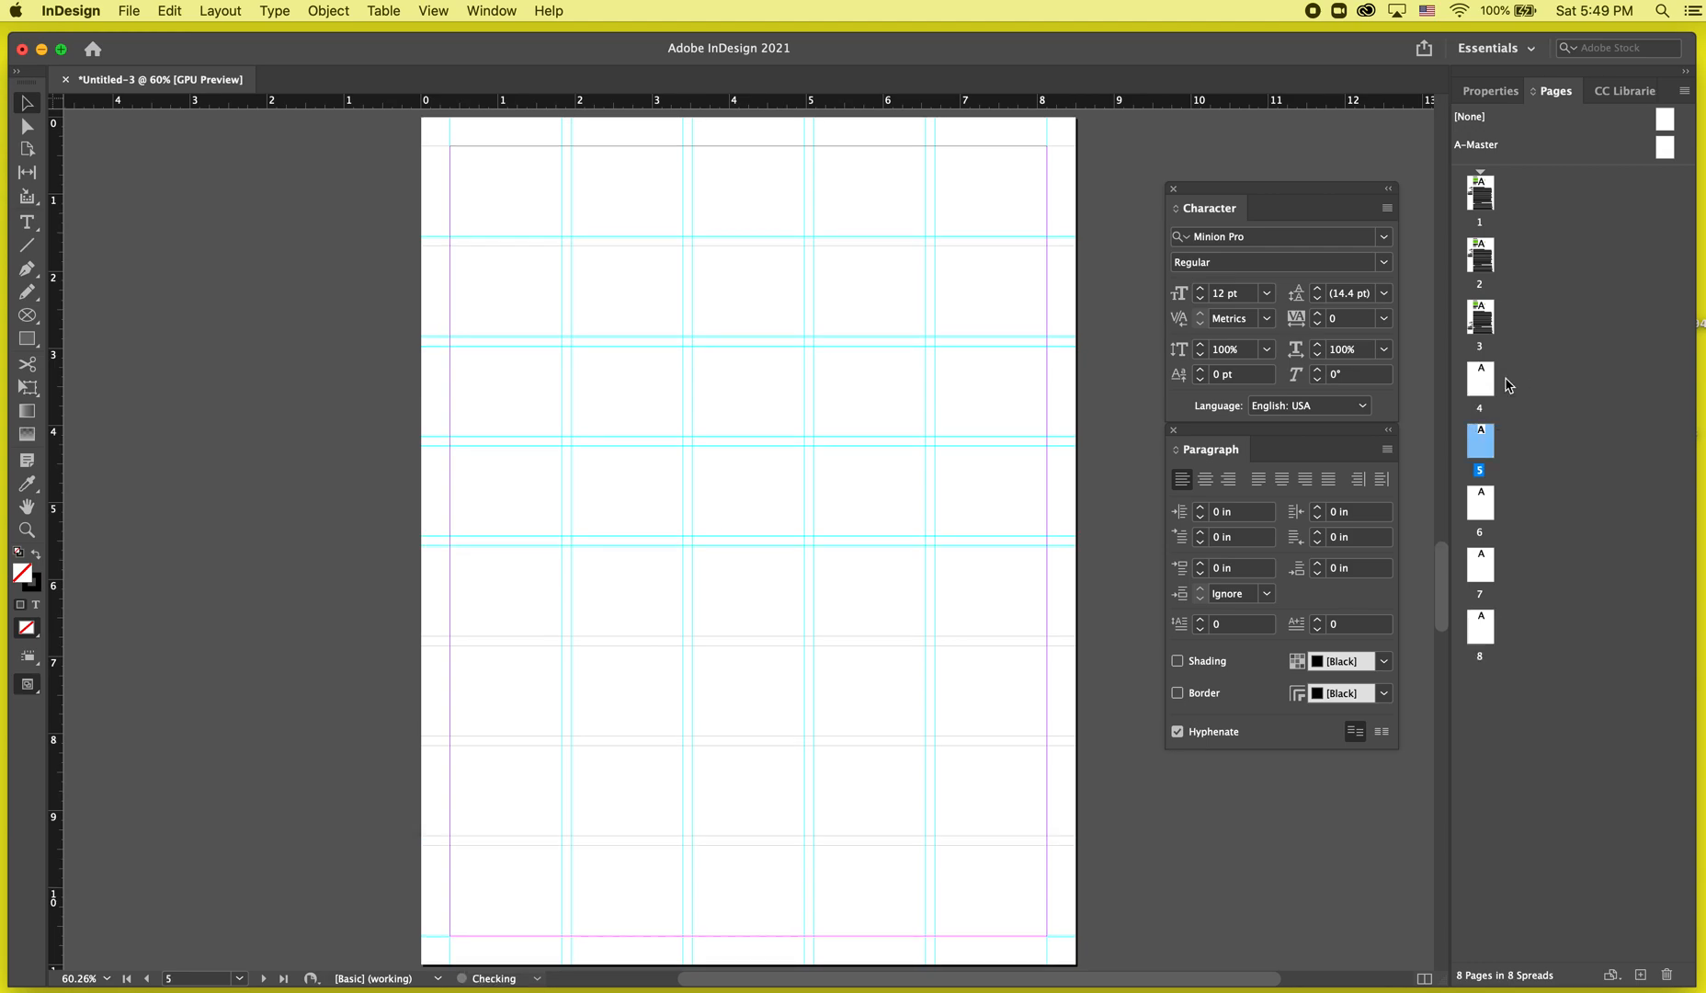
Open Create Guides on page 6 and set 11 rows and 7 columns.
{"action": "double_click", "coordinate": [1482, 388]}
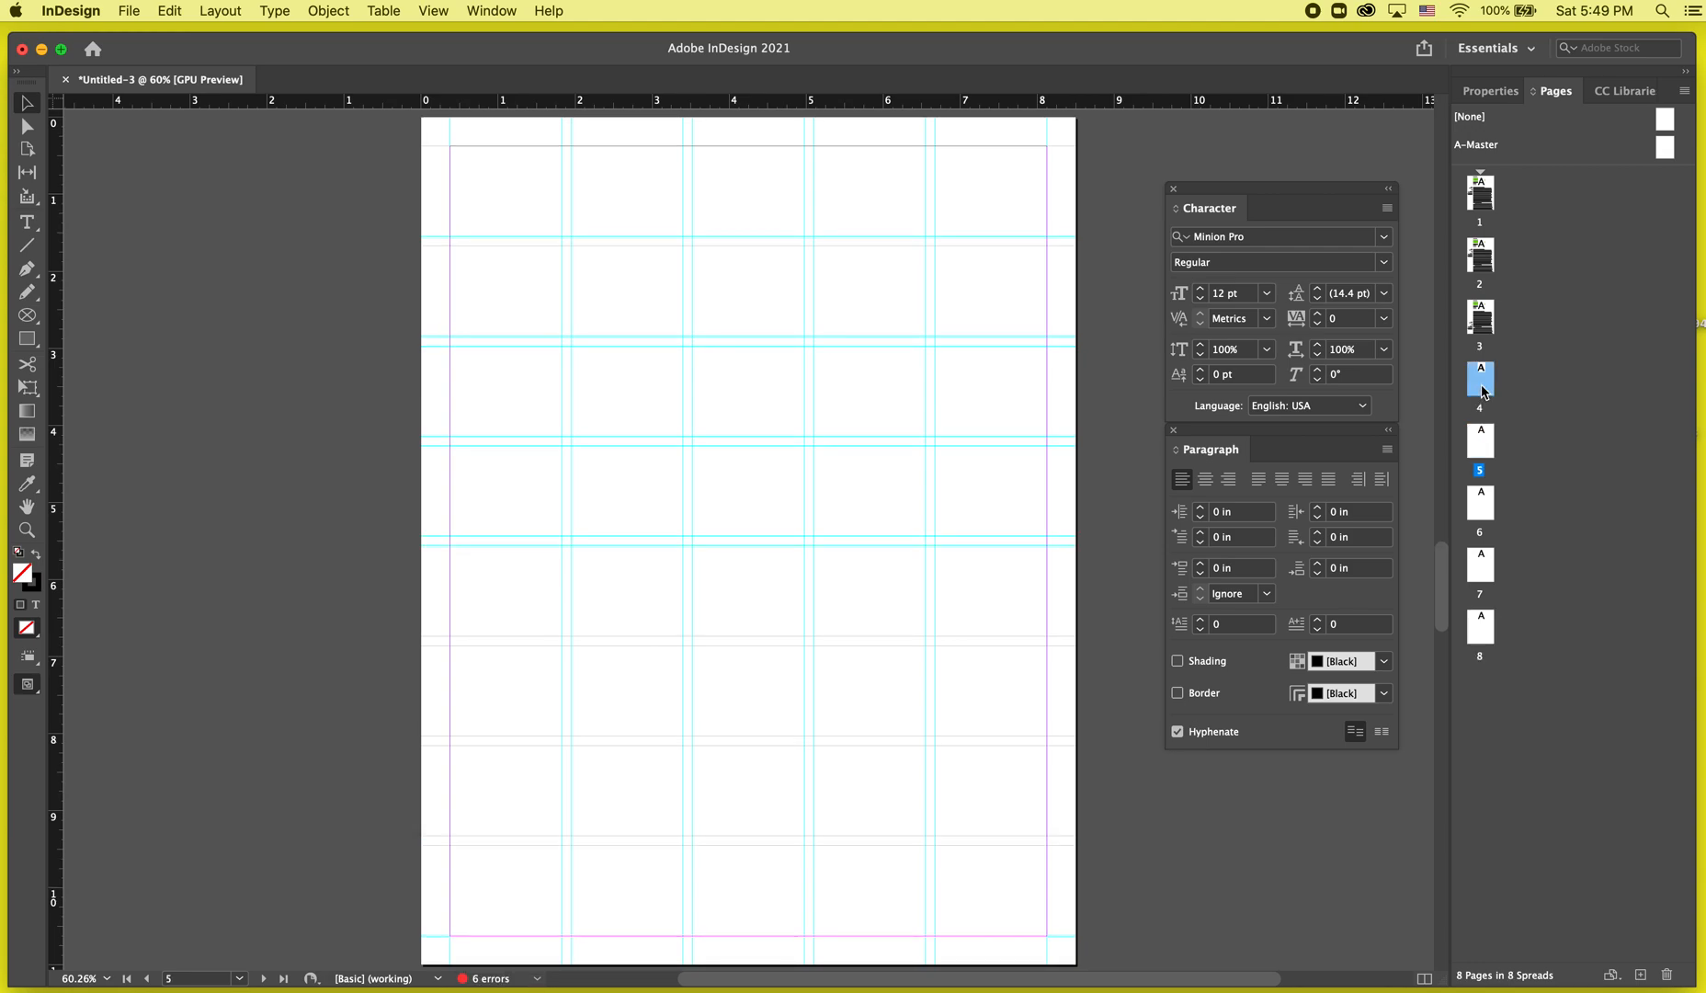
{"action": "left_click", "coordinate": [1482, 440]}
{"action": "double_click", "coordinate": [1484, 503]}
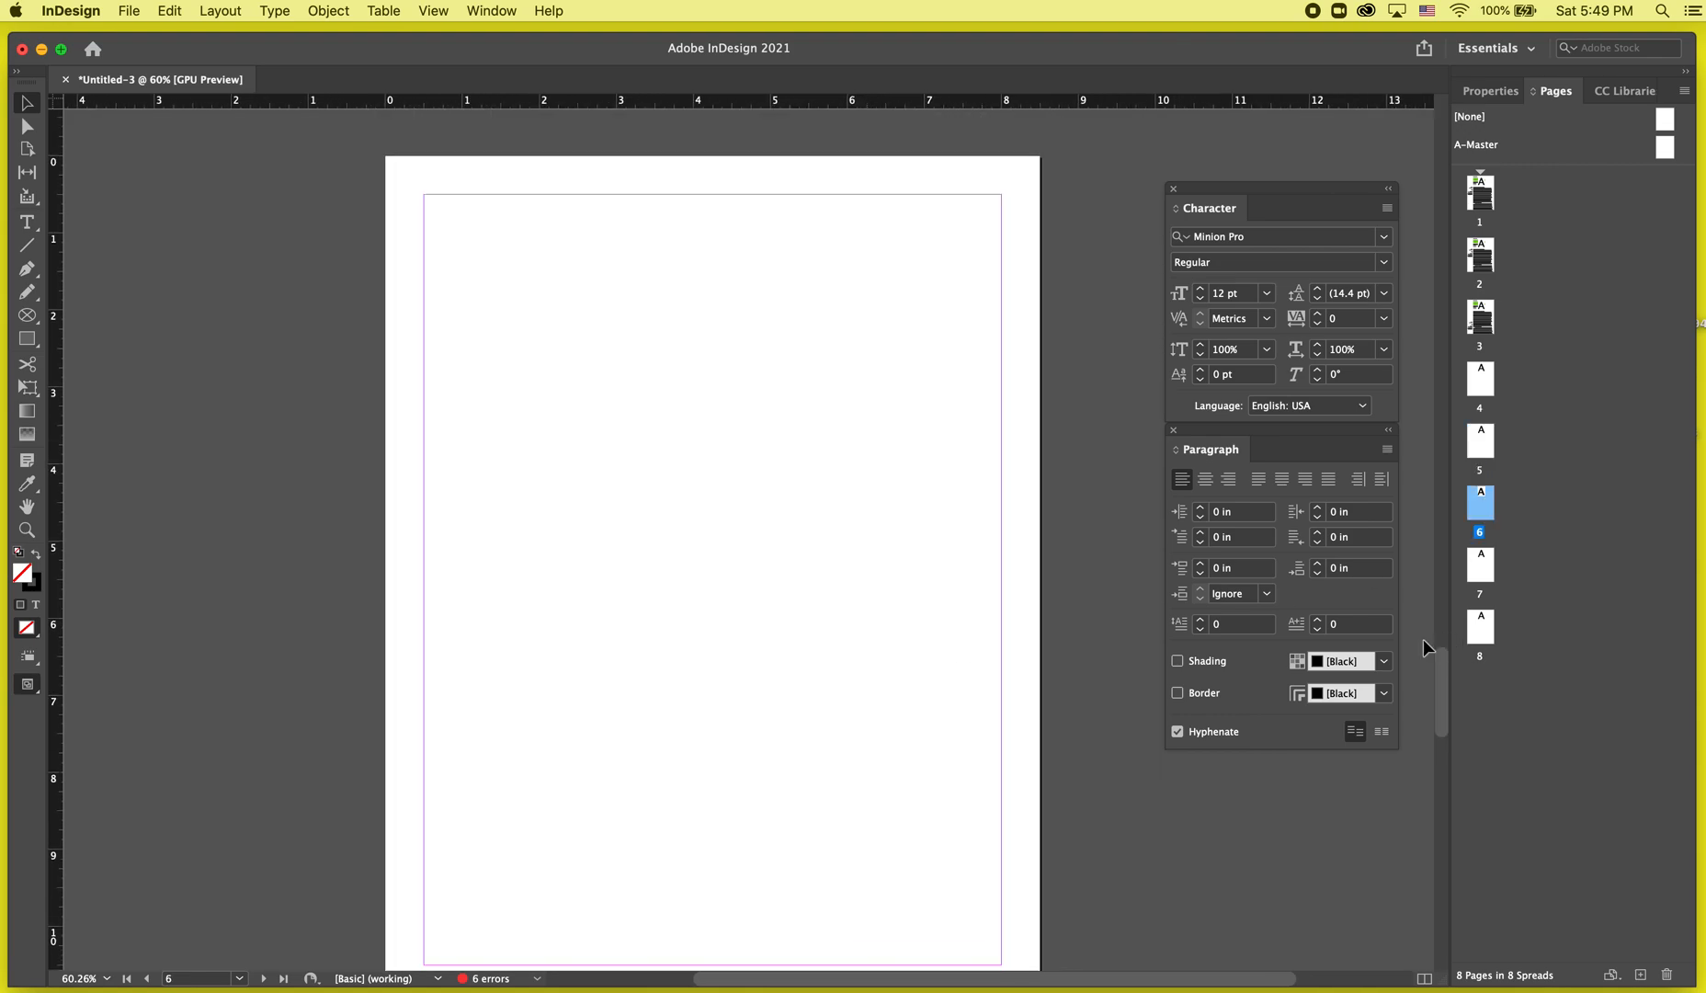
{"action": "left_click", "coordinate": [240, 9]}
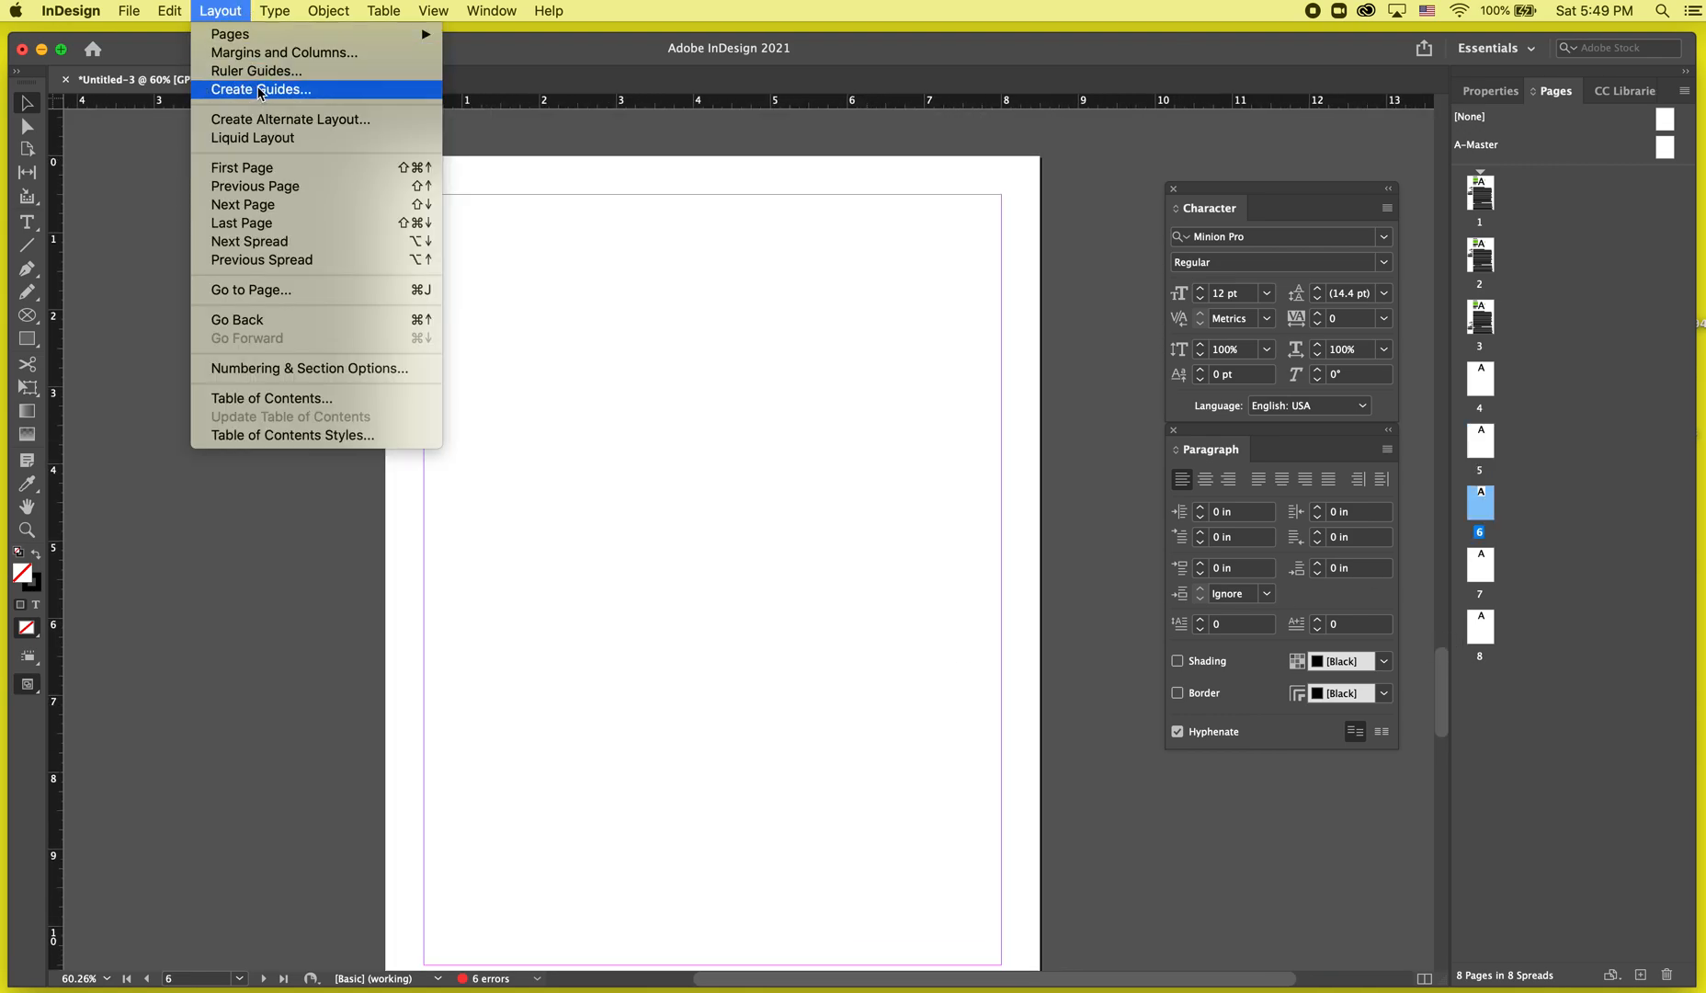
{"action": "left_click", "coordinate": [260, 89]}
{"action": "left_click", "coordinate": [597, 459]}
{"action": "left_click", "coordinate": [597, 458]}
{"action": "left_click", "coordinate": [596, 459]}
{"action": "left_click", "coordinate": [596, 459]}
{"action": "left_click", "coordinate": [597, 458]}
{"action": "left_click", "coordinate": [596, 459]}
{"action": "left_click", "coordinate": [596, 459]}
{"action": "double_click", "coordinate": [597, 459]}
{"action": "left_click", "coordinate": [596, 458]}
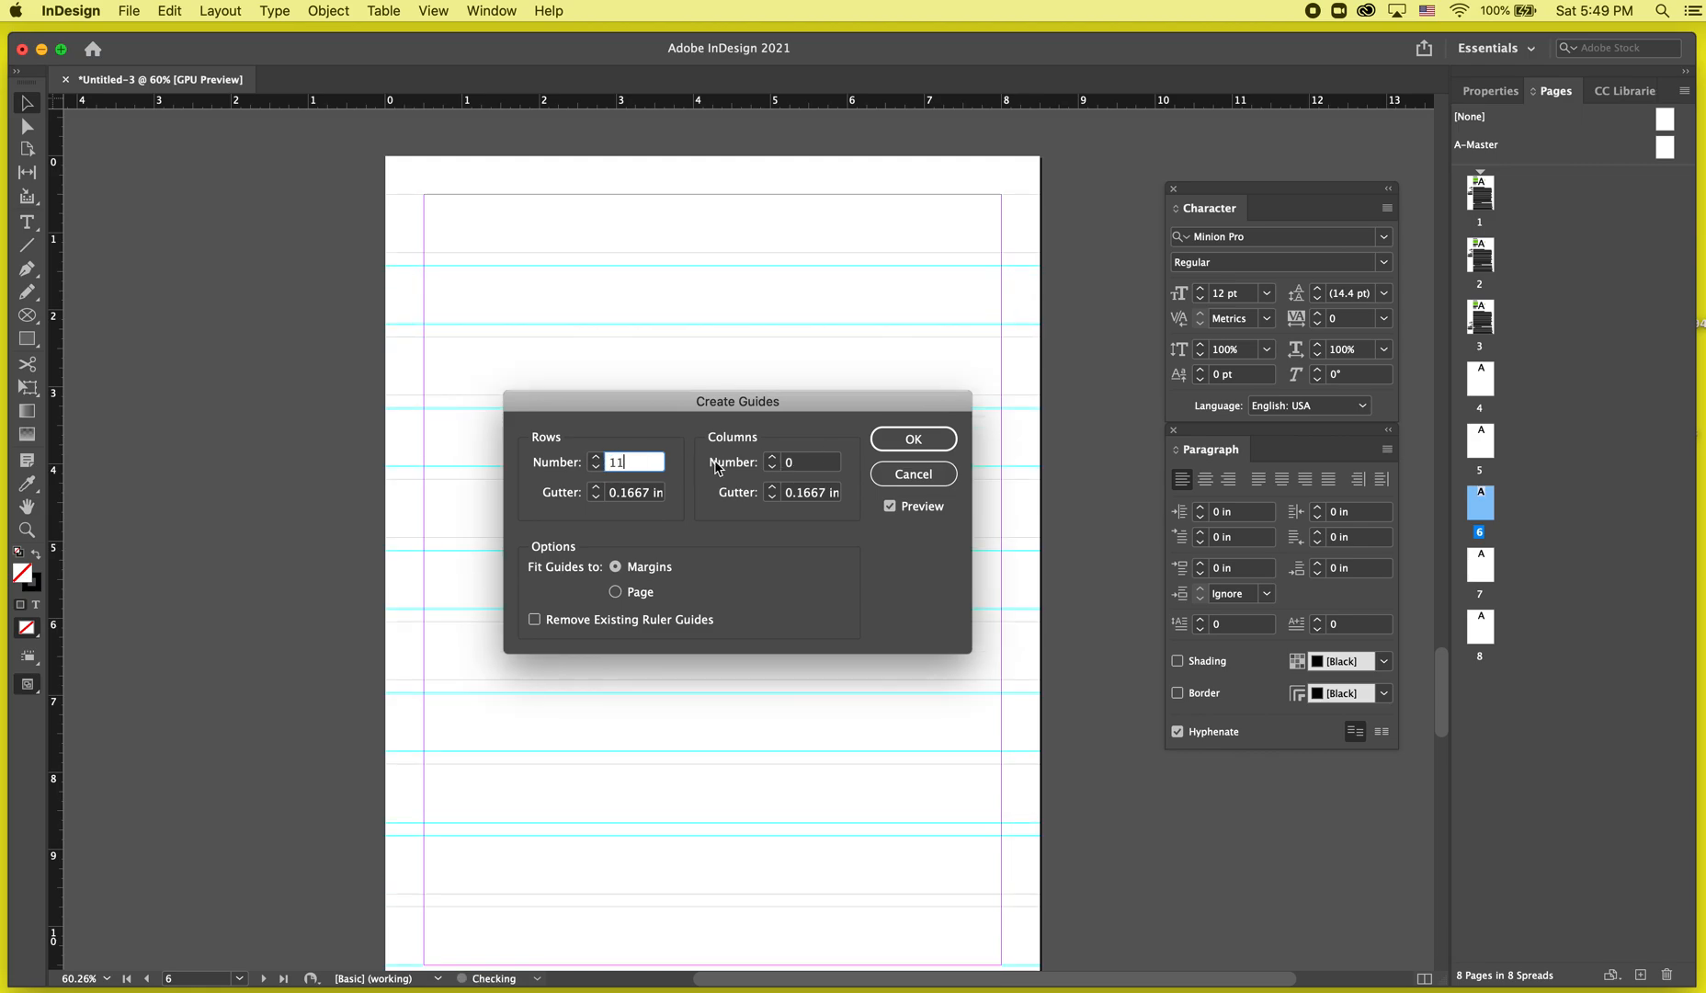
{"action": "left_click", "coordinate": [773, 458]}
{"action": "left_click", "coordinate": [773, 458]}
{"action": "left_click", "coordinate": [773, 458]}
{"action": "left_click", "coordinate": [773, 458]}
{"action": "left_click", "coordinate": [773, 458]}
{"action": "left_click", "coordinate": [773, 458]}
{"action": "left_click", "coordinate": [773, 457]}
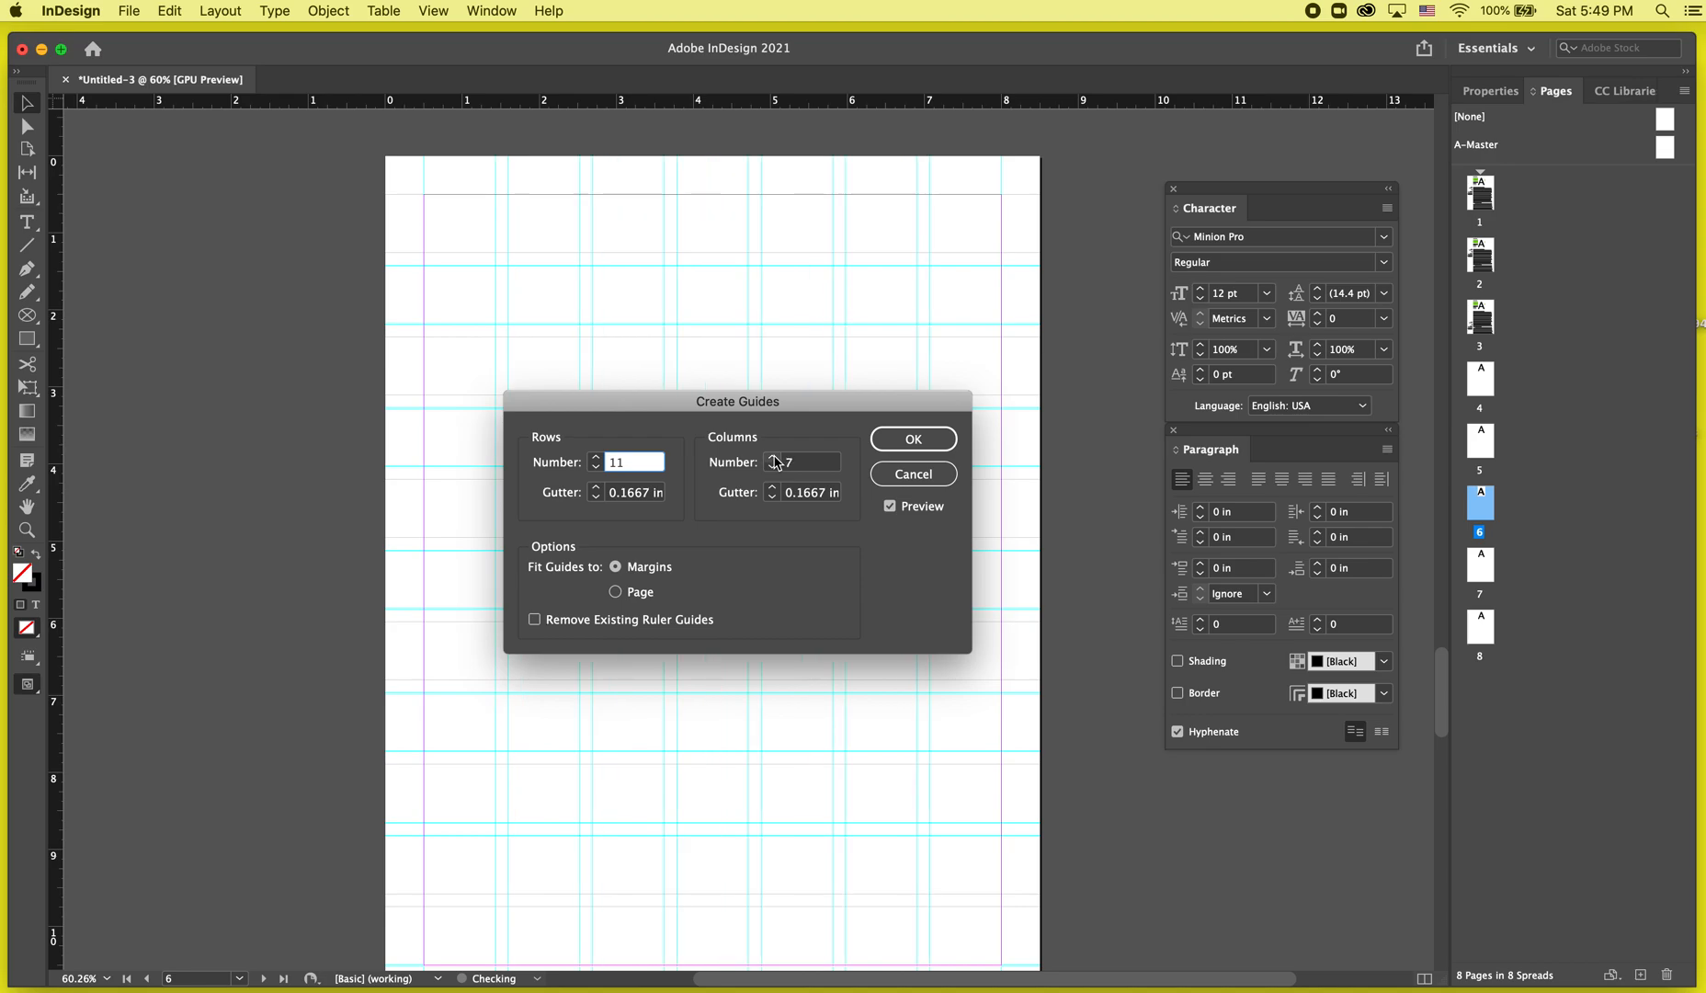
Set both gutters to 0.125 in, fit the guides to the page, and create them.
{"action": "left_click", "coordinate": [772, 497]}
{"action": "left_click", "coordinate": [595, 497]}
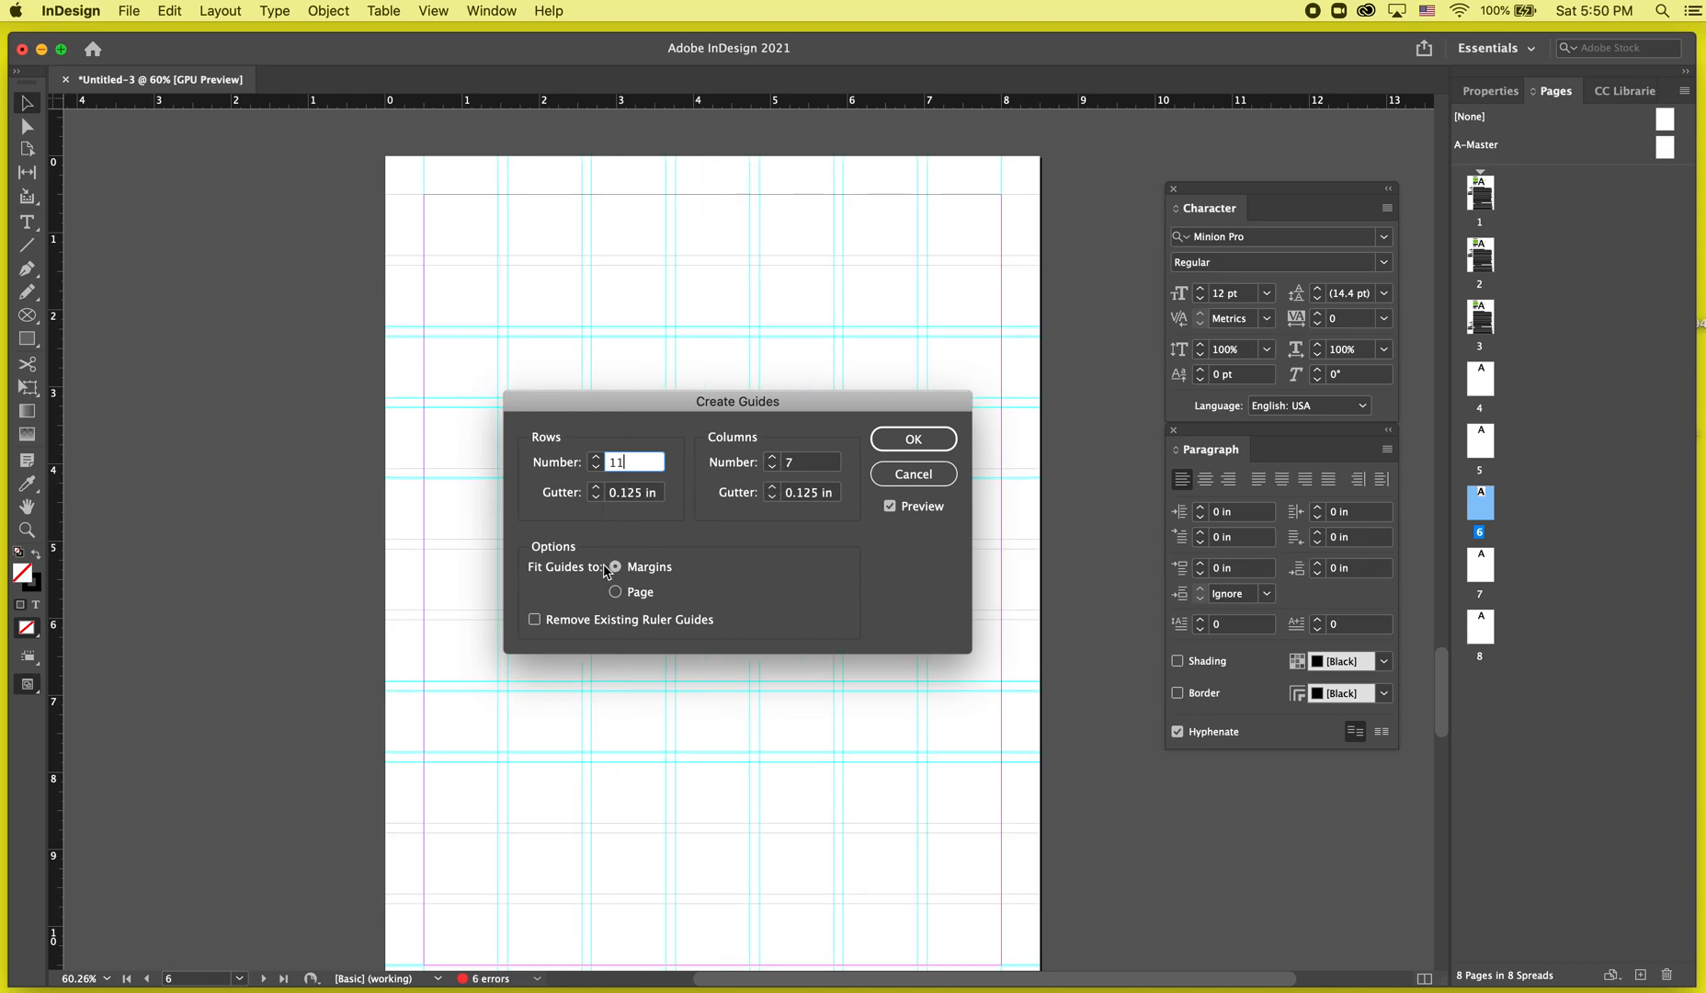
{"action": "left_click", "coordinate": [615, 591]}
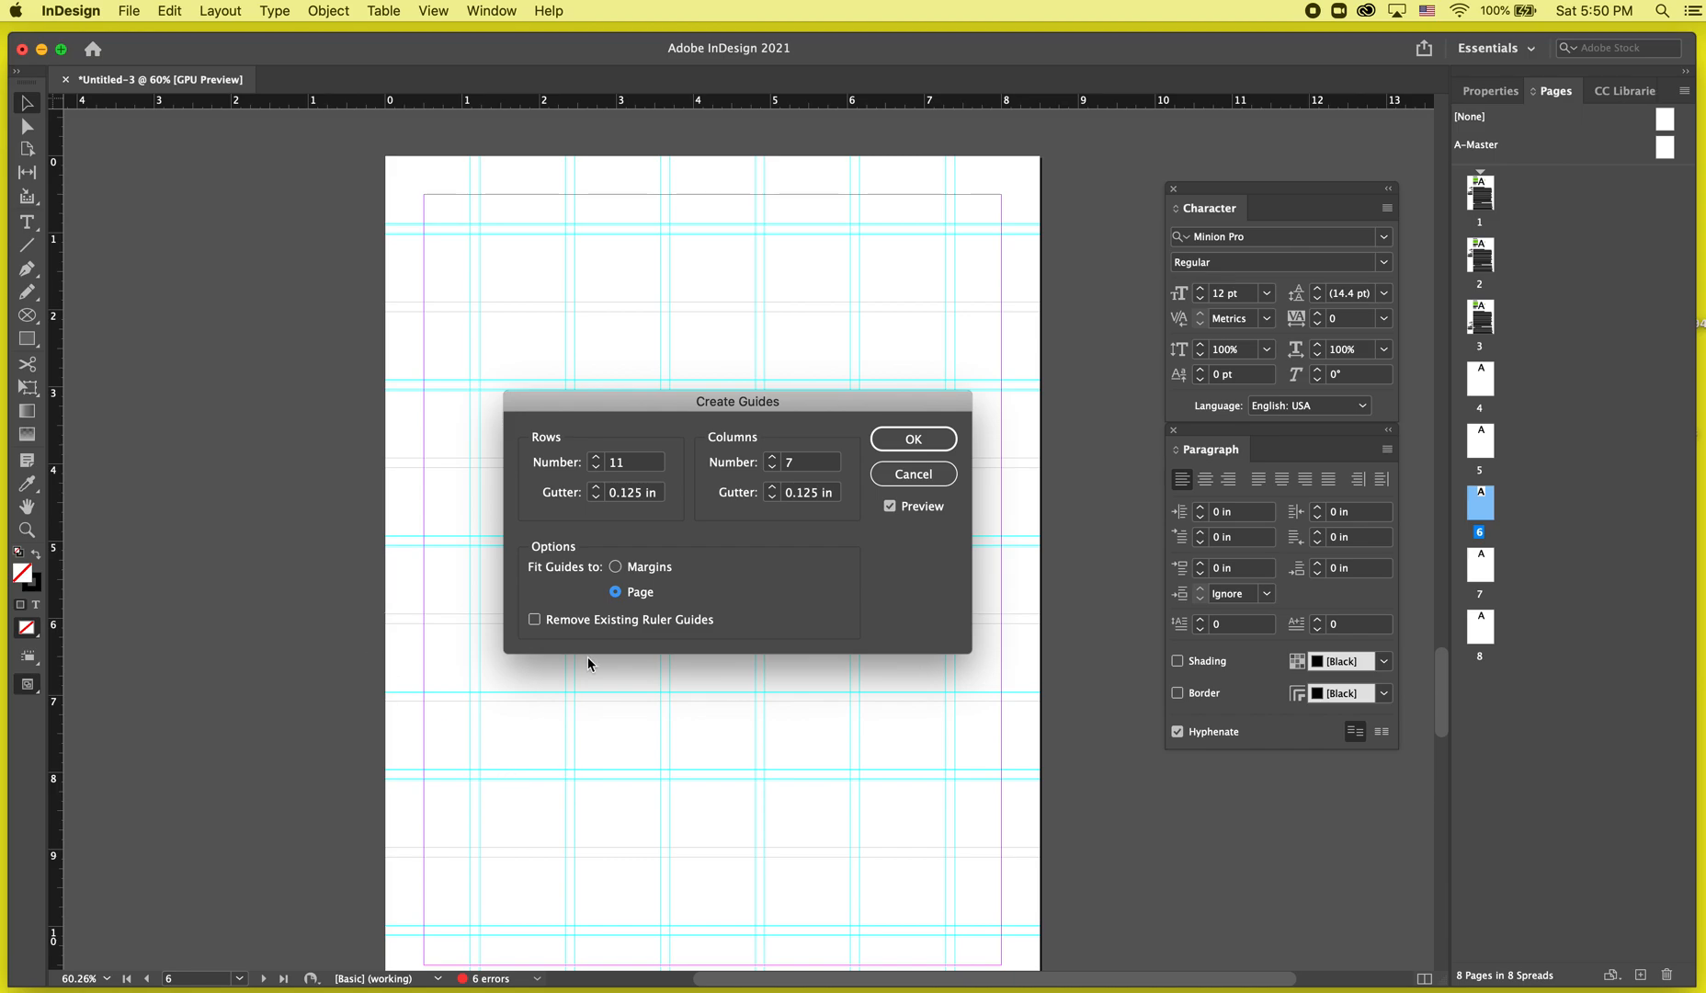
{"action": "left_click", "coordinate": [936, 441]}
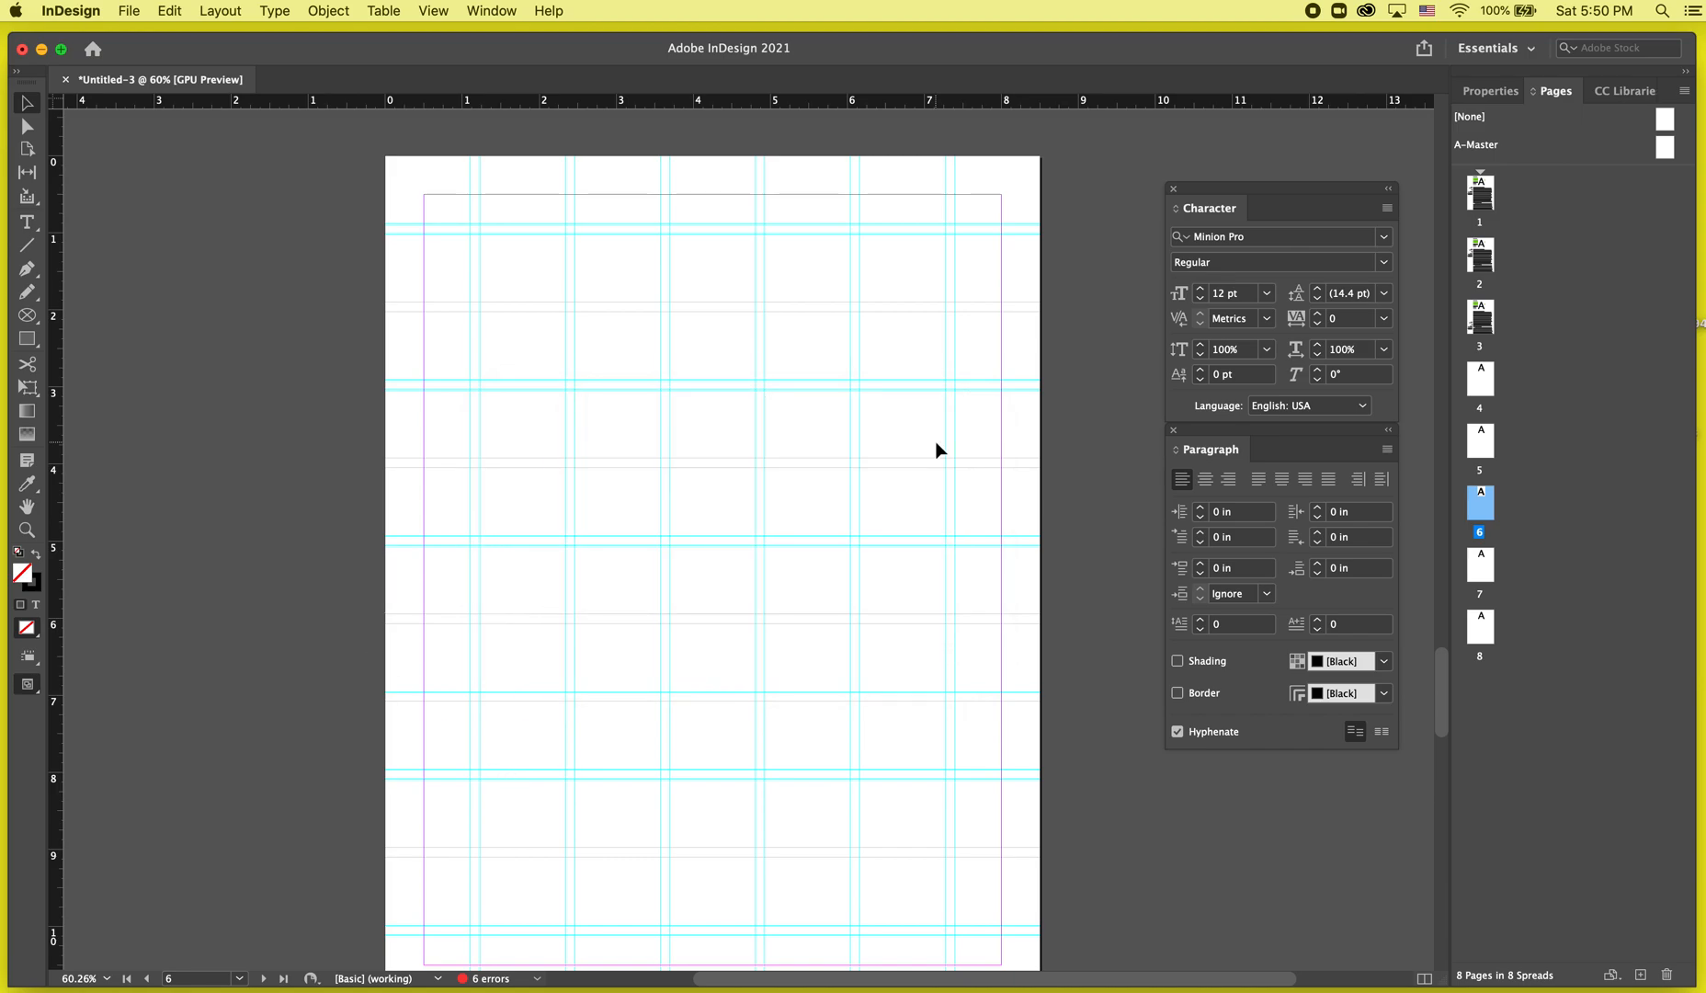
Draw a text frame near the top of page 5.
{"action": "scroll", "coordinate": [937, 450], "scroll_direction": "up", "scroll_amount": 5}
{"action": "double_click", "coordinate": [1481, 388]}
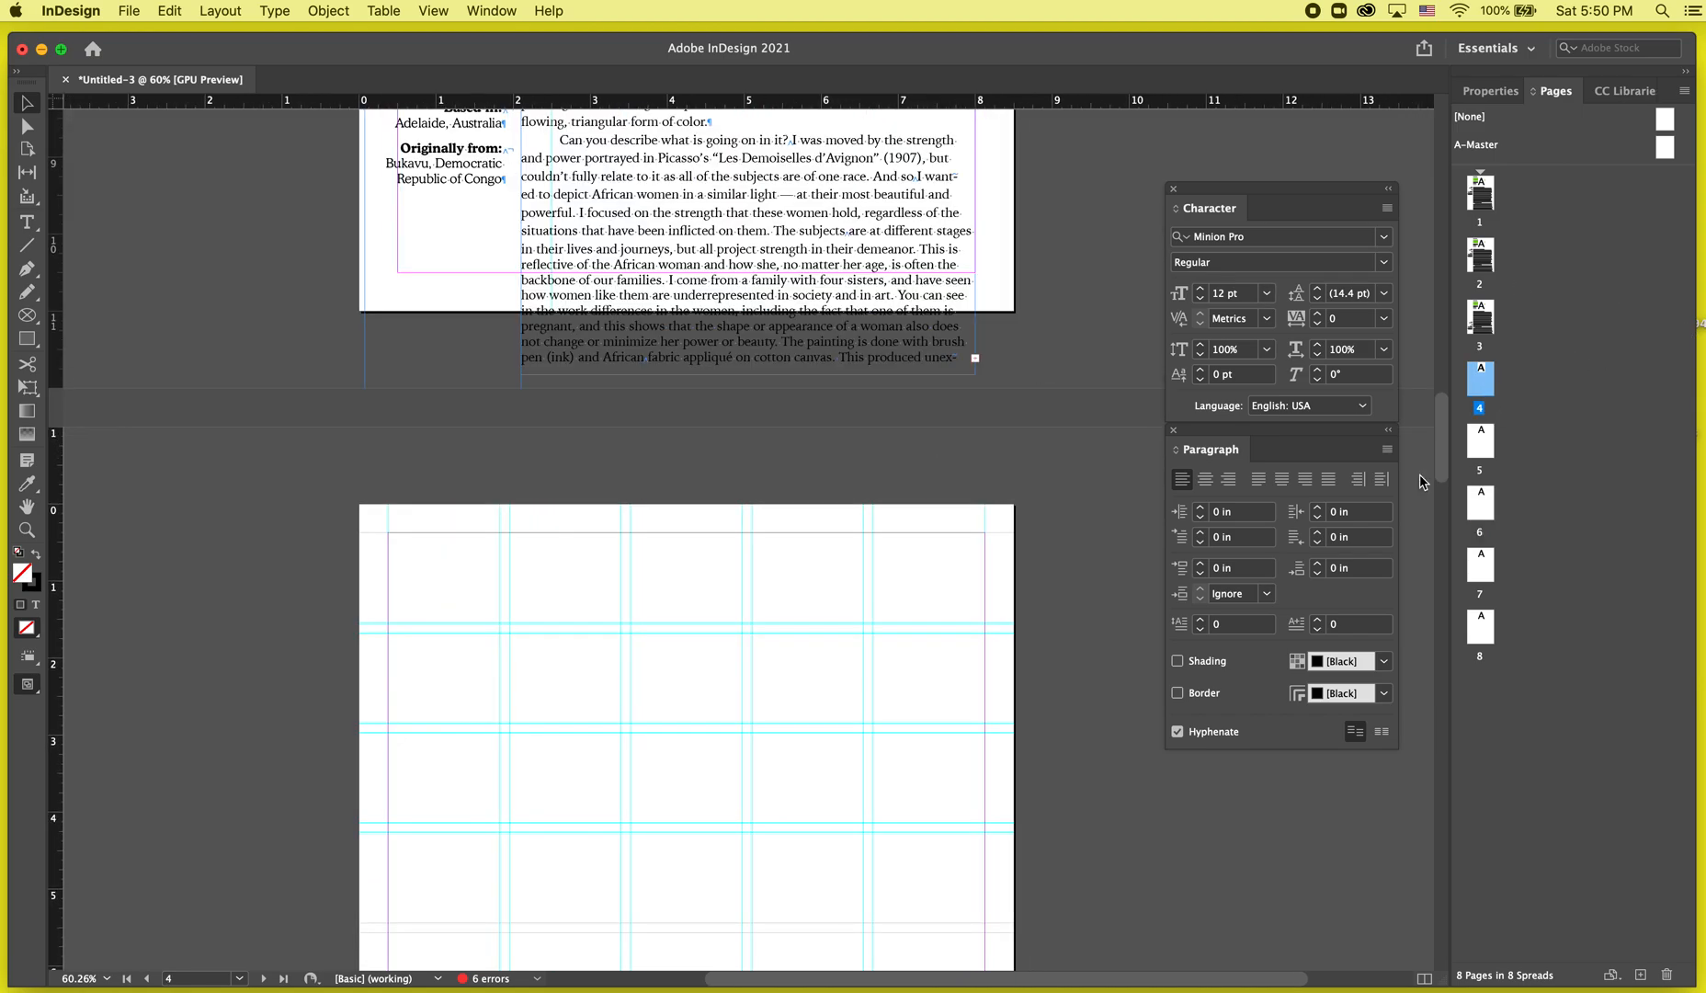
{"action": "double_click", "coordinate": [1481, 451]}
{"action": "scroll", "coordinate": [948, 712], "scroll_direction": "down", "scroll_amount": 5}
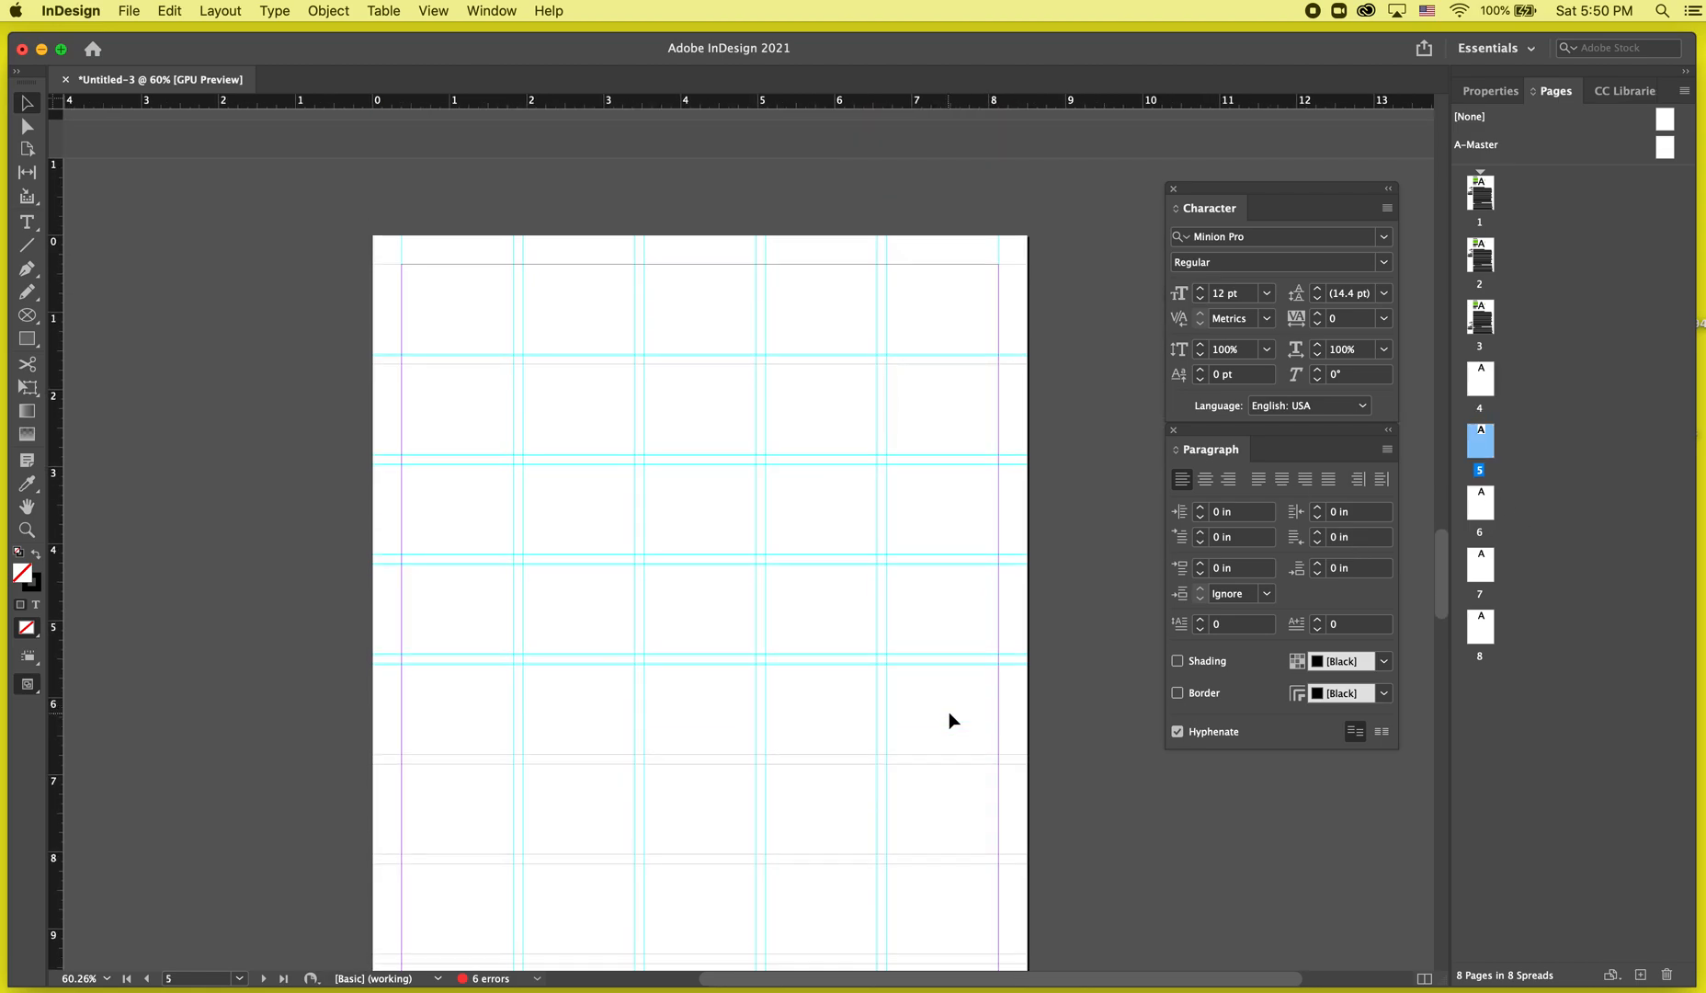
{"action": "left_click", "coordinate": [27, 221]}
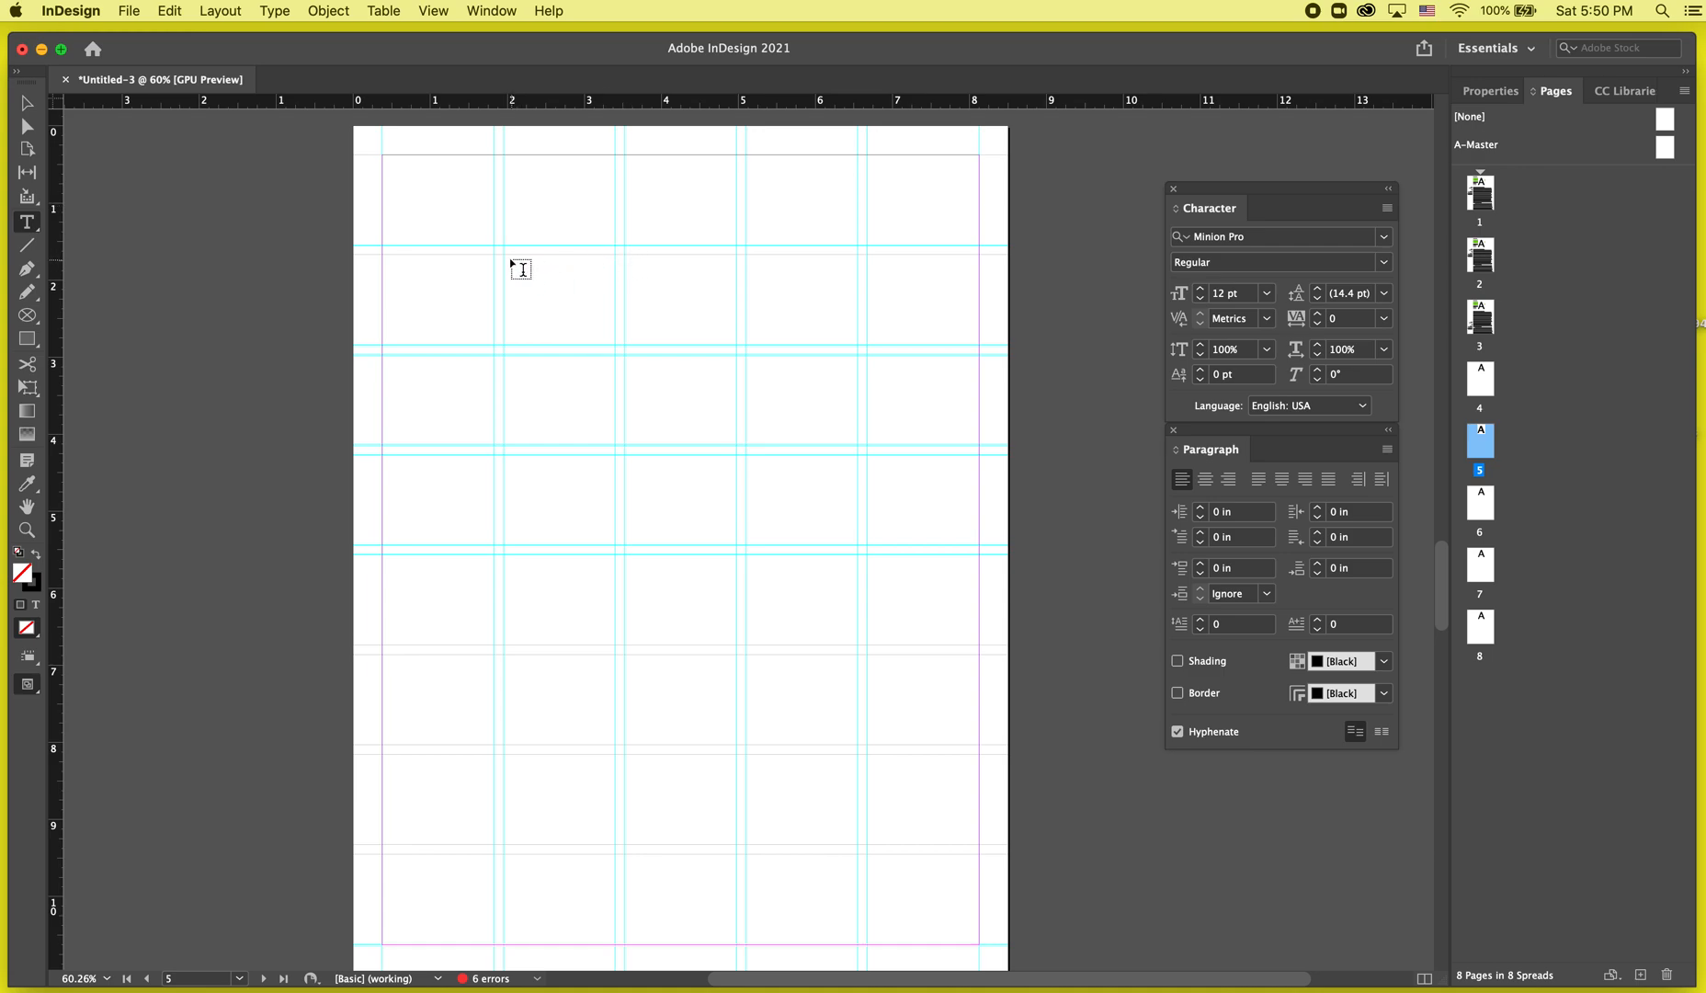
{"action": "left_click_drag", "start_coordinate": [504, 255], "coordinate": [848, 464]}
Copy the 'Portraits of Strength' title from page 3 and paste it into the new frame on page 5.
{"action": "scroll", "coordinate": [854, 462], "scroll_direction": "up", "scroll_amount": 20}
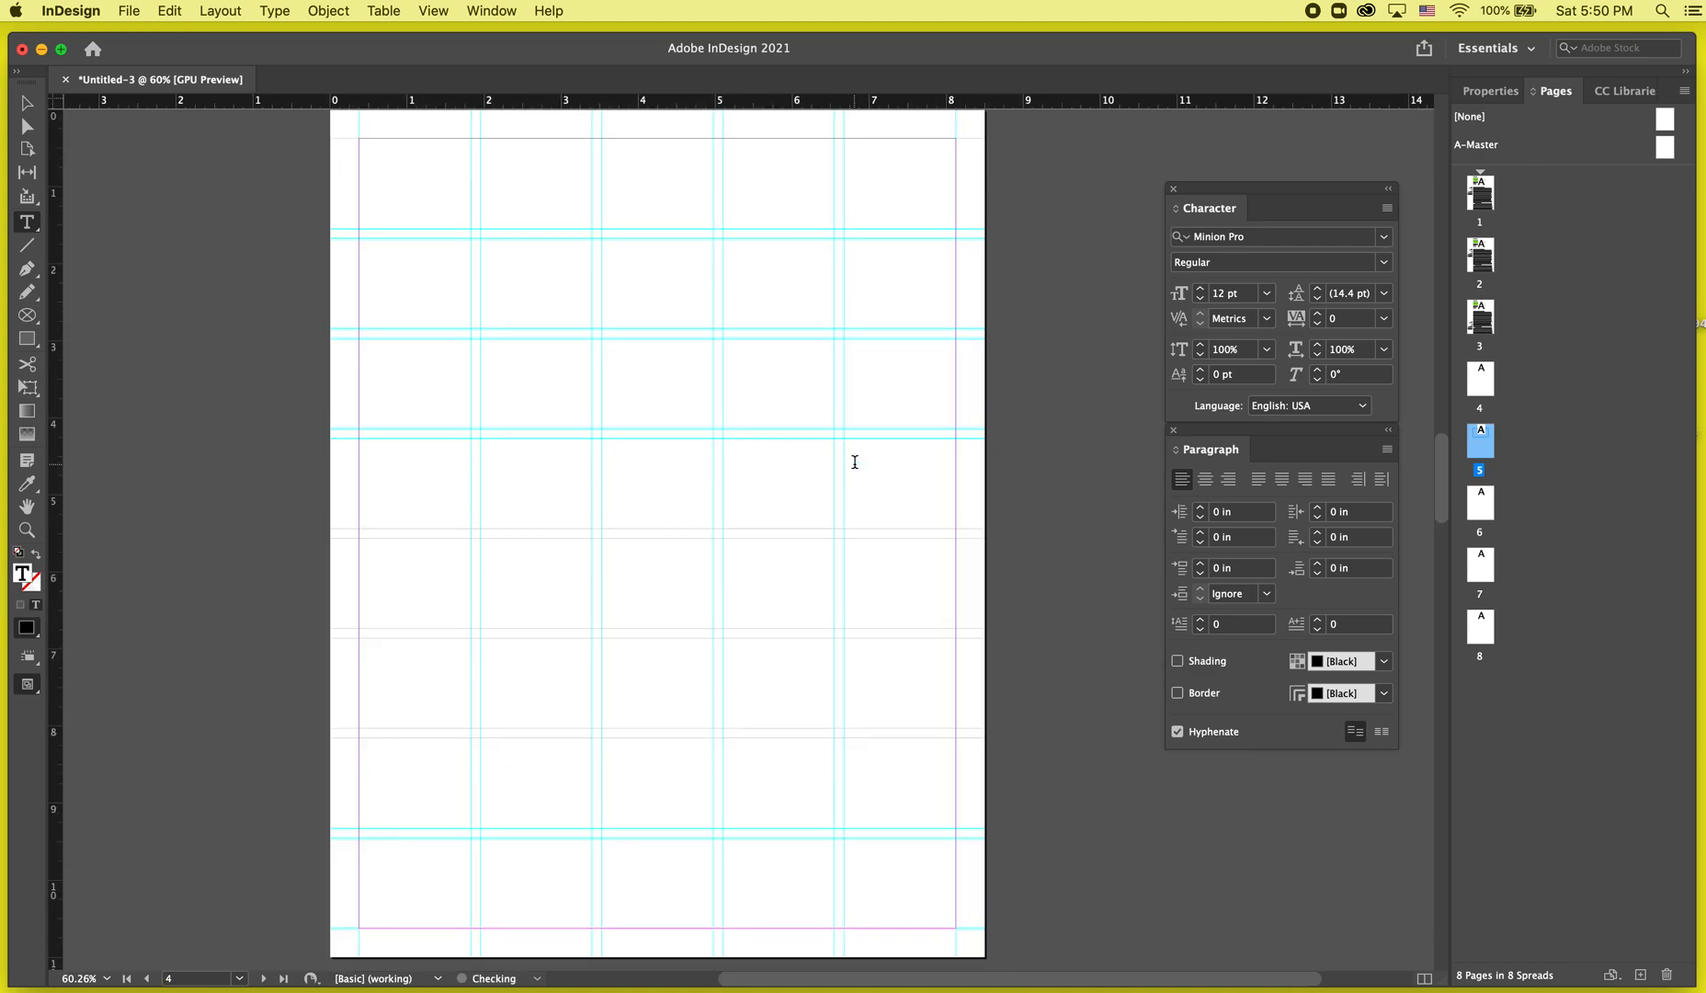
{"action": "left_click_drag", "start_coordinate": [781, 310], "coordinate": [389, 267]}
{"action": "key", "text": "super+c"}
{"action": "scroll", "coordinate": [514, 506], "scroll_direction": "down", "scroll_amount": 10}
{"action": "scroll", "coordinate": [515, 506], "scroll_direction": "down", "scroll_amount": 15}
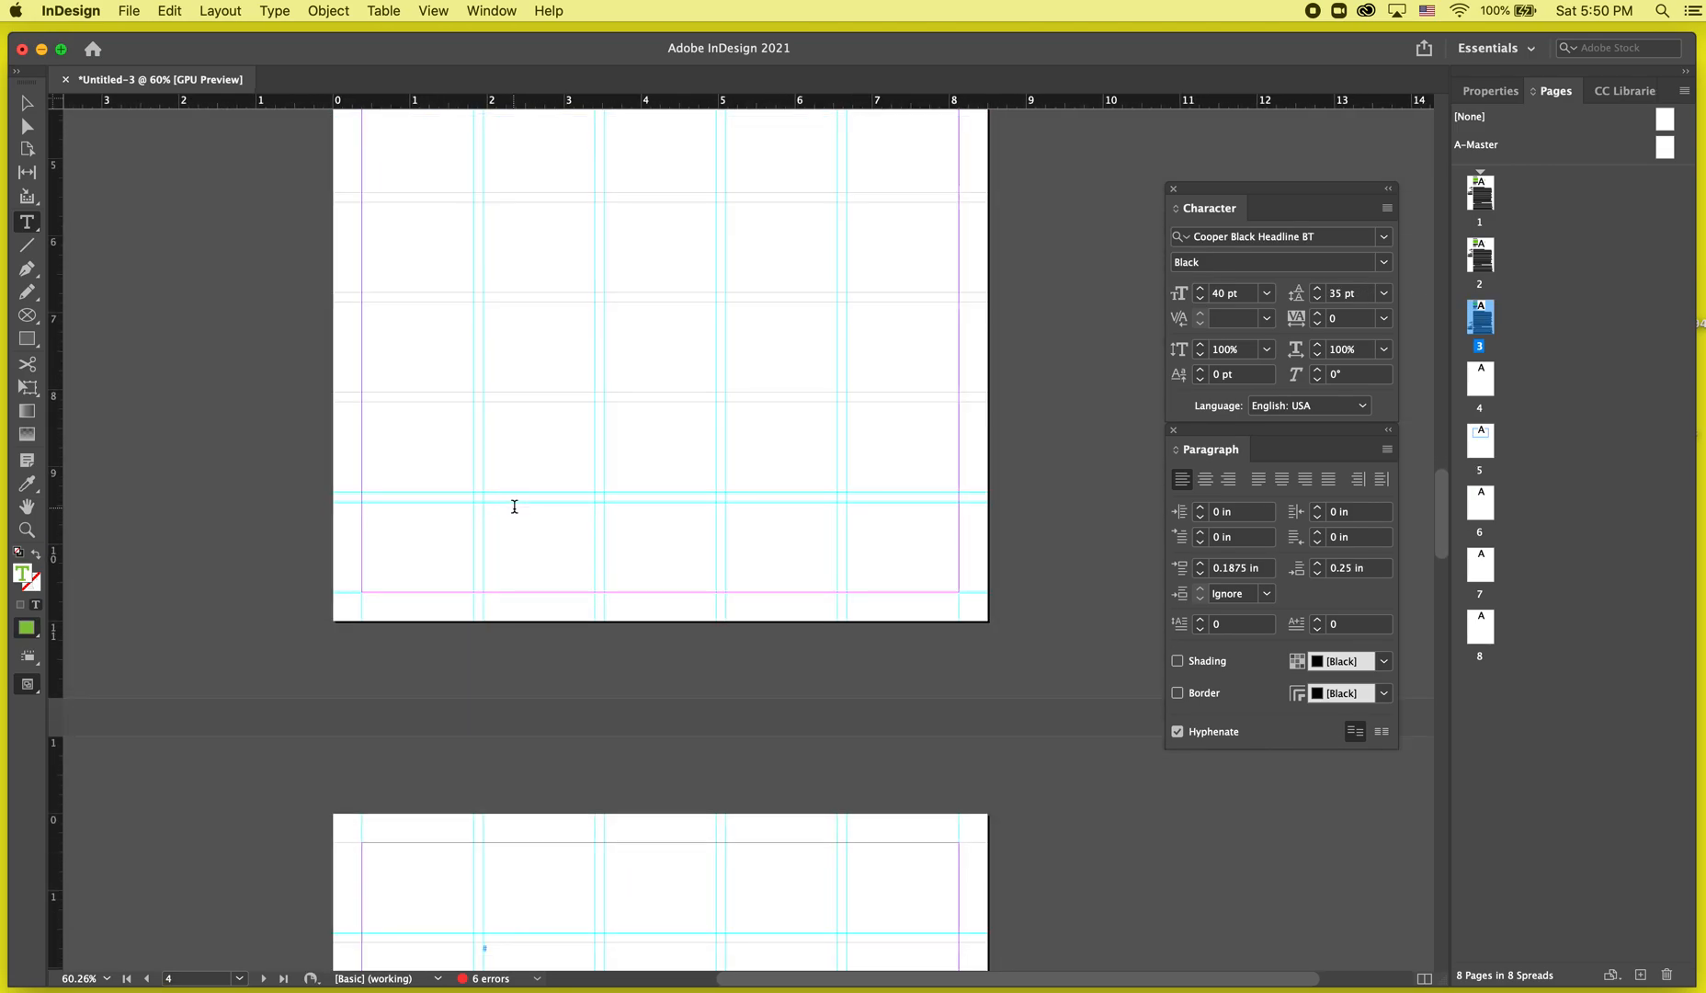
{"action": "left_click", "coordinate": [540, 471]}
{"action": "key", "text": "super+v"}
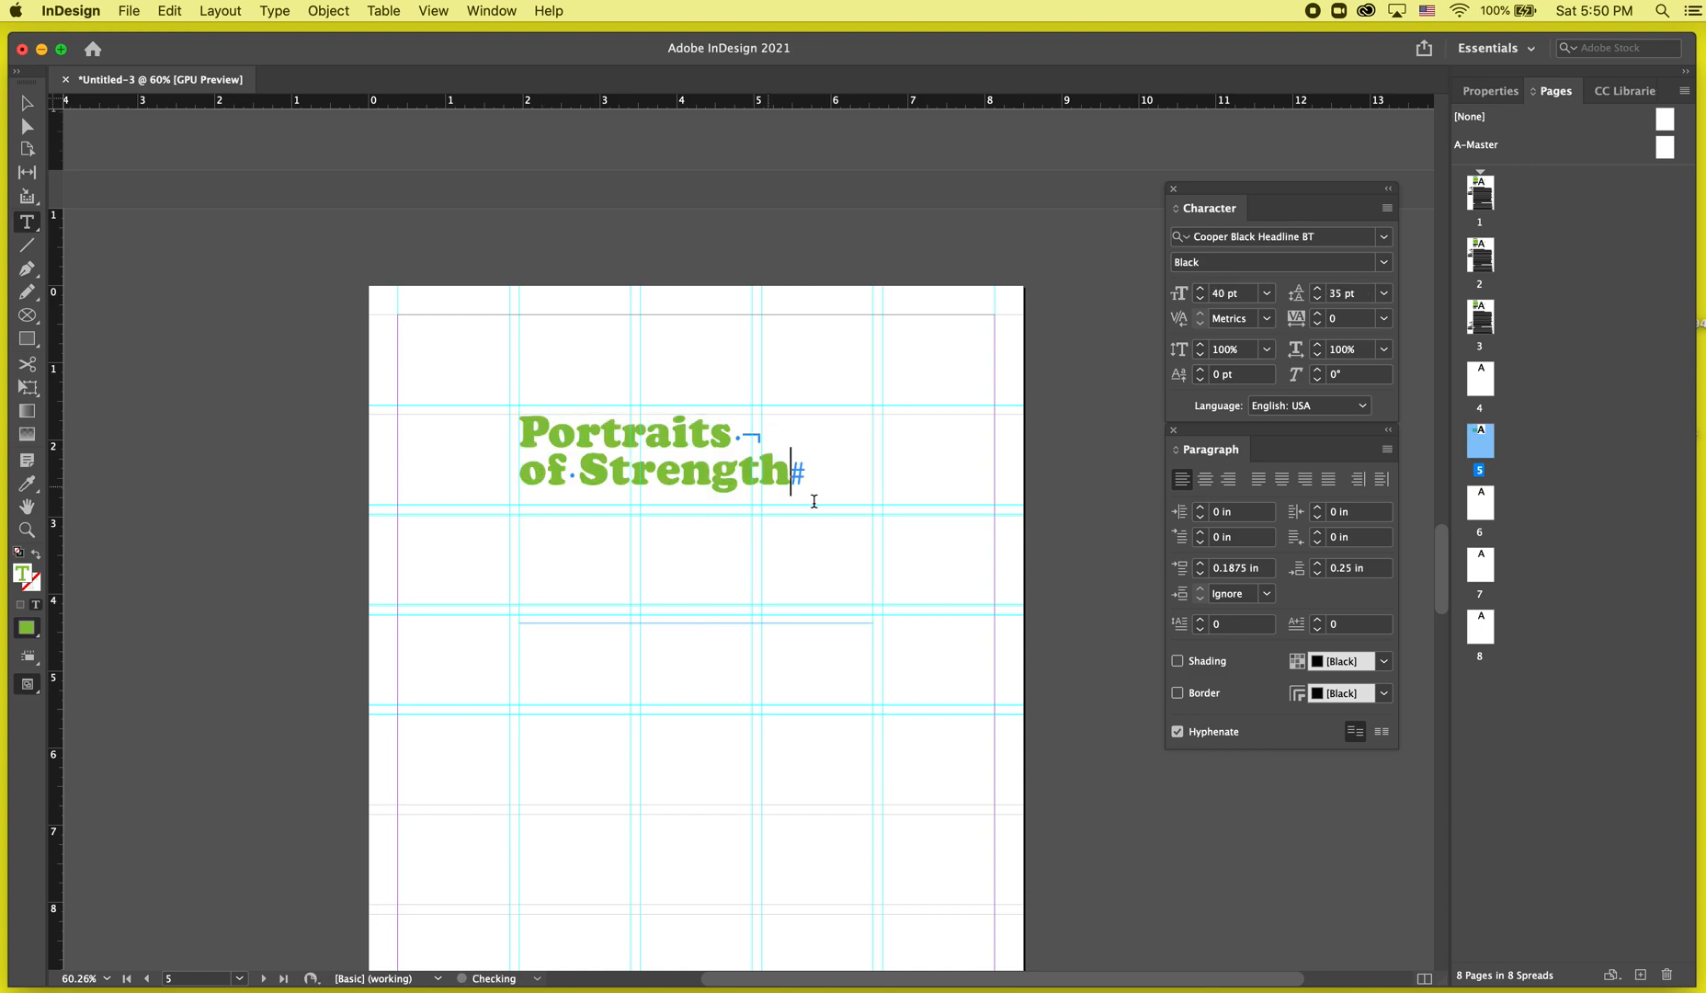
Set the pasted title's font size to 53 pt and leading to 40 pt.
{"action": "key", "text": "super+a"}
{"action": "left_click", "coordinate": [1199, 289]}
{"action": "left_click", "coordinate": [1200, 290]}
{"action": "left_click", "coordinate": [1199, 290]}
{"action": "left_click", "coordinate": [1199, 290]}
{"action": "left_click", "coordinate": [1199, 290]}
{"action": "left_click", "coordinate": [1200, 289]}
{"action": "left_click", "coordinate": [1199, 289]}
{"action": "left_click", "coordinate": [1199, 289]}
{"action": "left_click", "coordinate": [1318, 289]}
{"action": "left_click", "coordinate": [1318, 288]}
{"action": "left_click", "coordinate": [1318, 289]}
{"action": "left_click", "coordinate": [1318, 289]}
{"action": "left_click", "coordinate": [1318, 289]}
{"action": "left_click", "coordinate": [1199, 288]}
{"action": "left_click", "coordinate": [1199, 289]}
{"action": "left_click", "coordinate": [1200, 288]}
{"action": "left_click", "coordinate": [1199, 289]}
{"action": "left_click", "coordinate": [1200, 289]}
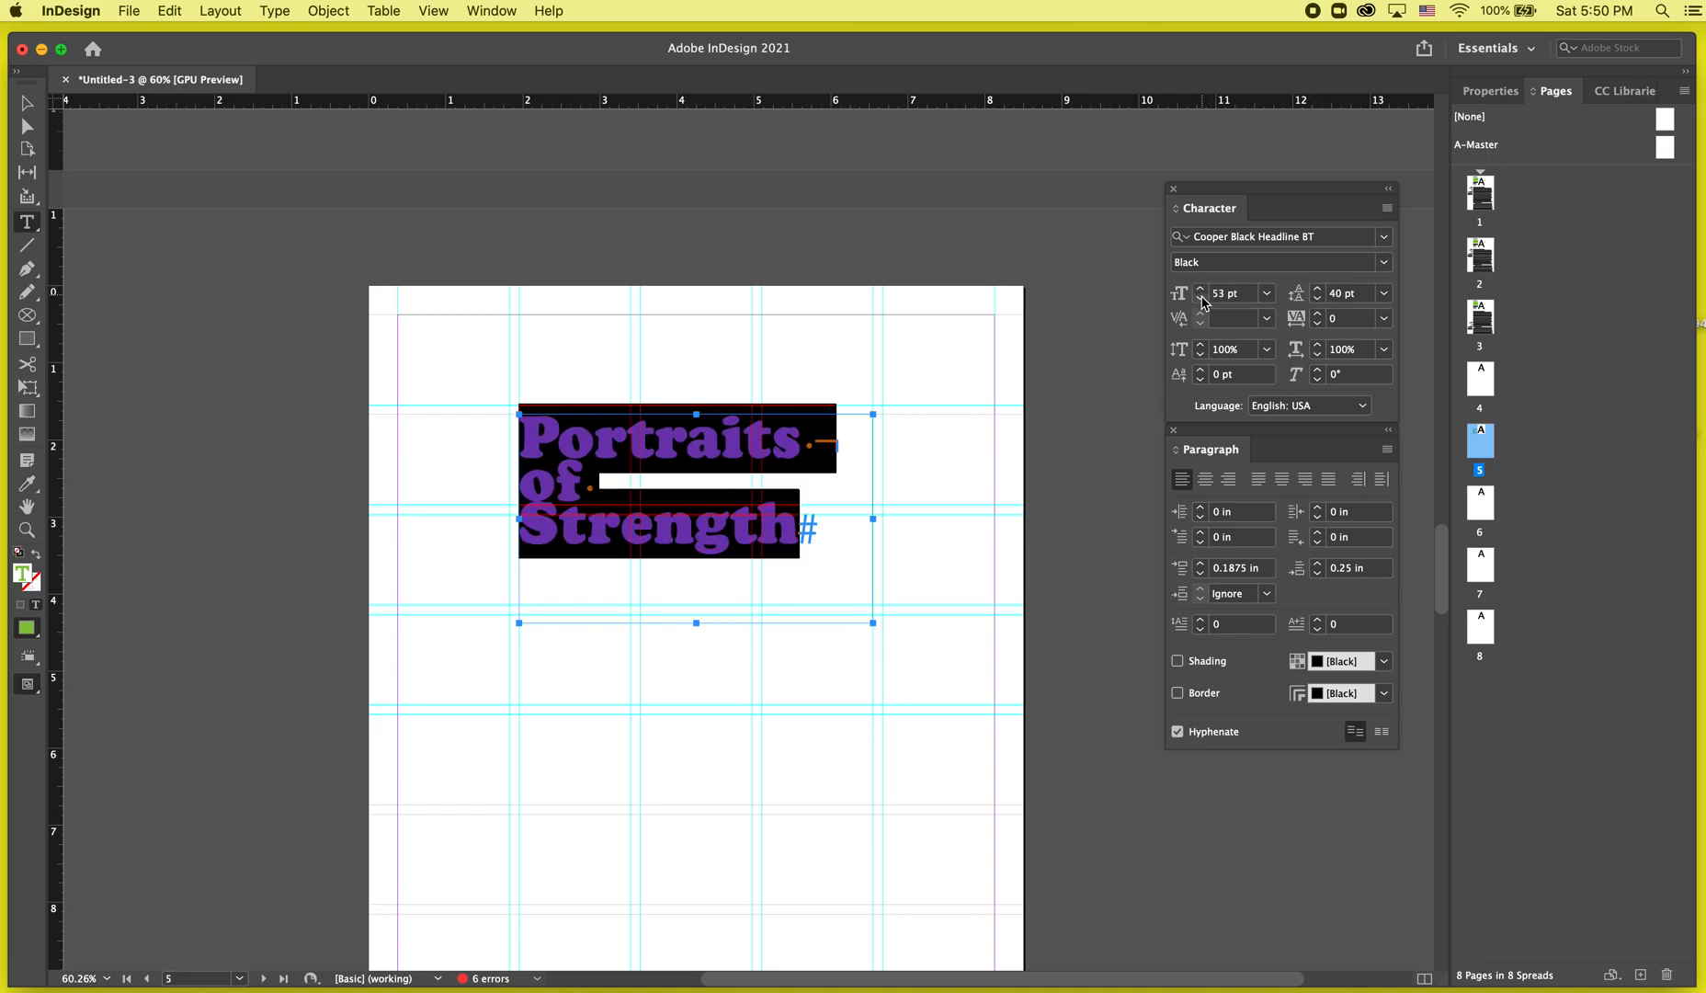
{"action": "key", "text": "Escape"}
Enlarge the title's text frame to the right and downward.
{"action": "left_click_drag", "start_coordinate": [874, 521], "coordinate": [894, 521]}
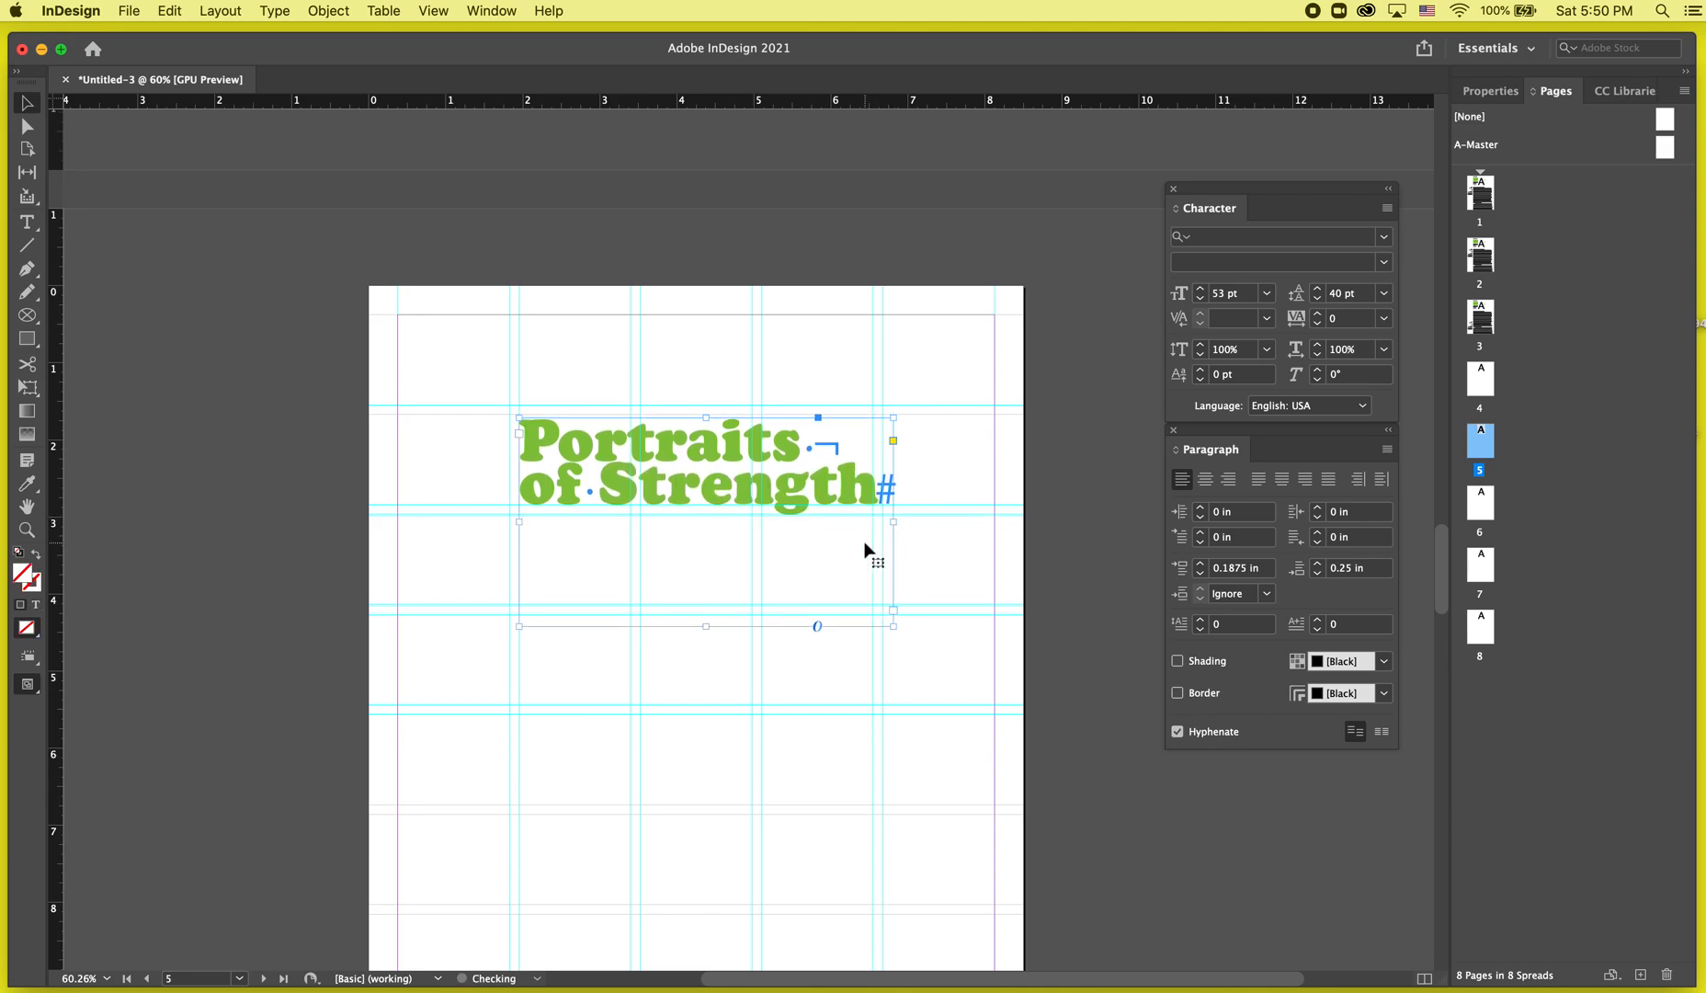
{"action": "left_click_drag", "start_coordinate": [894, 623], "coordinate": [936, 663]}
{"action": "scroll", "coordinate": [935, 663], "scroll_direction": "up", "scroll_amount": 4}
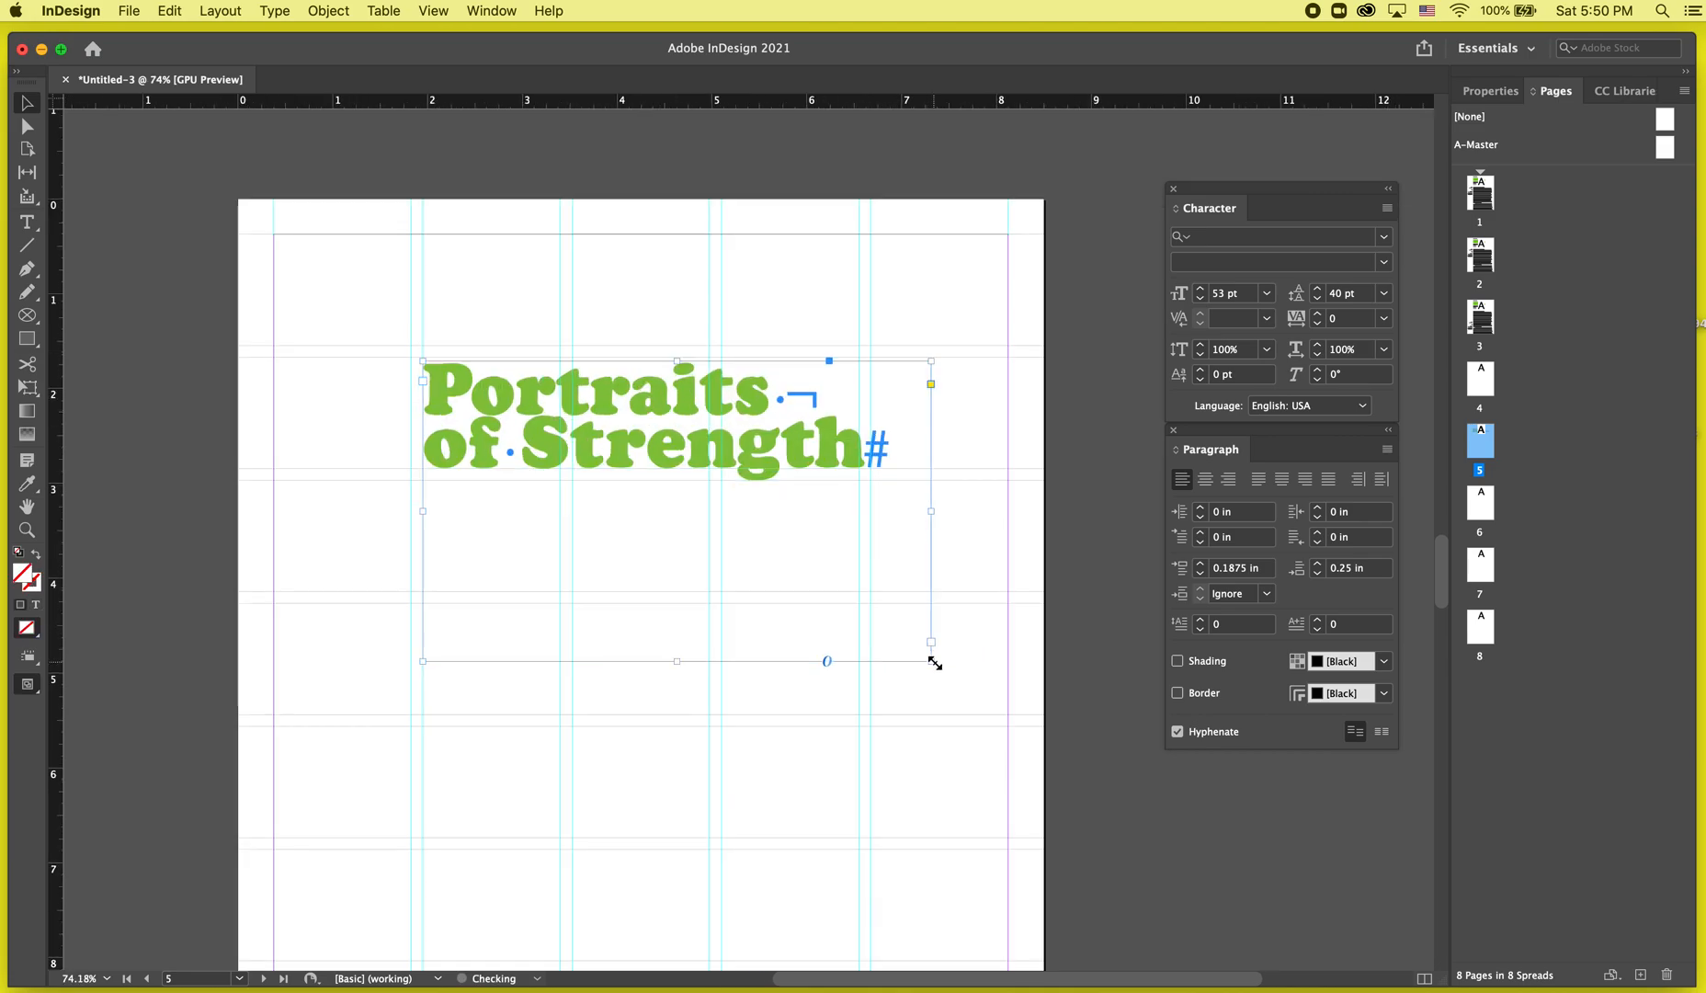
Set the title's leading to 44 pt.
{"action": "double_click", "coordinate": [670, 341]}
{"action": "key", "text": "super+a"}
{"action": "left_click", "coordinate": [1318, 288]}
{"action": "left_click", "coordinate": [1318, 288]}
{"action": "left_click", "coordinate": [1318, 288]}
{"action": "left_click", "coordinate": [1318, 288]}
{"action": "key", "text": "Escape"}
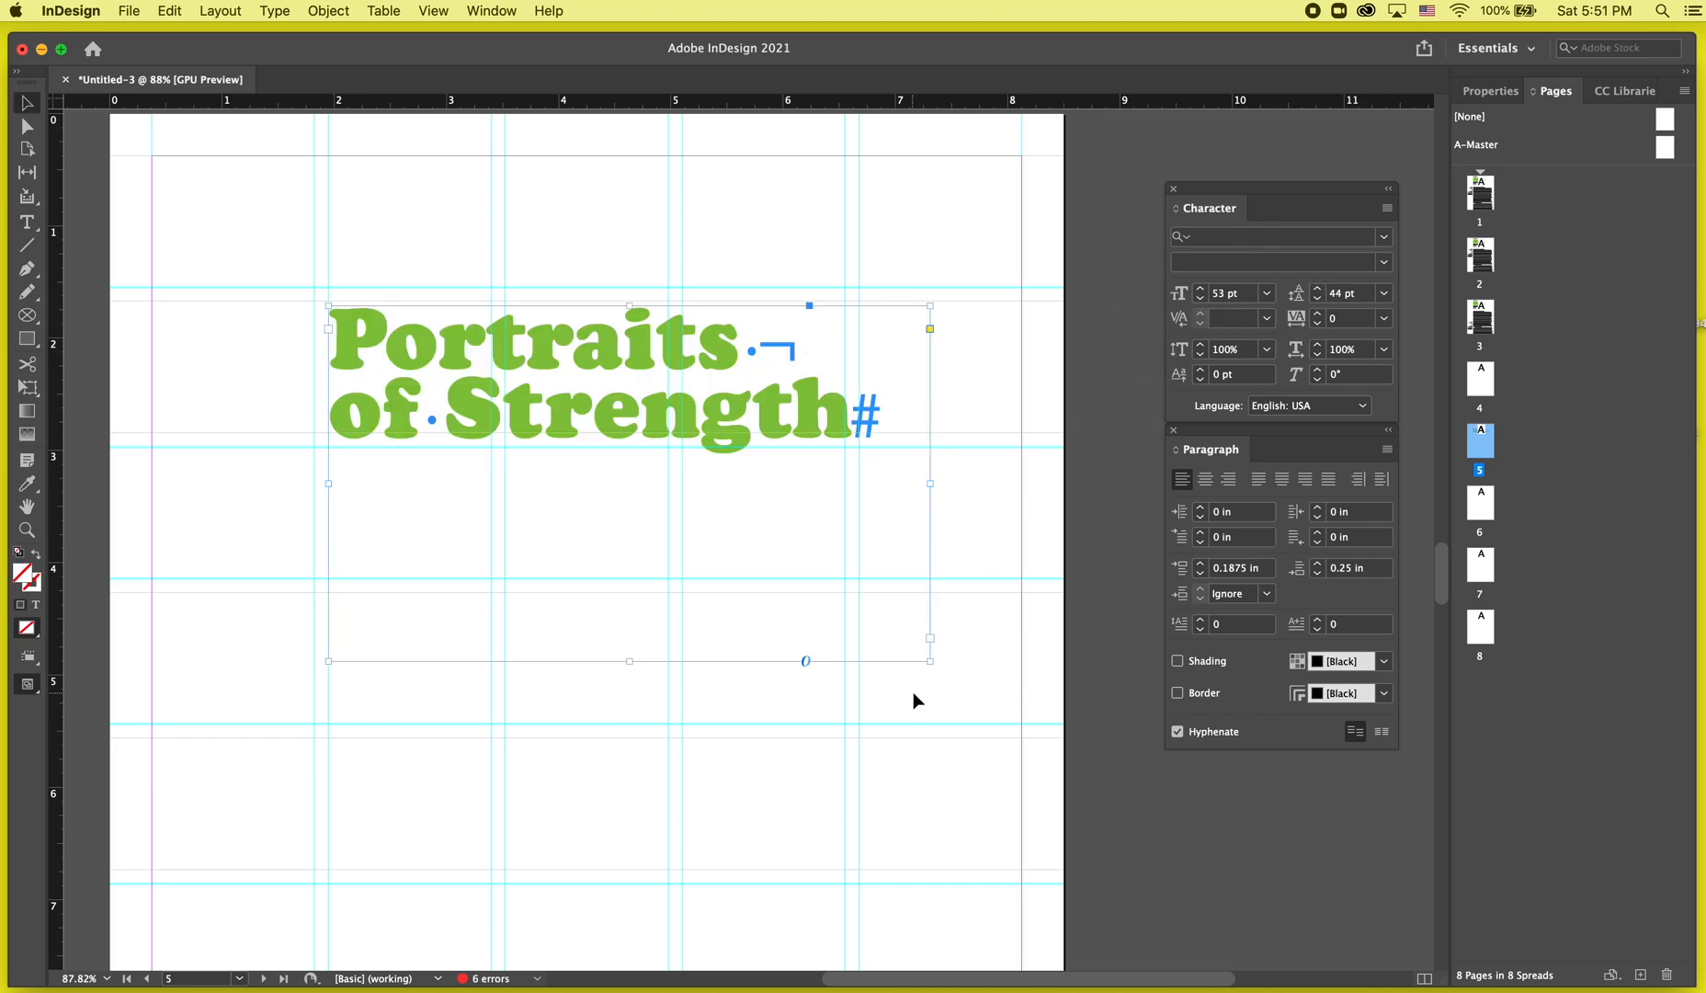
Nudge the title frame up three steps and left one step.
{"action": "key", "text": "Up"}
{"action": "key", "text": "Up"}
{"action": "key", "text": "Up"}
{"action": "key", "text": "Left"}
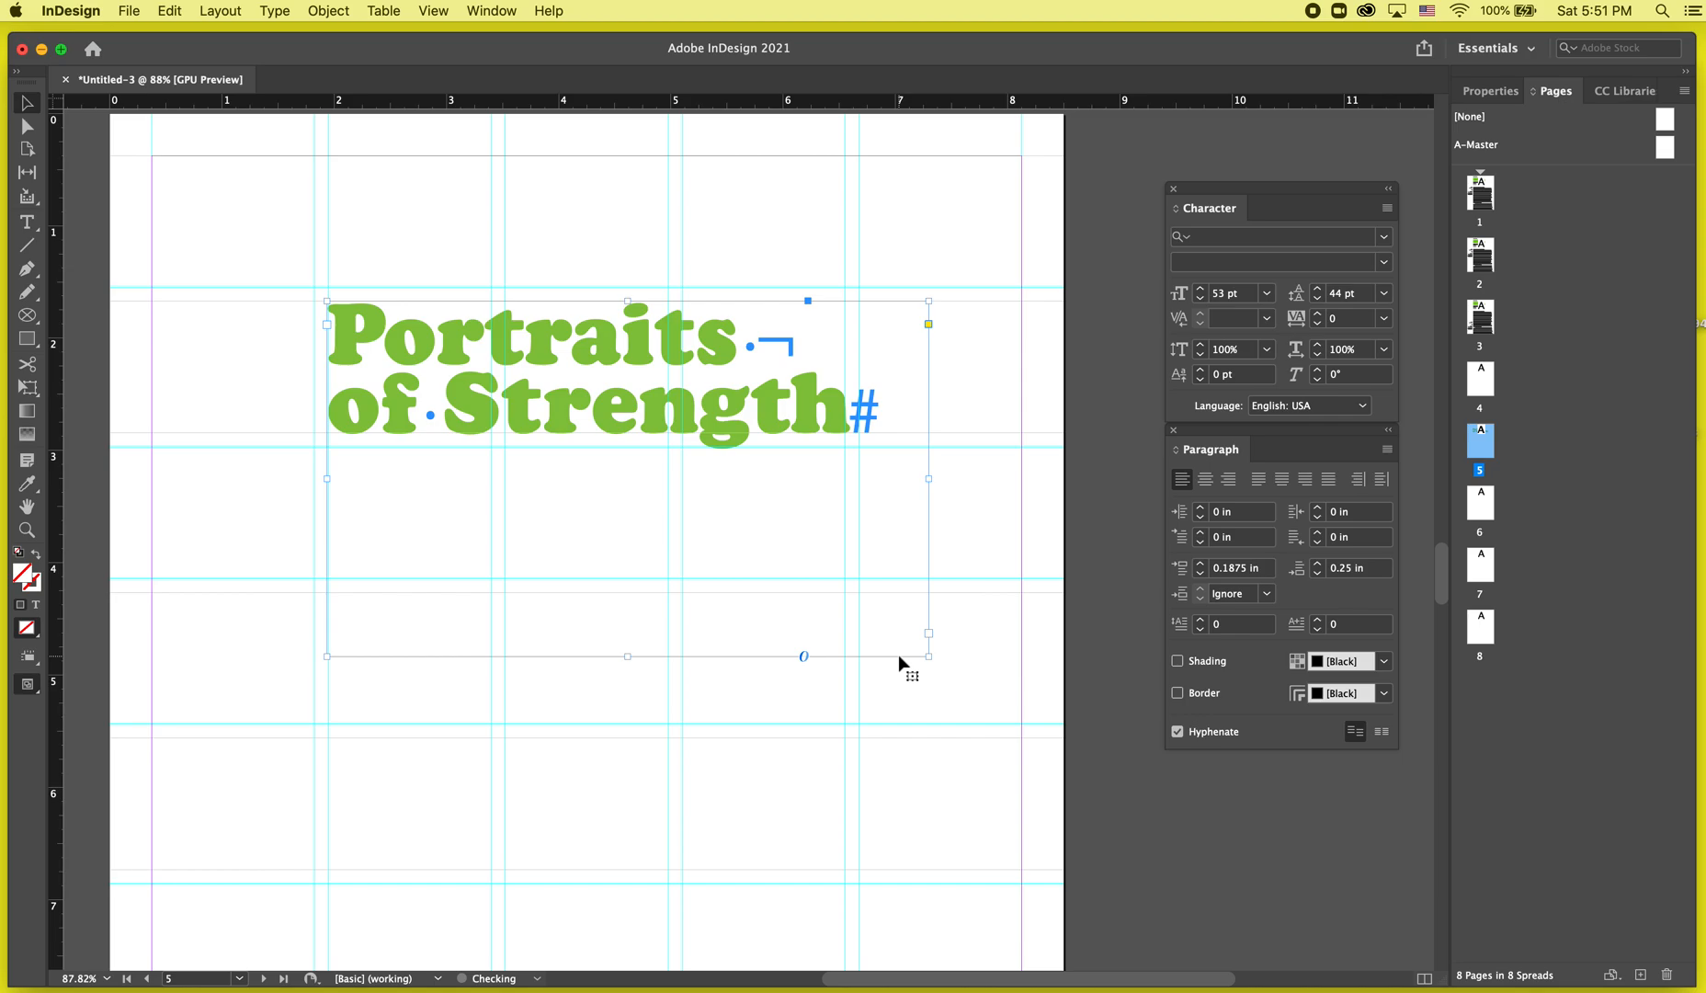
Try fitting the title frame to its content and undo the fit.
{"action": "left_click", "coordinate": [926, 724]}
{"action": "left_click", "coordinate": [899, 565]}
{"action": "key", "text": "super+alt+c"}
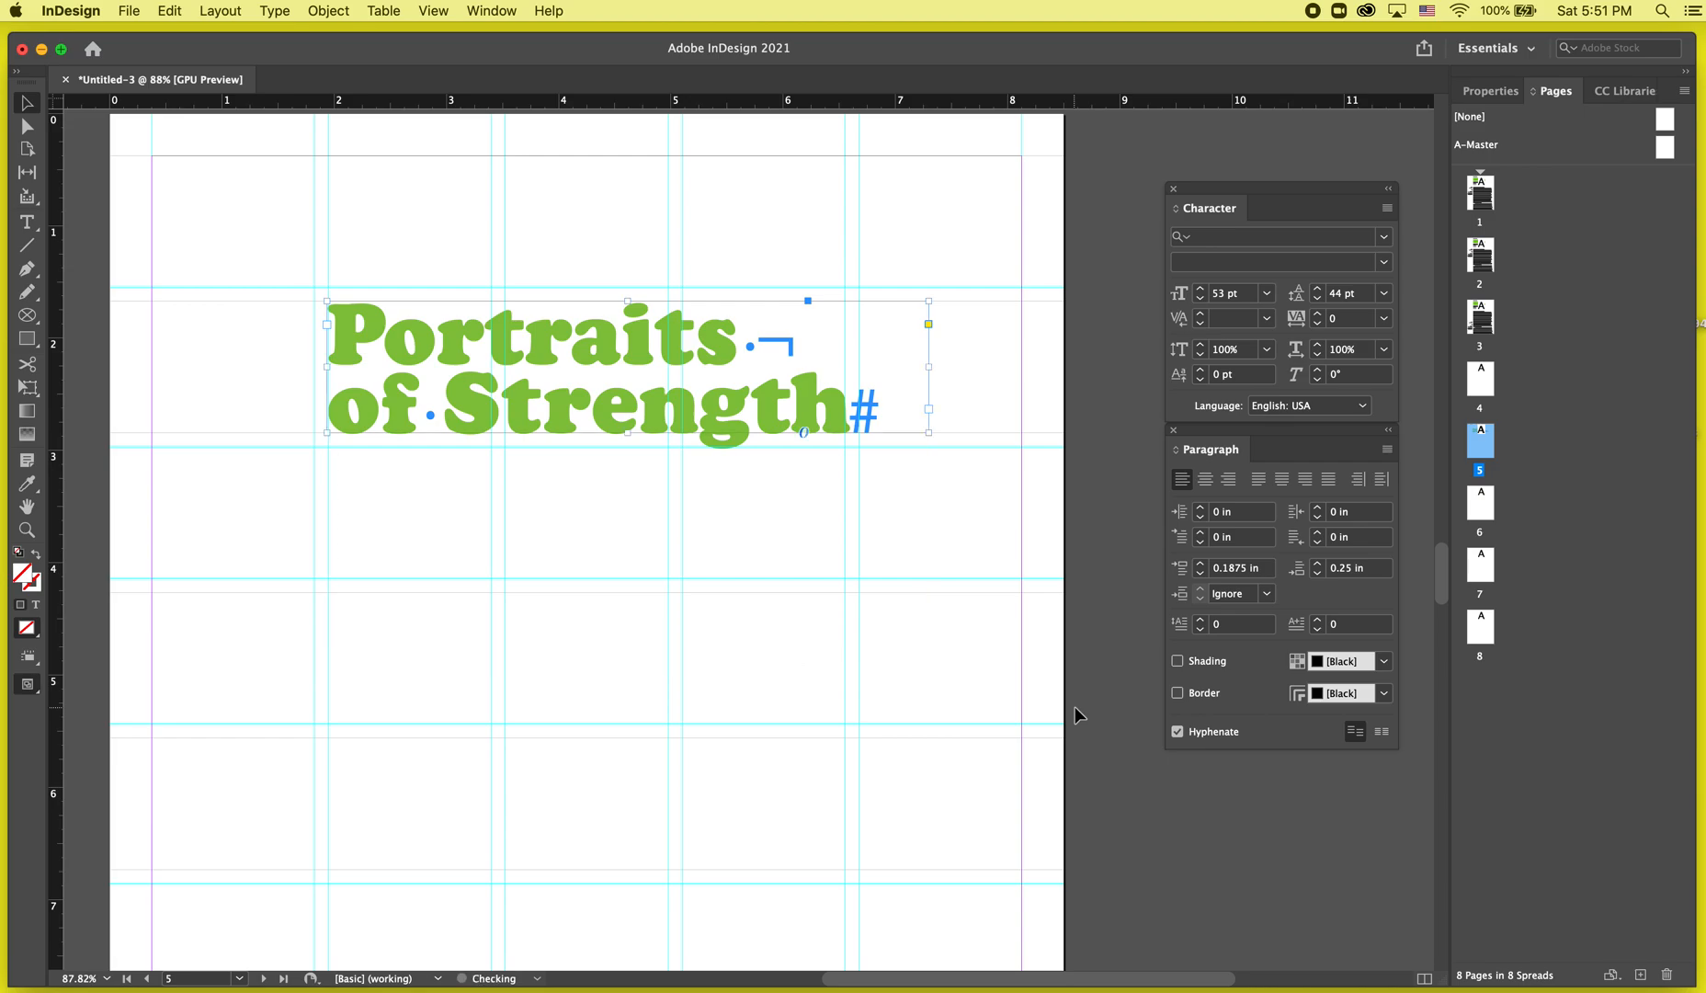
{"action": "key", "text": "super+z"}
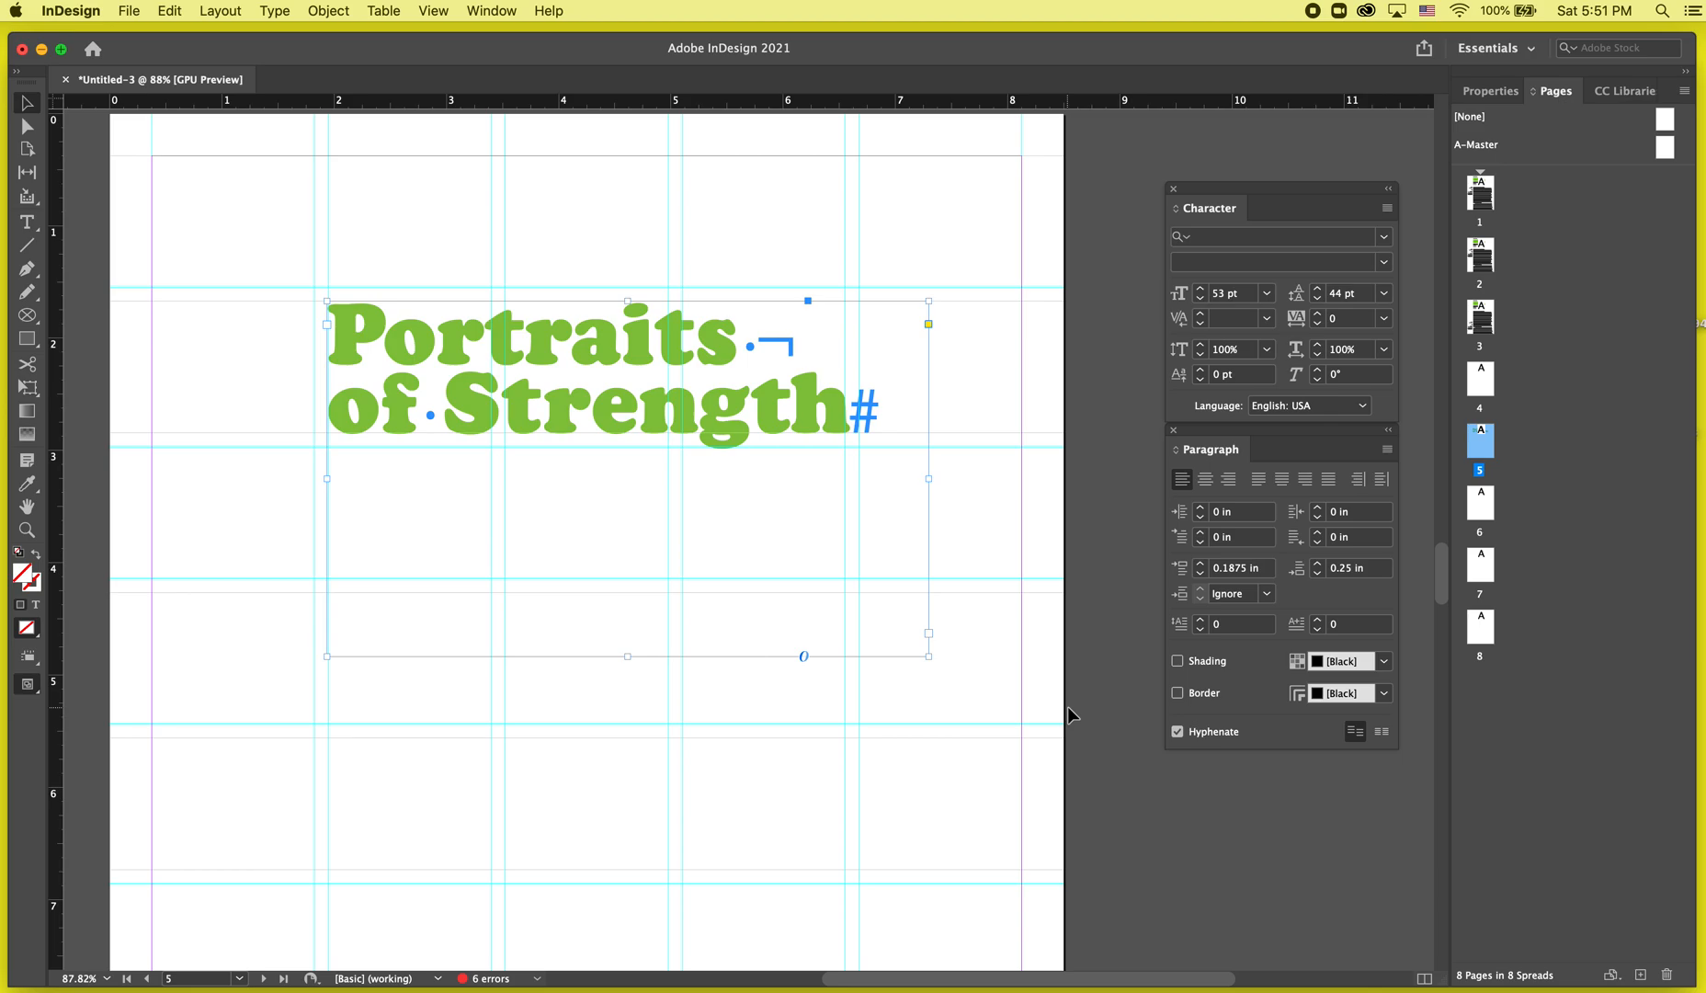
Fit the title frame to its content and stretch it further downward.
{"action": "key", "text": "super+alt+c"}
{"action": "left_click_drag", "start_coordinate": [927, 431], "coordinate": [936, 774]}
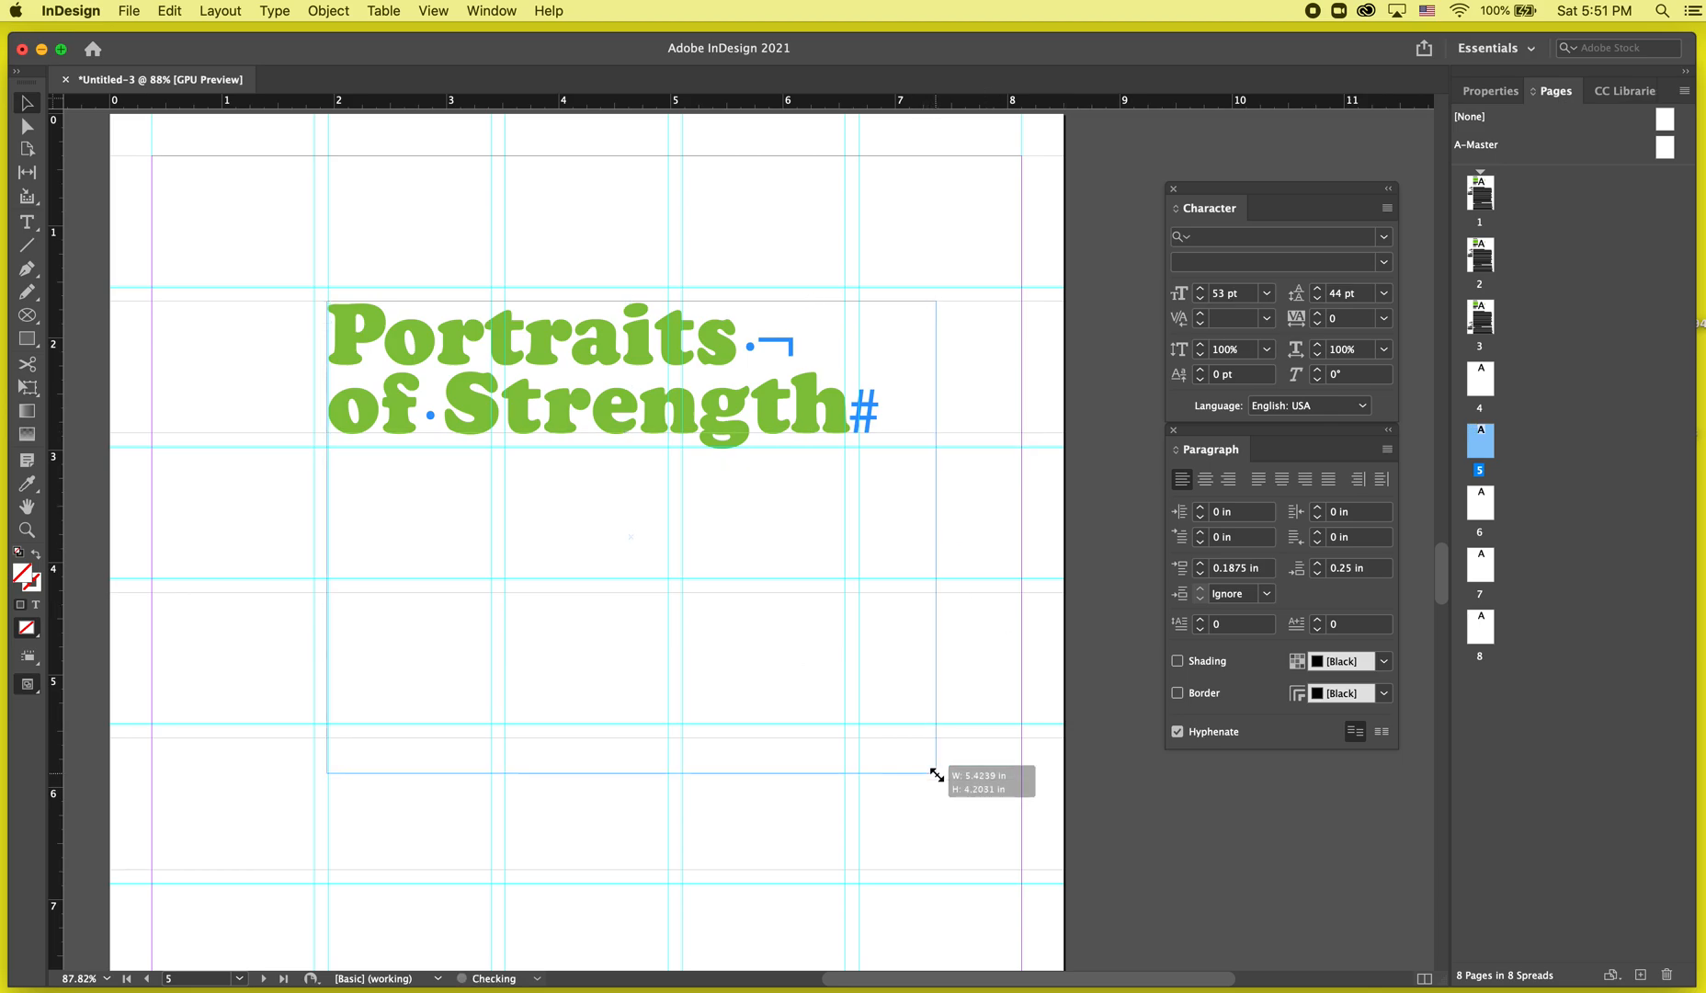
Try setting the title's font size to 500 pt, then 300 pt and 100 pt.
{"action": "double_click", "coordinate": [836, 576]}
{"action": "key", "text": "super+a"}
{"action": "left_click", "coordinate": [1180, 295]}
{"action": "type", "text": "500"}
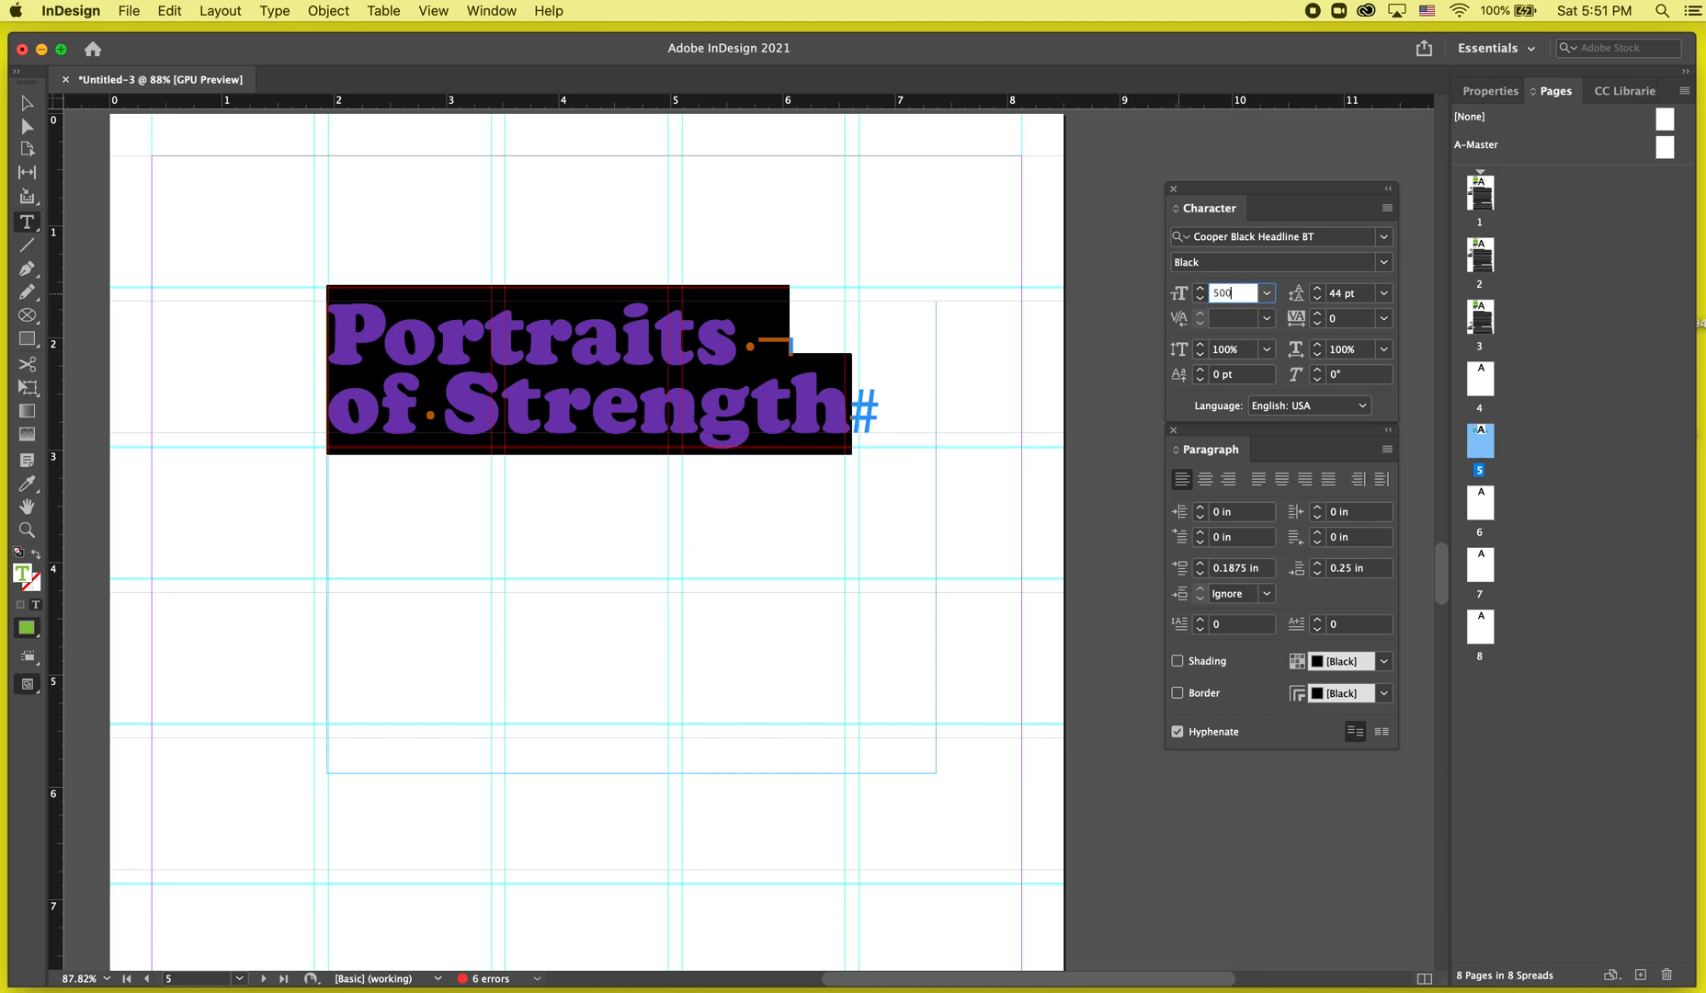
{"action": "key", "text": "Return"}
{"action": "key", "text": "Escape"}
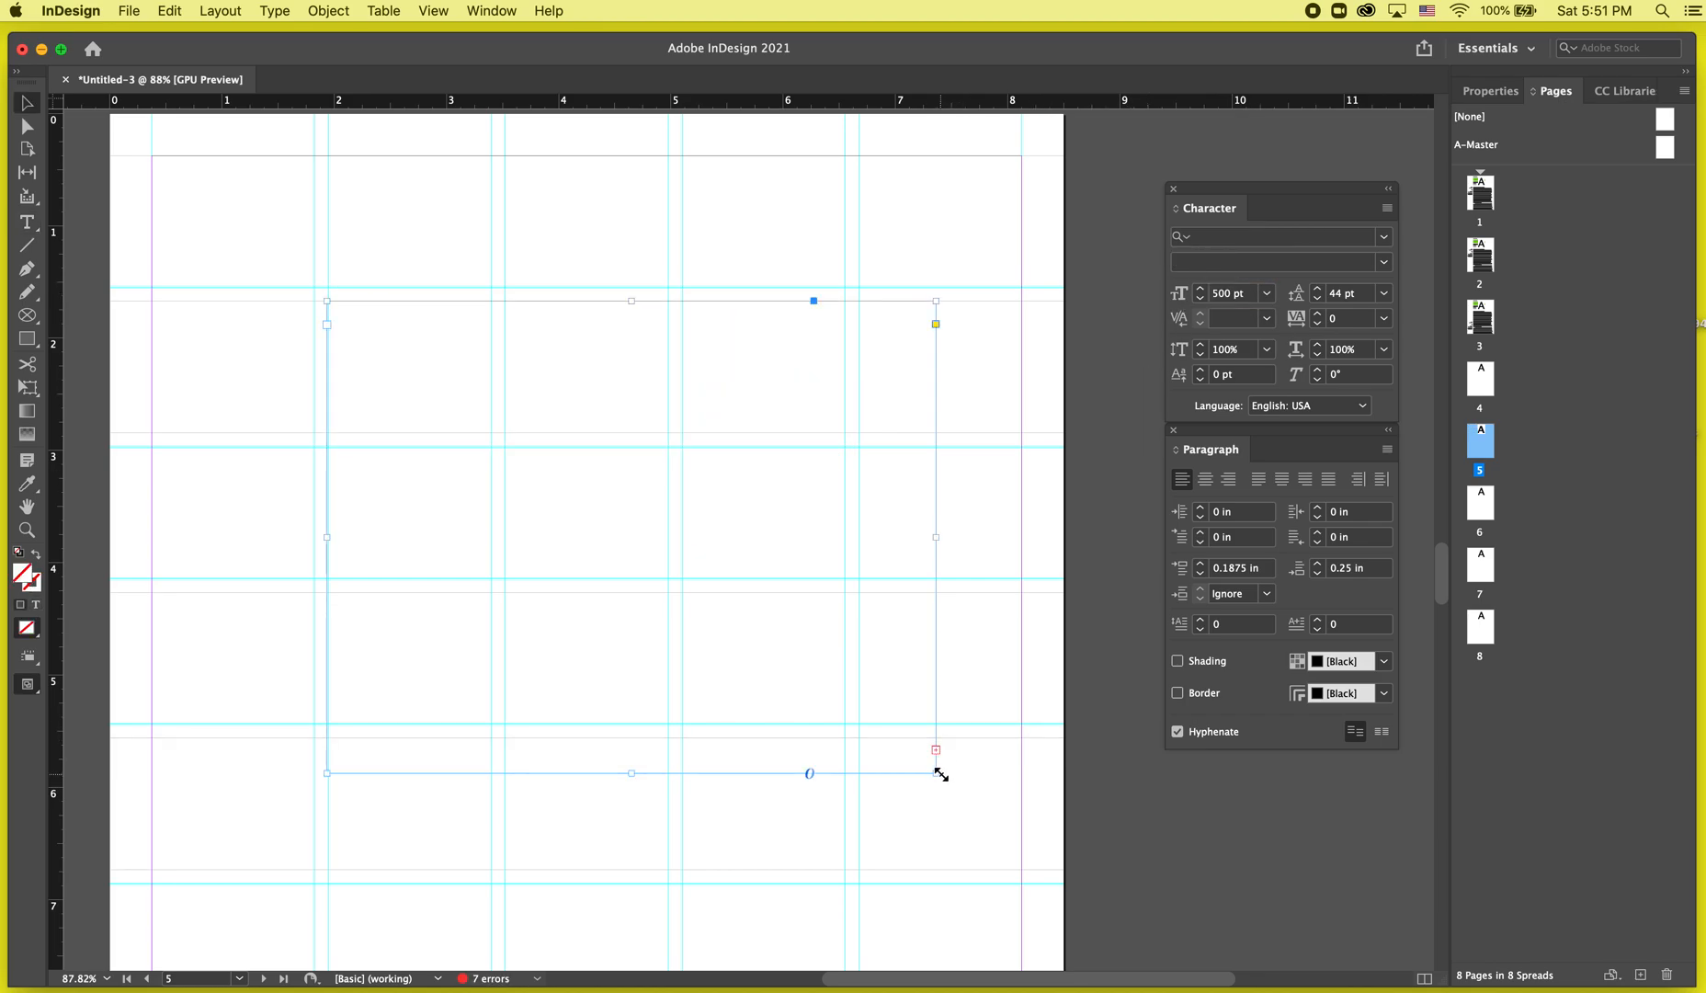
{"action": "left_click", "coordinate": [1232, 292]}
{"action": "type", "text": "300"}
{"action": "key", "text": "Return"}
{"action": "key", "text": "Return"}
{"action": "type", "text": "300"}
{"action": "key", "text": "Return"}
{"action": "triple_click", "coordinate": [1236, 294]}
{"action": "type", "text": "100"}
{"action": "key", "text": "Return"}
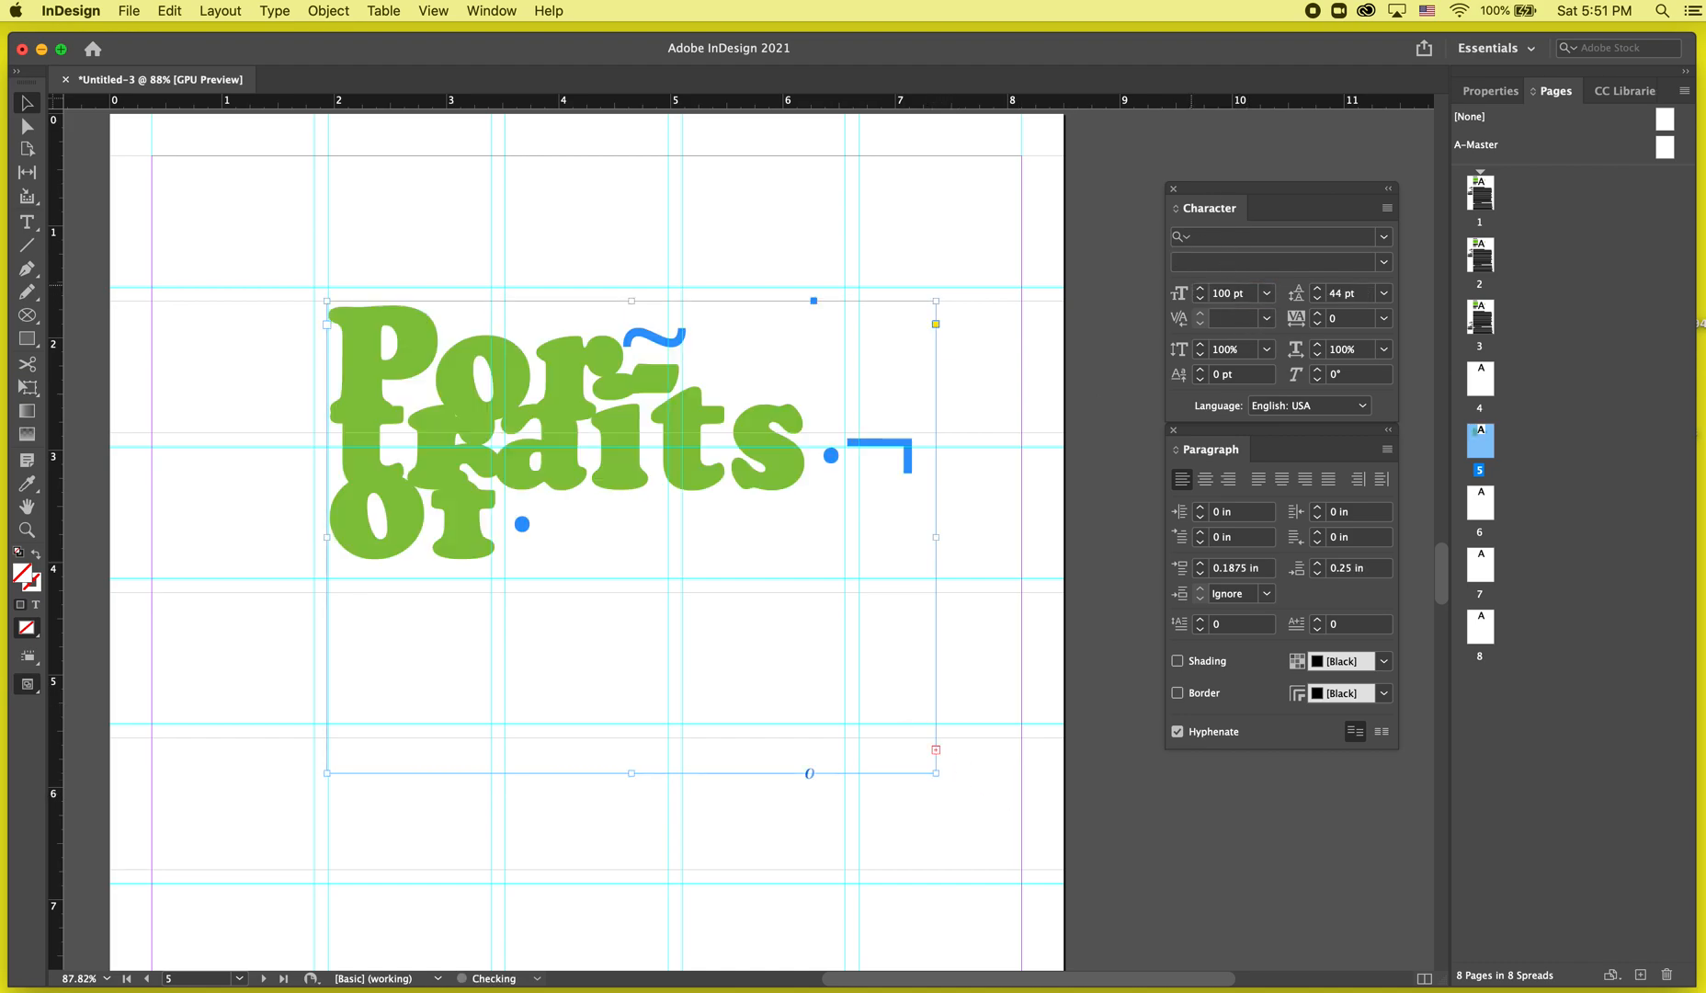
Try resizing the frame and centering the title text, then undo all size and alignment changes.
{"action": "left_click_drag", "start_coordinate": [936, 773], "coordinate": [667, 451]}
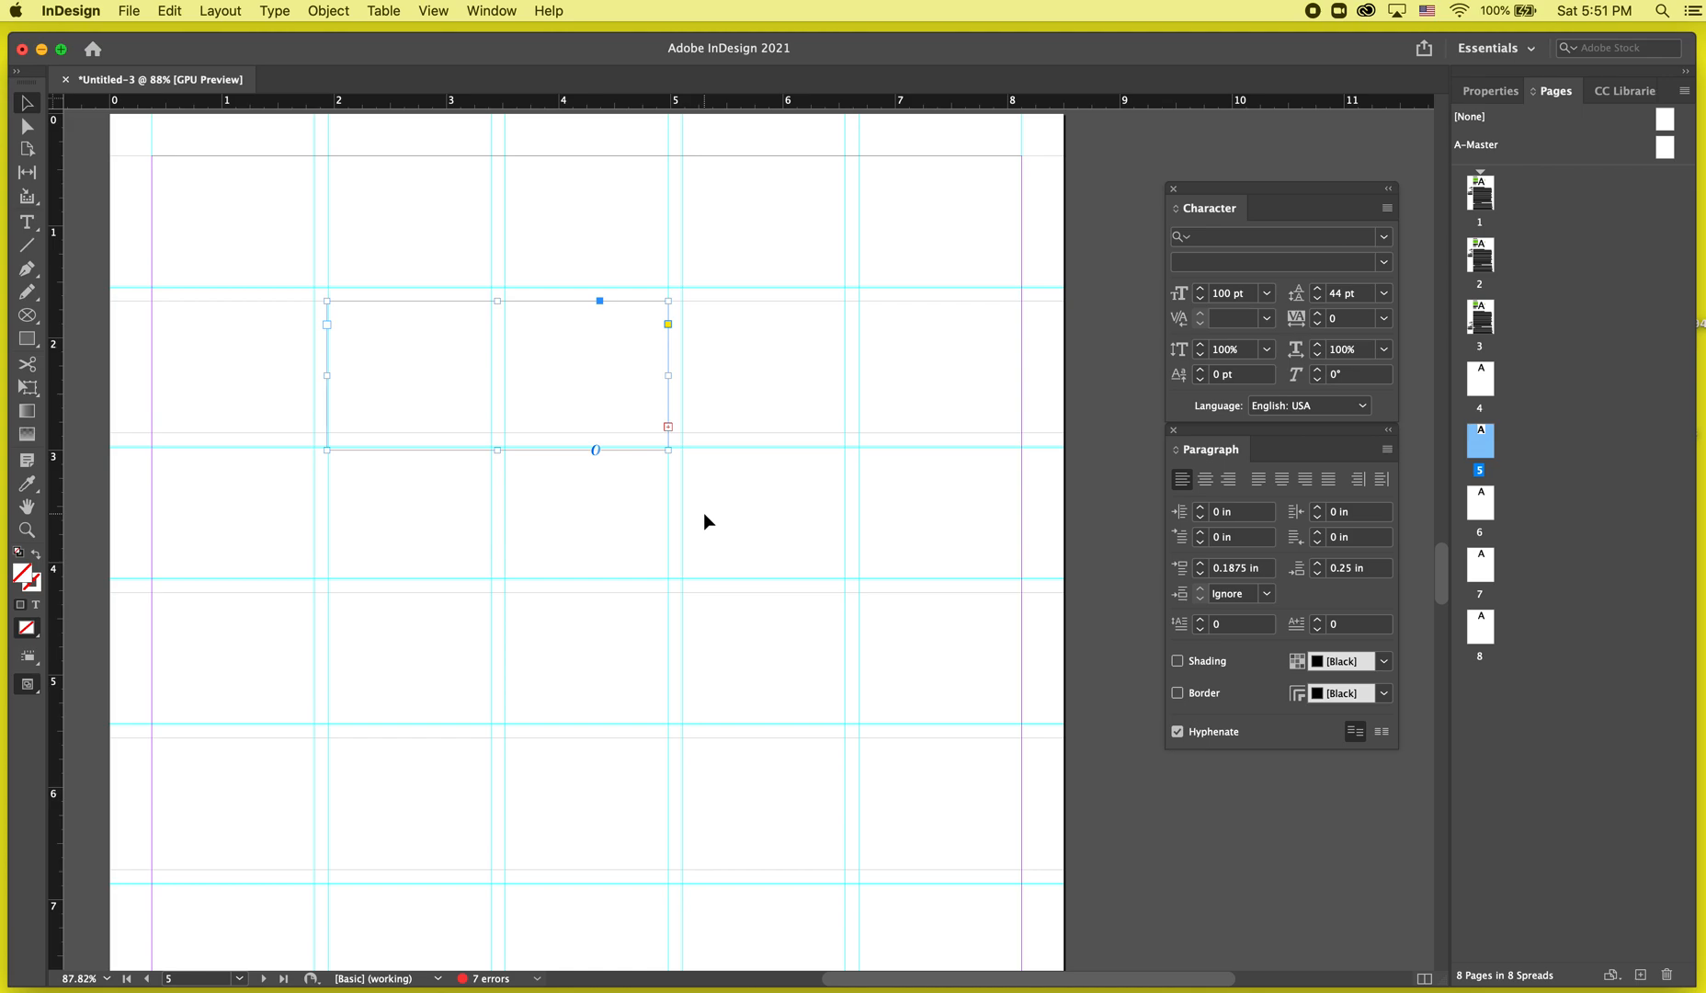
{"action": "key", "text": "super+shift+c"}
{"action": "left_click_drag", "start_coordinate": [668, 452], "coordinate": [1015, 850]}
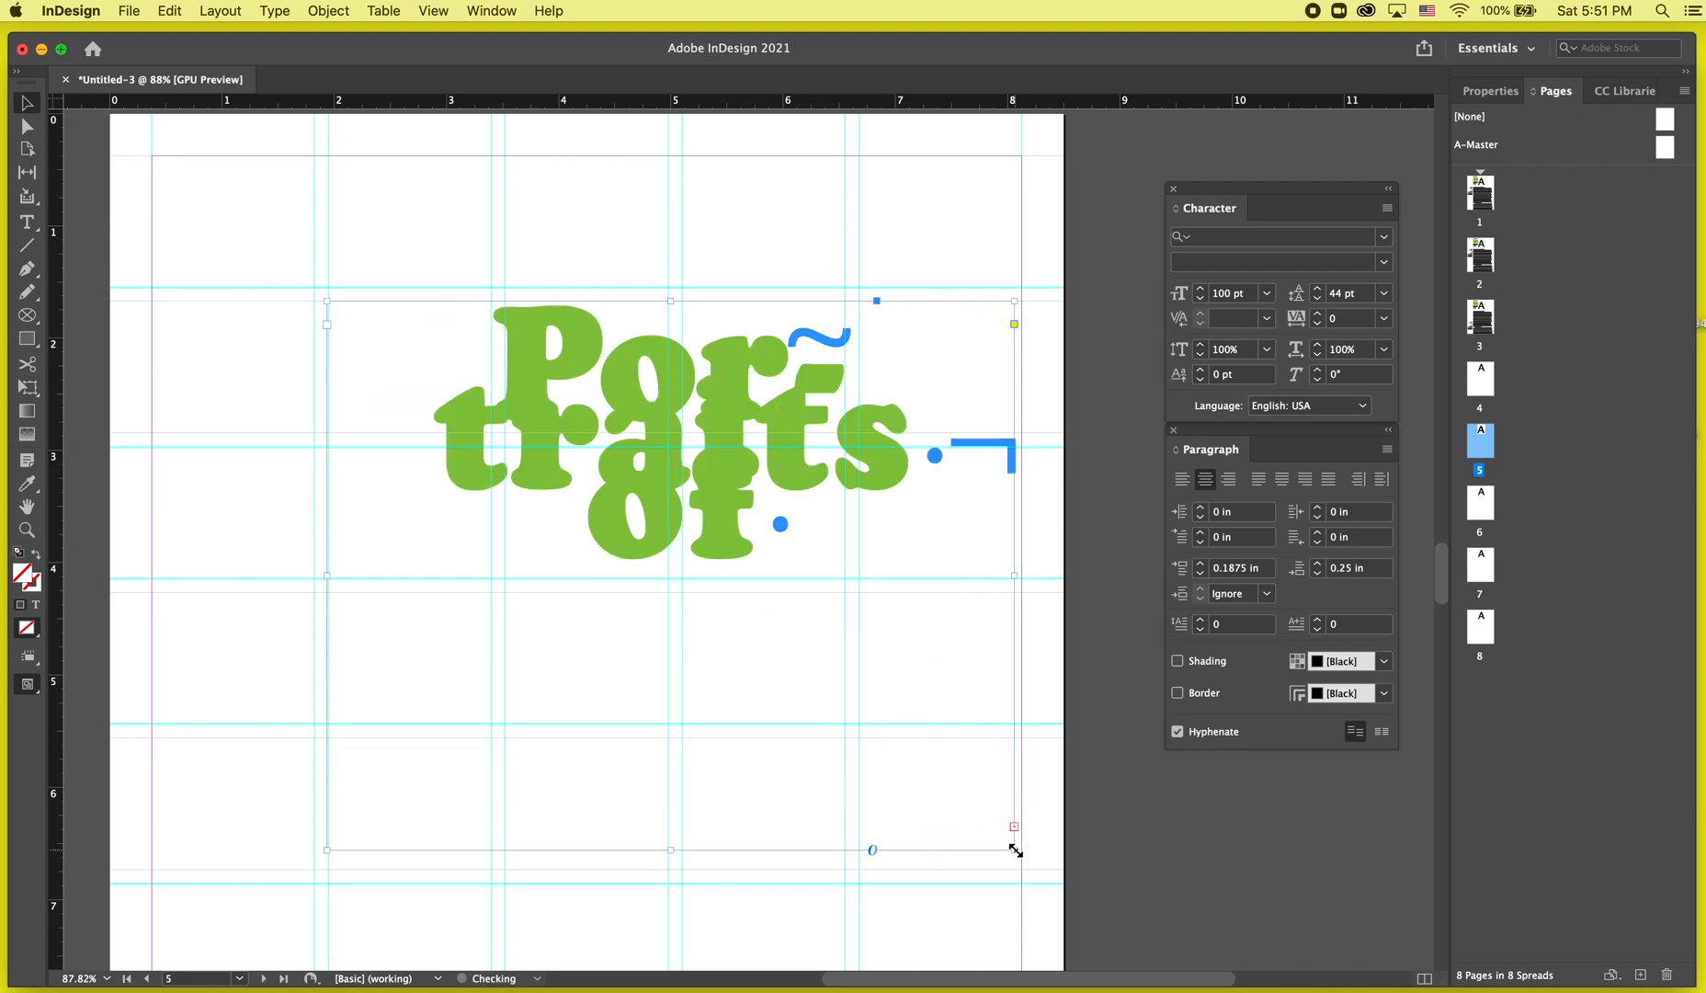
{"action": "double_click", "coordinate": [849, 618]}
{"action": "key", "text": "super+a"}
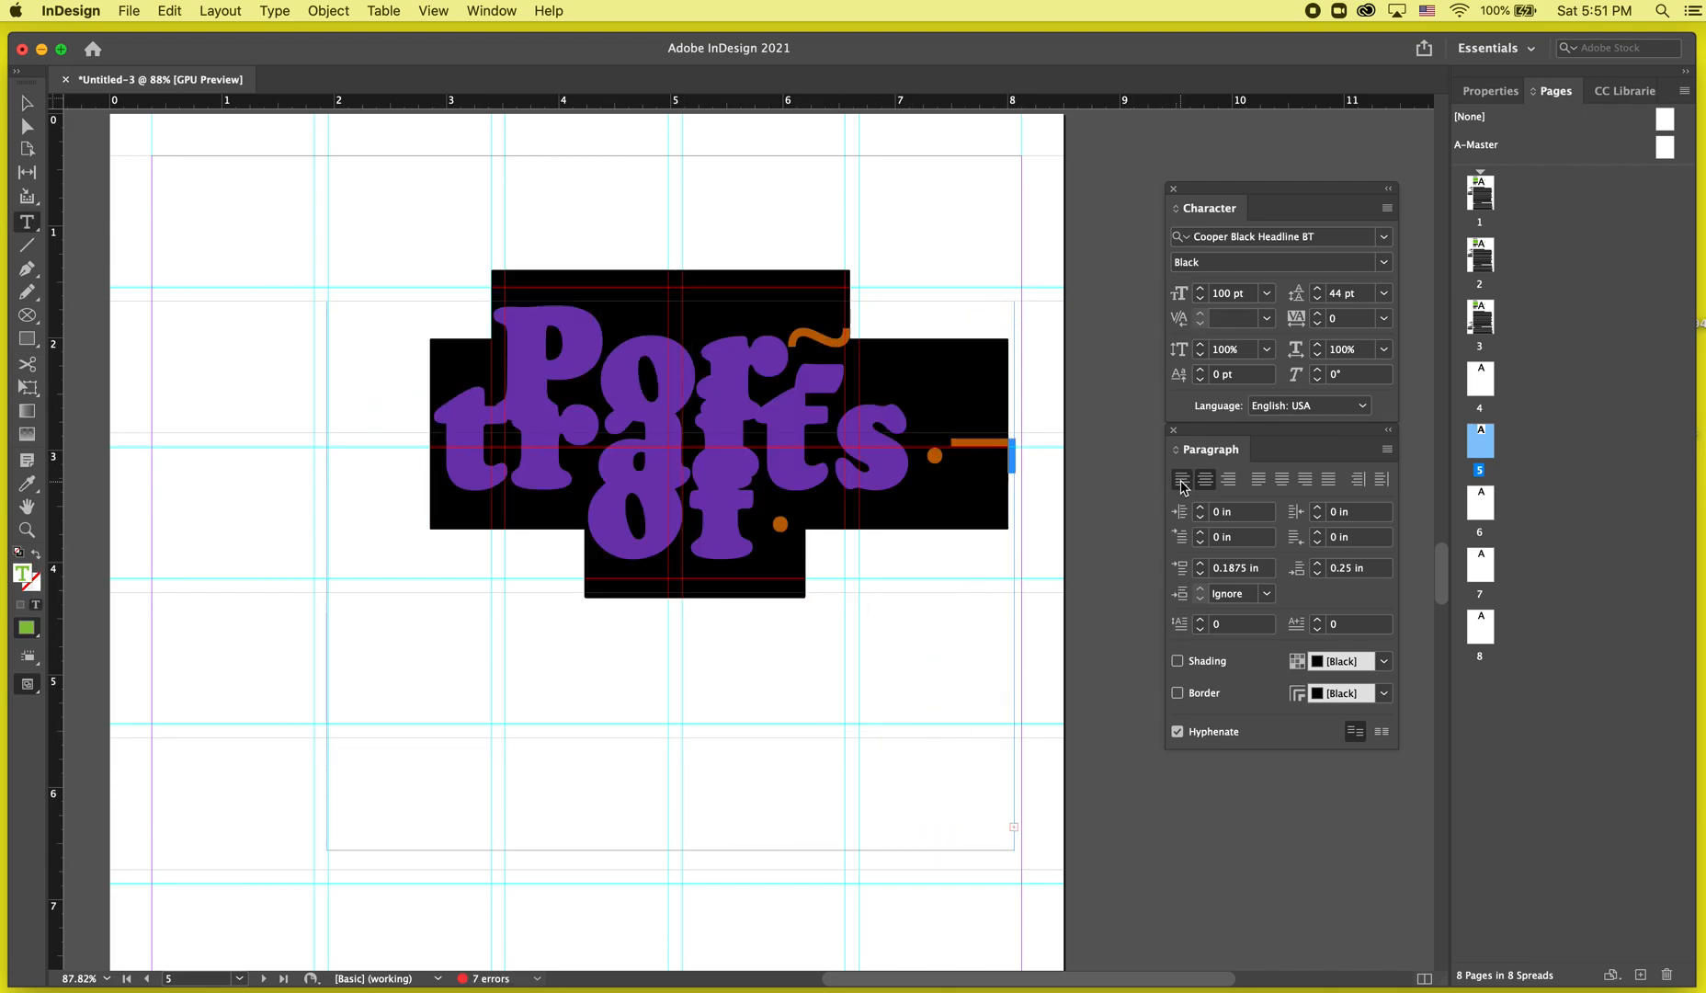
{"action": "left_click", "coordinate": [1182, 482]}
{"action": "key", "text": "Escape"}
{"action": "key", "text": "super+z"}
{"action": "key", "text": "super+z"}
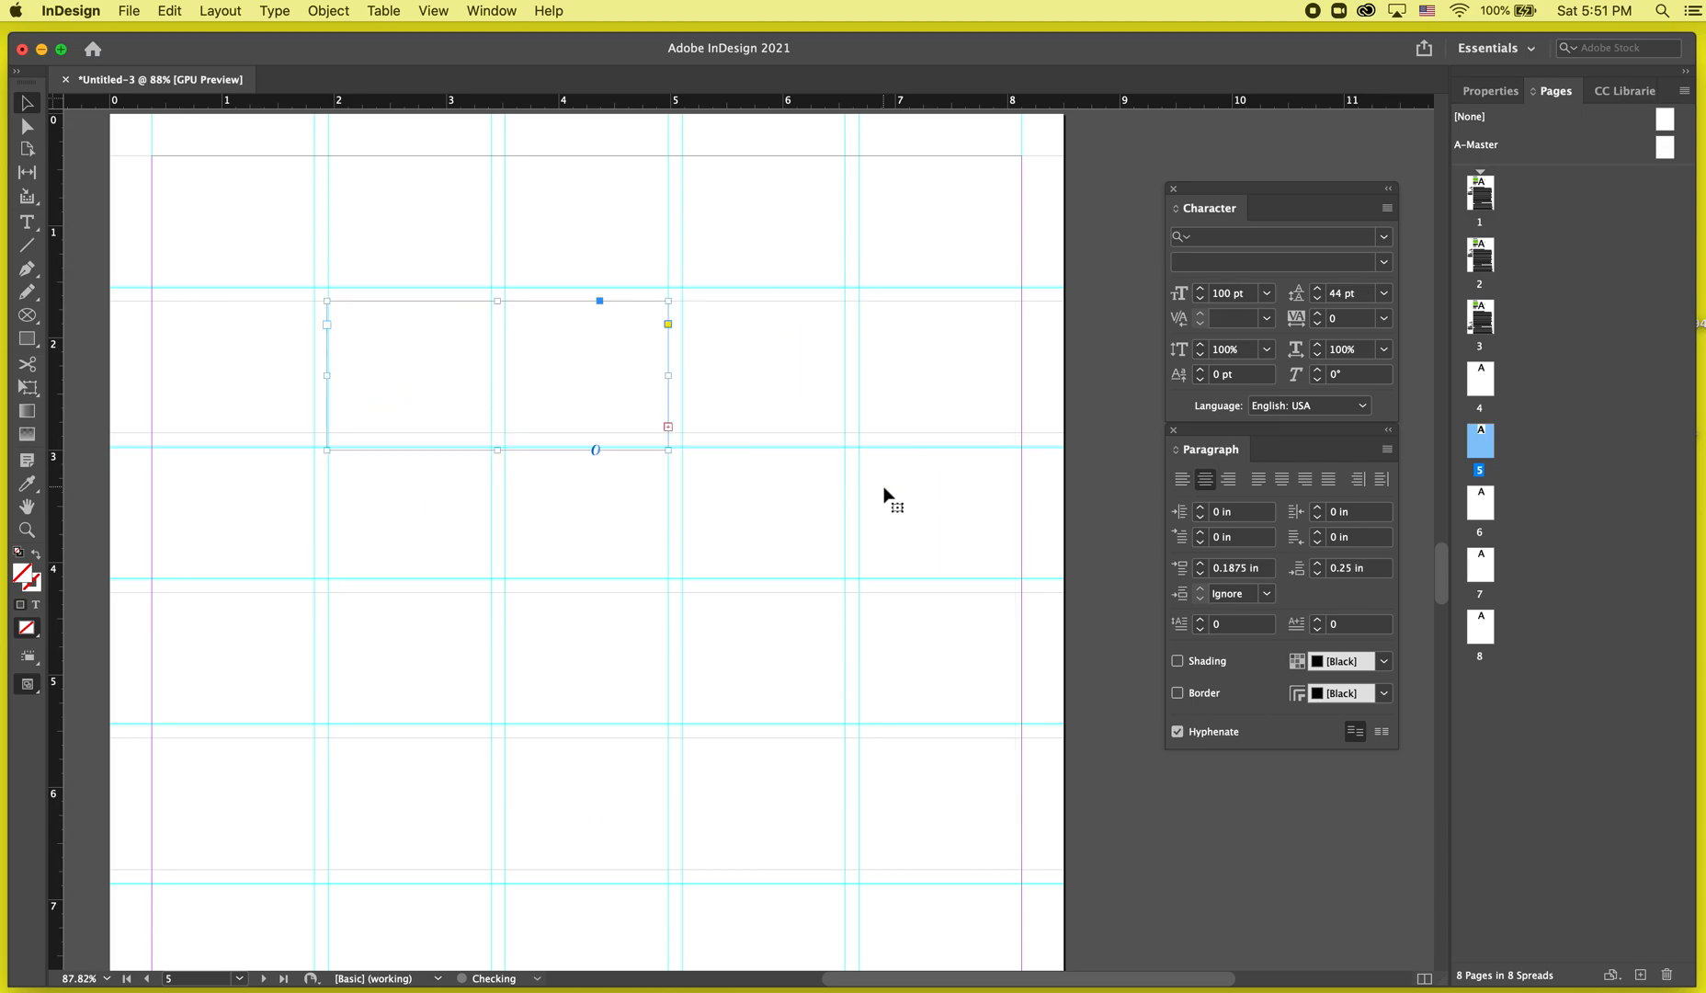
{"action": "key", "text": "super+z"}
{"action": "key", "text": "super+z"}
{"action": "key", "text": "super+z"}
{"action": "key", "text": "super+z"}
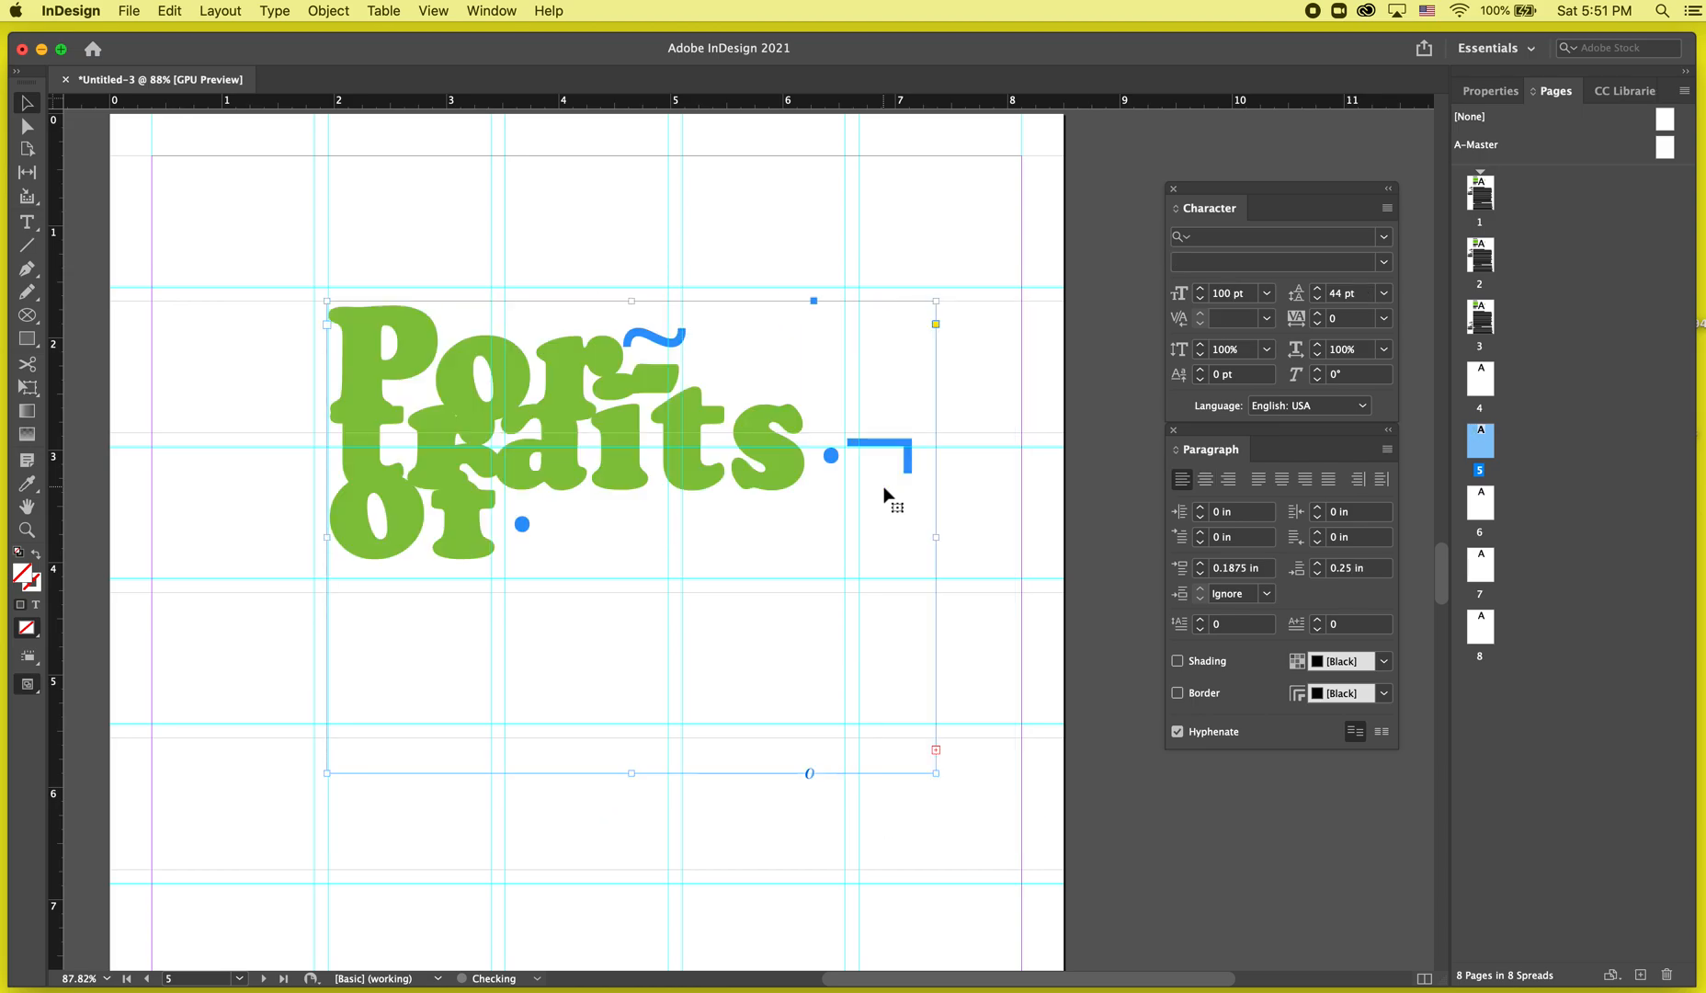
{"action": "key", "text": "super+z"}
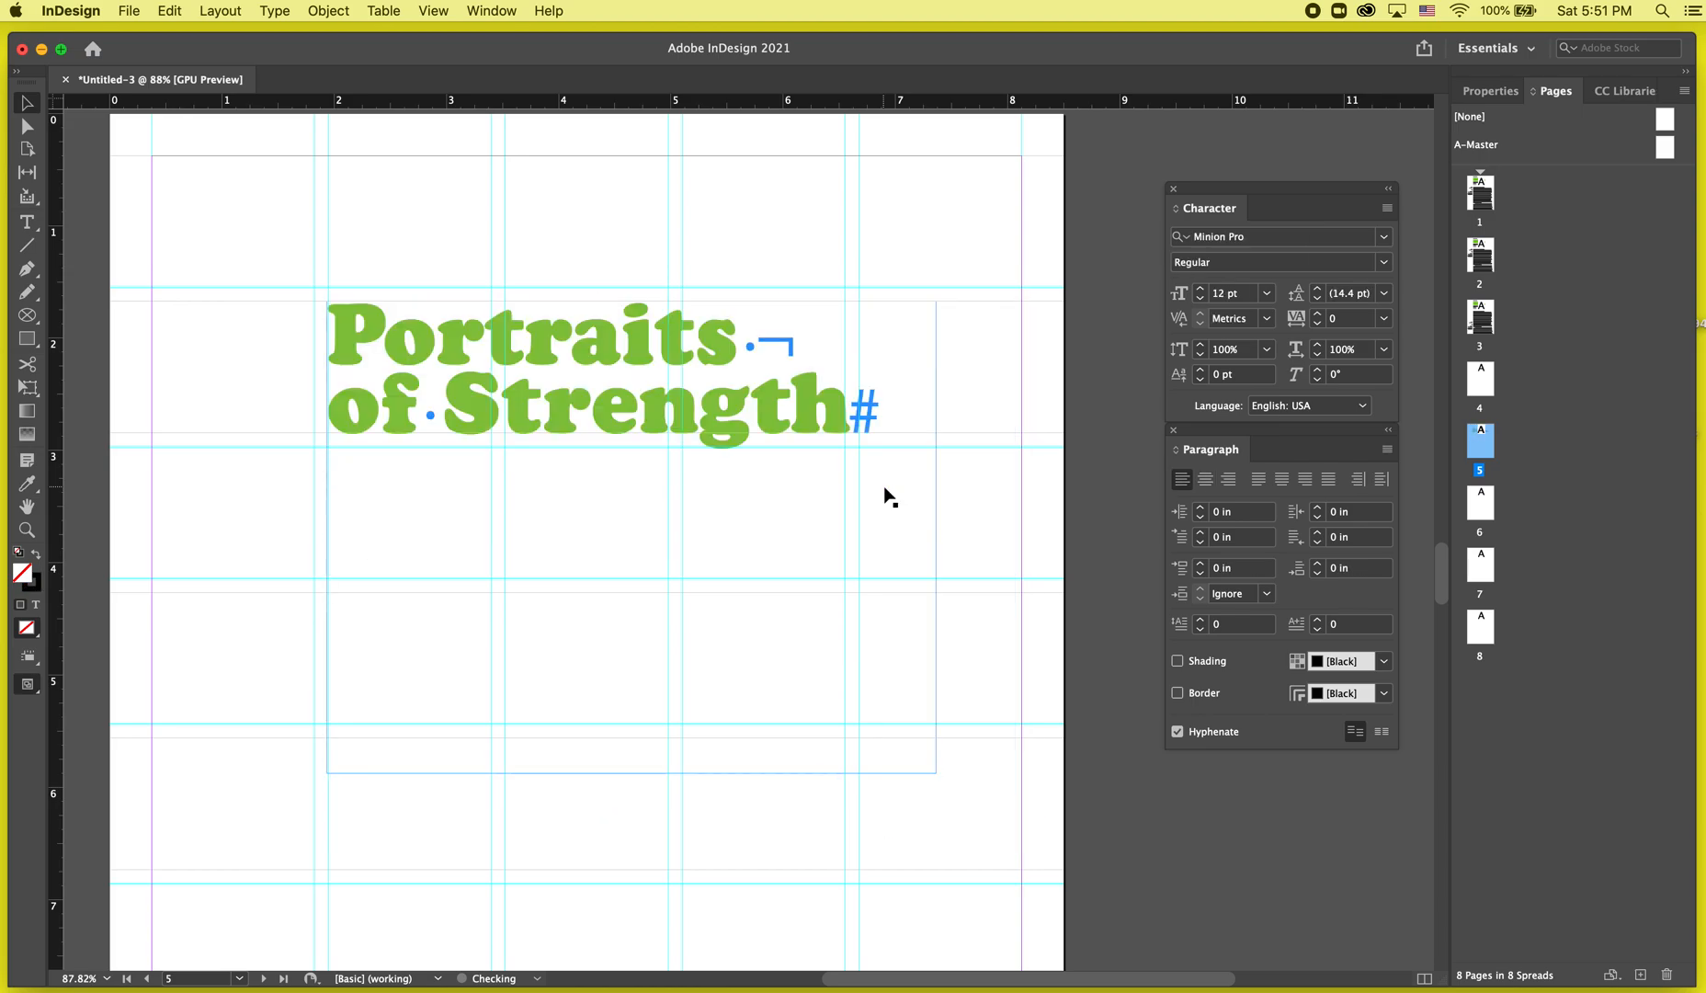
Duplicate the title frame to a lower position on the page.
{"action": "key", "text": "w"}
{"action": "scroll", "coordinate": [781, 433], "scroll_direction": "down", "scroll_amount": 3}
{"action": "key", "text": "w"}
{"action": "left_click", "coordinate": [782, 433]}
{"action": "key", "text": "w"}
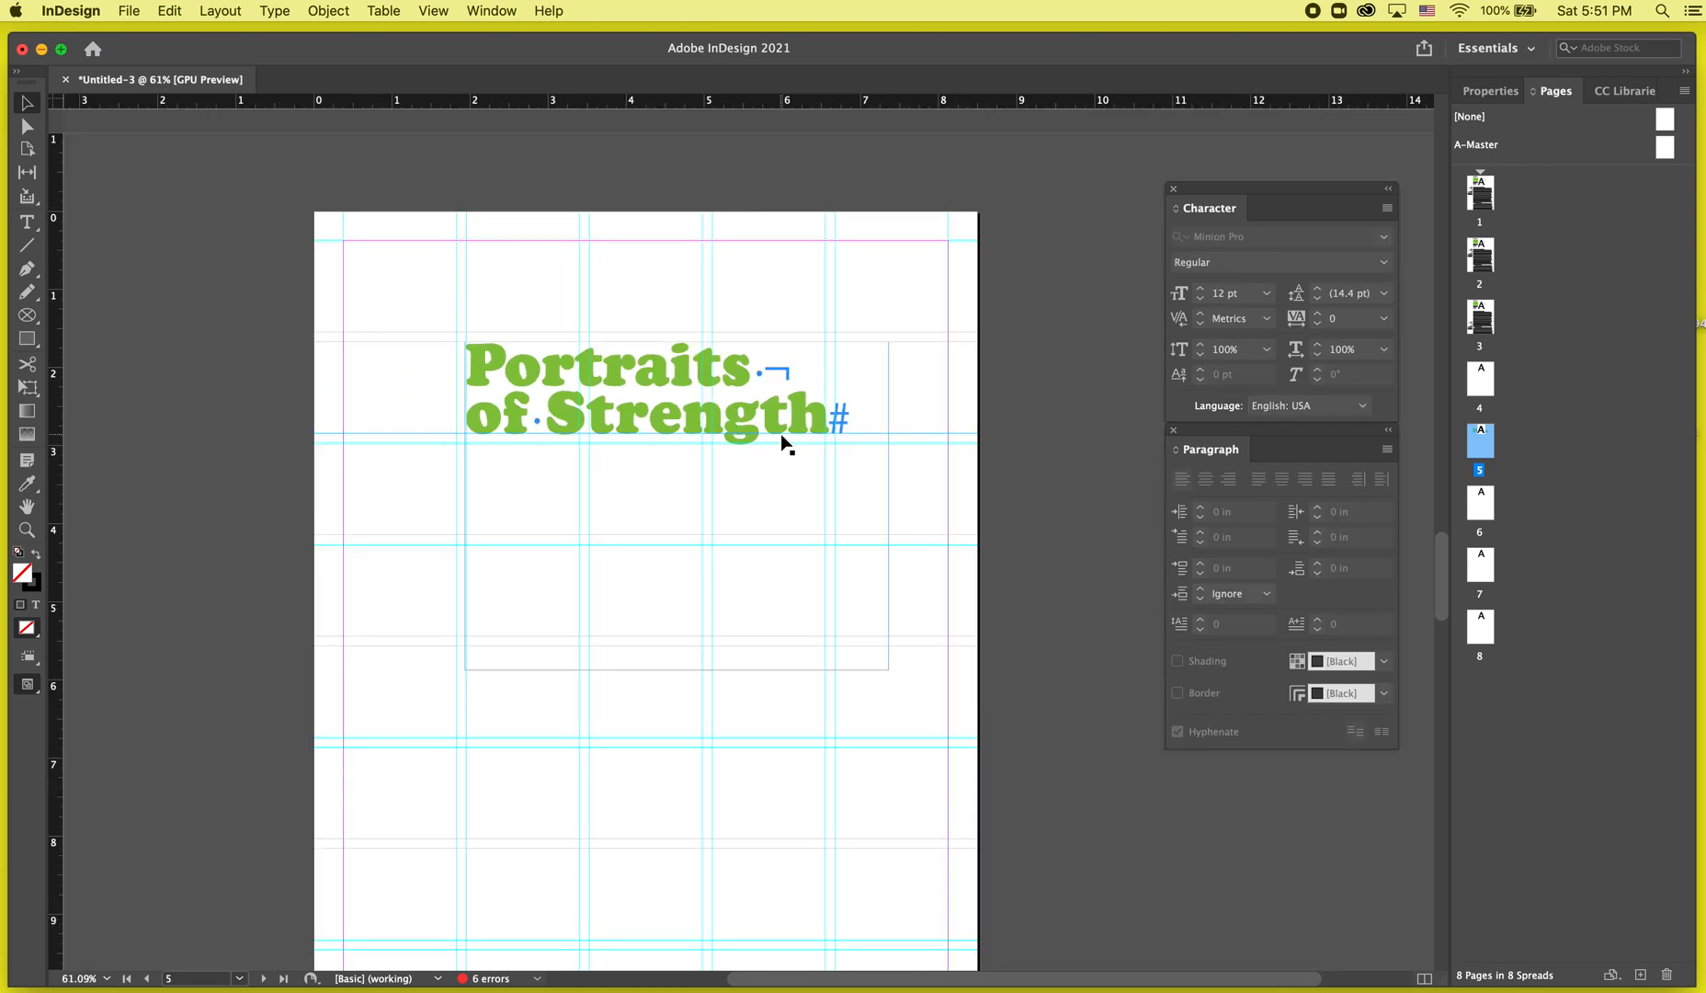
{"action": "left_click", "coordinate": [759, 399]}
{"action": "key", "text": "w"}
{"action": "left_click_drag", "start_coordinate": [703, 379], "coordinate": [579, 582]}
Cut 'of Strength' from the original frame and paste it over the duplicate's text, splitting the title into two frames.
{"action": "double_click", "coordinate": [497, 391]}
{"action": "triple_click", "coordinate": [497, 391]}
{"action": "key", "text": "super+x"}
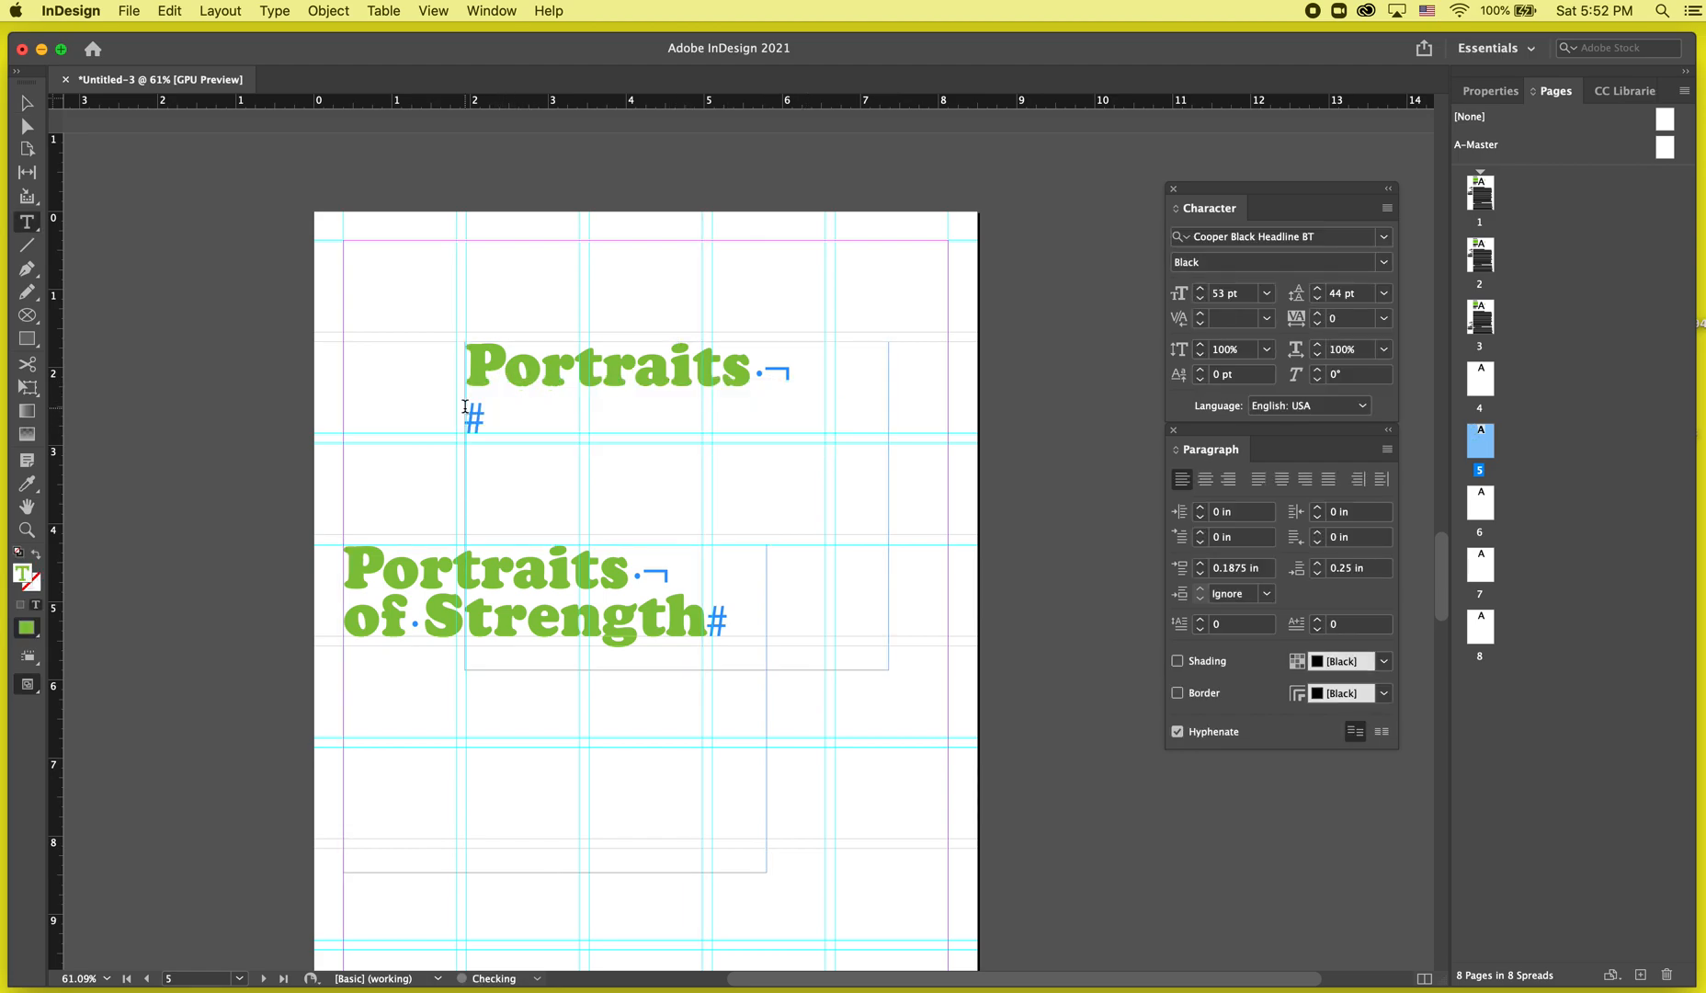
{"action": "triple_click", "coordinate": [385, 621]}
{"action": "key", "text": "super+a"}
{"action": "key", "text": "super+v"}
Increase the 'Portraits' text size to 116 pt.
{"action": "triple_click", "coordinate": [636, 414]}
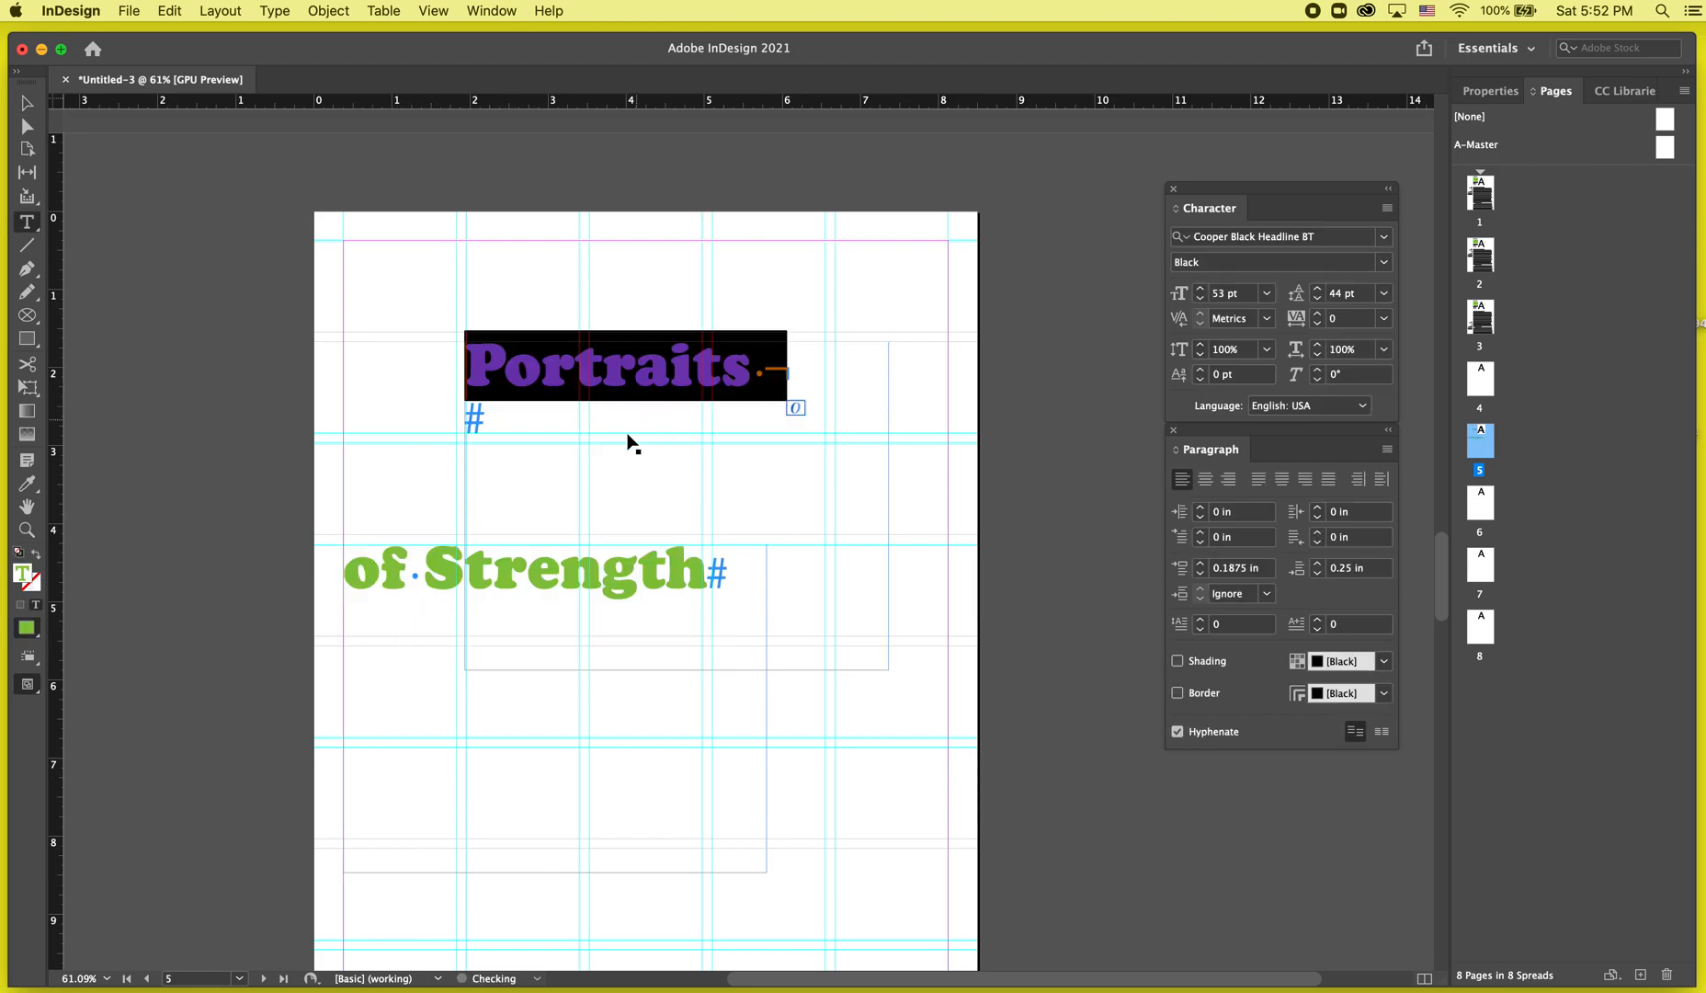
{"action": "left_click", "coordinate": [1202, 290], "text": "shift"}
{"action": "left_click", "coordinate": [1202, 290], "text": "shift"}
{"action": "left_click", "coordinate": [1202, 289], "text": "shift"}
{"action": "left_click", "coordinate": [1203, 290]}
{"action": "left_click", "coordinate": [1203, 290]}
{"action": "left_click", "coordinate": [1202, 289], "text": "shift"}
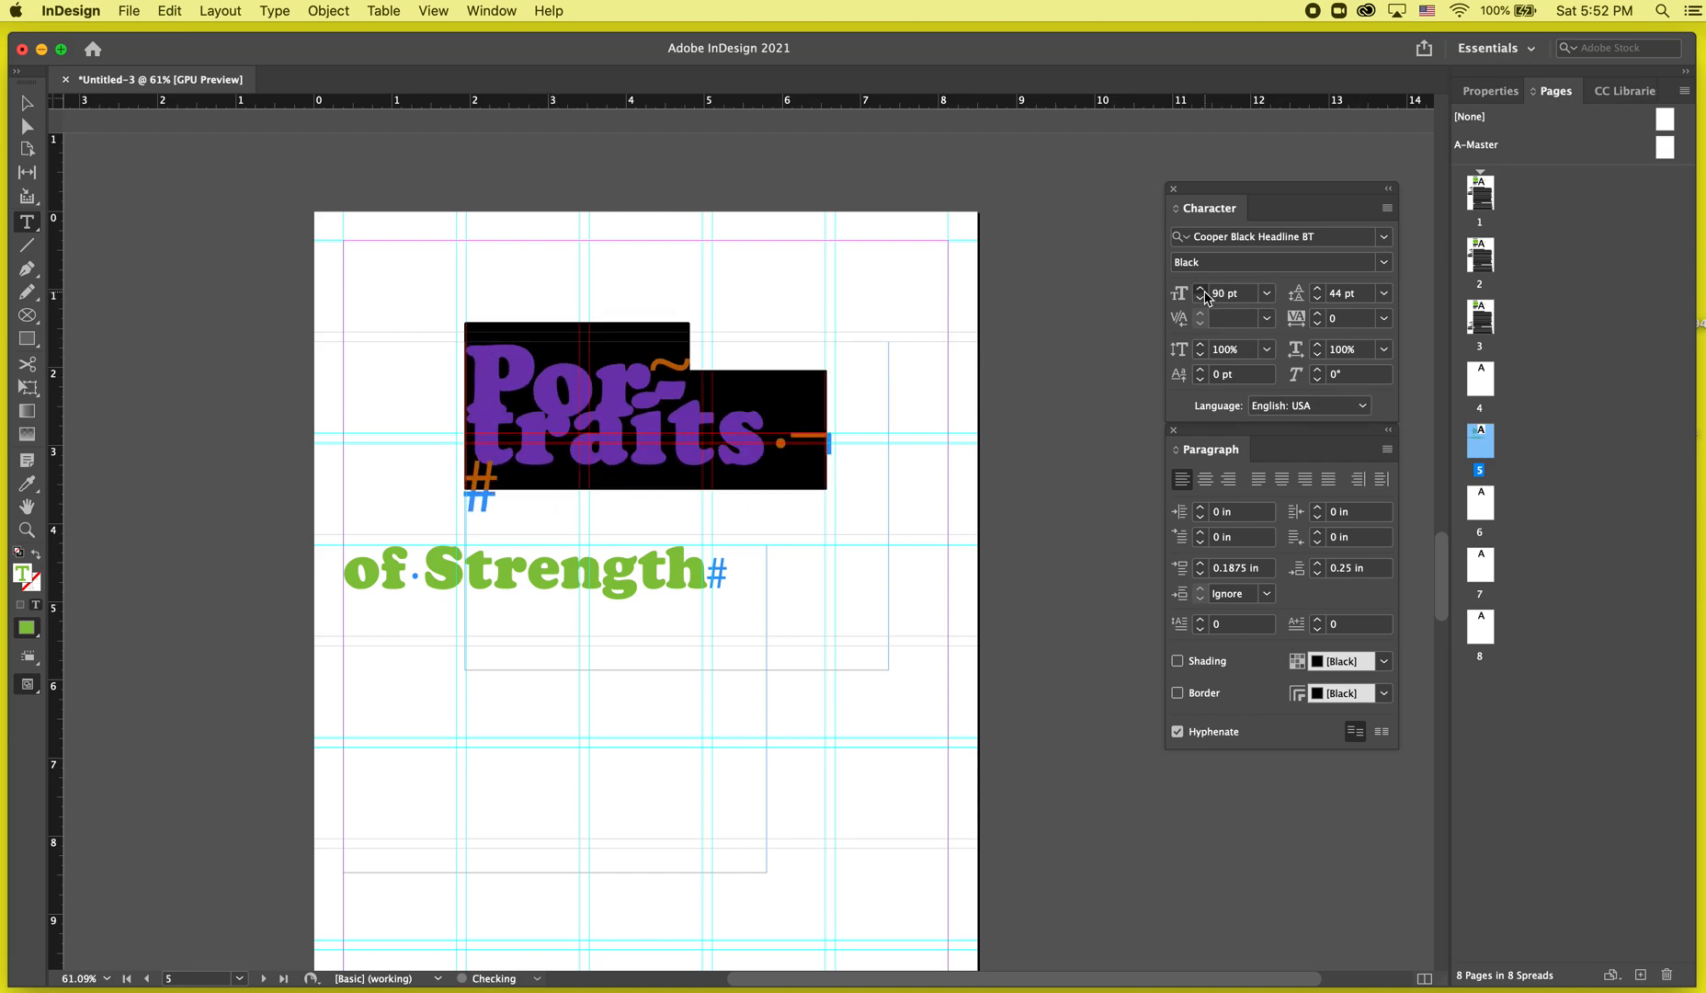
{"action": "left_click", "coordinate": [1203, 289], "text": "shift"}
{"action": "left_click", "coordinate": [1202, 289], "text": "shift"}
{"action": "left_click", "coordinate": [1202, 290]}
{"action": "left_click", "coordinate": [1202, 290]}
{"action": "left_click", "coordinate": [1202, 291]}
{"action": "left_click", "coordinate": [1202, 290]}
{"action": "key", "text": "Escape"}
Move the 'of Strength' frame lower on the page and widen the 'Portraits' frame to fit its text.
{"action": "left_click_drag", "start_coordinate": [358, 614], "coordinate": [351, 812]}
{"action": "left_click", "coordinate": [499, 612]}
{"action": "left_click_drag", "start_coordinate": [888, 670], "coordinate": [1025, 435]}
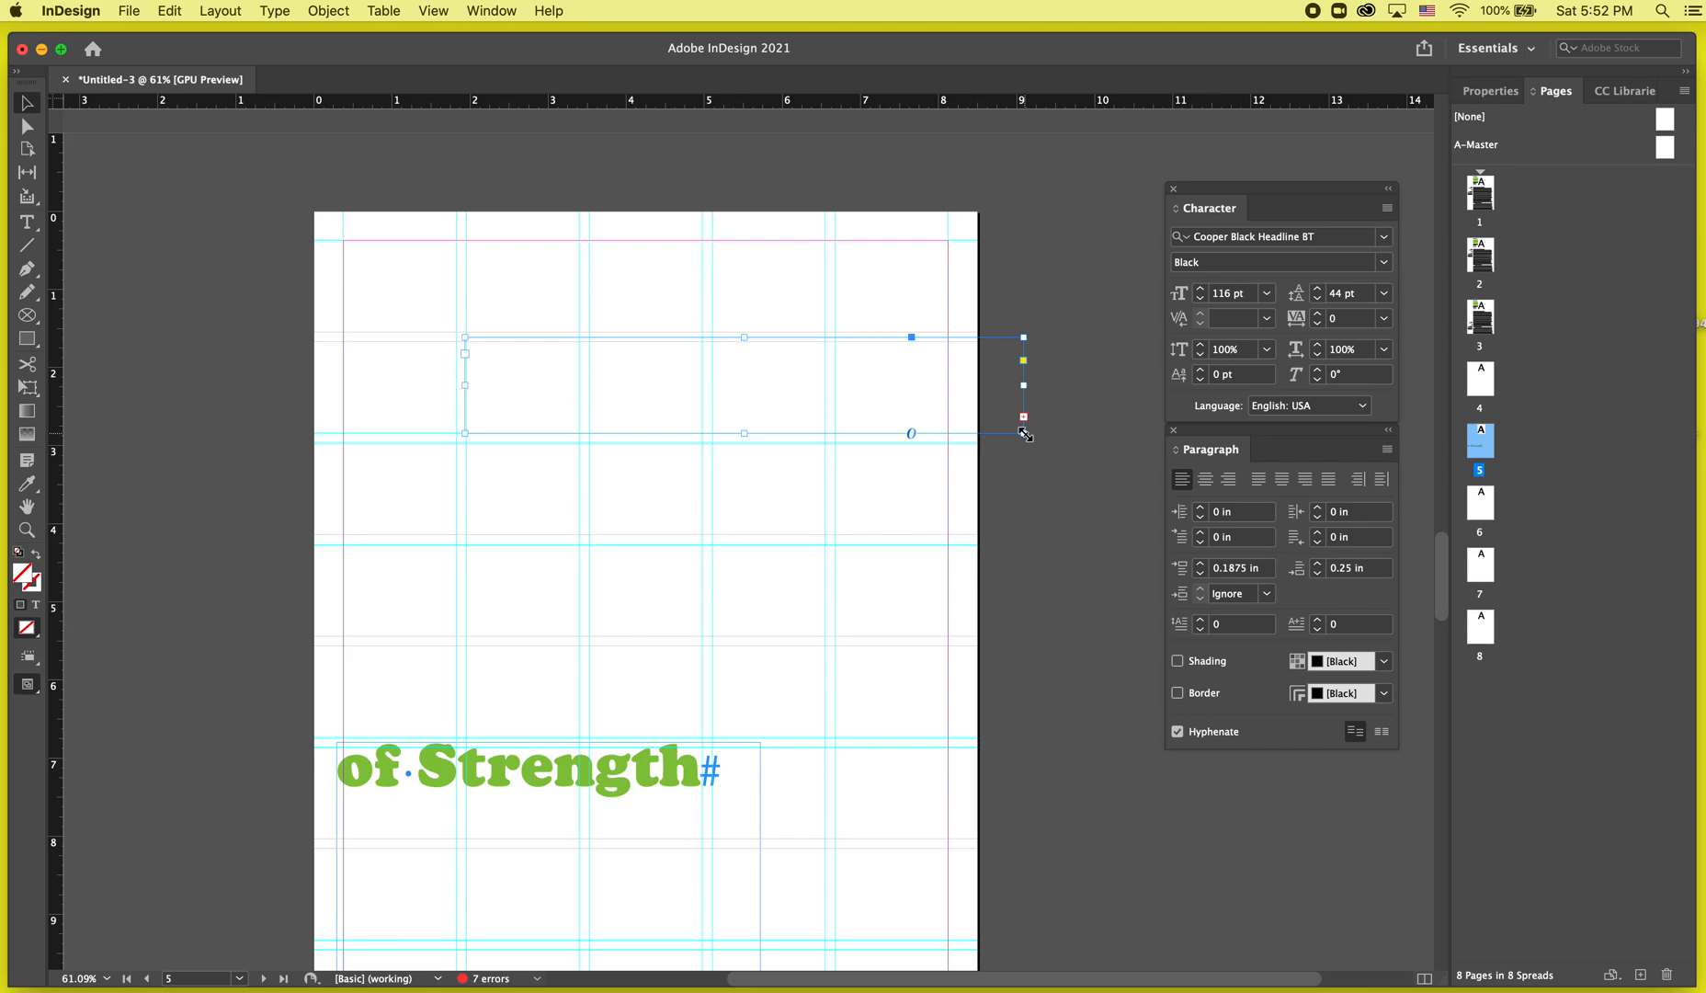
{"action": "mouse_move", "coordinate": [1024, 430]}
{"action": "left_mouse_down"}
{"action": "mouse_move", "coordinate": [1065, 538]}
{"action": "mouse_move", "coordinate": [1069, 478]}
{"action": "mouse_move", "coordinate": [1092, 478]}
{"action": "left_mouse_up"}
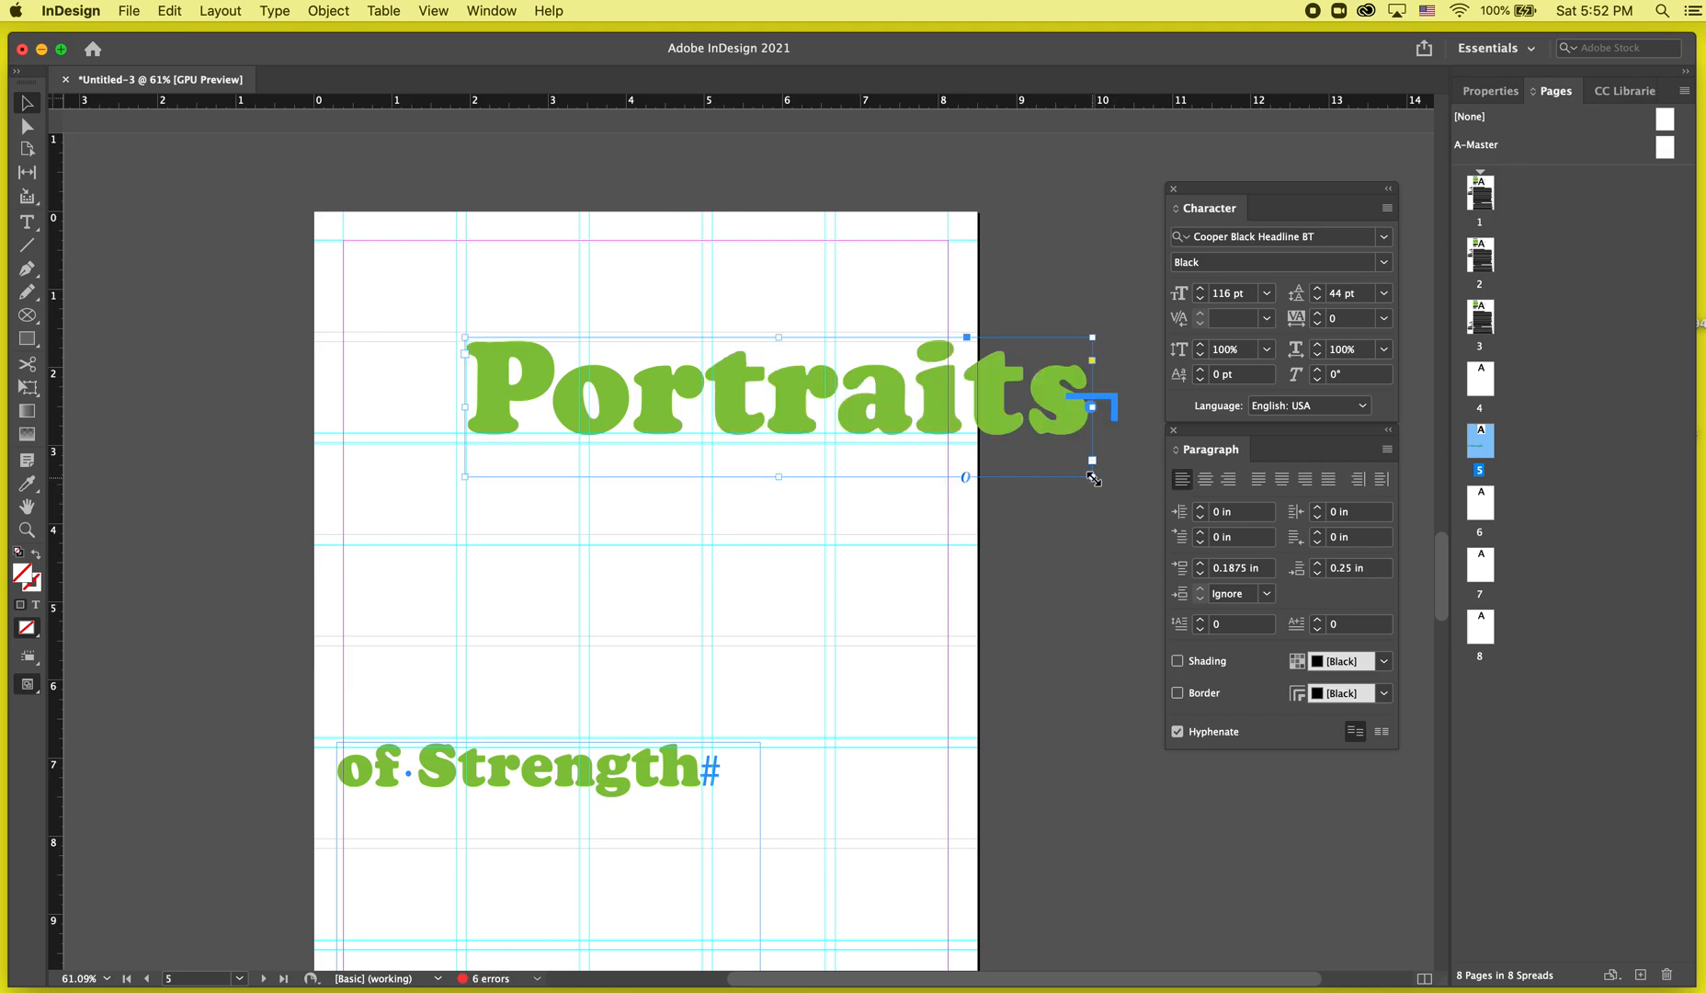
Move the 'Portraits' frame left to the page margin.
{"action": "key", "text": "w"}
{"action": "key", "text": "w"}
{"action": "left_click_drag", "start_coordinate": [904, 411], "coordinate": [792, 401]}
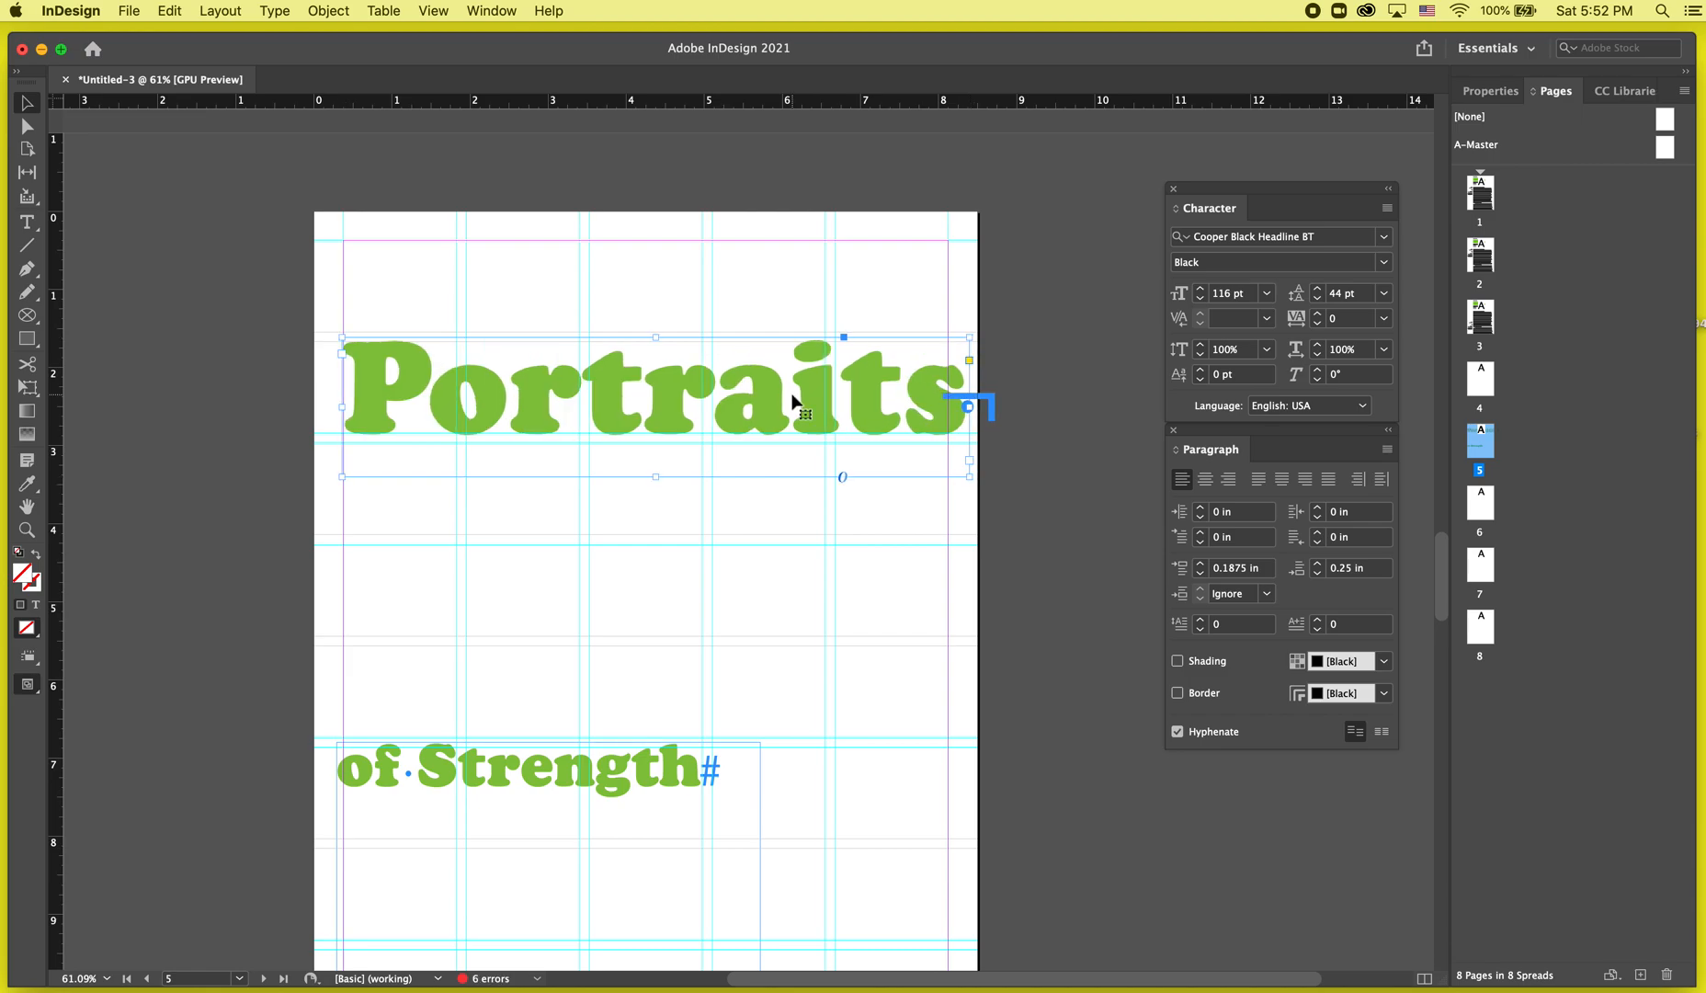
{"action": "key", "text": "w"}
{"action": "key", "text": "shift+Left"}
{"action": "key", "text": "w"}
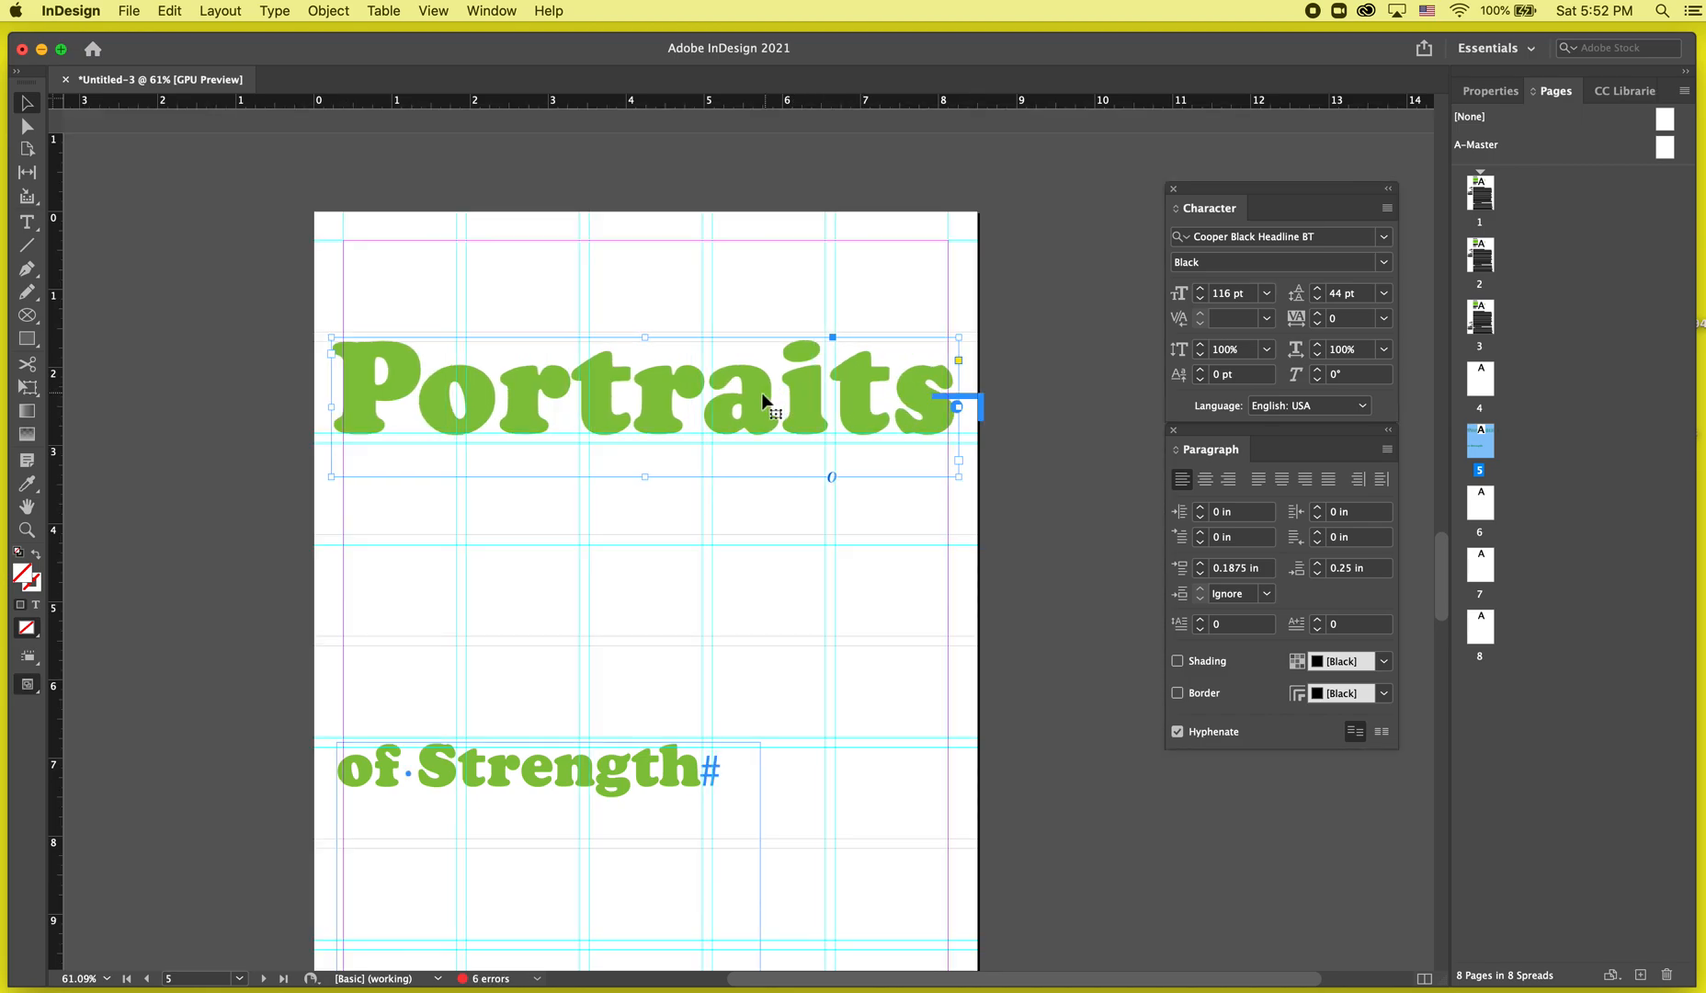
Move the 'Portraits' frame right so it runs past the page's edge.
{"action": "left_click_drag", "start_coordinate": [762, 396], "coordinate": [1020, 388]}
{"action": "key", "text": "super+shift+a"}
{"action": "left_click", "coordinate": [1021, 390]}
{"action": "key", "text": "w"}
{"action": "key", "text": "w"}
{"action": "scroll", "coordinate": [1039, 395], "scroll_direction": "right", "scroll_amount": 1}
{"action": "double_click", "coordinate": [910, 392]}
{"action": "scroll", "coordinate": [910, 392], "scroll_direction": "right", "scroll_amount": 5}
{"action": "key", "text": "Escape"}
Duplicate the 'Portraits' frame onto the page's left edge and nudge it into place.
{"action": "left_click_drag", "start_coordinate": [875, 370], "coordinate": [319, 566]}
{"action": "key", "text": "shift+Left"}
{"action": "key", "text": "shift+Left"}
{"action": "key", "text": "shift+Left"}
{"action": "key", "text": "shift+Left"}
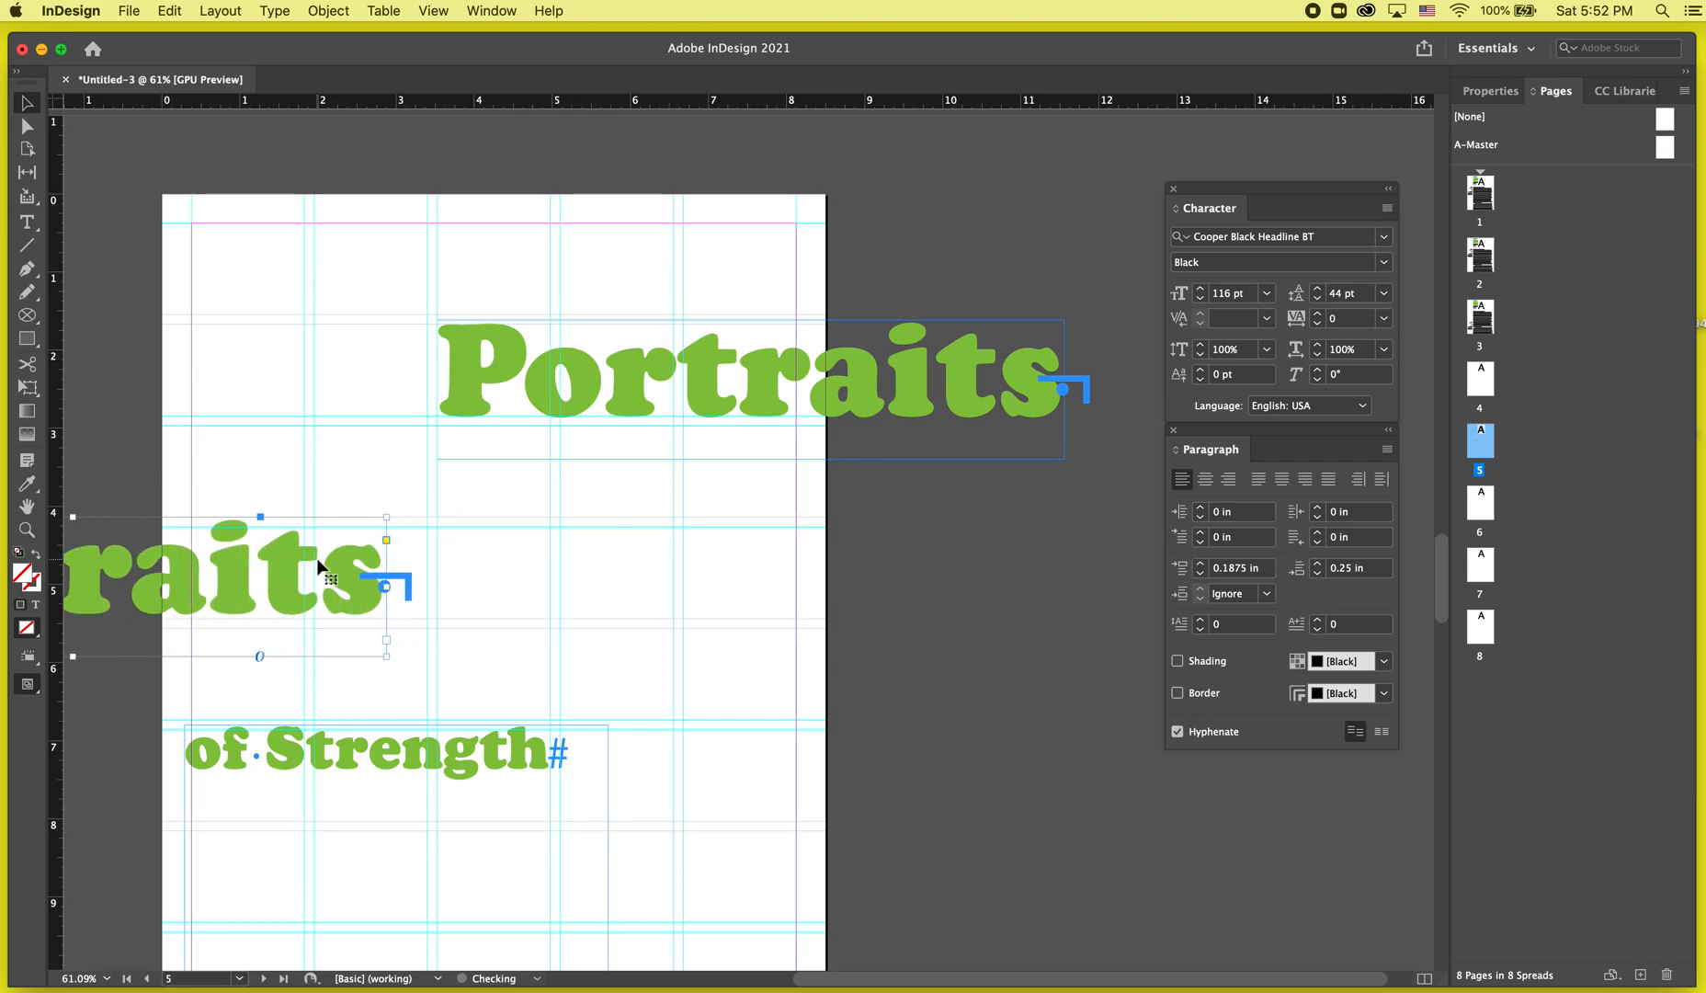
{"action": "key", "text": "shift+Right"}
{"action": "key", "text": "shift+Right"}
{"action": "key", "text": "Down"}
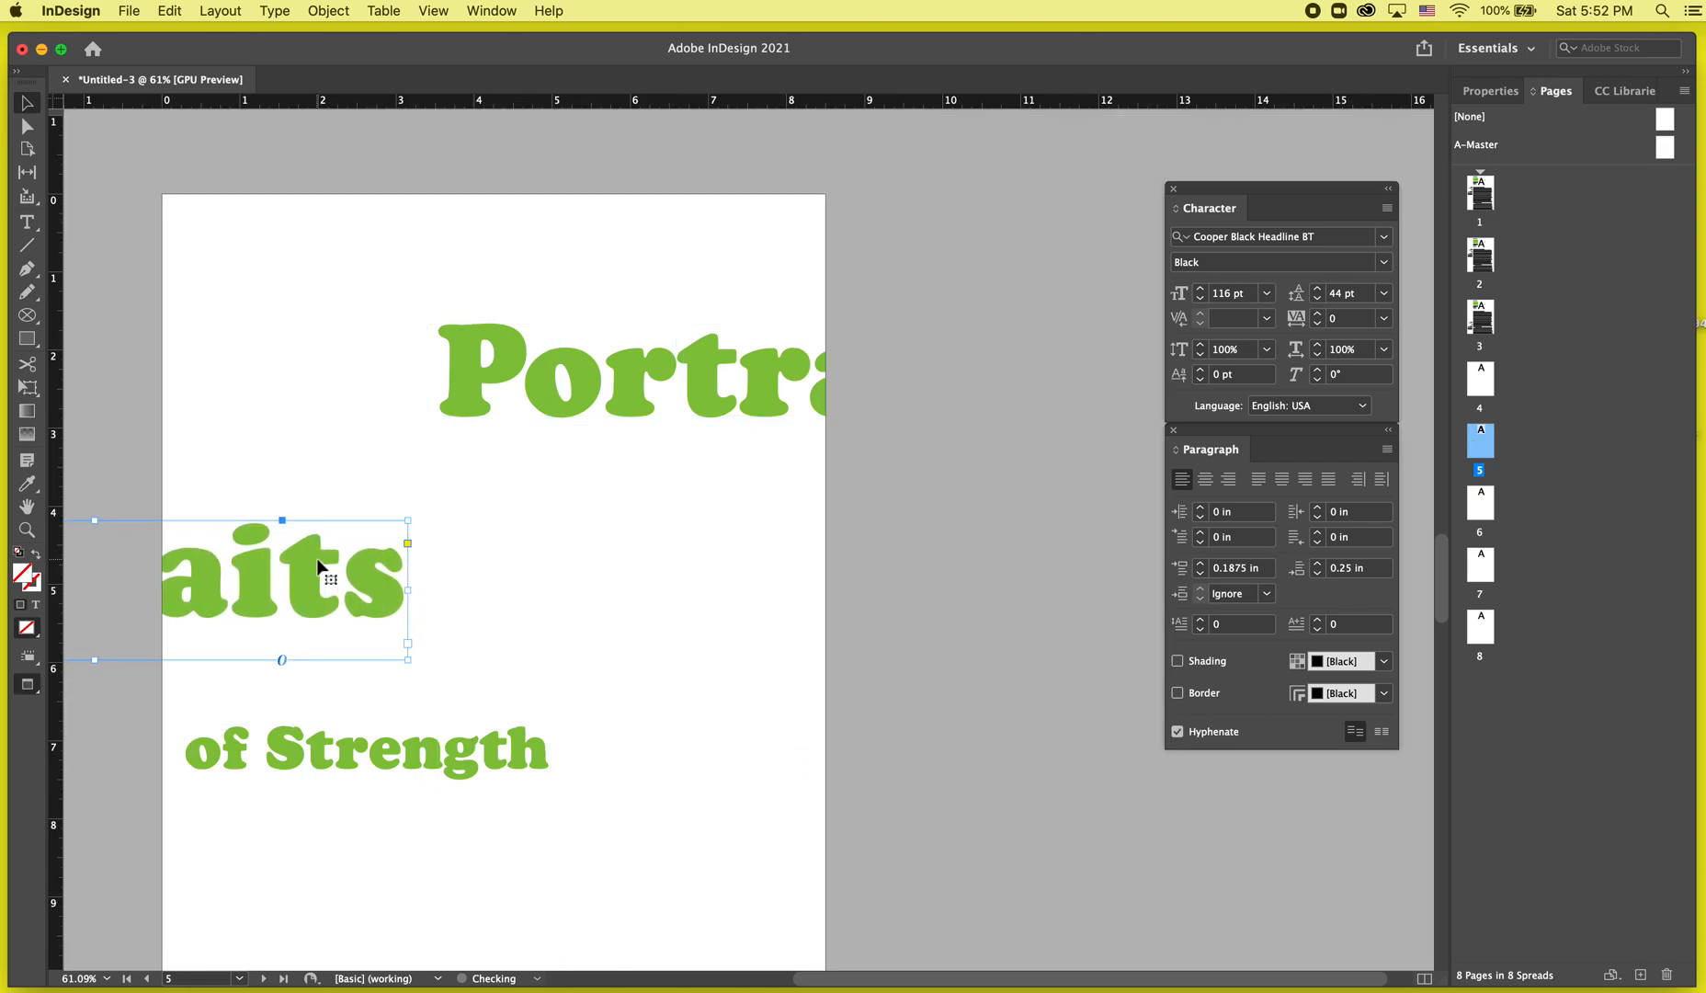
Move the 'of Strength' frame up and right, aligning it under 'Portraits'.
{"action": "scroll", "coordinate": [317, 565], "scroll_direction": "left", "scroll_amount": 3}
{"action": "key", "text": "w"}
{"action": "scroll", "coordinate": [317, 567], "scroll_direction": "down", "scroll_amount": 2}
{"action": "key", "text": "w"}
{"action": "left_click", "coordinate": [503, 663]}
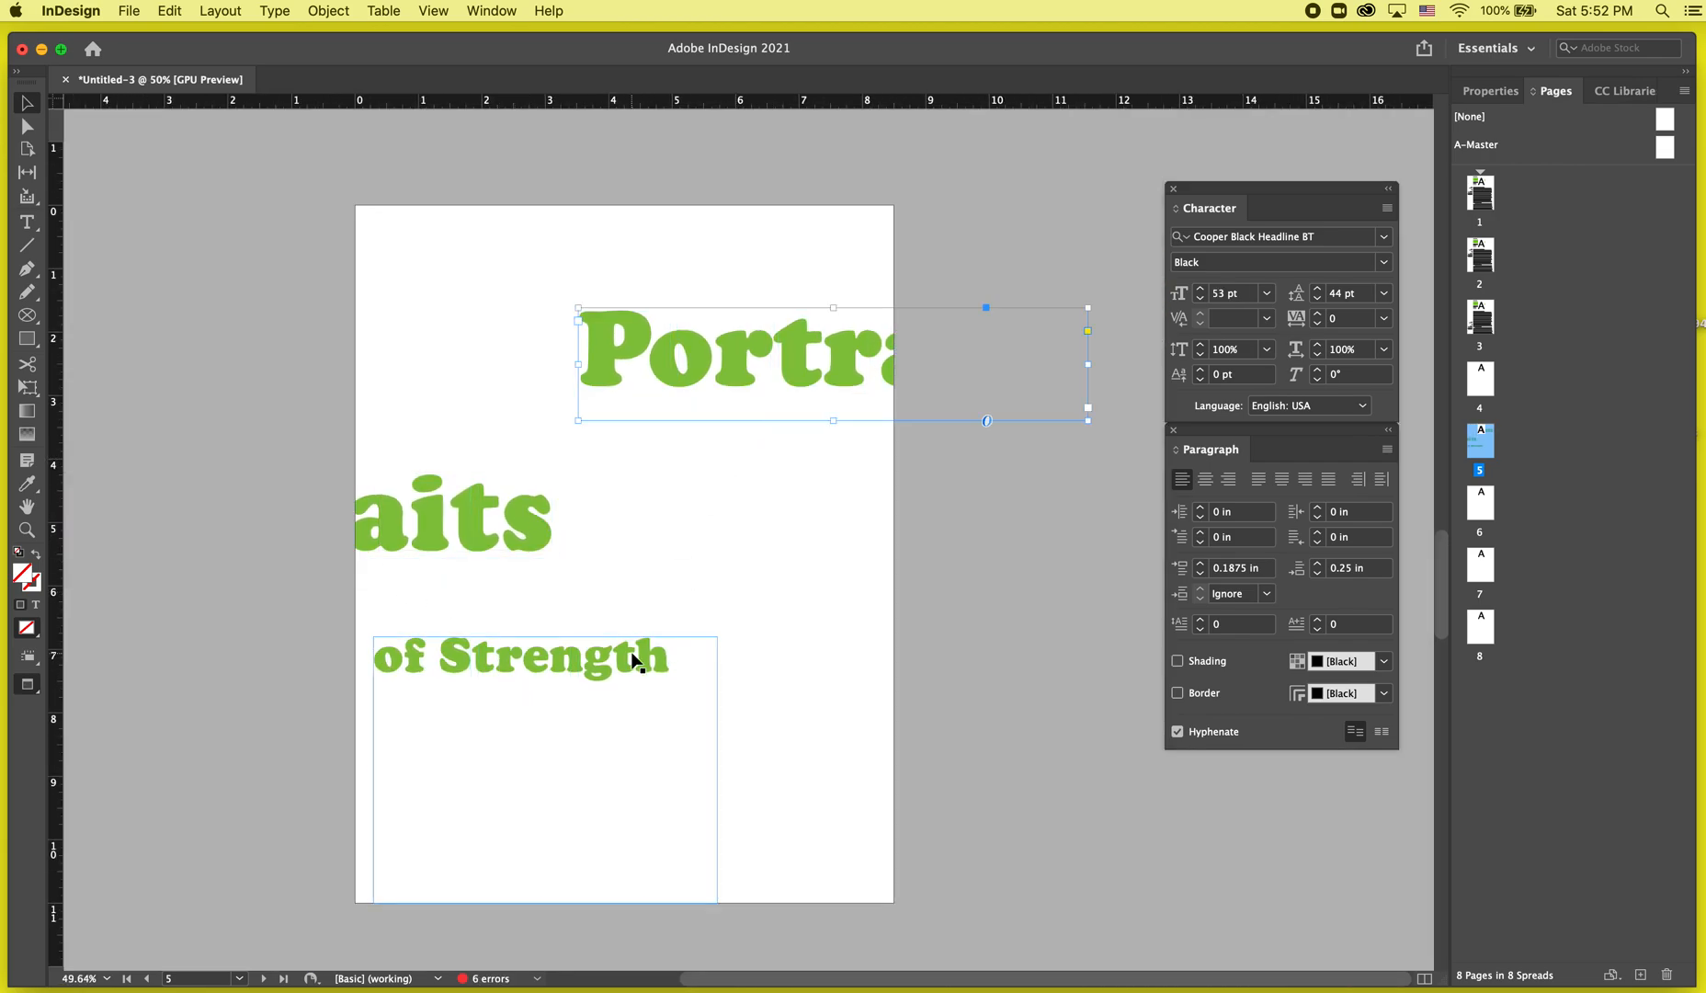
{"action": "key", "text": "w"}
{"action": "left_click_drag", "start_coordinate": [613, 670], "coordinate": [751, 597]}
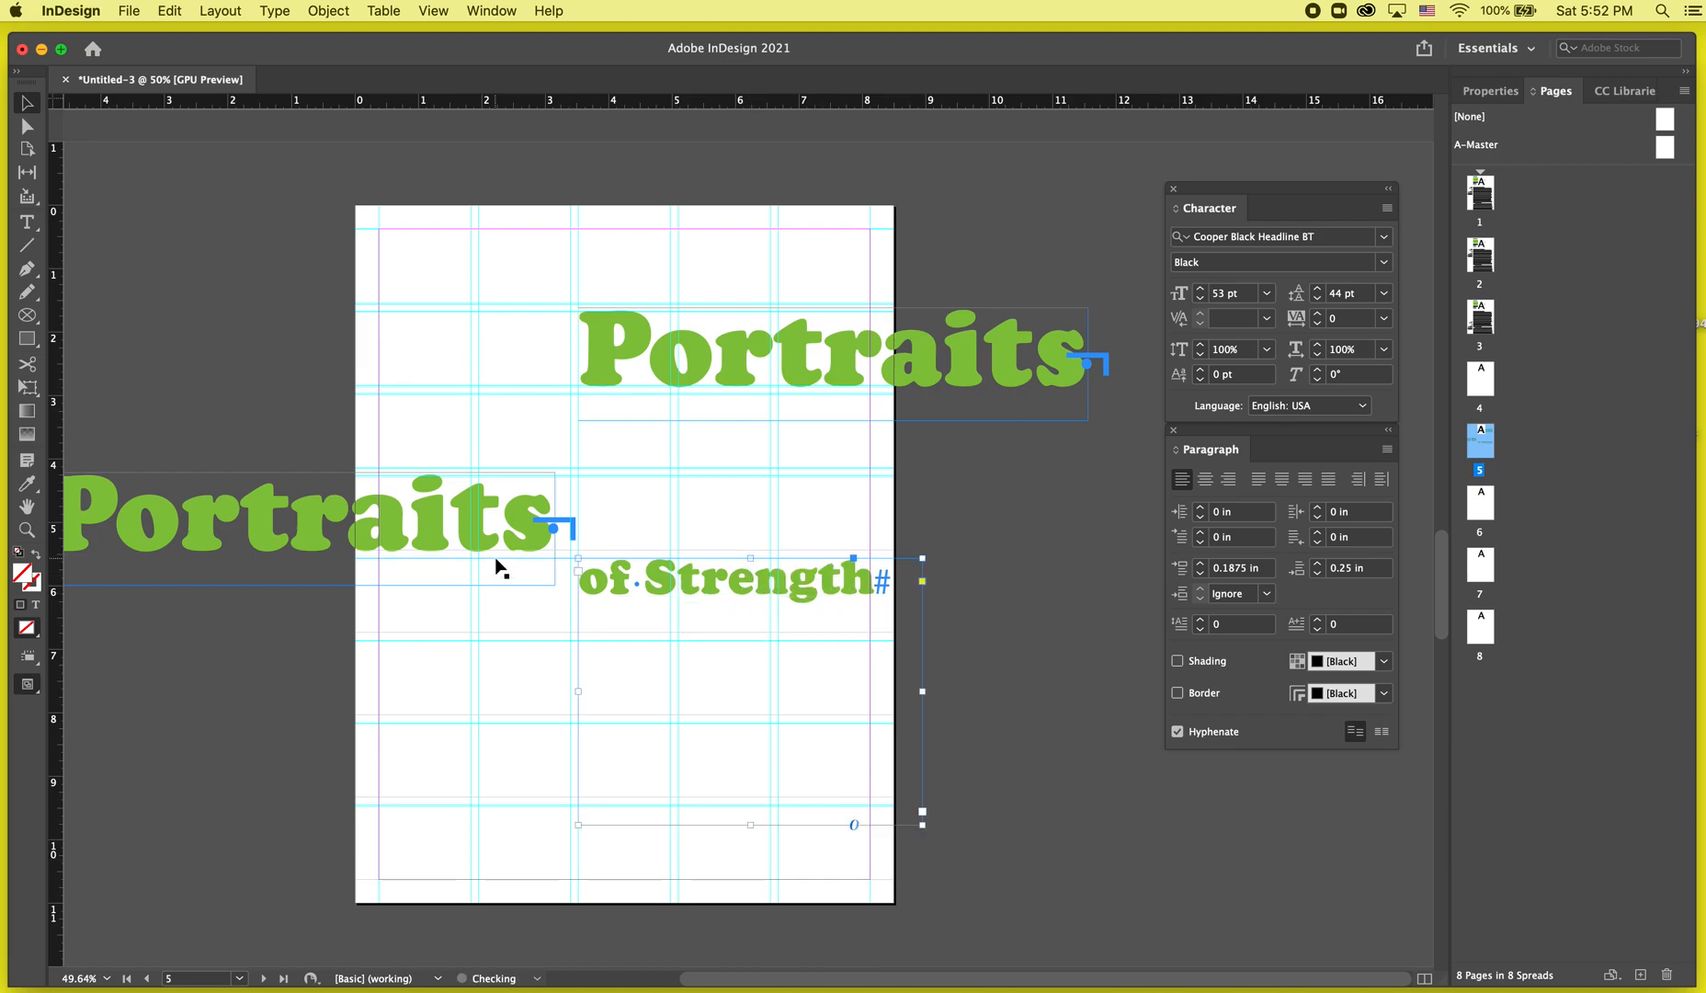
Try deleting 'Strength' from the second frame and undo the deletion.
{"action": "double_click", "coordinate": [894, 687]}
{"action": "double_click", "coordinate": [676, 582]}
{"action": "key", "text": "BackSpace"}
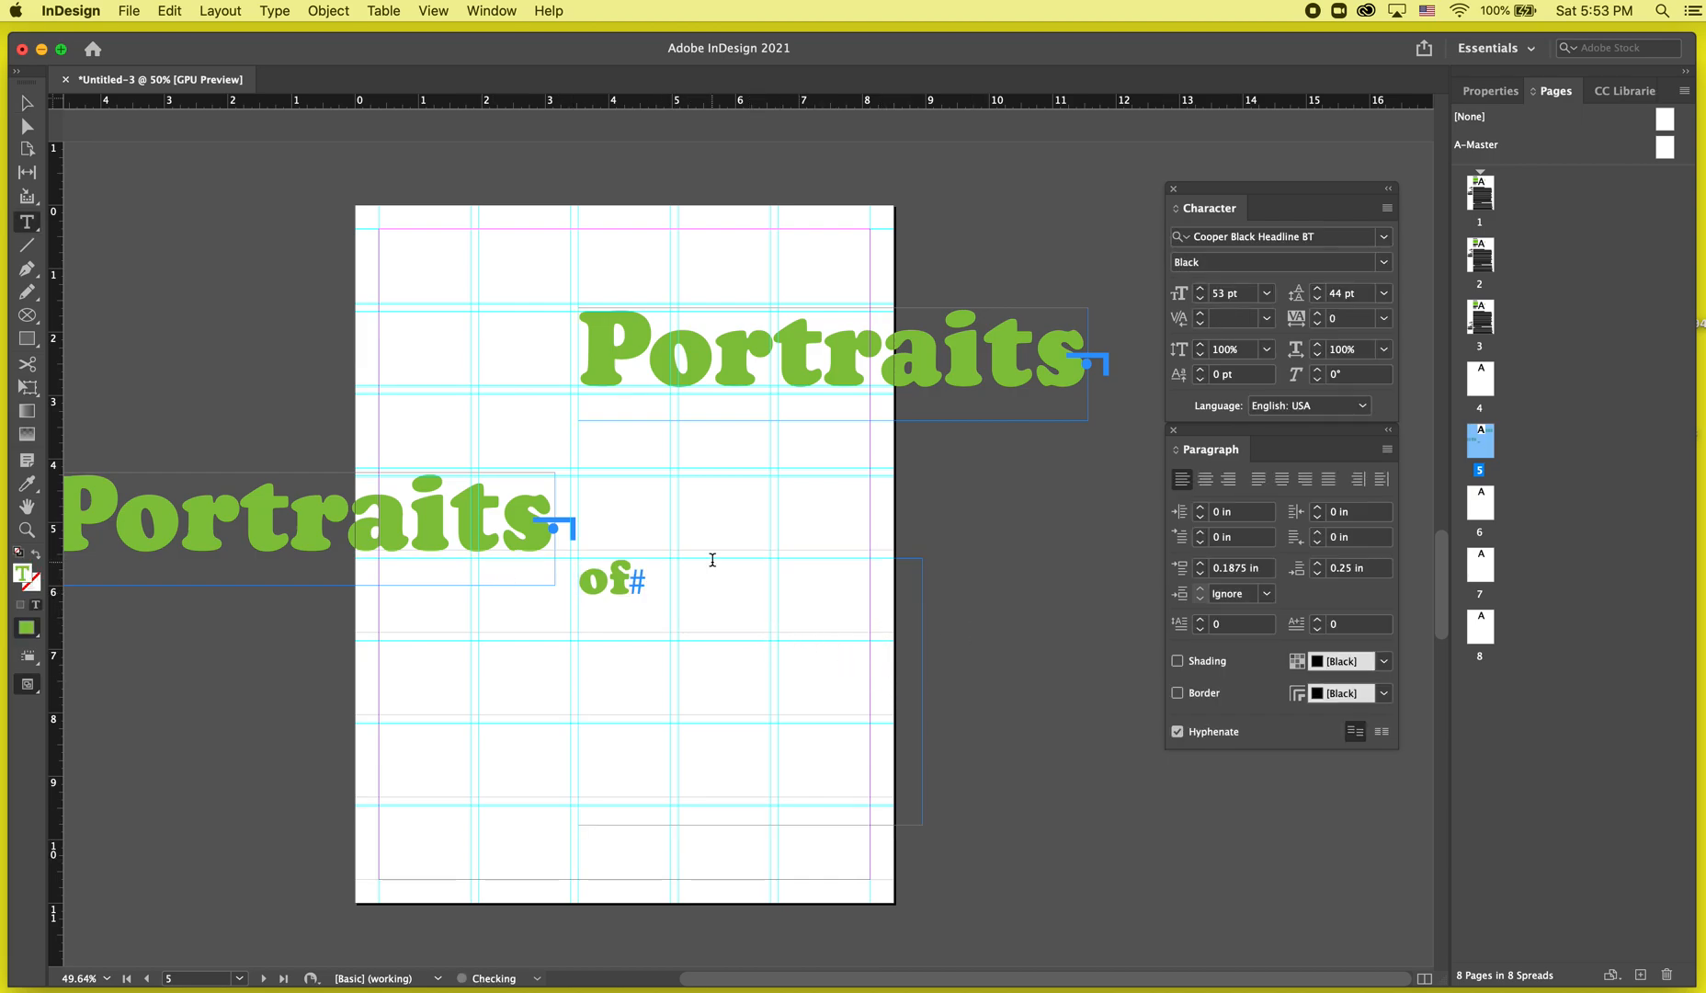
{"action": "left_click_drag", "start_coordinate": [738, 578], "coordinate": [499, 571]}
{"action": "key", "text": "ctrl+z"}
{"action": "key", "text": "Escape"}
Delete the duplicated 'Portraits' frame at the page's left edge.
{"action": "key", "text": "w"}
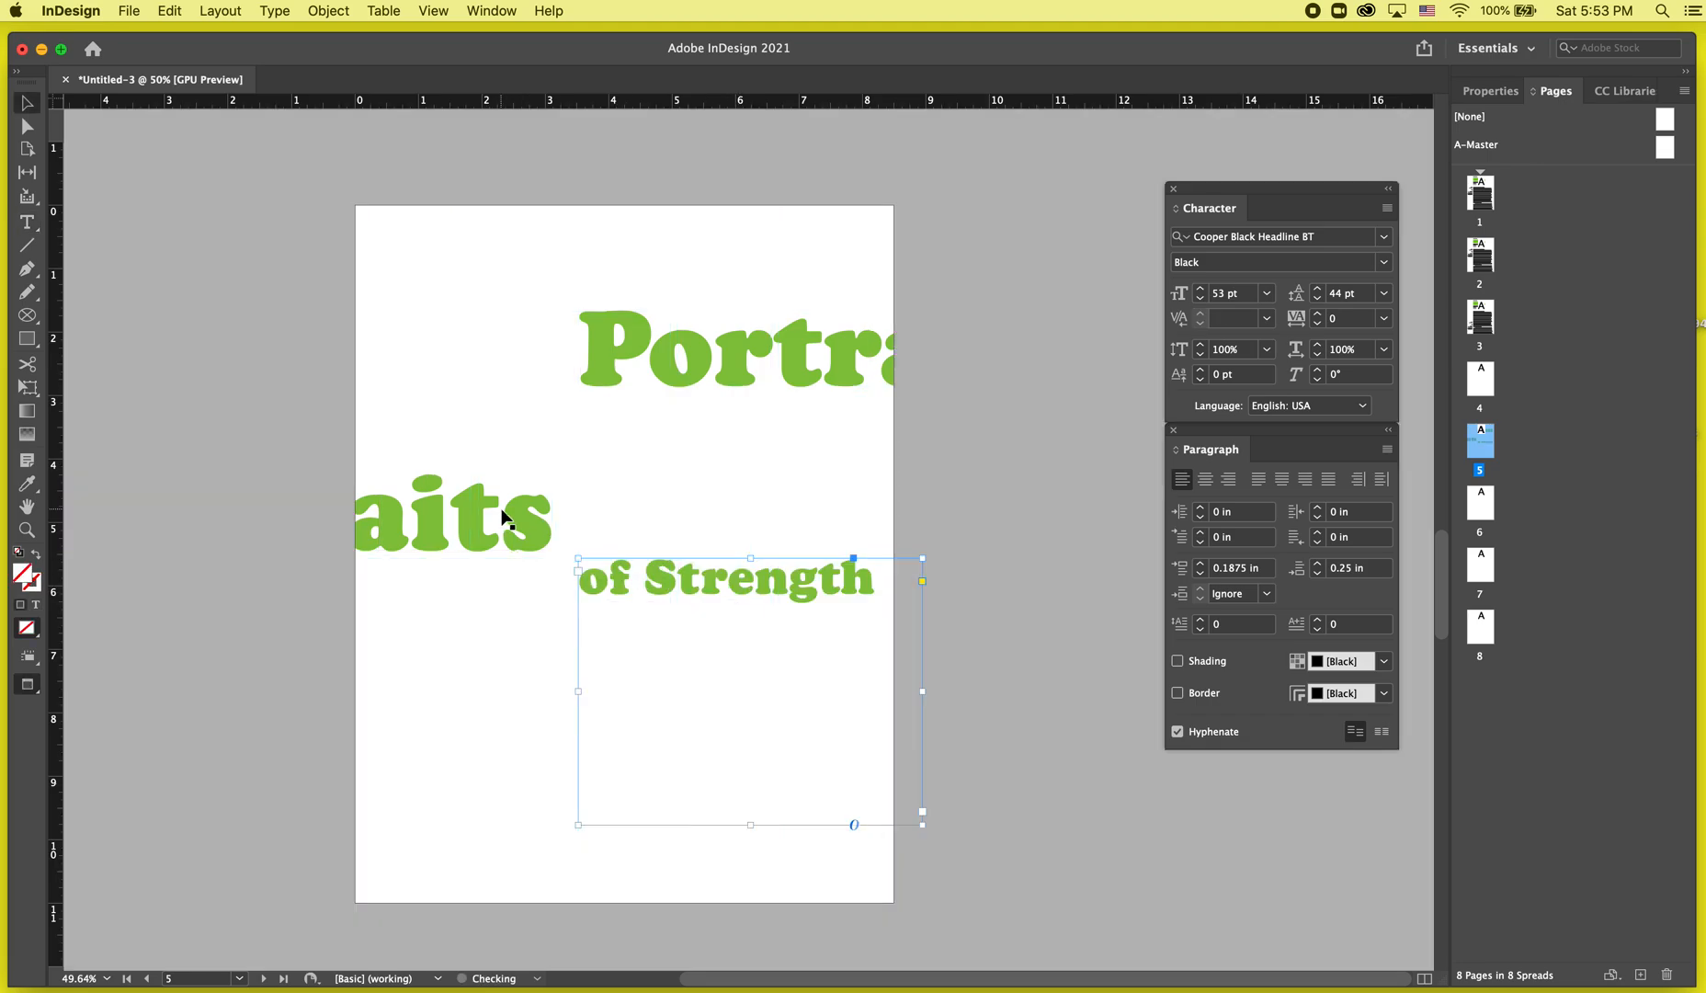
{"action": "scroll", "coordinate": [818, 548], "scroll_direction": "down", "scroll_amount": 5}
{"action": "scroll", "coordinate": [521, 316], "scroll_direction": "up", "scroll_amount": 2}
{"action": "left_click", "coordinate": [498, 350]}
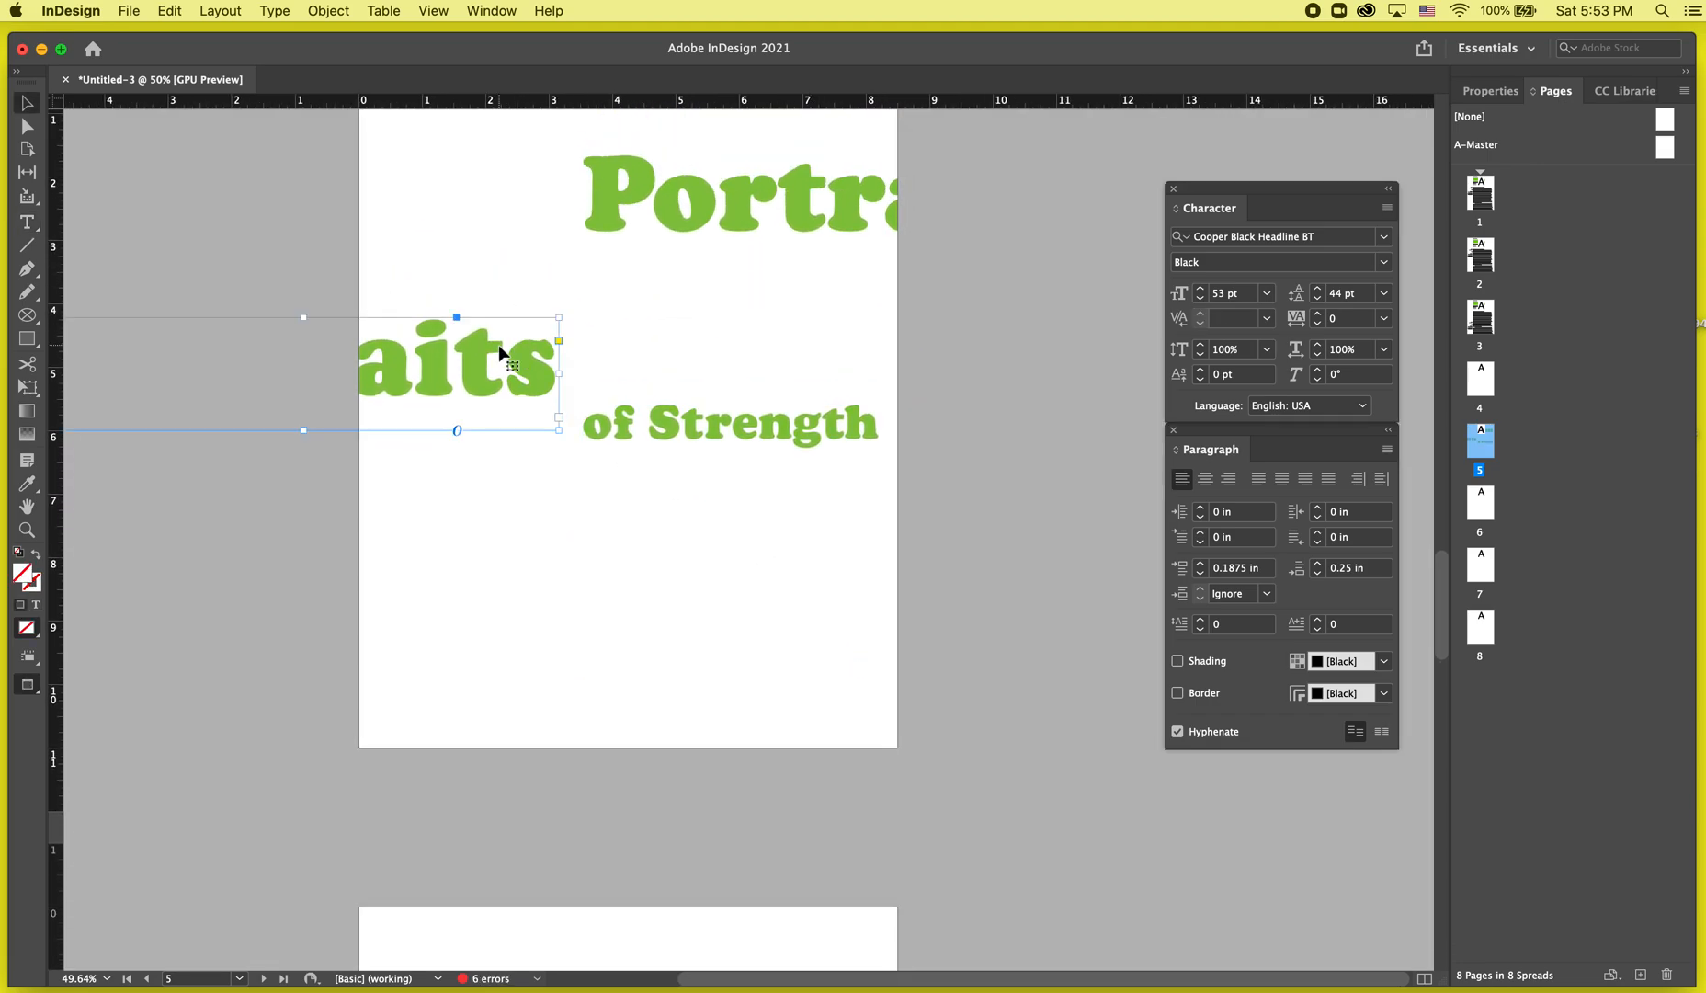
{"action": "key", "text": "Delete"}
Extend the 'Portraits' frame downward and set its leading to 88 pt.
{"action": "scroll", "coordinate": [503, 349], "scroll_direction": "up", "scroll_amount": 1}
{"action": "left_click", "coordinate": [842, 338]}
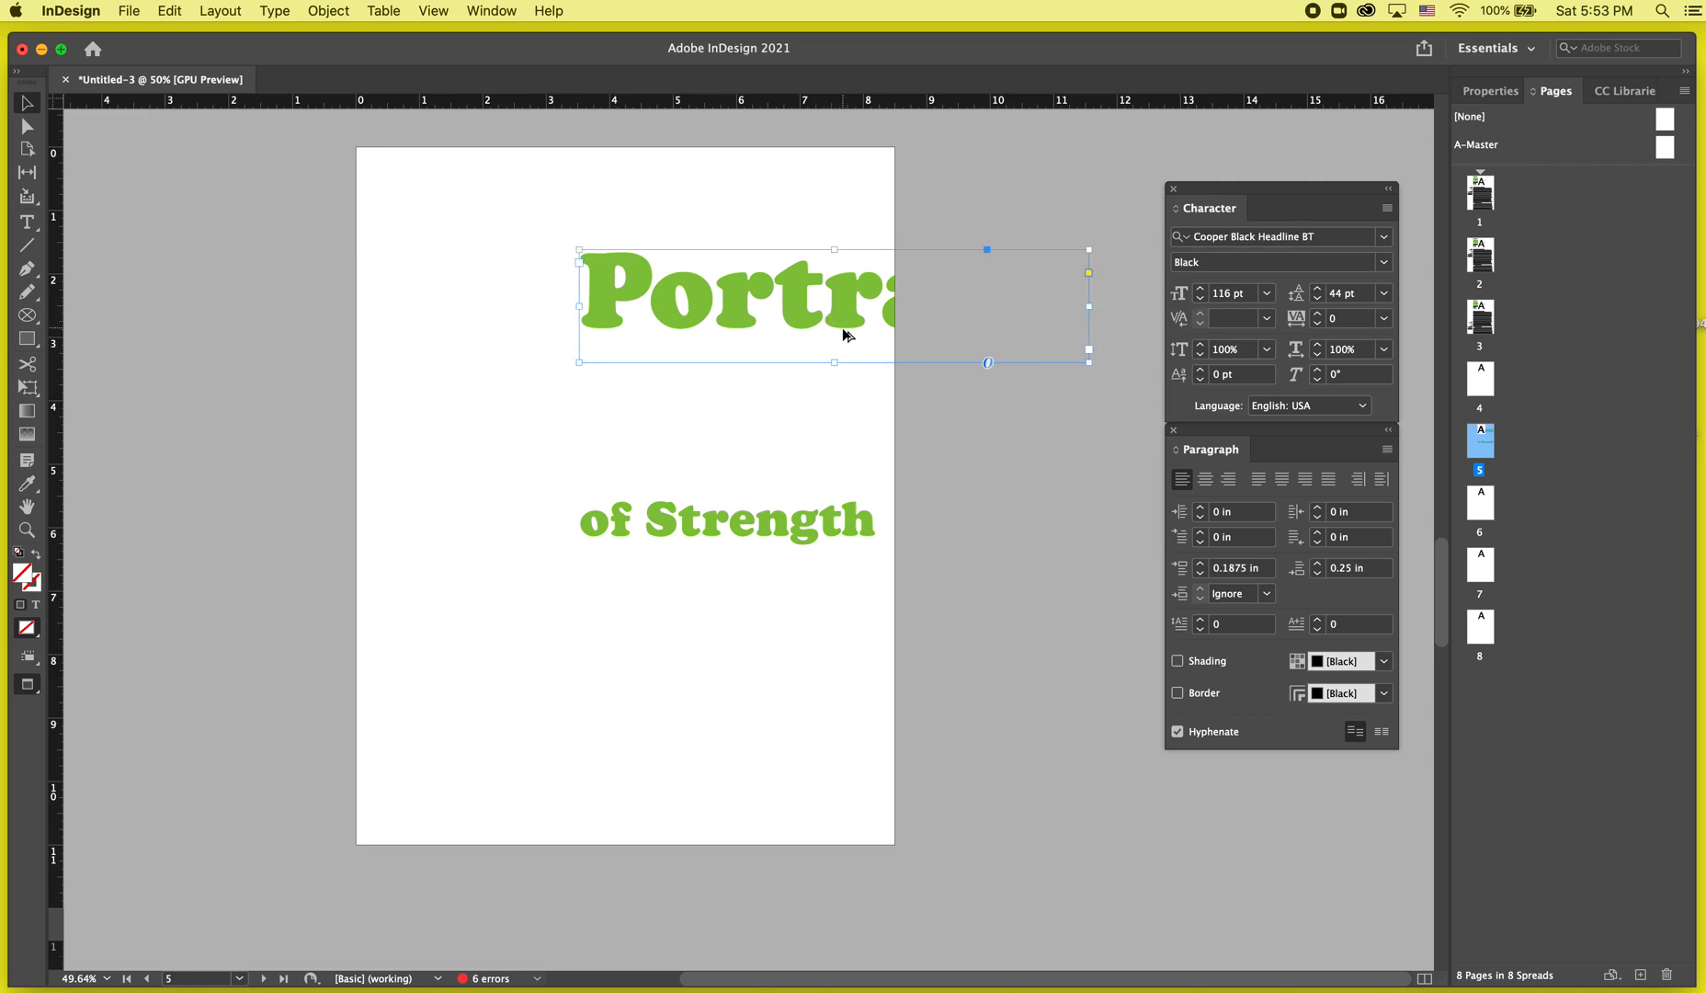
{"action": "left_click_drag", "start_coordinate": [832, 363], "coordinate": [854, 535]}
{"action": "double_click", "coordinate": [872, 333]}
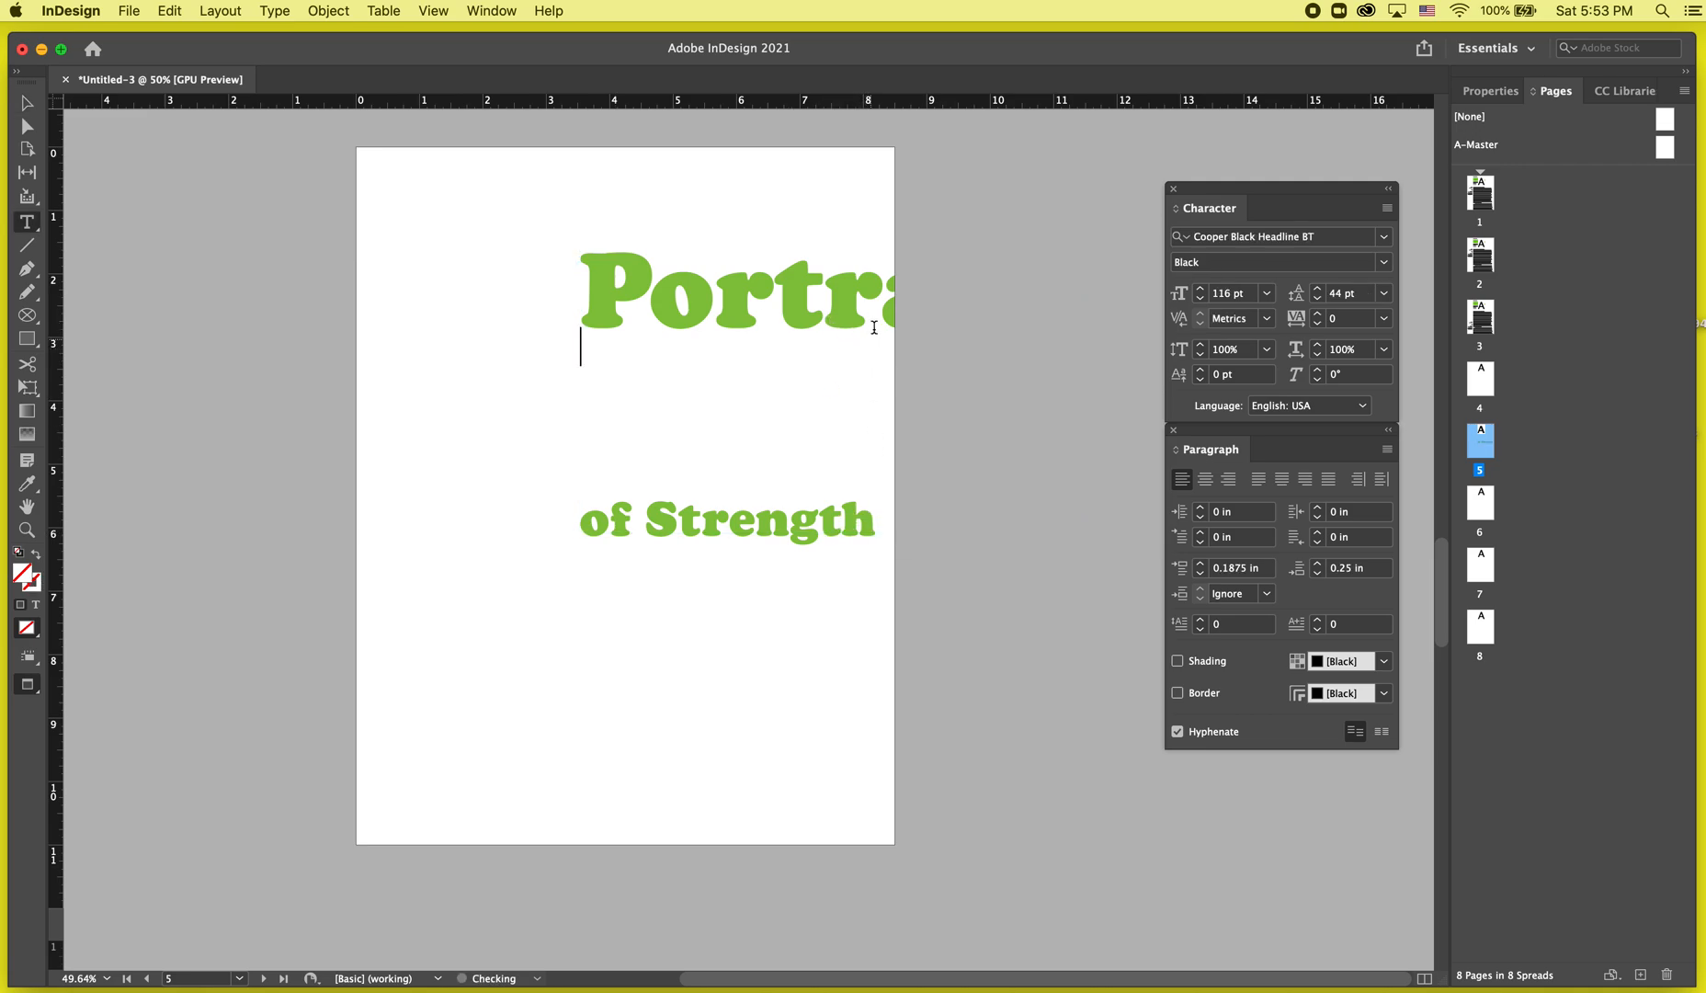
{"action": "key", "text": "super+a"}
{"action": "left_click_drag", "start_coordinate": [1317, 290], "coordinate": [1317, 292]}
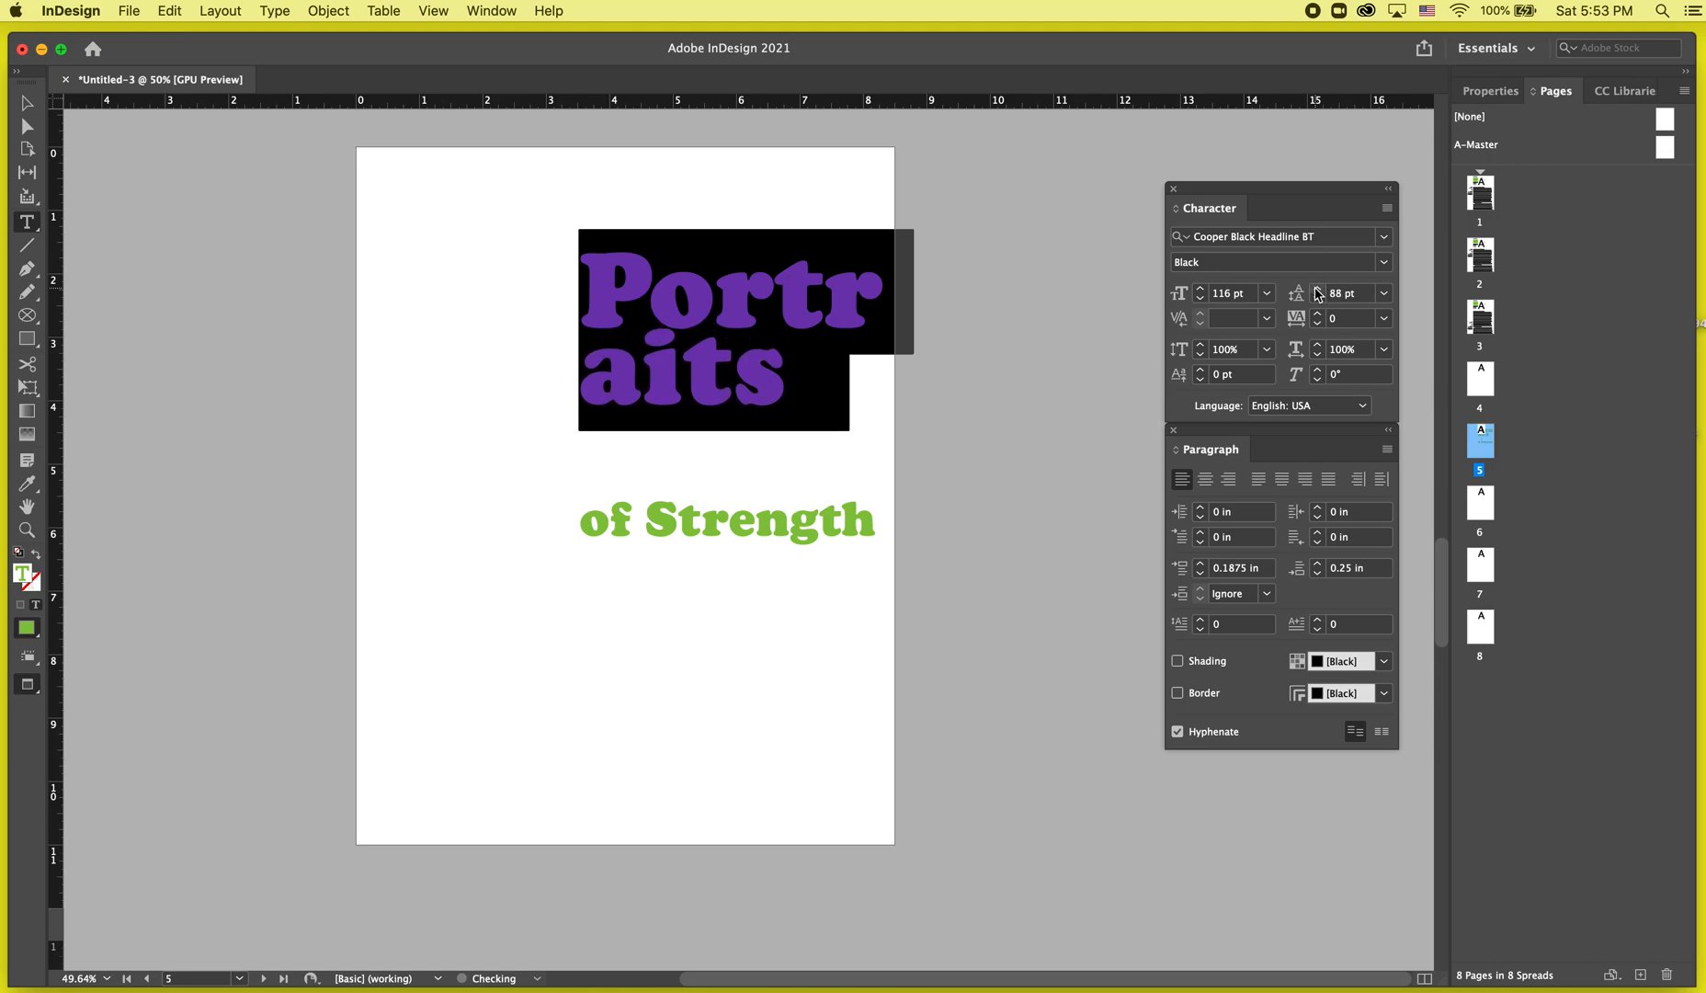
{"action": "key", "text": "Escape"}
{"action": "left_click", "coordinate": [1045, 633]}
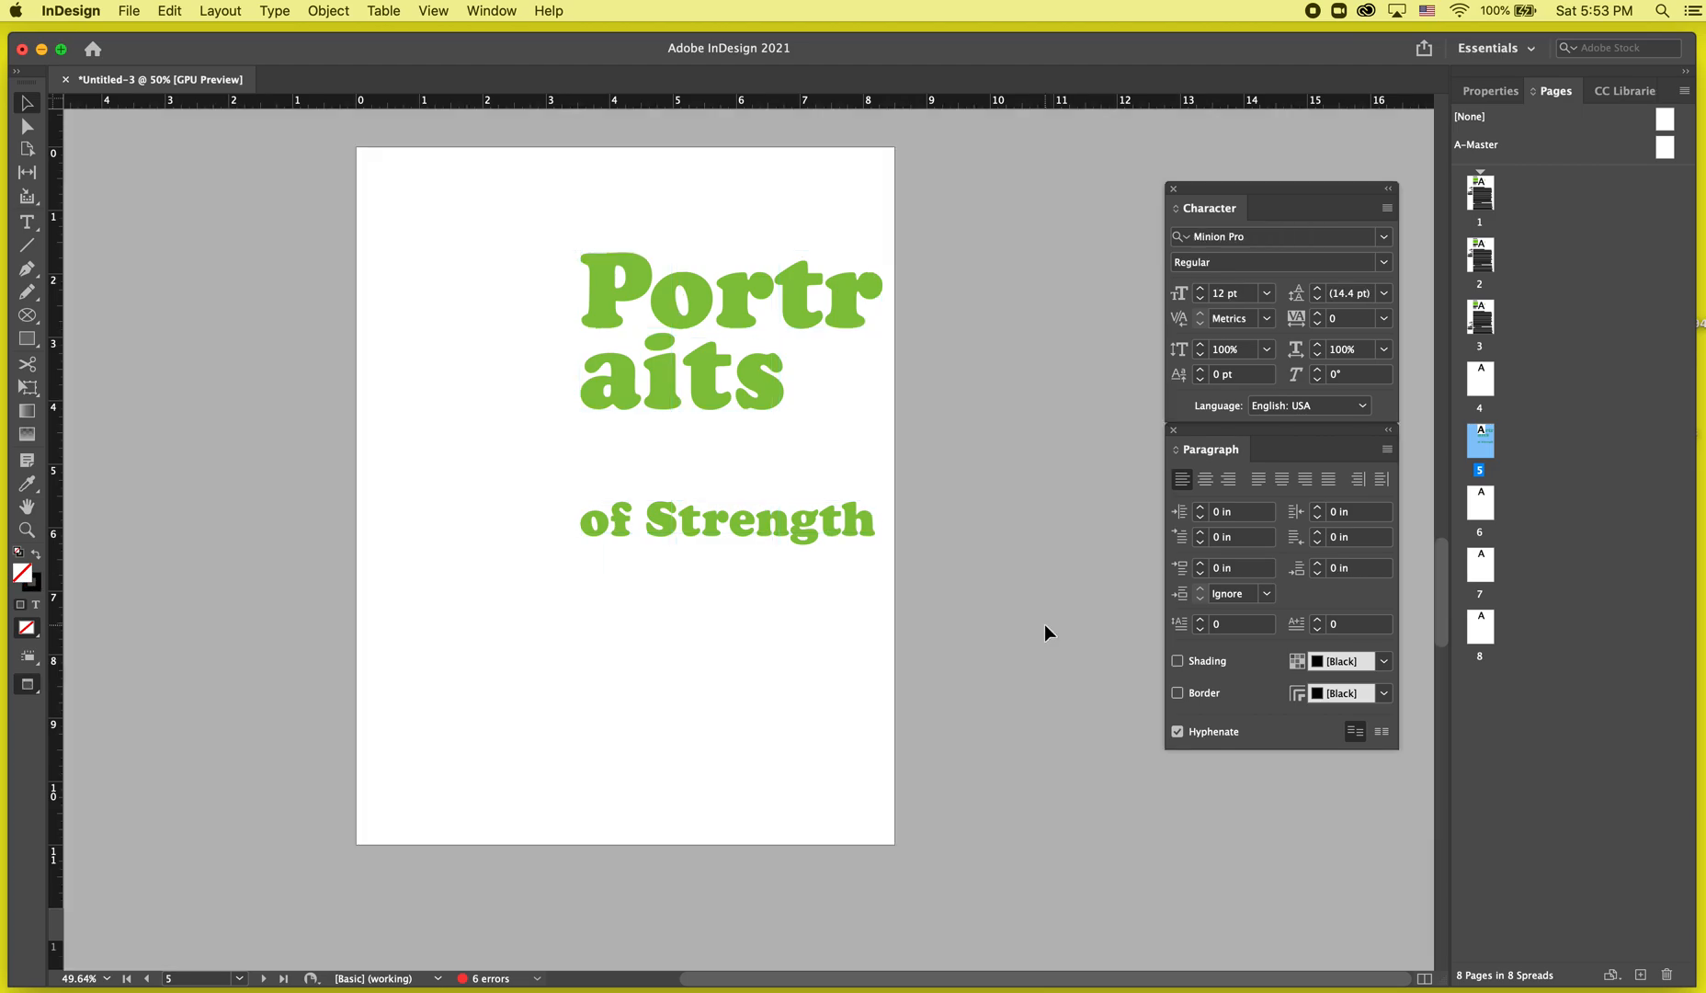
Break 'of Strength' onto two lines with 'Strength' on its own line.
{"action": "left_click", "coordinate": [704, 540]}
{"action": "double_click", "coordinate": [649, 511]}
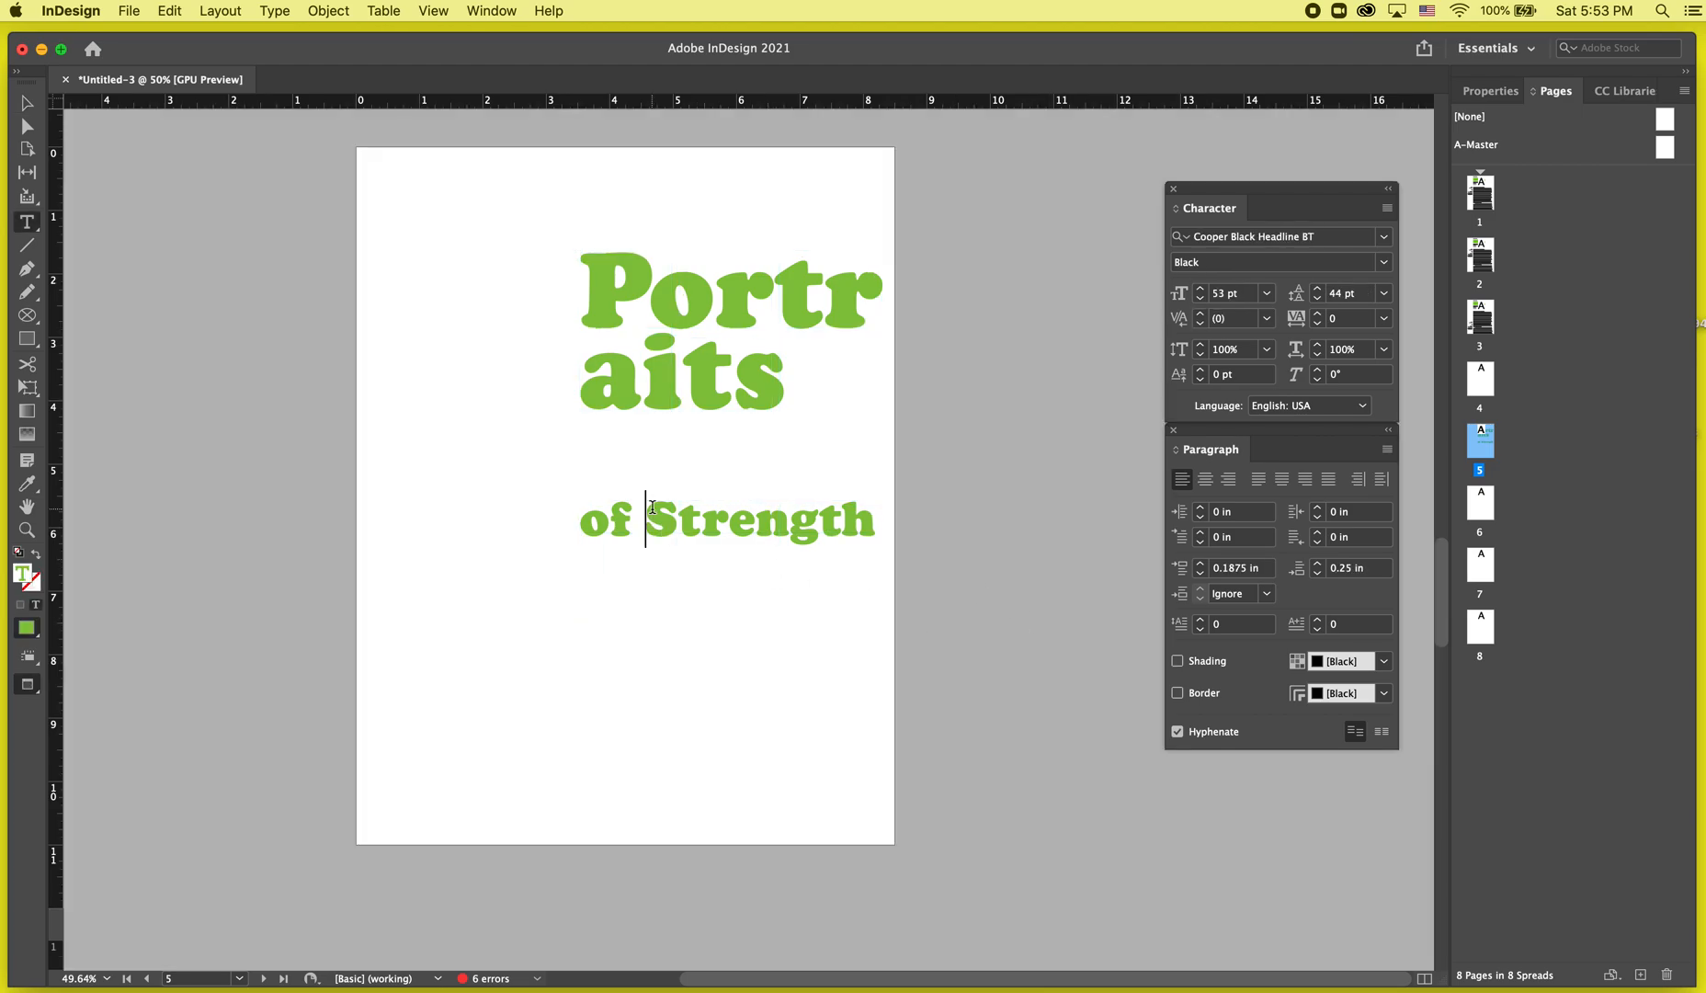
{"action": "key", "text": "Return"}
{"action": "key", "text": "Escape"}
Resize and reposition the 'of Strength' frame below the 'Portraits' title.
{"action": "key", "text": "w"}
{"action": "key", "text": "w"}
{"action": "key", "text": "w"}
{"action": "double_click", "coordinate": [766, 635]}
{"action": "left_click_drag", "start_coordinate": [853, 599], "coordinate": [507, 600]}
{"action": "key", "text": "ctrl+x"}
{"action": "key", "text": "Escape"}
{"action": "key", "text": "ctrl+v"}
{"action": "left_click_drag", "start_coordinate": [735, 519], "coordinate": [924, 648]}
{"action": "left_click", "coordinate": [924, 645]}
{"action": "key", "text": "w"}
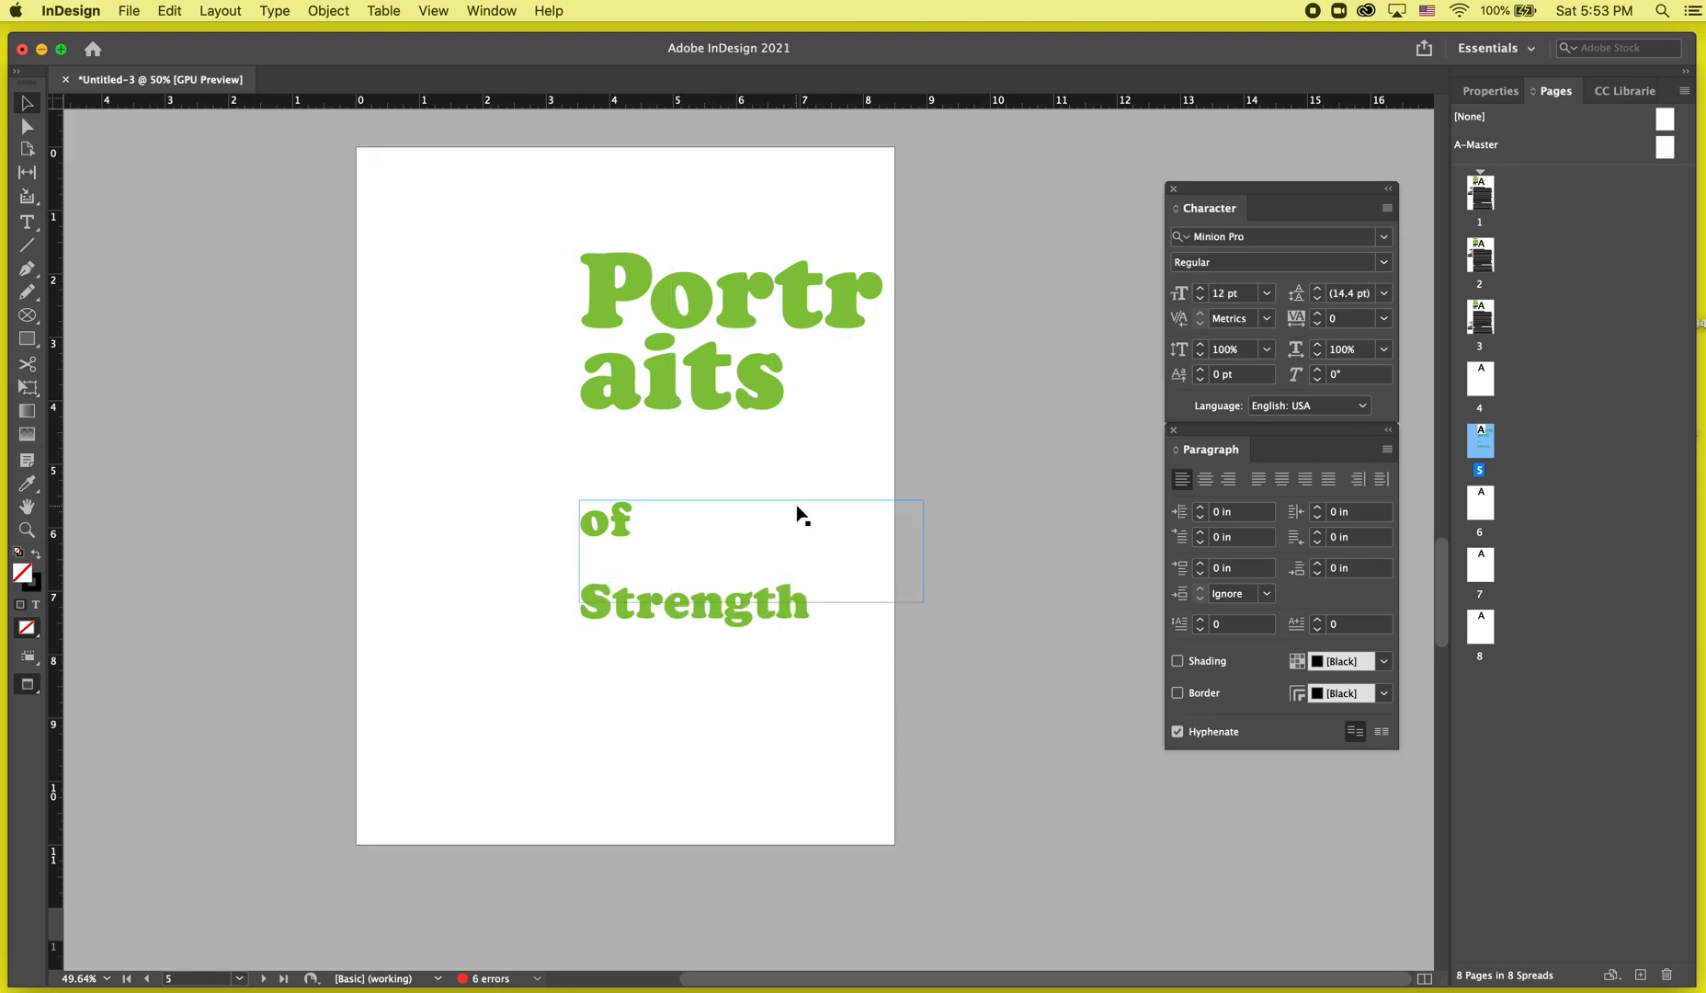
{"action": "key", "text": "w"}
{"action": "left_click_drag", "start_coordinate": [608, 522], "coordinate": [501, 518]}
Copy the 'Strength' text frame and paste it onto page 6.
{"action": "scroll", "coordinate": [501, 518], "scroll_direction": "down", "scroll_amount": 10}
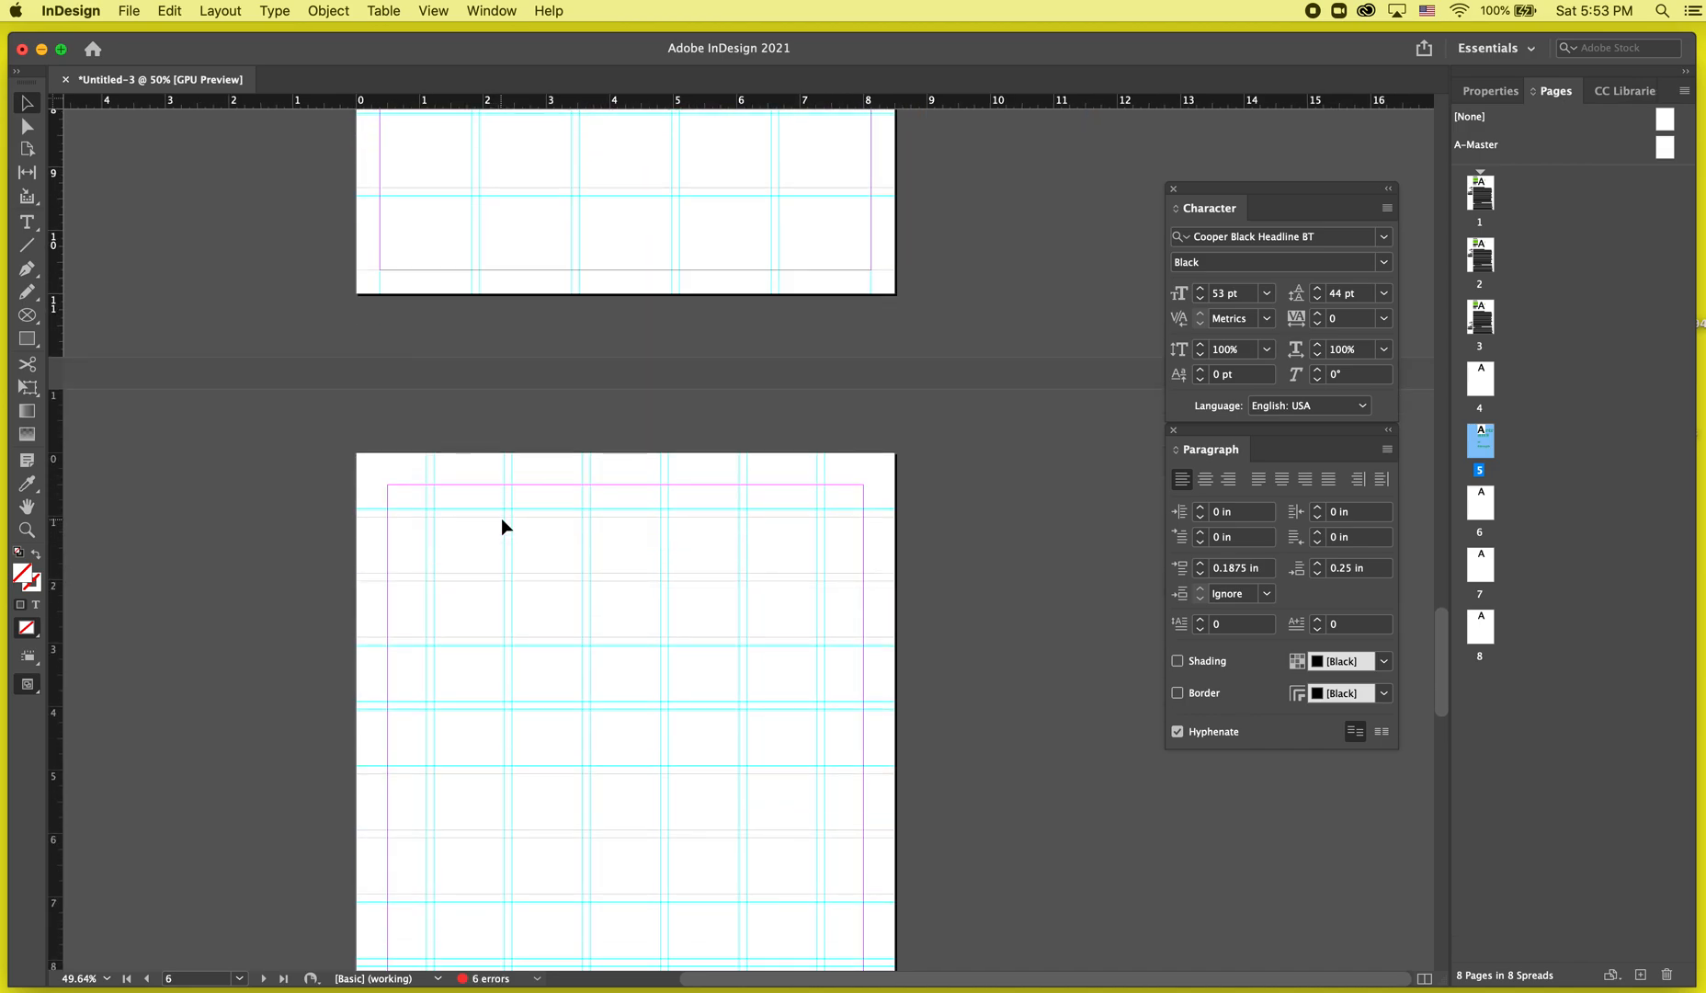
{"action": "scroll", "coordinate": [501, 517], "scroll_direction": "up", "scroll_amount": 10}
{"action": "left_click", "coordinate": [620, 372]}
{"action": "key", "text": "super+c"}
{"action": "scroll", "coordinate": [621, 372], "scroll_direction": "down", "scroll_amount": 5}
{"action": "key", "text": "super+v"}
Duplicate the 'Strength' frame into six copies spread down page 6.
{"action": "left_click_drag", "start_coordinate": [681, 225], "coordinate": [658, 589]}
{"action": "scroll", "coordinate": [666, 590], "scroll_direction": "down", "scroll_amount": 2}
{"action": "left_click_drag", "start_coordinate": [688, 529], "coordinate": [523, 654]}
{"action": "scroll", "coordinate": [523, 655], "scroll_direction": "down", "scroll_amount": 4}
{"action": "left_click_drag", "start_coordinate": [502, 498], "coordinate": [598, 742]}
{"action": "key", "text": "w"}
{"action": "left_click", "coordinate": [948, 723]}
{"action": "key", "text": "w"}
{"action": "left_click_drag", "start_coordinate": [869, 612], "coordinate": [627, 629]}
{"action": "left_click", "coordinate": [846, 636]}
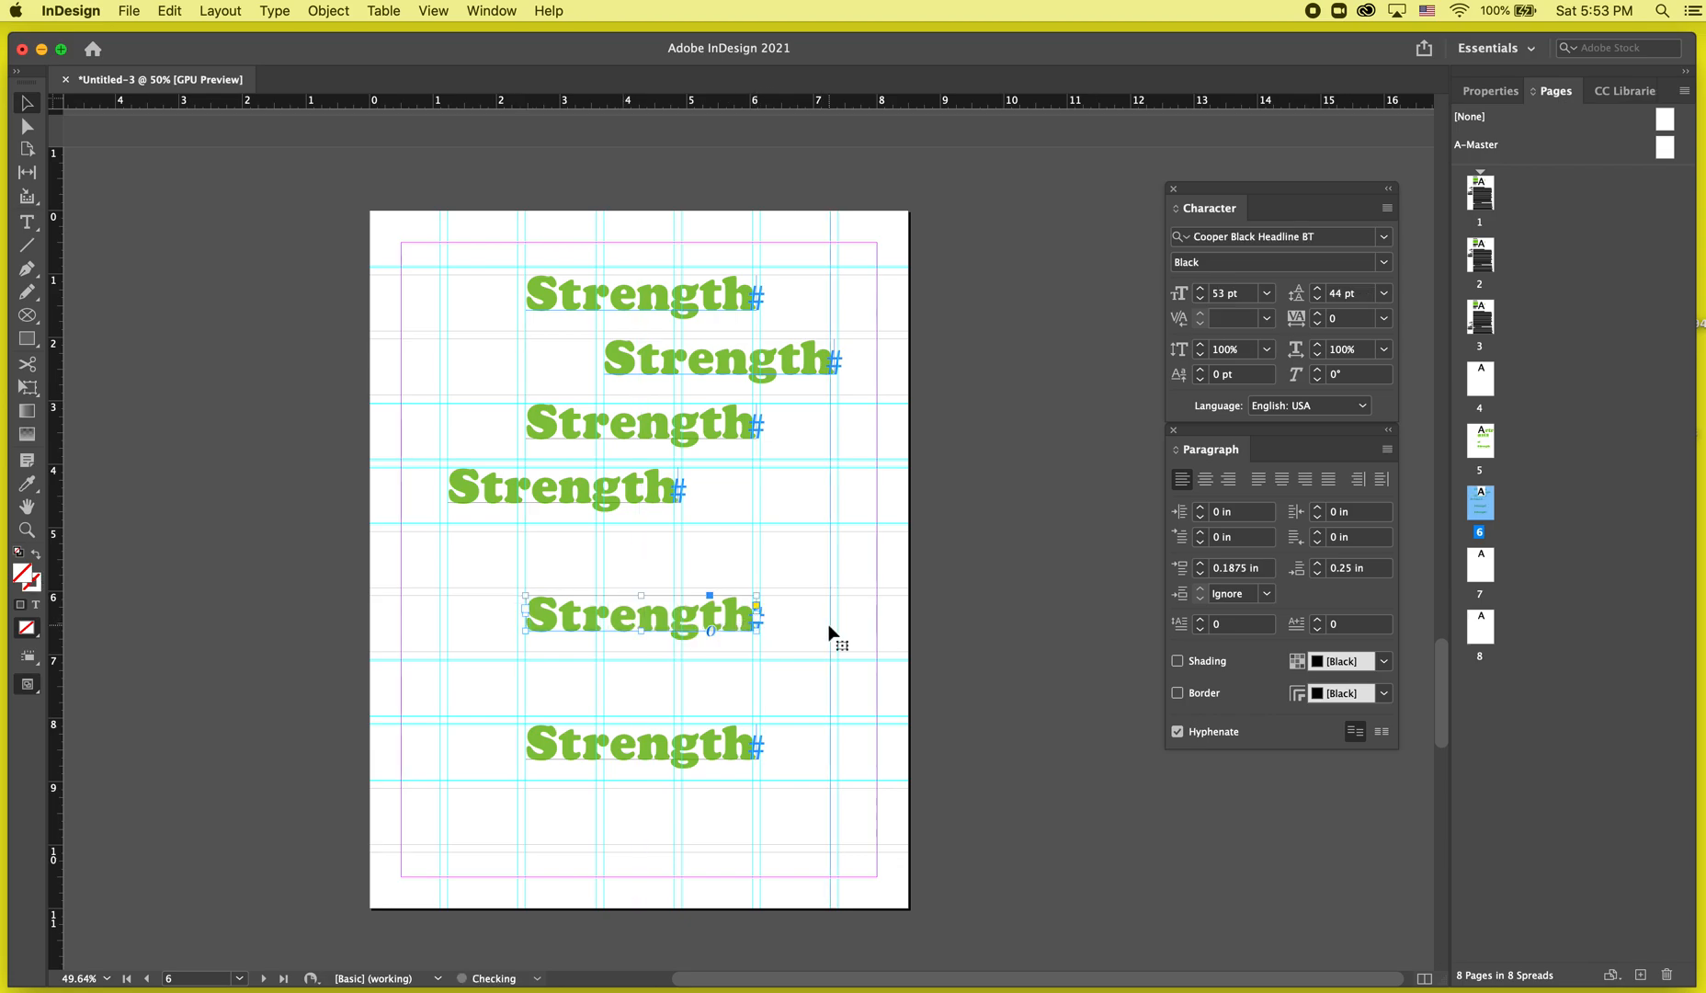
Realign the 'Strength' copies into a vertical column under the first one.
{"action": "left_click", "coordinate": [829, 626]}
{"action": "key", "text": "w"}
{"action": "key", "text": "w"}
{"action": "left_click_drag", "start_coordinate": [634, 496], "coordinate": [713, 560]}
{"action": "left_click_drag", "start_coordinate": [670, 559], "coordinate": [669, 494]}
{"action": "key", "text": "w"}
{"action": "key", "text": "w"}
{"action": "left_click_drag", "start_coordinate": [708, 363], "coordinate": [629, 426]}
{"action": "key", "text": "w"}
{"action": "key", "text": "w"}
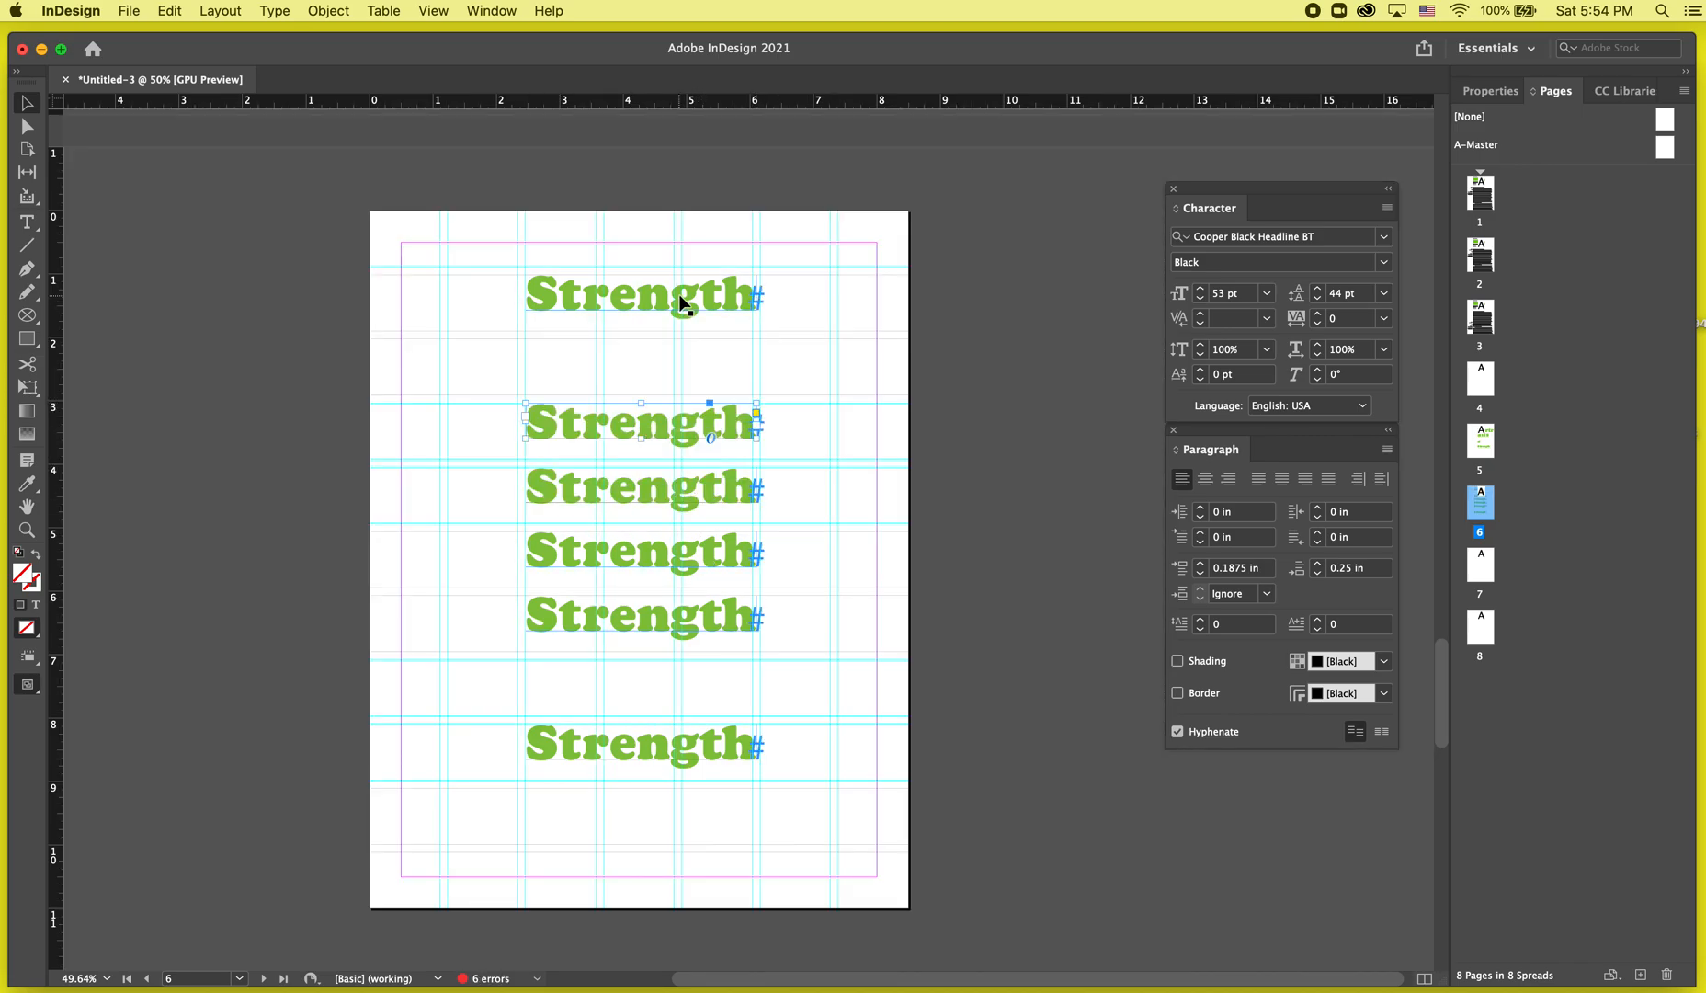
{"action": "key", "text": "w"}
{"action": "left_click", "coordinate": [950, 318]}
{"action": "key", "text": "w"}
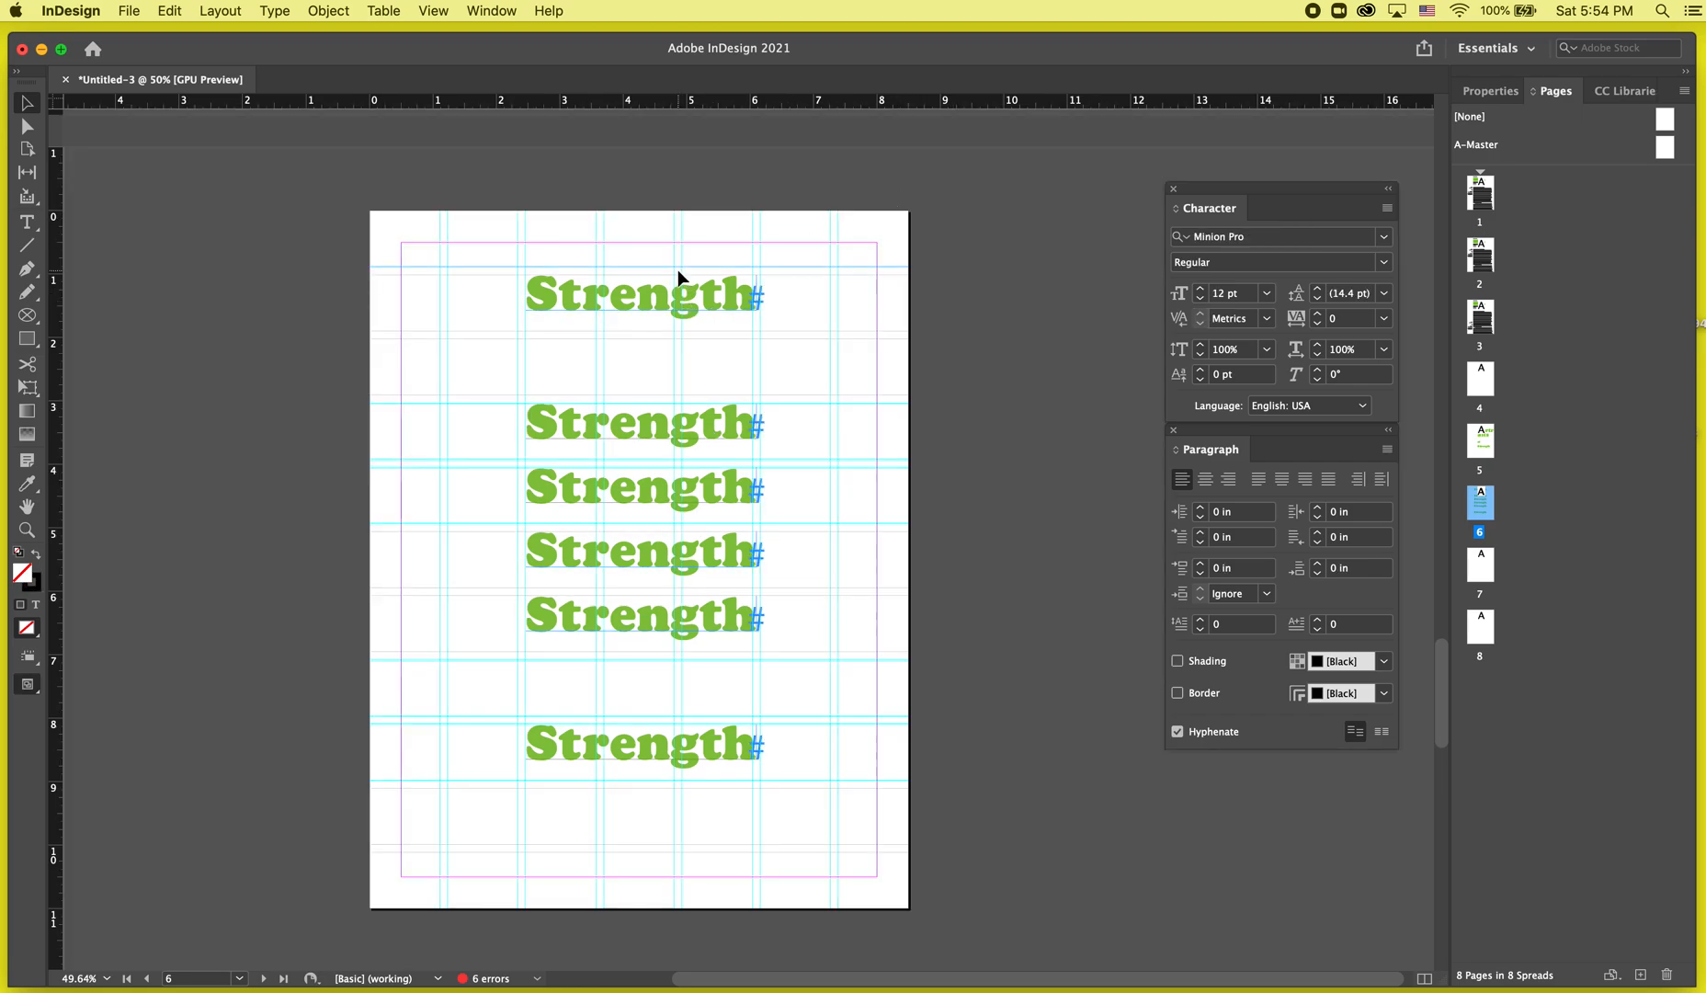
{"action": "key", "text": "w"}
{"action": "left_click", "coordinate": [671, 305]}
{"action": "key", "text": "w"}
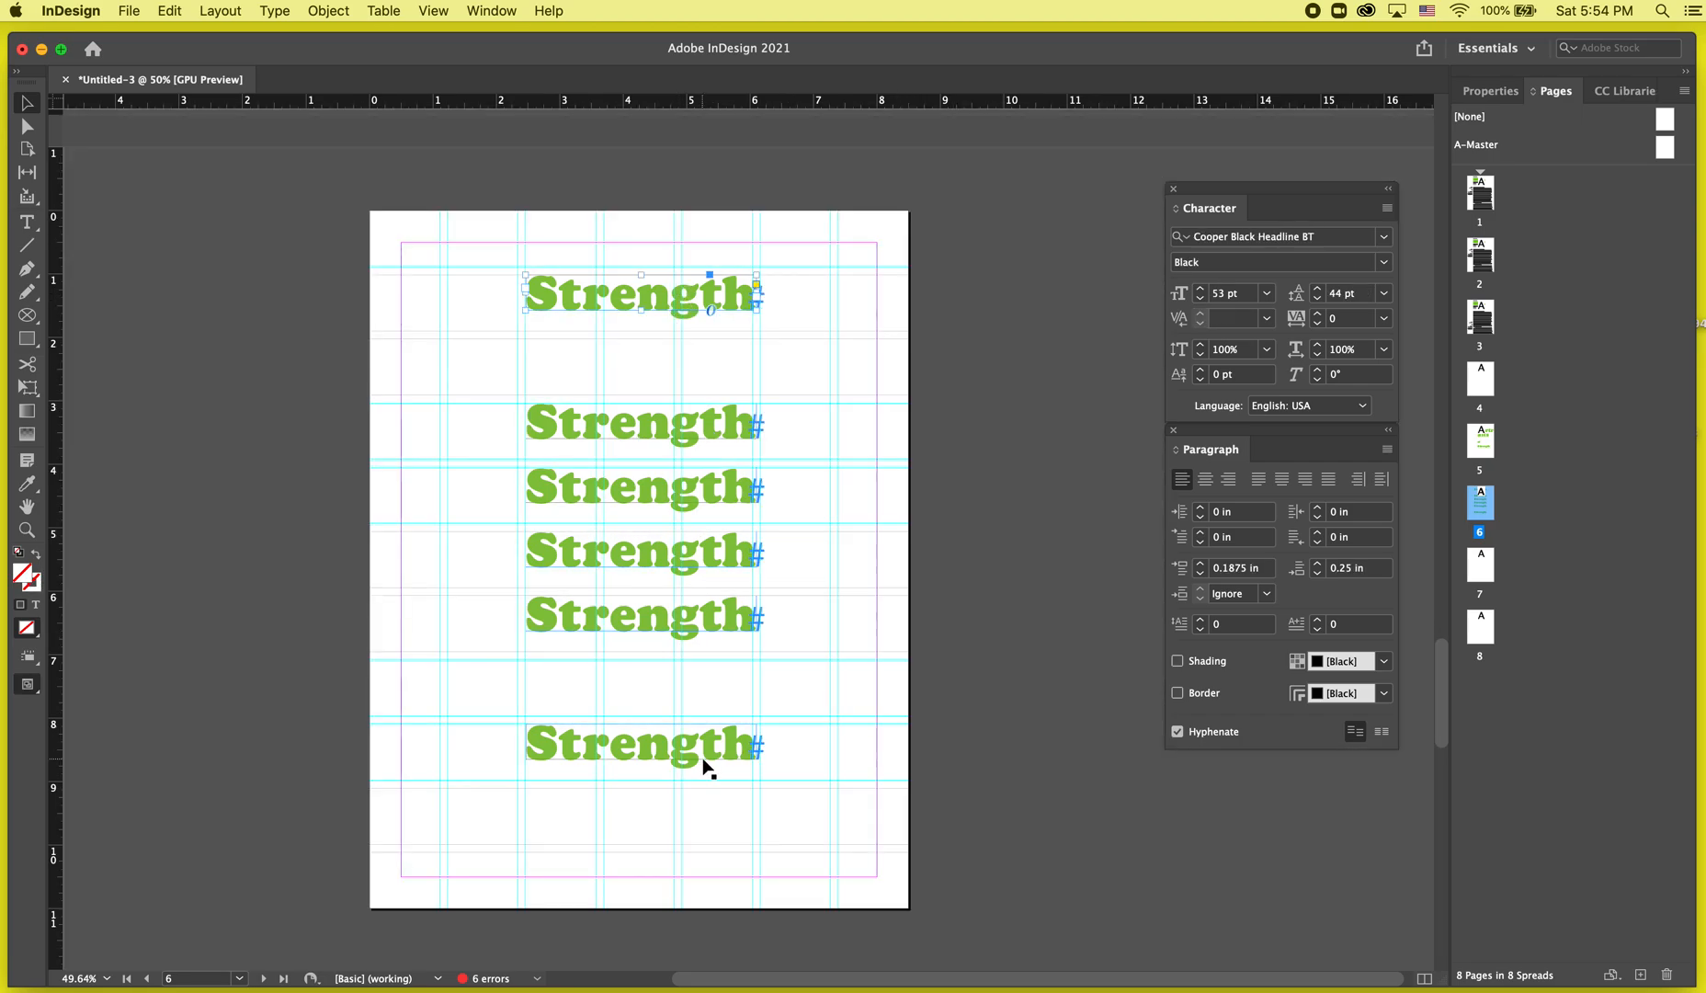
{"action": "key", "text": "w"}
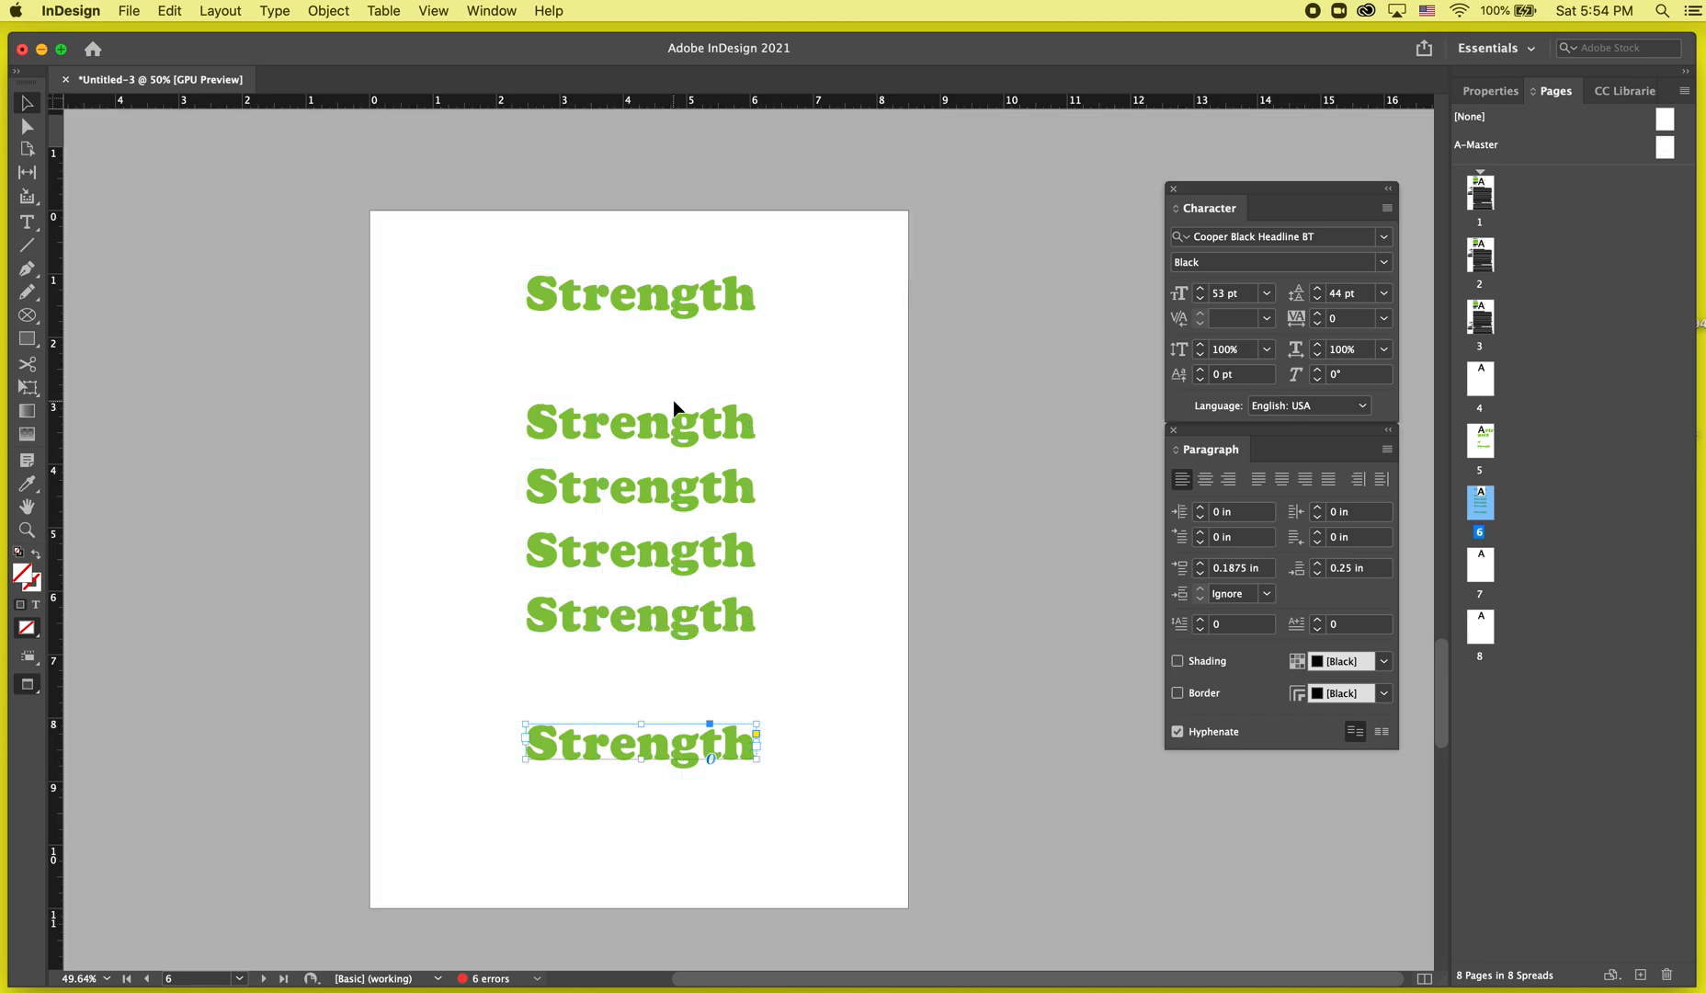
{"action": "scroll", "coordinate": [724, 792], "scroll_direction": "down", "scroll_amount": 3}
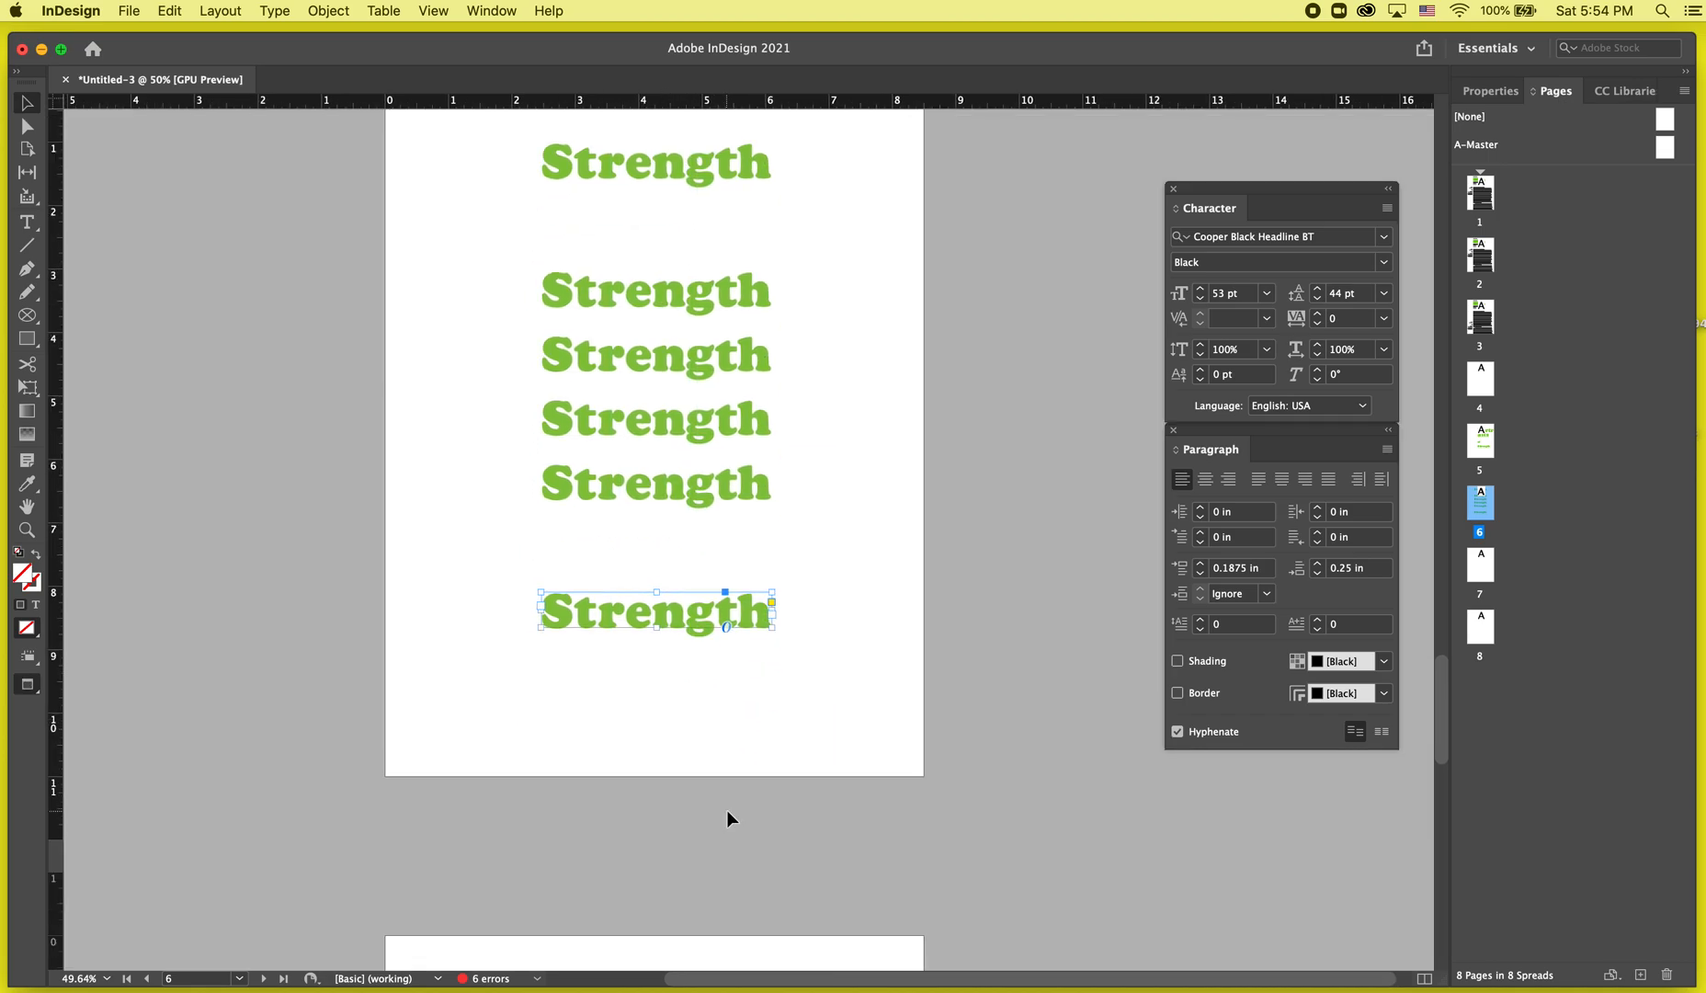
{"action": "key", "text": "super+grave"}
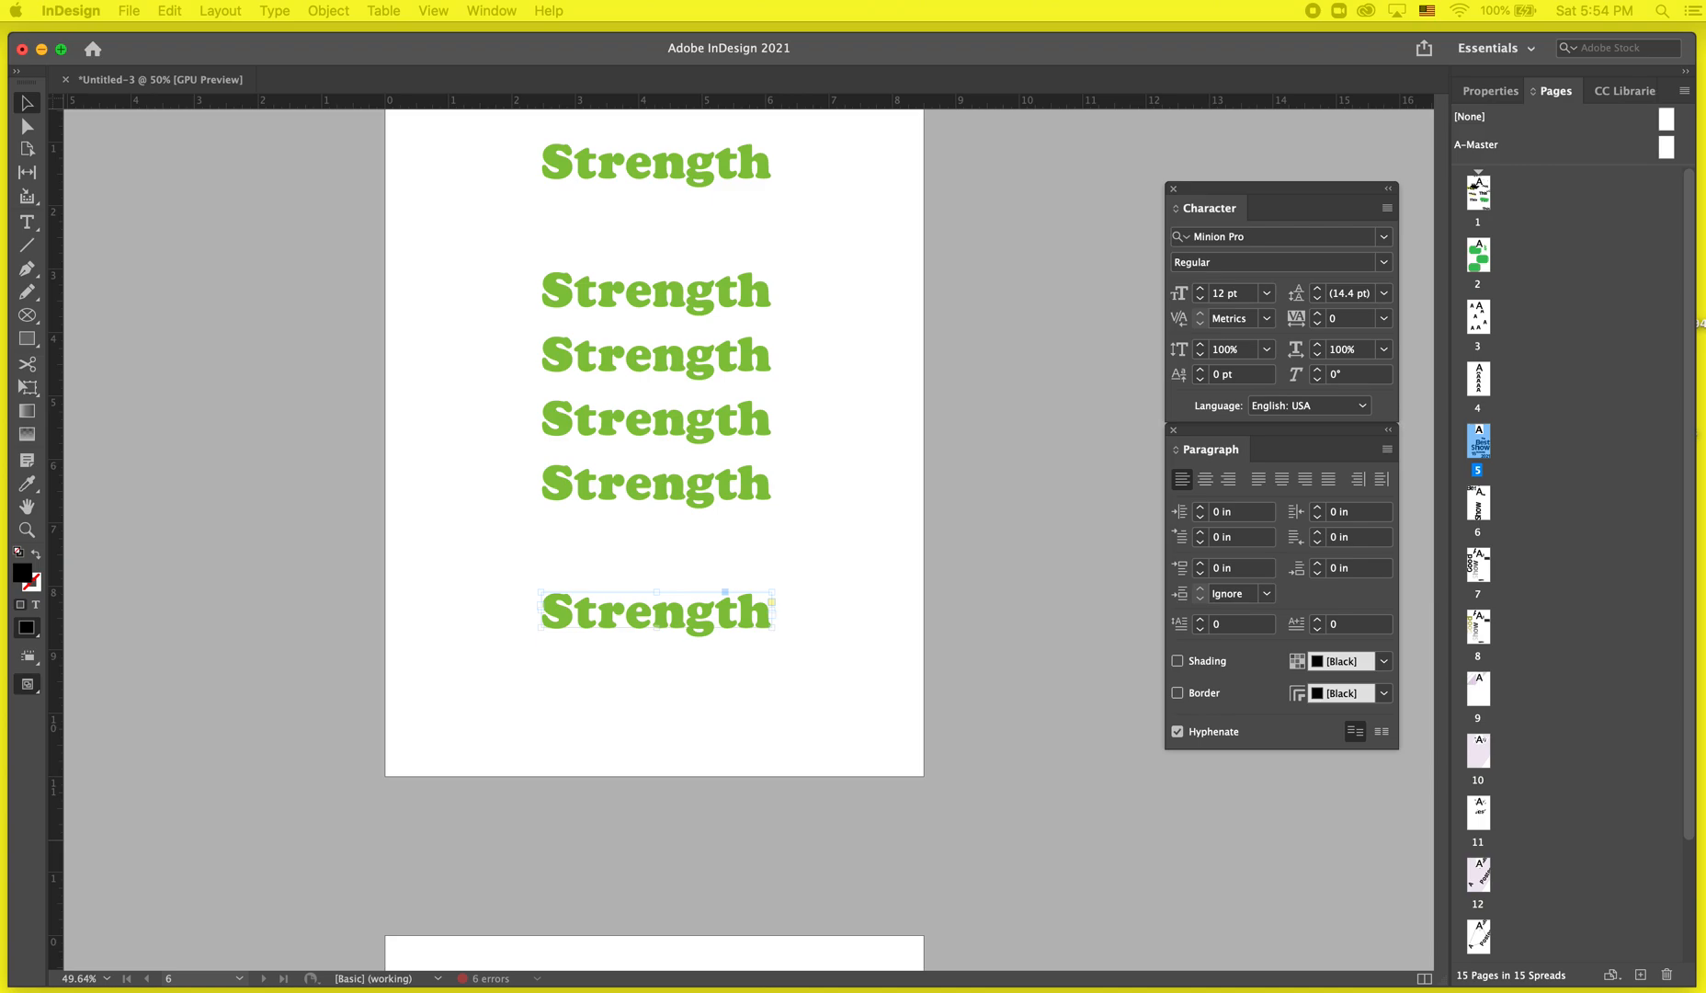
{"action": "key", "text": "super+grave"}
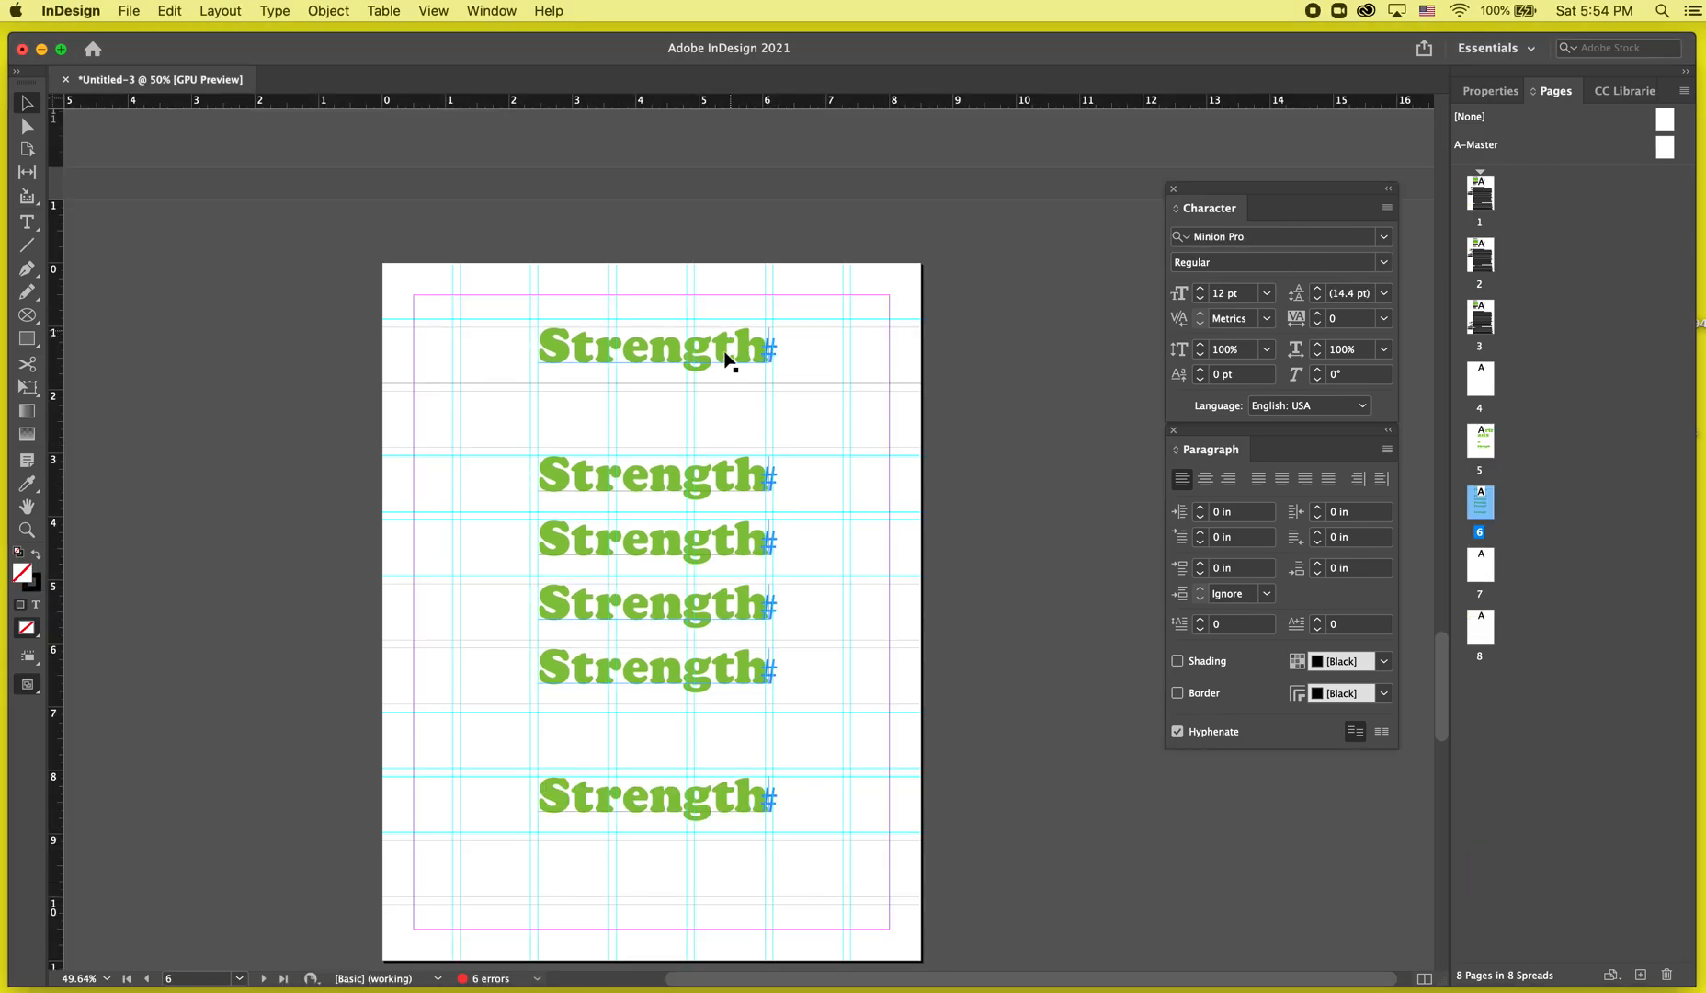
Rotate the second 'Strength' frame 90° and move it to the left side of page 6.
{"action": "left_click", "coordinate": [716, 479]}
{"action": "left_click_drag", "start_coordinate": [779, 461], "coordinate": [653, 276]}
{"action": "left_click_drag", "start_coordinate": [657, 434], "coordinate": [481, 540]}
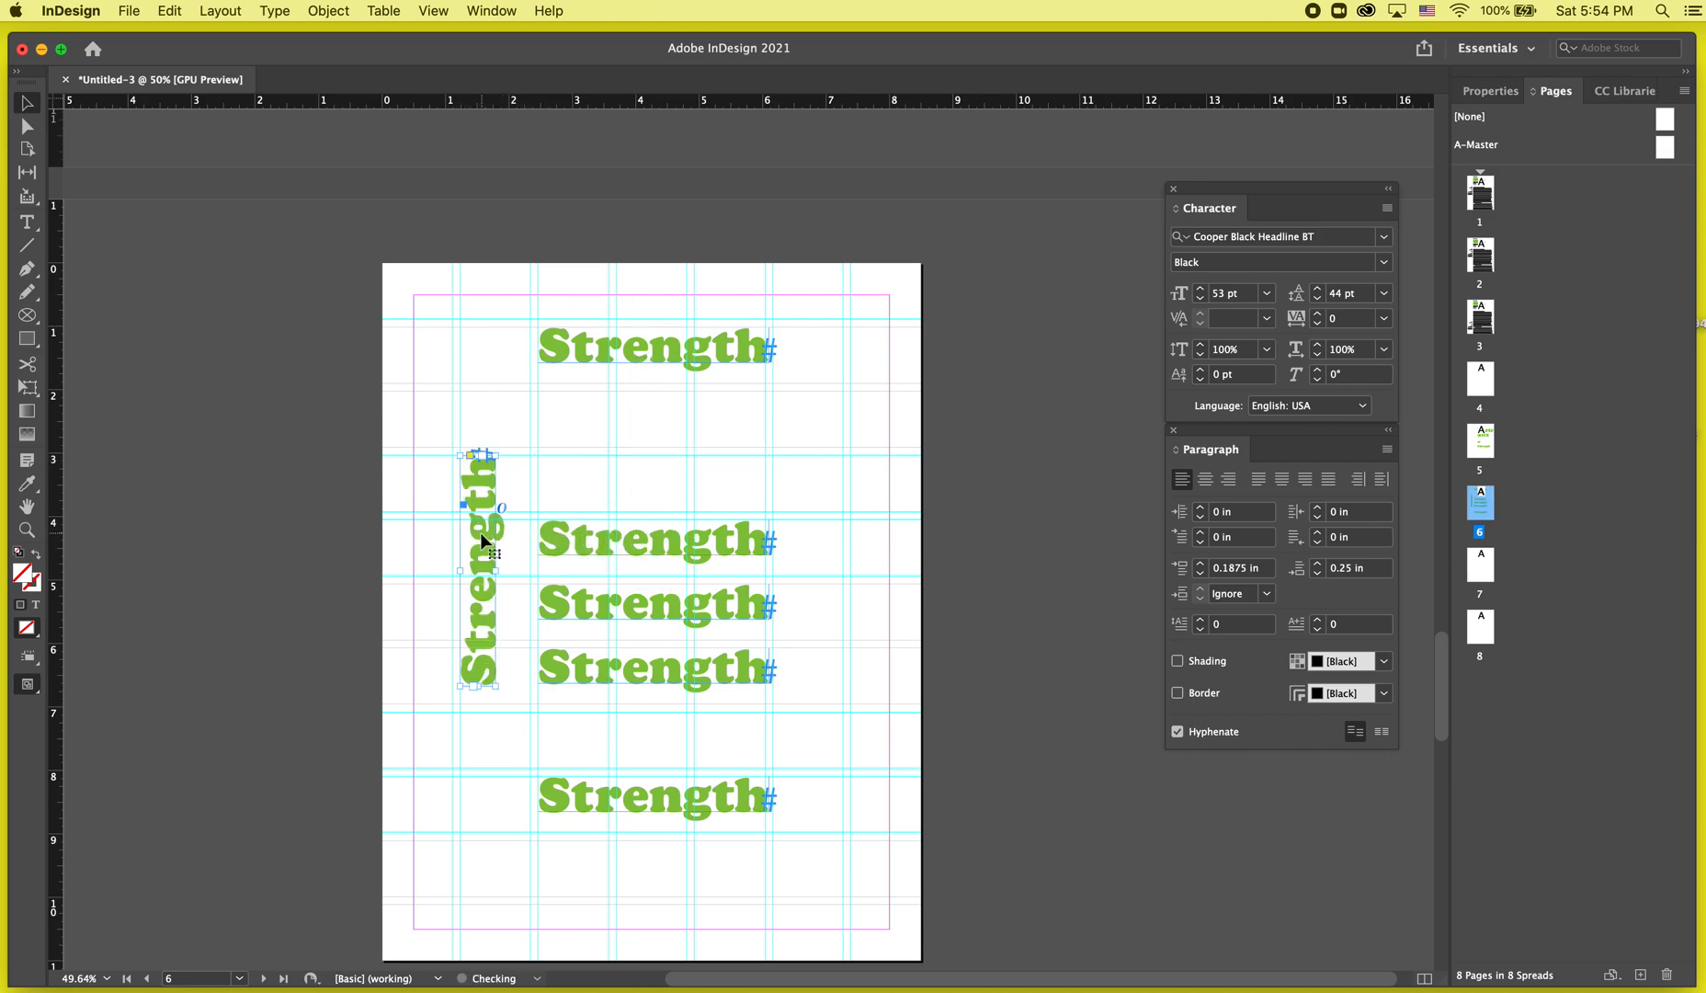
Scale the vertical 'Strength' frame up to about 105 pt so it runs down most of the page height.
{"action": "left_click_drag", "start_coordinate": [497, 683], "coordinate": [529, 746]}
{"action": "key", "text": "super+z"}
{"action": "left_click_drag", "start_coordinate": [493, 454], "coordinate": [512, 425]}
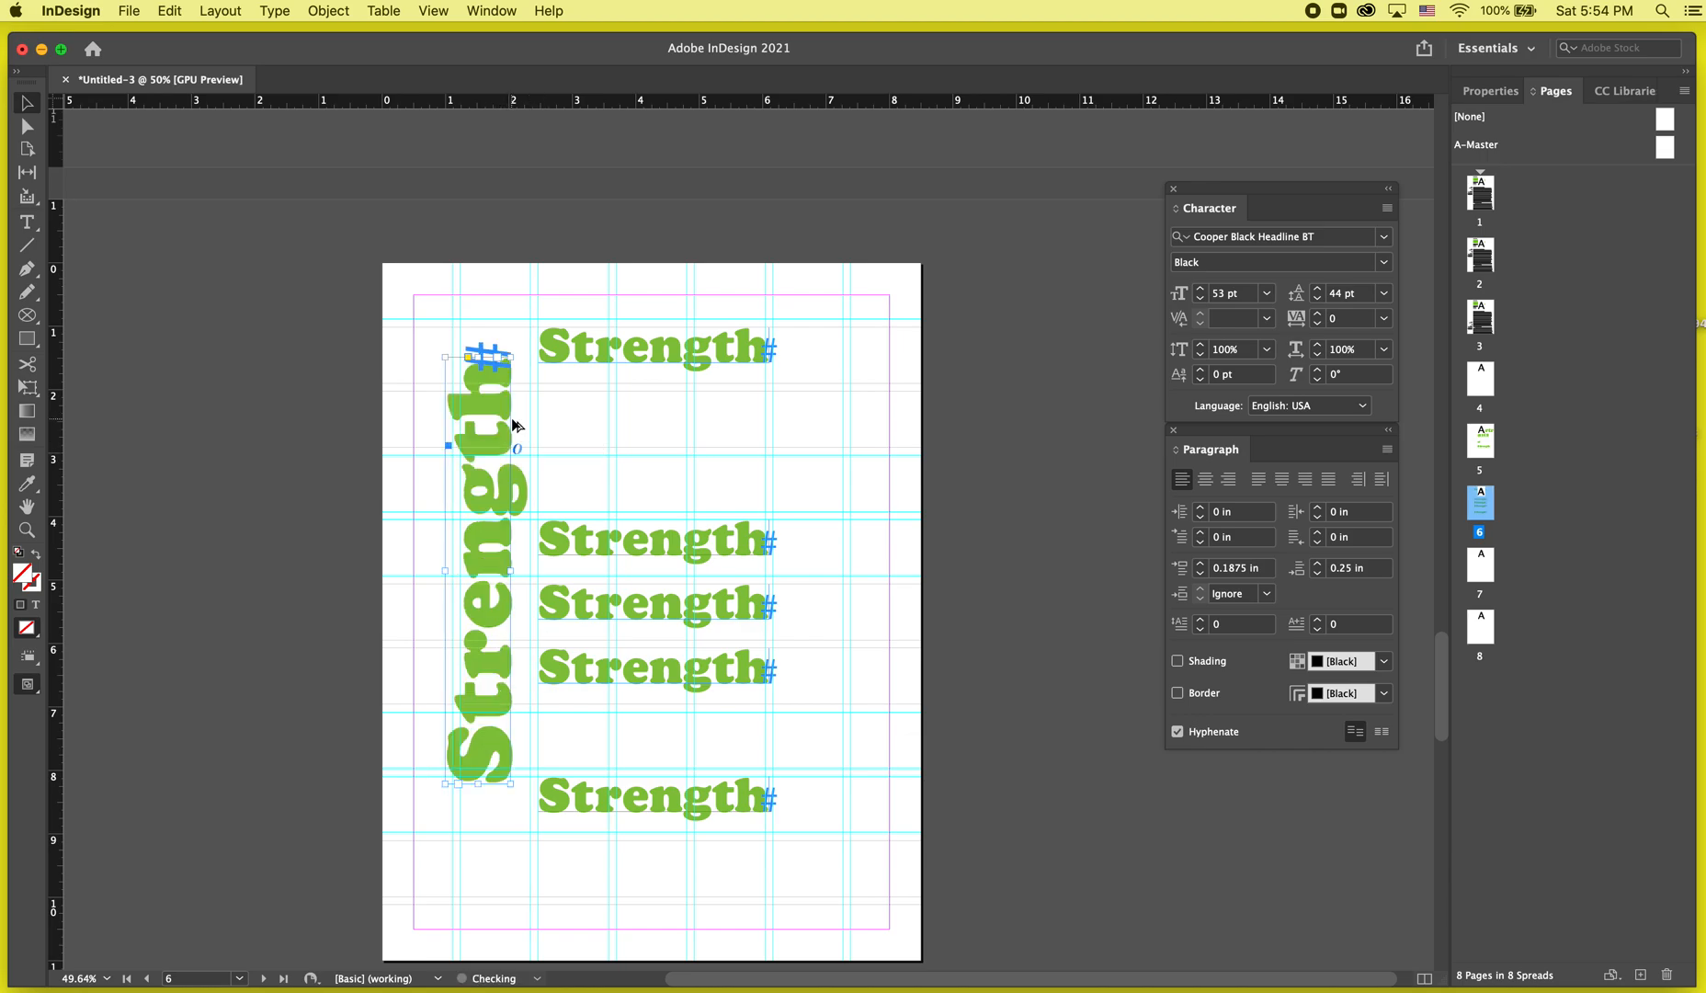
{"action": "key", "text": "super+z"}
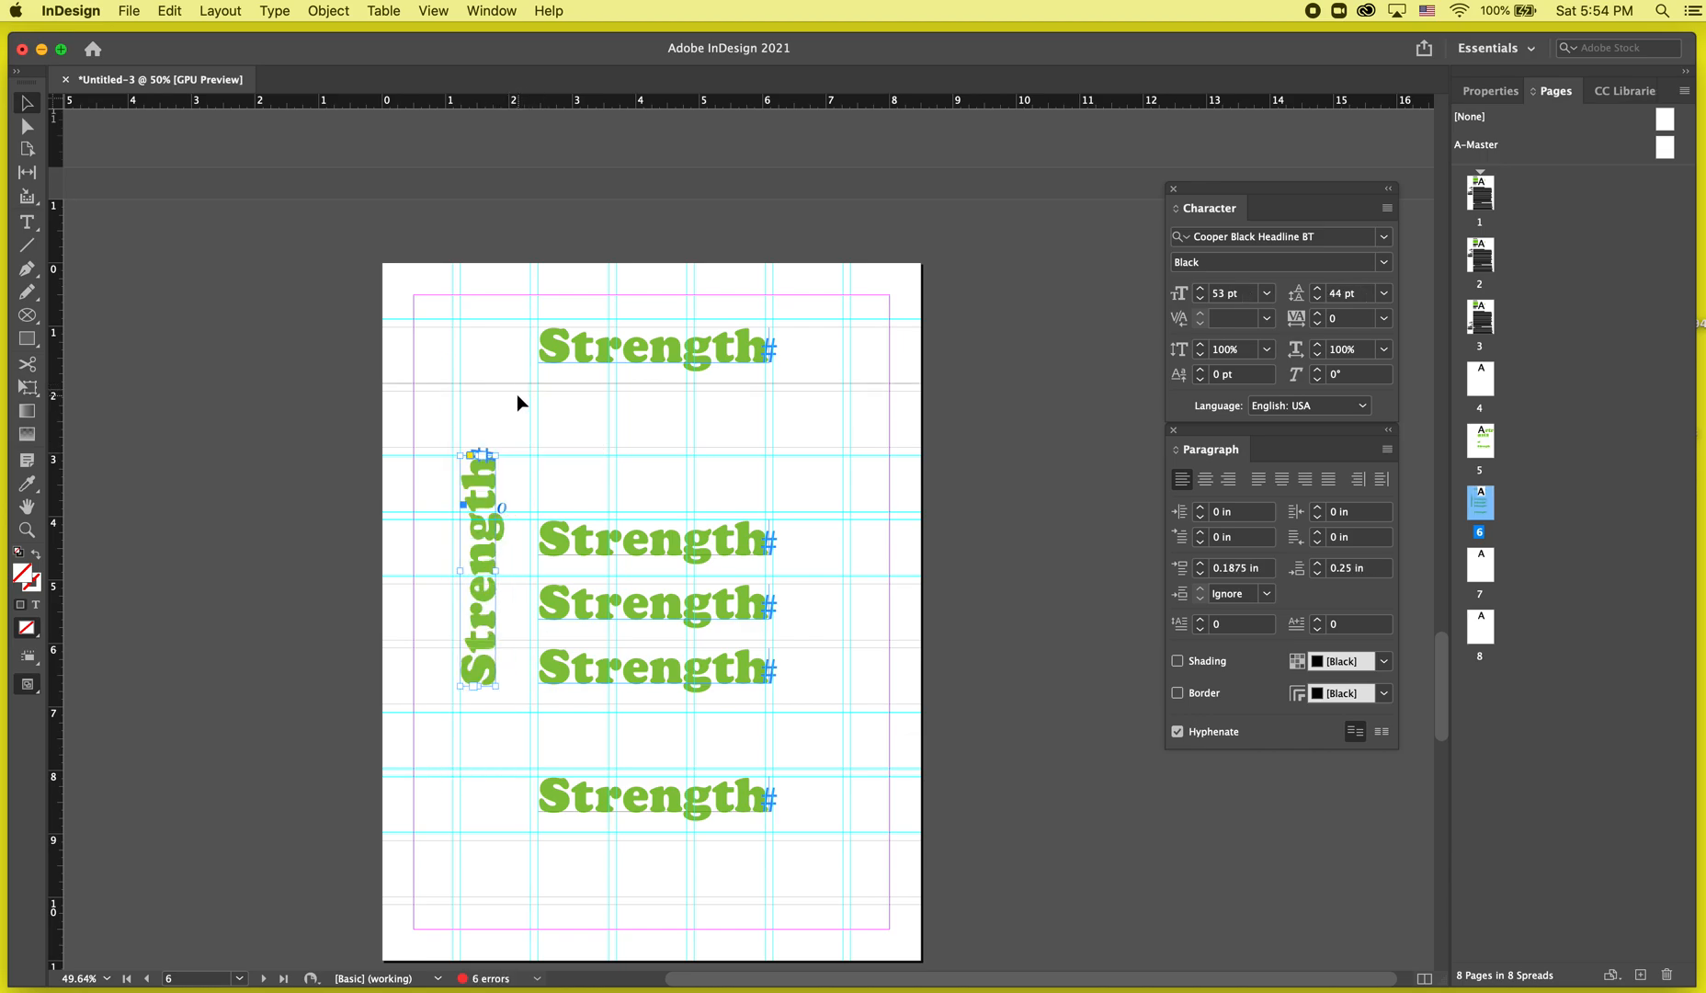
{"action": "left_click_drag", "start_coordinate": [494, 454], "coordinate": [513, 423]}
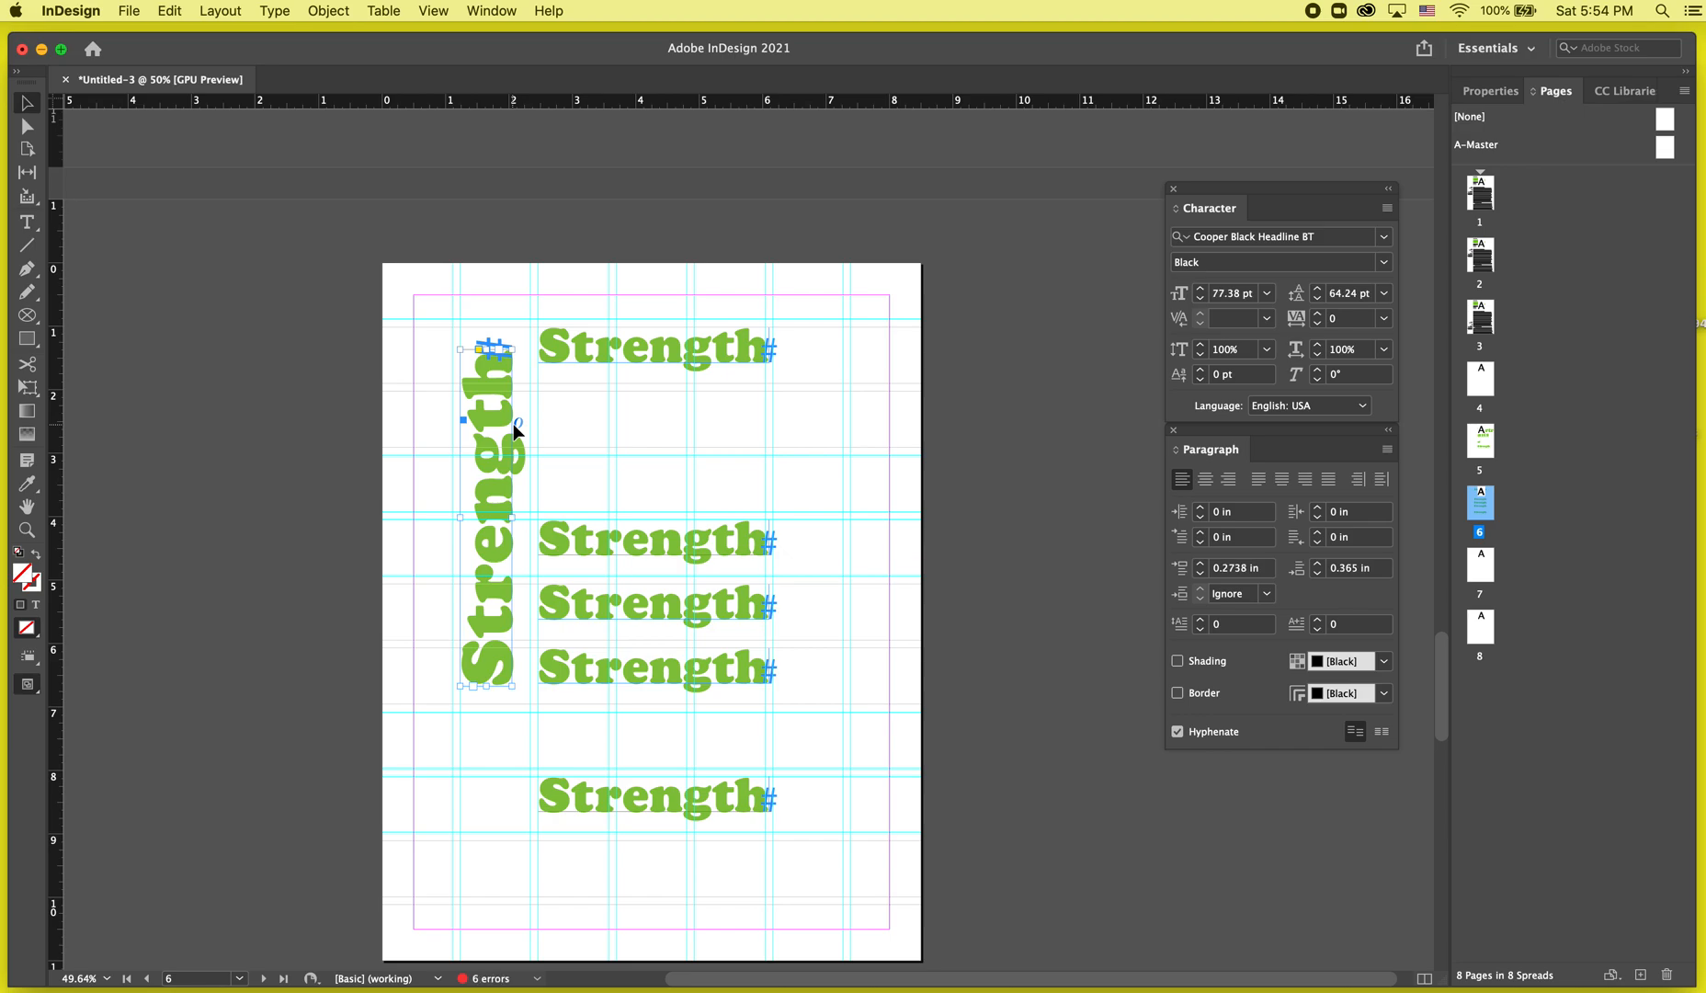
{"action": "key", "text": "super+z"}
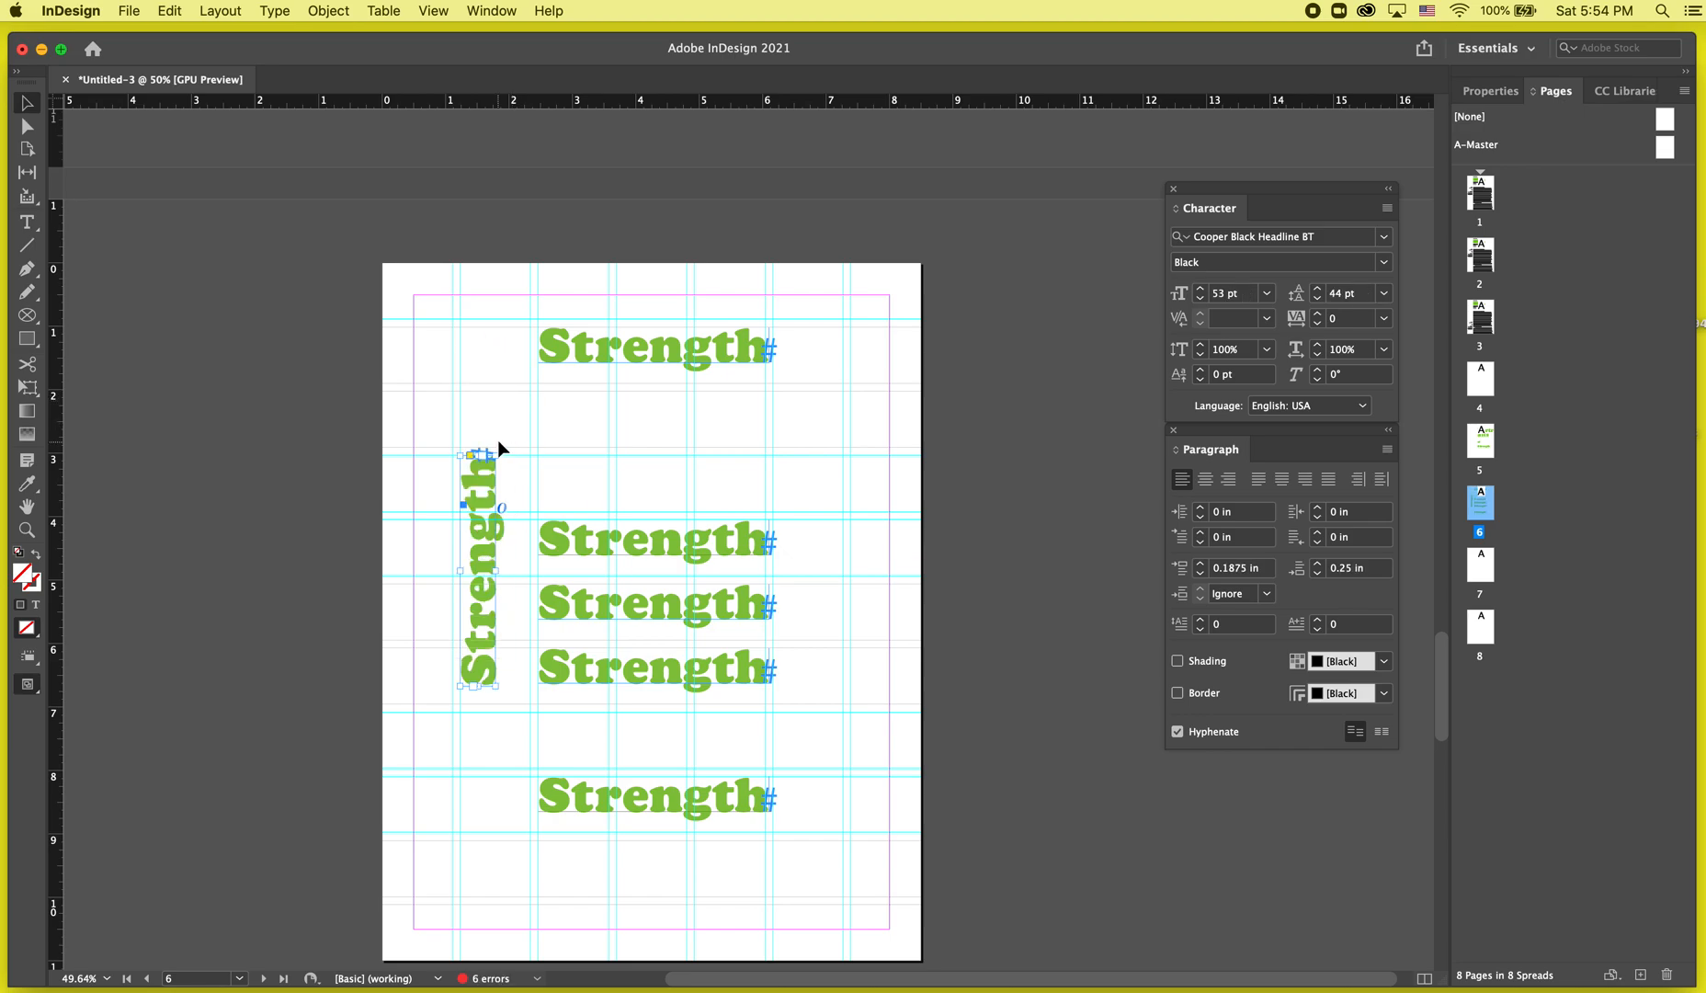
{"action": "left_click_drag", "start_coordinate": [496, 448], "coordinate": [520, 396]}
{"action": "key", "text": "super+z"}
{"action": "key", "text": "super+Tab"}
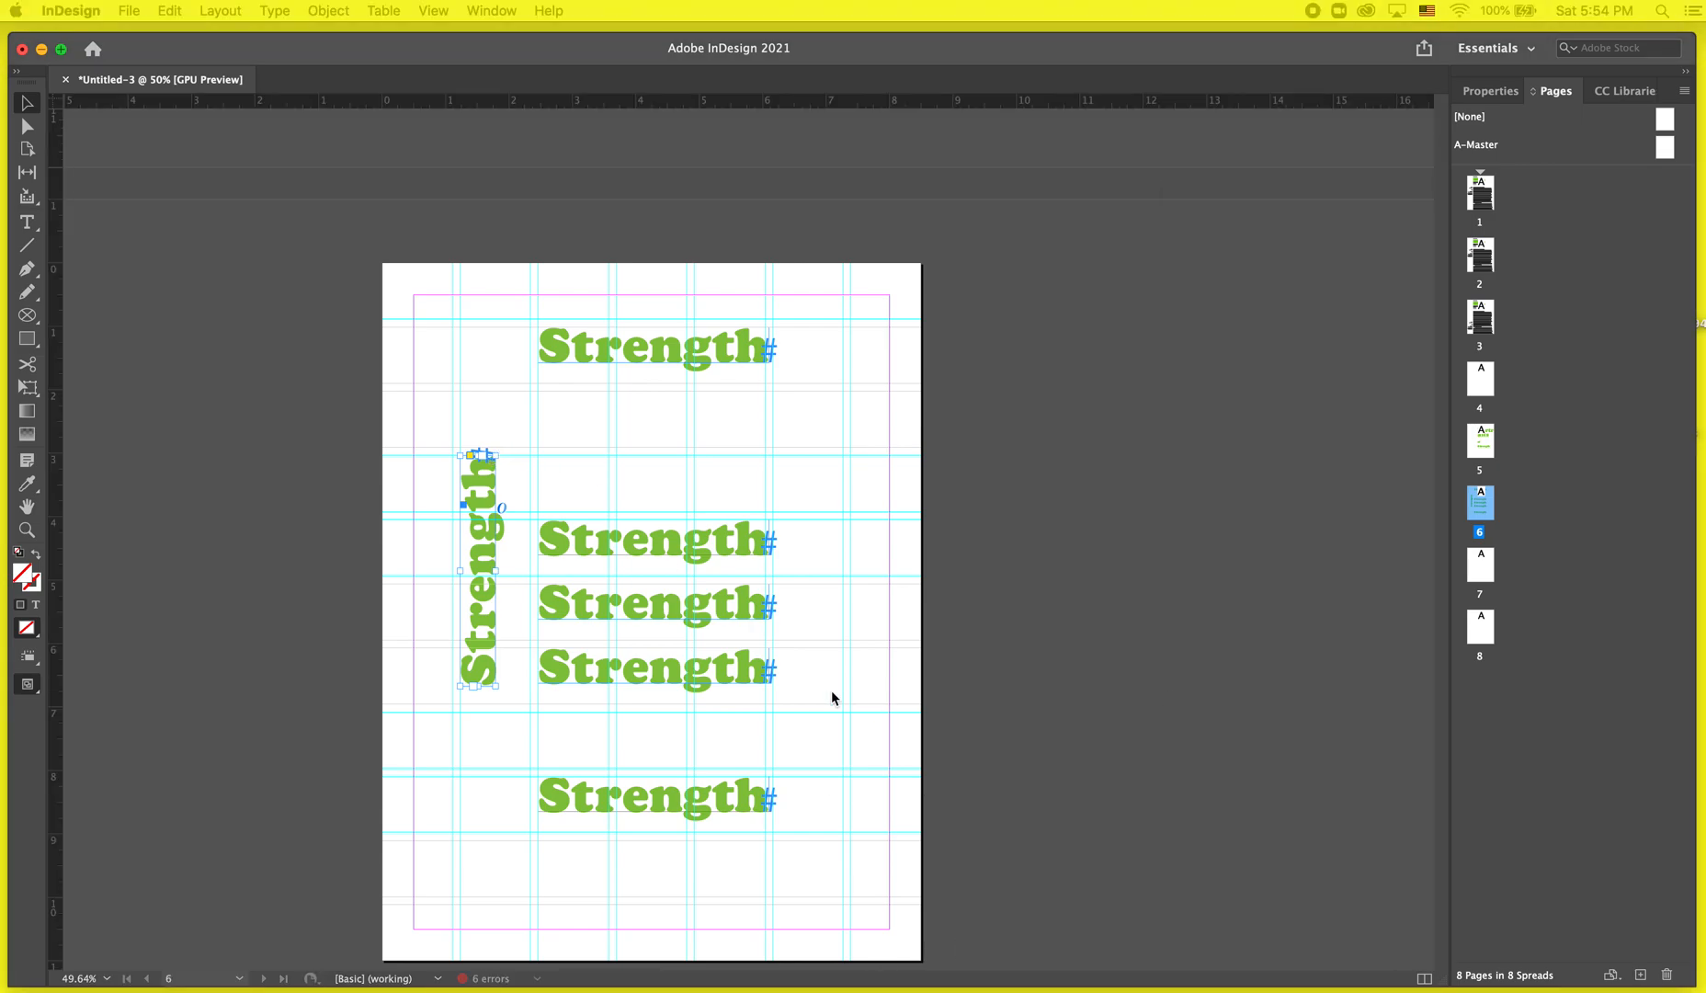
{"action": "key", "text": "super+Tab"}
{"action": "left_click_drag", "start_coordinate": [496, 456], "coordinate": [519, 590]}
Delete the three middle horizontal 'Strength' copies, keeping the top and bottom ones.
{"action": "left_click", "coordinate": [610, 382]}
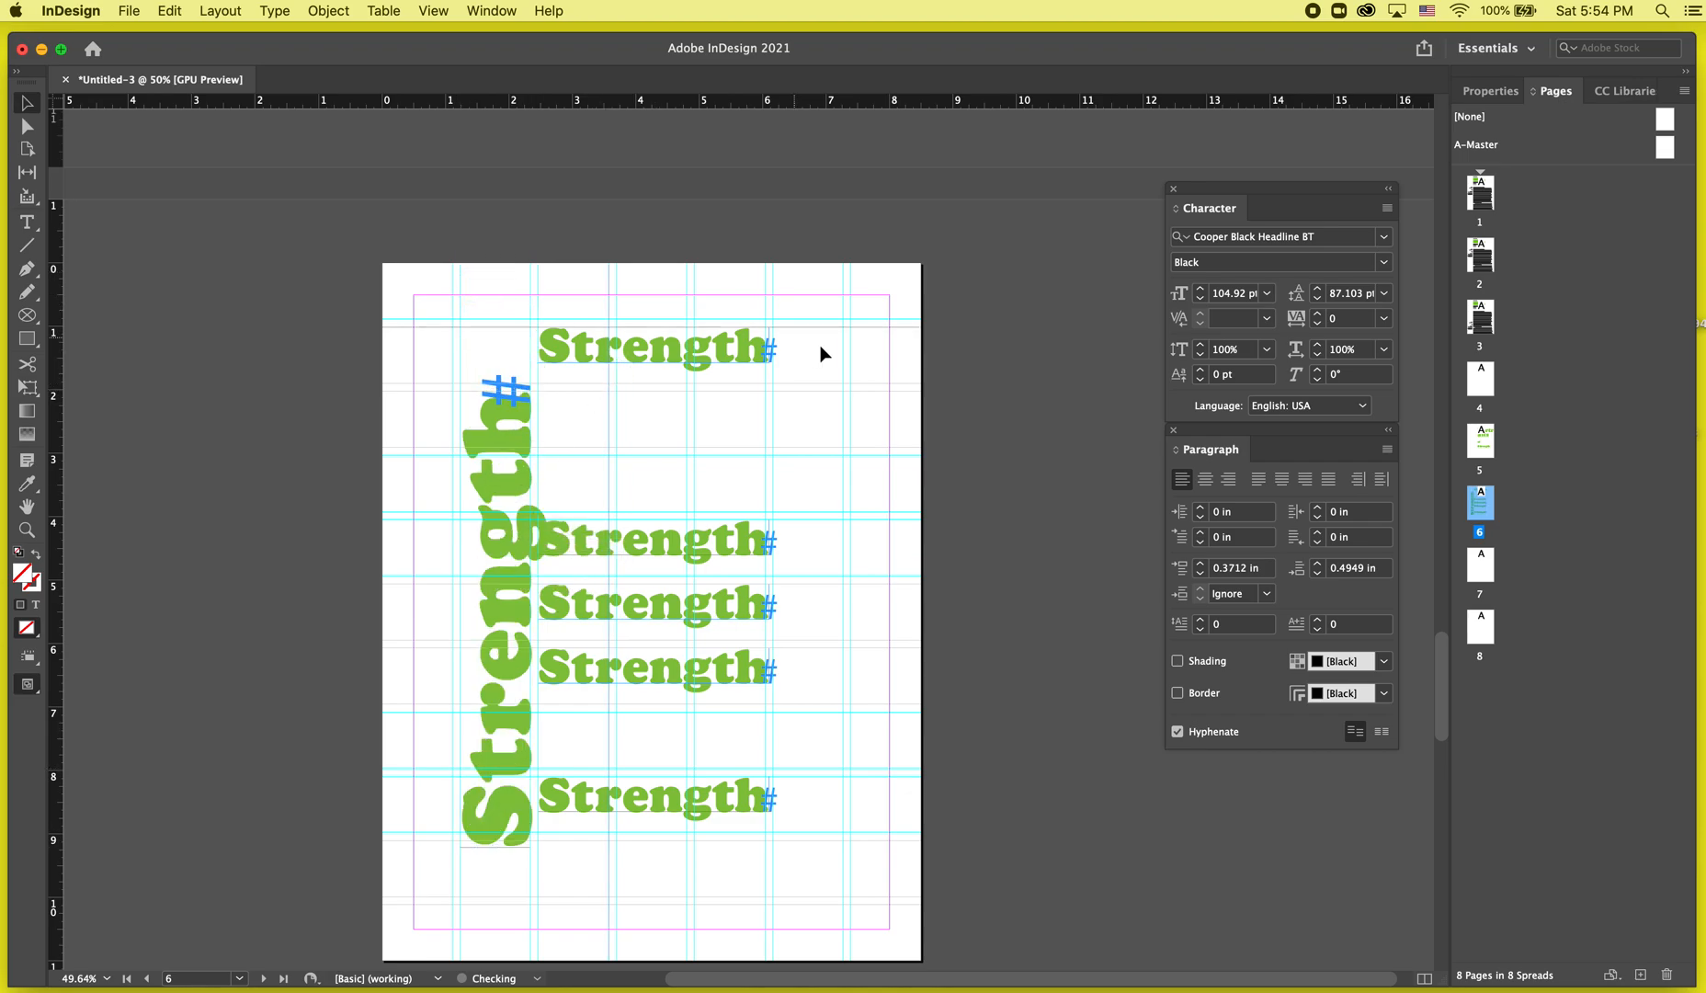
{"action": "left_click", "coordinate": [749, 364]}
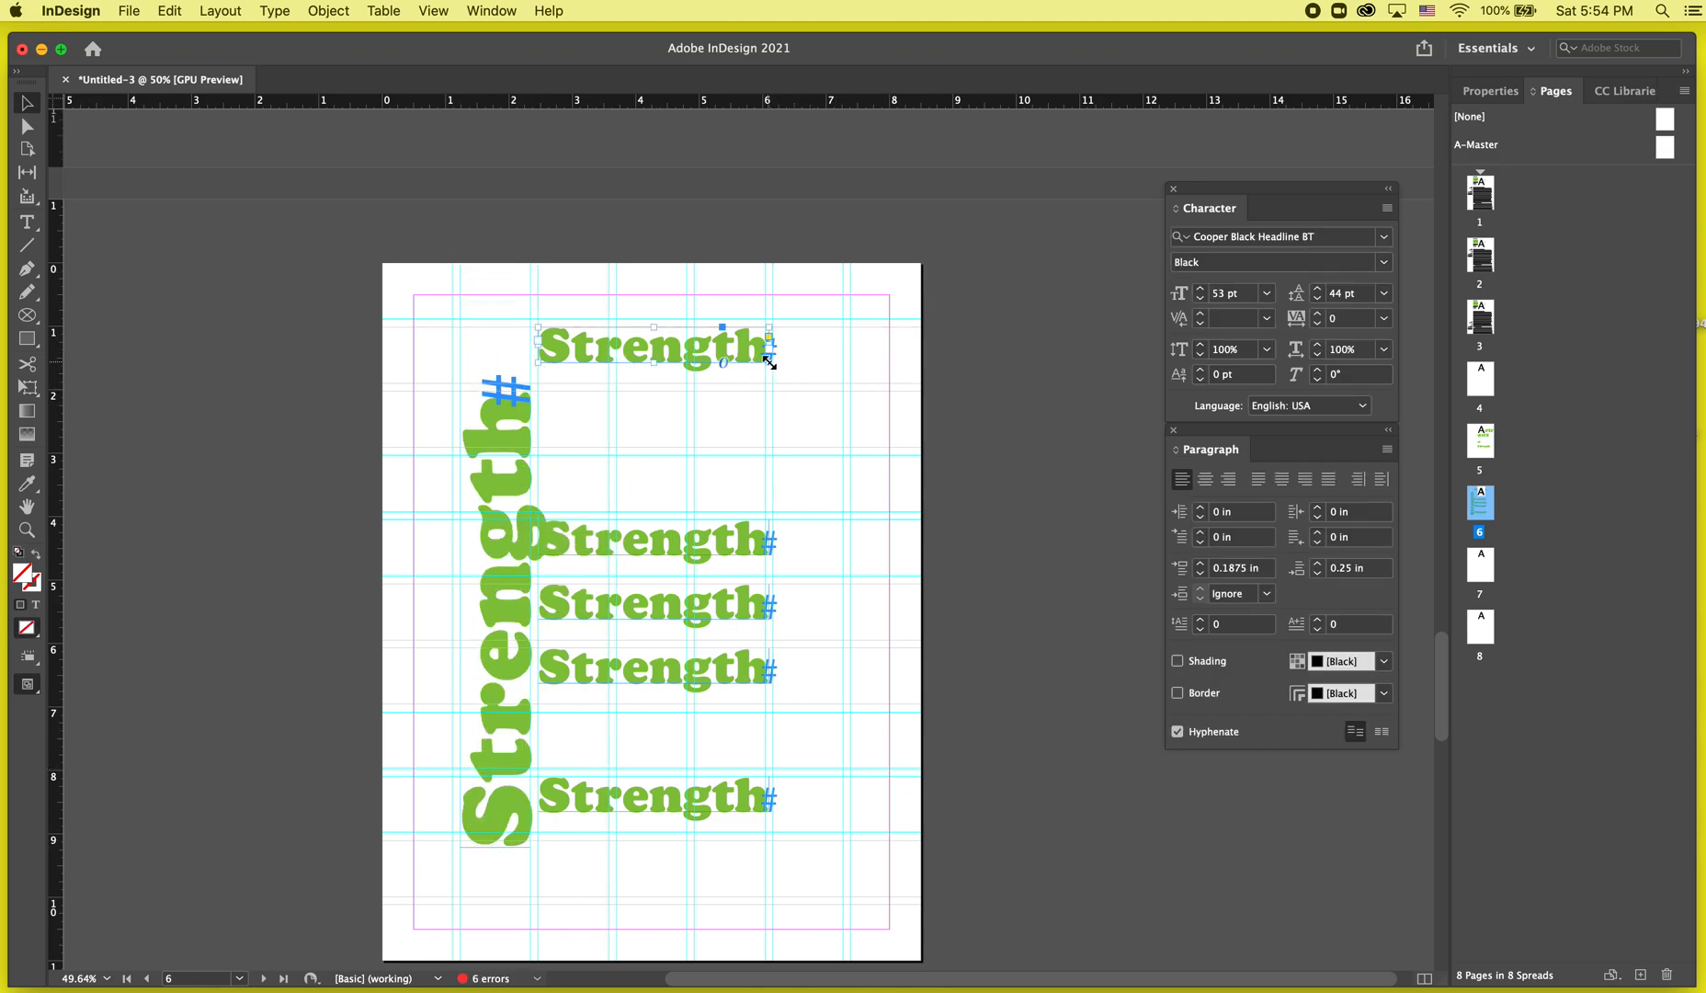
{"action": "key", "text": "w"}
{"action": "left_click", "coordinate": [621, 548]}
{"action": "left_click", "coordinate": [612, 589], "text": "shift"}
{"action": "left_click", "coordinate": [615, 666], "text": "shift"}
{"action": "key", "text": "Delete"}
{"action": "key", "text": "w"}
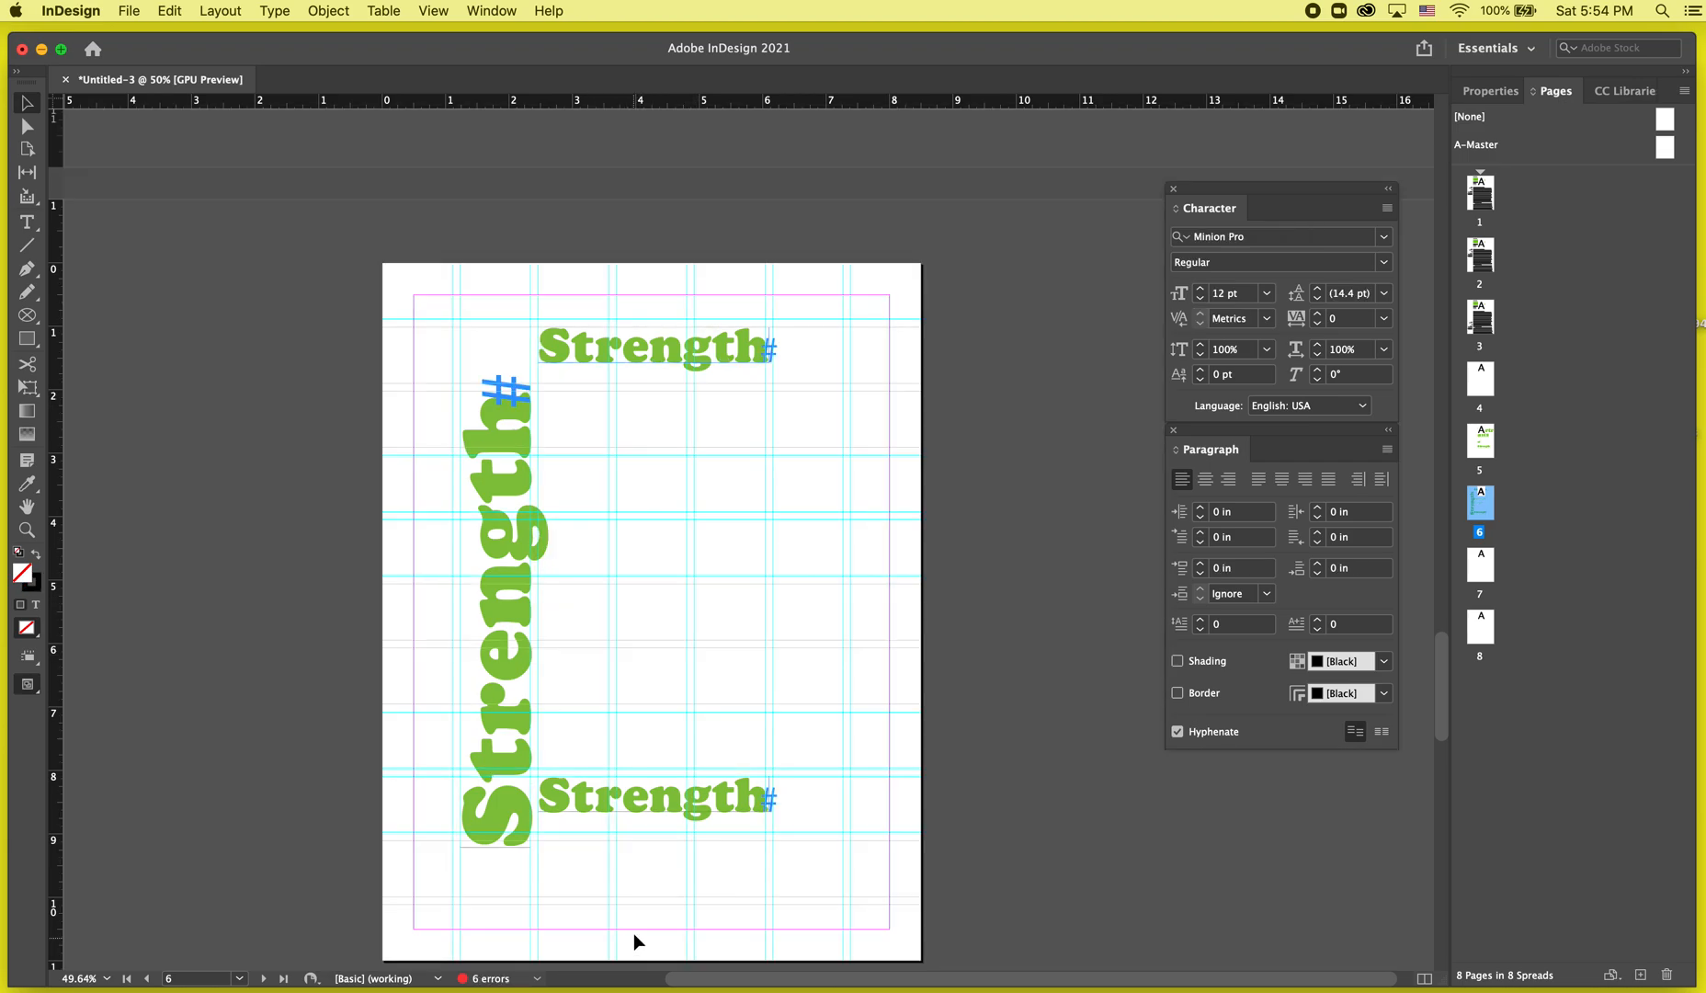
Move the bottom 'Strength' frame down to the page's lower margin.
{"action": "left_click_drag", "start_coordinate": [632, 815], "coordinate": [638, 902]}
{"action": "key", "text": "w"}
{"action": "key", "text": "w"}
Try duplicating and rotating a copy of the top 'Strength' frame, then delete the copy.
{"action": "left_click_drag", "start_coordinate": [624, 363], "coordinate": [680, 492]}
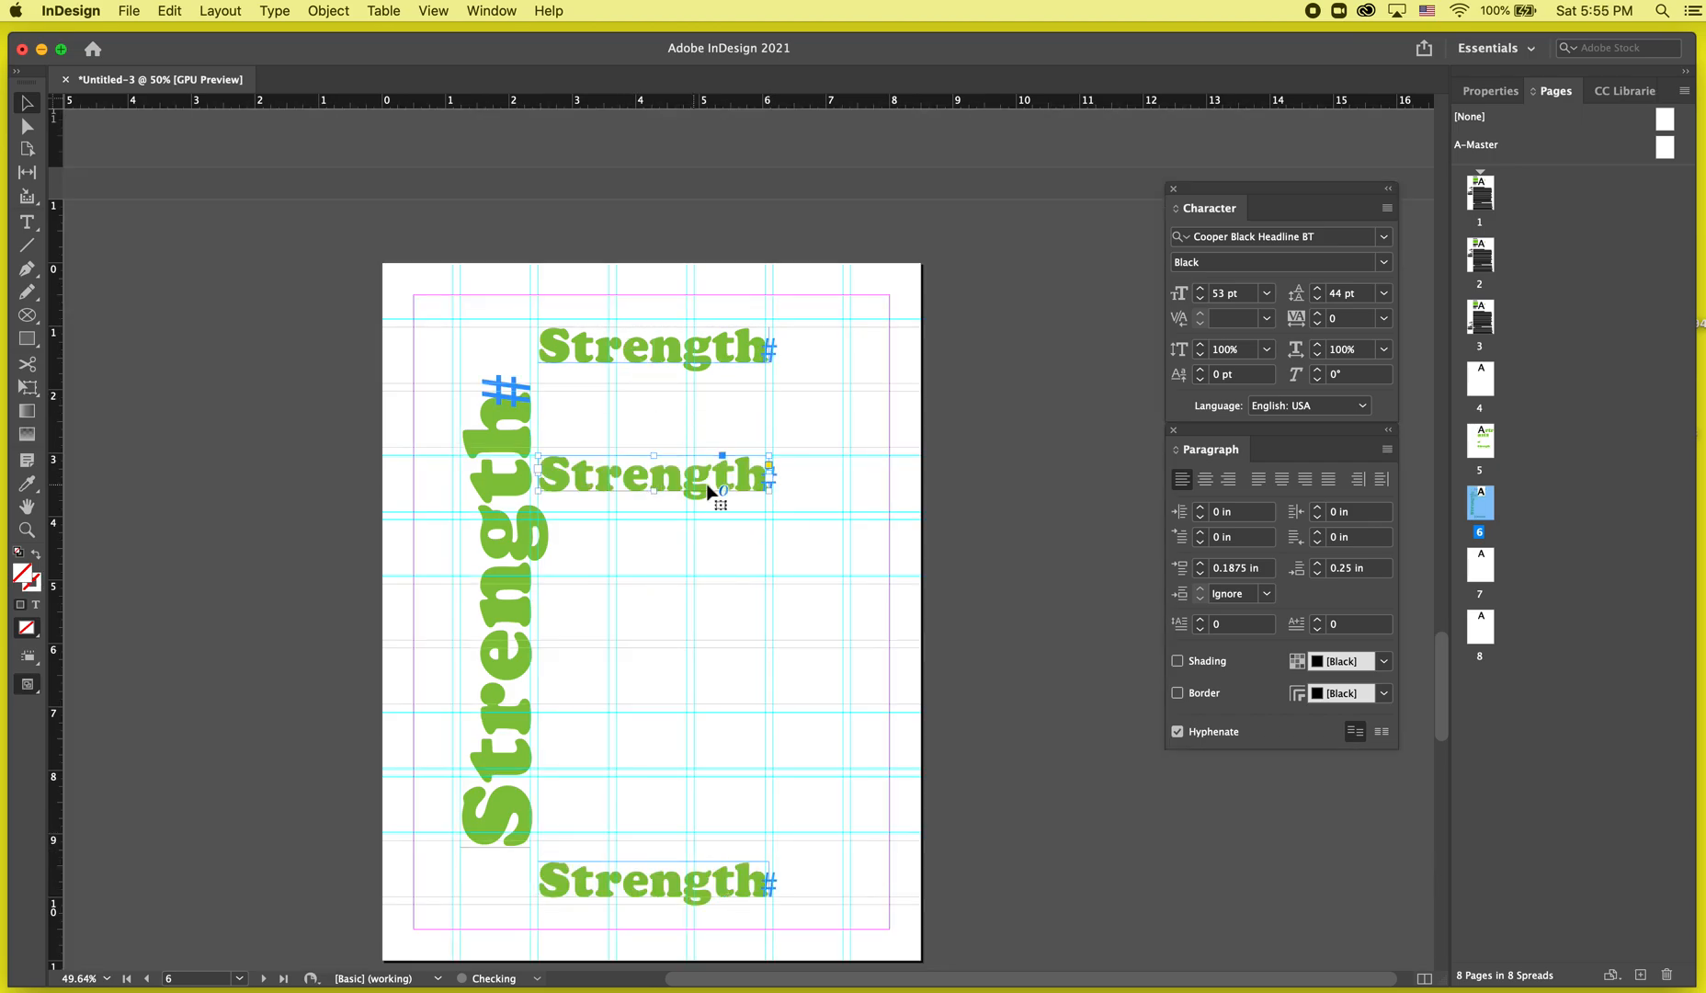
{"action": "left_click_drag", "start_coordinate": [772, 457], "coordinate": [598, 341]}
{"action": "left_click_drag", "start_coordinate": [662, 412], "coordinate": [641, 447]}
{"action": "left_click_drag", "start_coordinate": [654, 621], "coordinate": [681, 678]}
{"action": "key", "text": "super+z"}
{"action": "key", "text": "Delete"}
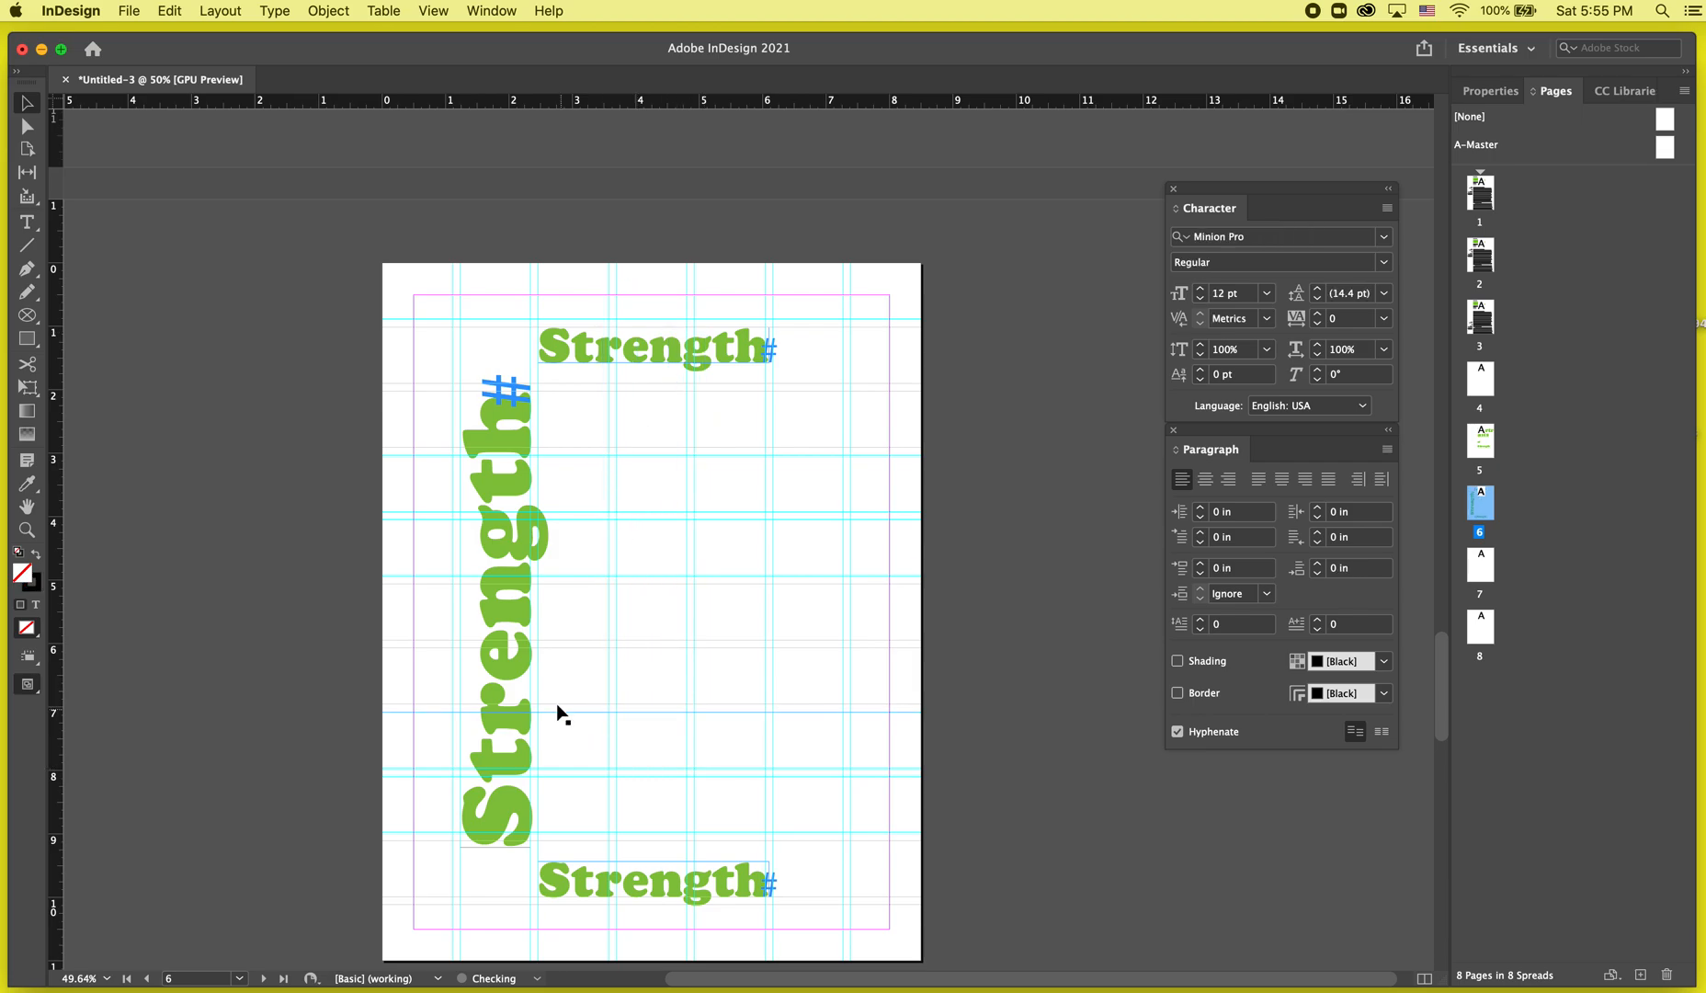
Duplicate the vertical 'Strength' frame and place the copy to its right.
{"action": "left_click", "coordinate": [496, 726]}
{"action": "left_click_drag", "start_coordinate": [495, 704], "coordinate": [651, 689]}
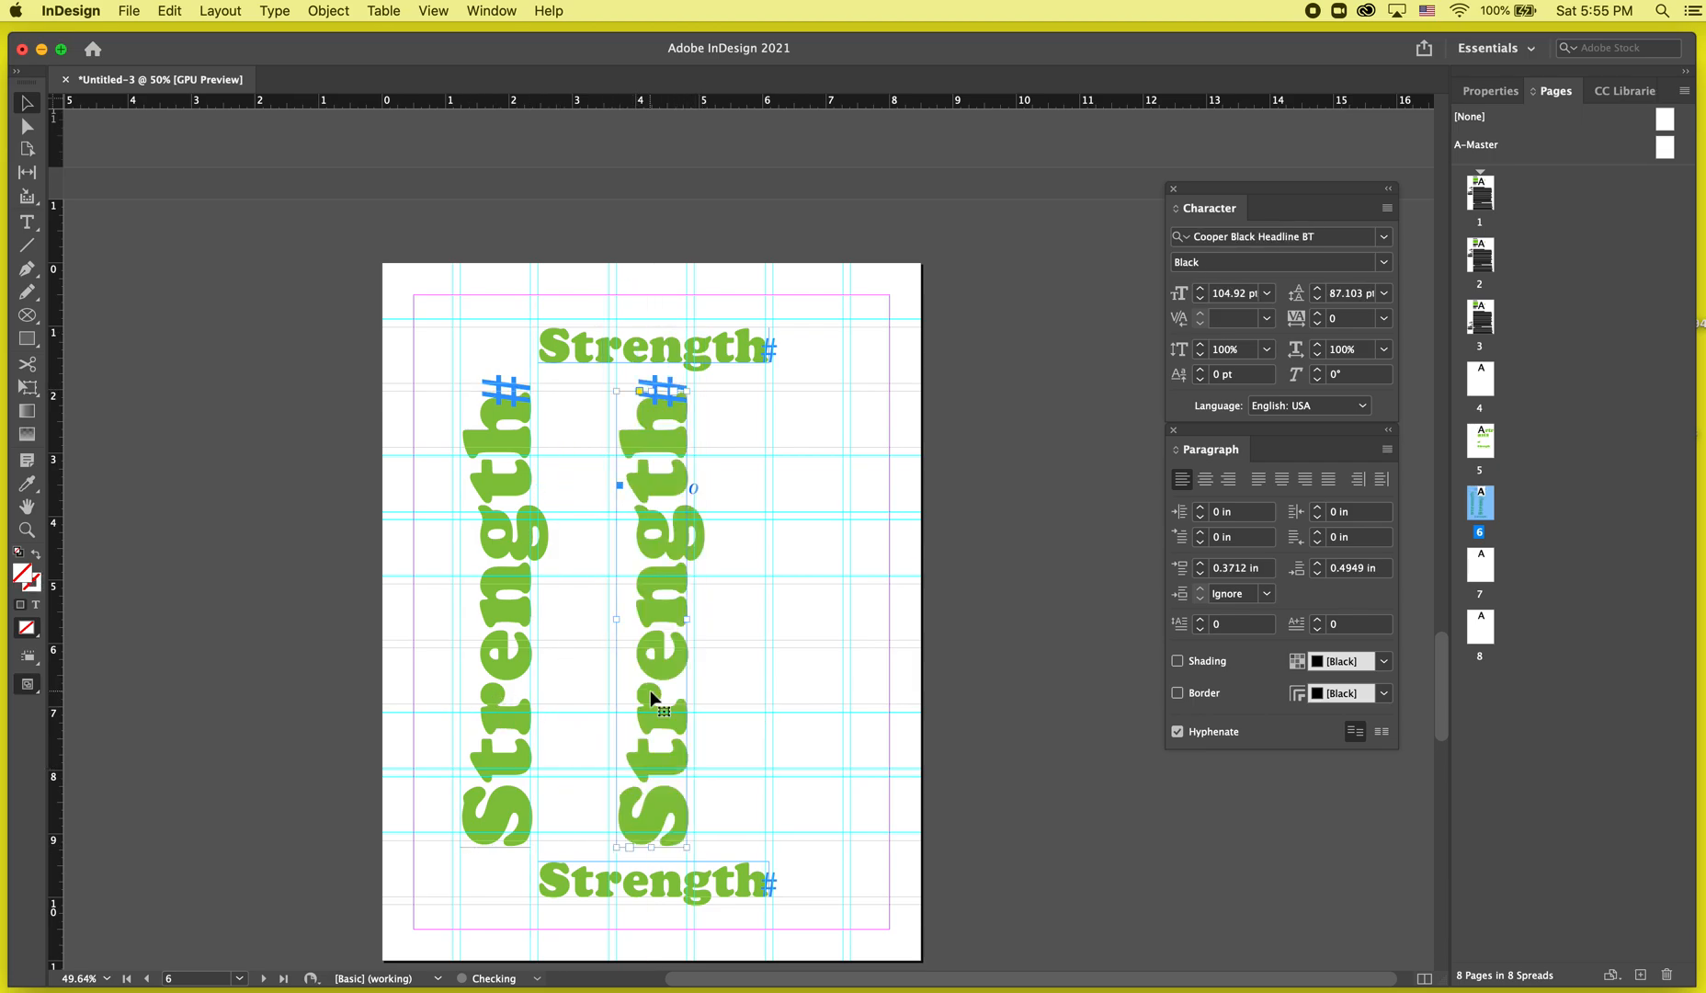
{"action": "key", "text": "w"}
Delete the bottom horizontal 'Strength' frame and shift the vertical copy slightly lower.
{"action": "left_click", "coordinate": [610, 878]}
{"action": "key", "text": "Delete"}
{"action": "key", "text": "w"}
{"action": "left_click_drag", "start_coordinate": [672, 800], "coordinate": [667, 791]}
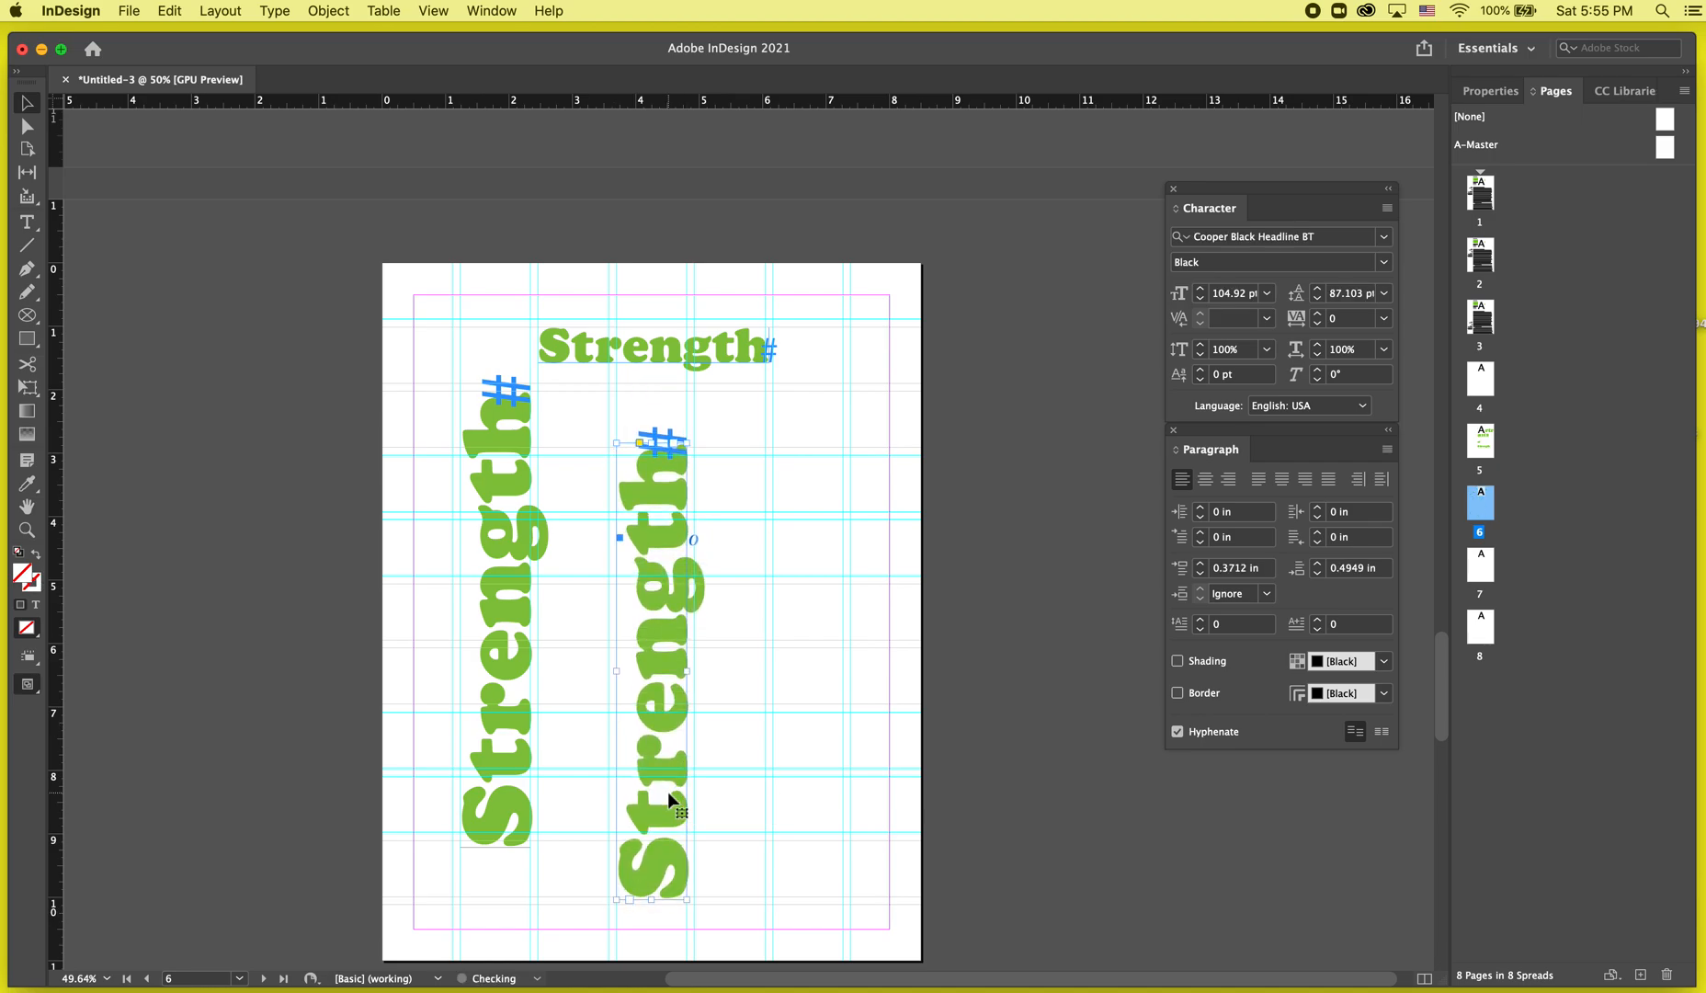
Replace the text in the left vertical frame with 'This'.
{"action": "key", "text": "w"}
{"action": "double_click", "coordinate": [528, 672]}
{"action": "key", "text": "super+a"}
{"action": "type", "text": "This"}
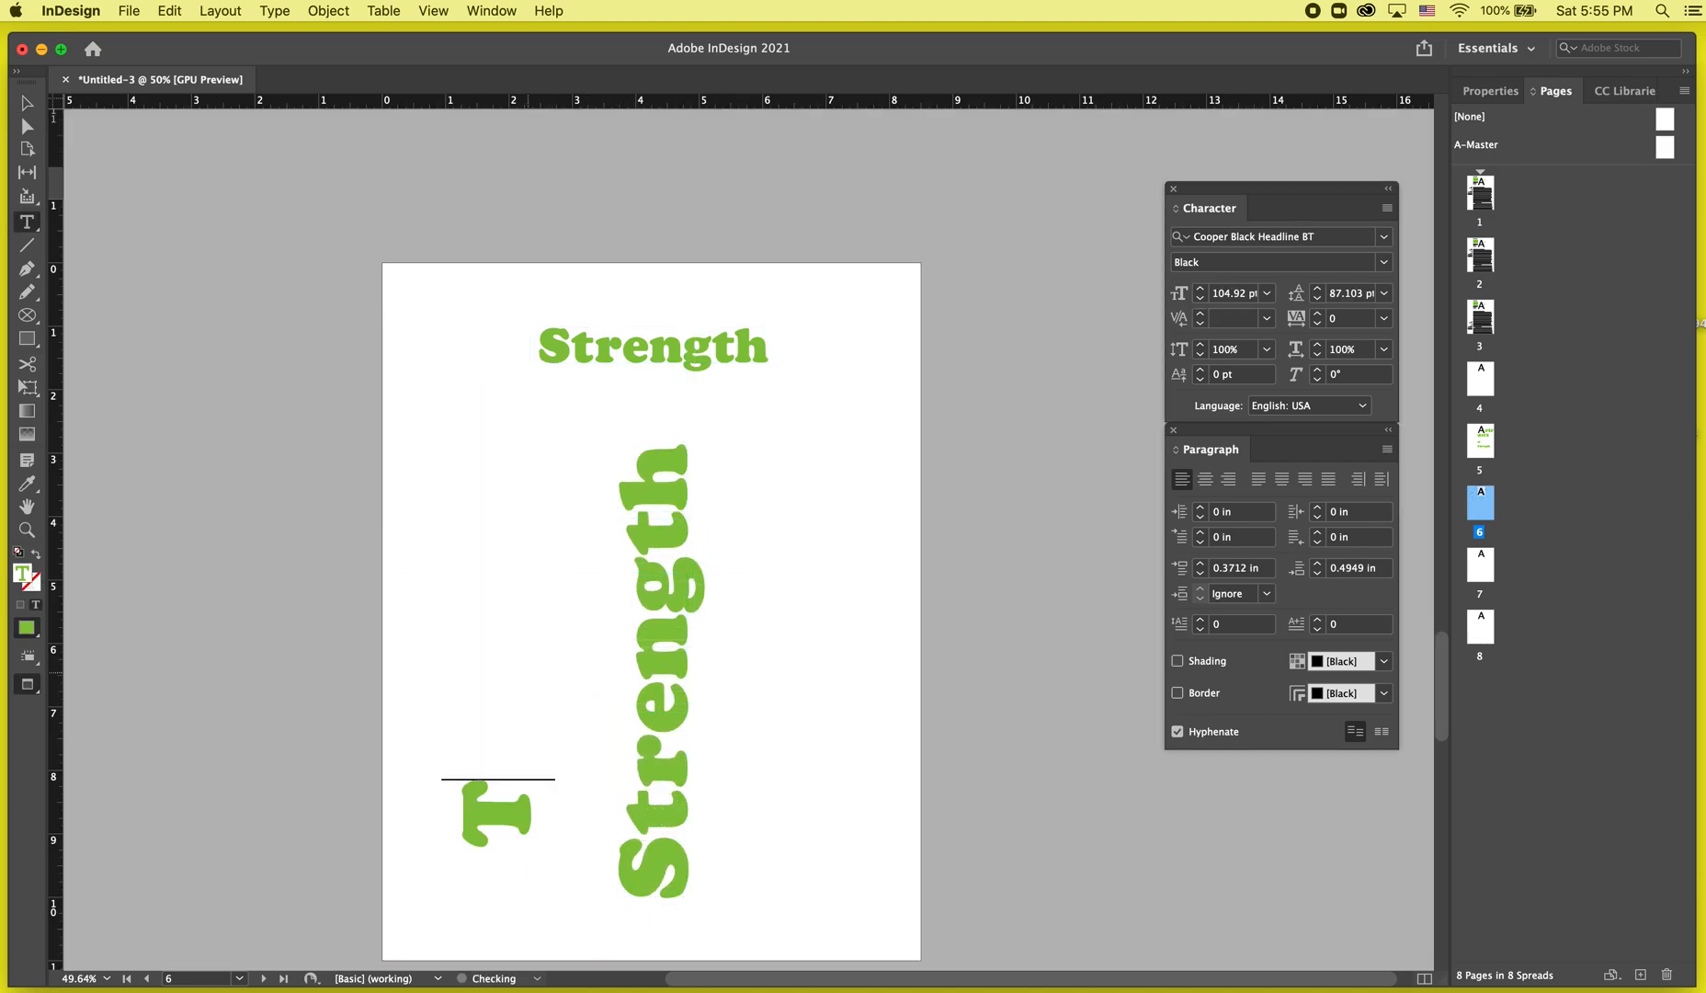
Change the top horizontal frame's text to 'Great'.
{"action": "double_click", "coordinate": [670, 359]}
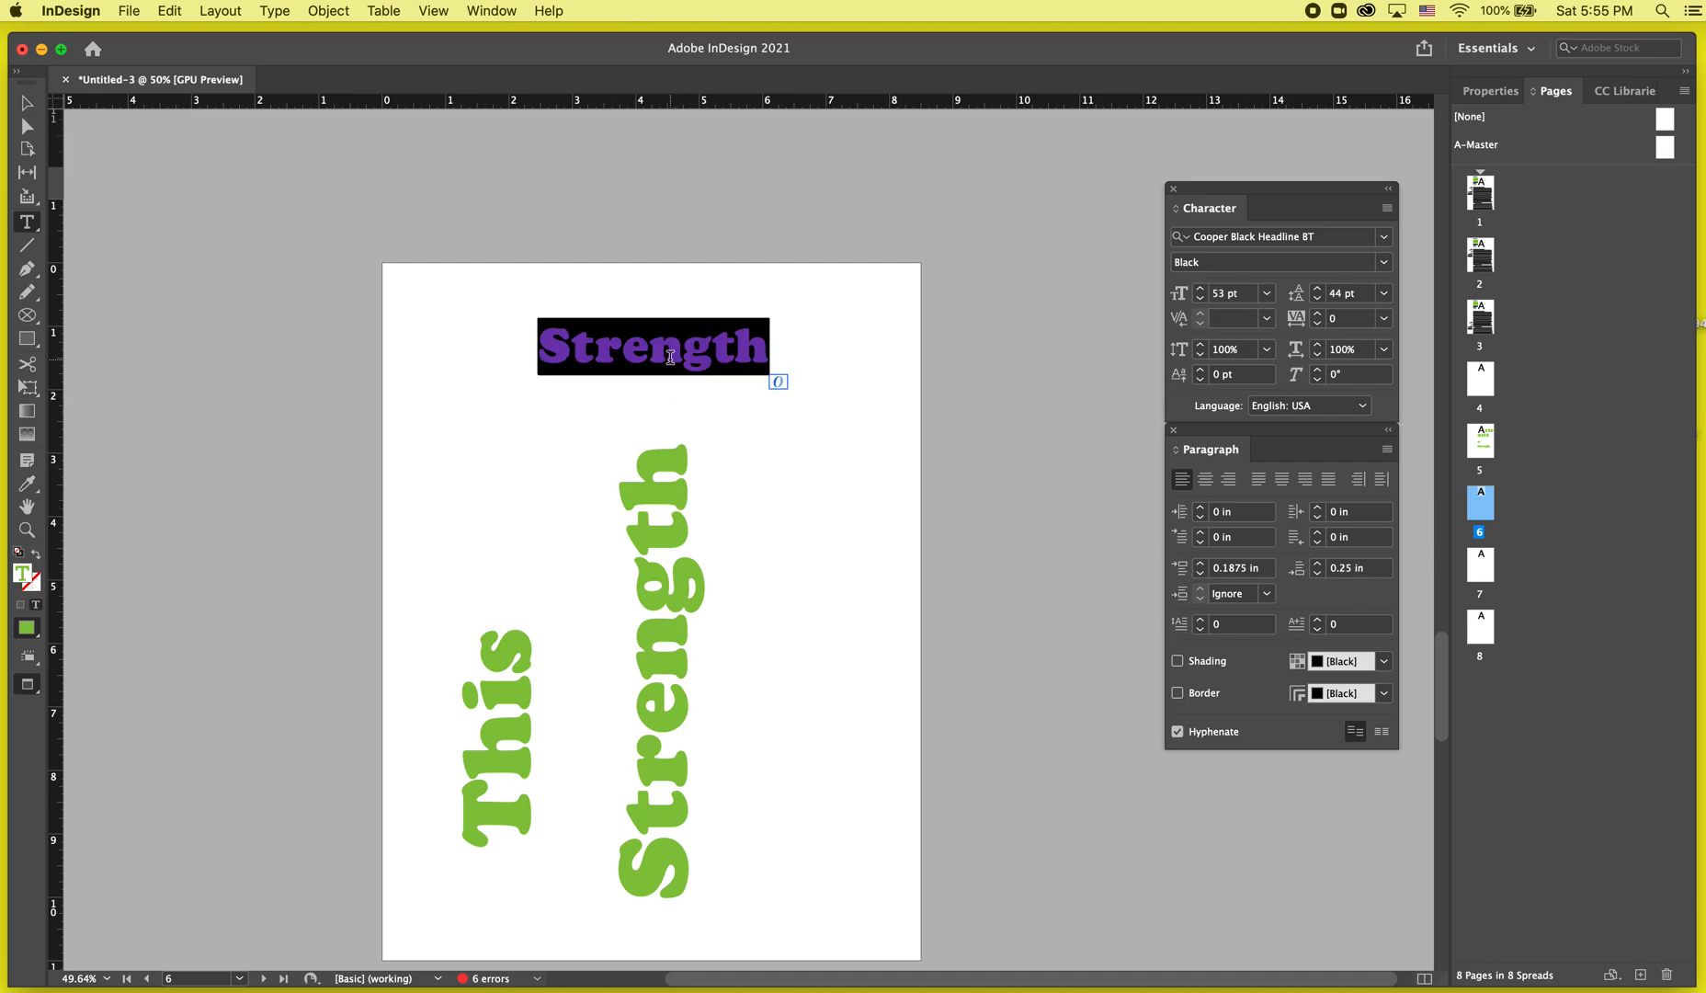
{"action": "type", "text": "Great"}
{"action": "key", "text": "Escape"}
{"action": "key", "text": "w"}
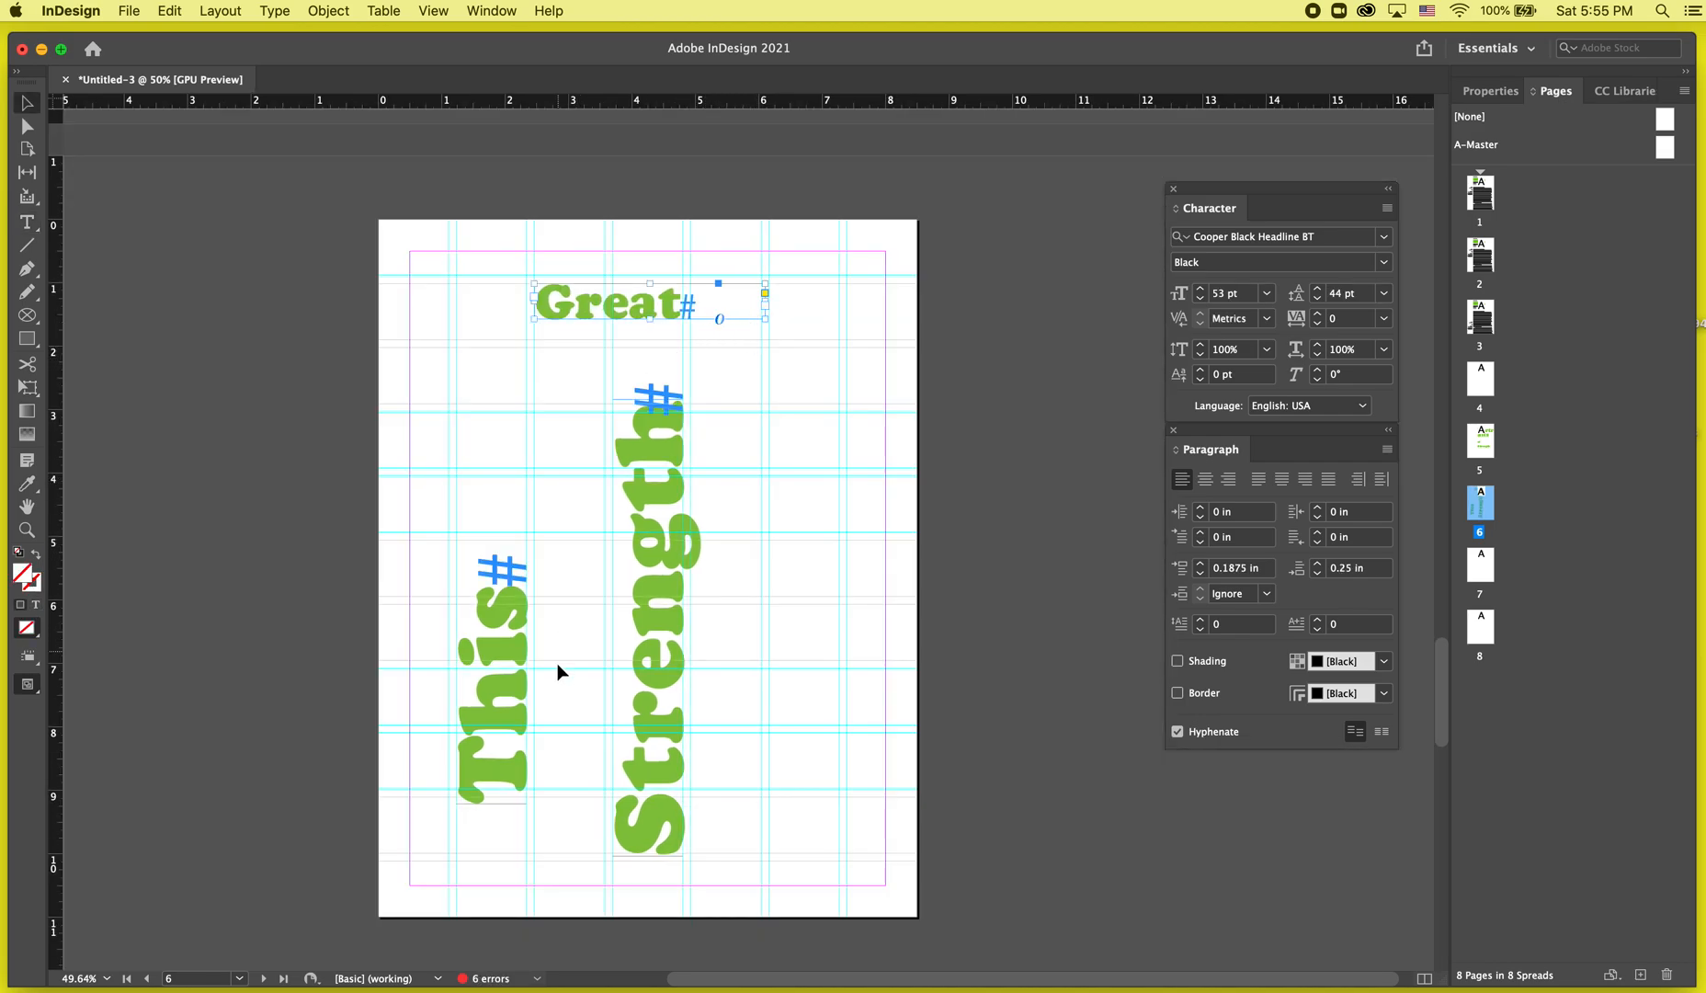
Duplicate the 'This' frame between 'This' and 'Strength' and change the copy's text to 'Great'.
{"action": "key", "text": "w"}
{"action": "key", "text": "w"}
{"action": "left_click", "coordinate": [508, 749]}
{"action": "left_click_drag", "start_coordinate": [506, 710], "coordinate": [577, 604]}
{"action": "double_click", "coordinate": [576, 604]}
{"action": "type", "text": "Great"}
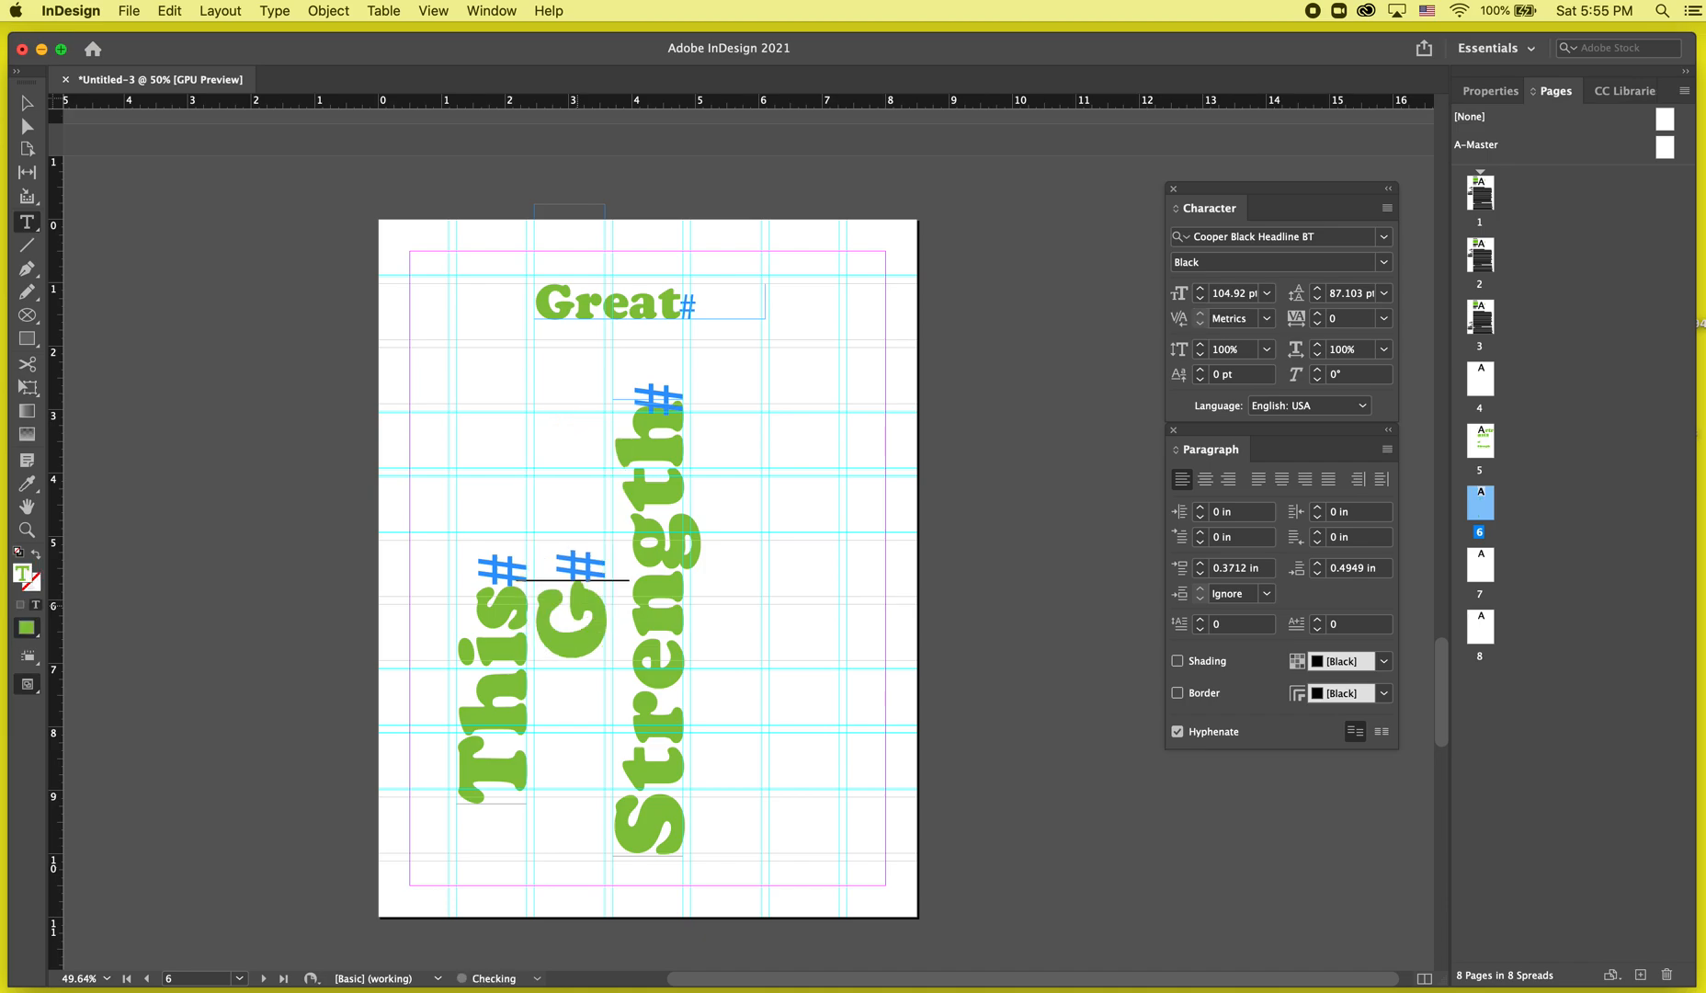
{"action": "key", "text": "Escape"}
Delete the horizontal 'Great' frame at the top of the page.
{"action": "key", "text": "w"}
{"action": "left_click", "coordinate": [667, 312]}
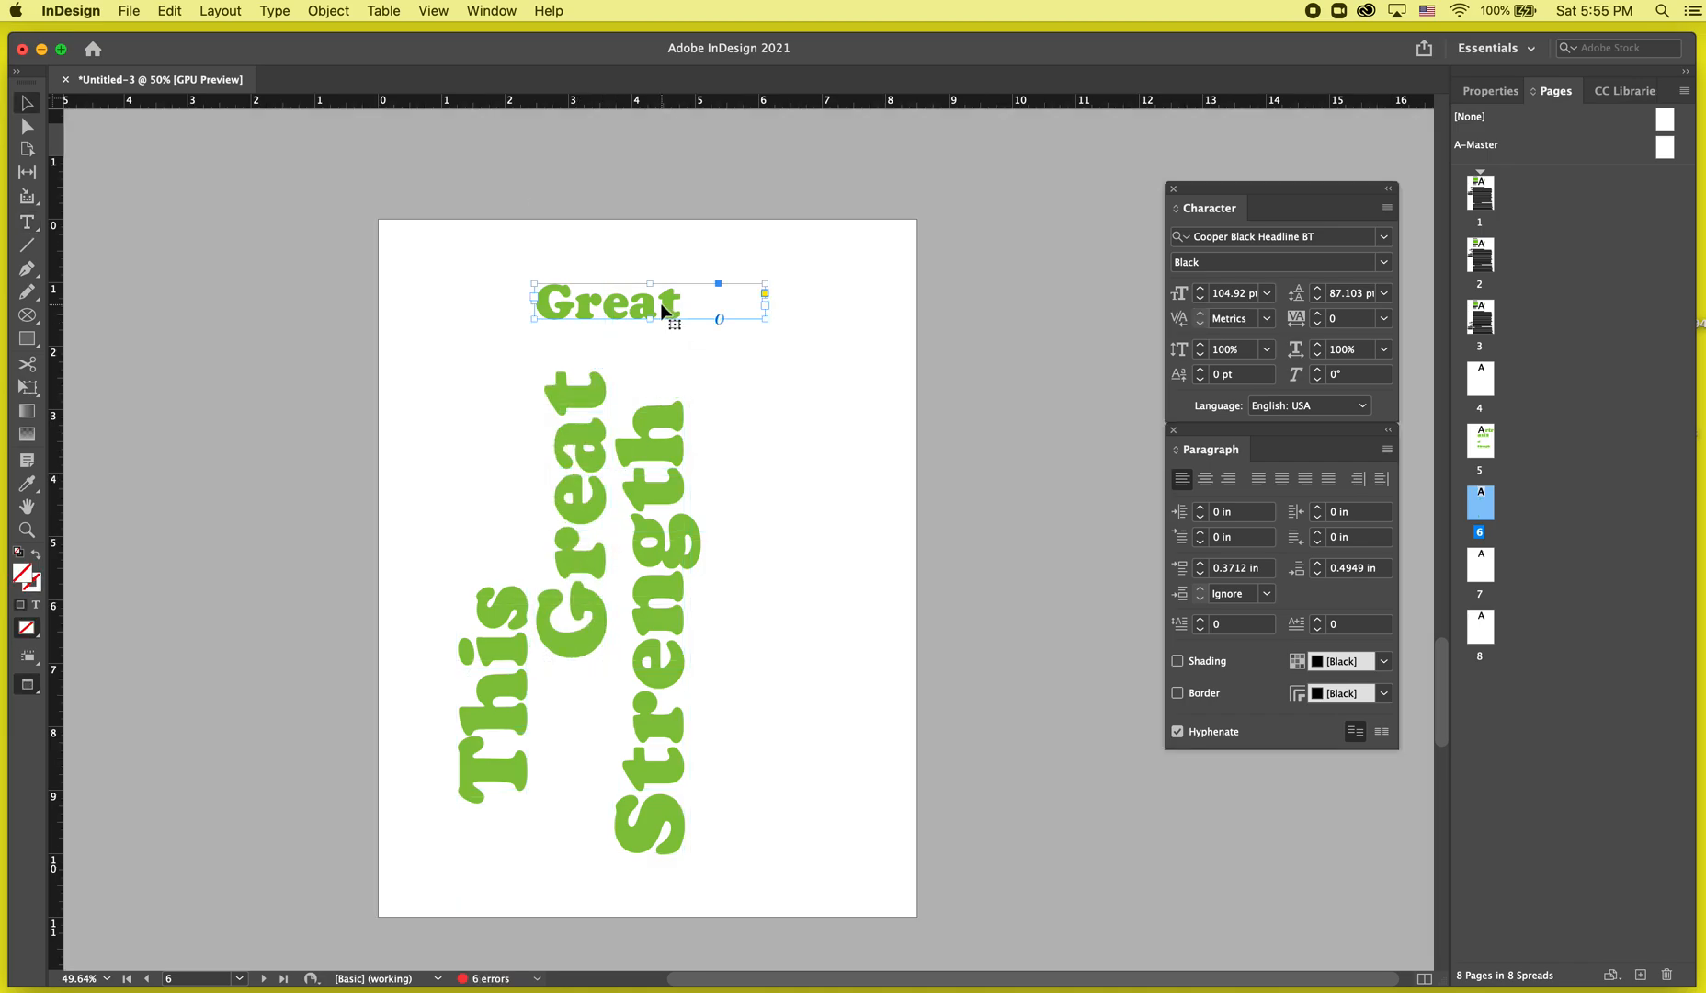
{"action": "key", "text": "w"}
{"action": "left_click_drag", "start_coordinate": [635, 324], "coordinate": [789, 313]}
{"action": "key", "text": "w"}
{"action": "key", "text": "Delete"}
{"action": "key", "text": "w"}
{"action": "key", "text": "w"}
{"action": "left_click", "coordinate": [910, 500]}
{"action": "scroll", "coordinate": [853, 487], "scroll_direction": "down", "scroll_amount": 3}
Try moving the 'This' frame further left, then undo it.
{"action": "key", "text": "w"}
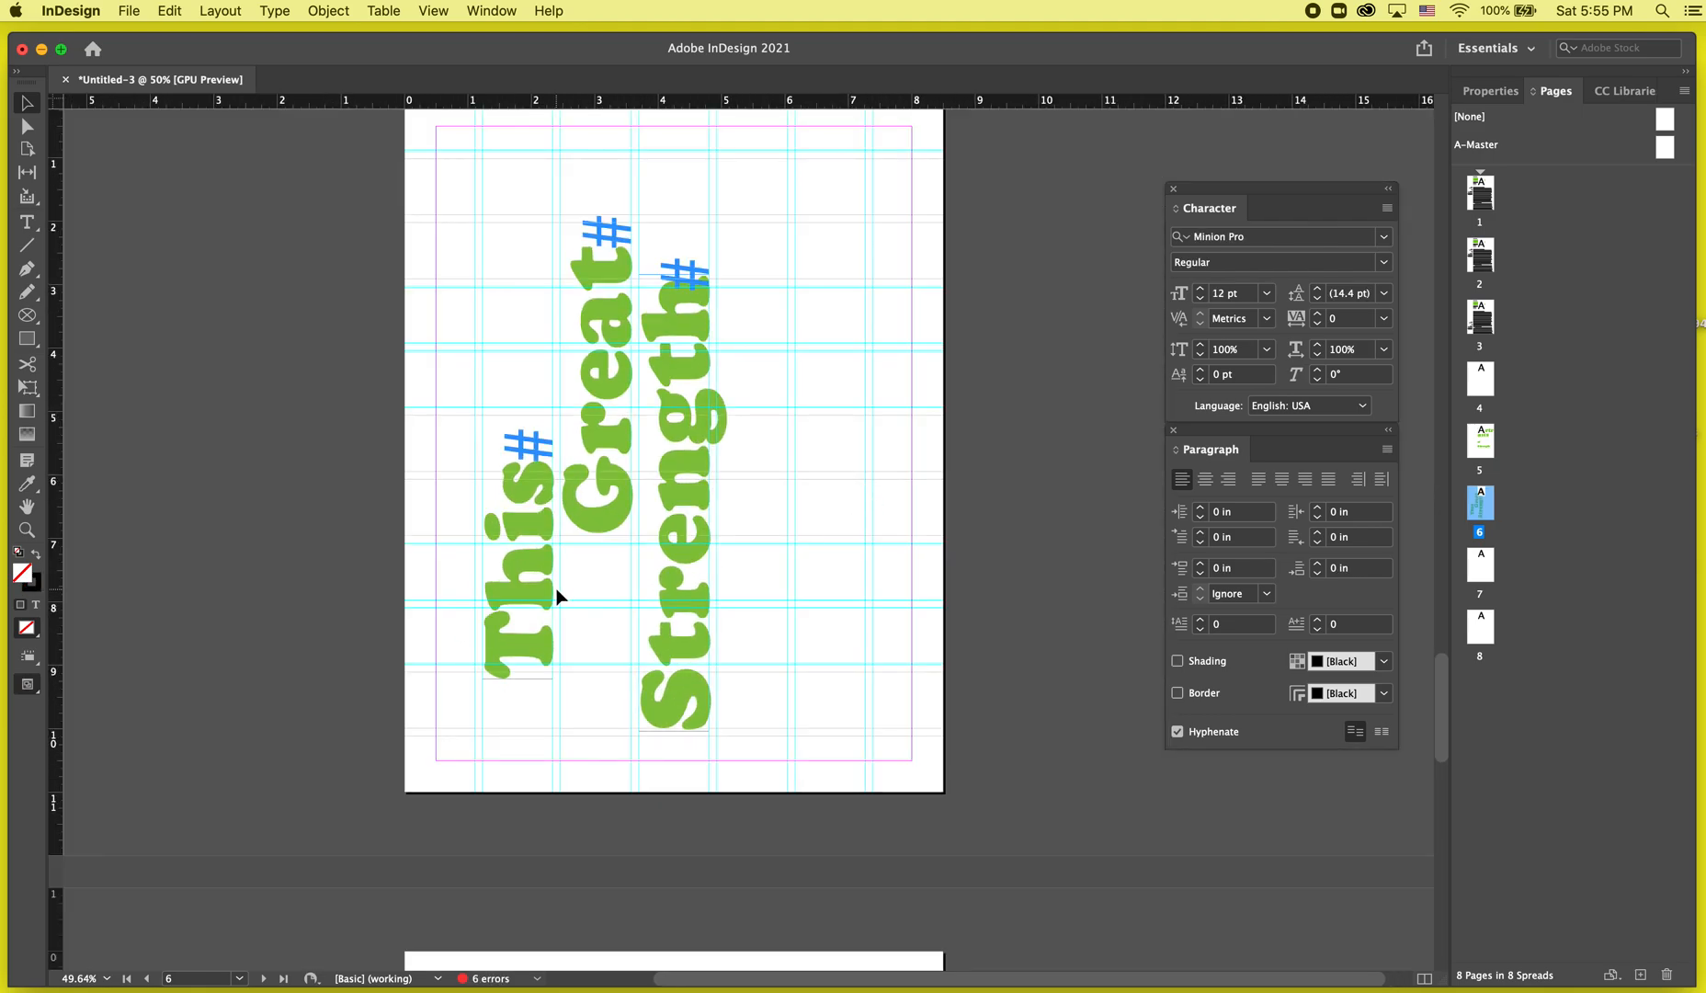
{"action": "left_click_drag", "start_coordinate": [506, 640], "coordinate": [449, 638]}
{"action": "key", "text": "w"}
{"action": "left_click", "coordinate": [397, 773]}
{"action": "key", "text": "super+z"}
{"action": "key", "text": "w"}
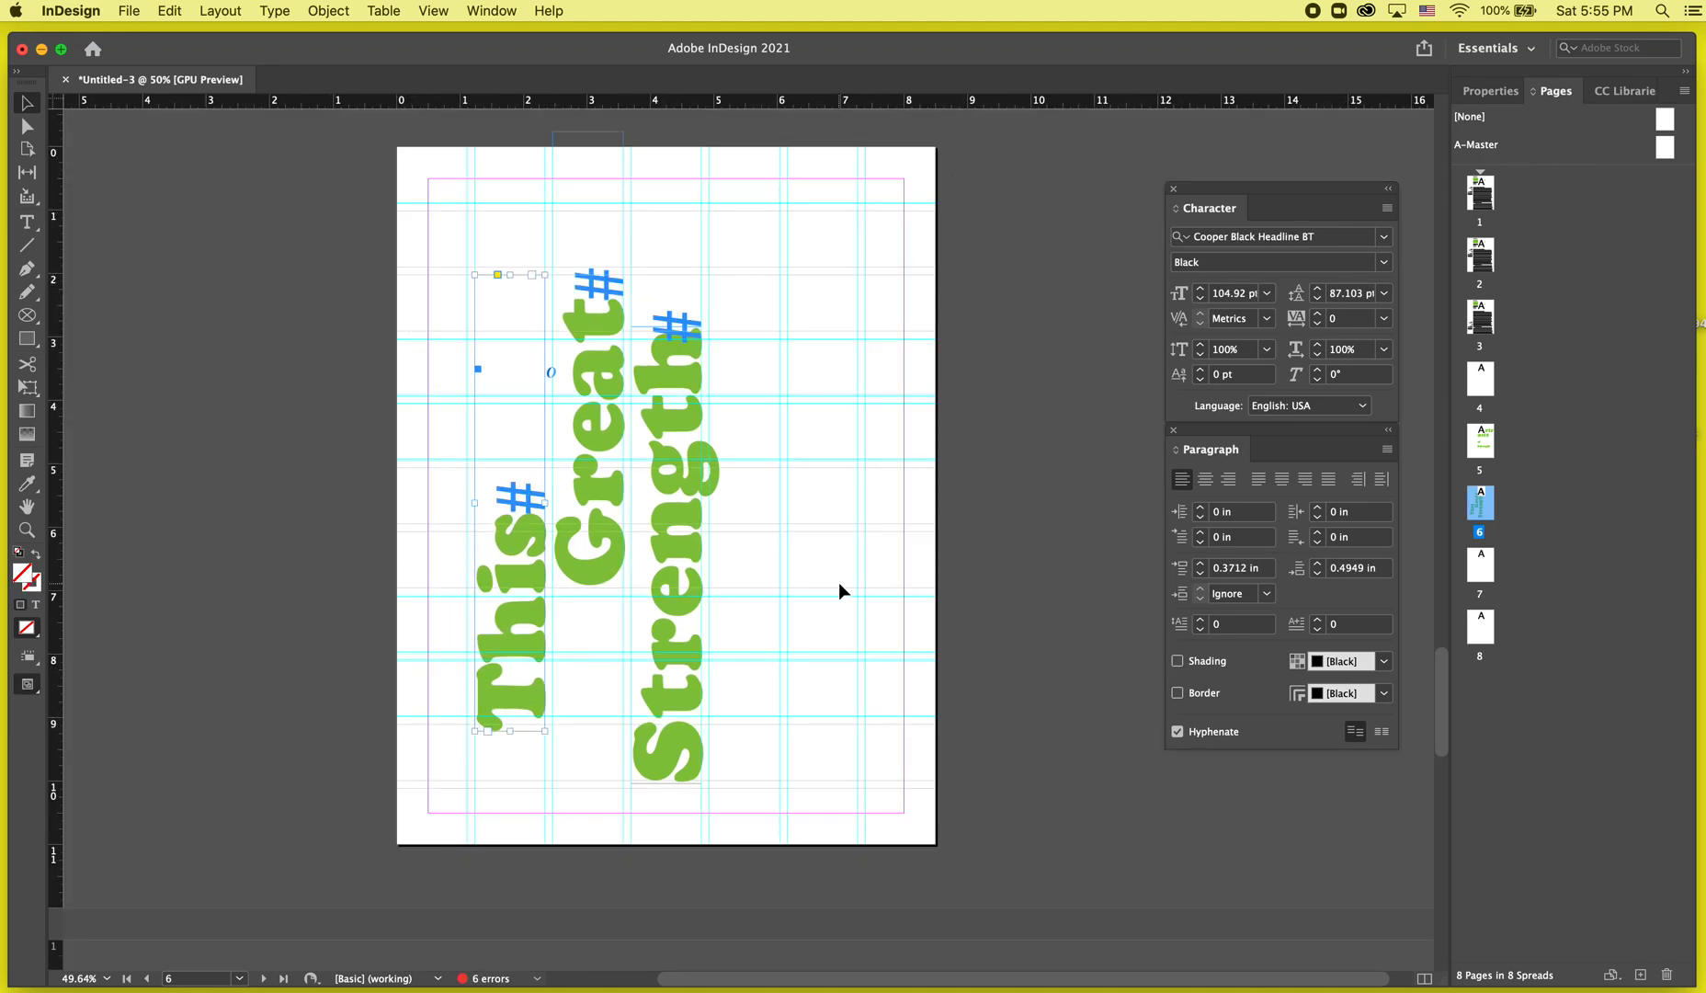
Select the 'This', 'Great' and 'Strength' frames and paste them onto page 4.
{"action": "scroll", "coordinate": [921, 190], "scroll_direction": "up", "scroll_amount": 5}
{"action": "scroll", "coordinate": [921, 190], "scroll_direction": "down", "scroll_amount": 3}
{"action": "left_click", "coordinate": [643, 517]}
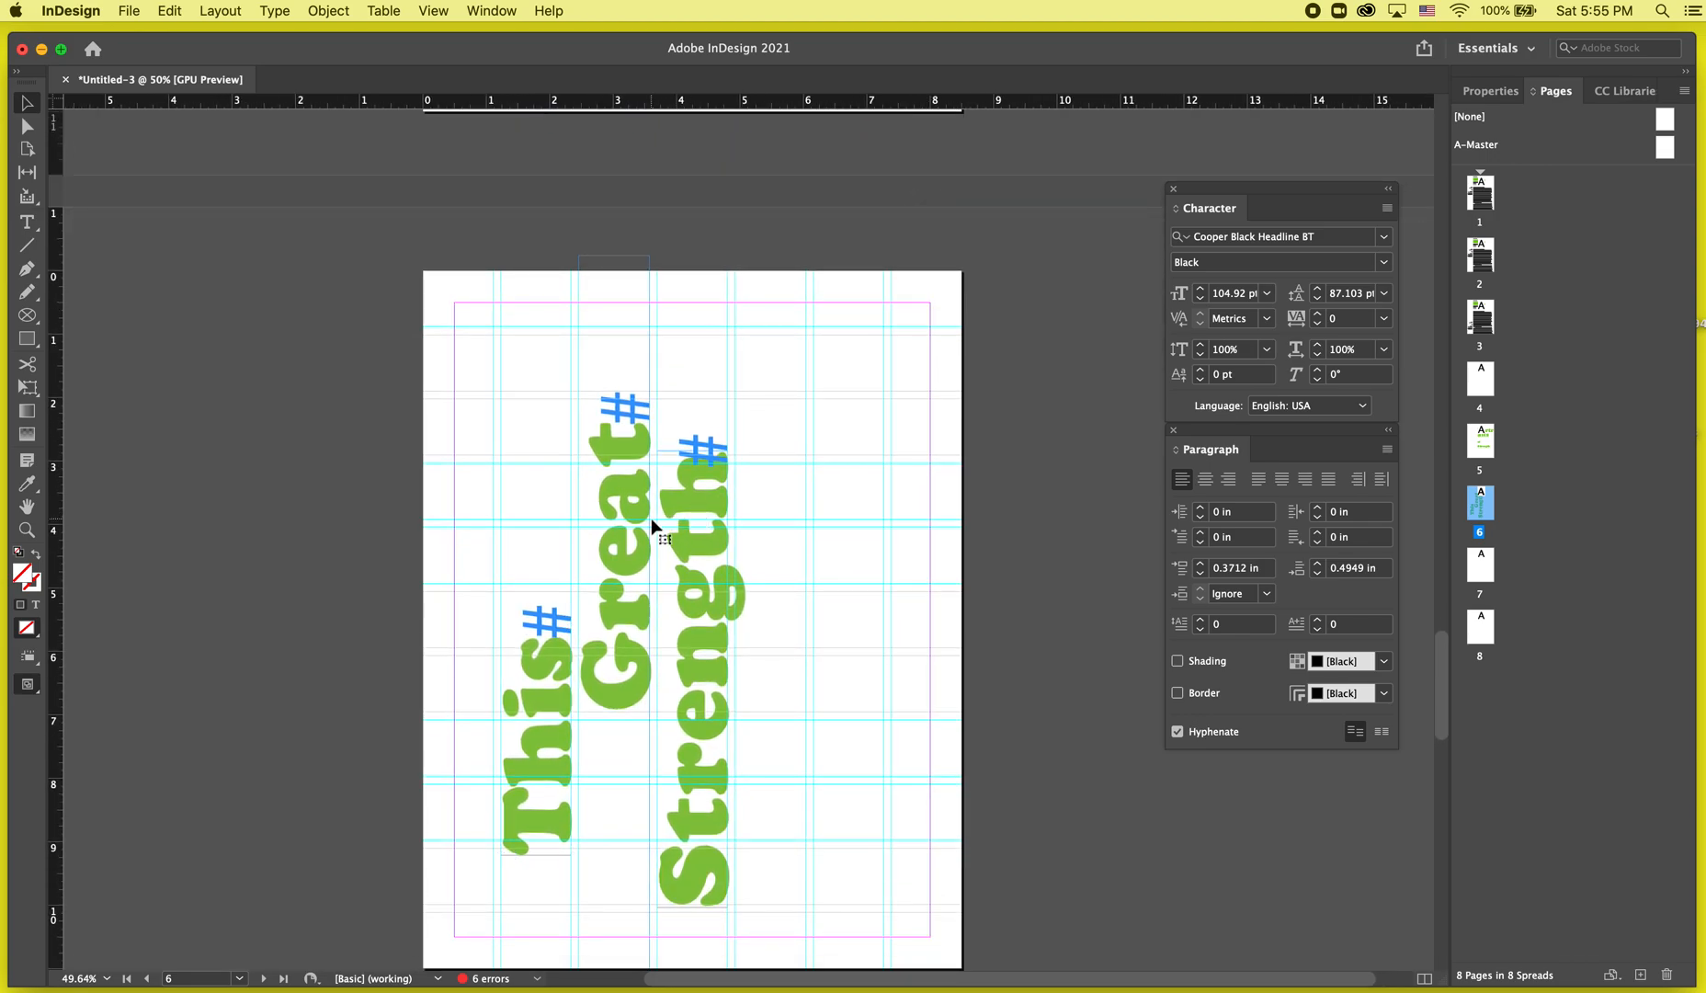
{"action": "left_click", "coordinate": [693, 488], "text": "shift"}
{"action": "left_click", "coordinate": [526, 688], "text": "shift"}
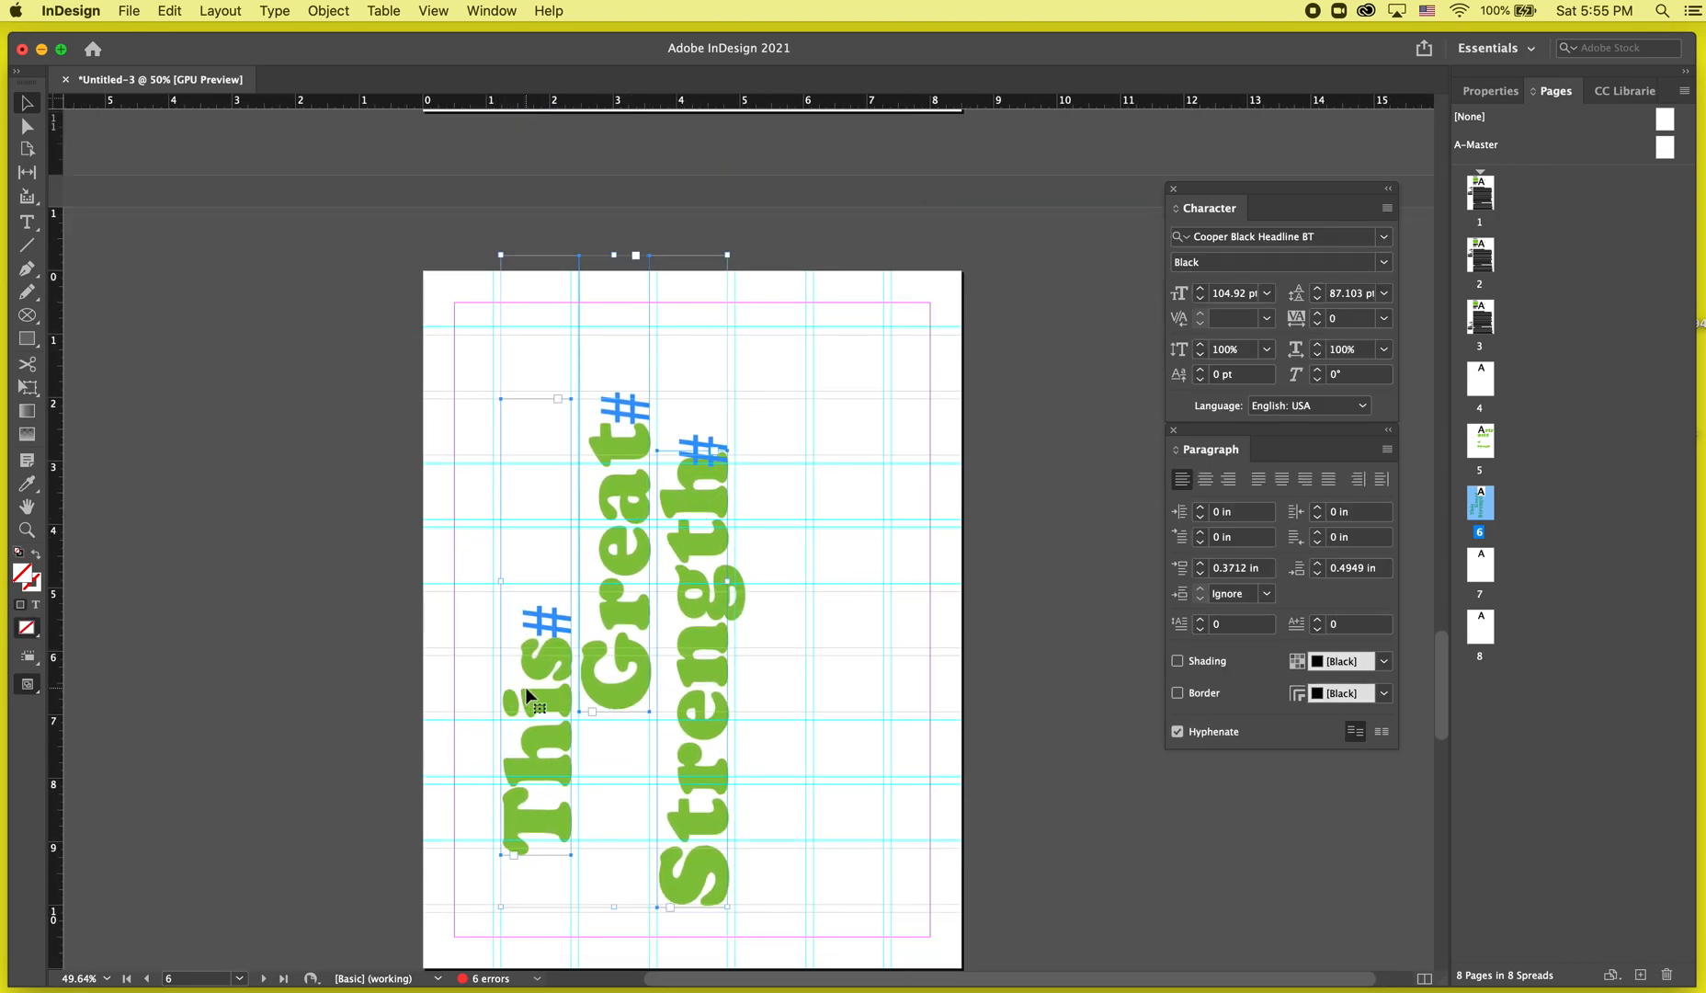
{"action": "scroll", "coordinate": [526, 687], "scroll_direction": "up", "scroll_amount": 20}
{"action": "scroll", "coordinate": [686, 556], "scroll_direction": "up", "scroll_amount": 10}
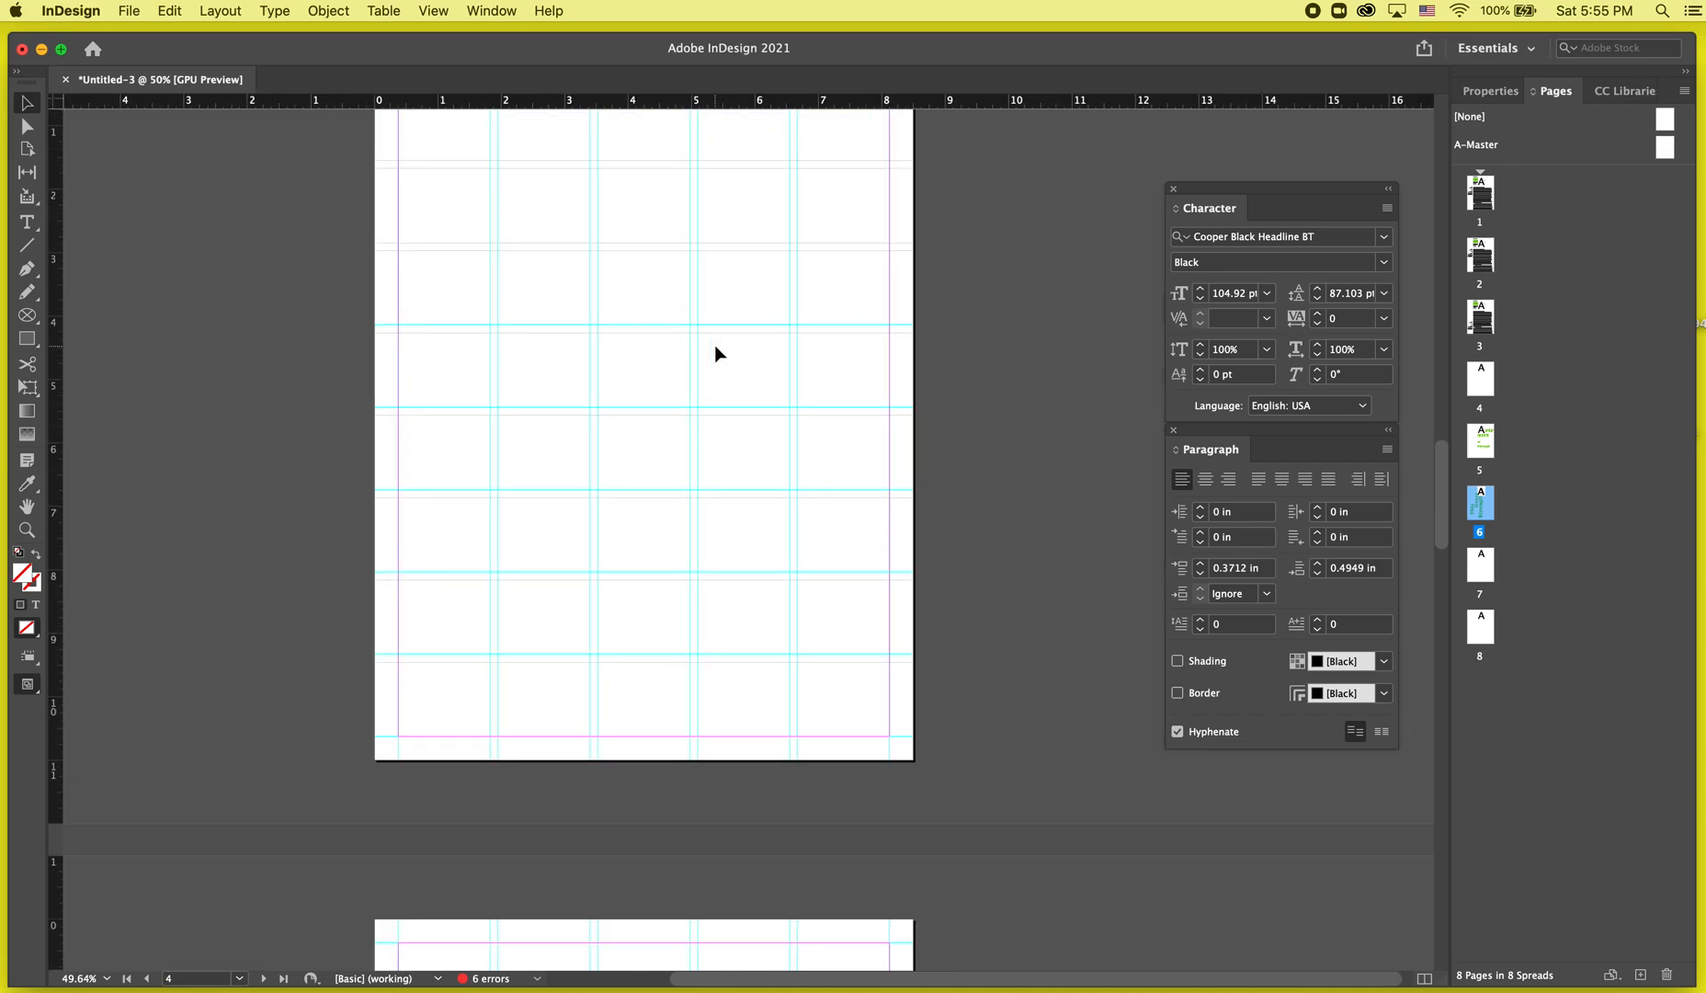
{"action": "left_click", "coordinate": [714, 346]}
{"action": "key", "text": "super+v"}
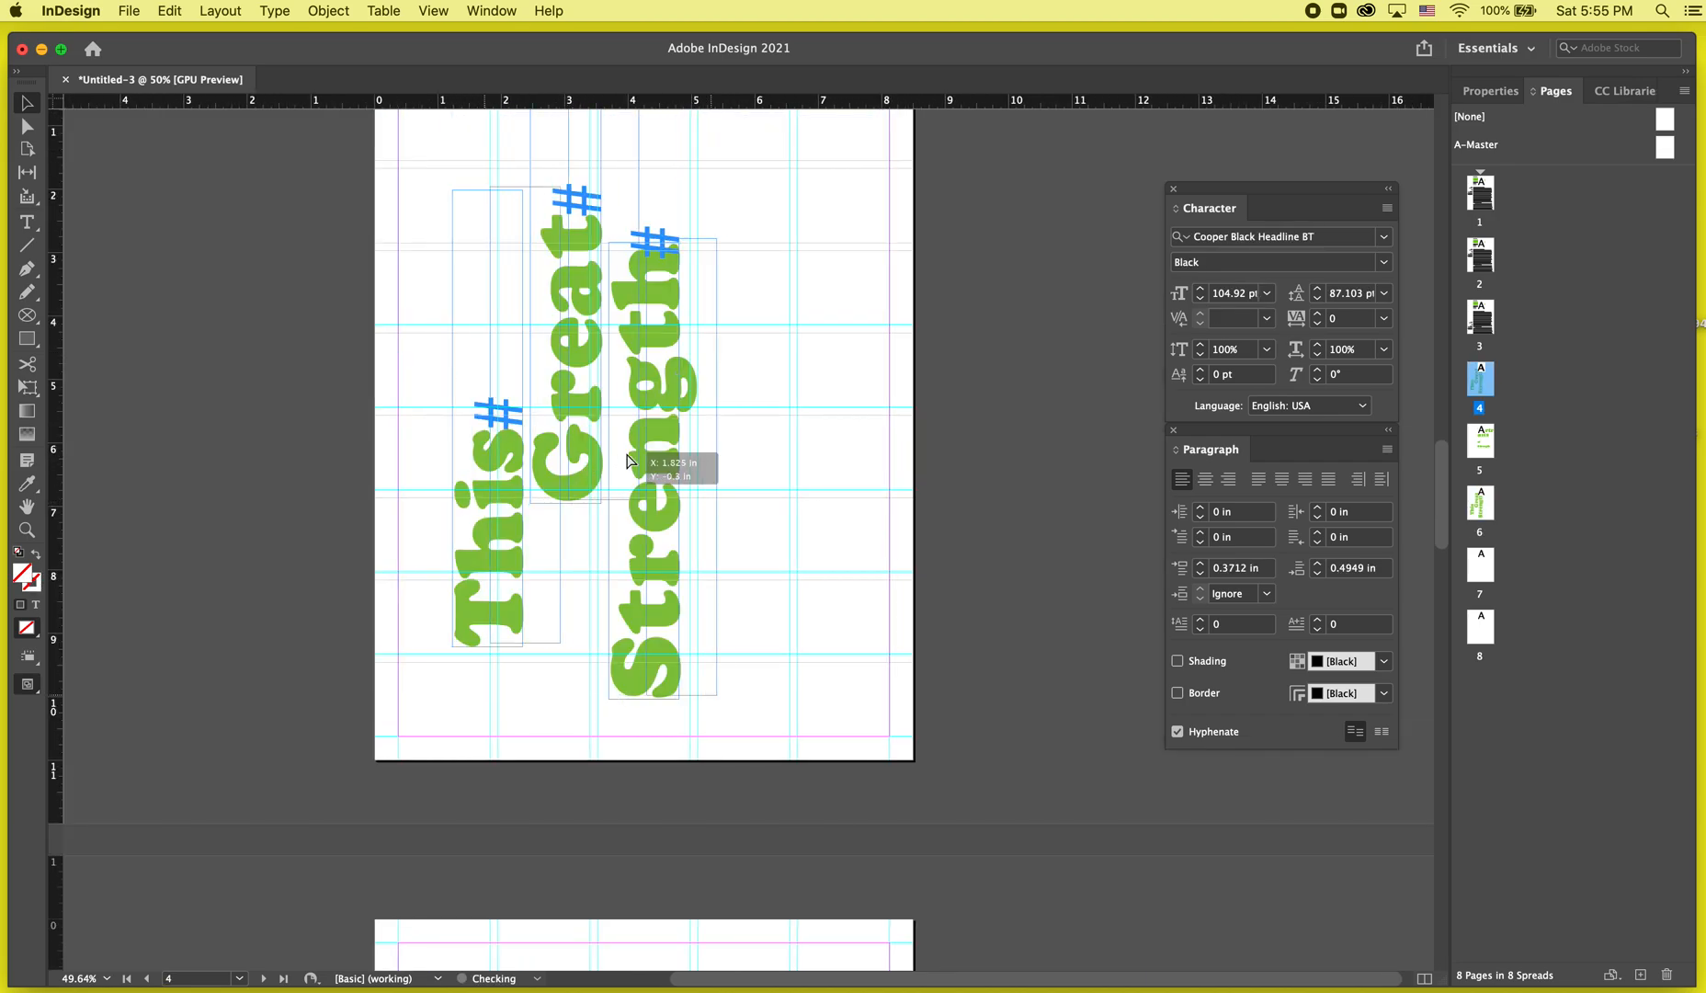
{"action": "key", "text": "w"}
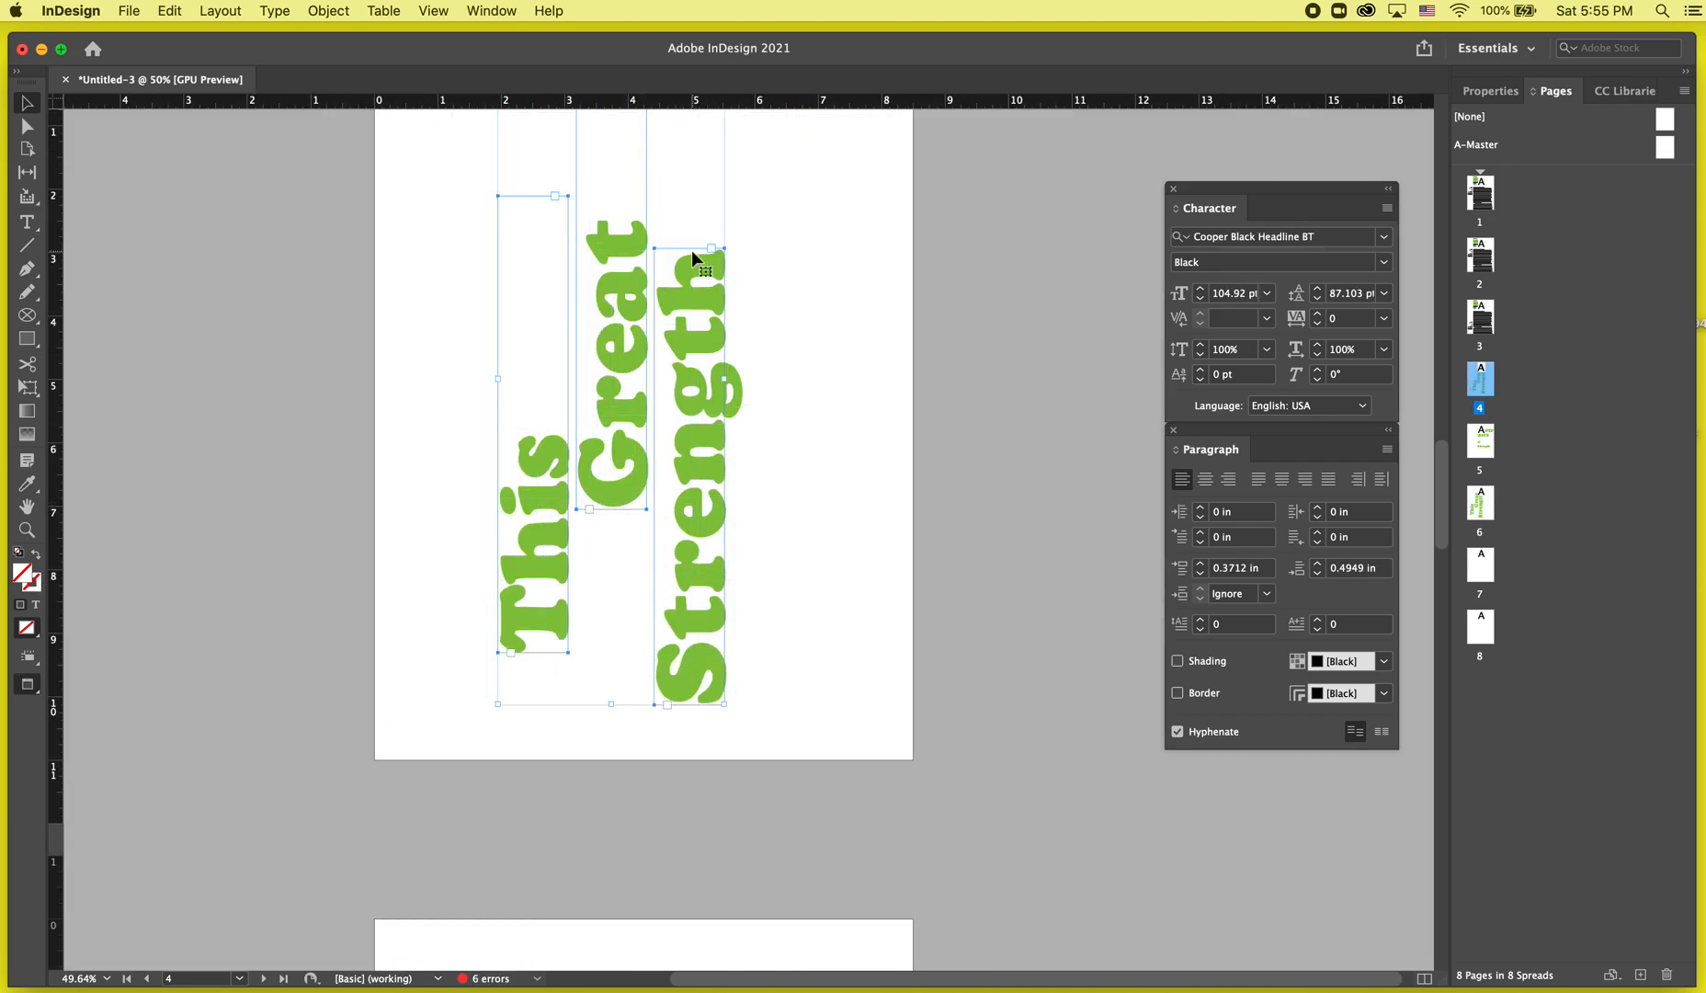
Browse down through pages 4 to 7 and return to page 6.
{"action": "scroll", "coordinate": [726, 529], "scroll_direction": "down", "scroll_amount": 14}
{"action": "scroll", "coordinate": [724, 530], "scroll_direction": "down", "scroll_amount": 20}
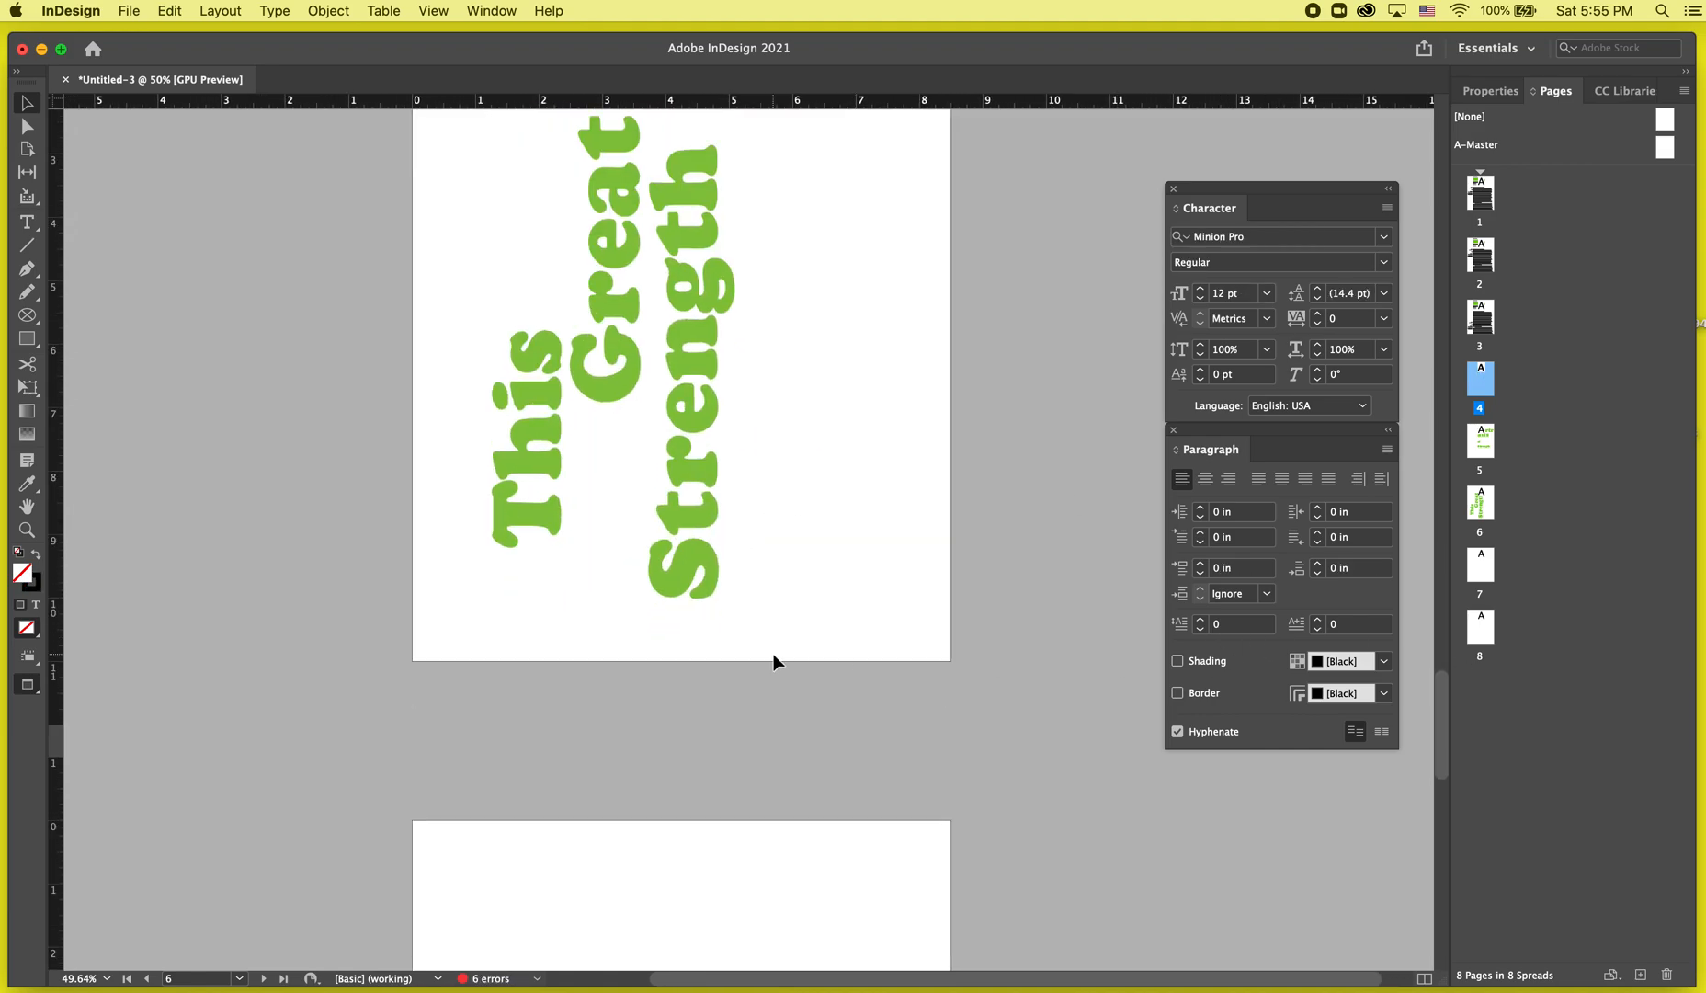
{"action": "scroll", "coordinate": [773, 654], "scroll_direction": "down", "scroll_amount": 10}
{"action": "scroll", "coordinate": [773, 655], "scroll_direction": "down", "scroll_amount": 6}
{"action": "key", "text": "w"}
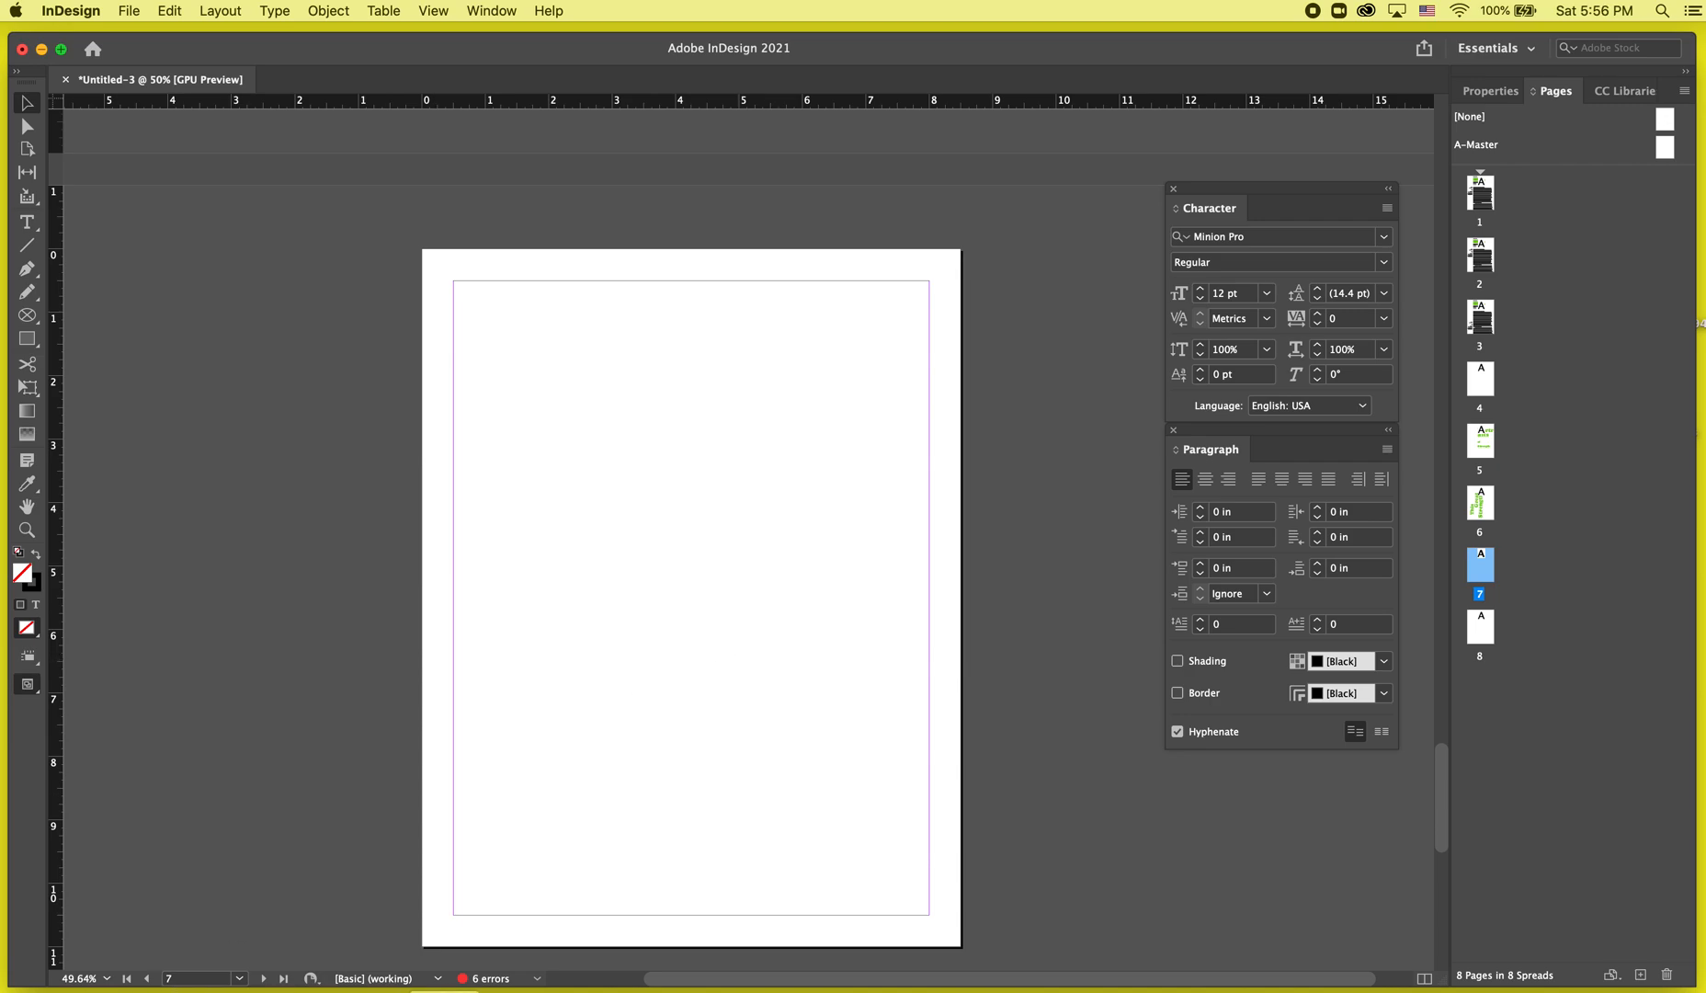
{"action": "key", "text": "super+Tab"}
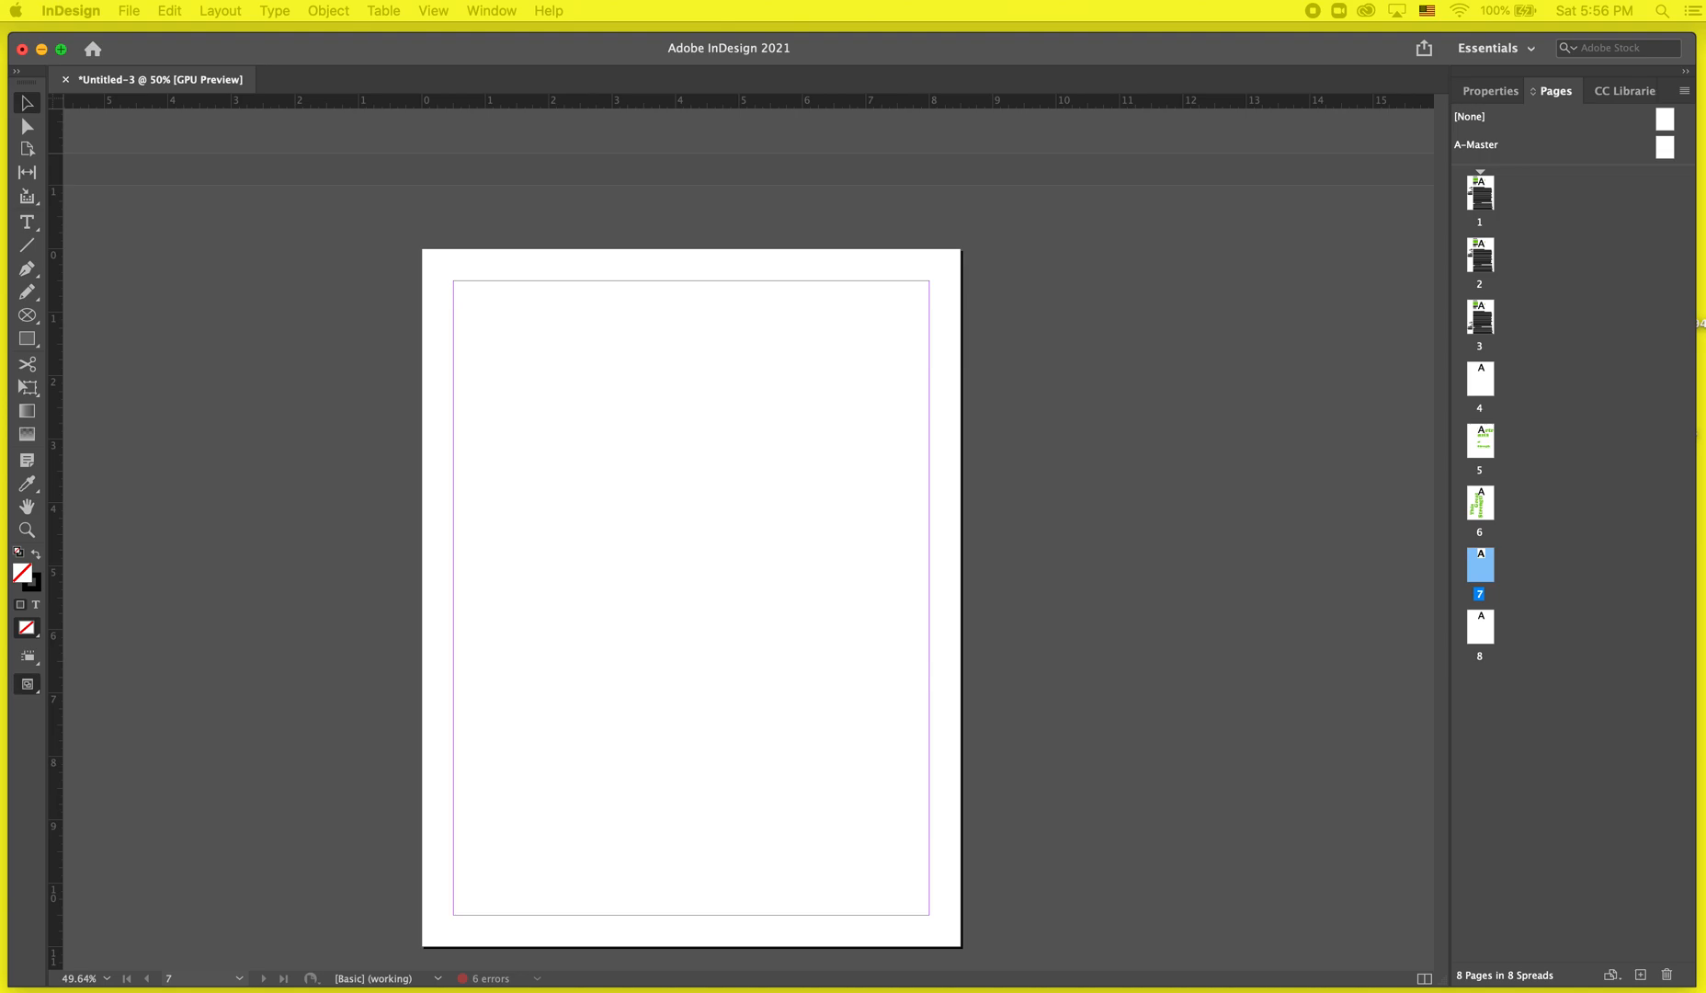
{"action": "left_click", "coordinate": [574, 461]}
{"action": "left_click", "coordinate": [32, 245]}
{"action": "key", "text": "c"}
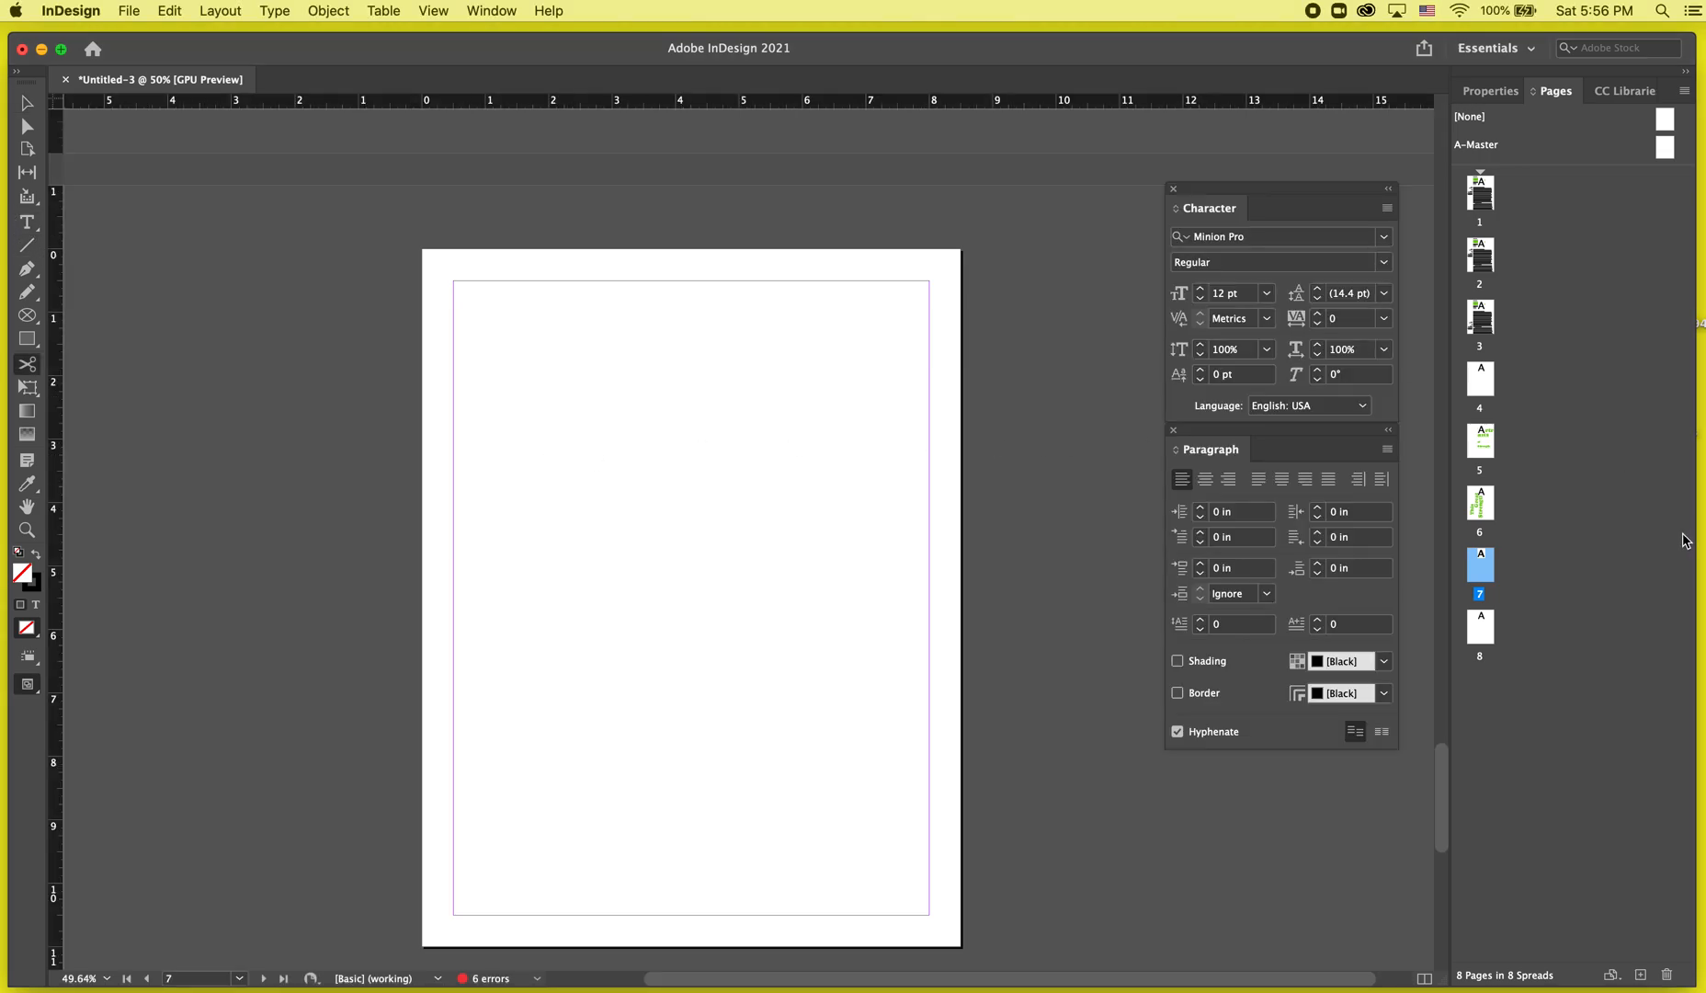
{"action": "double_click", "coordinate": [1482, 503]}
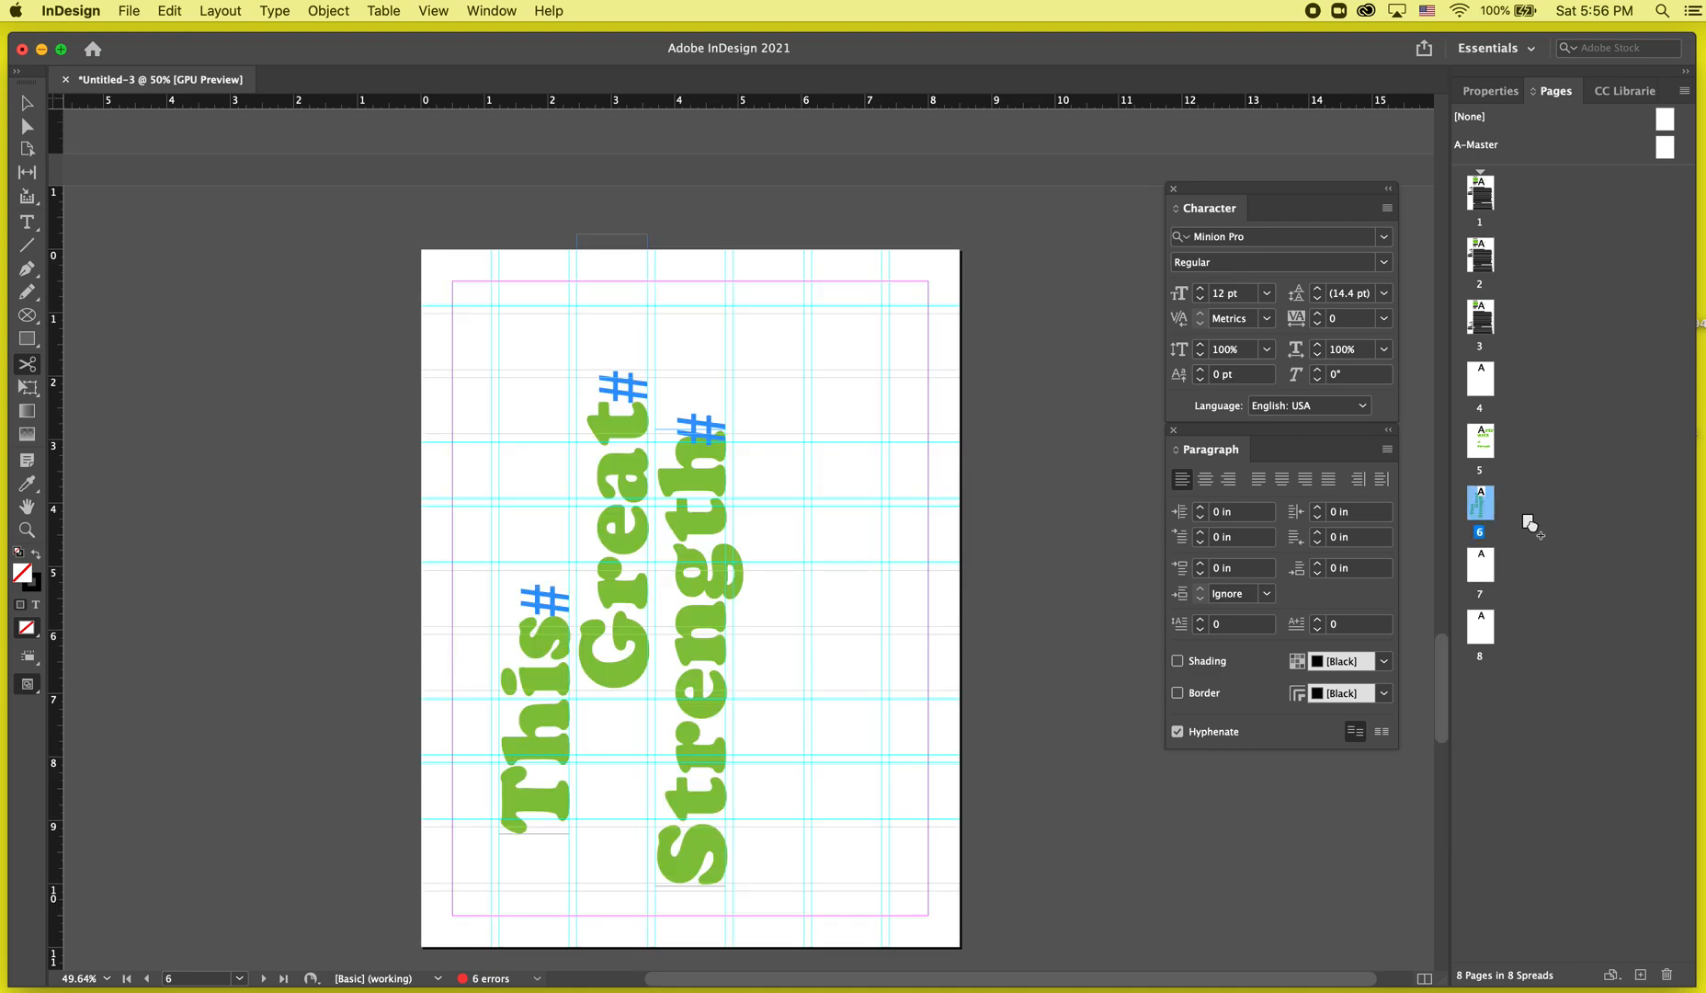
Undo the last two actions in the document.
{"action": "key", "text": "super+z"}
{"action": "key", "text": "super+z"}
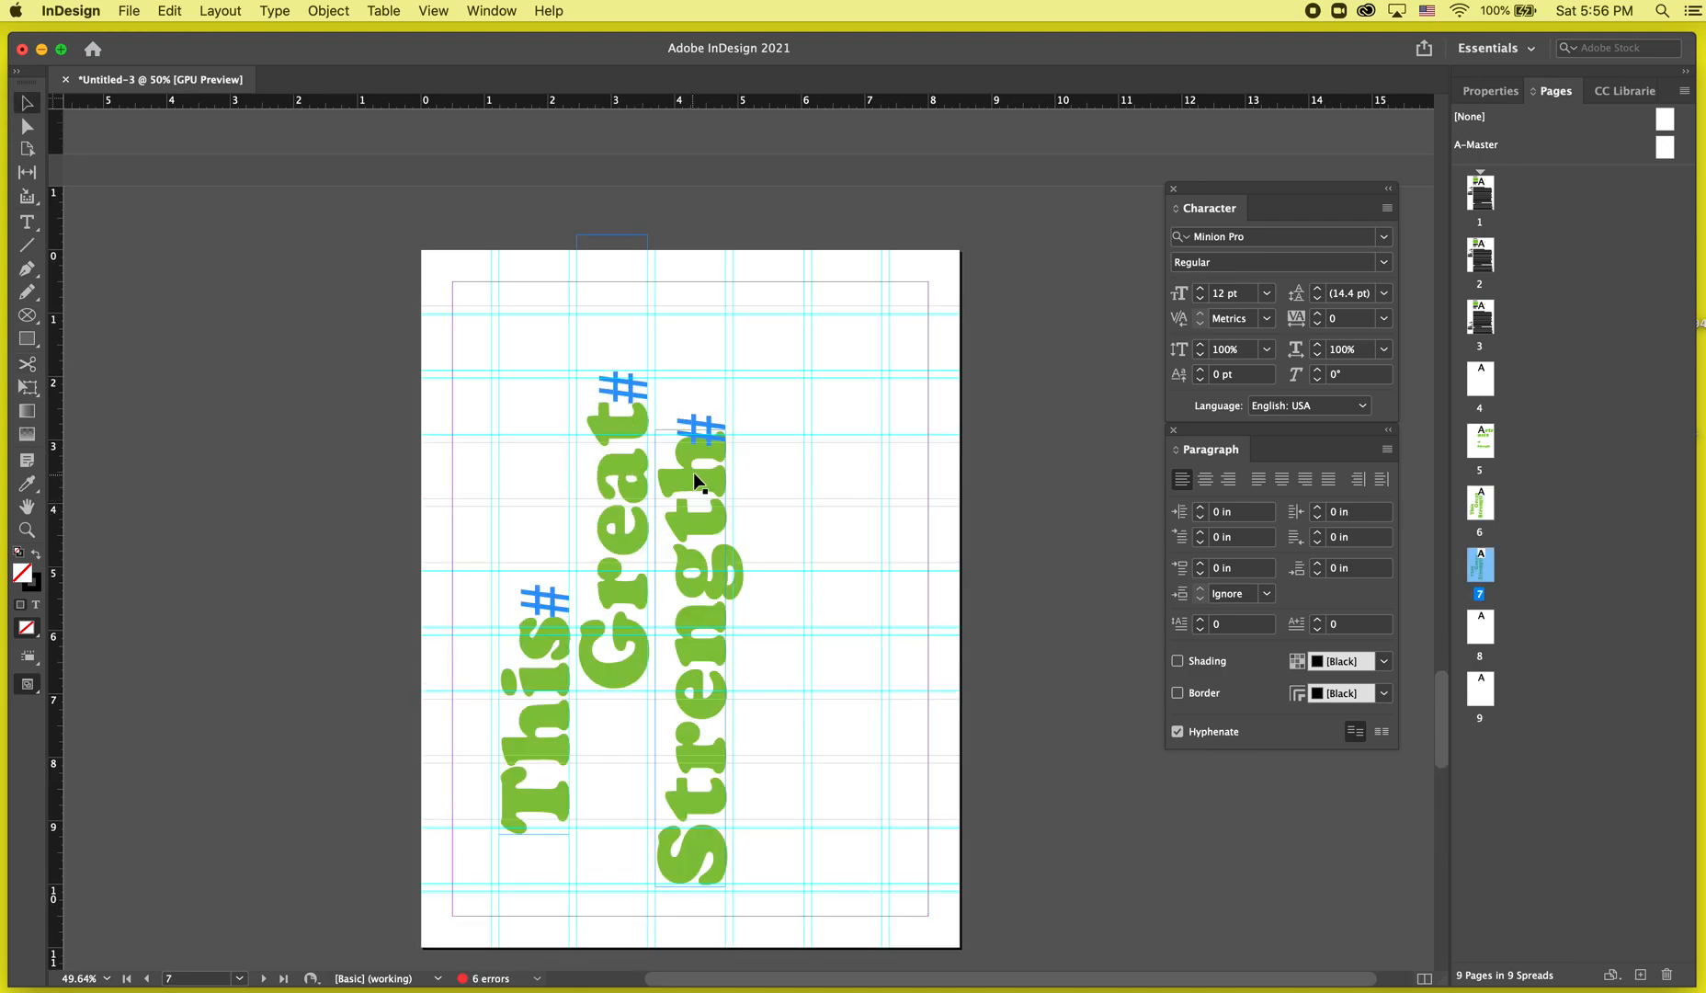
Delete all the text frames on page 7, then undo the deletion.
{"action": "left_click", "coordinate": [308, 781]}
{"action": "left_click_drag", "start_coordinate": [308, 781], "coordinate": [903, 545]}
{"action": "key", "text": "Delete"}
{"action": "key", "text": "w"}
{"action": "key", "text": "w"}
{"action": "left_click_drag", "start_coordinate": [333, 825], "coordinate": [982, 255]}
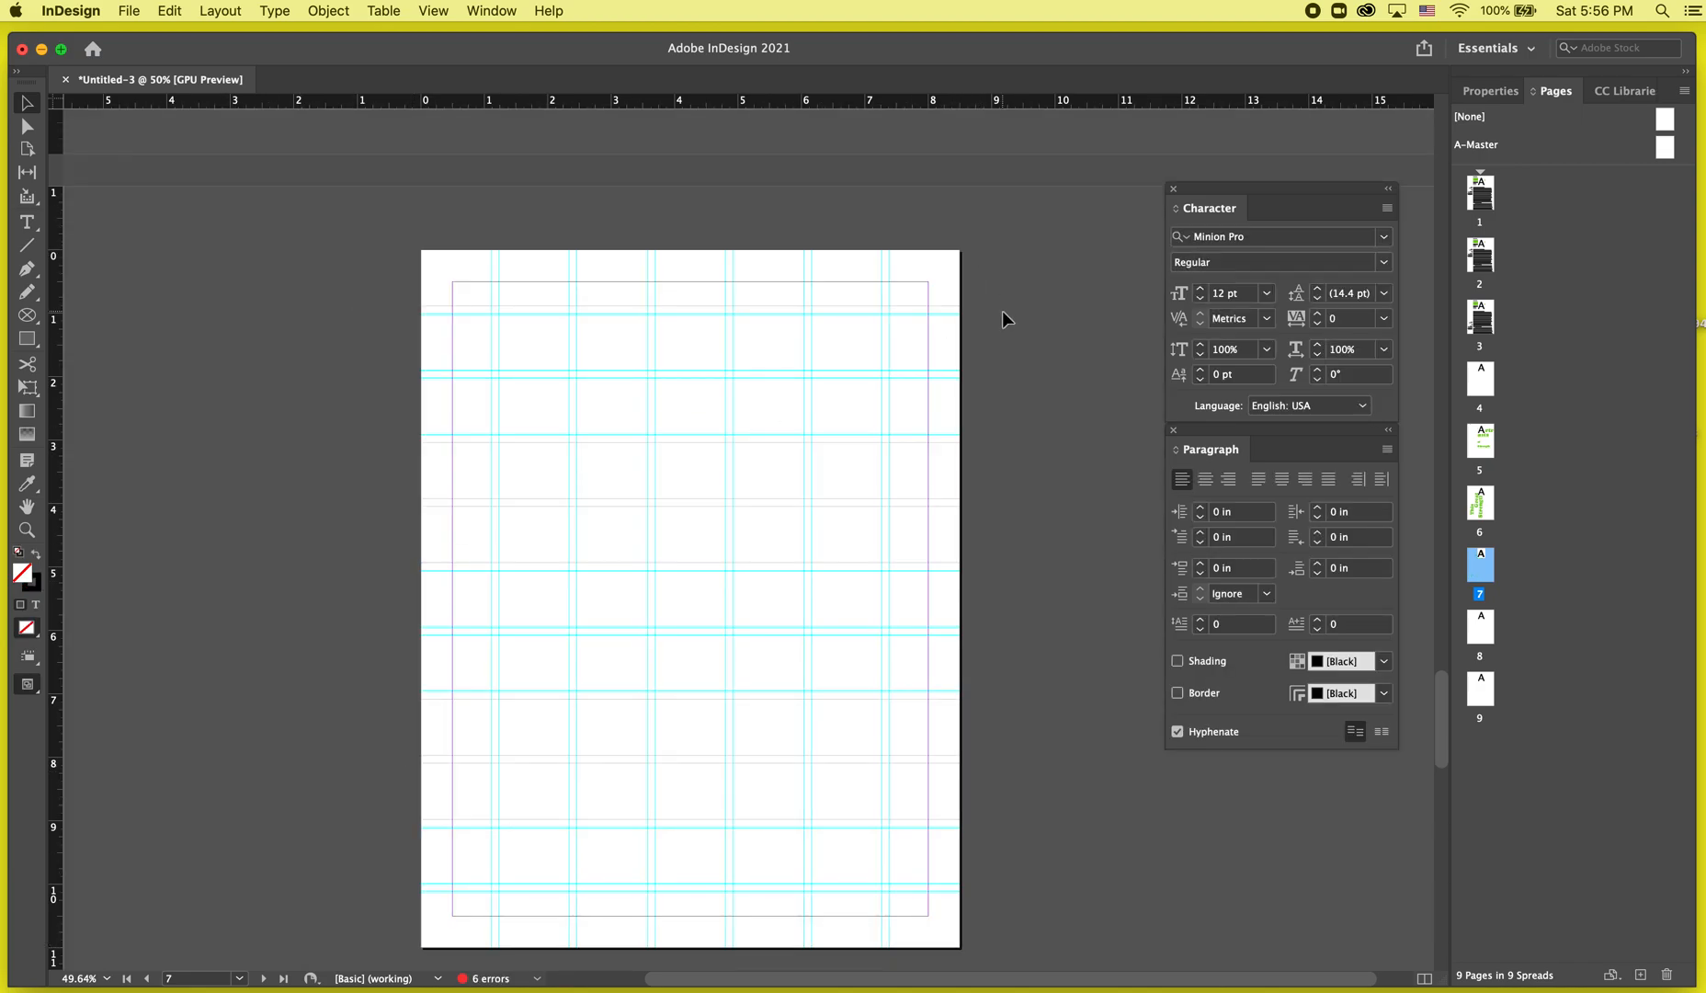
{"action": "left_click", "coordinate": [775, 436]}
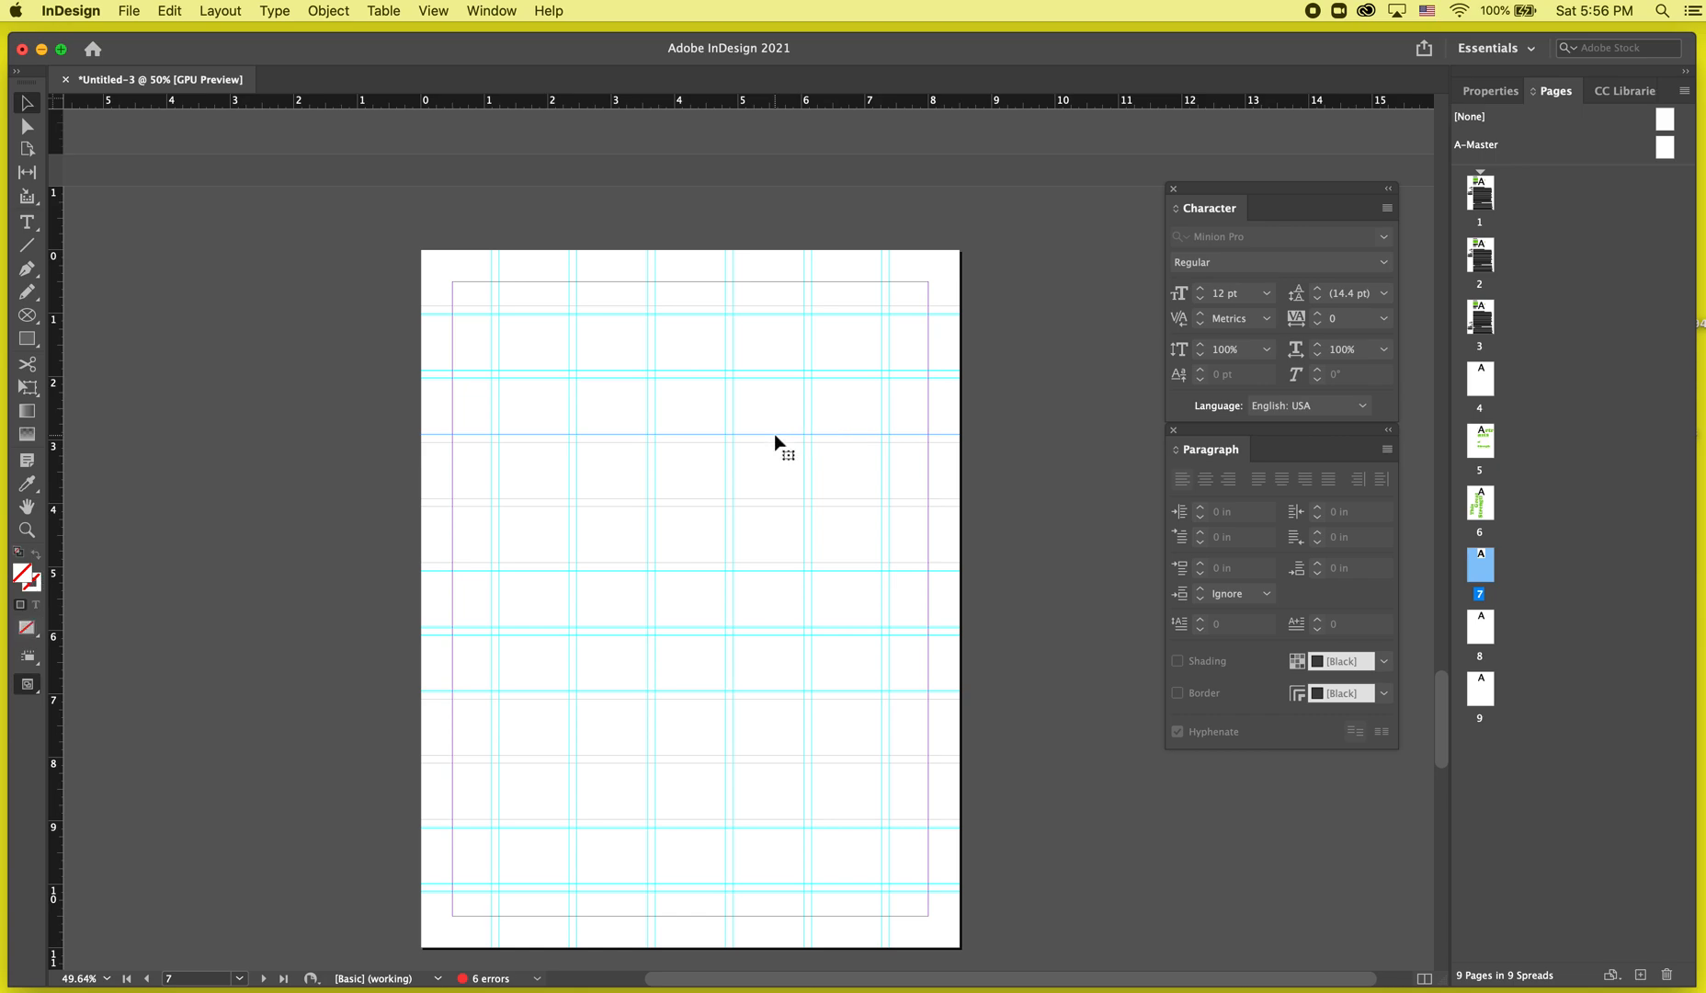
{"action": "left_click_drag", "start_coordinate": [911, 329], "coordinate": [585, 770]}
{"action": "key", "text": "super+z"}
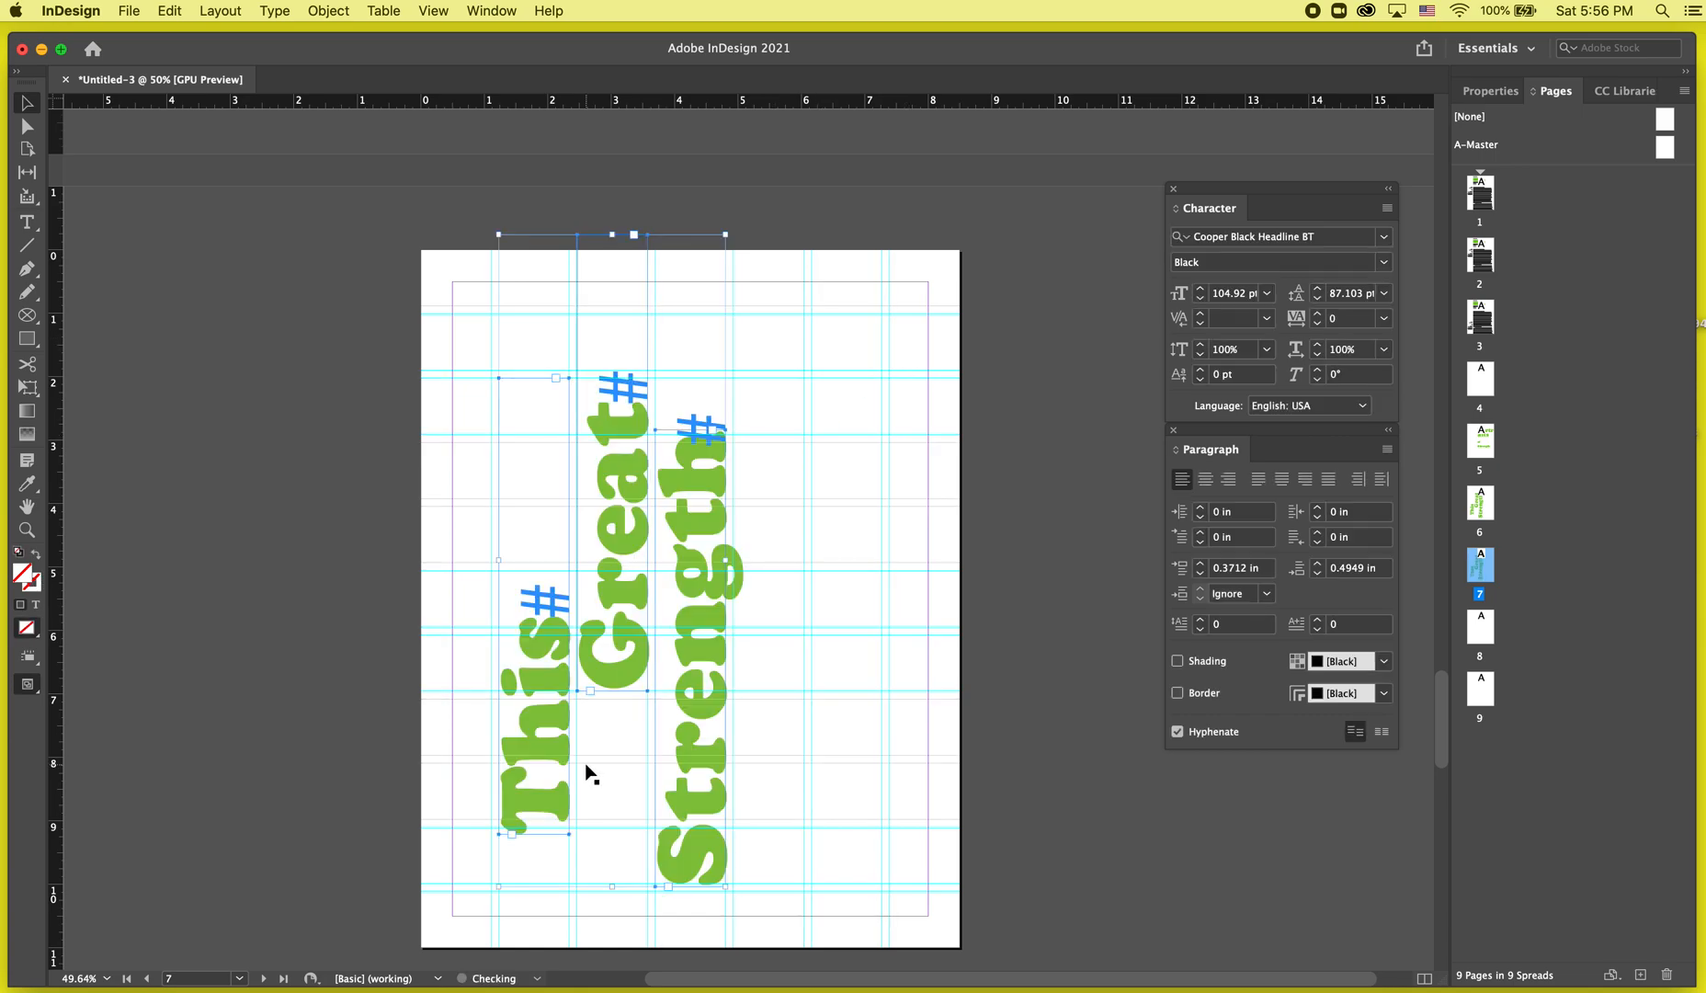
{"action": "left_click", "coordinate": [320, 684]}
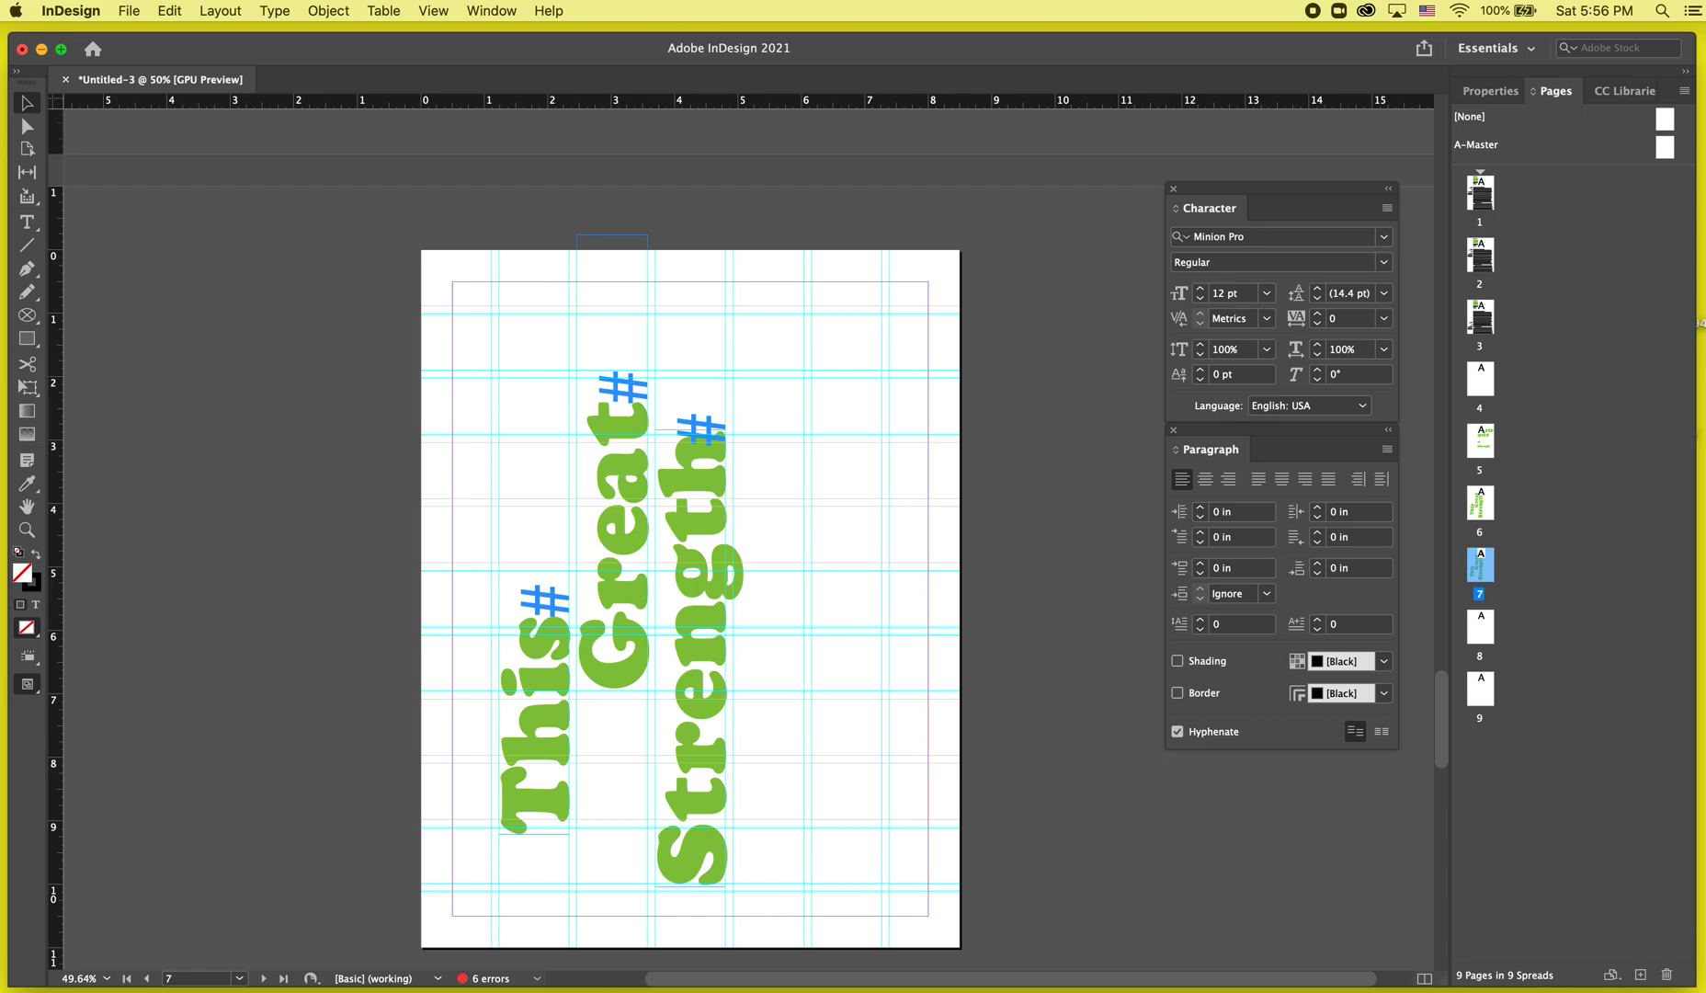
{"action": "key", "text": "super+Tab"}
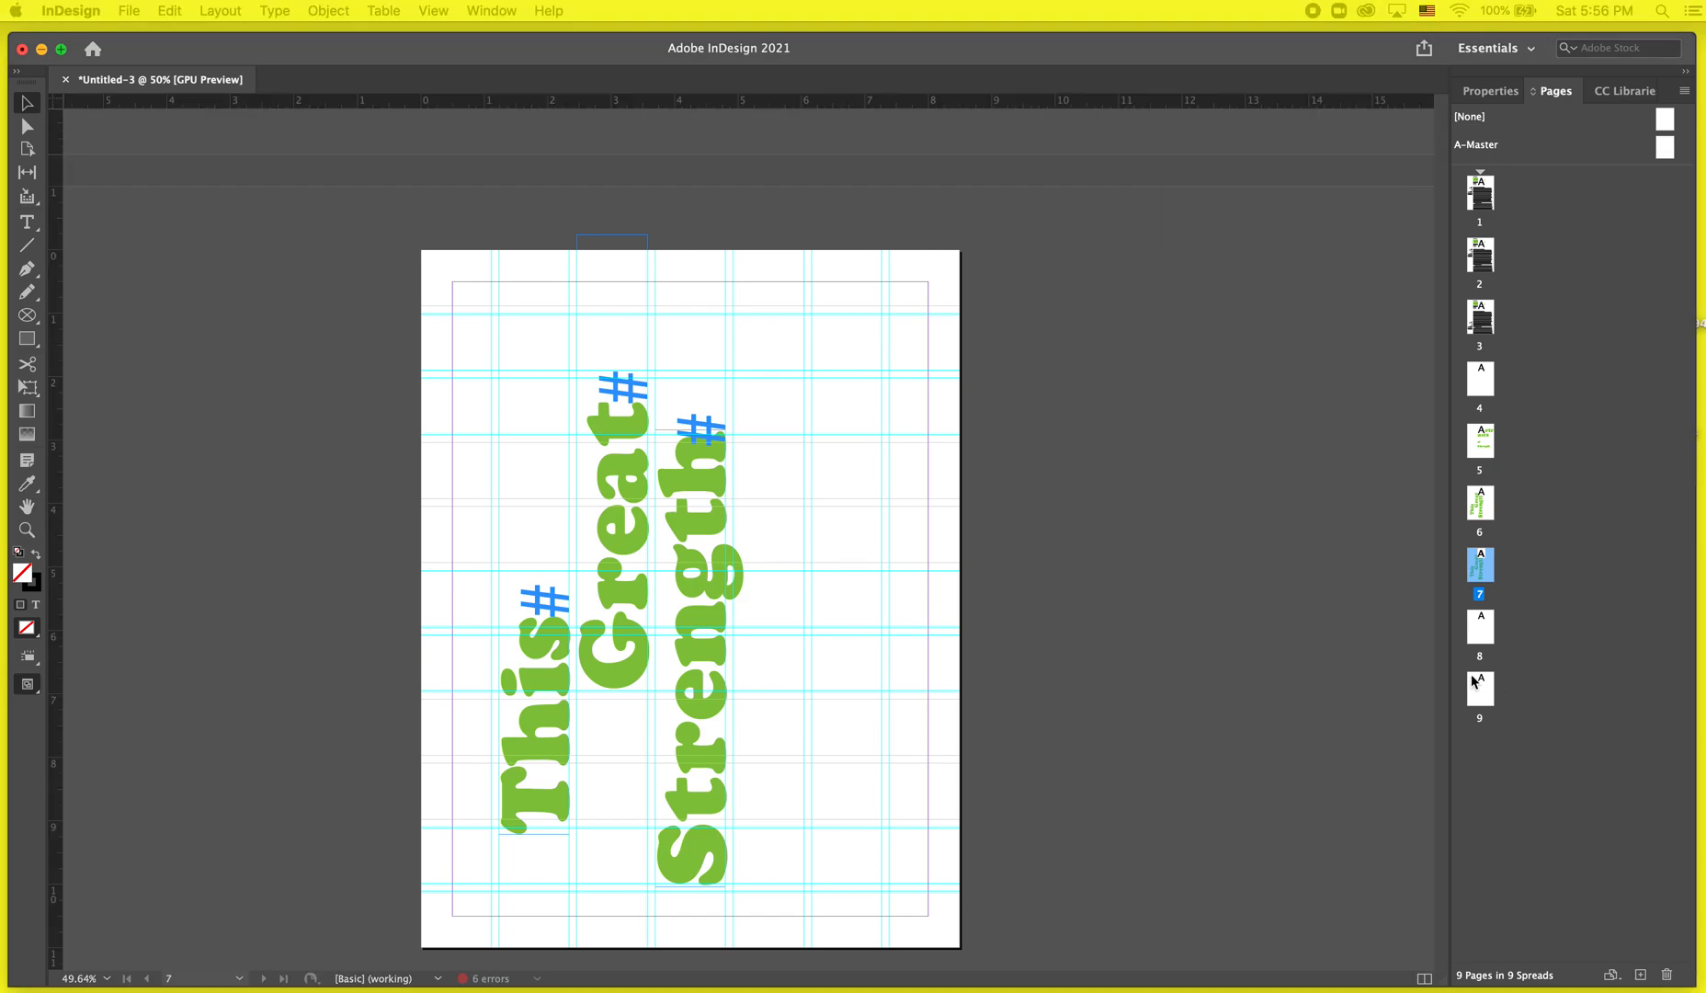
{"action": "key", "text": "super+Tab"}
Select the 'This', 'Great' and 'Strength' frames on page 7 and delete them.
{"action": "key", "text": "w"}
{"action": "key", "text": "w"}
{"action": "left_click_drag", "start_coordinate": [1026, 272], "coordinate": [419, 430]}
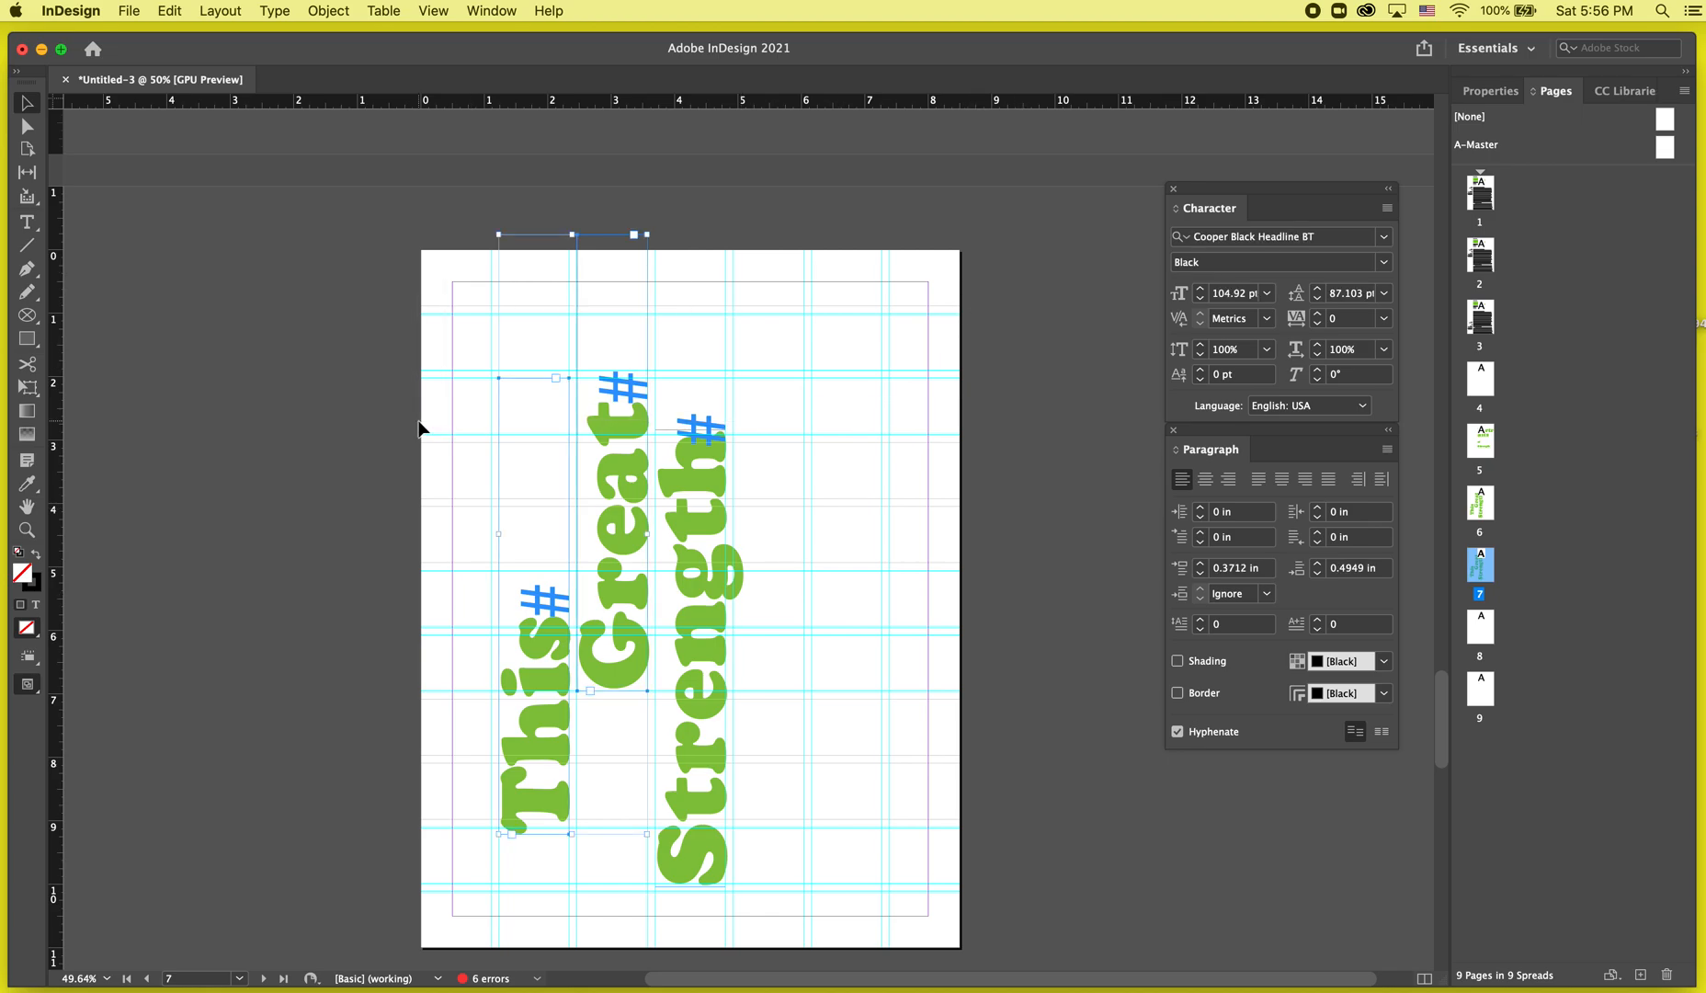
{"action": "key", "text": "w"}
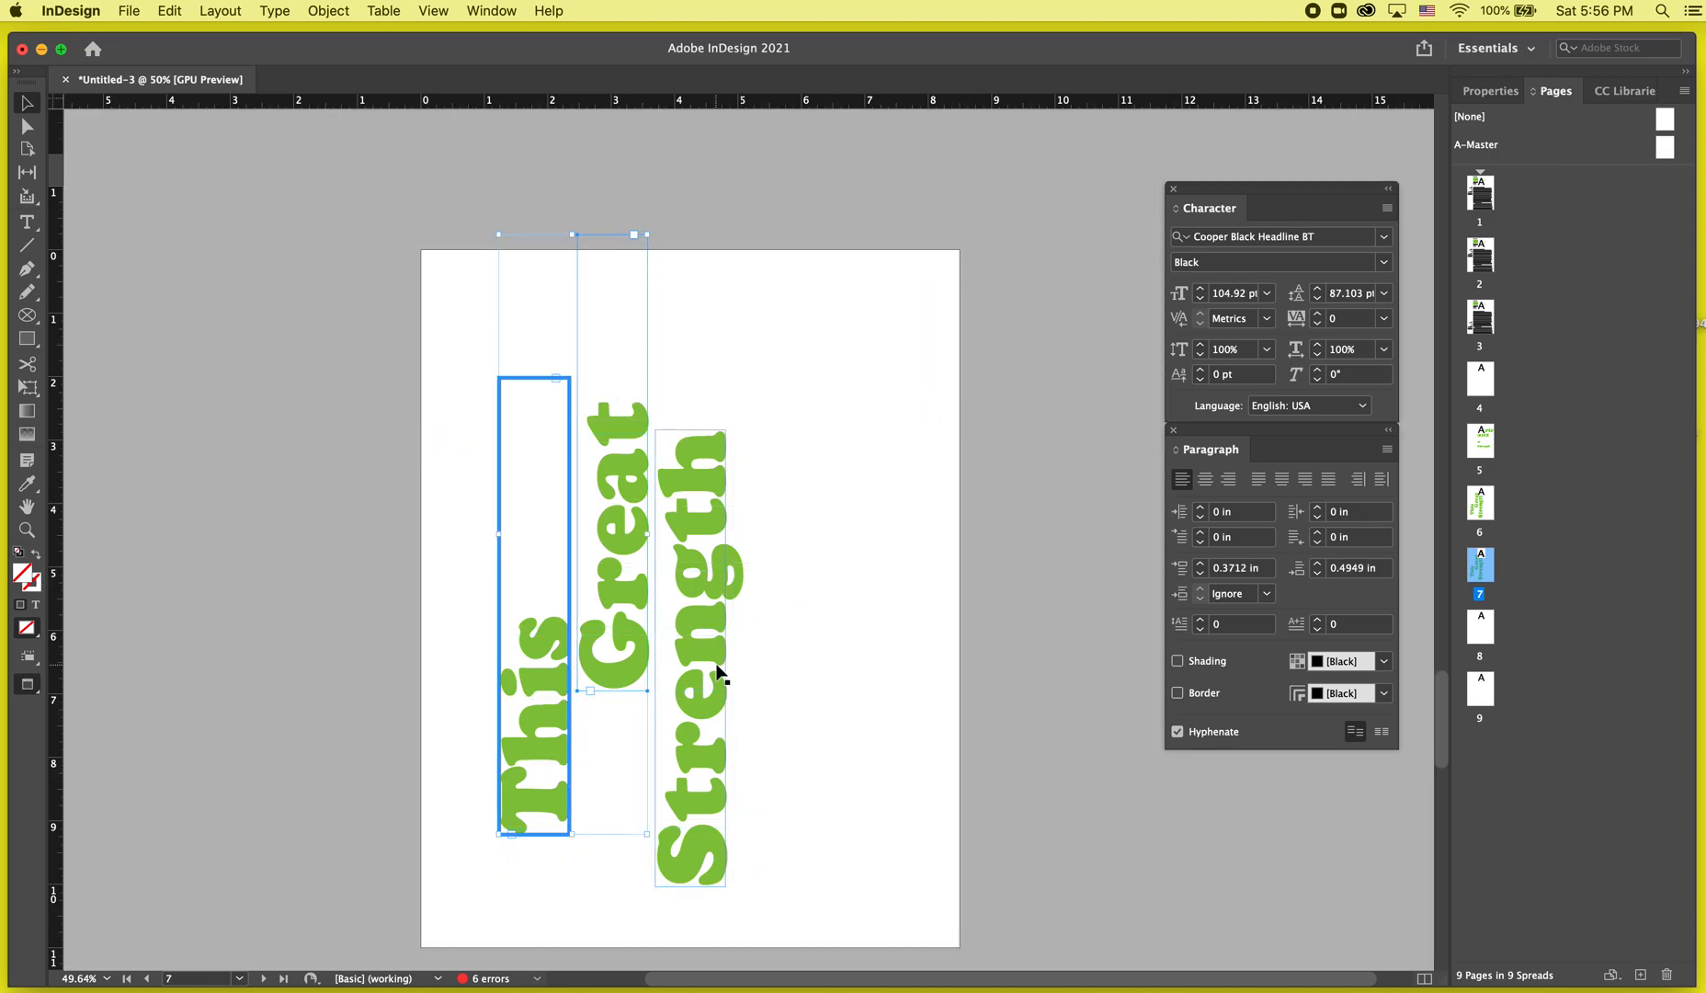
{"action": "key", "text": "Delete"}
{"action": "key", "text": "w"}
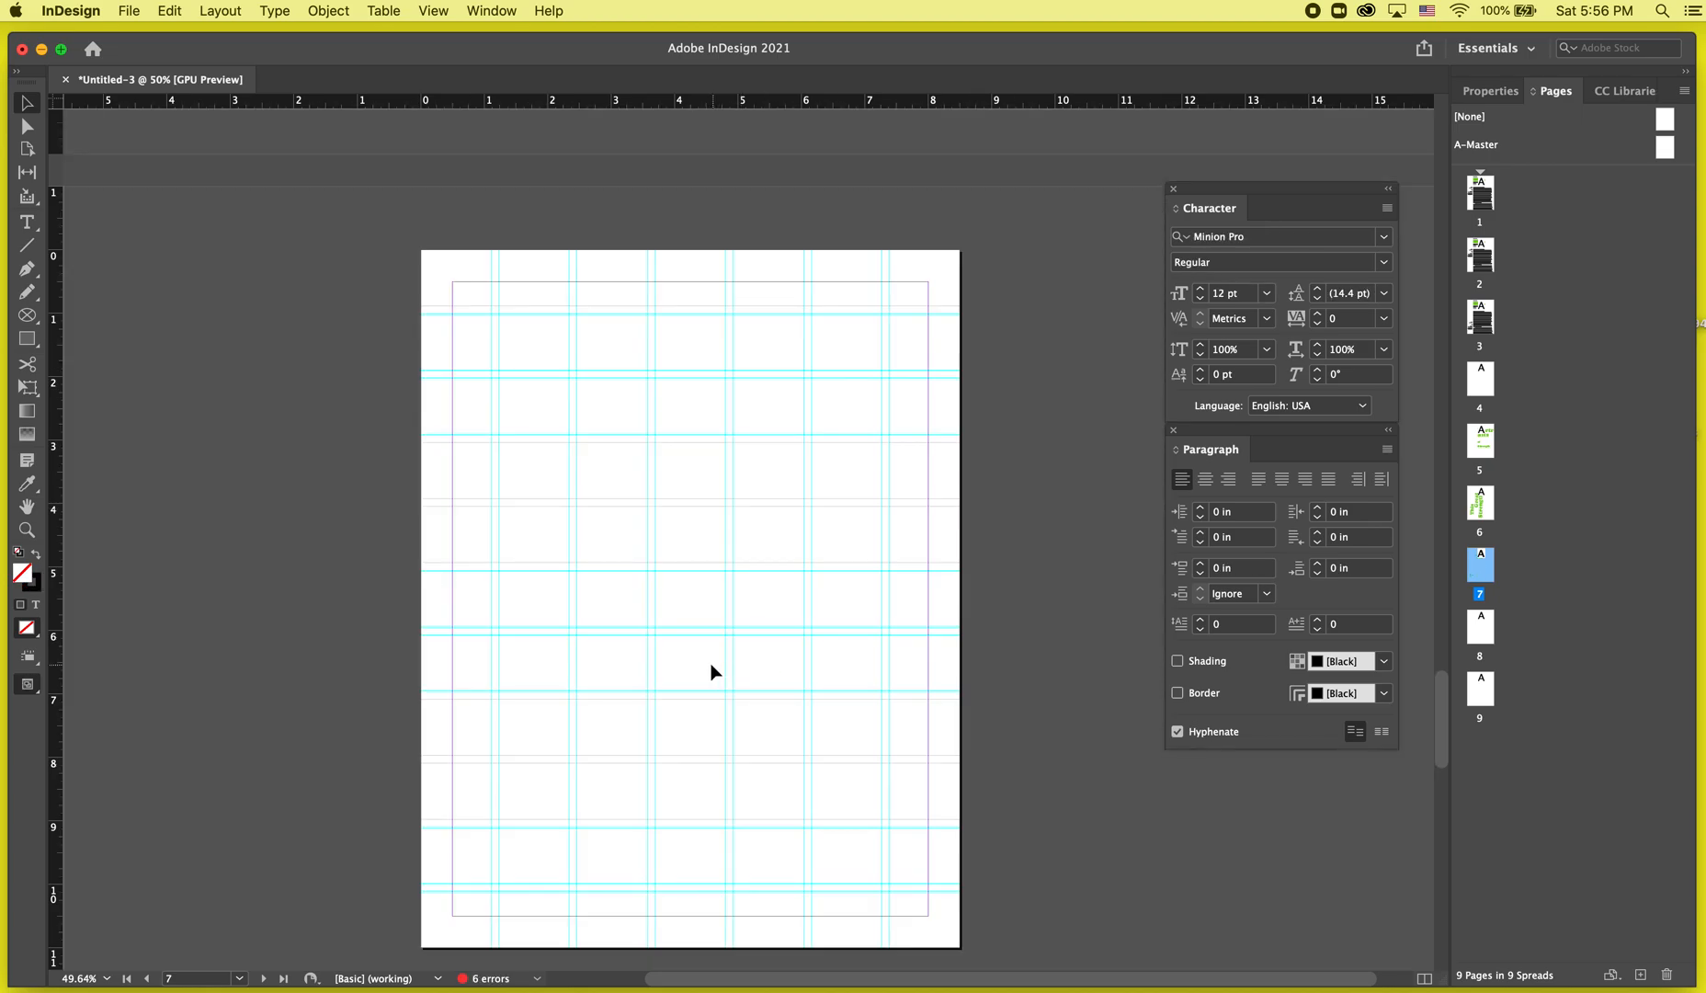
{"action": "left_click_drag", "start_coordinate": [897, 382], "coordinate": [358, 837]}
{"action": "key", "text": "Delete"}
{"action": "key", "text": "super+z"}
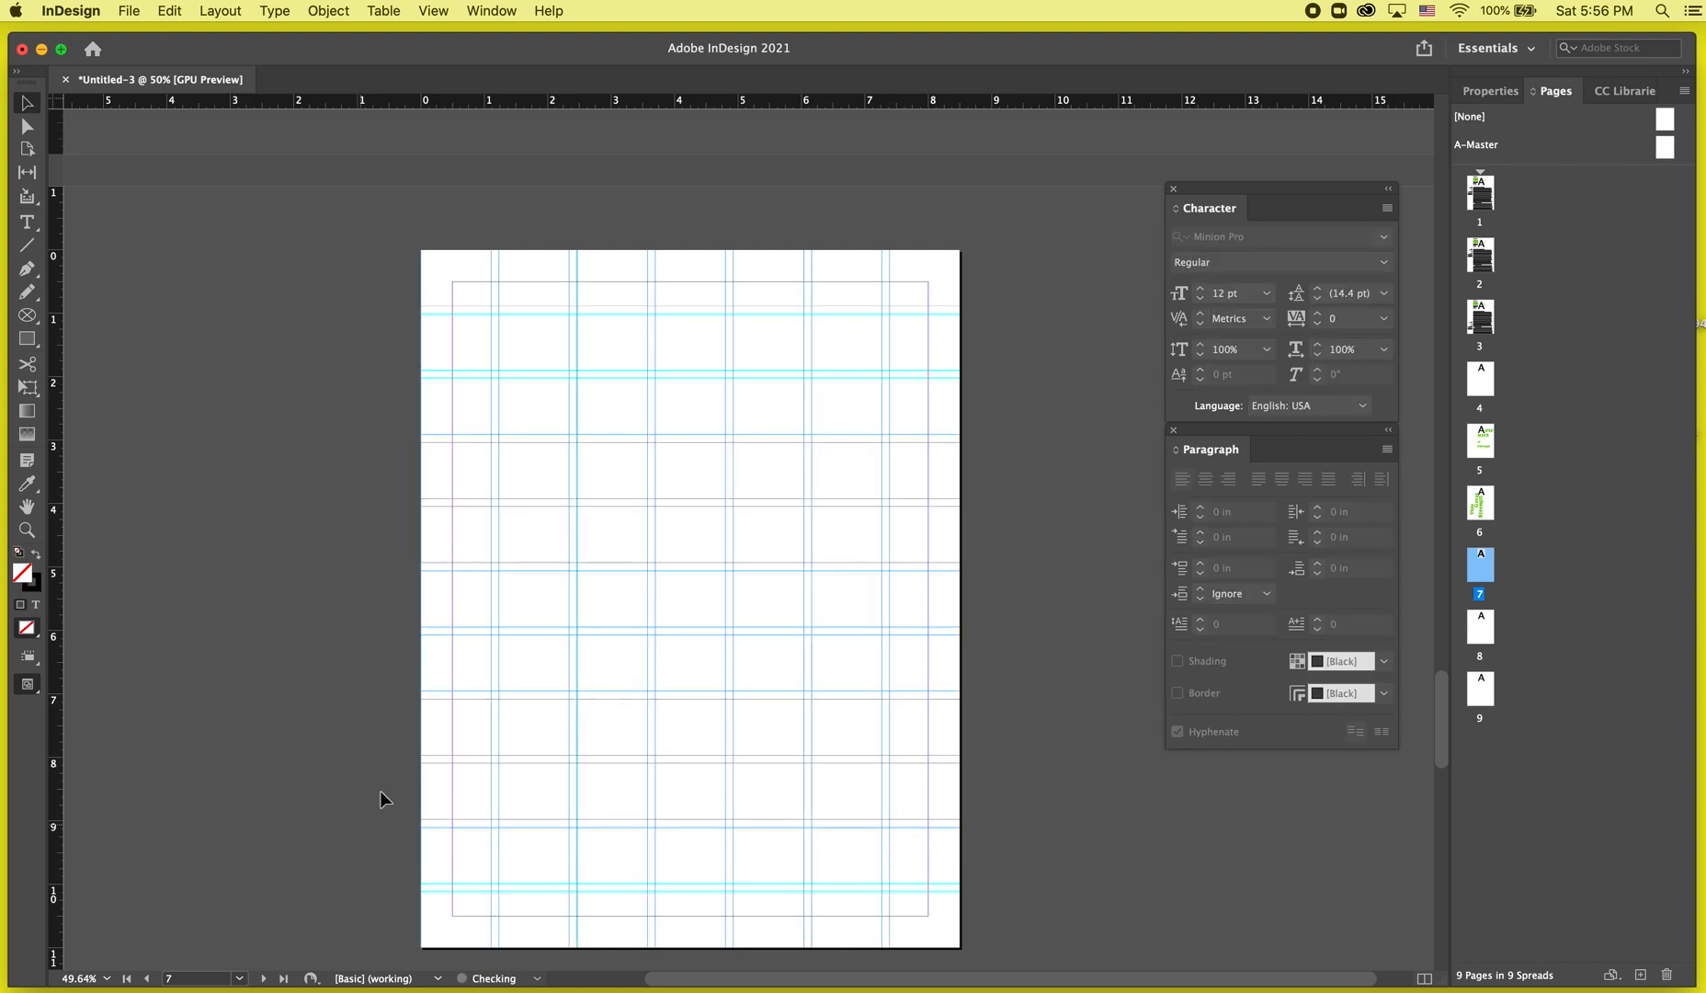
{"action": "left_click", "coordinate": [629, 237]}
{"action": "left_click_drag", "start_coordinate": [352, 230], "coordinate": [1091, 970]}
{"action": "left_click", "coordinate": [1091, 970]}
{"action": "left_click_drag", "start_coordinate": [944, 340], "coordinate": [526, 679]}
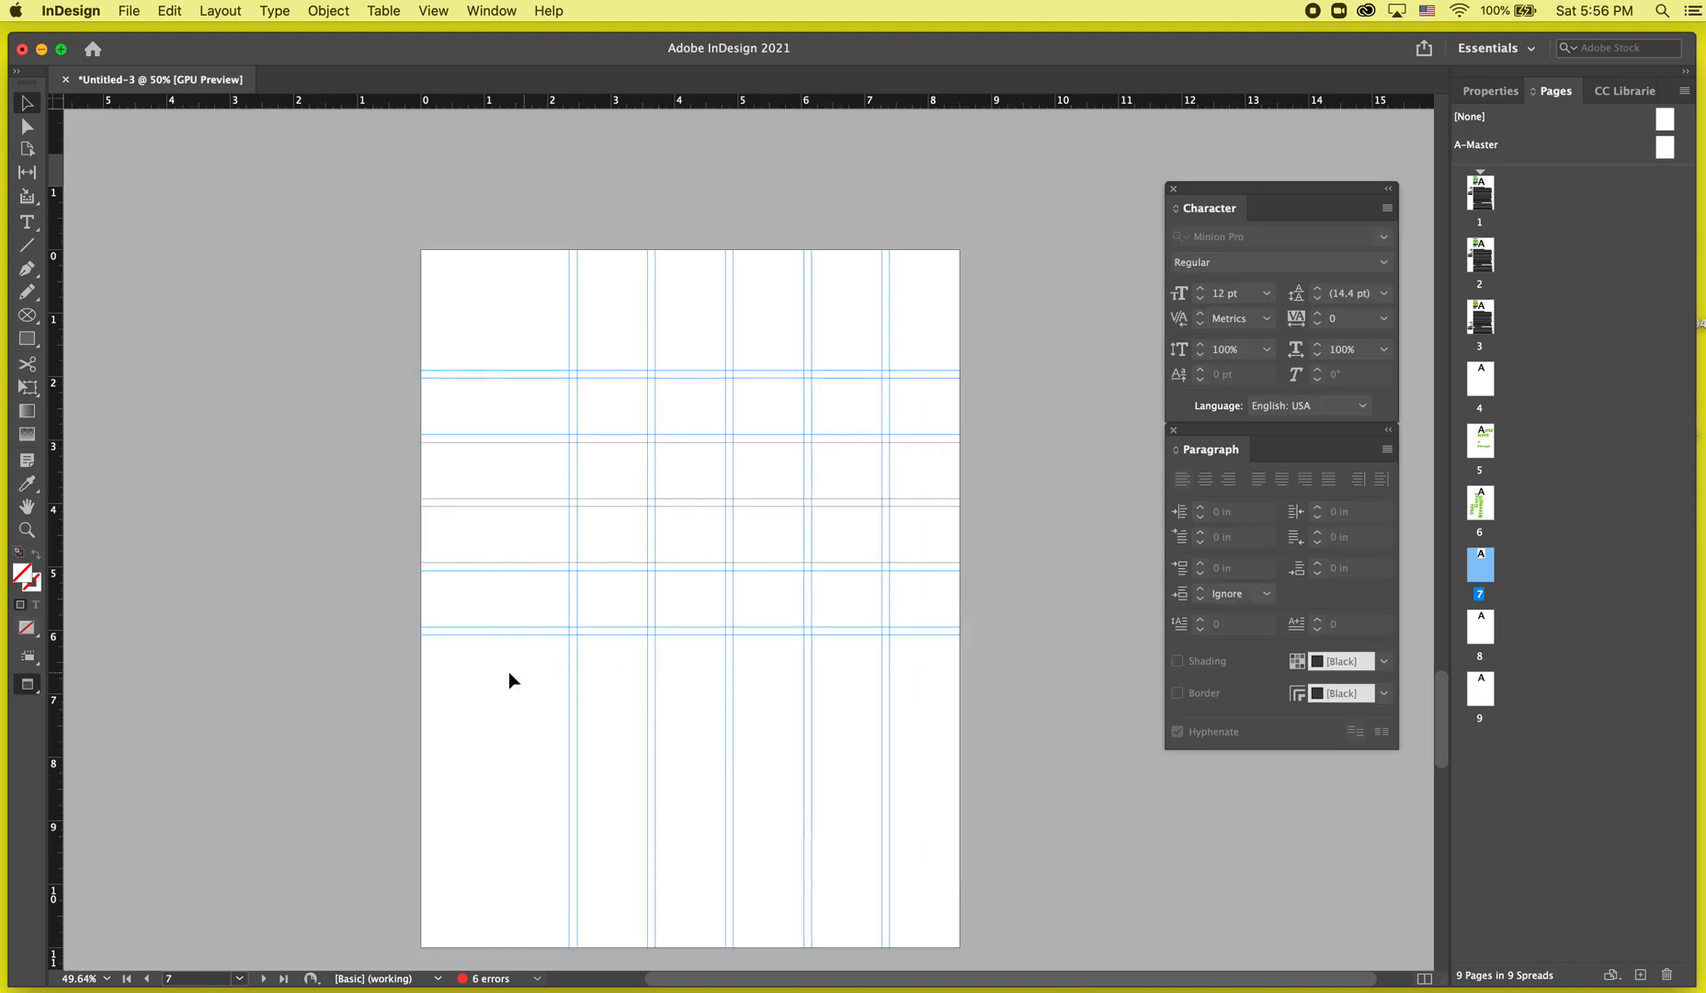
{"action": "left_click", "coordinate": [414, 679]}
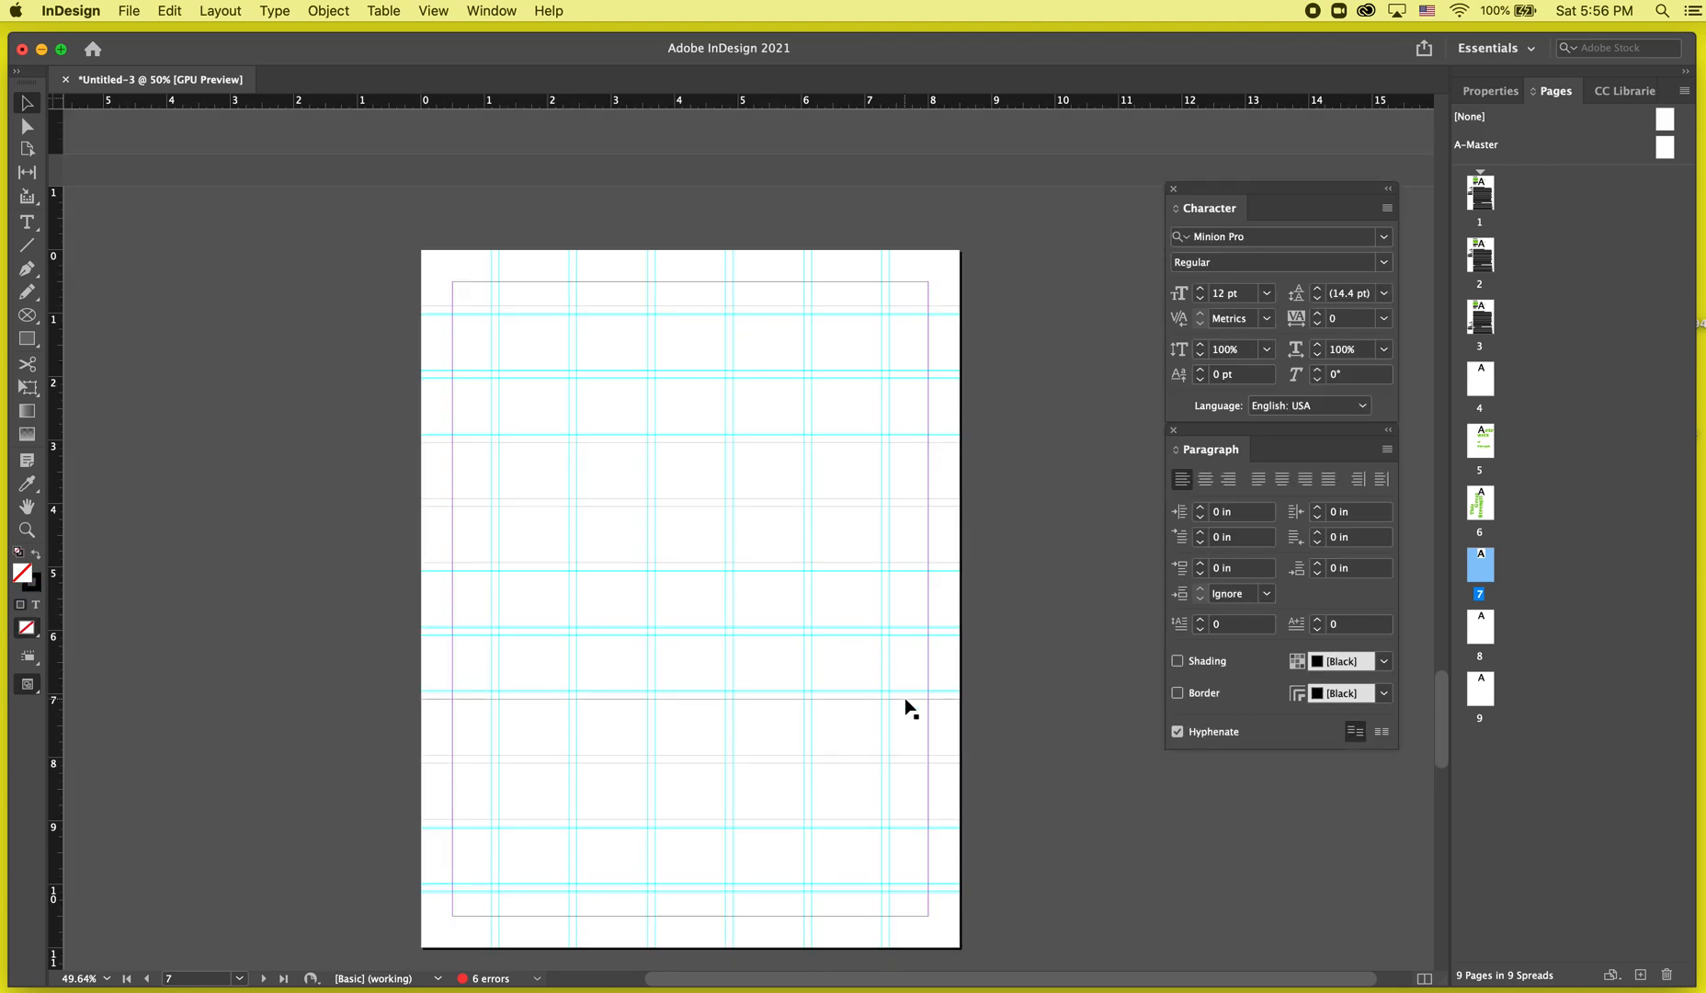
Draw a diagonal line about 10.2 in long from the page's top edge down past its left edge.
{"action": "left_click", "coordinate": [31, 248]}
{"action": "mouse_move", "coordinate": [880, 250]}
{"action": "left_mouse_down"}
{"action": "mouse_move", "coordinate": [594, 590]}
{"action": "mouse_move", "coordinate": [591, 501]}
{"action": "mouse_move", "coordinate": [432, 584]}
{"action": "mouse_move", "coordinate": [381, 590]}
{"action": "mouse_move", "coordinate": [395, 597]}
{"action": "mouse_move", "coordinate": [383, 656]}
{"action": "left_mouse_up"}
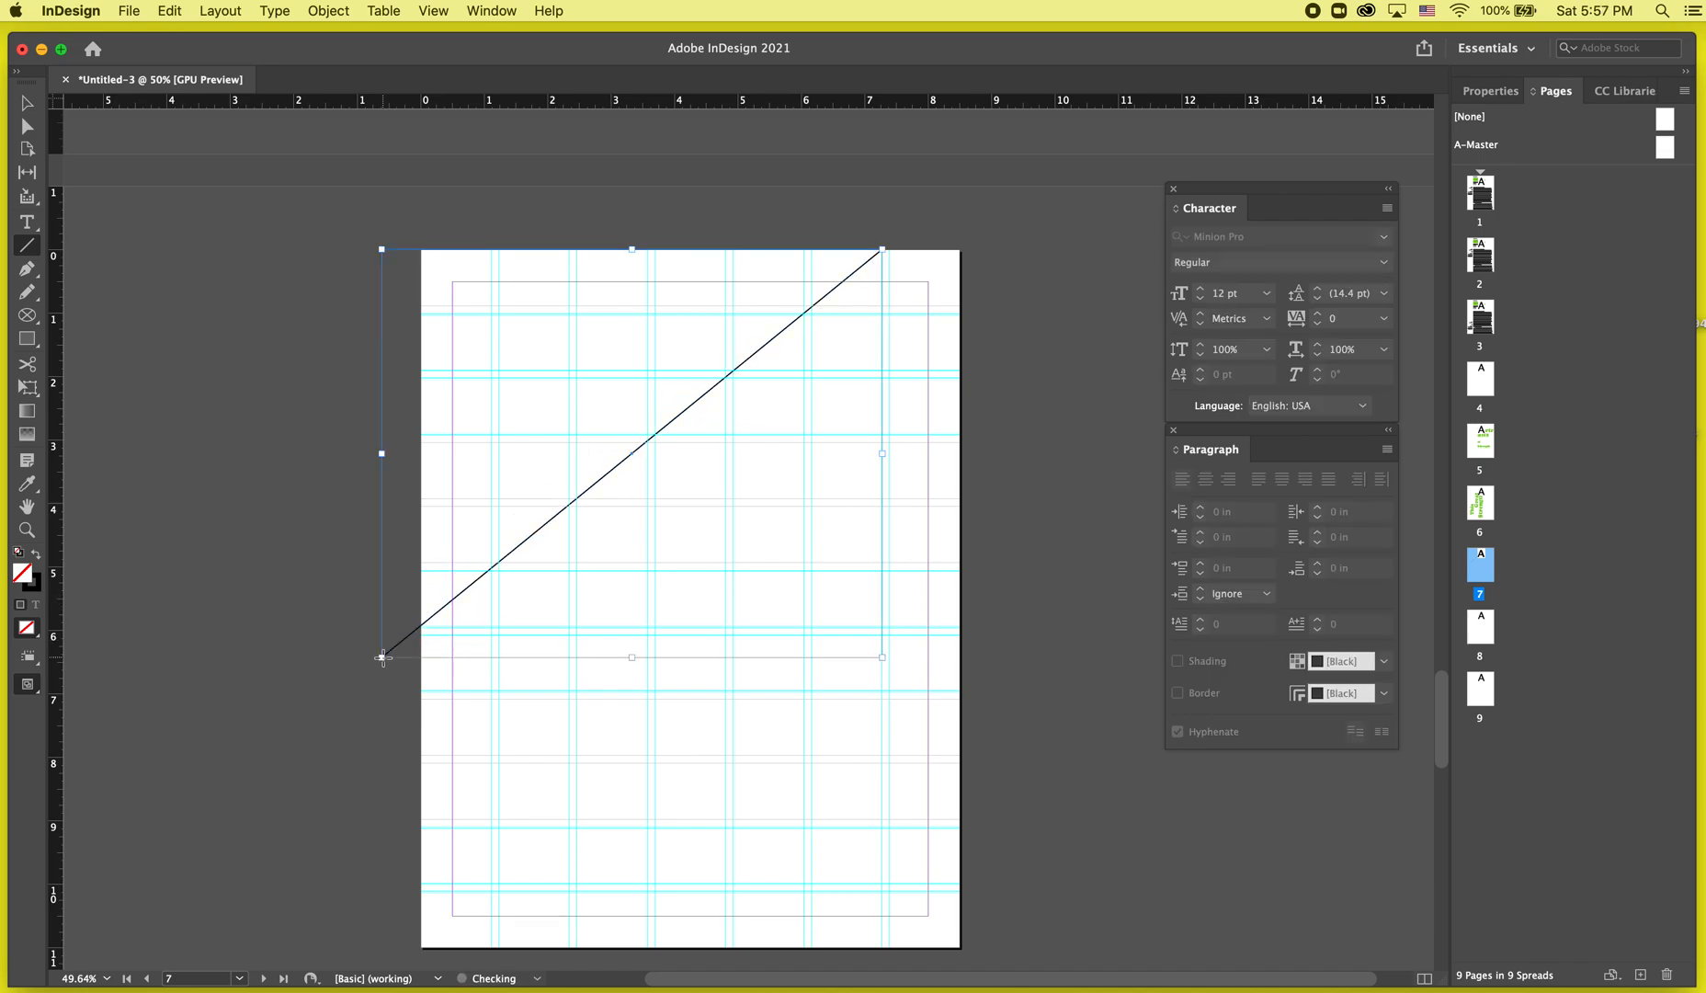
{"action": "left_click", "coordinate": [1490, 90]}
{"action": "key", "text": "f"}
{"action": "key", "text": "v"}
{"action": "left_click", "coordinate": [866, 270]}
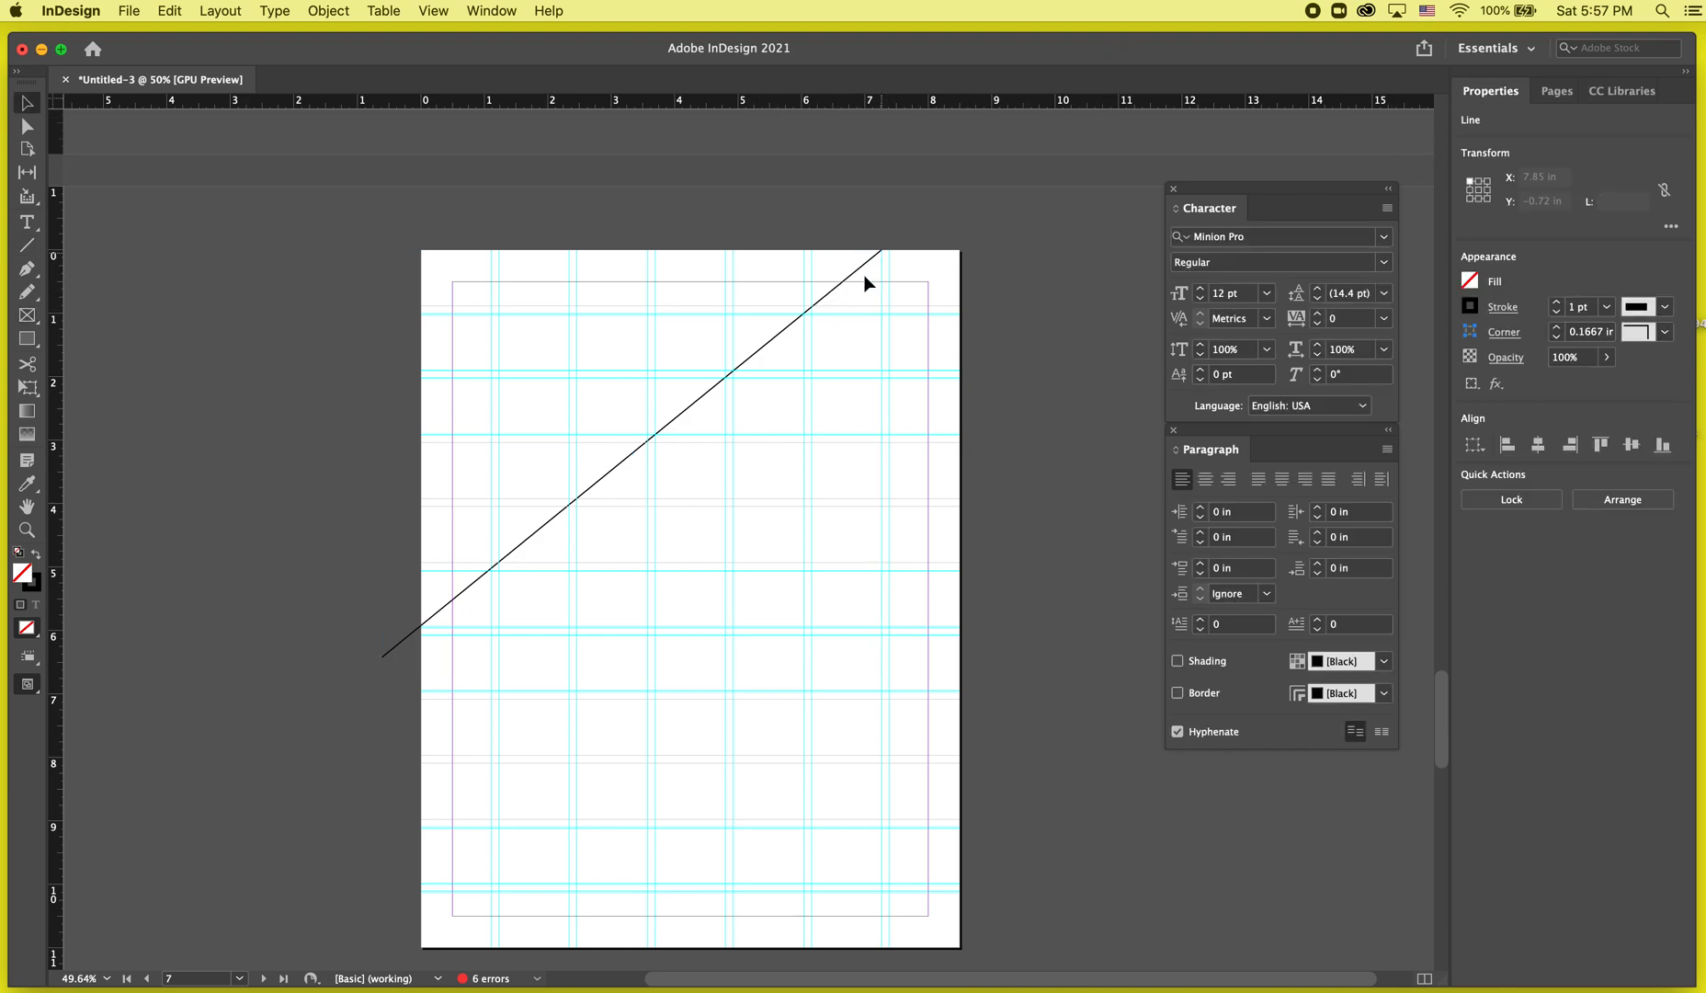
{"action": "left_click", "coordinate": [863, 281]}
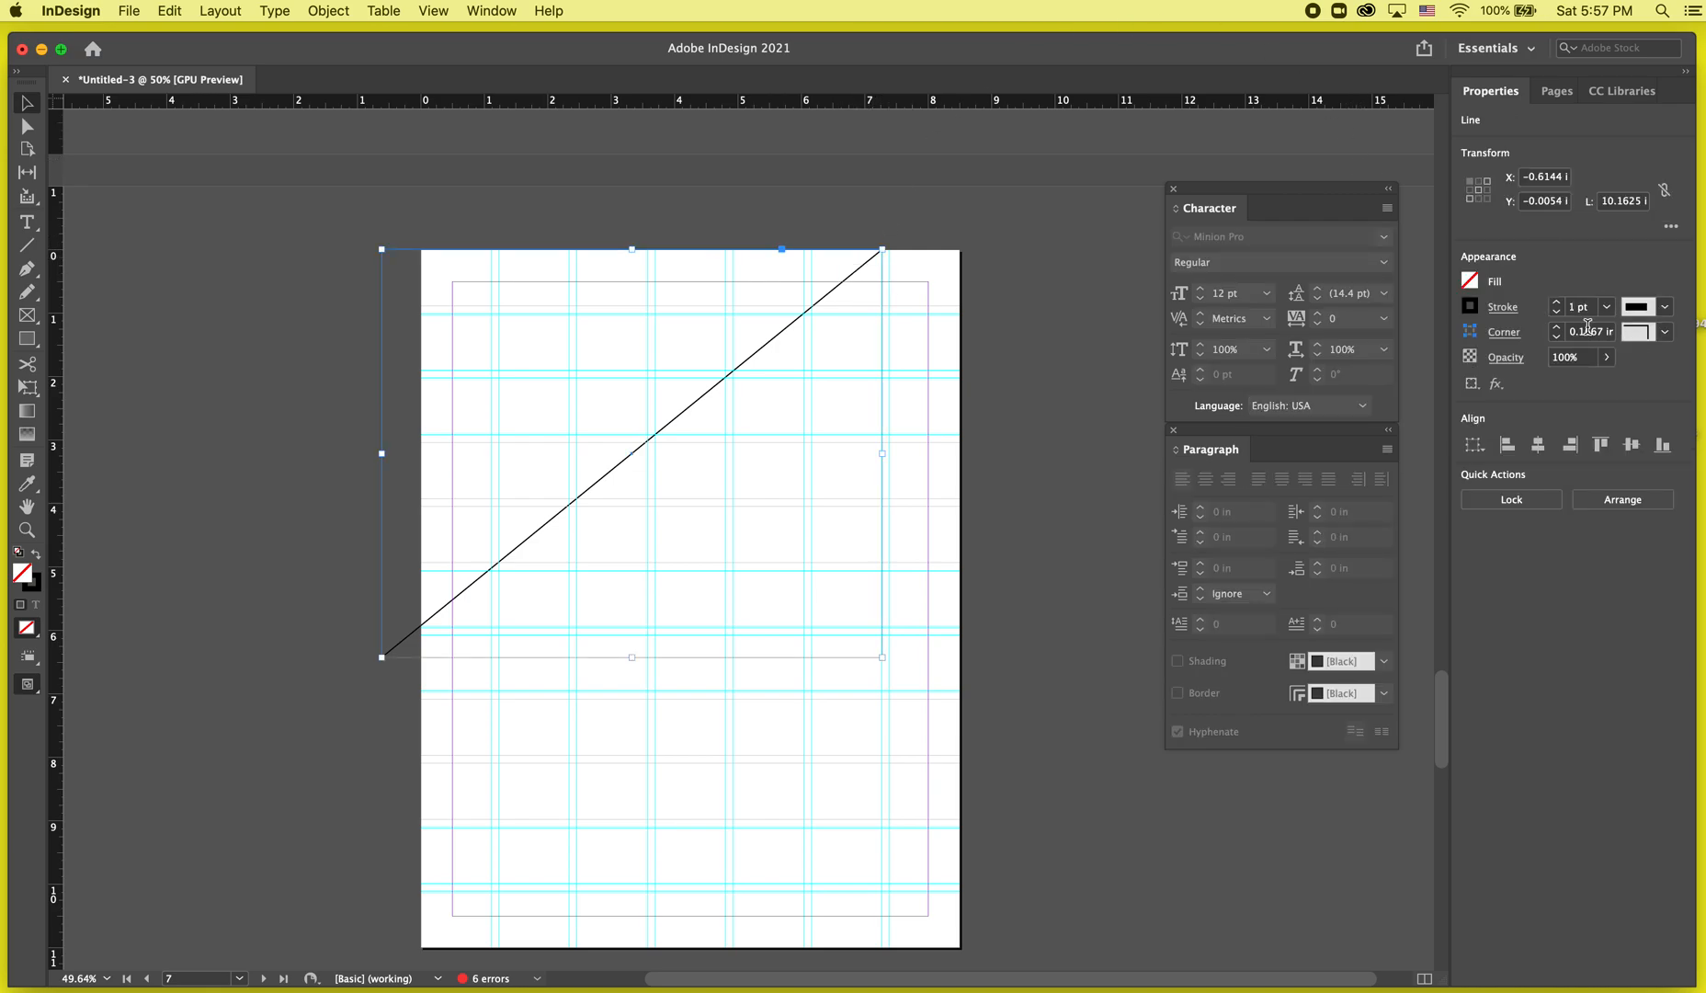
Lengthen the line to about 11.6 in by extending its upper end past the page's top-right corner.
{"action": "left_click", "coordinate": [1503, 313]}
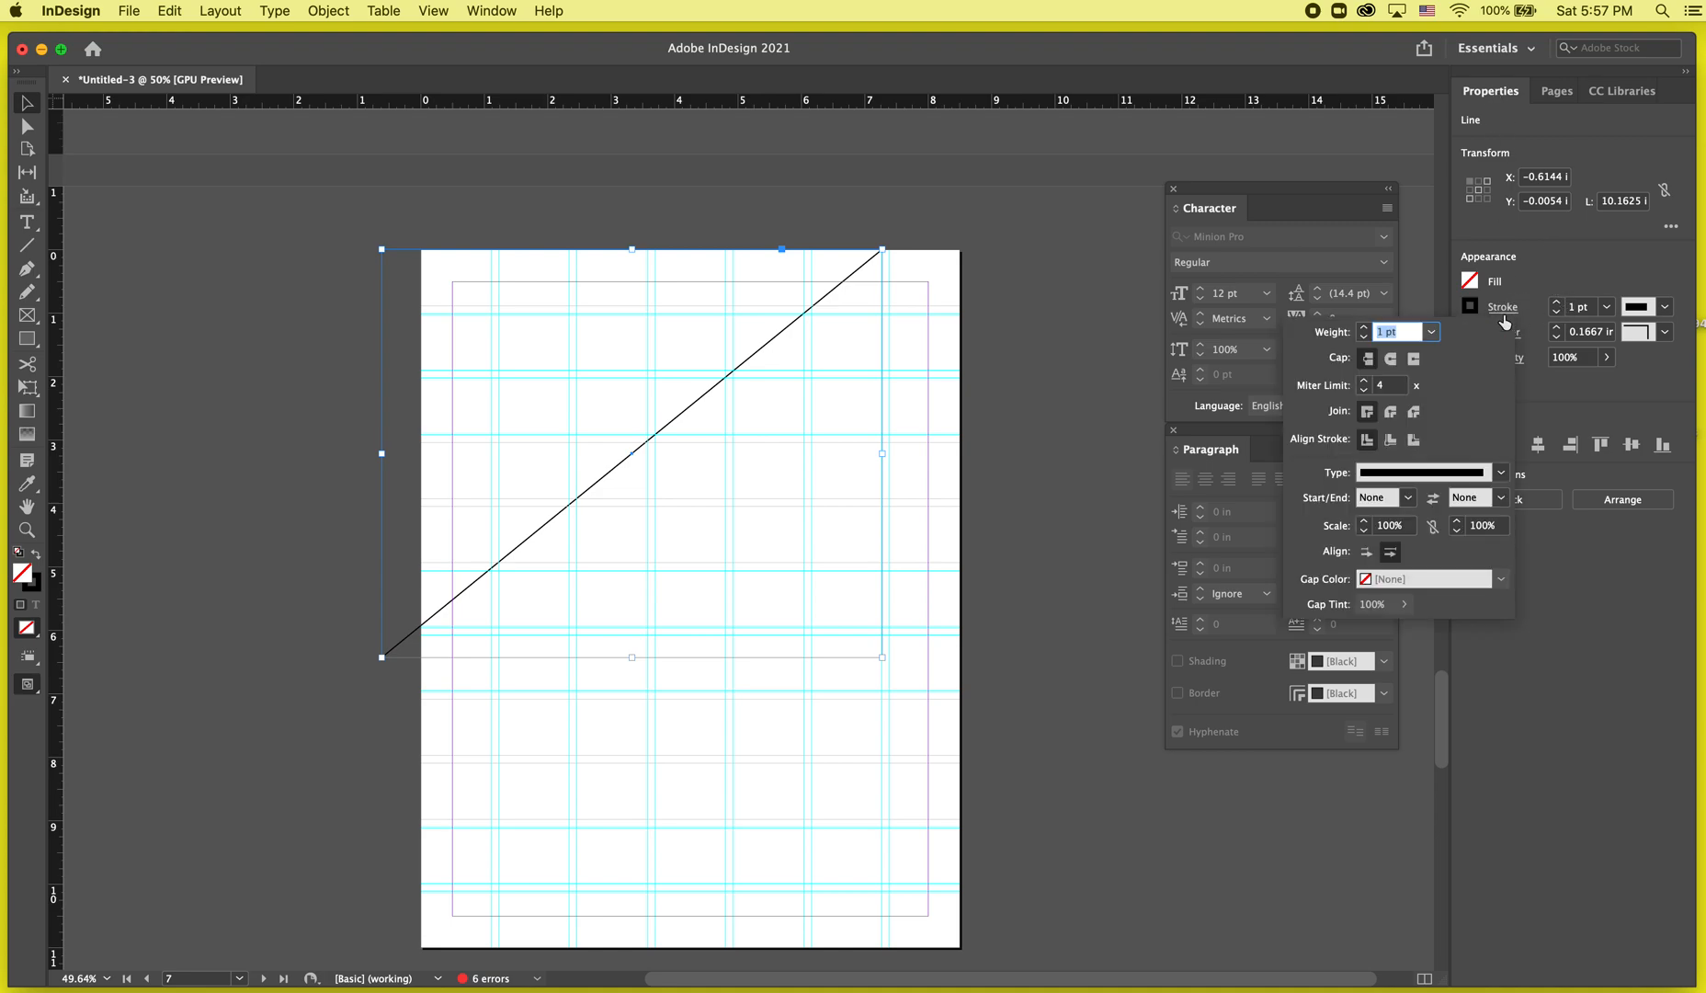
{"action": "left_click", "coordinate": [1544, 281]}
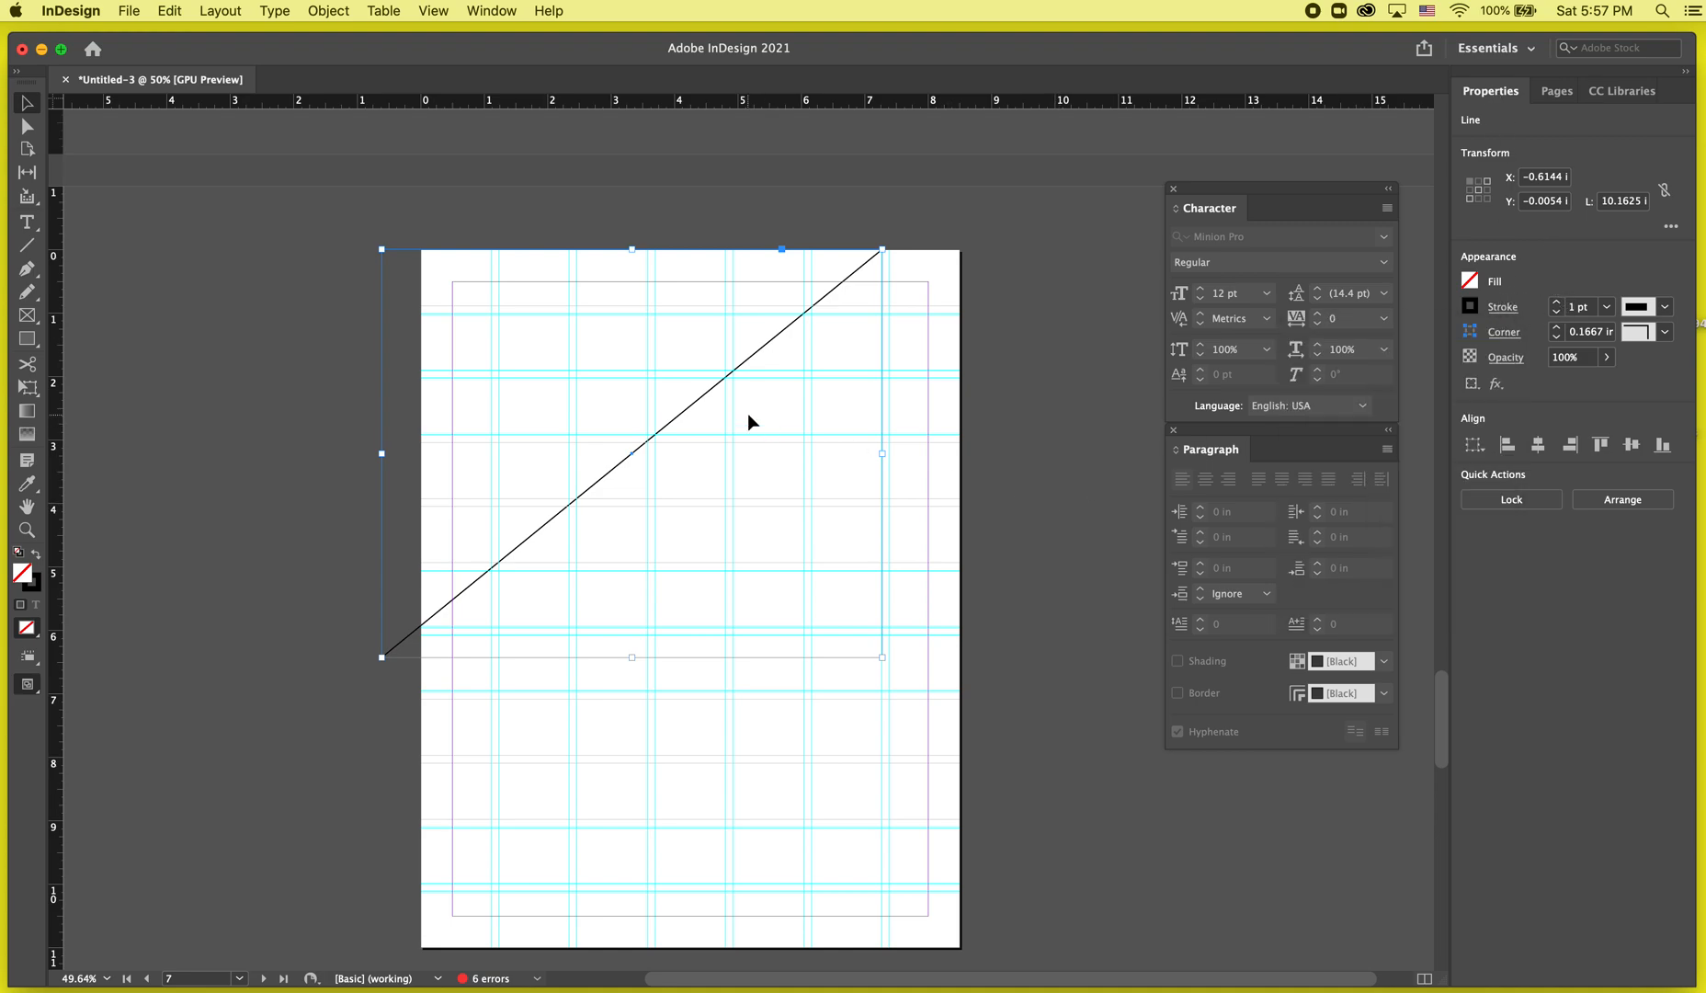
{"action": "left_click_drag", "start_coordinate": [880, 248], "coordinate": [985, 240]}
{"action": "left_click", "coordinate": [917, 218]}
{"action": "left_click", "coordinate": [937, 196]}
{"action": "key", "text": "super+z"}
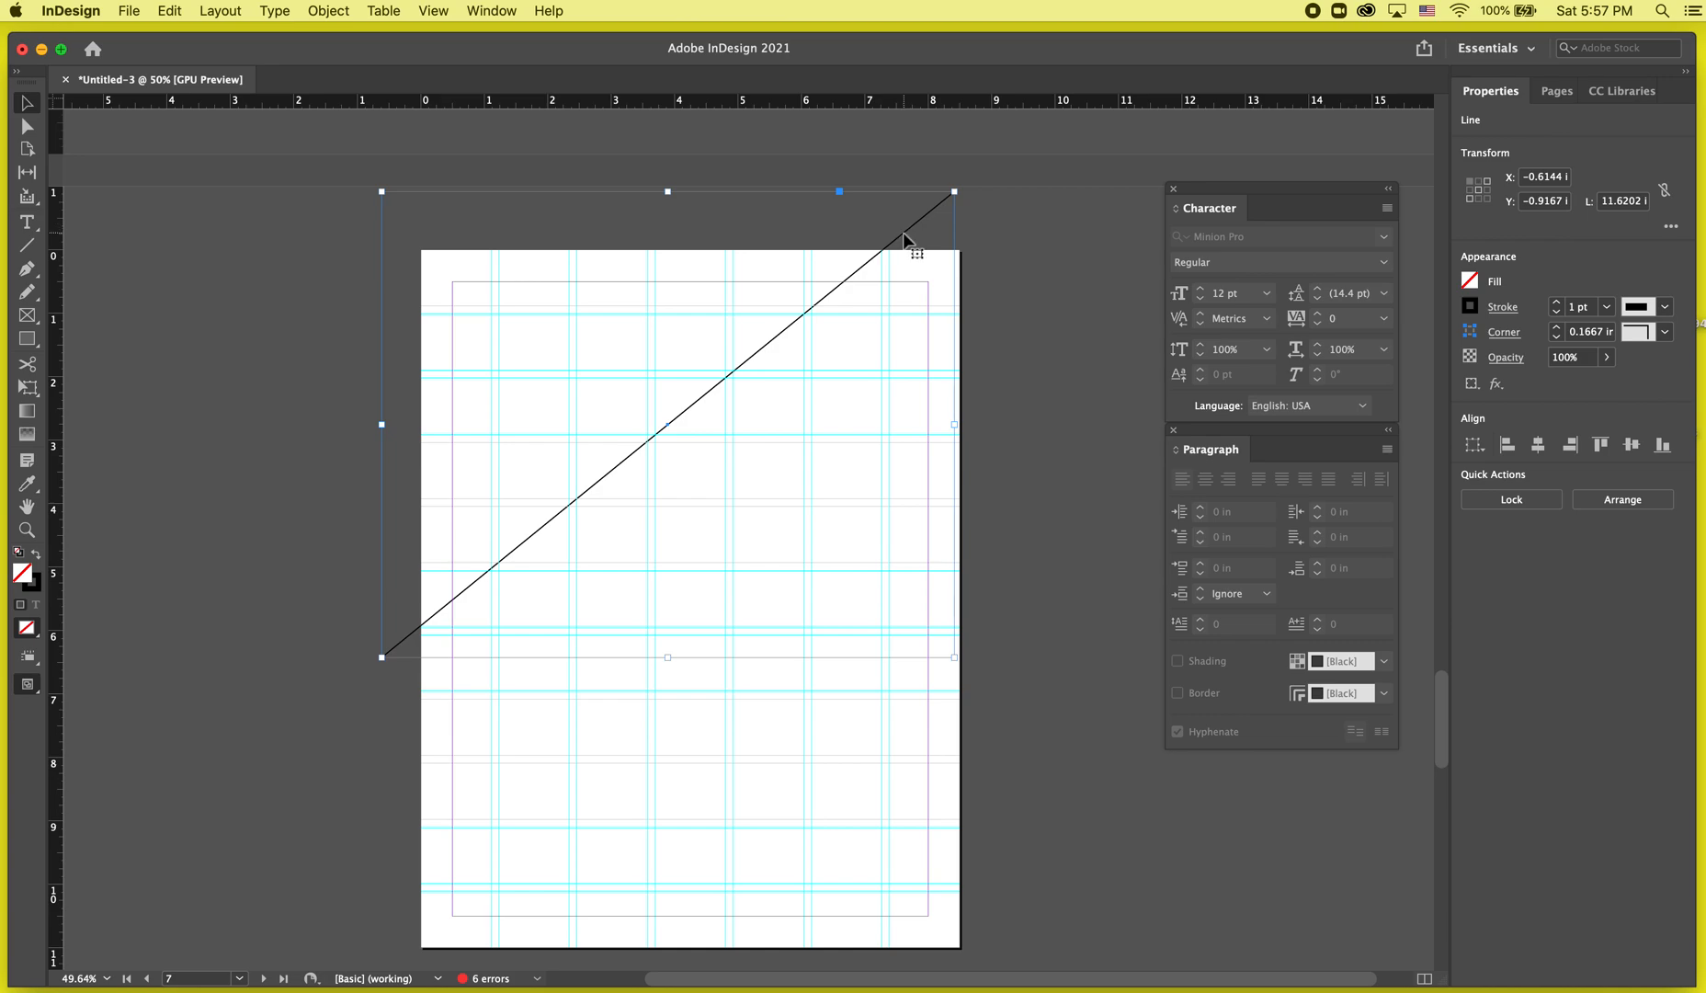
Duplicate the diagonal line, placing the copy parallel just below and to the right of it.
{"action": "left_click_drag", "start_coordinate": [905, 239], "coordinate": [924, 288]}
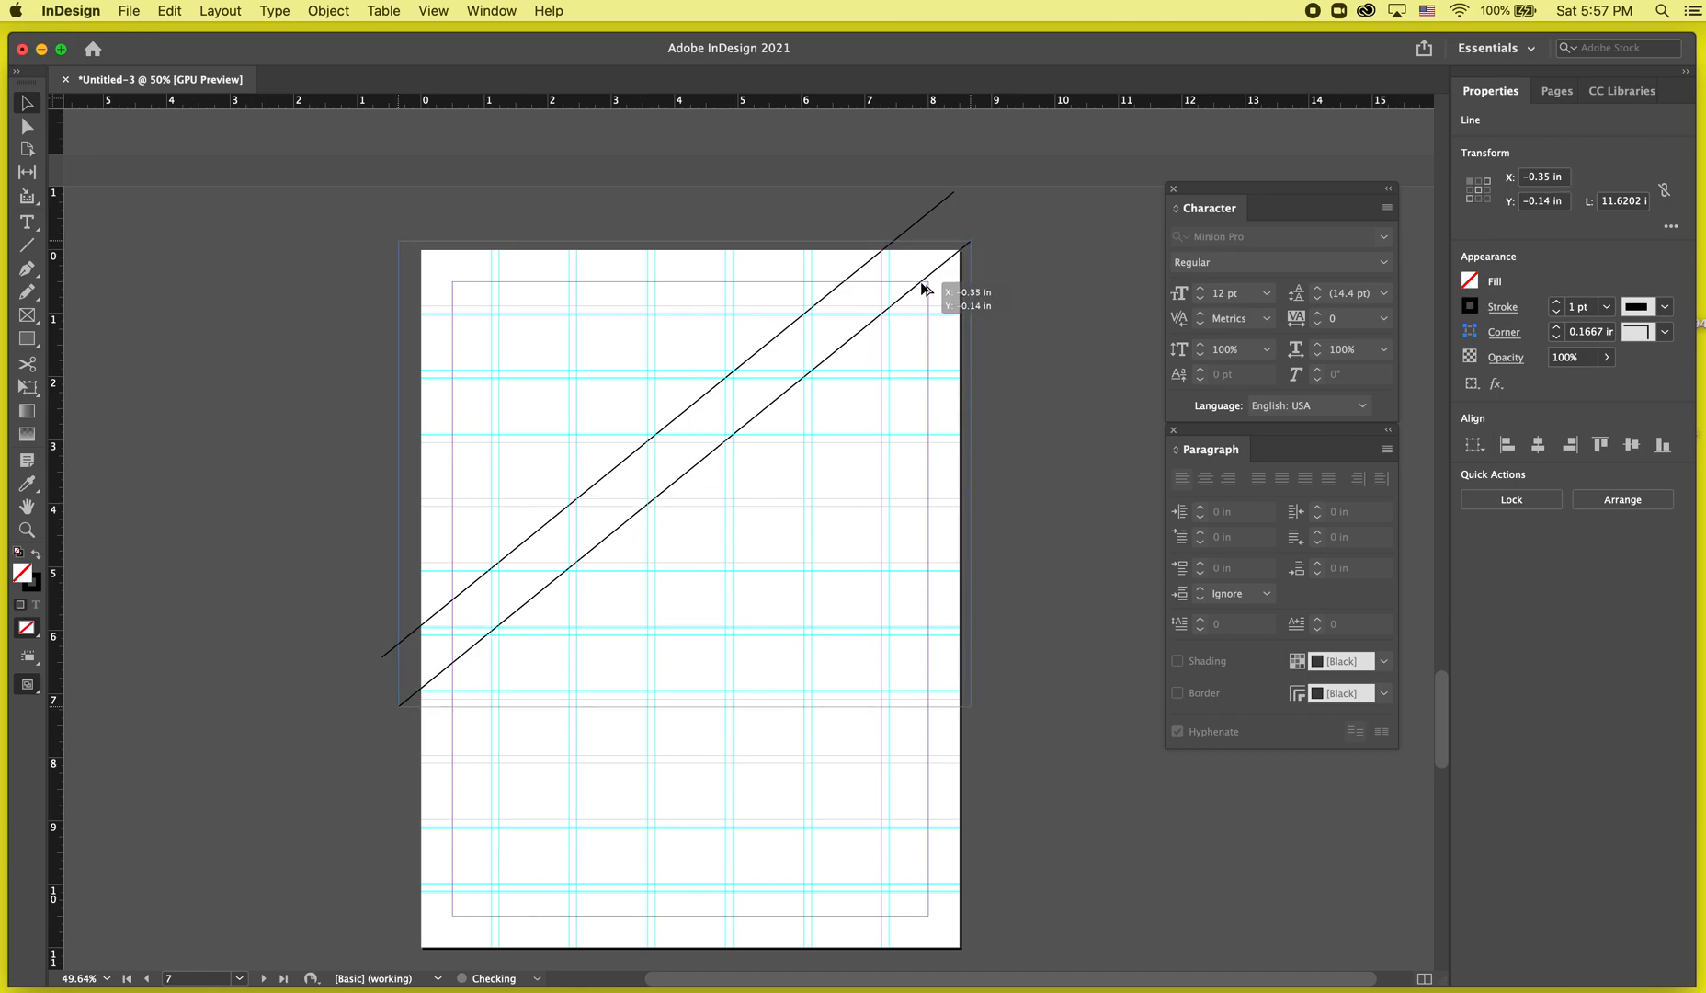
{"action": "left_click_drag", "start_coordinate": [922, 289], "coordinate": [923, 289]}
{"action": "left_click", "coordinate": [1089, 556]}
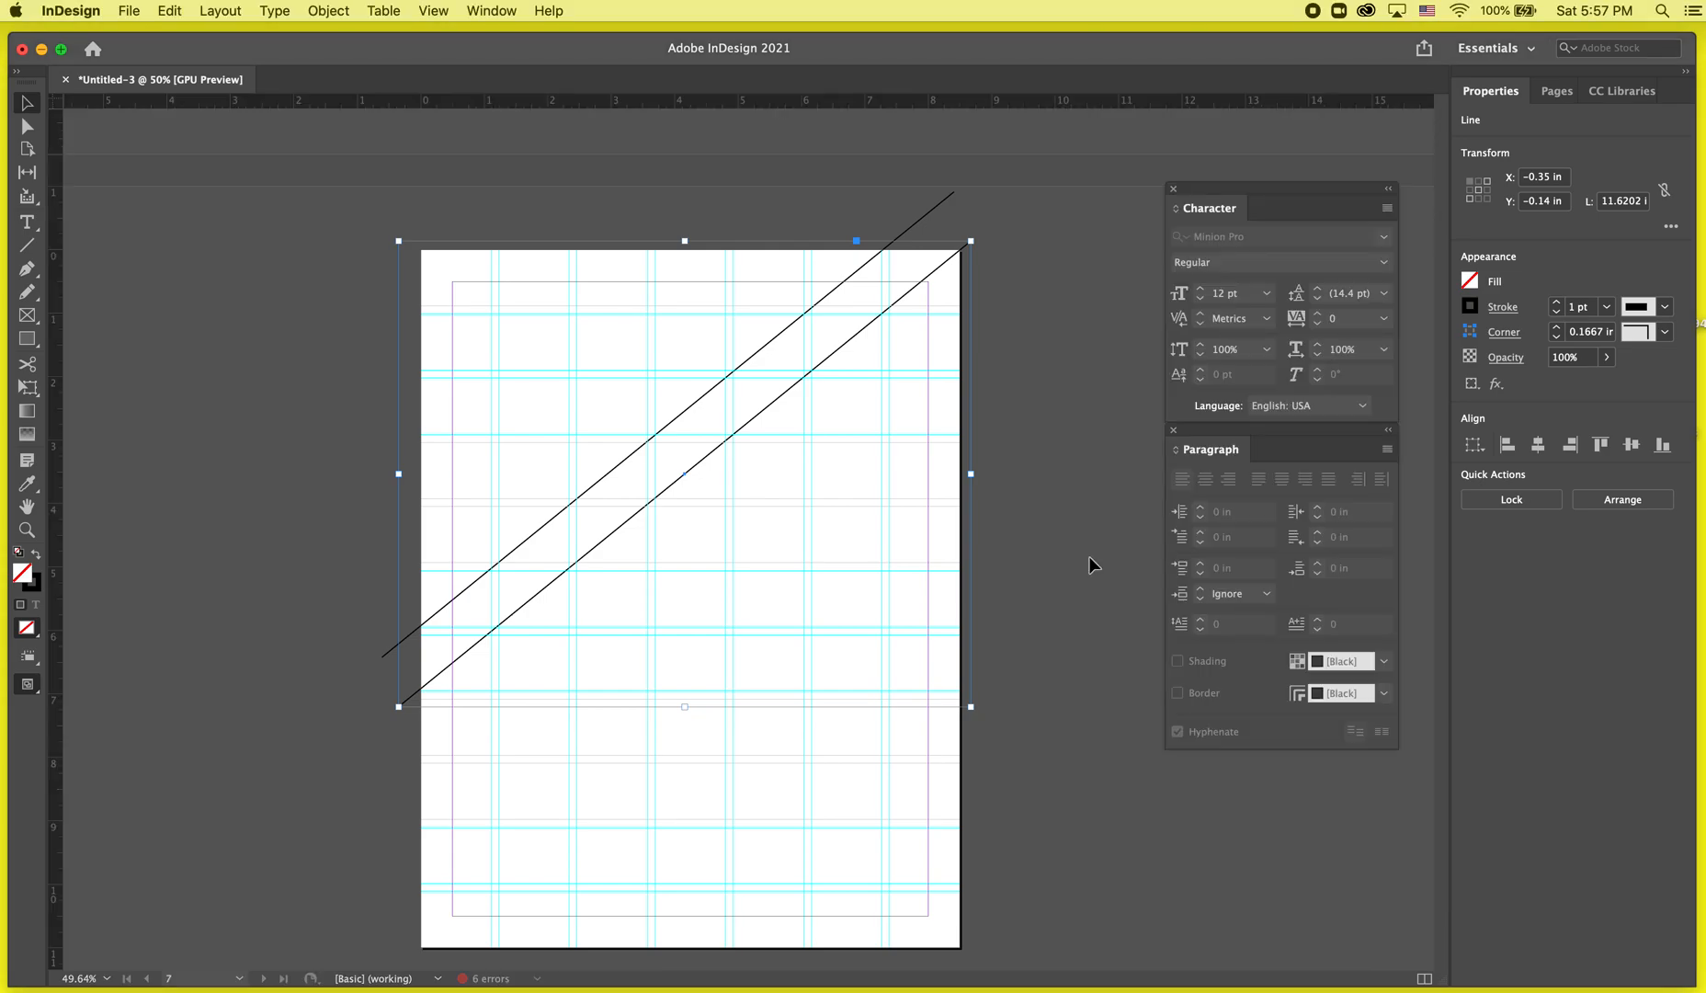
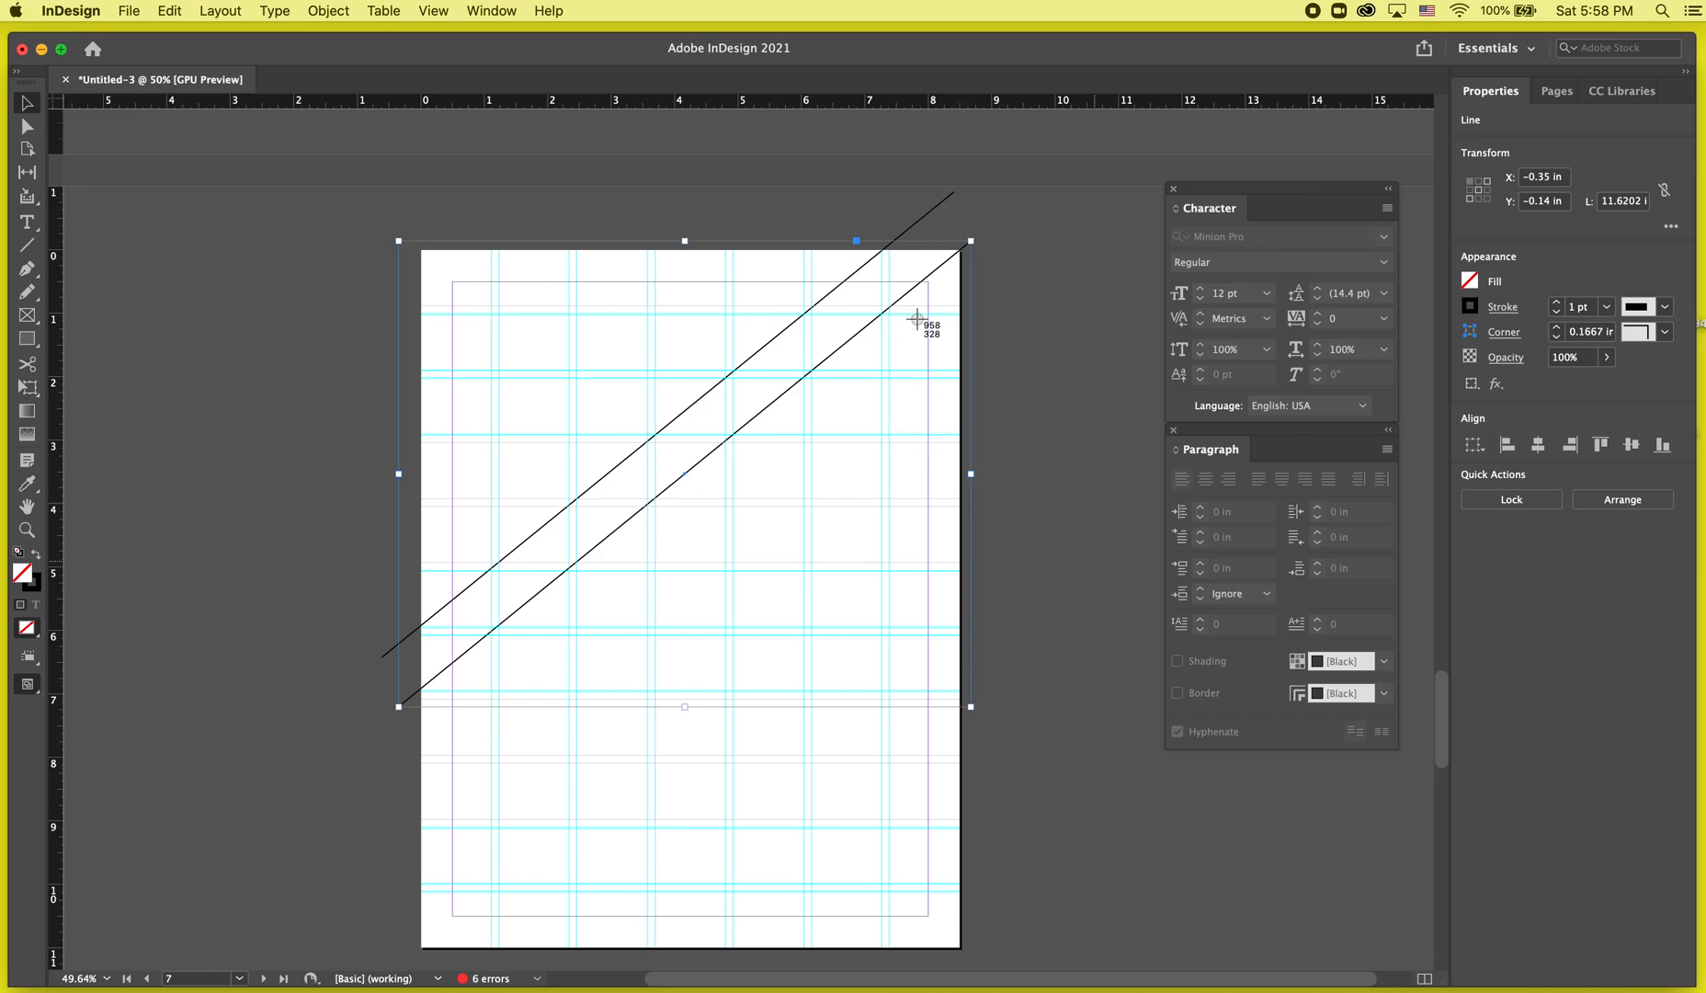
Repeat the line duplication seven times to cover page 7 with parallel diagonal lines.
{"action": "key", "text": "super+alt+shift+d"}
{"action": "key", "text": "super+alt+shift+d"}
{"action": "key", "text": "super+alt+shift+d"}
{"action": "key", "text": "super+alt+shift+d"}
{"action": "key", "text": "super+alt+shift+d"}
{"action": "key", "text": "super+alt+shift+d"}
{"action": "key", "text": "super+alt+shift+d"}
{"action": "key", "text": "super+alt+shift+d"}
{"action": "key", "text": "super+alt+shift+d"}
{"action": "key", "text": "super+alt+shift+d"}
{"action": "key", "text": "super+alt+shift+d"}
{"action": "key", "text": "super+alt+shift+d"}
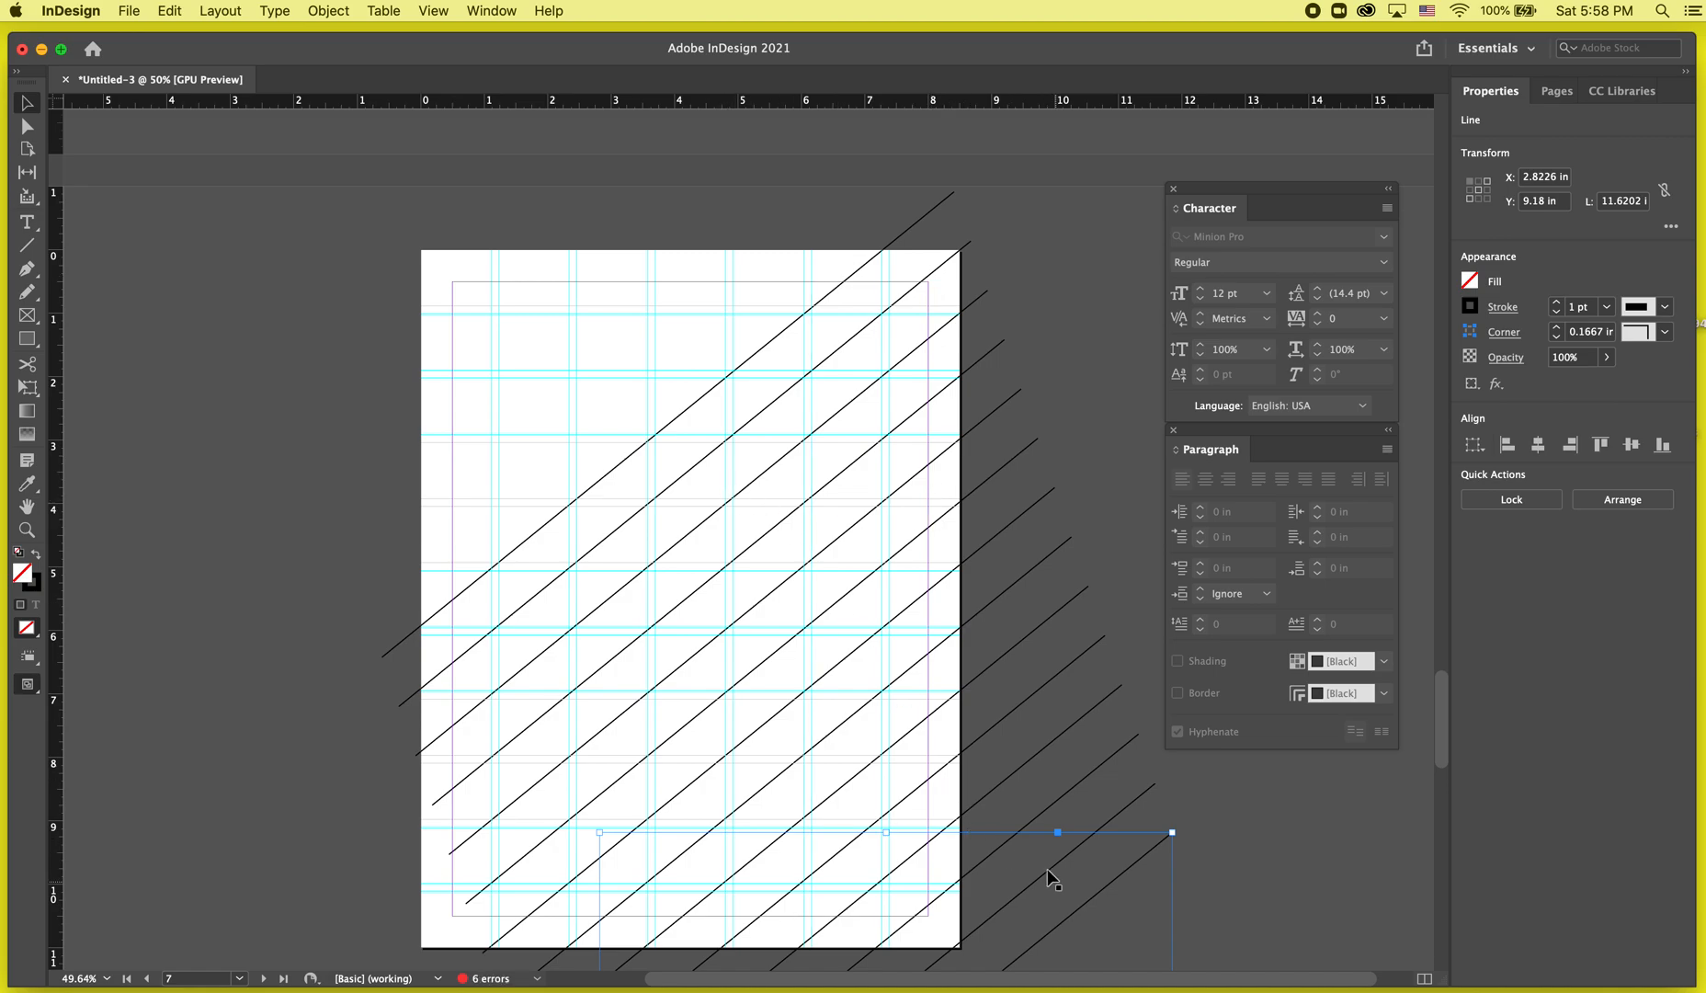
Select the lower group of diagonal lines and nudge them upward.
{"action": "scroll", "coordinate": [690, 411], "scroll_direction": "down", "scroll_amount": 5}
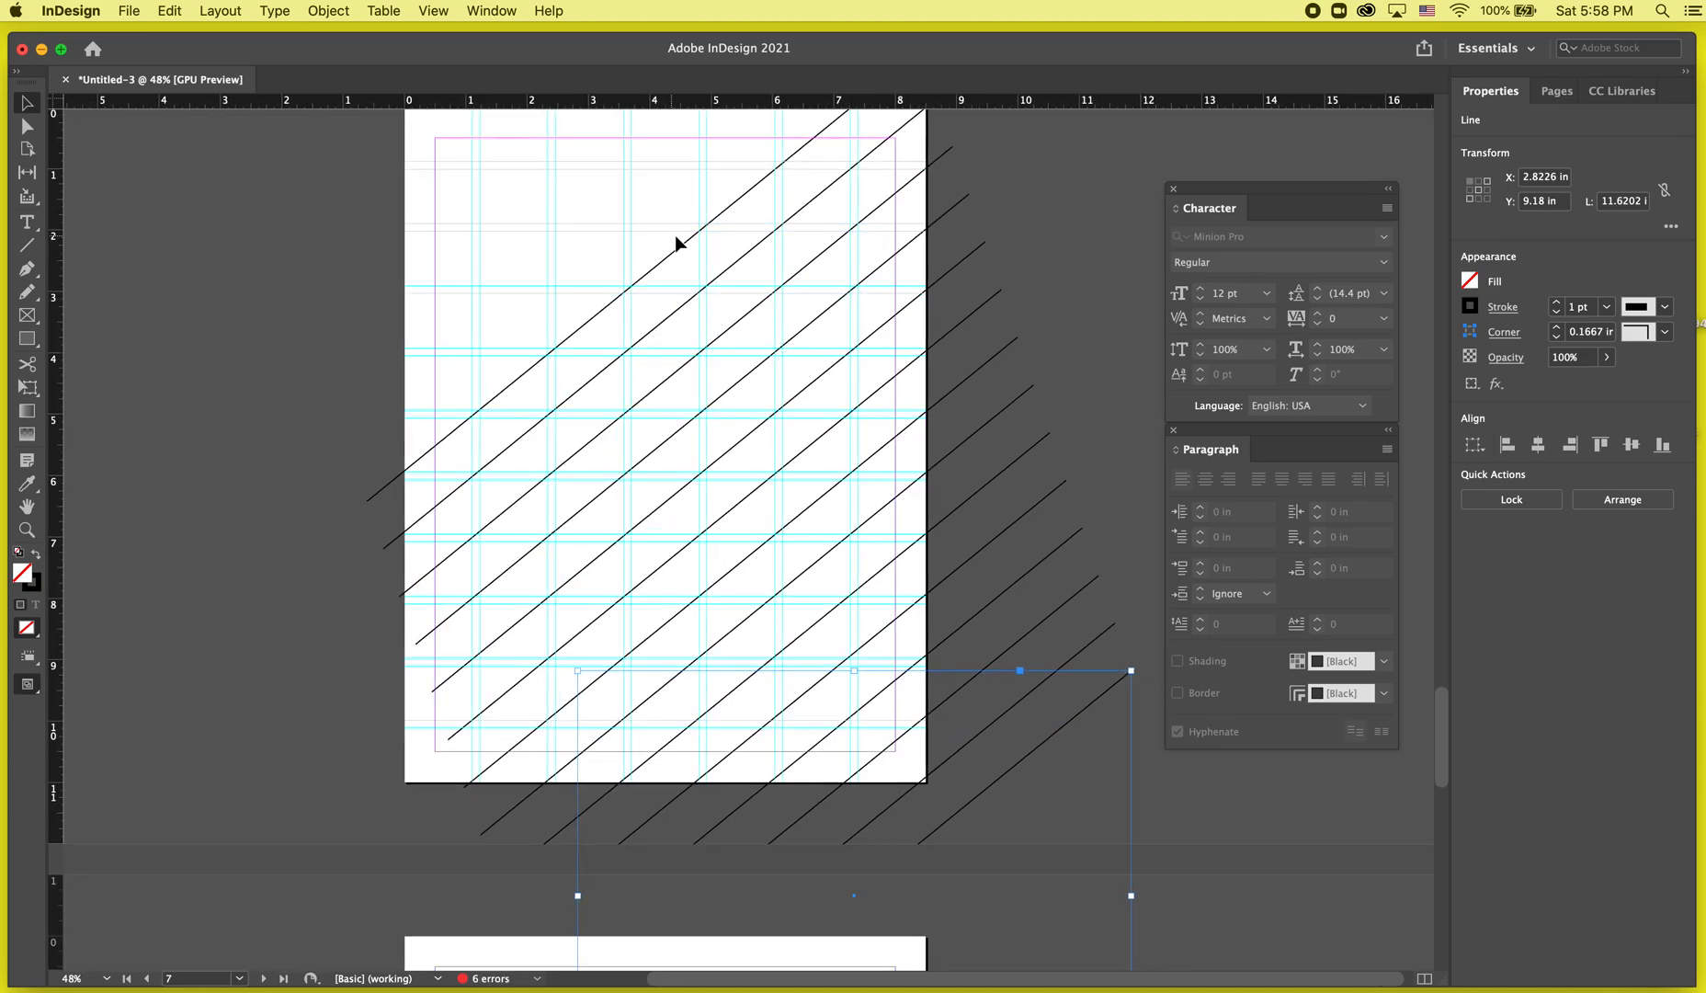
{"action": "left_click", "coordinate": [678, 241]}
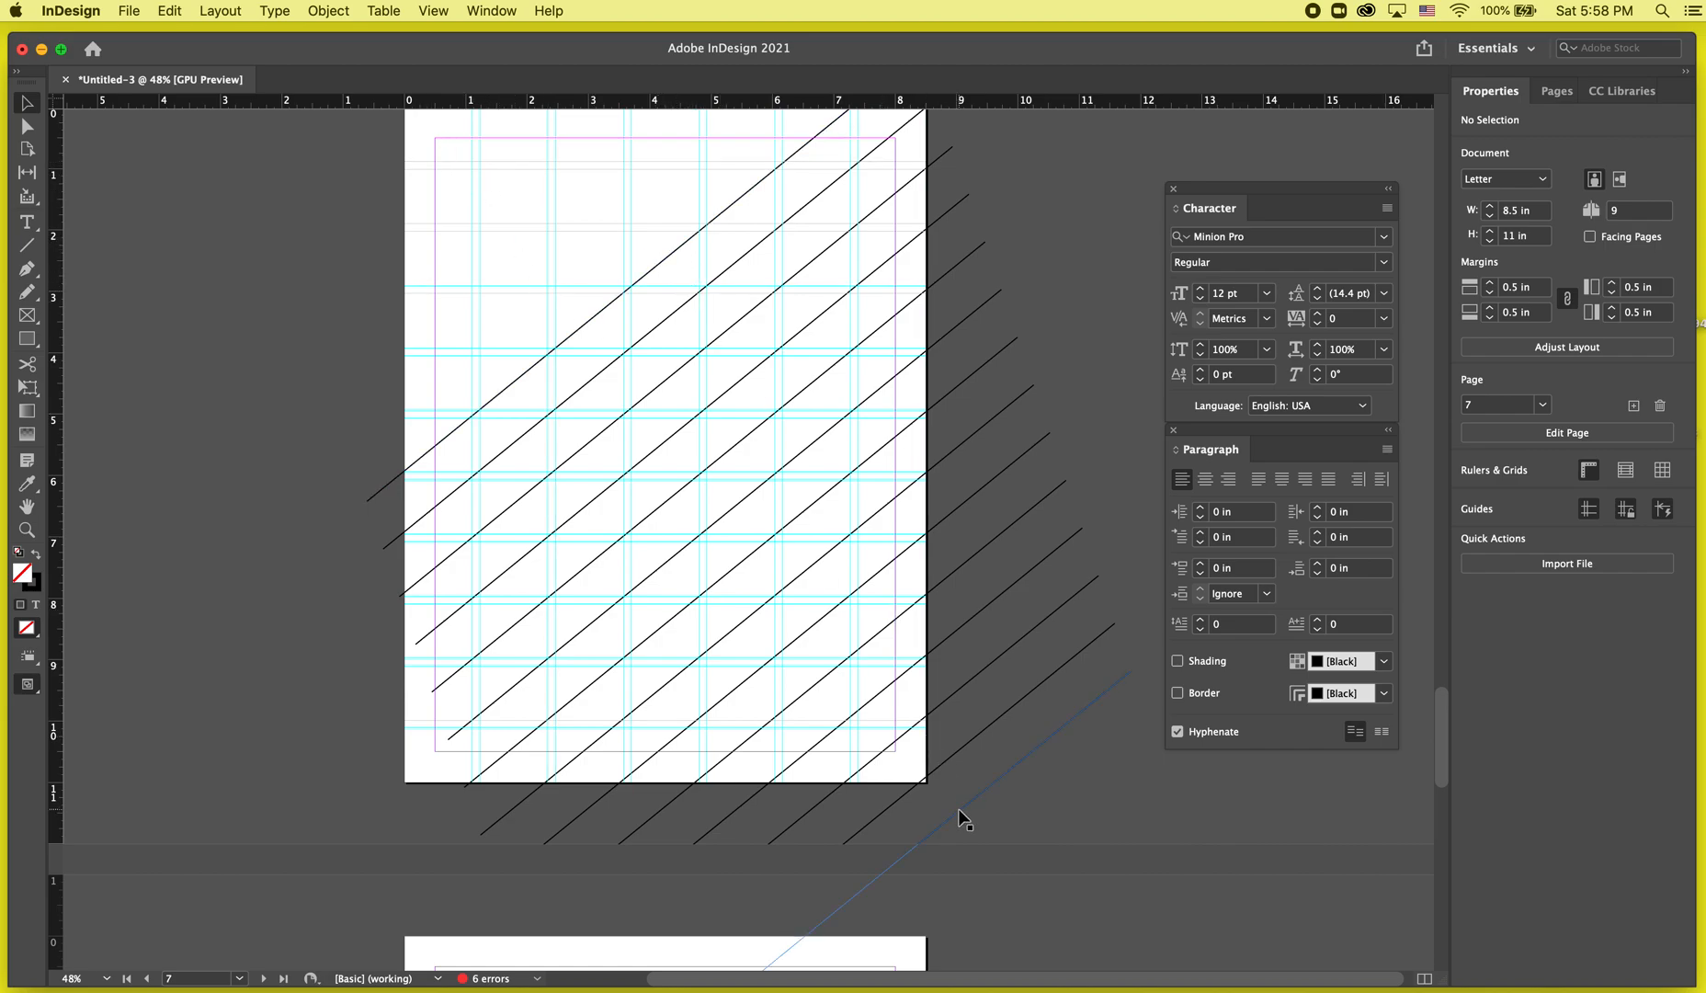
{"action": "left_click_drag", "start_coordinate": [1072, 840], "coordinate": [512, 151]}
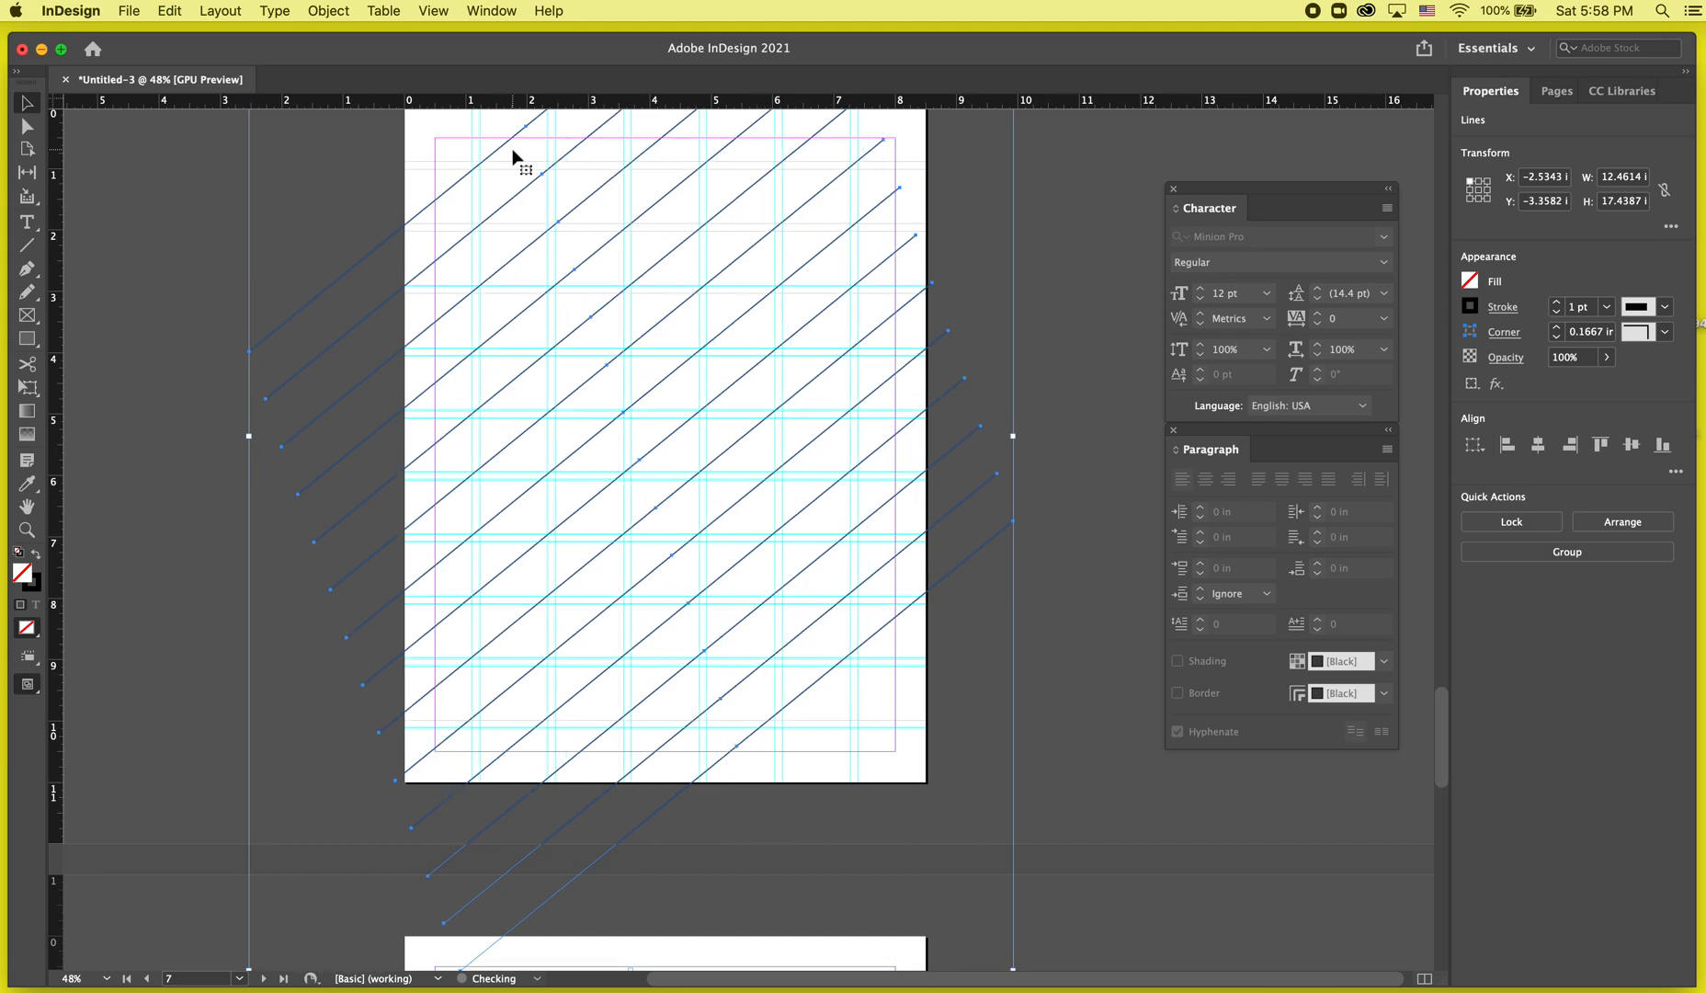
{"action": "key", "text": "Up"}
{"action": "key", "text": "Up"}
{"action": "key", "text": "Up"}
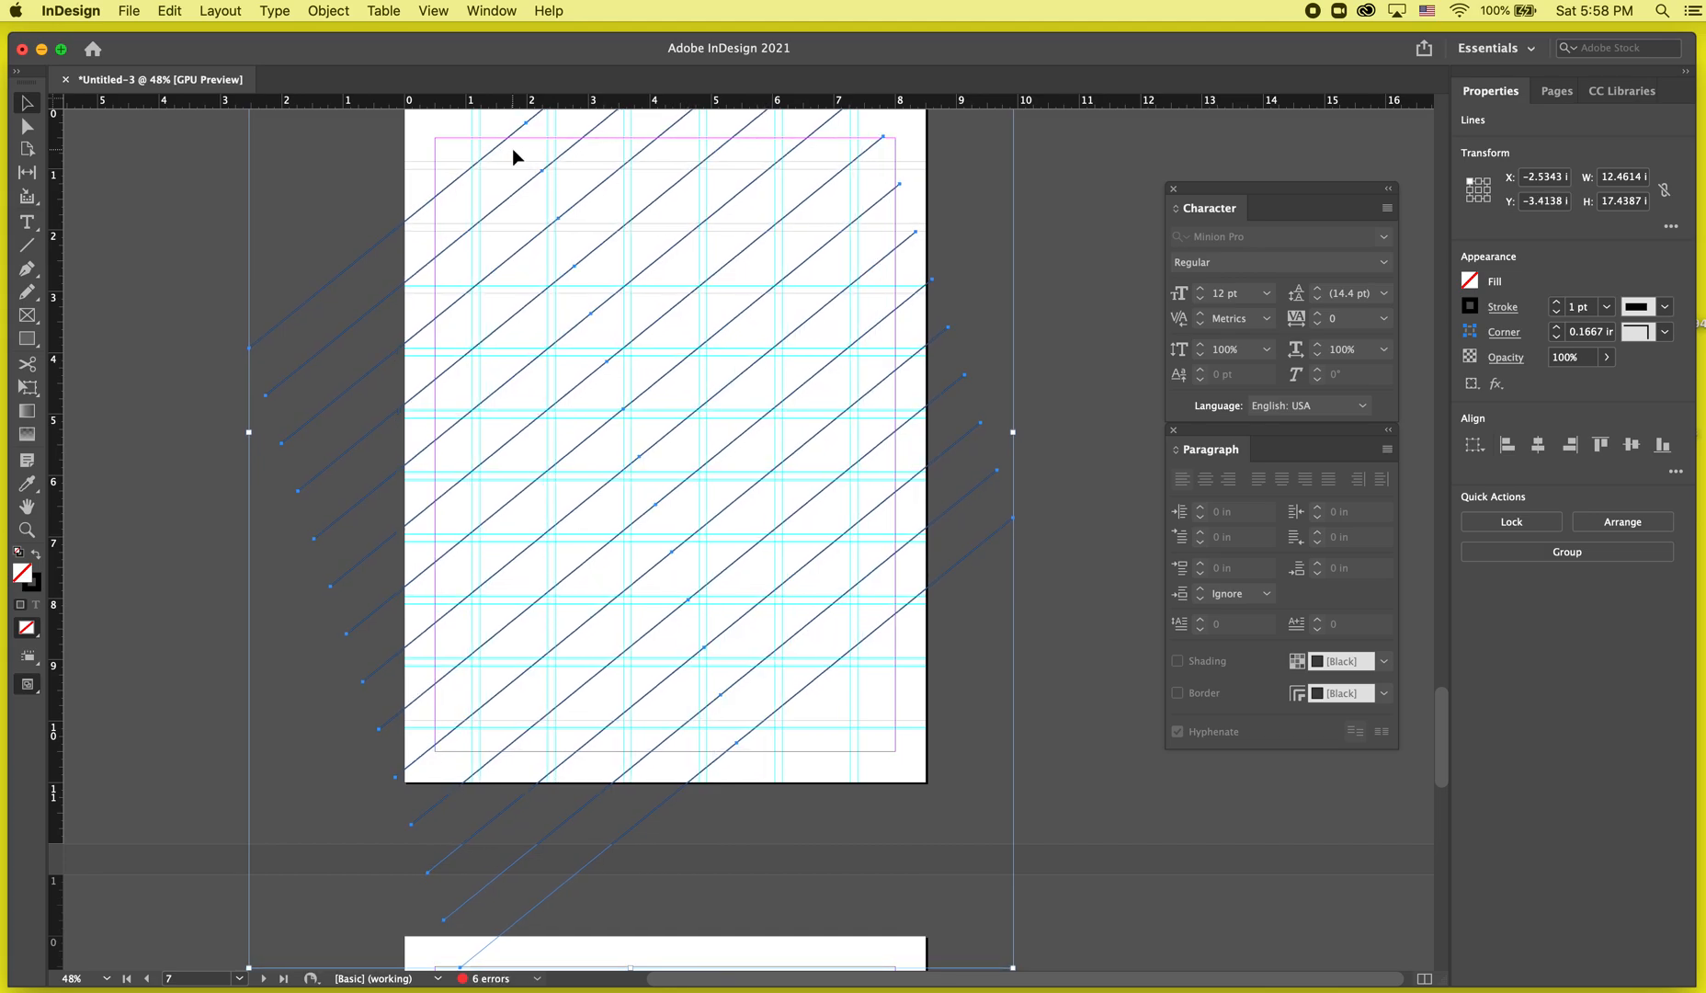
{"action": "left_click", "coordinate": [333, 207]}
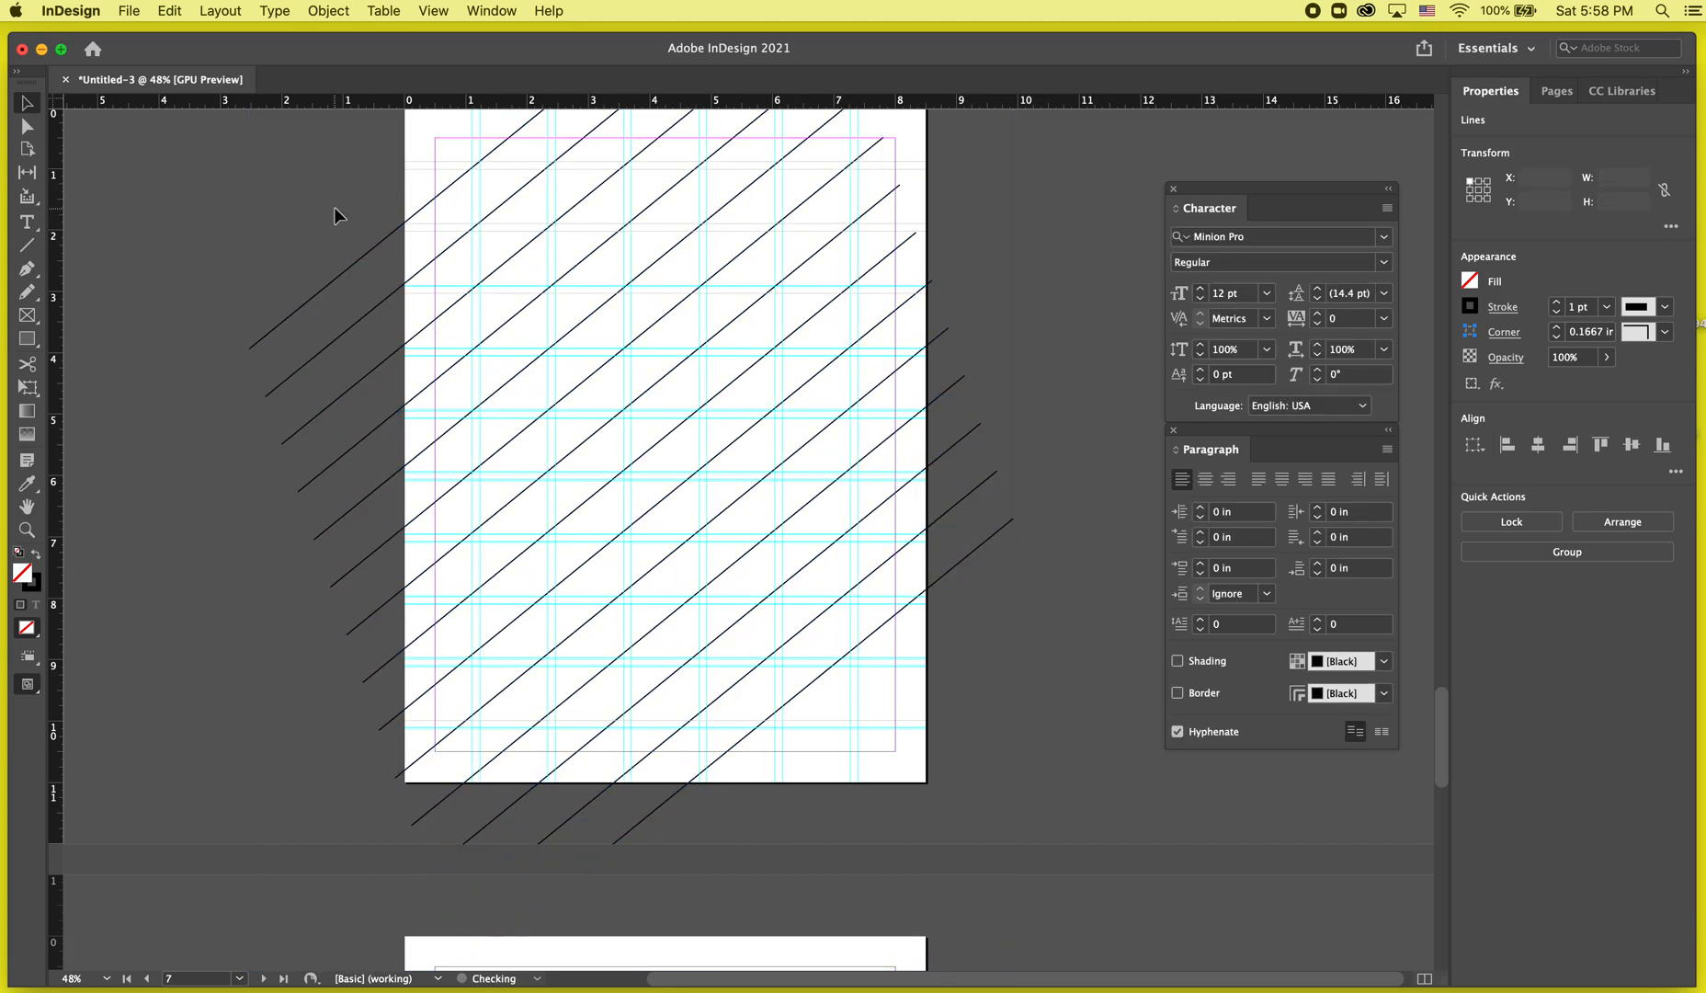
{"action": "left_click_drag", "start_coordinate": [800, 681], "coordinate": [847, 745]}
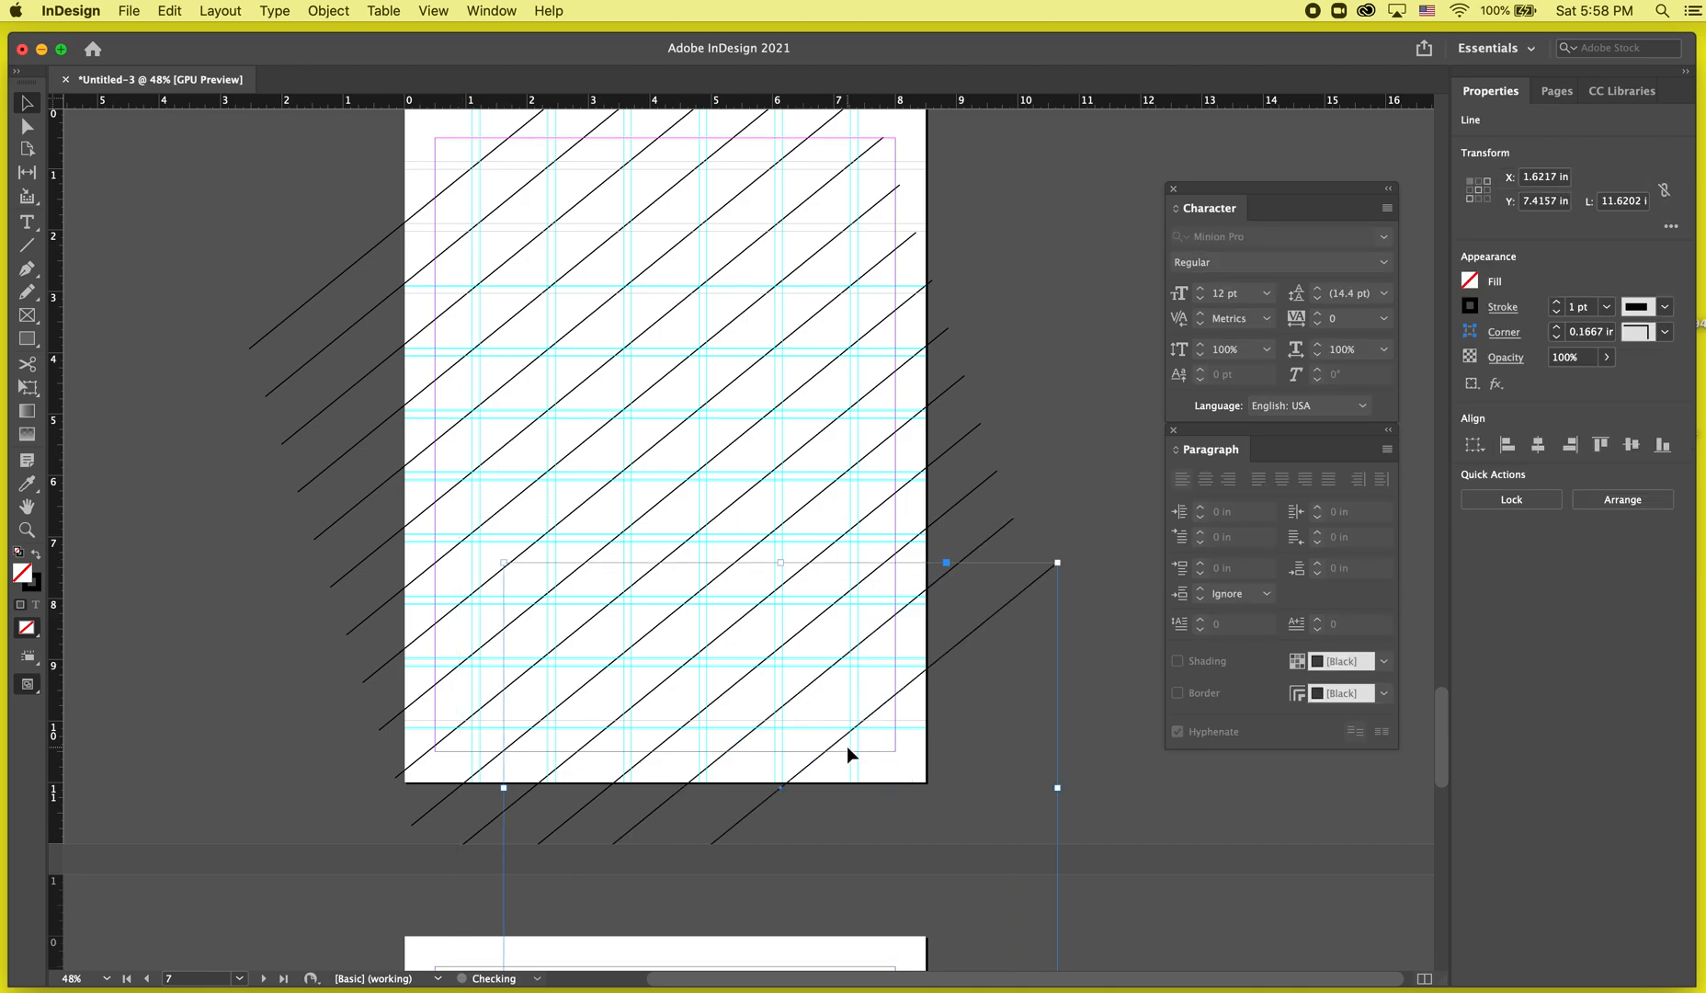
Toggle the preview mode to inspect the diagonal line pattern on the page.
{"action": "key", "text": "w"}
{"action": "left_click", "coordinate": [977, 461]}
{"action": "scroll", "coordinate": [977, 462], "scroll_direction": "up", "scroll_amount": 1}
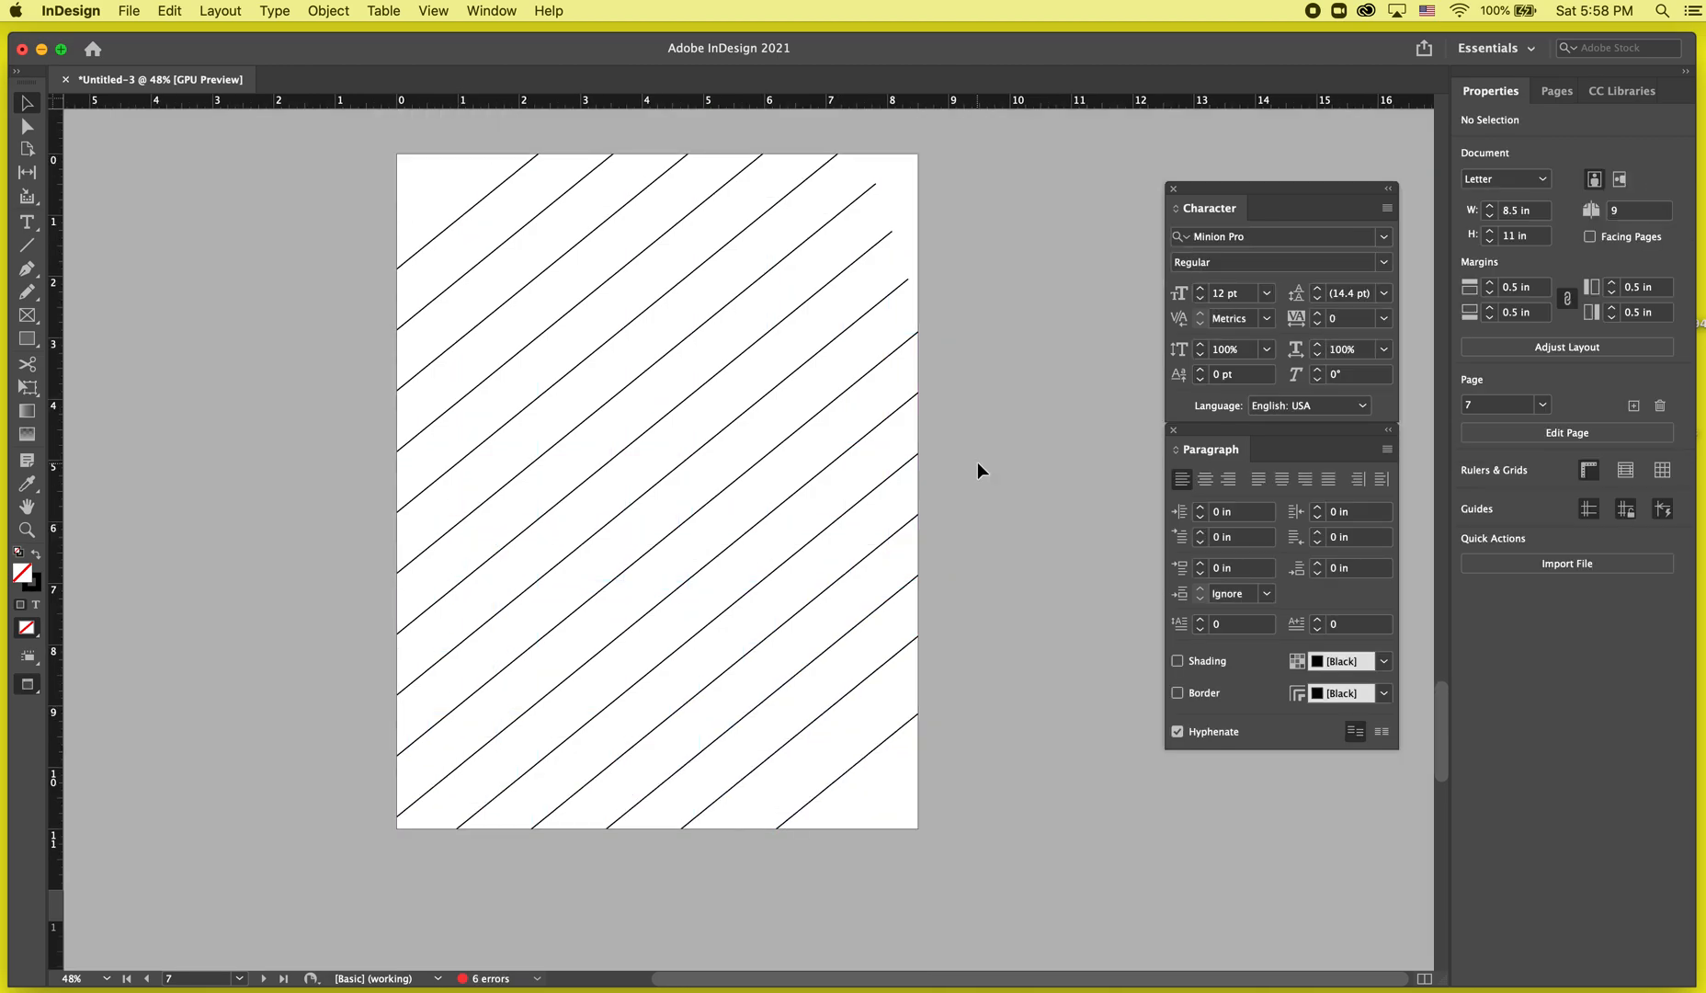
{"action": "key", "text": "w"}
{"action": "left_click", "coordinate": [526, 174]}
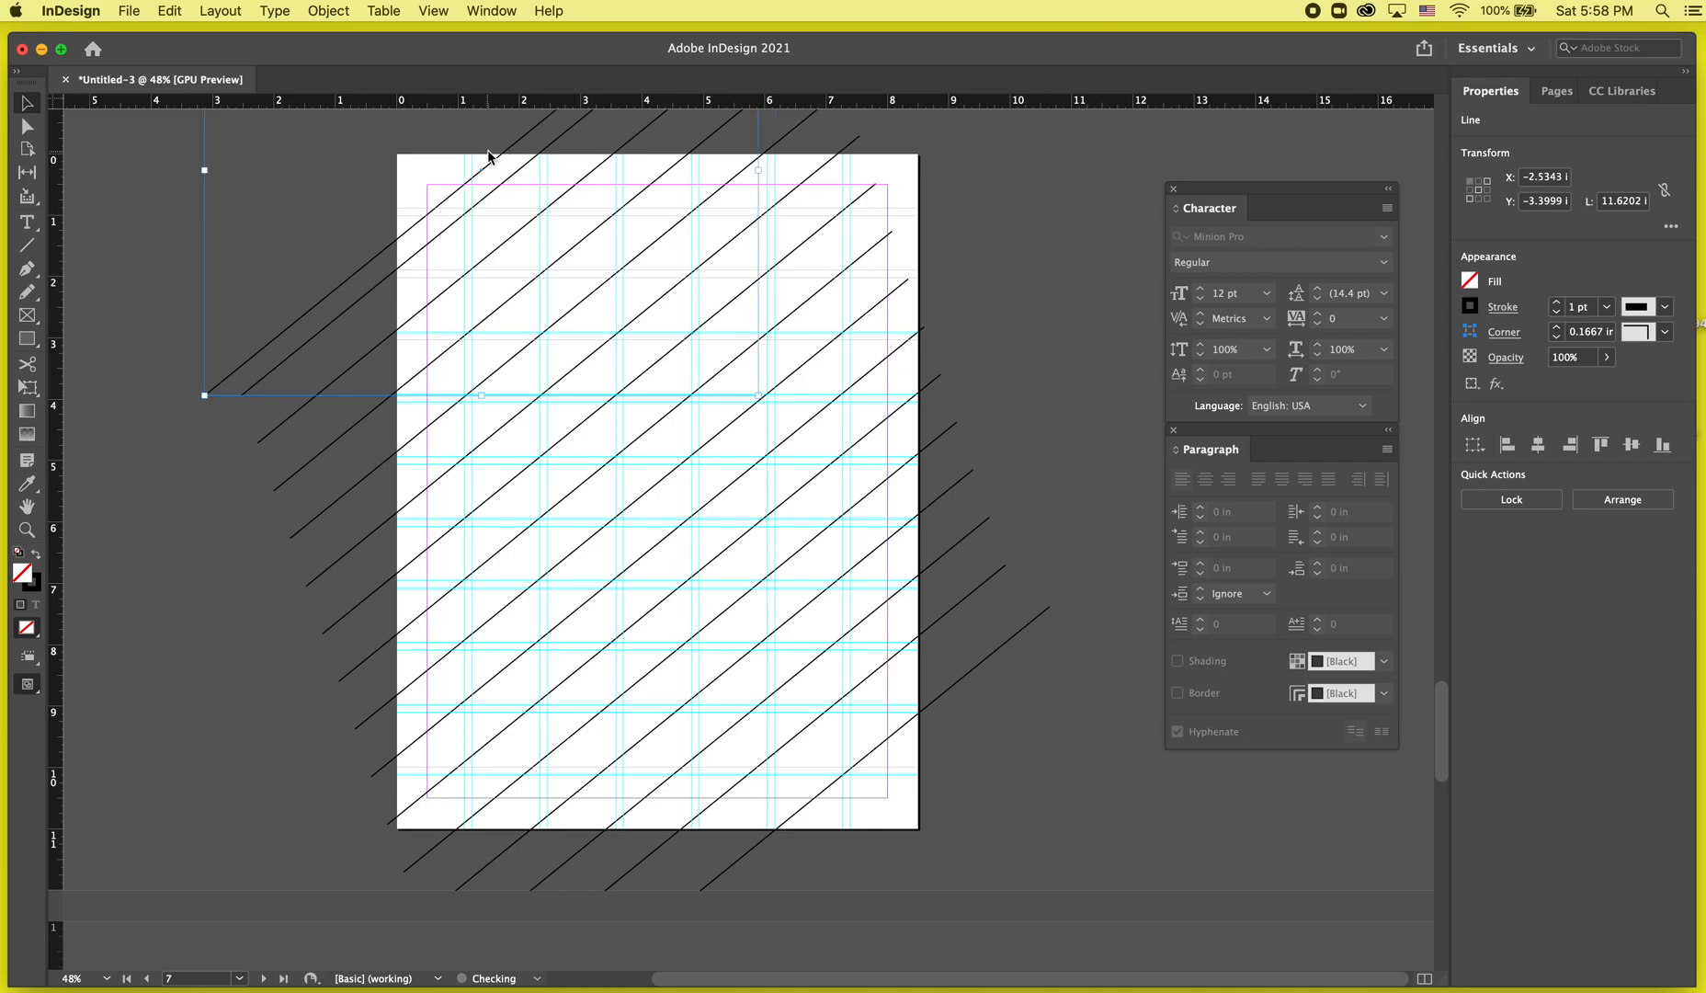
{"action": "key", "text": "w"}
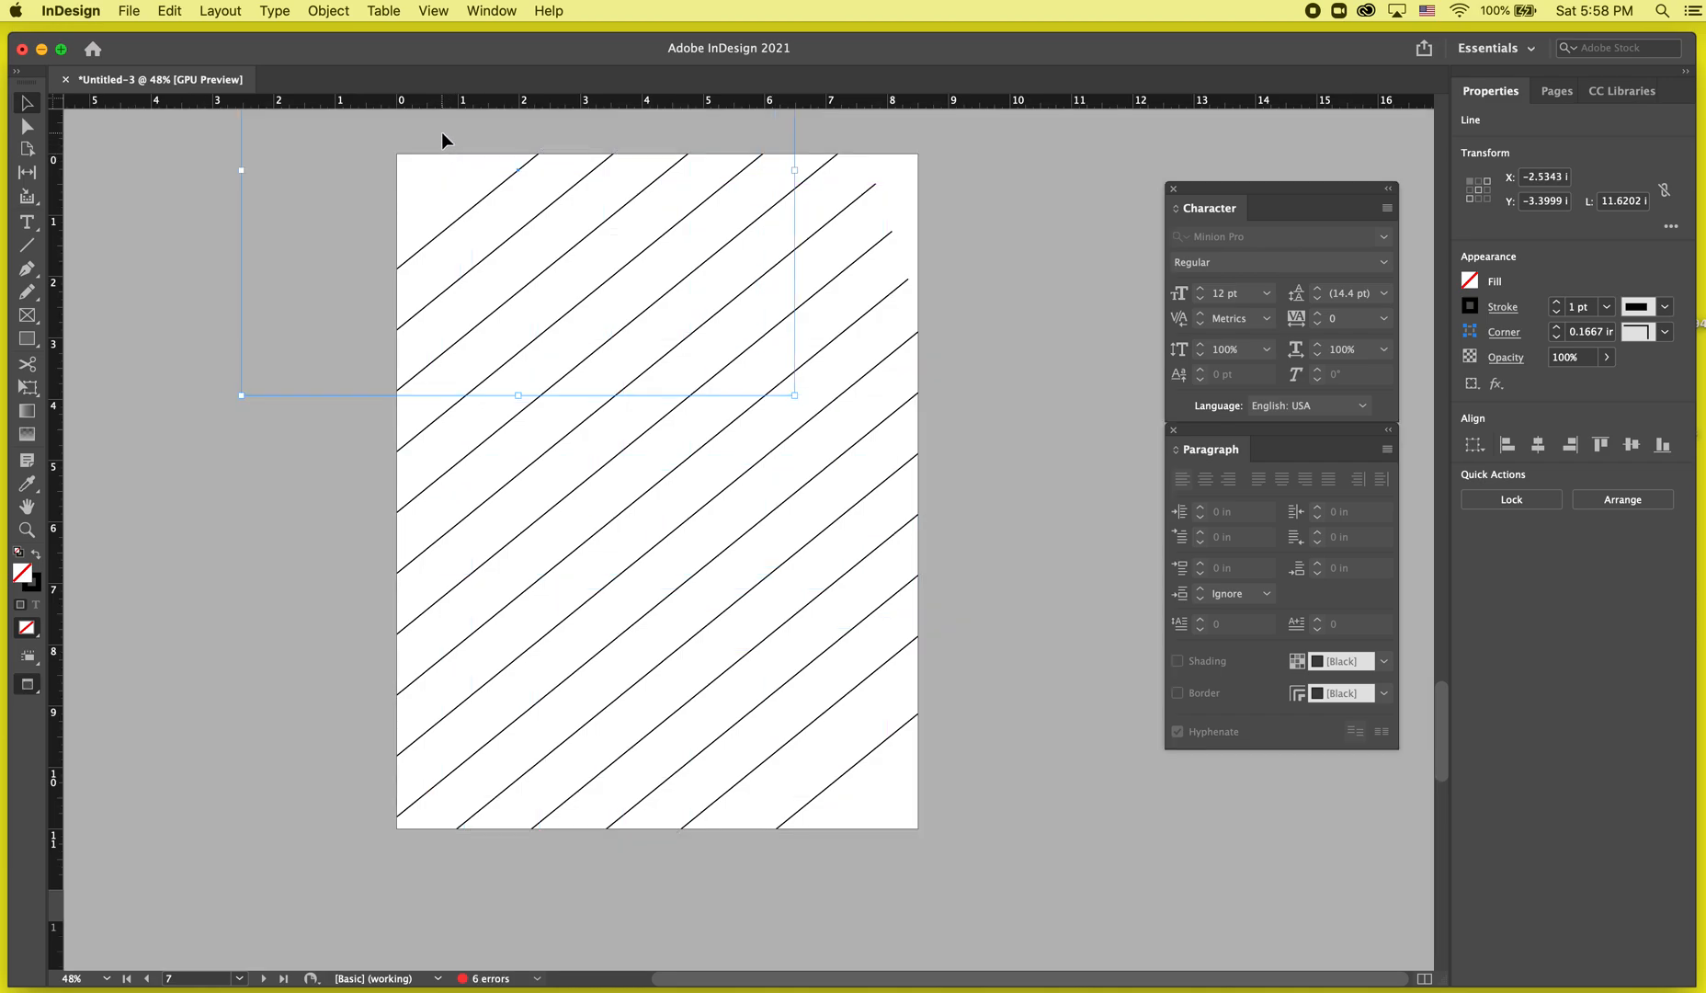
{"action": "left_click", "coordinate": [441, 133]}
{"action": "left_click_drag", "start_coordinate": [408, 211], "coordinate": [959, 929]}
{"action": "left_click", "coordinate": [975, 769]}
{"action": "key", "text": "w"}
{"action": "scroll", "coordinate": [976, 680], "scroll_direction": "down", "scroll_amount": 3}
Select all the diagonal lines around page 7 and delete them.
{"action": "left_click_drag", "start_coordinate": [1071, 742], "coordinate": [472, 292]}
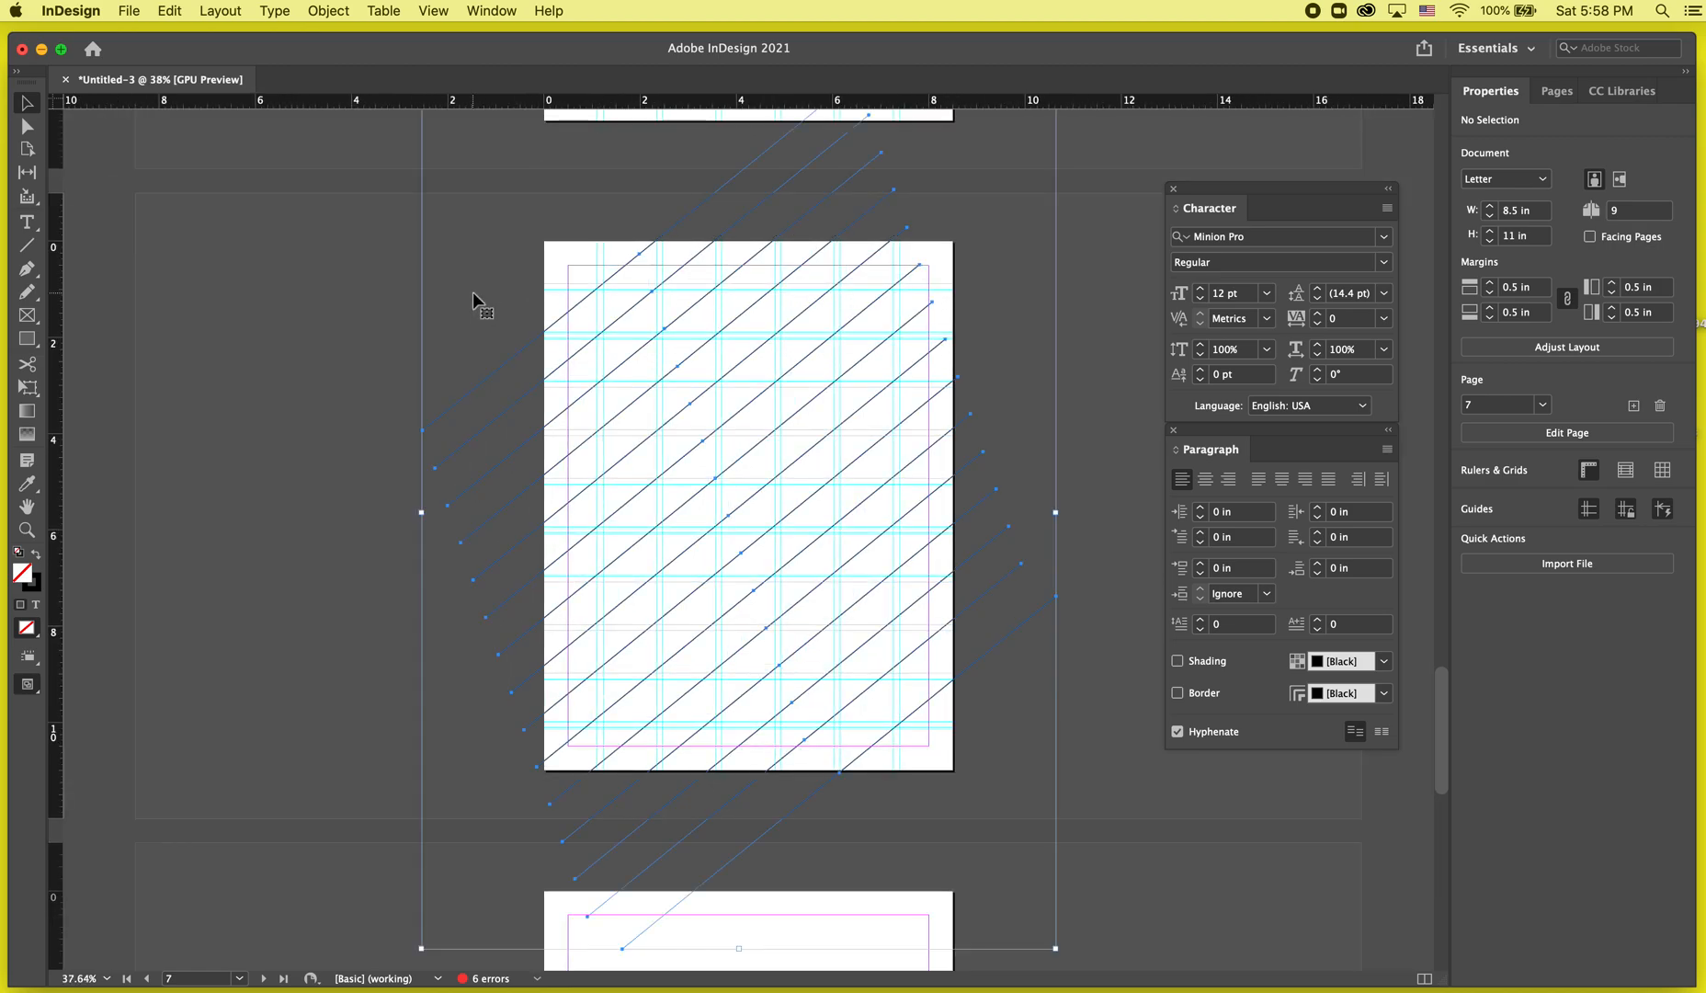
{"action": "key", "text": "Delete"}
Draw a new diagonal line about 15.6 in long from above the page's top edge down past its left side.
{"action": "left_click", "coordinate": [30, 243]}
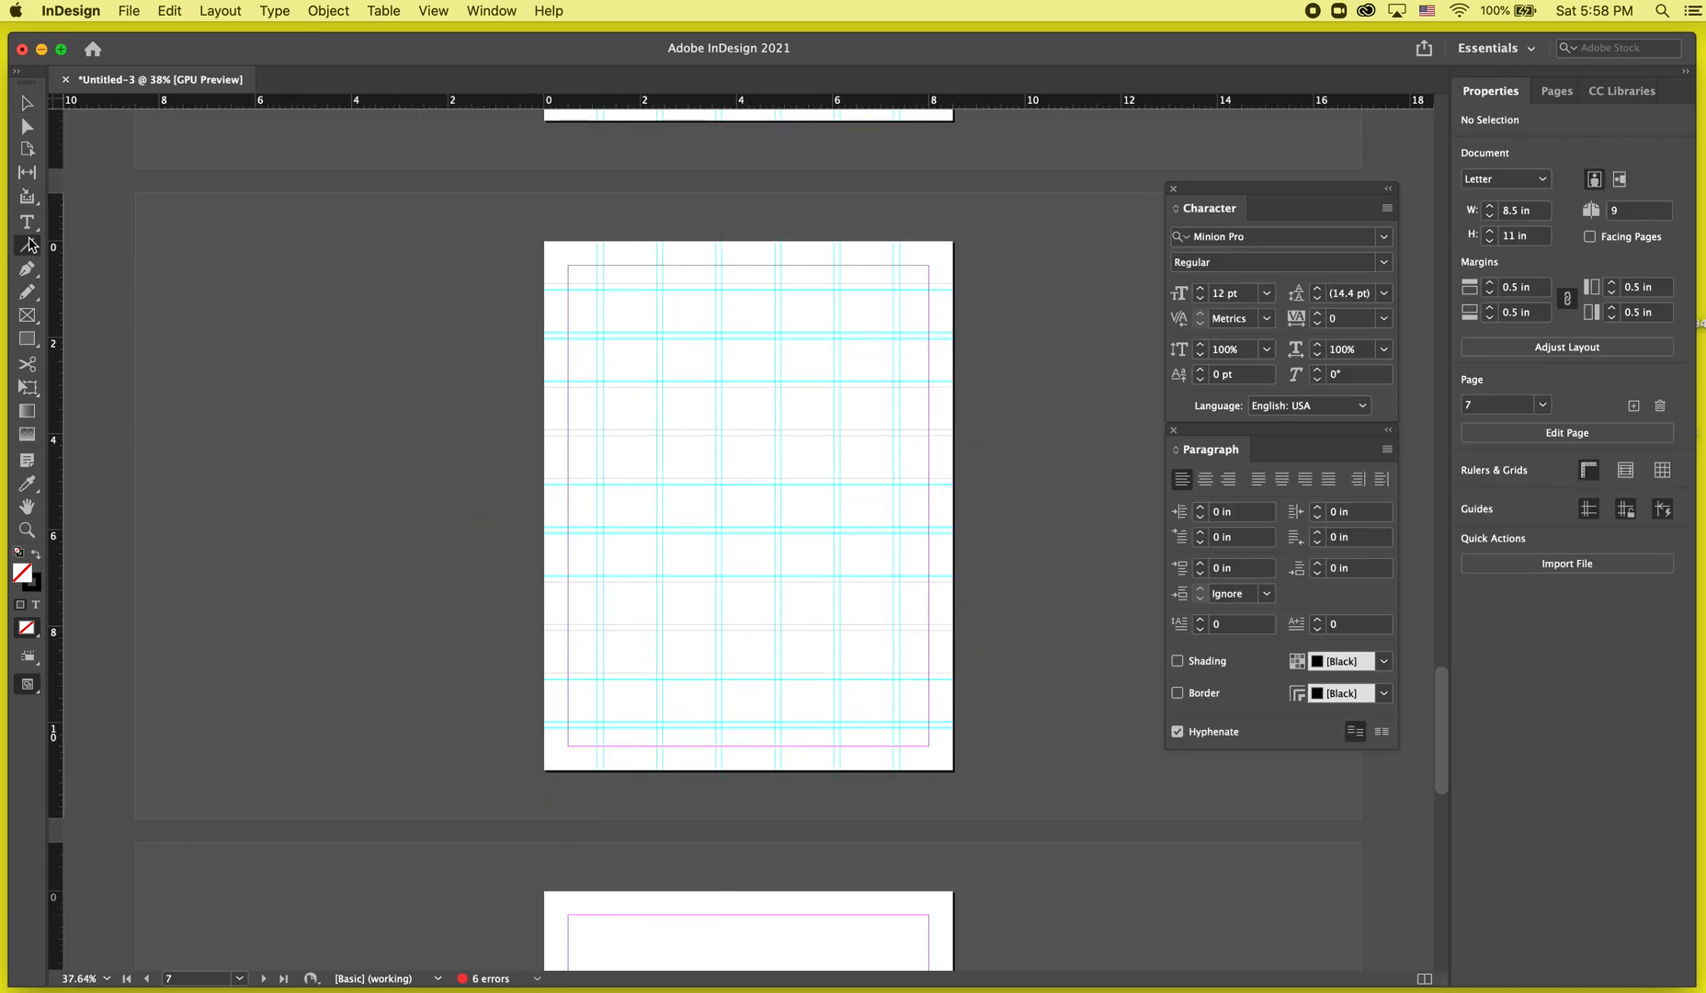
{"action": "left_click_drag", "start_coordinate": [767, 196], "coordinate": [213, 705]}
{"action": "key", "text": "v"}
{"action": "mouse_move", "coordinate": [611, 343]}
{"action": "left_mouse_down"}
{"action": "mouse_move", "coordinate": [364, 355]}
{"action": "mouse_move", "coordinate": [364, 335]}
{"action": "left_mouse_up"}
{"action": "left_click", "coordinate": [379, 324]}
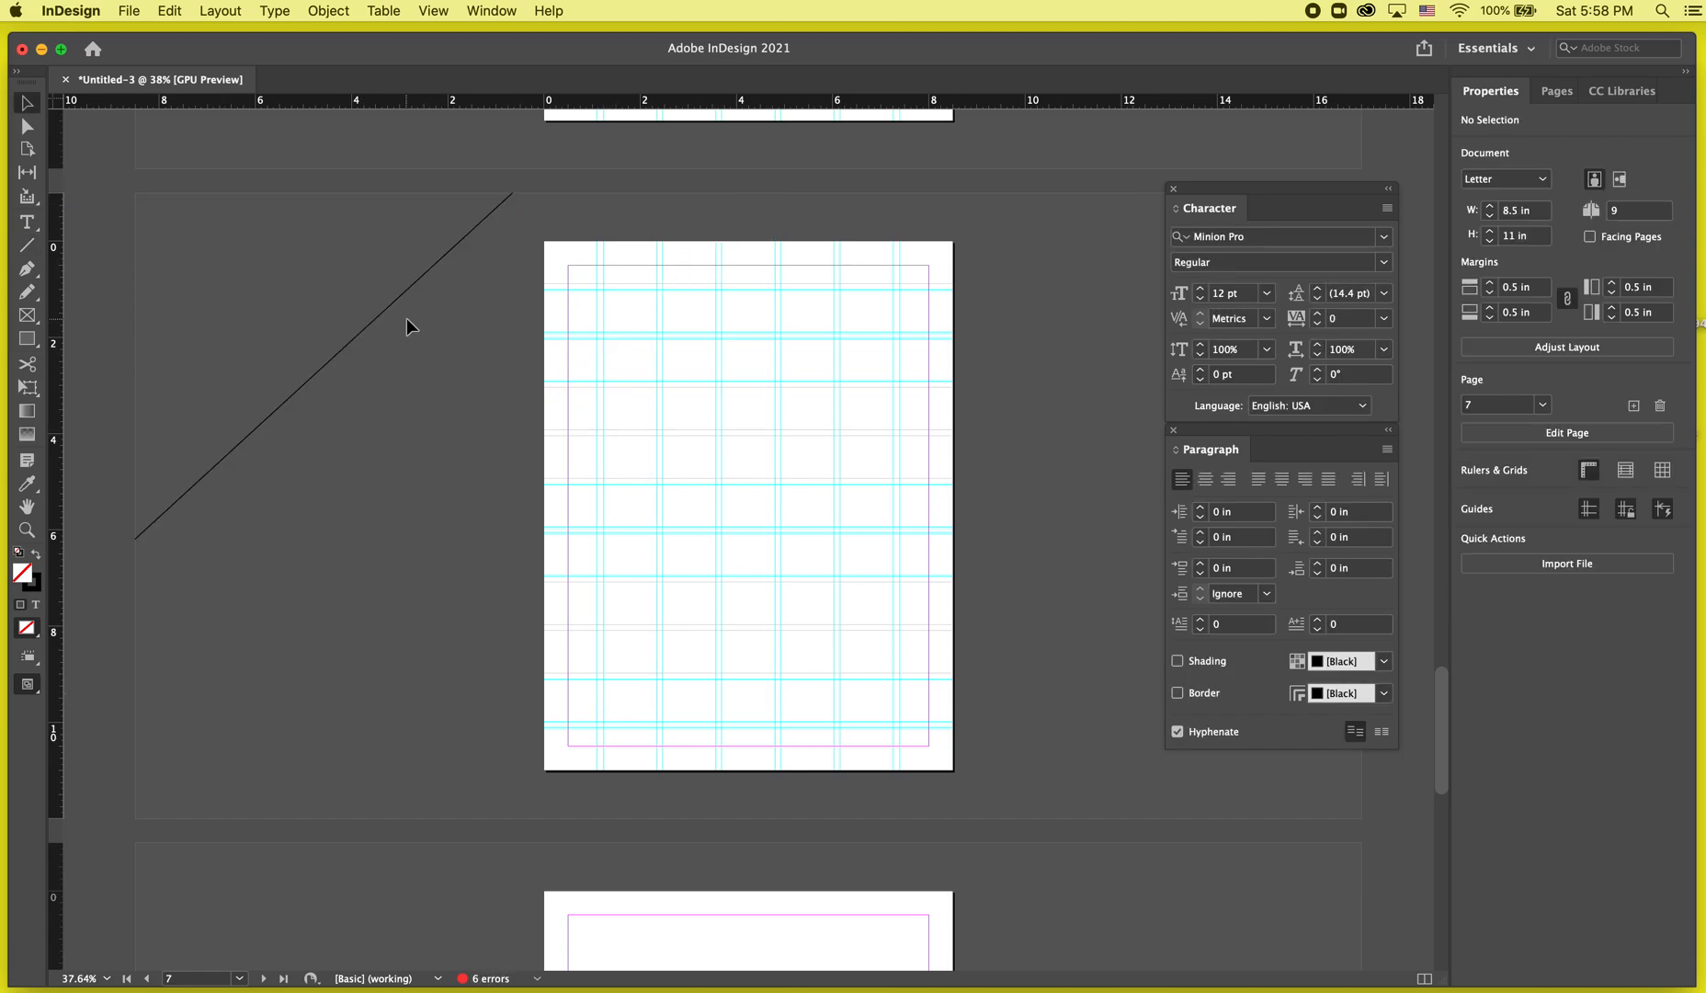
{"action": "key", "text": "ctrl+z"}
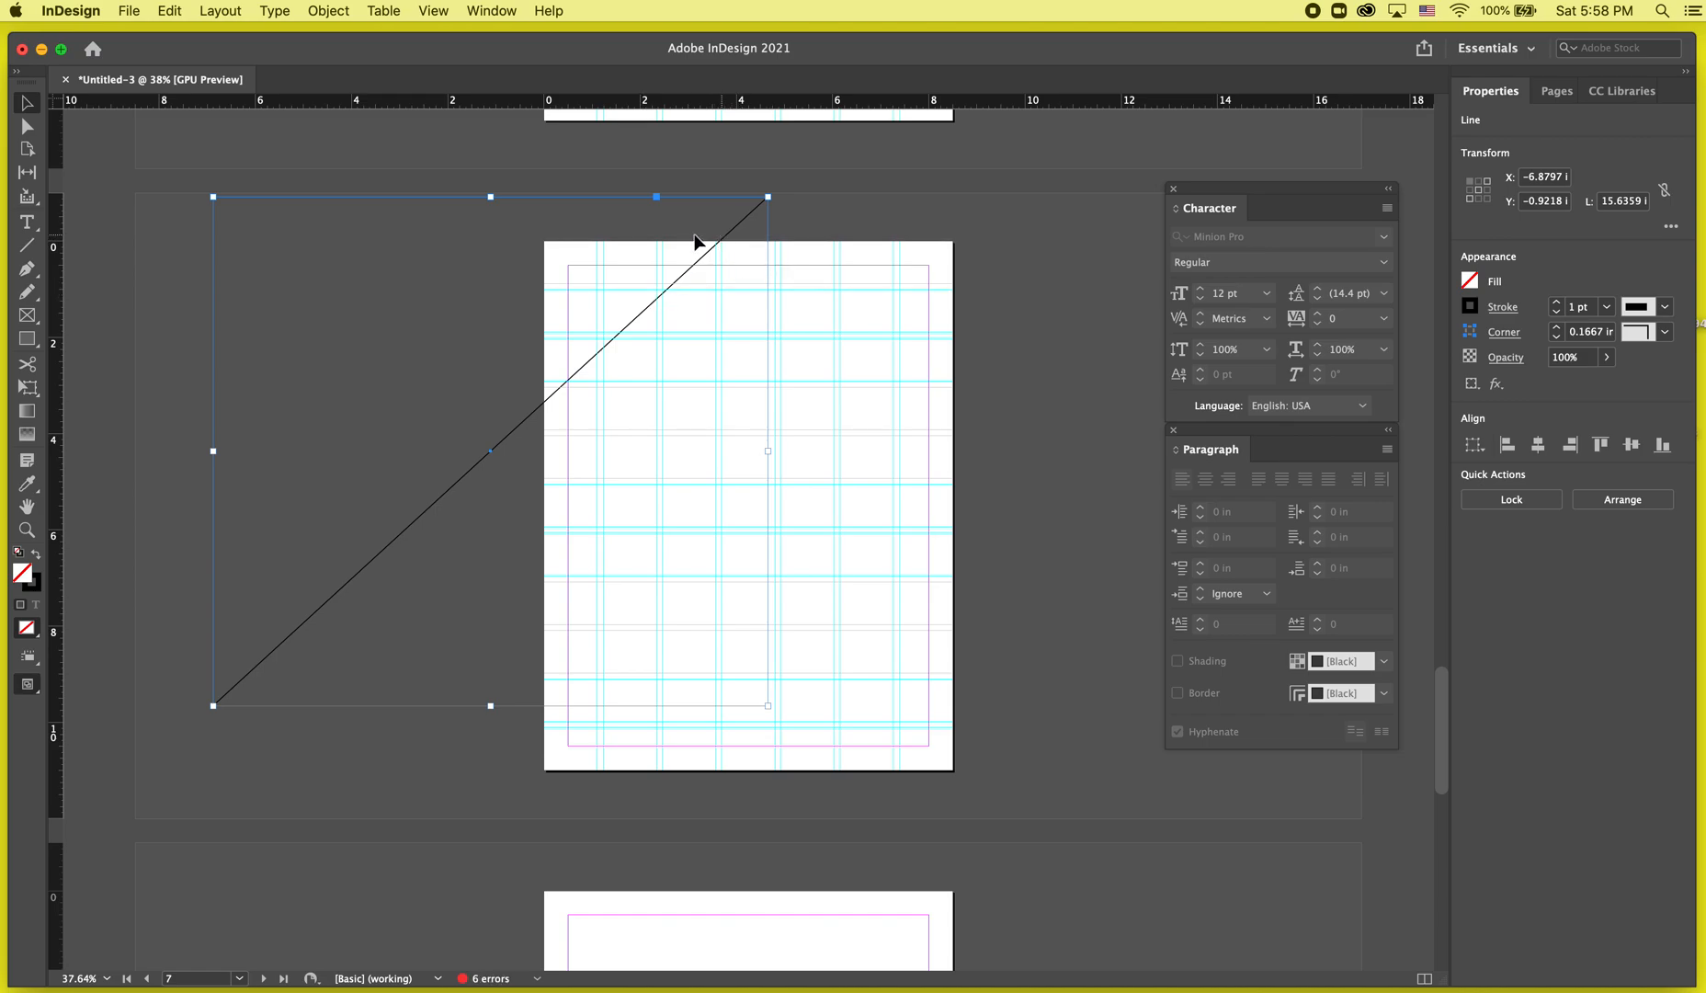
Reshape the line to run from the page's bottom-left to top-right corner, about 12.7 in long, then move it off the page's left side.
{"action": "left_click_drag", "start_coordinate": [761, 221], "coordinate": [840, 241]}
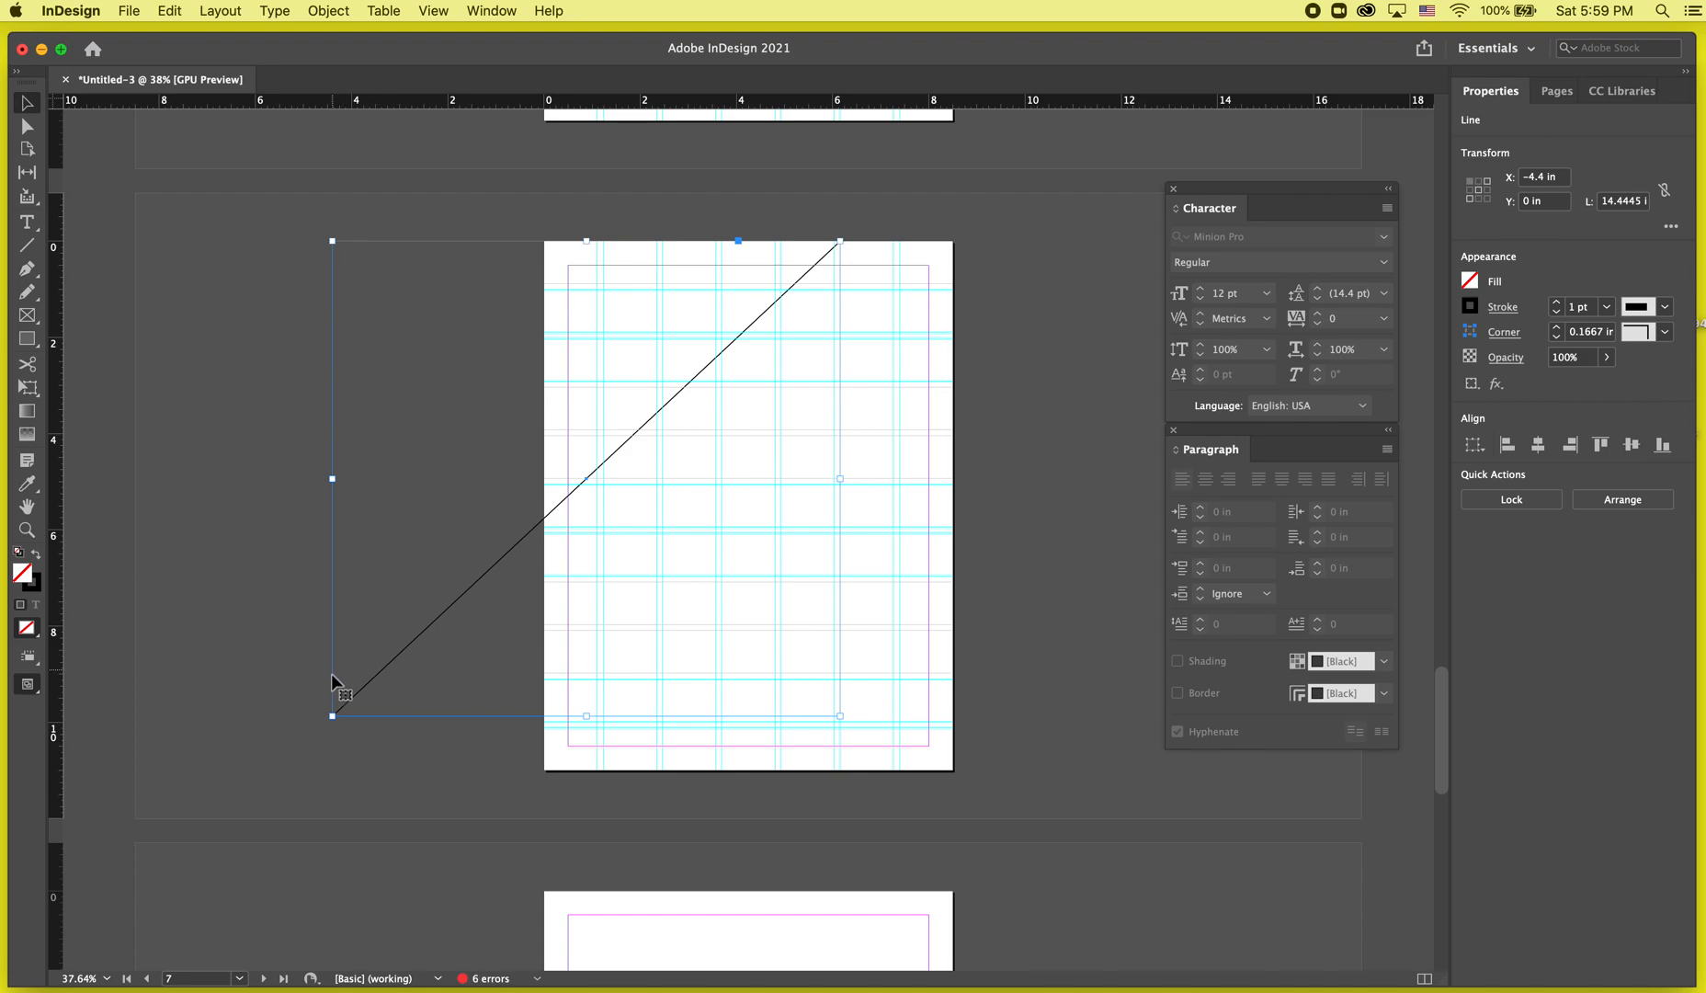
{"action": "left_click_drag", "start_coordinate": [331, 715], "coordinate": [567, 788]}
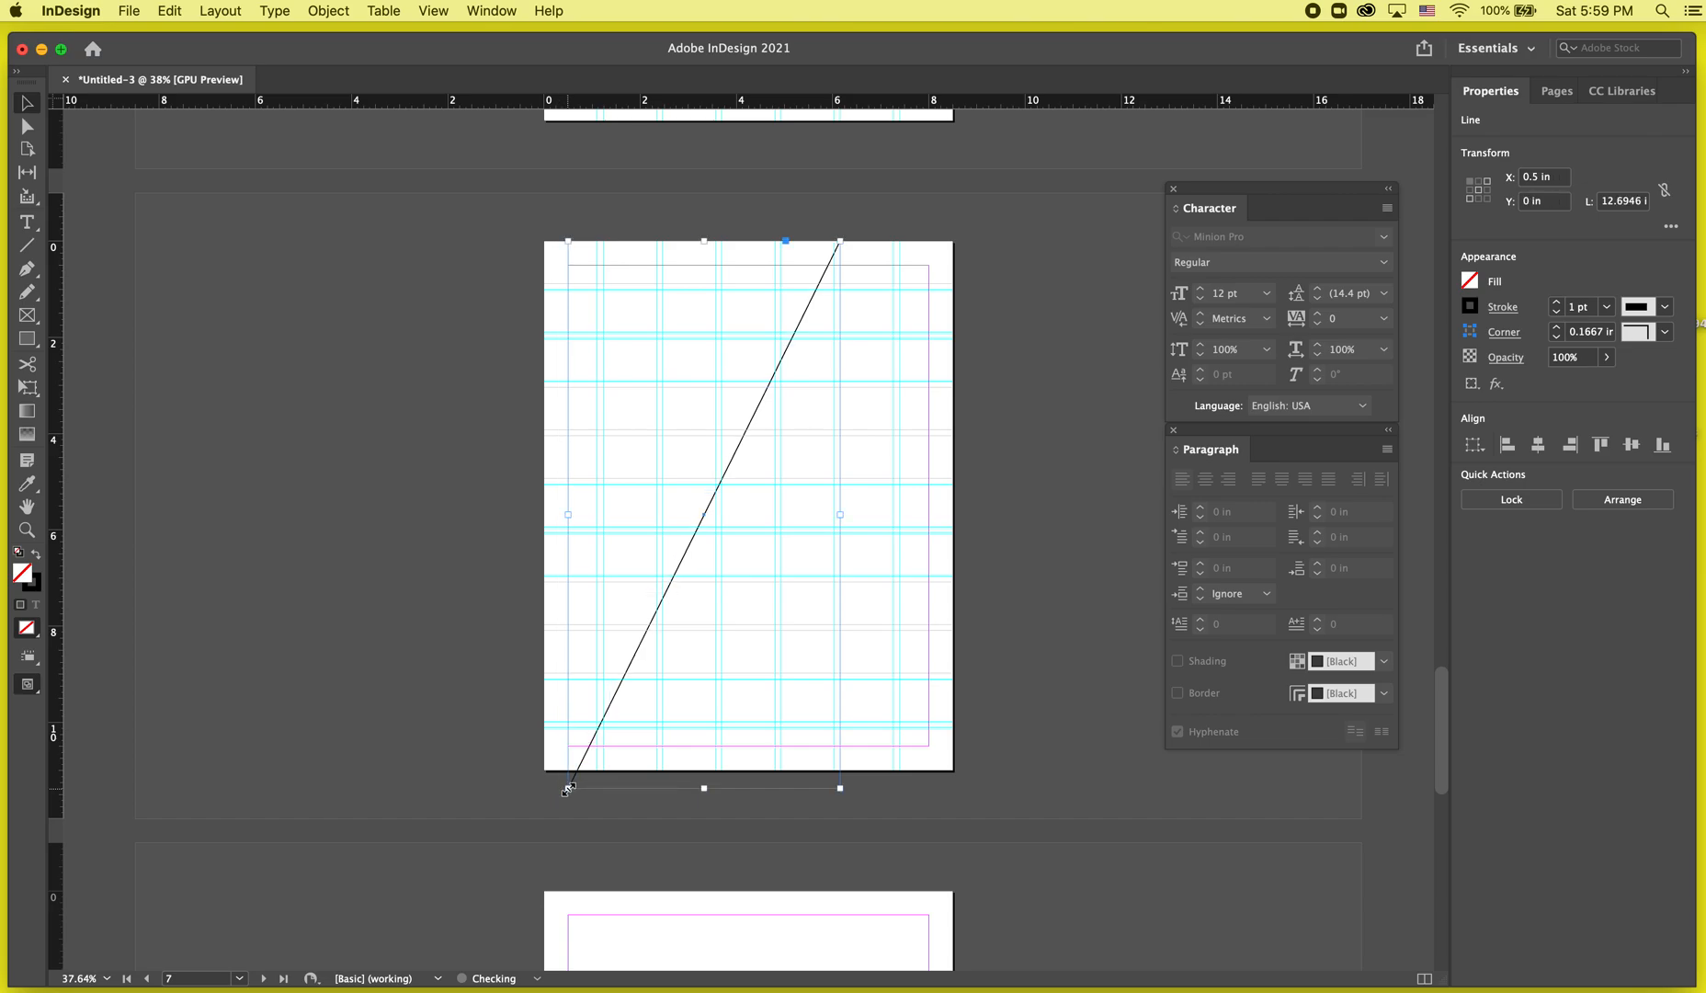
{"action": "left_click_drag", "start_coordinate": [832, 259], "coordinate": [390, 252]}
{"action": "left_click", "coordinate": [831, 265]}
{"action": "key", "text": "Delete"}
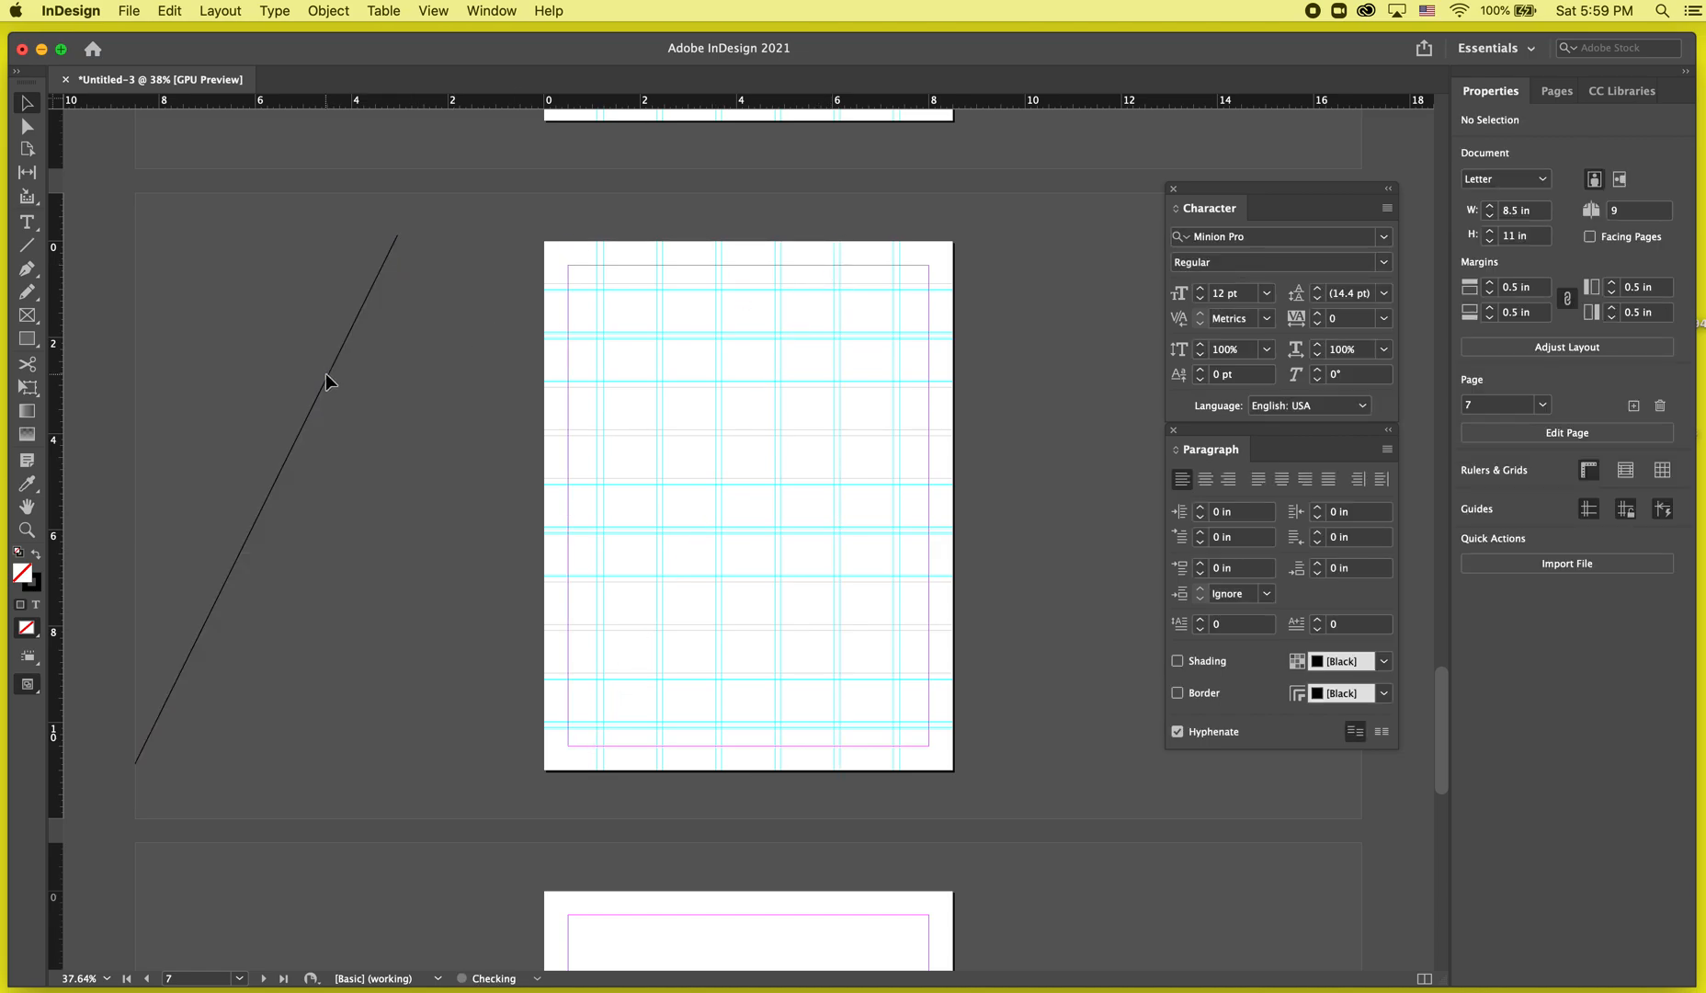
Duplicate the line, placing a parallel copy just to its right.
{"action": "left_click_drag", "start_coordinate": [328, 377], "coordinate": [373, 368]}
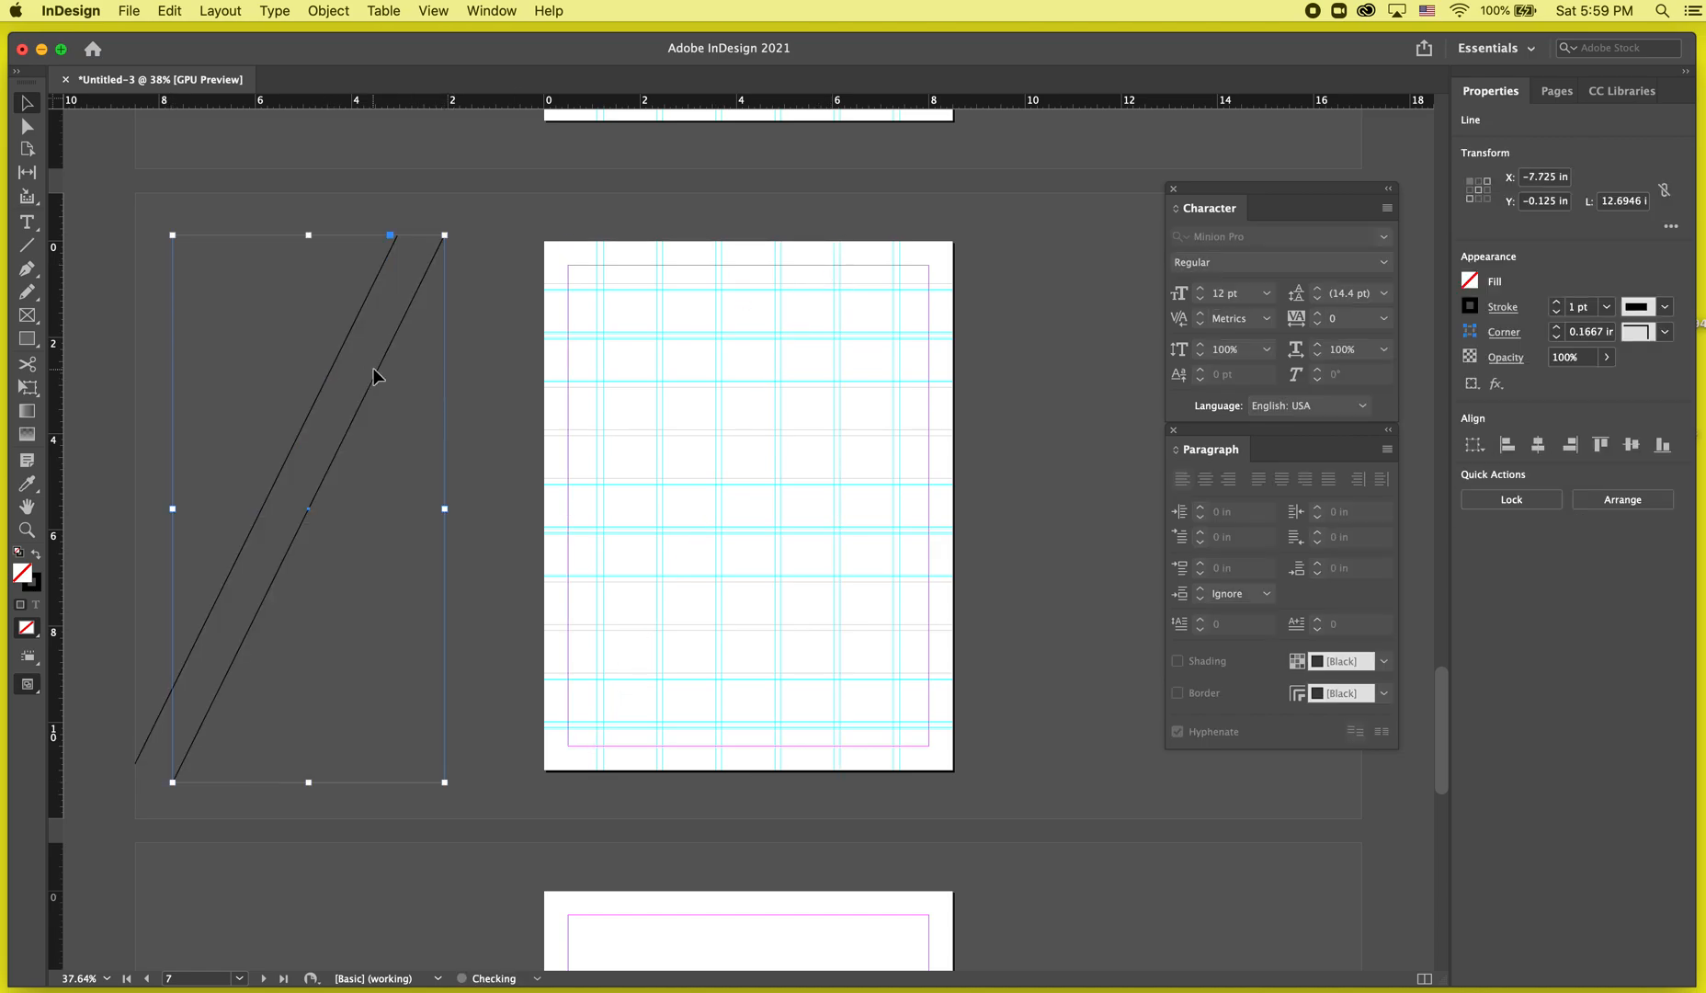
{"action": "key", "text": "super+d"}
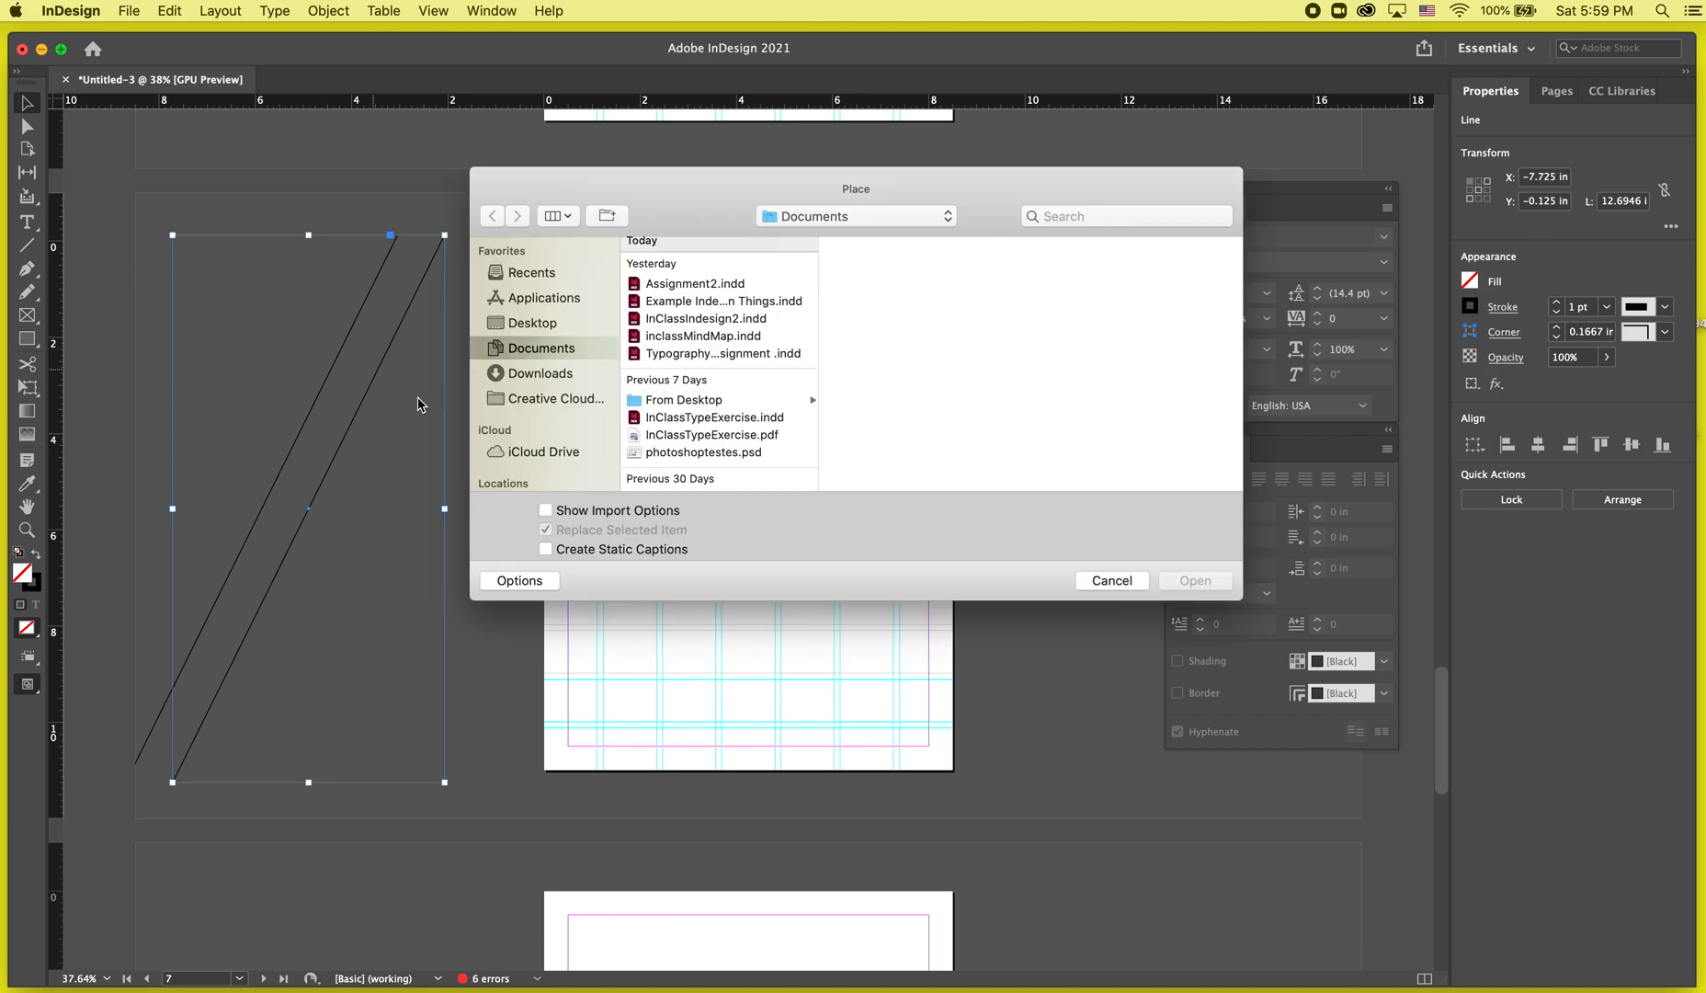
{"action": "left_click", "coordinate": [1112, 583]}
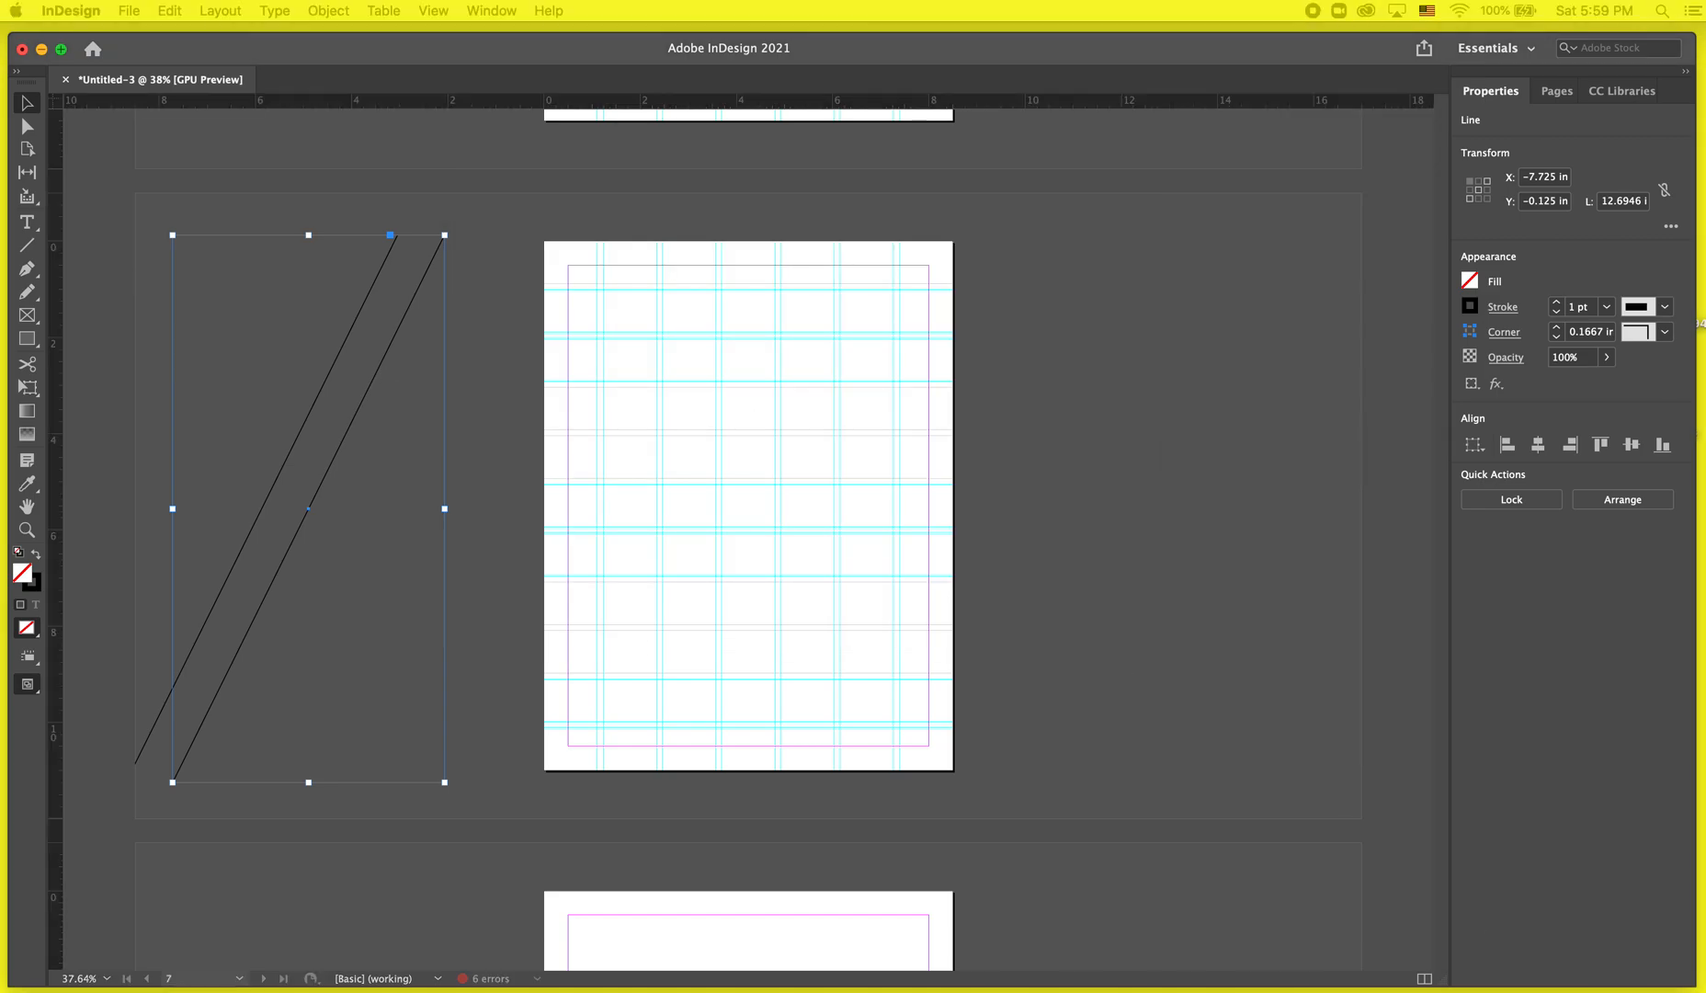
Repeat the duplication six times to fill the page with evenly spaced parallel diagonal lines.
{"action": "left_click", "coordinate": [749, 242]}
{"action": "key", "text": "alt+shift+super+d"}
{"action": "key", "text": "alt+shift+super+d"}
{"action": "key", "text": "alt+shift+super+d"}
{"action": "key", "text": "alt+shift+super+d"}
{"action": "key", "text": "alt+shift+super+d"}
{"action": "key", "text": "alt+shift+super+d"}
{"action": "key", "text": "alt+shift+super+d"}
{"action": "key", "text": "alt+shift+super+d"}
{"action": "key", "text": "alt+shift+super+d"}
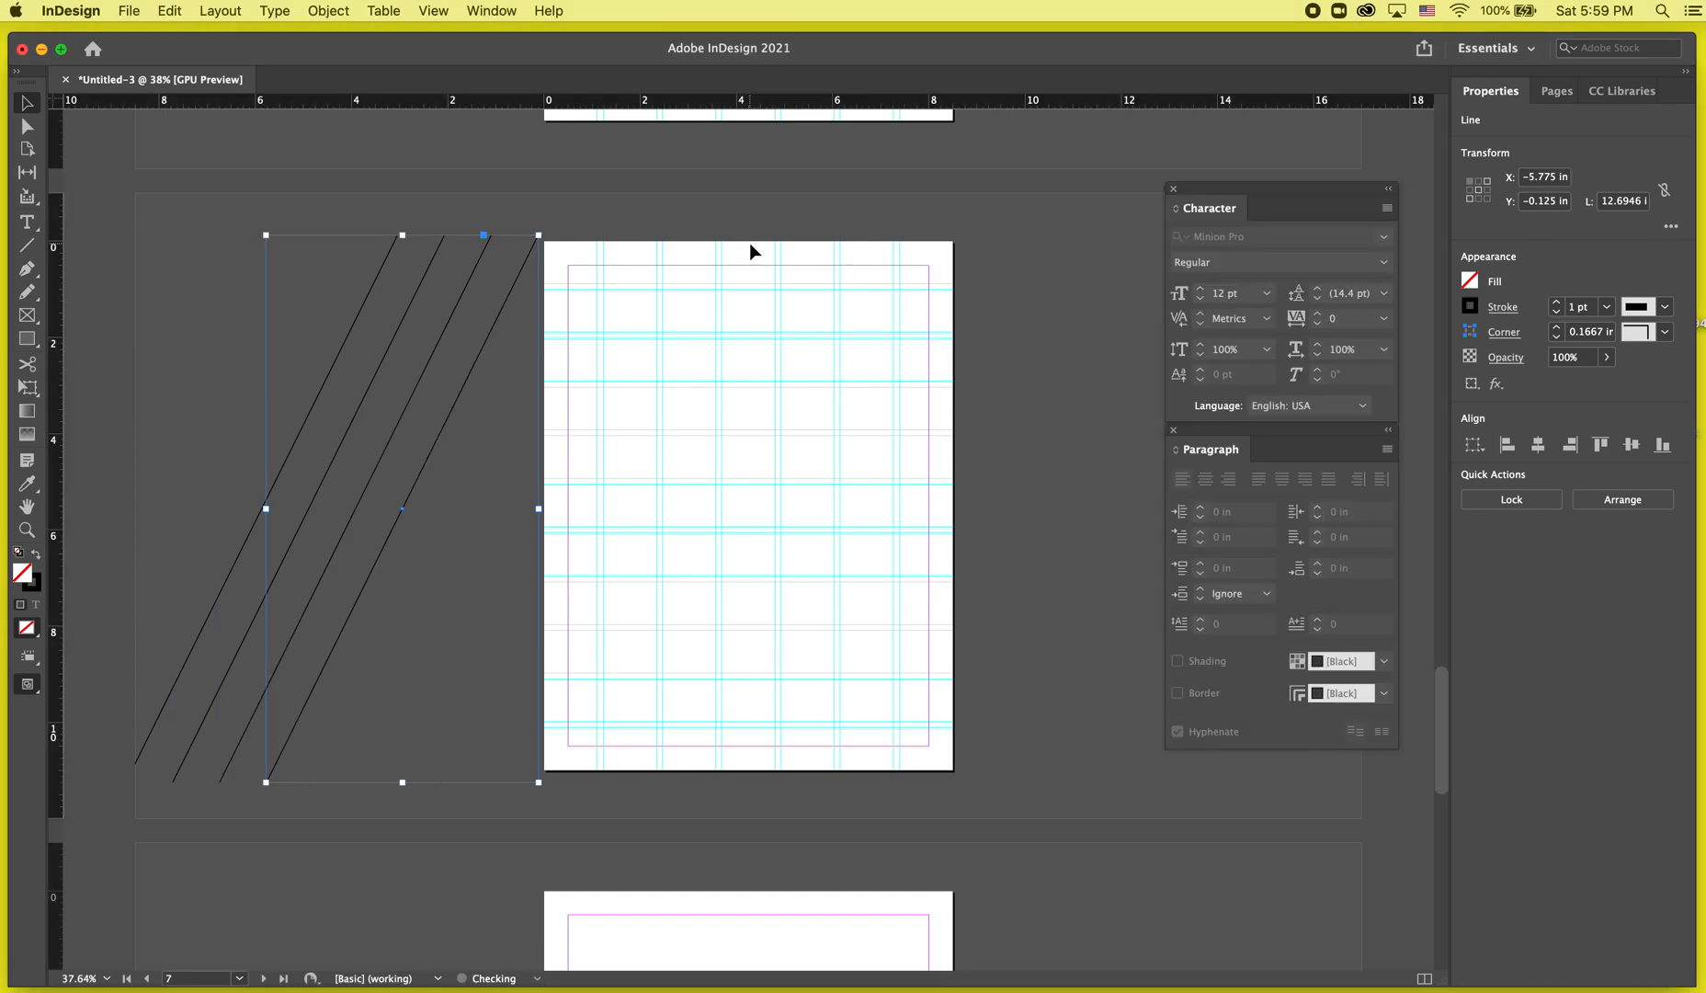
{"action": "key", "text": "alt+shift+super+d"}
{"action": "key", "text": "alt+shift+super+d"}
{"action": "key", "text": "alt+shift+super+d"}
{"action": "key", "text": "alt+shift+super+d"}
{"action": "key", "text": "alt+shift+super+d"}
{"action": "key", "text": "alt+shift+super+d"}
{"action": "key", "text": "alt+shift+super+d"}
{"action": "key", "text": "alt+shift+super+d"}
{"action": "key", "text": "alt+shift+super+d"}
{"action": "key", "text": "alt+shift+super+d"}
{"action": "key", "text": "alt+shift+super+d"}
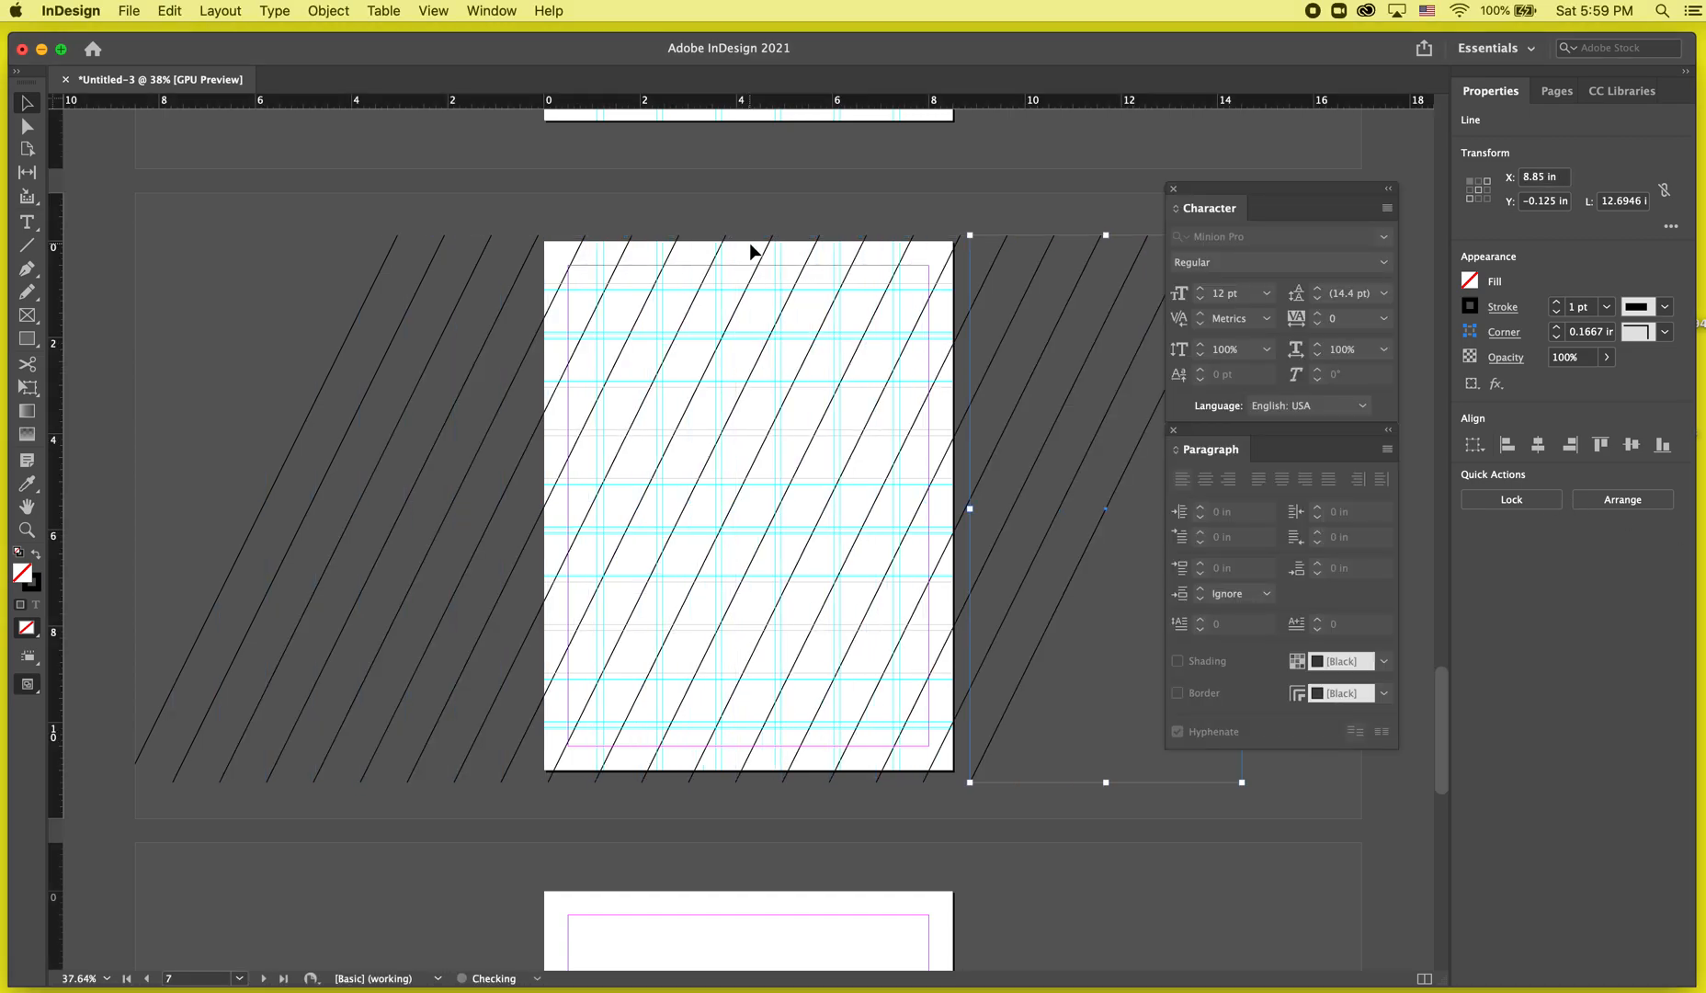
Switch between preview and normal view to examine the new line pattern on page 7.
{"action": "key", "text": "w"}
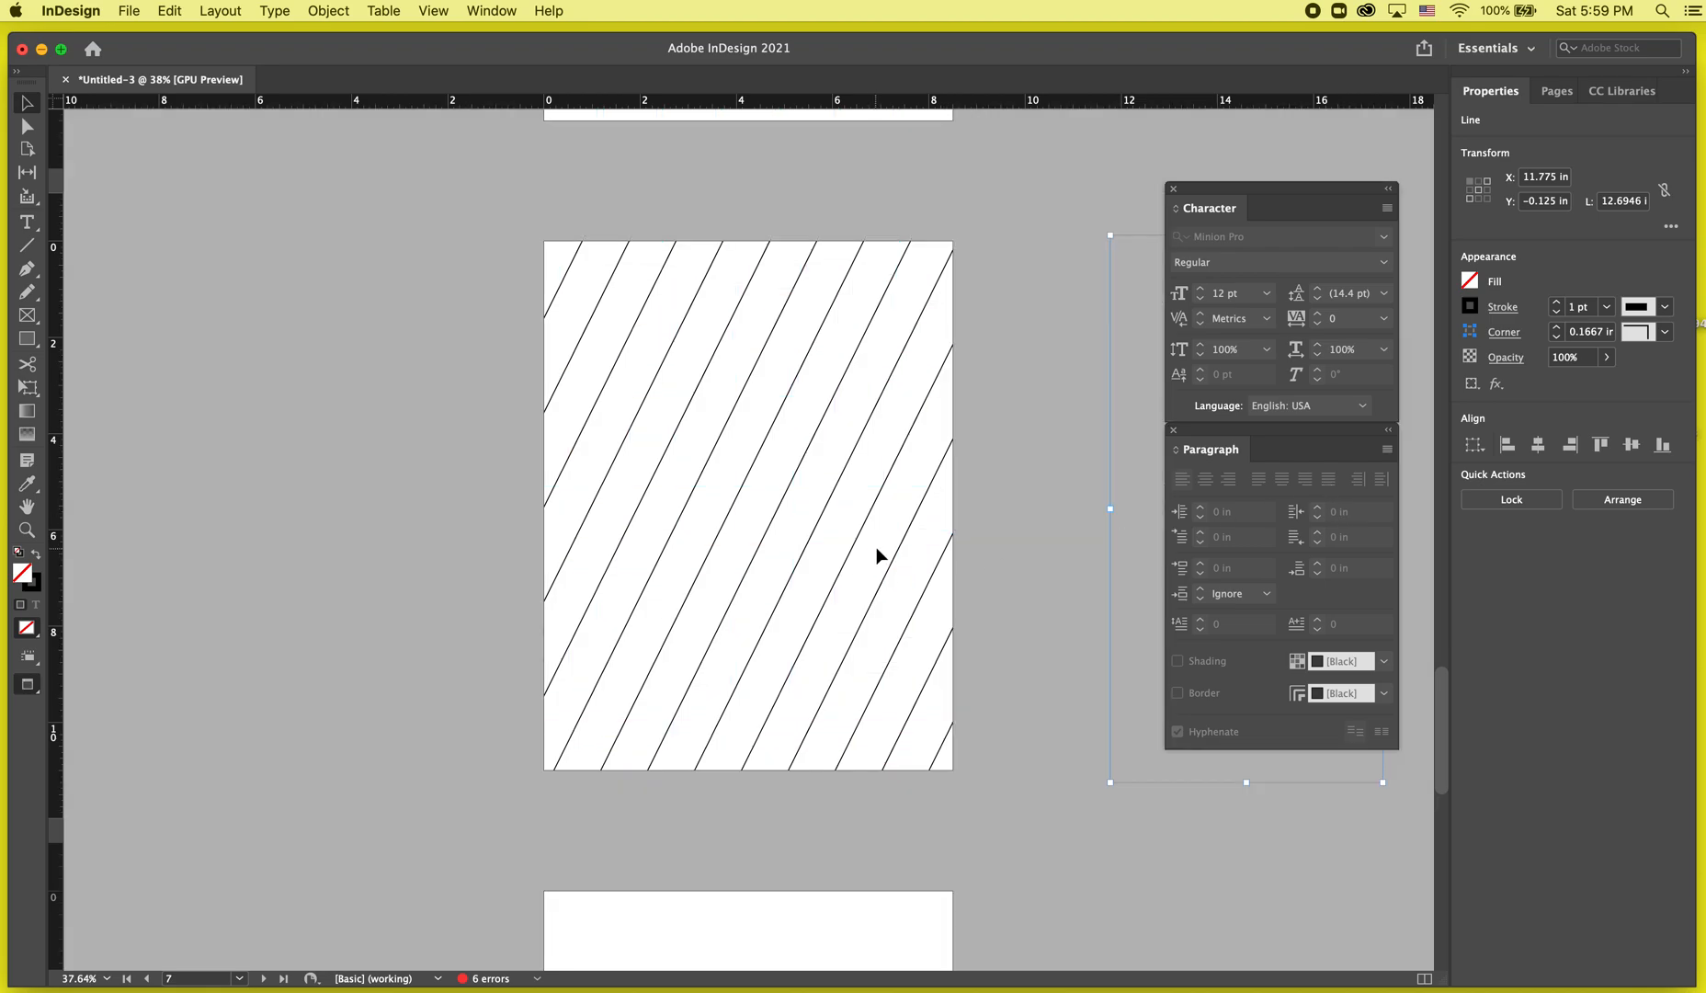
{"action": "key", "text": "w"}
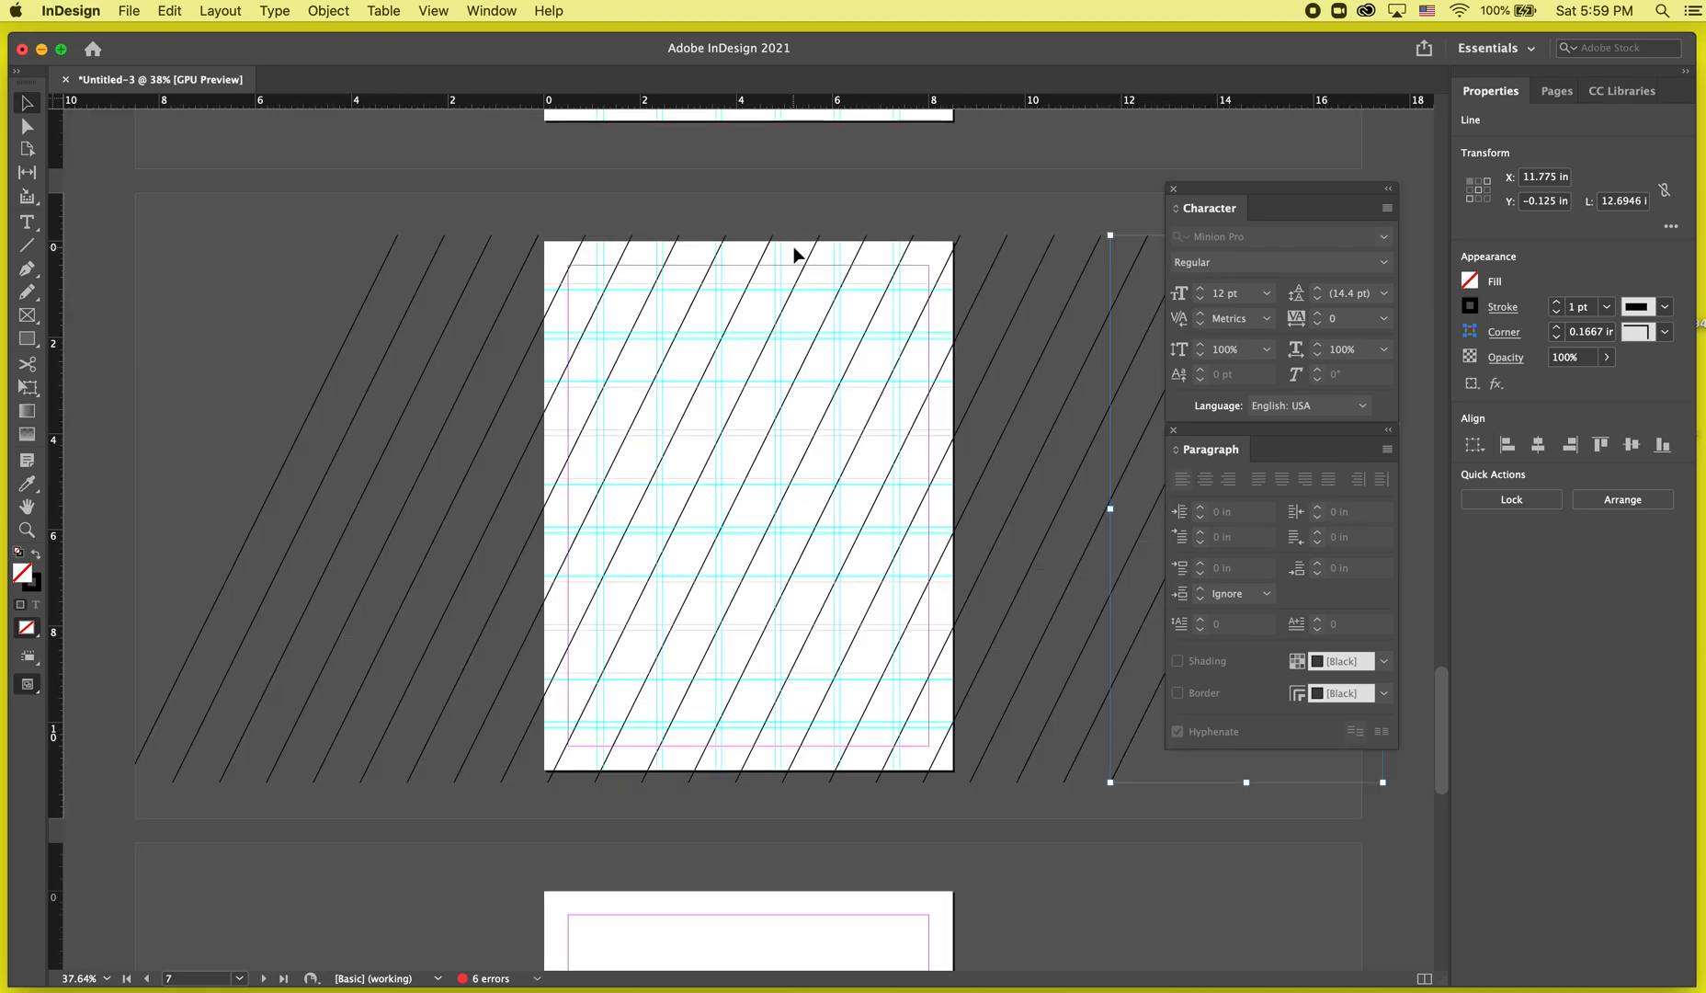
{"action": "scroll", "coordinate": [662, 276], "scroll_direction": "up", "scroll_amount": 3}
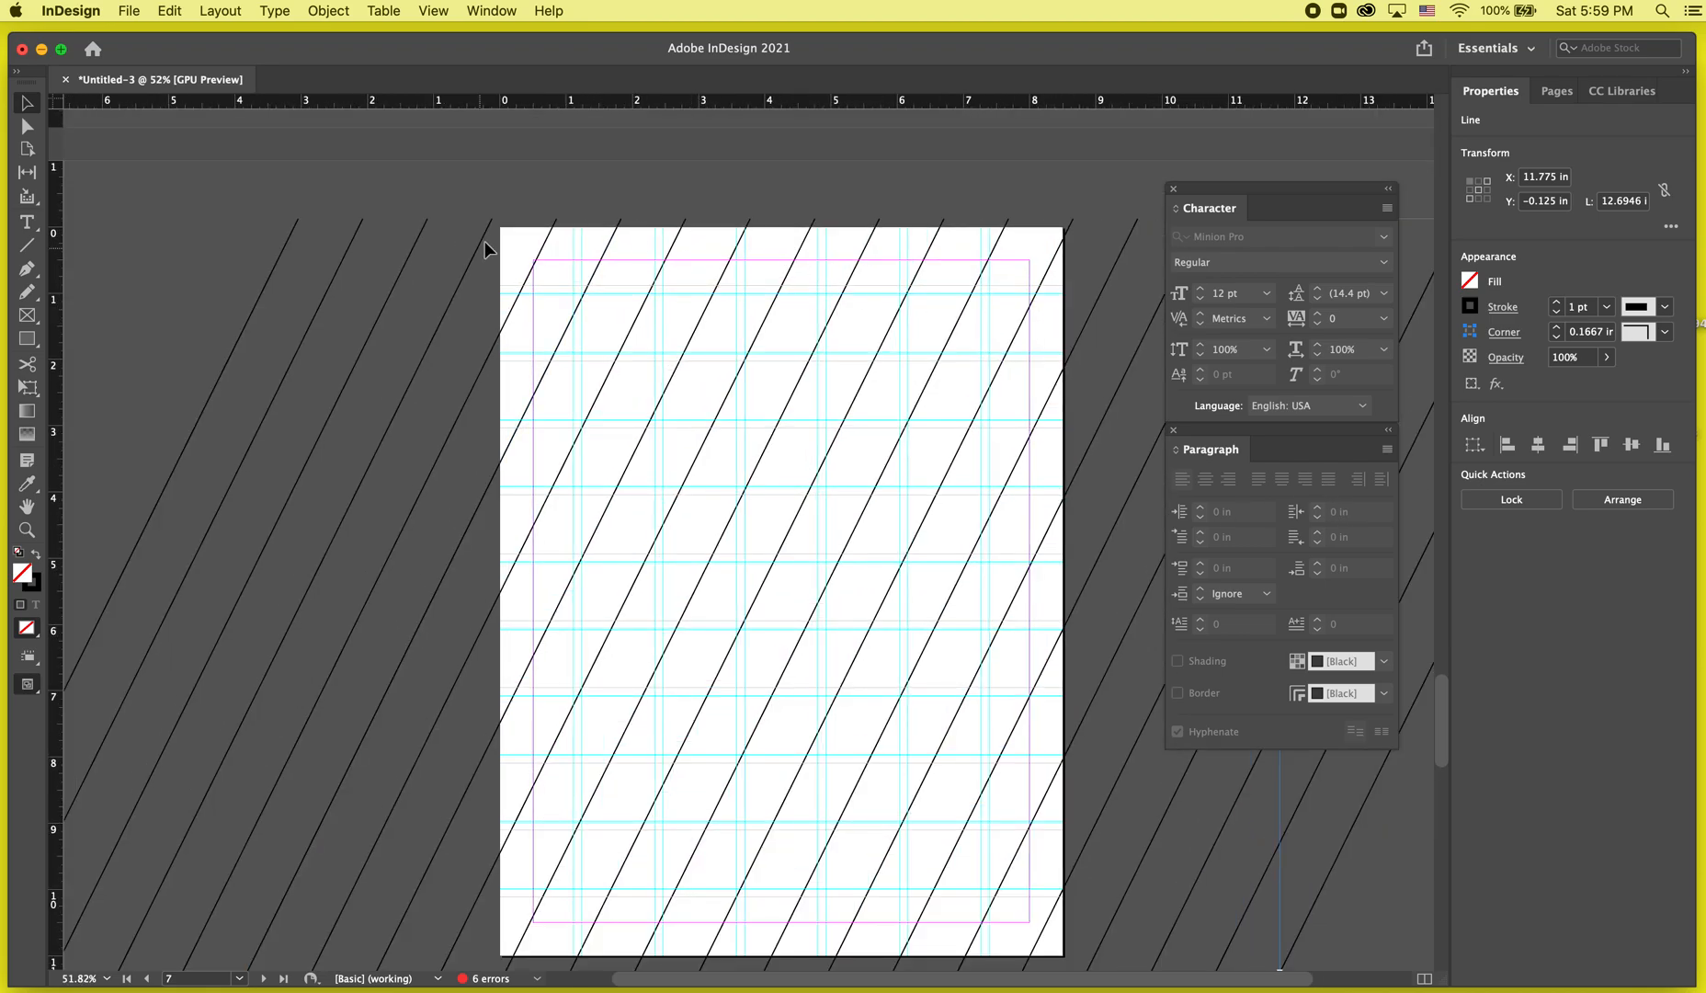
{"action": "key", "text": "w"}
{"action": "scroll", "coordinate": [877, 436], "scroll_direction": "down", "scroll_amount": 3}
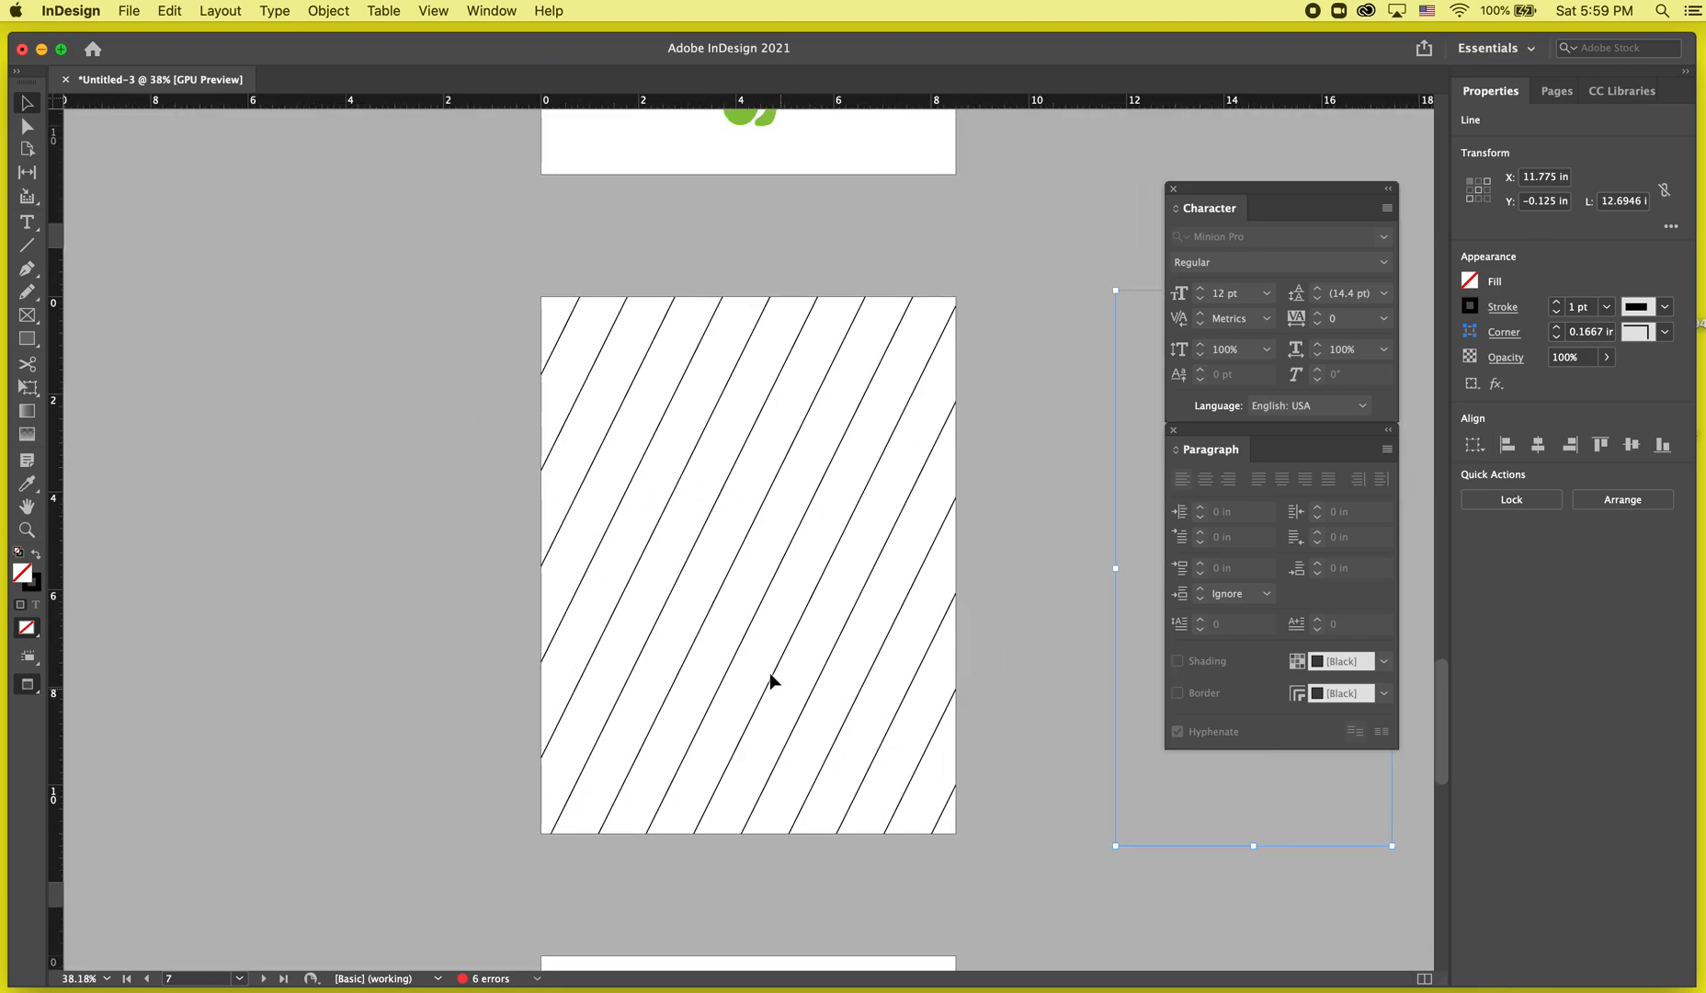
{"action": "scroll", "coordinate": [758, 670], "scroll_direction": "down", "scroll_amount": 2}
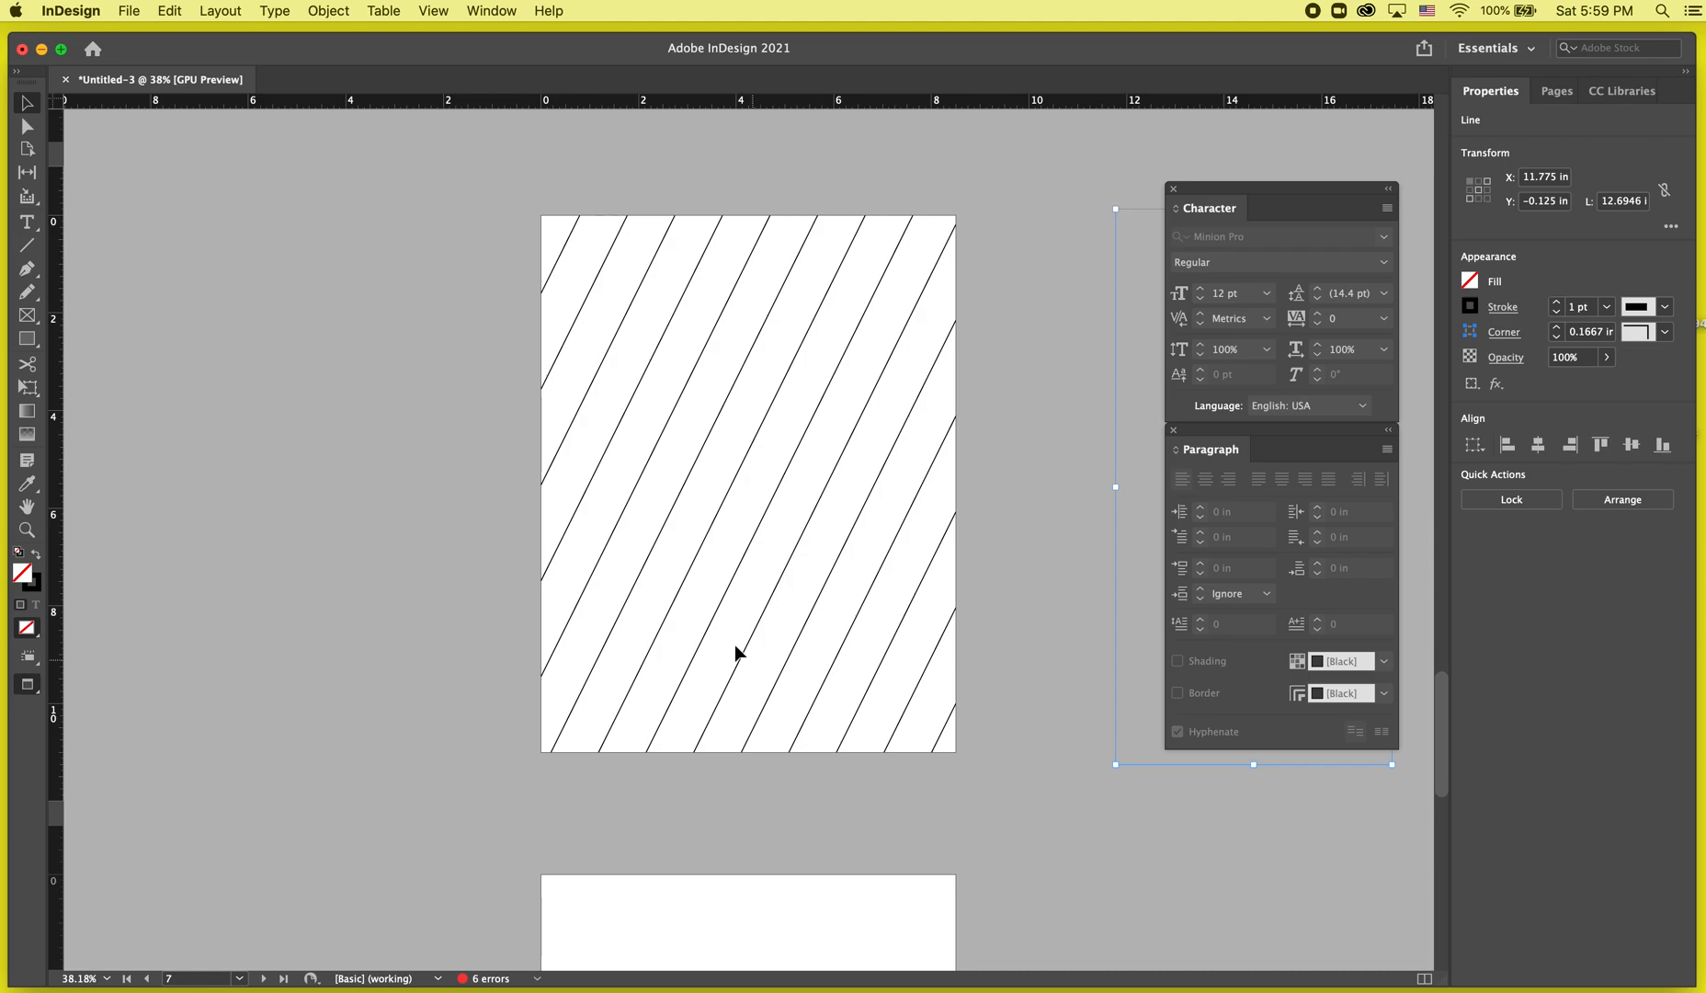
{"action": "left_click", "coordinate": [721, 548]}
{"action": "scroll", "coordinate": [719, 533], "scroll_direction": "up", "scroll_amount": 5}
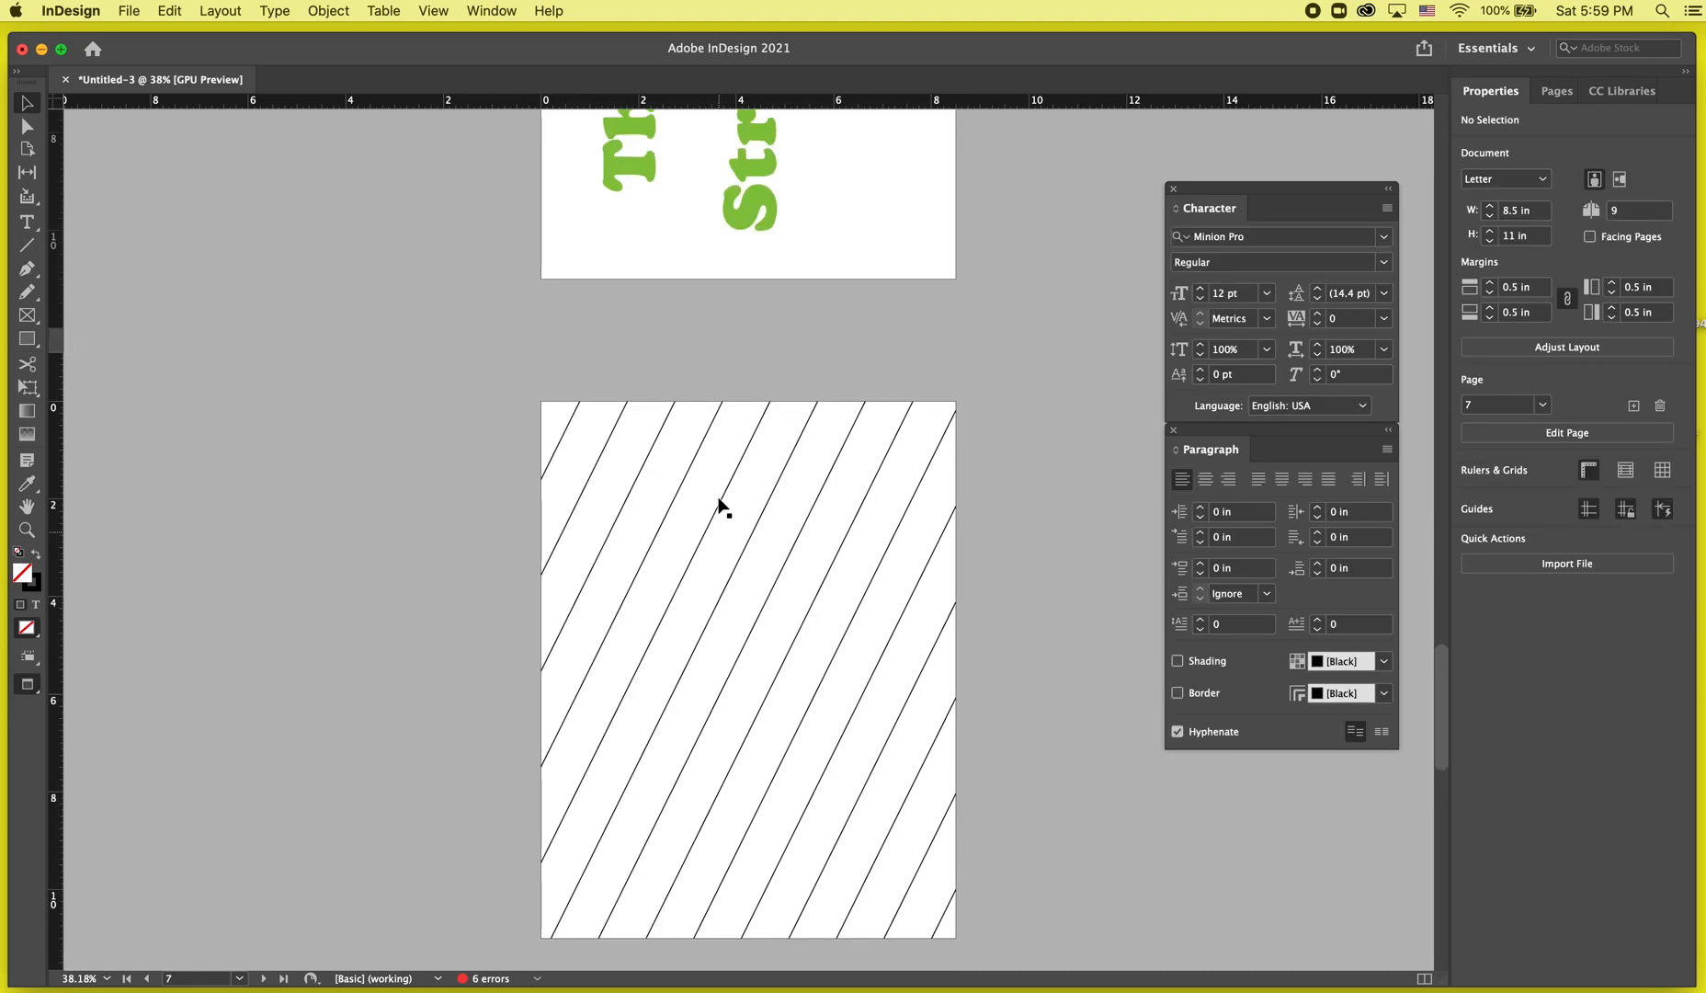
Select all the diagonal lines and set their stroke to the yellow C=0 M=0 Y=100 K=0 swatch.
{"action": "left_click_drag", "start_coordinate": [240, 456], "coordinate": [1477, 918]}
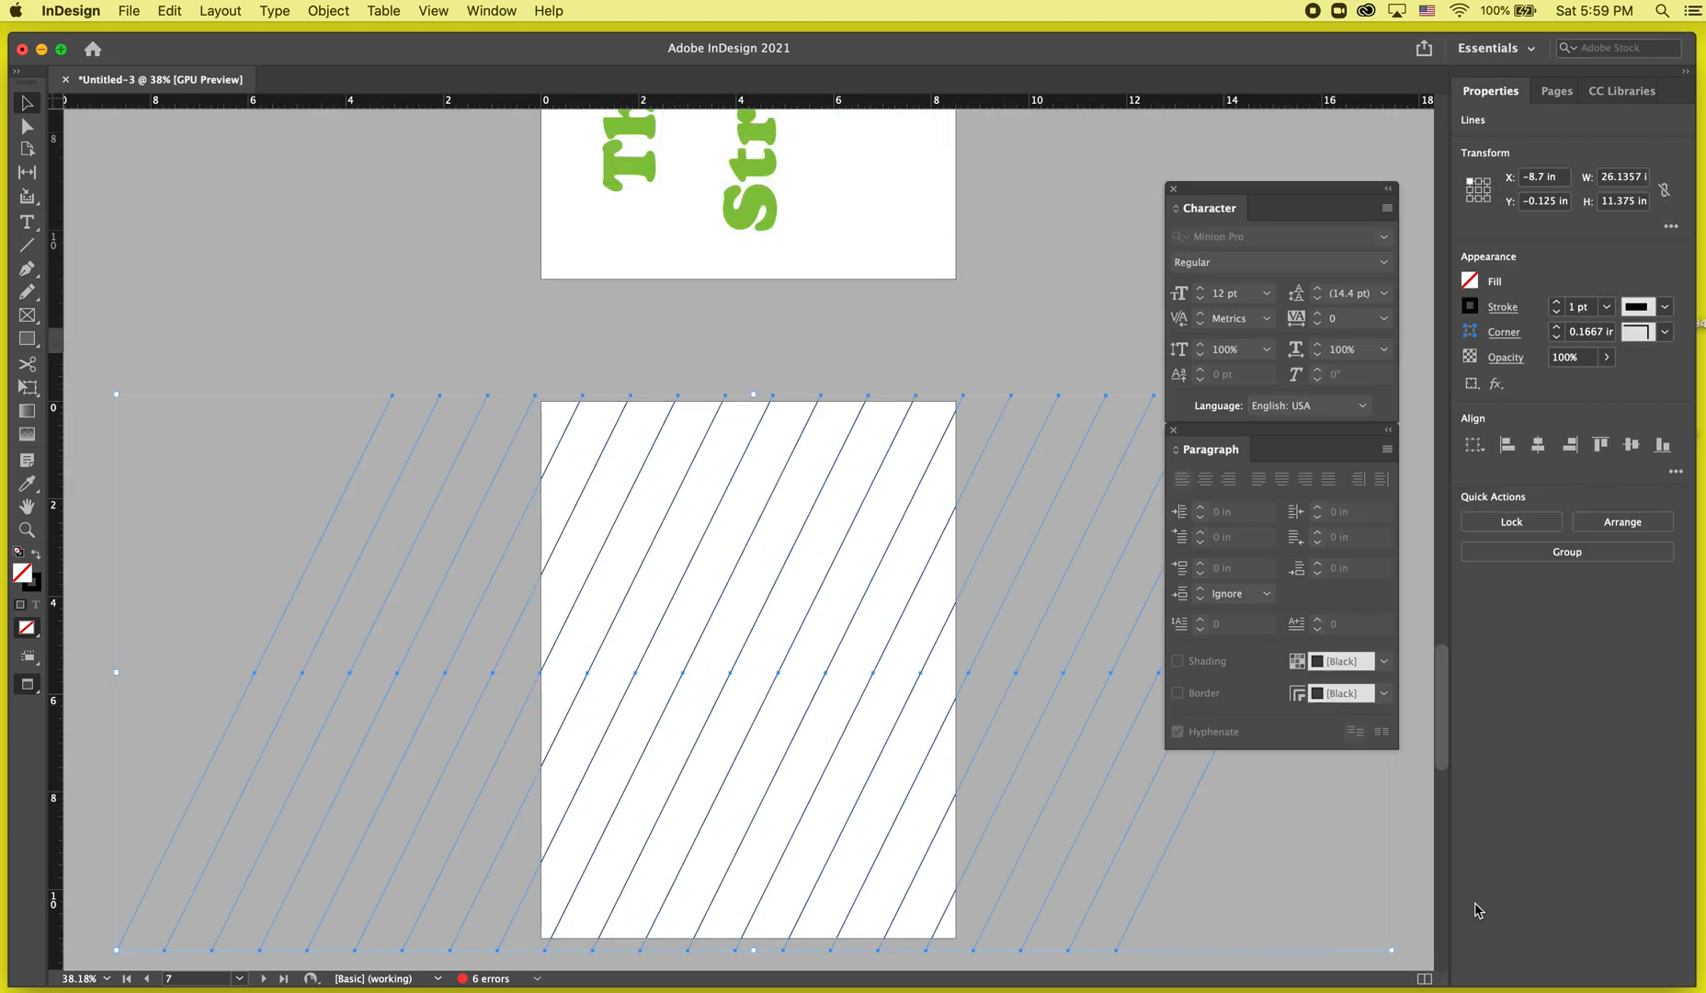
{"action": "key", "text": "w"}
{"action": "left_click", "coordinate": [1471, 307]}
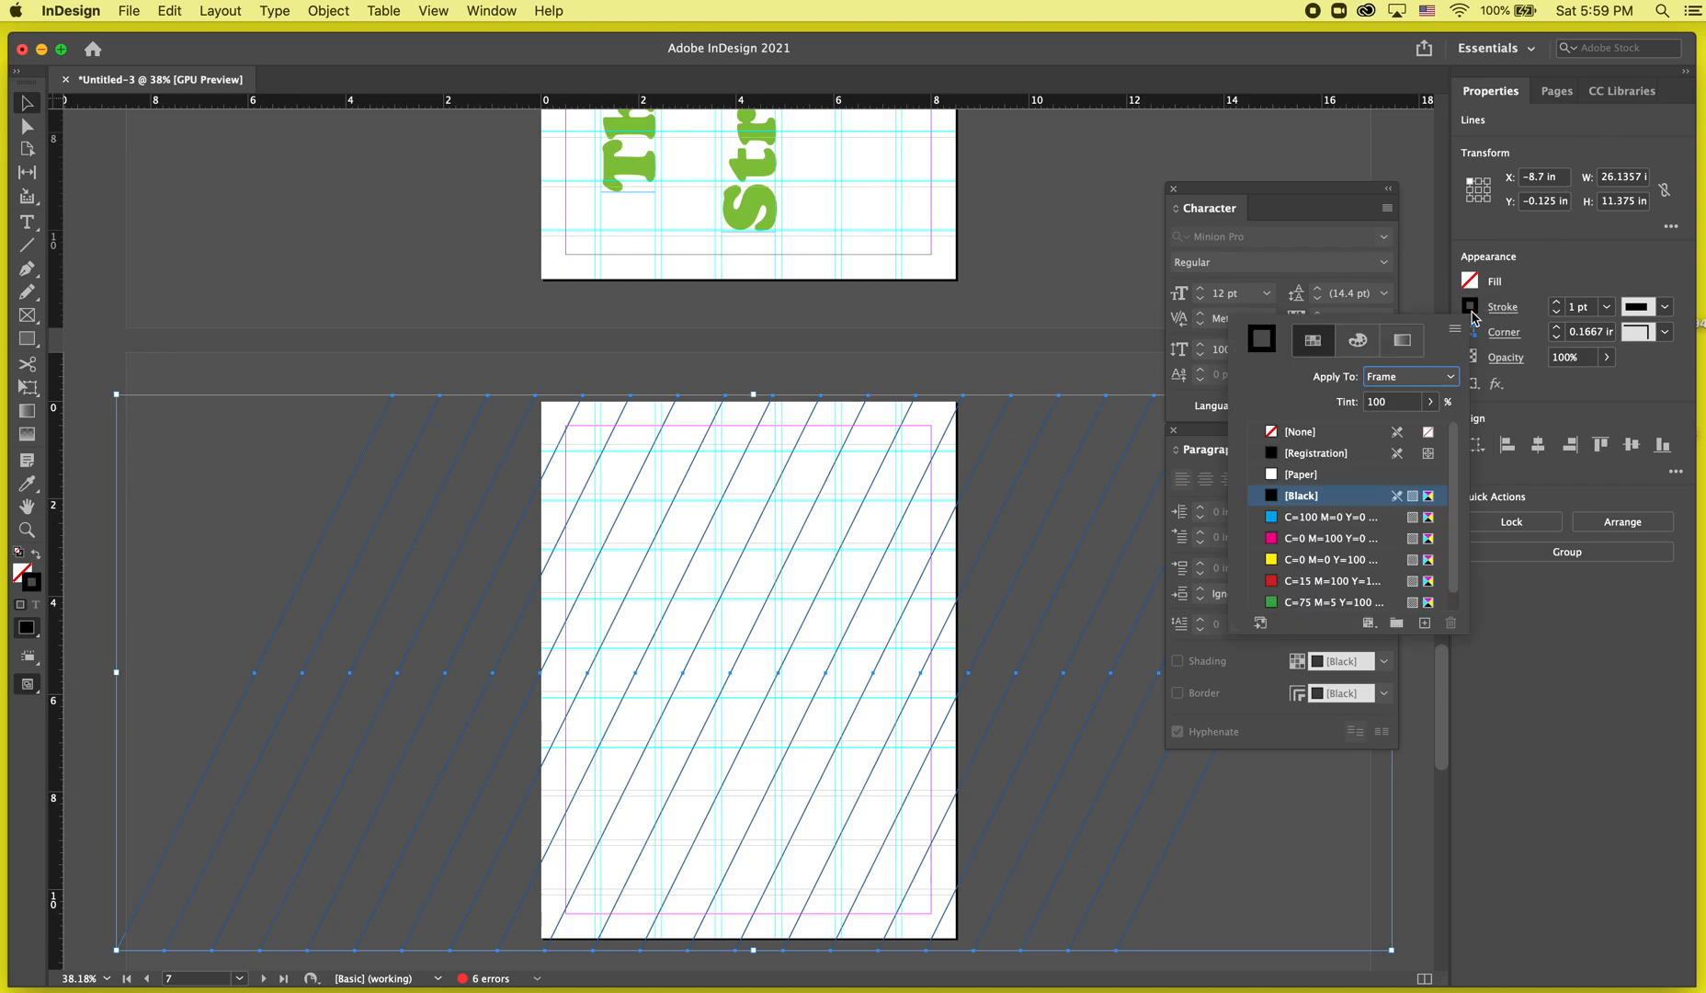
{"action": "left_click", "coordinate": [1301, 559]}
{"action": "left_click", "coordinate": [1302, 560]}
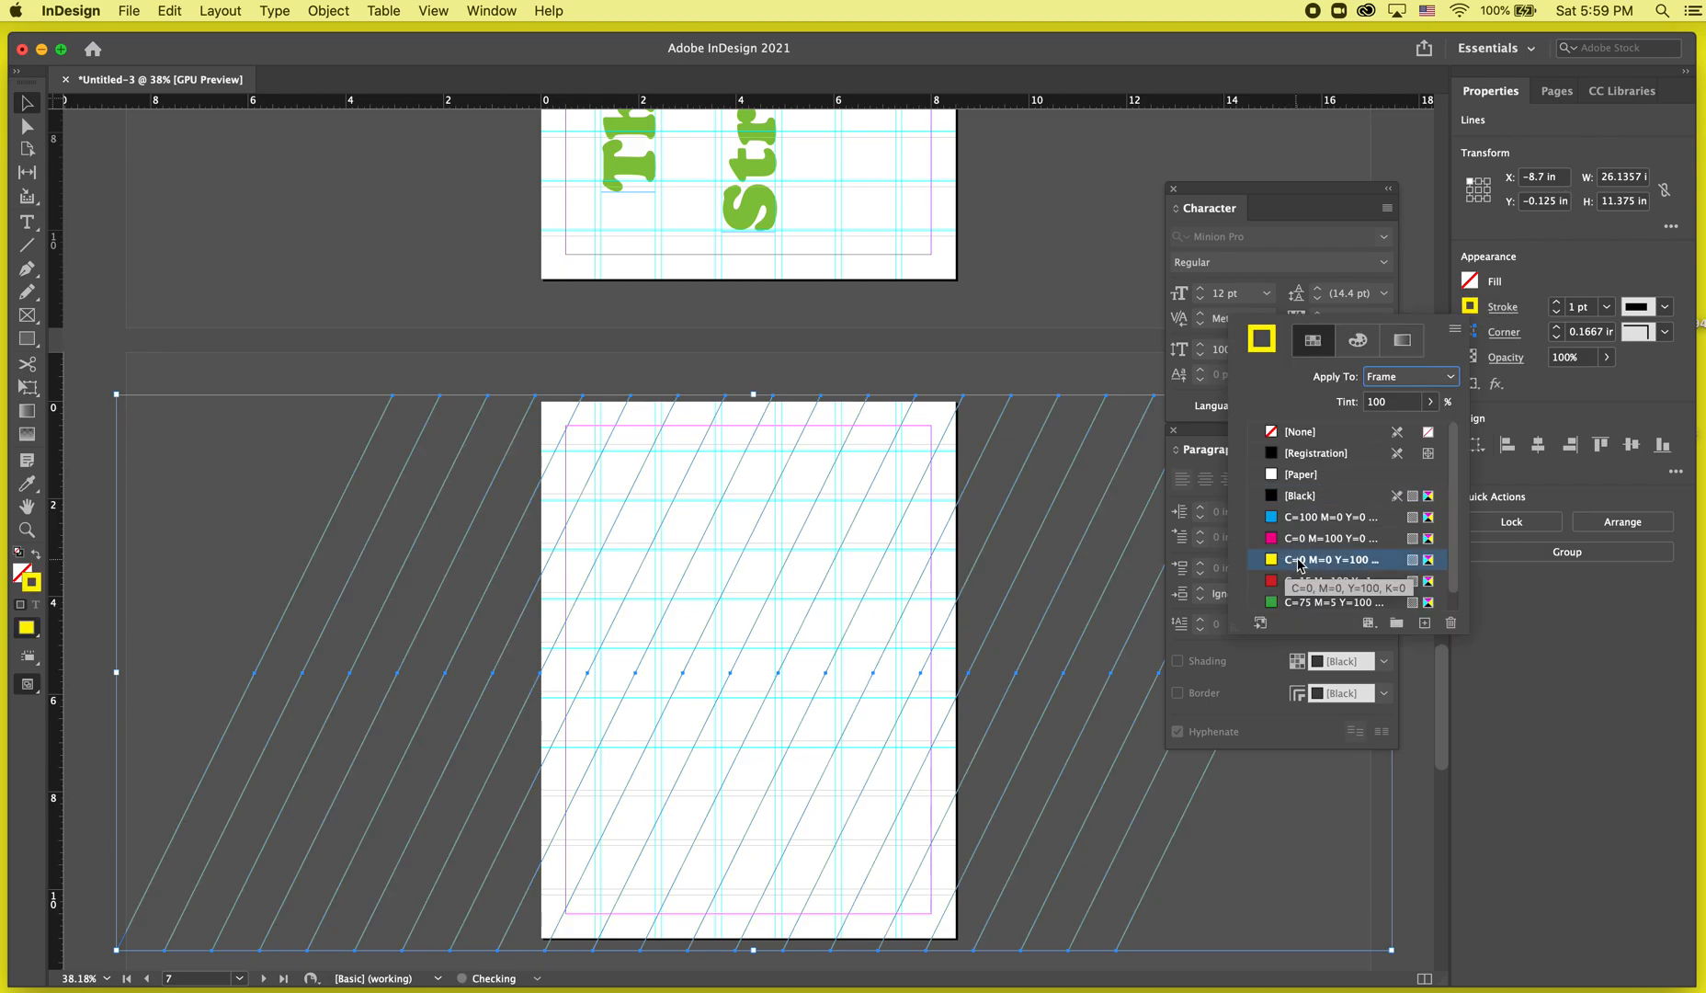
Edit the yellow swatch, switching it to RGB mode and setting it to green R=85 G=242 B=23.
{"action": "double_click", "coordinate": [1272, 559]}
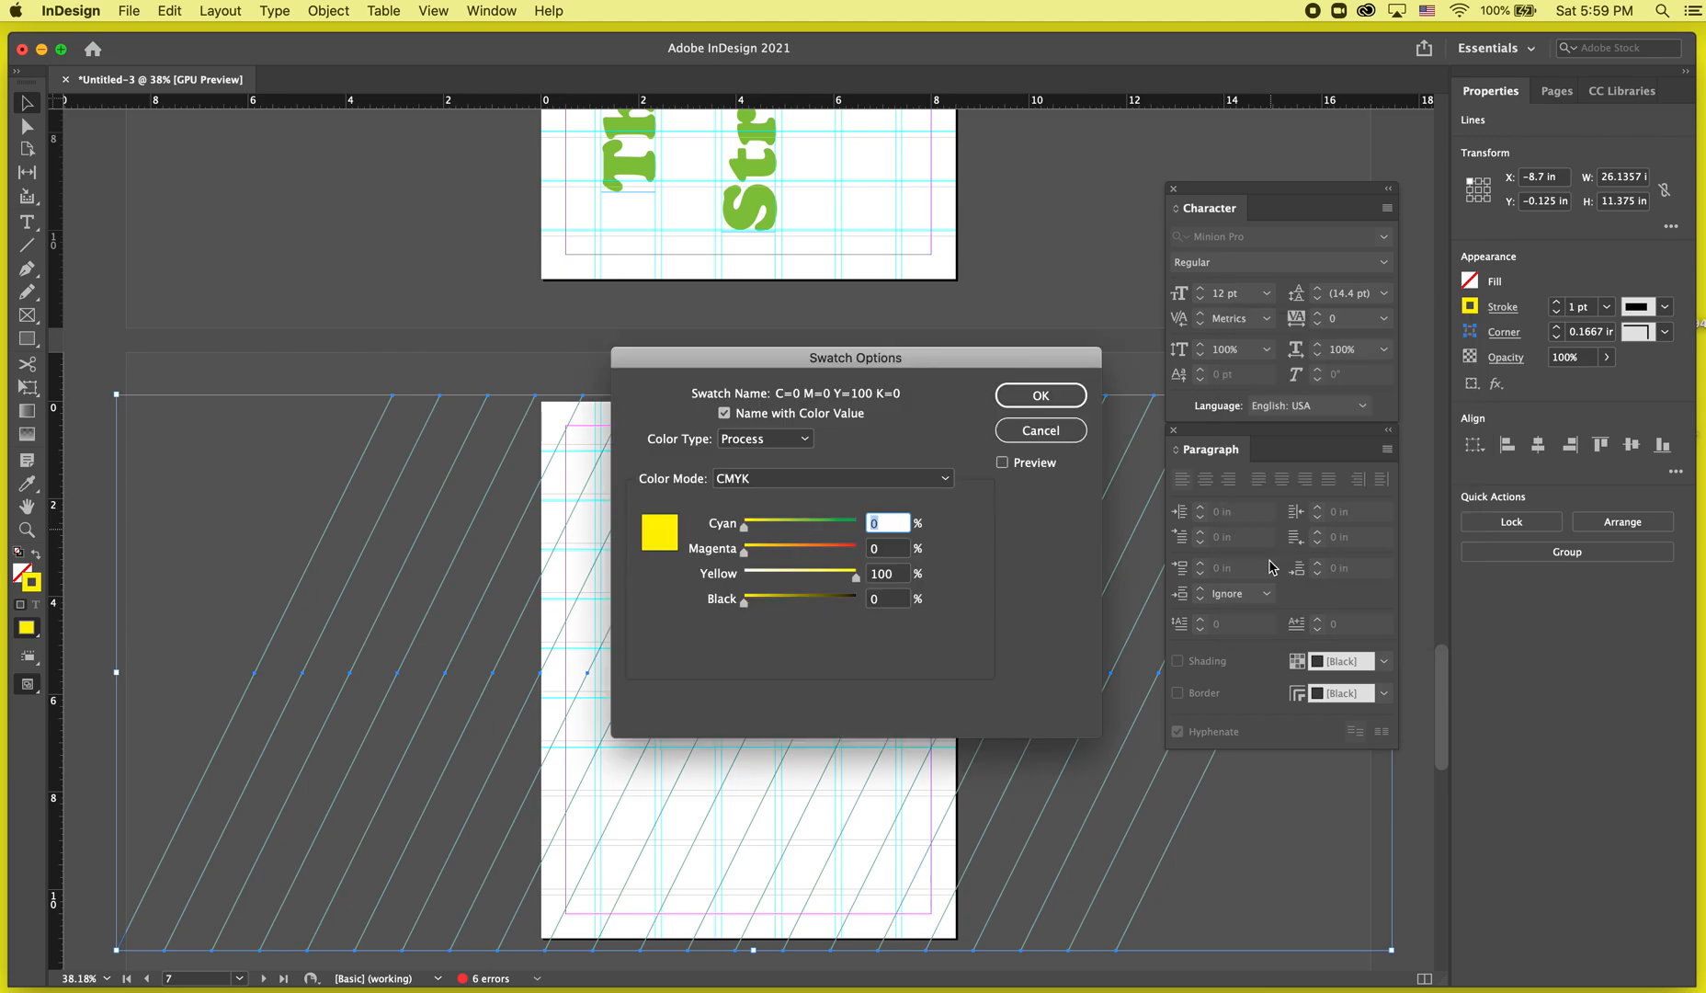
{"action": "left_click", "coordinate": [820, 480]}
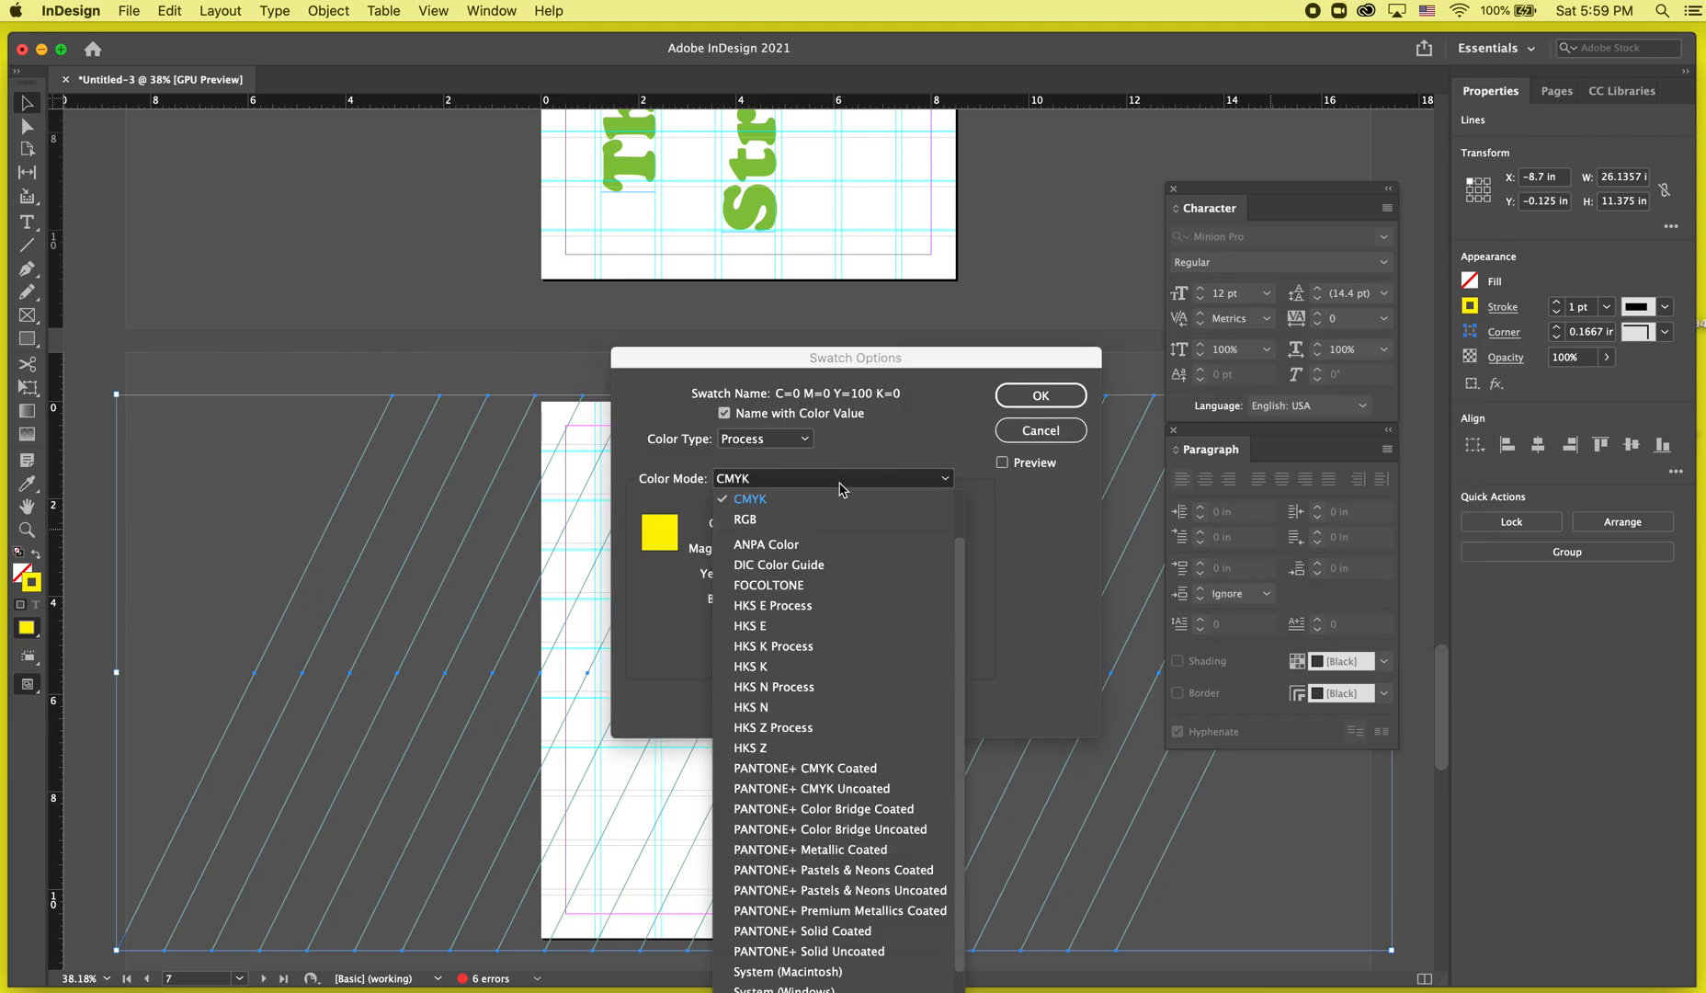
{"action": "left_click", "coordinate": [823, 518]}
{"action": "left_click", "coordinate": [782, 524]}
{"action": "left_click", "coordinate": [797, 574]}
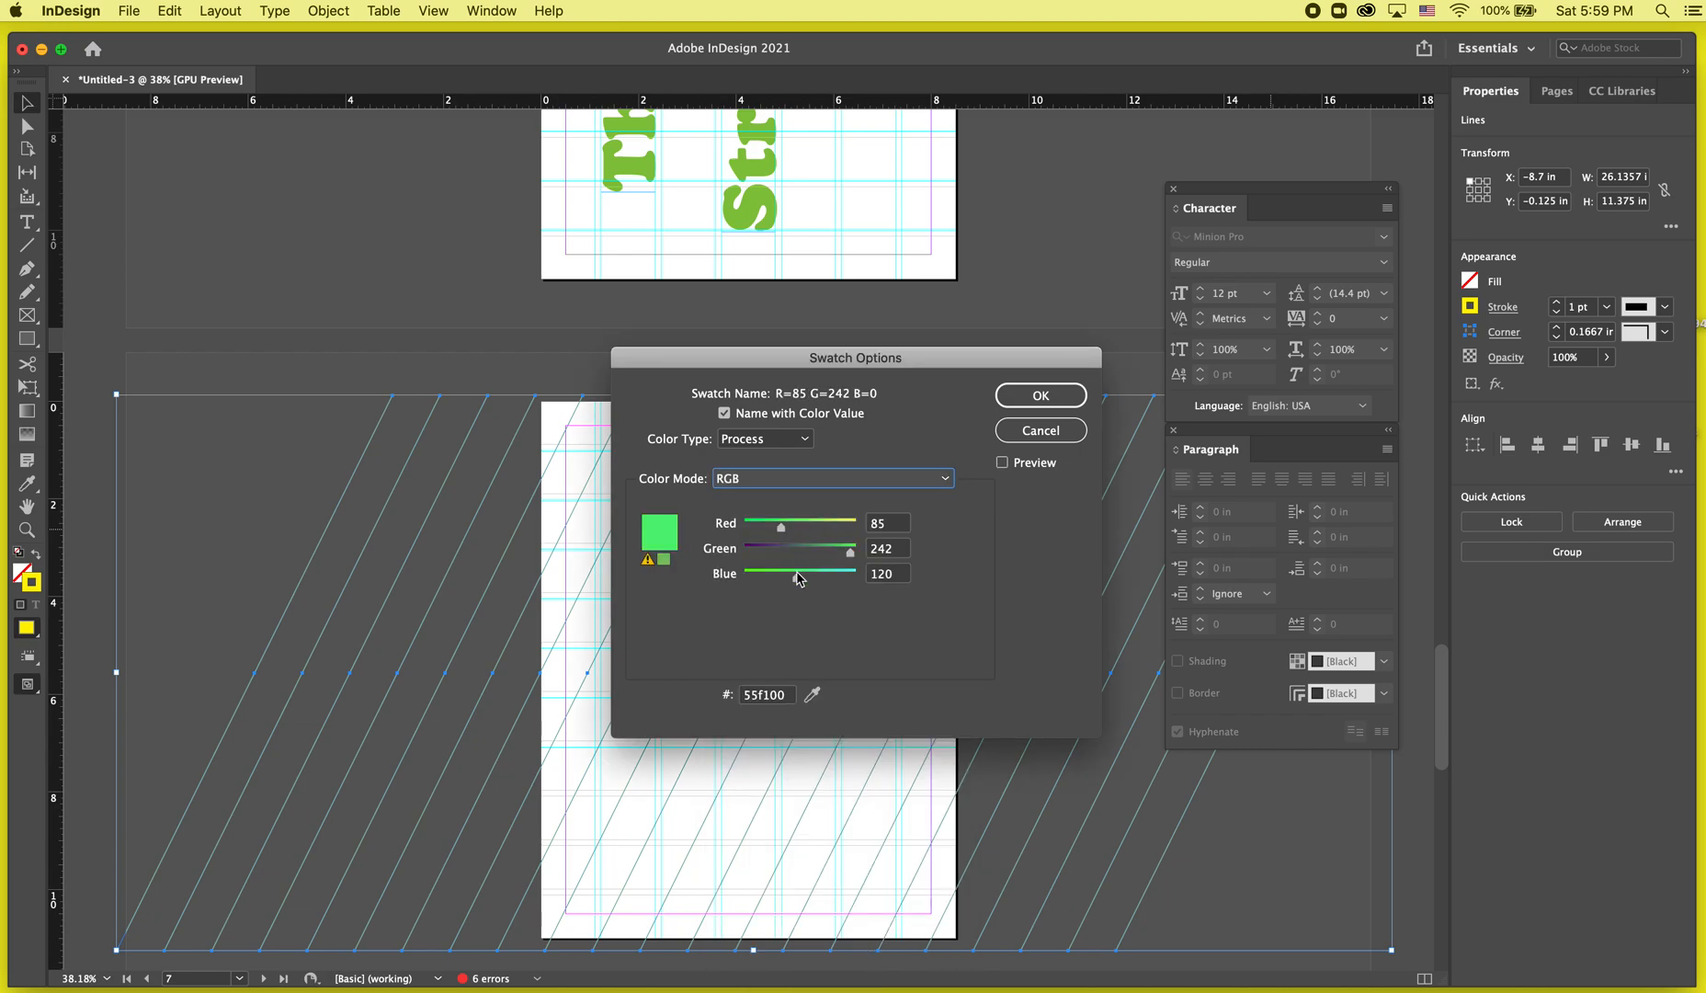
{"action": "left_click", "coordinate": [755, 577]}
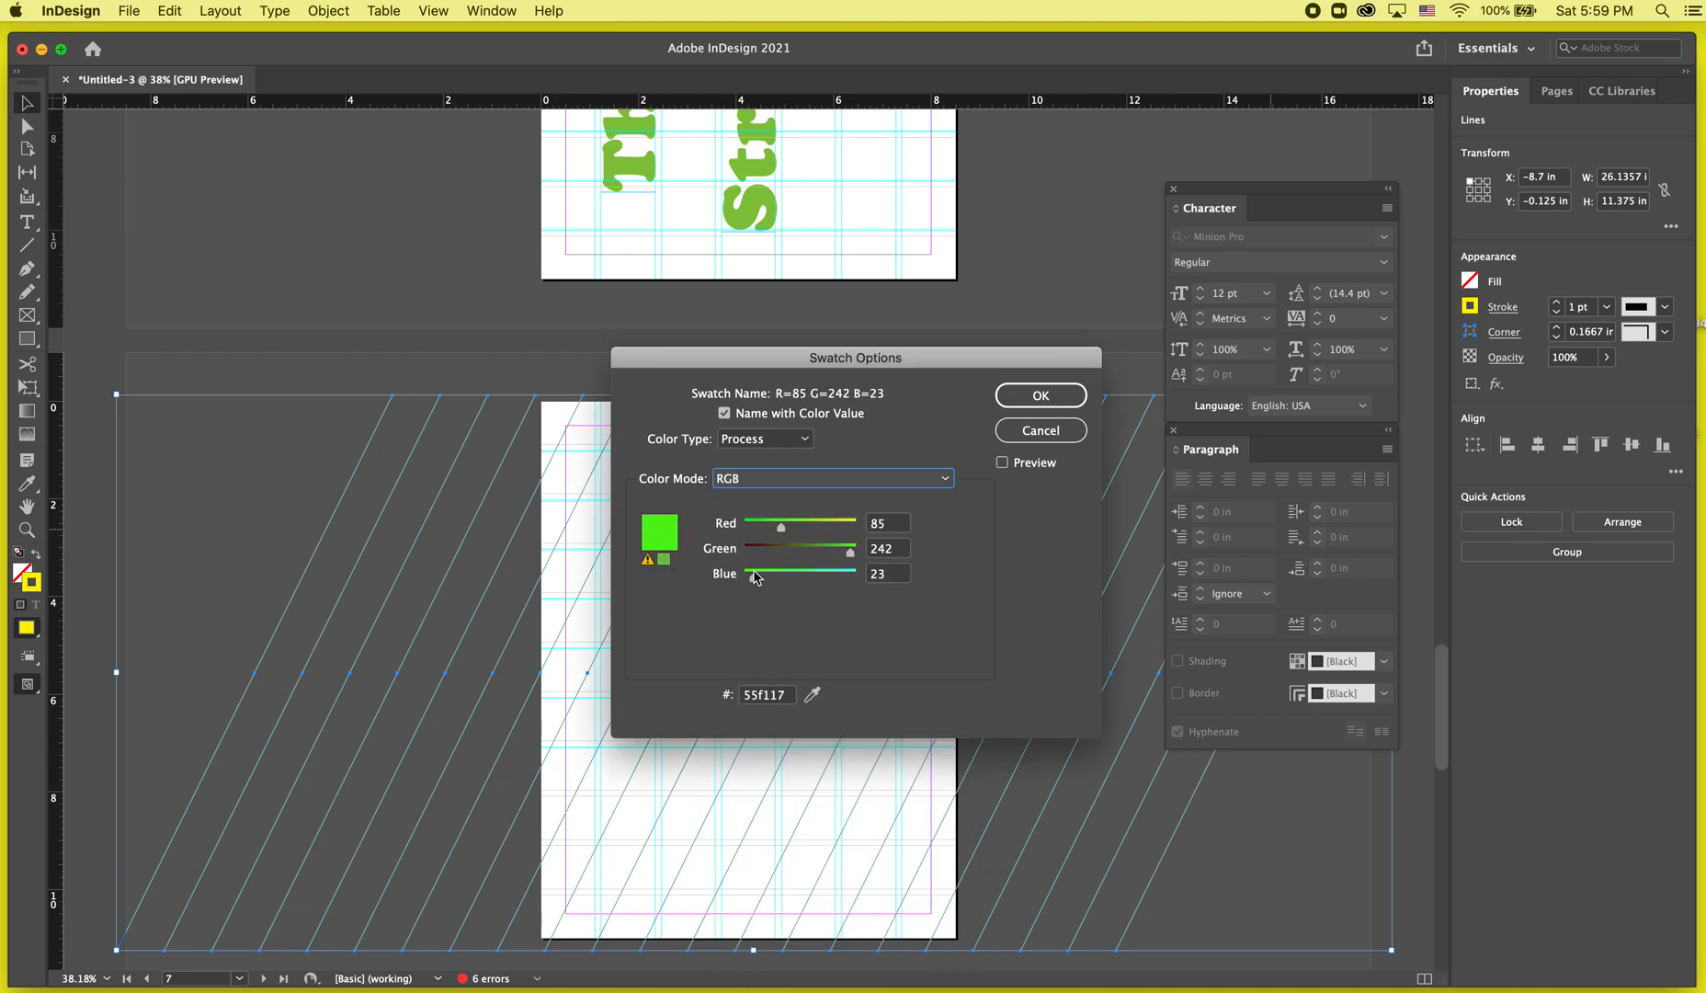
{"action": "left_click_drag", "start_coordinate": [843, 343], "coordinate": [1098, 278]}
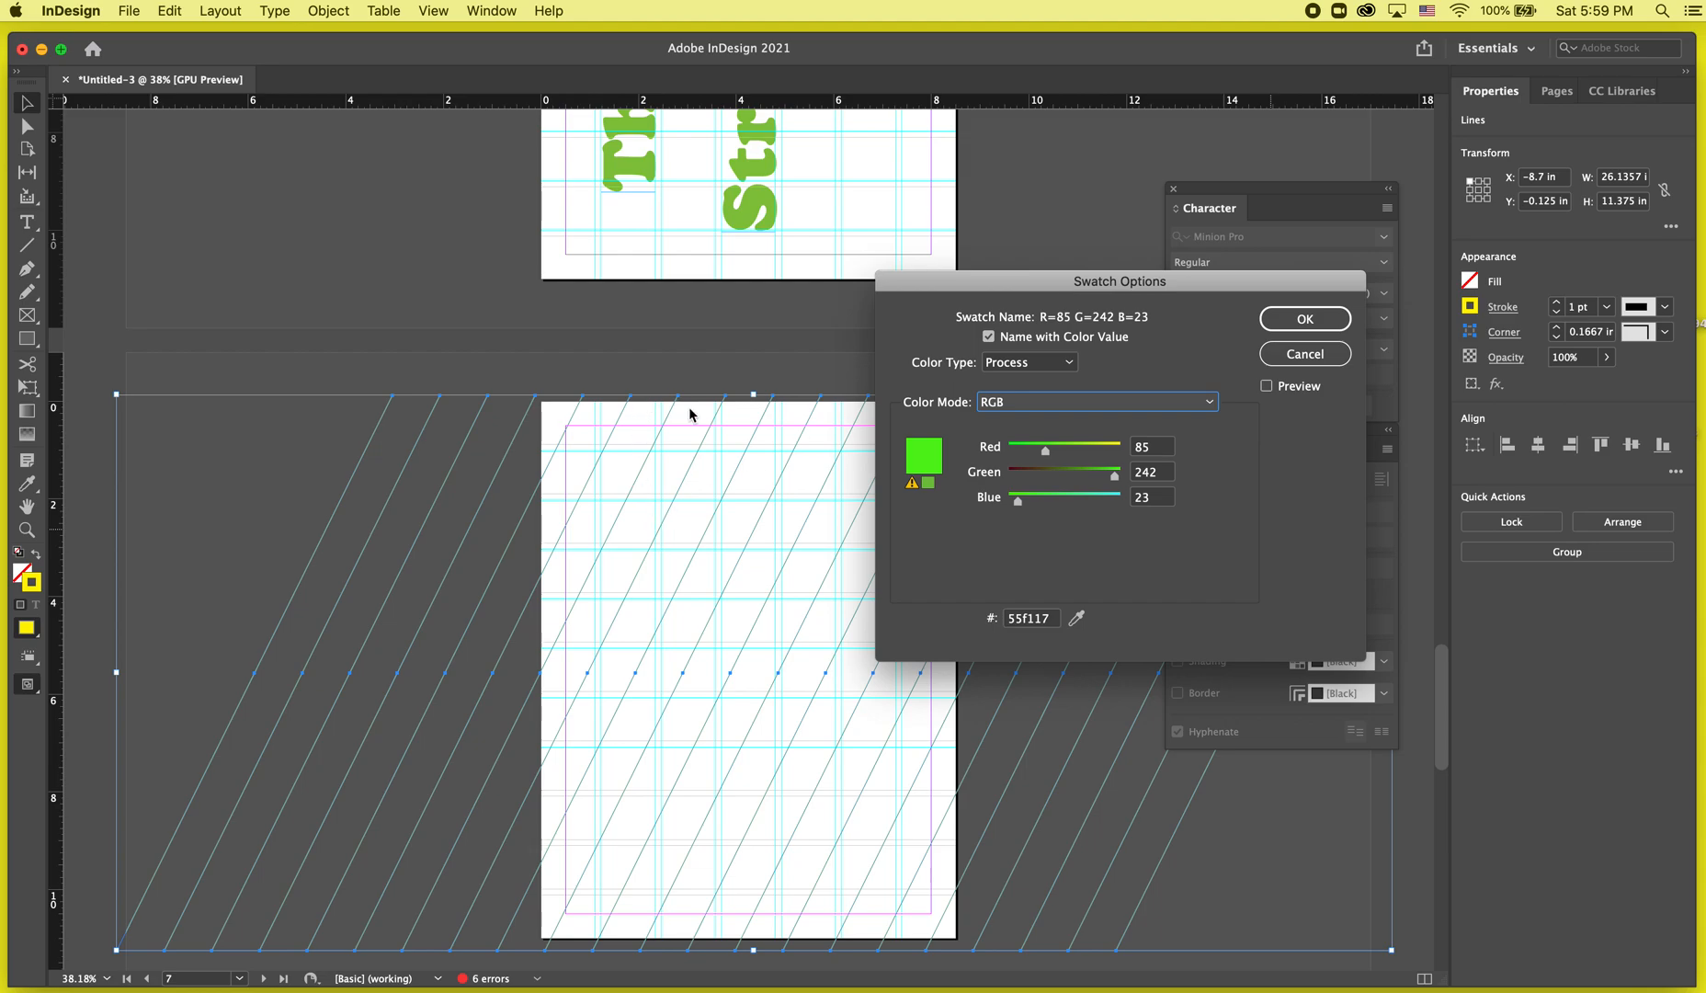
{"action": "left_click", "coordinate": [1333, 319]}
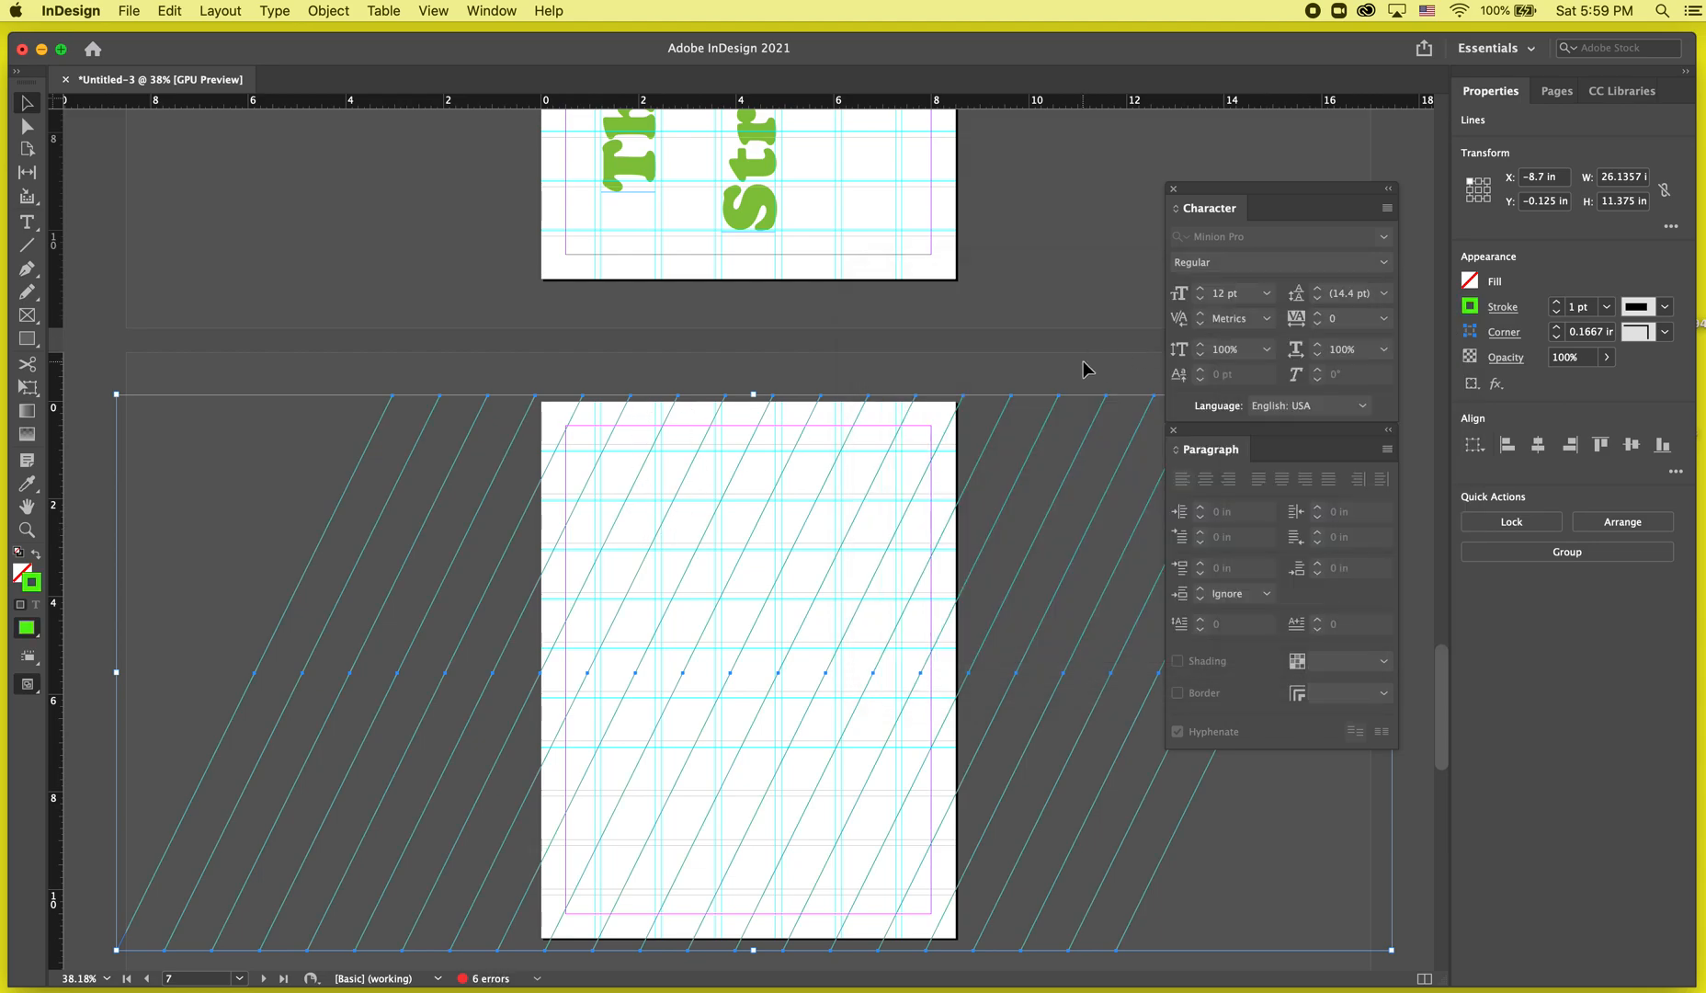
Lock the diagonal lines and toggle preview to examine the green line pattern on page 7.
{"action": "key", "text": "super+l"}
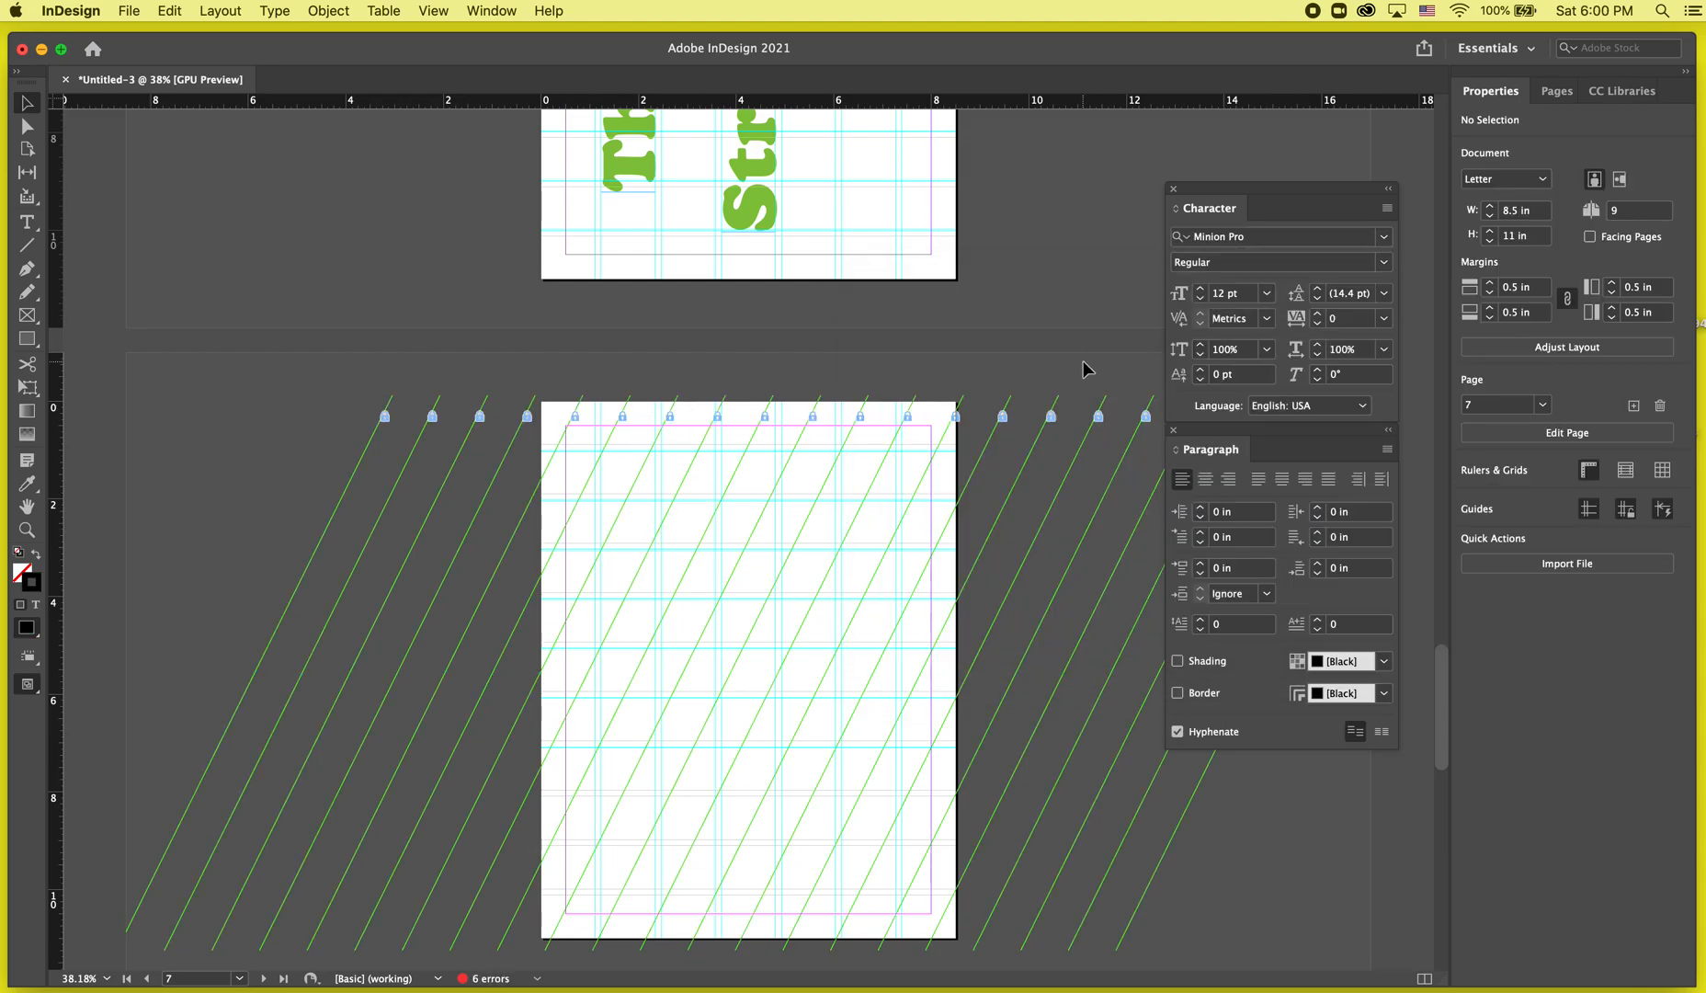
{"action": "key", "text": "w"}
{"action": "key", "text": "w"}
{"action": "scroll", "coordinate": [855, 652], "scroll_direction": "up", "scroll_amount": 3}
{"action": "key", "text": "w"}
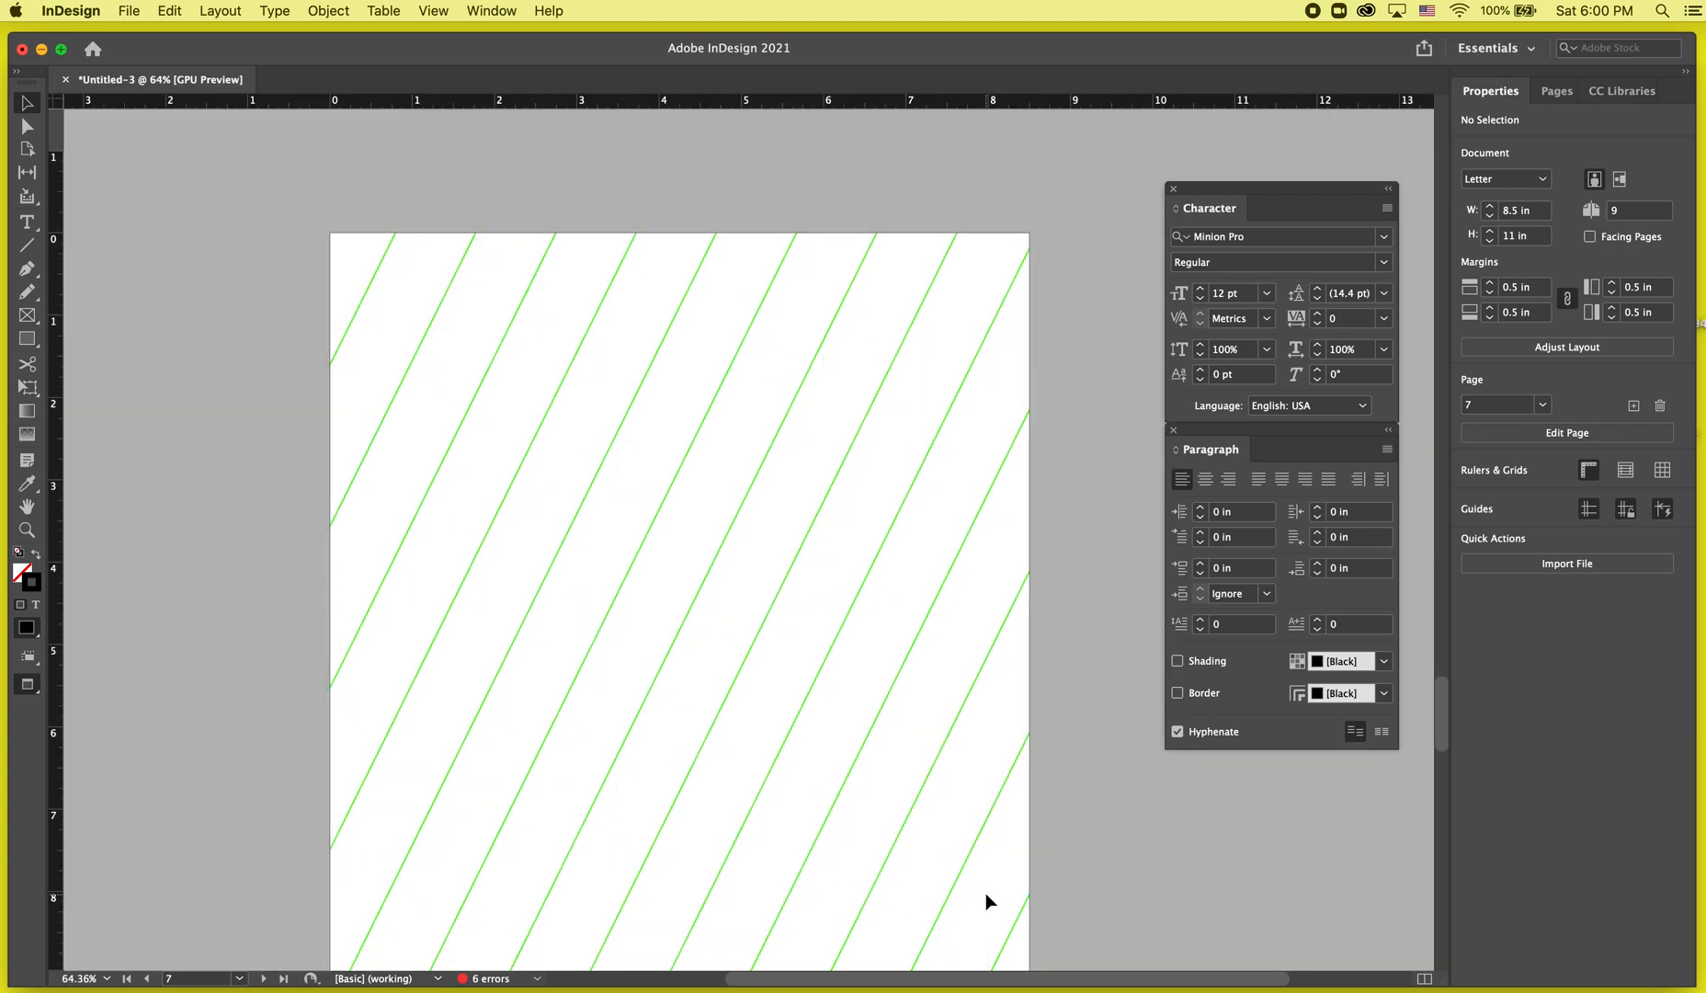
{"action": "scroll", "coordinate": [649, 513], "scroll_direction": "down", "scroll_amount": 3}
{"action": "scroll", "coordinate": [632, 411], "scroll_direction": "up", "scroll_amount": 5}
Paste the 'This', 'Great' and 'Strength' text frames from page 6 in place on page 7.
{"action": "left_click", "coordinate": [754, 337]}
{"action": "left_click", "coordinate": [625, 349], "text": "shift"}
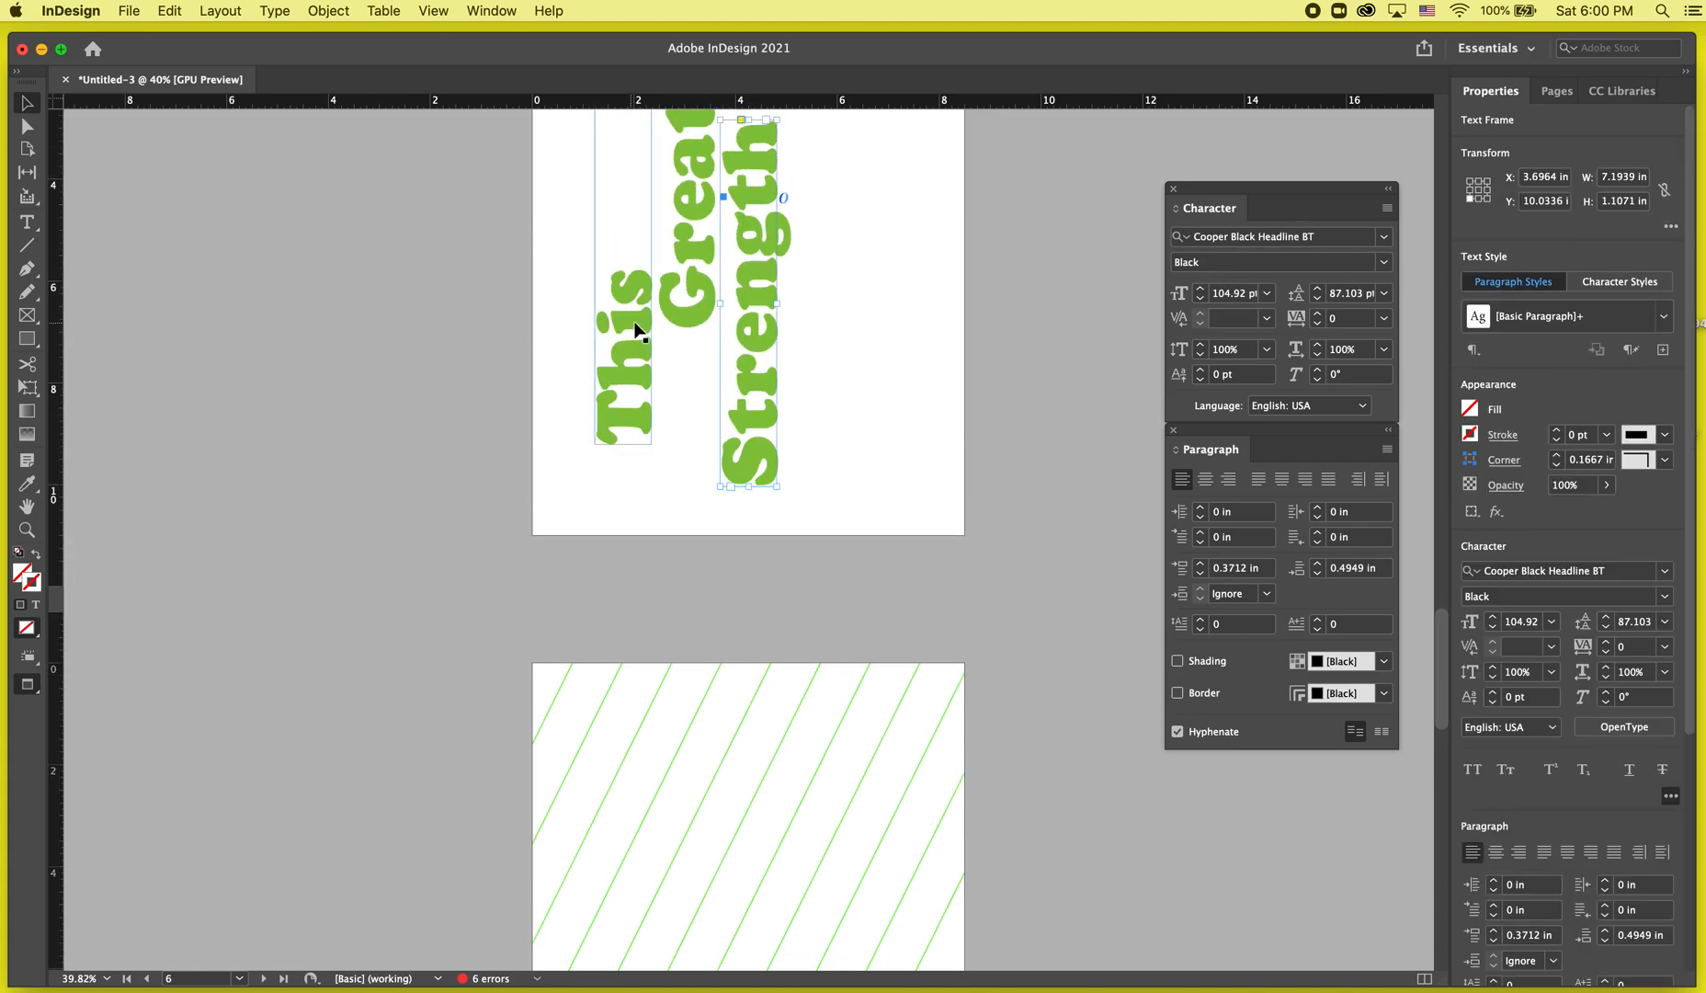
{"action": "left_click", "coordinate": [685, 286], "text": "shift"}
{"action": "scroll", "coordinate": [735, 409], "scroll_direction": "down", "scroll_amount": 5}
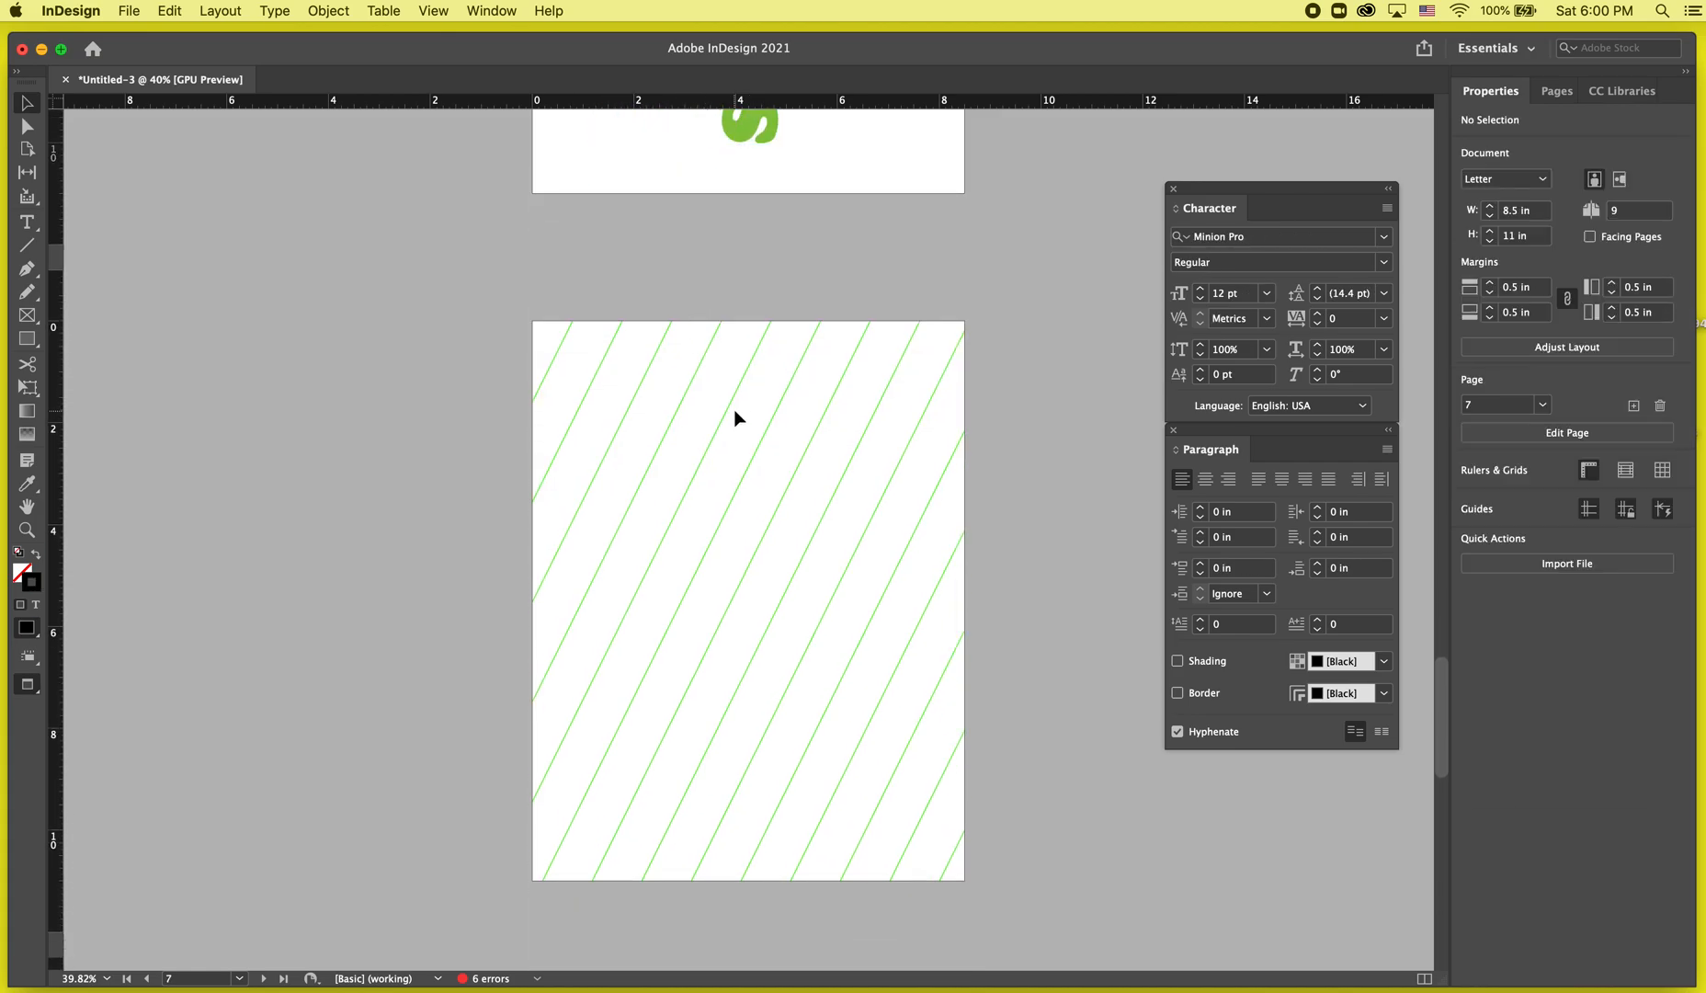
{"action": "key", "text": "super+alt+shift+v"}
Rotate the 'Strength' frame so the word runs parallel to the diagonal lines, and position it.
{"action": "left_click", "coordinate": [904, 395]}
{"action": "key", "text": "w"}
{"action": "left_click", "coordinate": [830, 531]}
{"action": "mouse_move", "coordinate": [851, 484]}
{"action": "left_mouse_down"}
{"action": "mouse_move", "coordinate": [901, 484]}
{"action": "mouse_move", "coordinate": [856, 491]}
{"action": "left_mouse_up"}
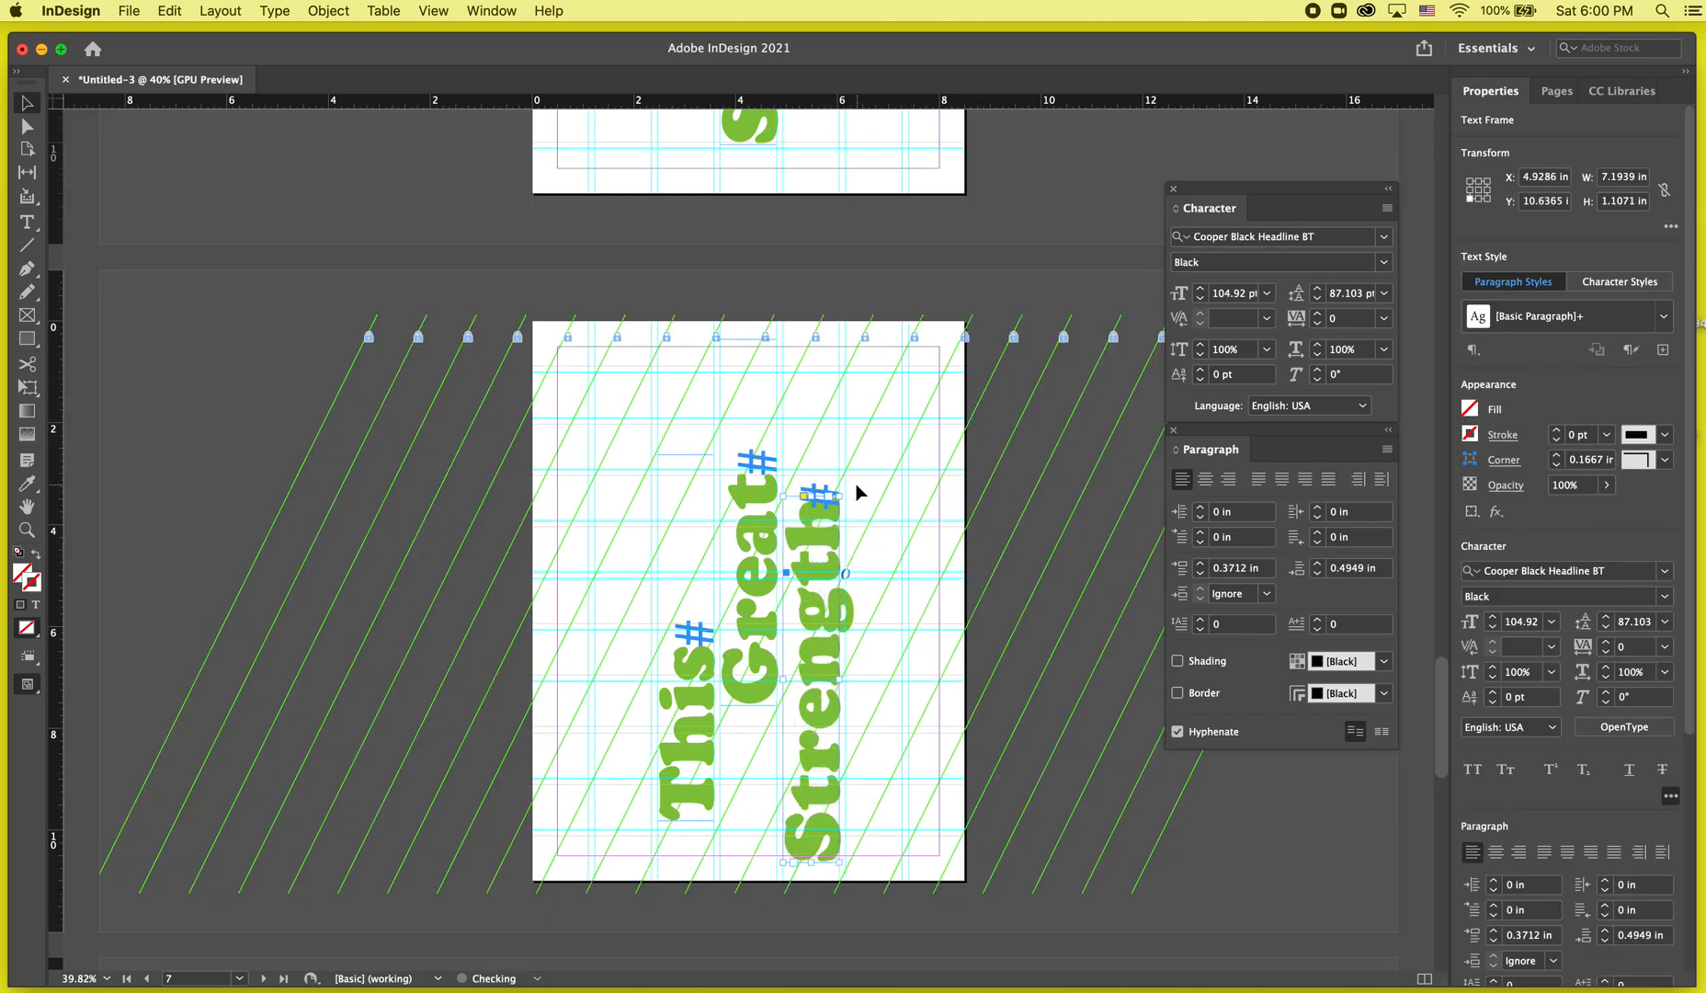
{"action": "scroll", "coordinate": [782, 495], "scroll_direction": "up", "scroll_amount": 5}
{"action": "scroll", "coordinate": [781, 495], "scroll_direction": "down", "scroll_amount": 4}
{"action": "scroll", "coordinate": [781, 495], "scroll_direction": "right", "scroll_amount": 2}
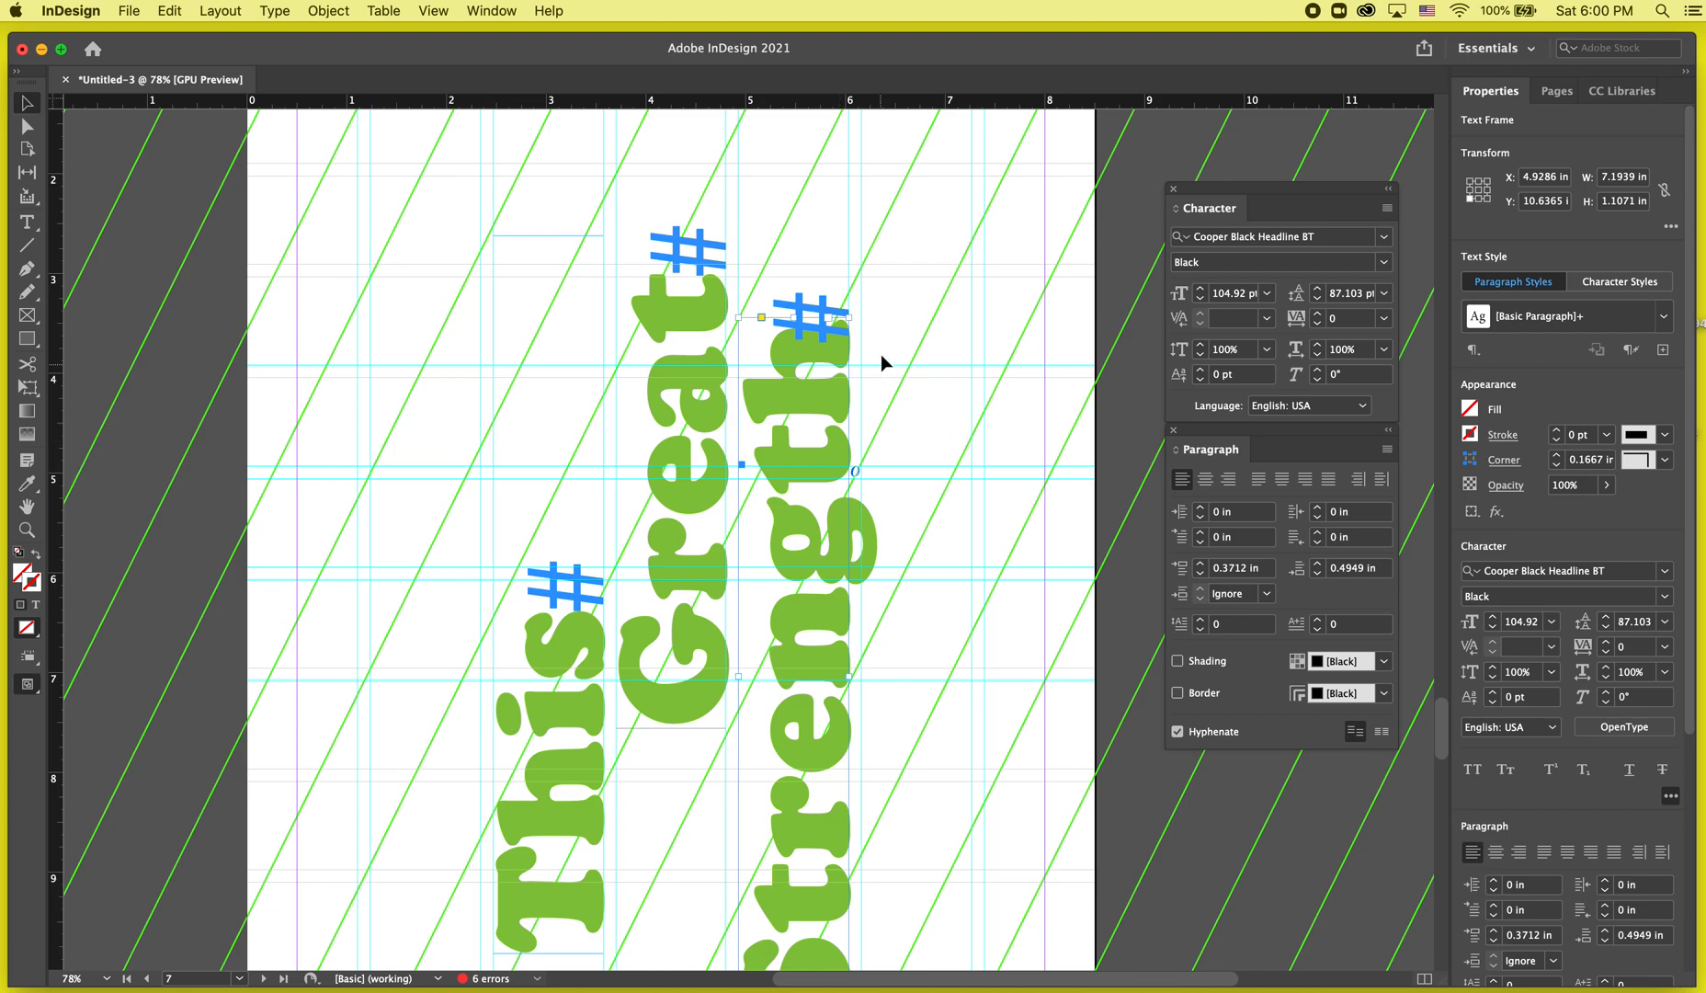
{"action": "left_click_drag", "start_coordinate": [852, 311], "coordinate": [1077, 359]}
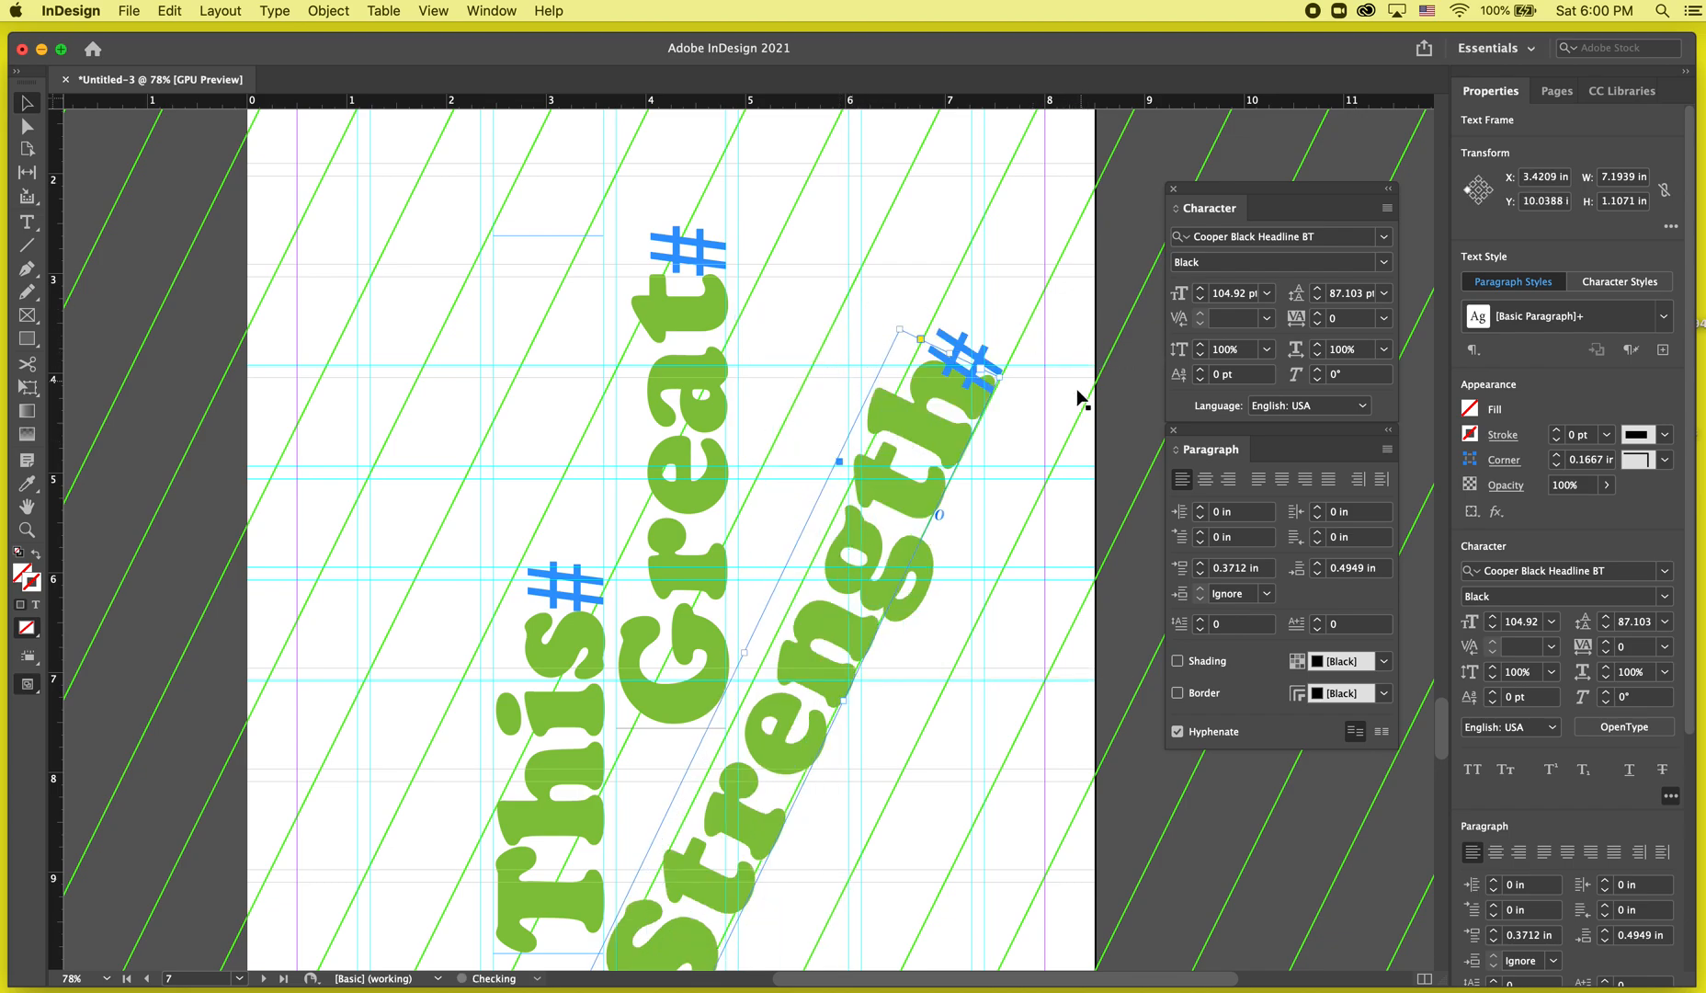
{"action": "scroll", "coordinate": [1008, 521], "scroll_direction": "down", "scroll_amount": 3}
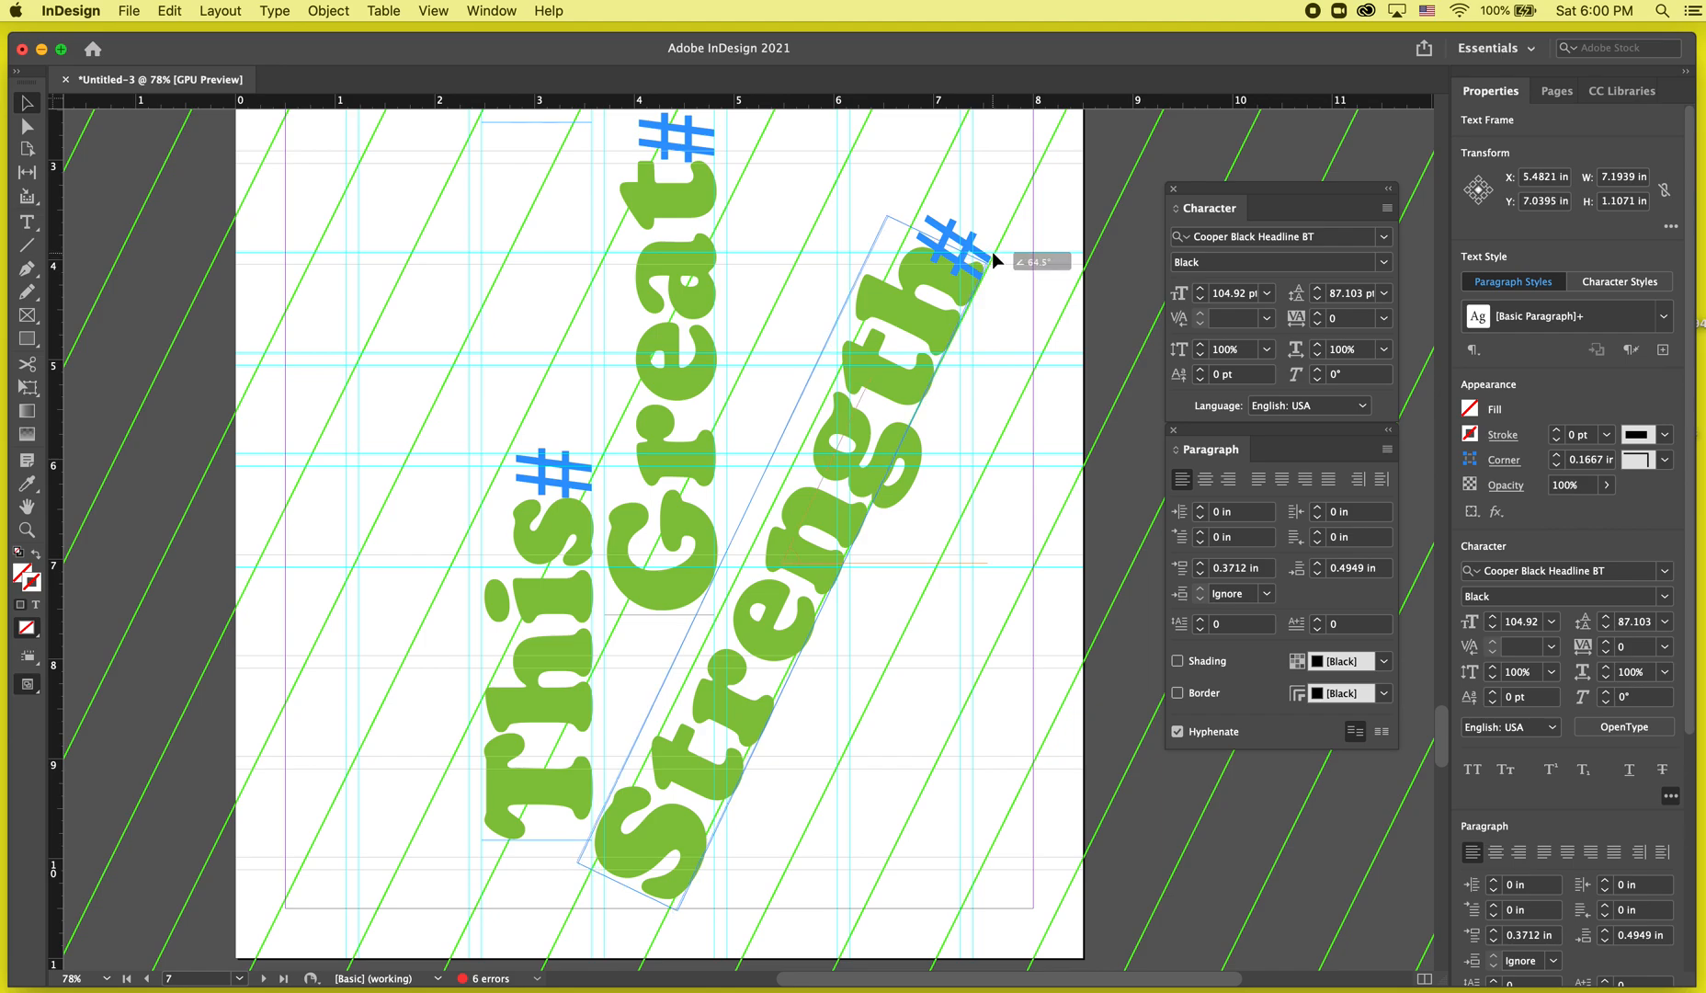
{"action": "left_click_drag", "start_coordinate": [884, 440], "coordinate": [895, 418]}
{"action": "left_click_drag", "start_coordinate": [579, 847], "coordinate": [571, 845]}
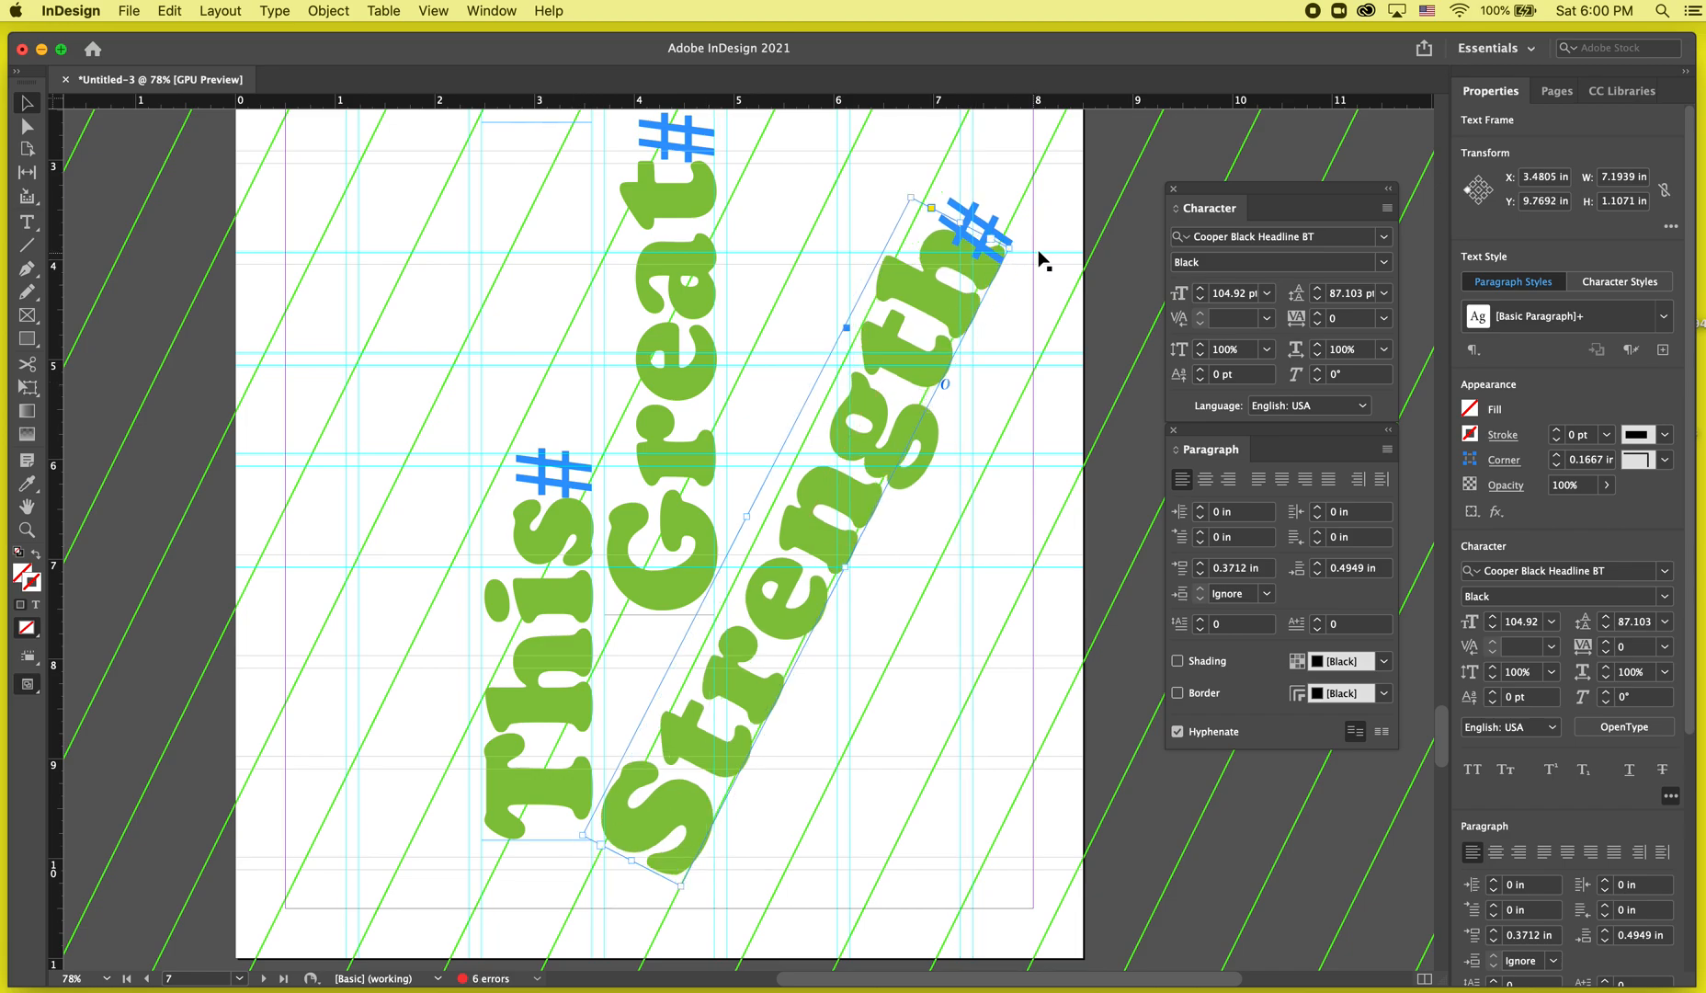
{"action": "left_click_drag", "start_coordinate": [1016, 244], "coordinate": [1000, 225]}
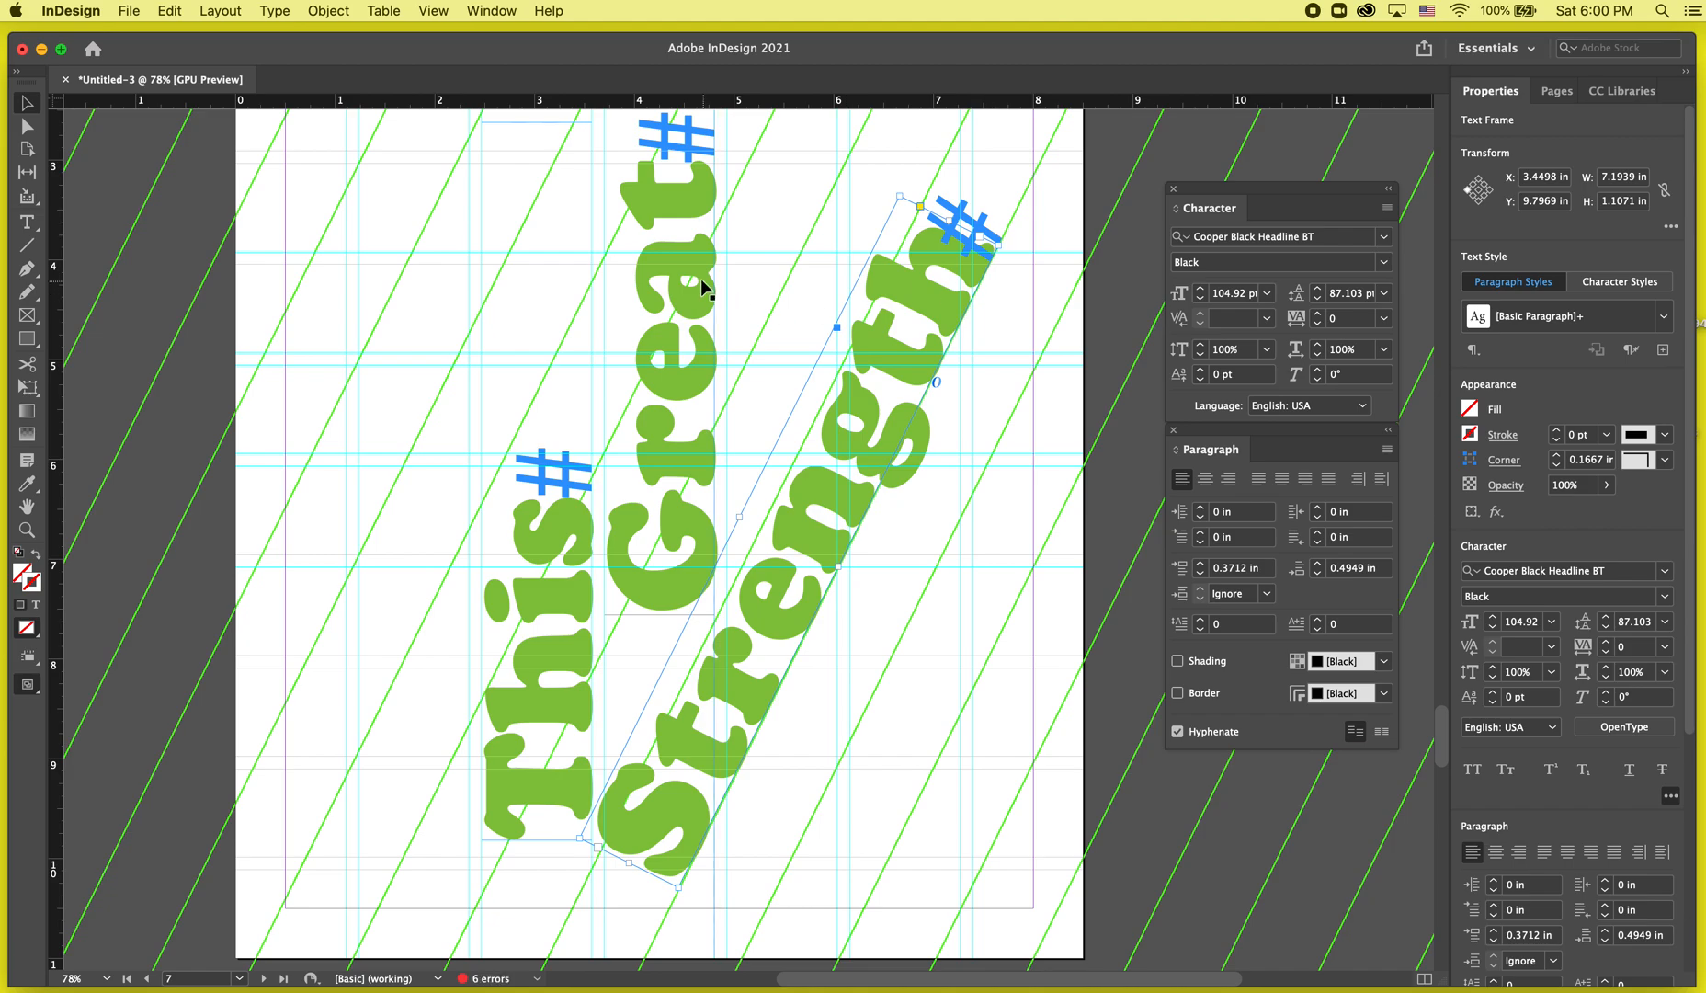
Shift the 'This' frame and rotate the 'Great' frame to follow the diagonal lines.
{"action": "left_click_drag", "start_coordinate": [493, 696], "coordinate": [385, 483]}
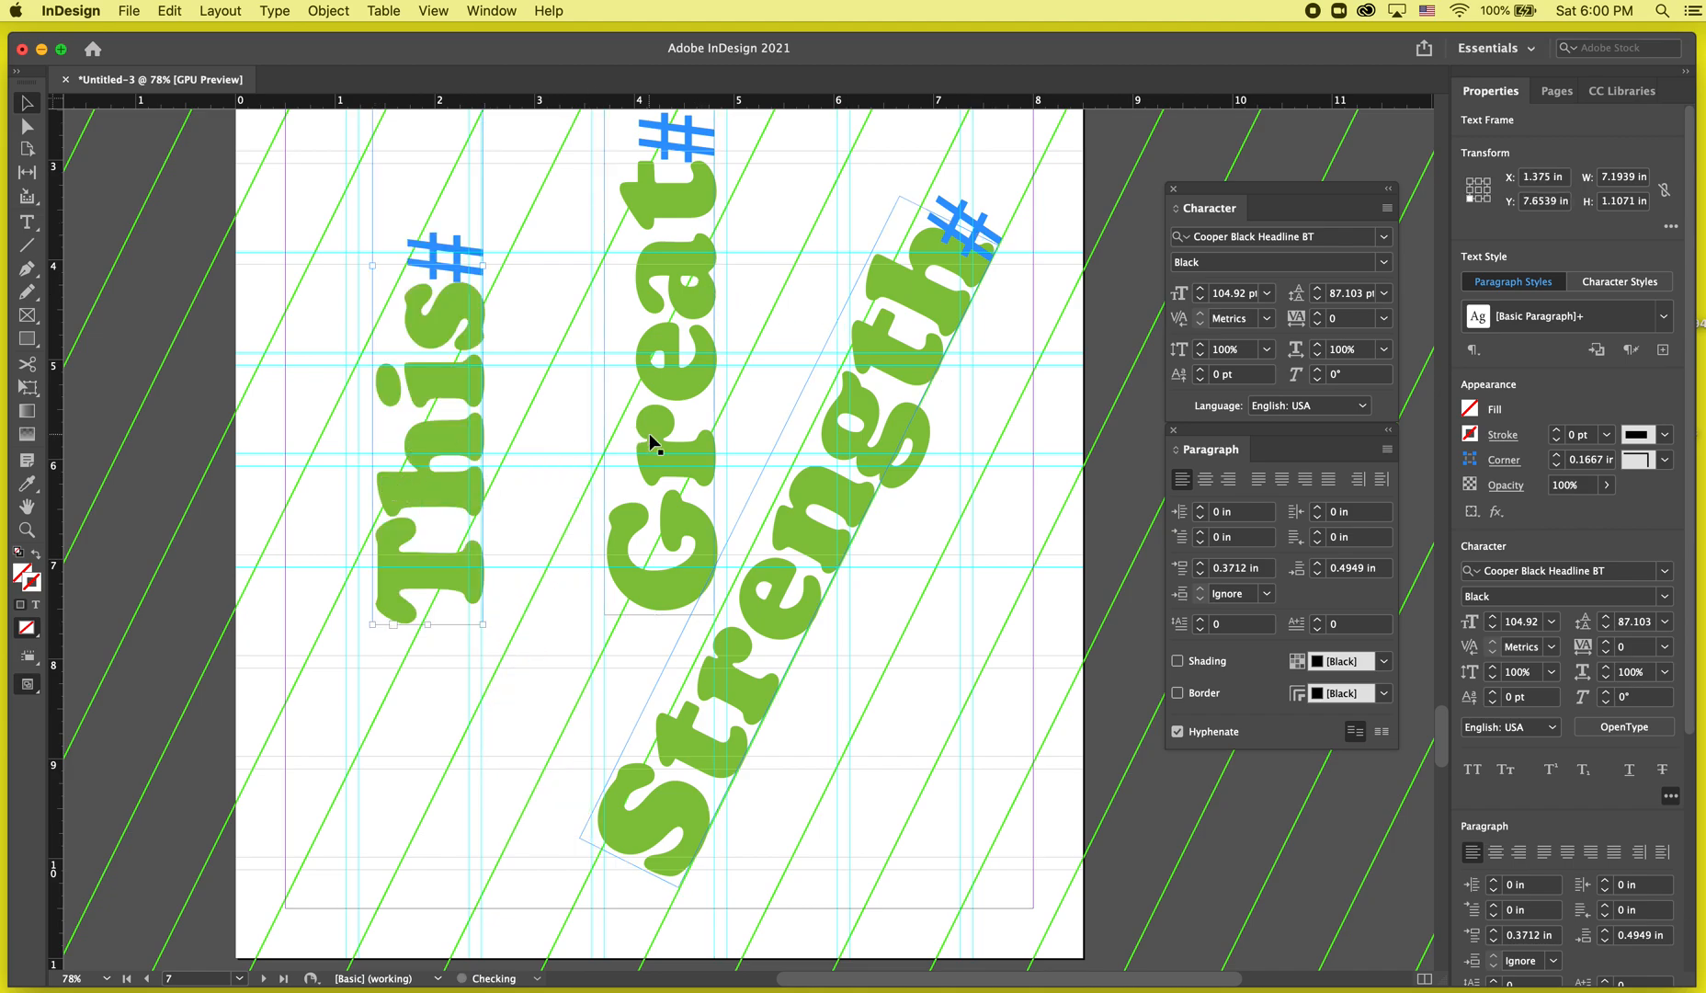
{"action": "left_click", "coordinate": [649, 441]}
{"action": "scroll", "coordinate": [649, 442], "scroll_direction": "up", "scroll_amount": 5}
{"action": "left_click_drag", "start_coordinate": [706, 117], "coordinate": [895, 147]}
{"action": "left_click_drag", "start_coordinate": [629, 496], "coordinate": [703, 500]}
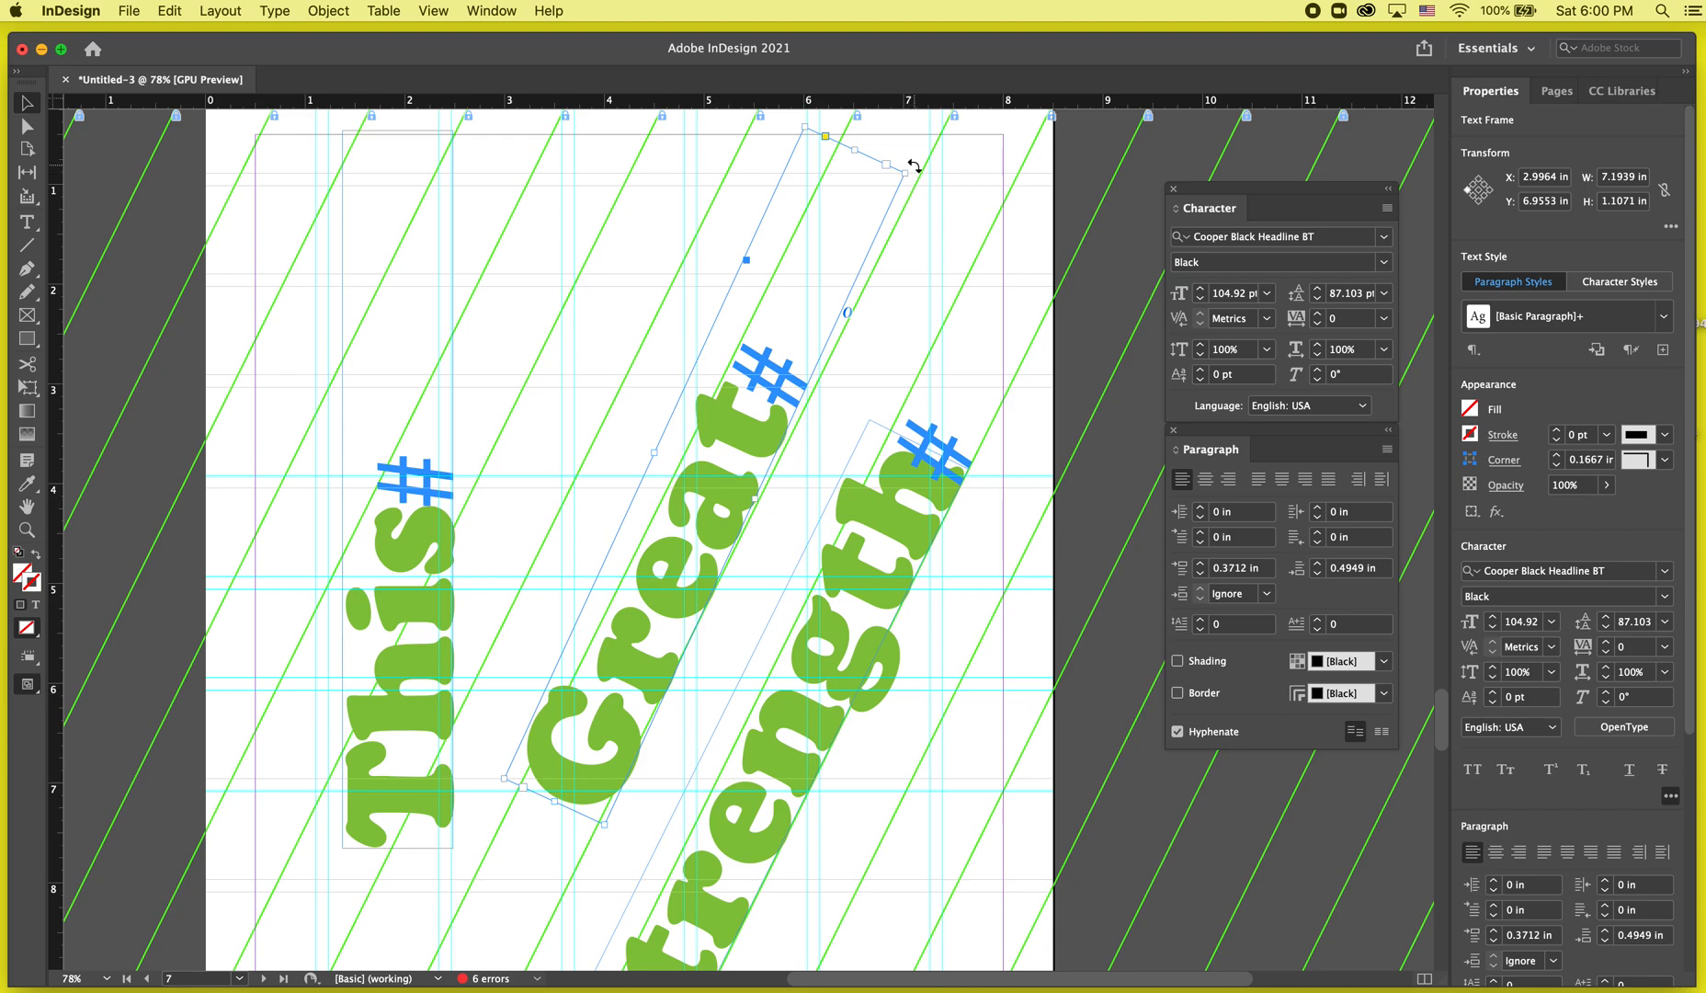
{"action": "left_click_drag", "start_coordinate": [910, 175], "coordinate": [859, 152]}
Rotate the 'This' frame so it tilts along the diagonal lines.
{"action": "left_click", "coordinate": [374, 641]}
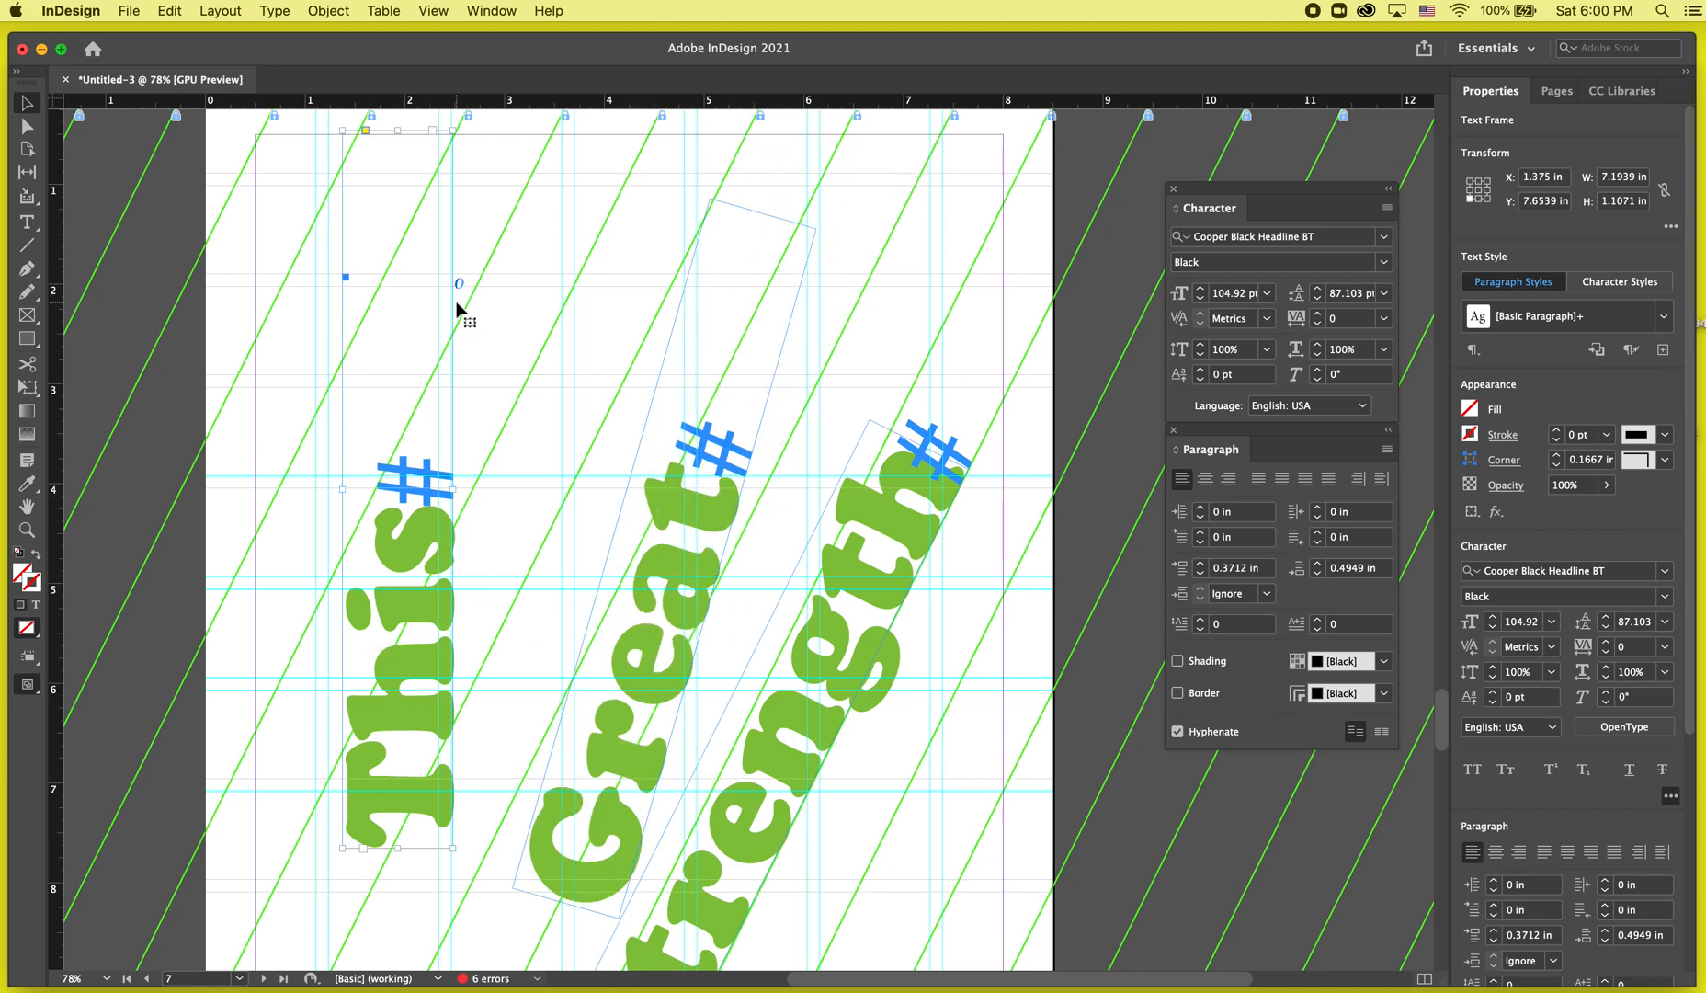
{"action": "left_click_drag", "start_coordinate": [460, 125], "coordinate": [493, 133]}
{"action": "key", "text": "w"}
{"action": "scroll", "coordinate": [453, 347], "scroll_direction": "down", "scroll_amount": 5}
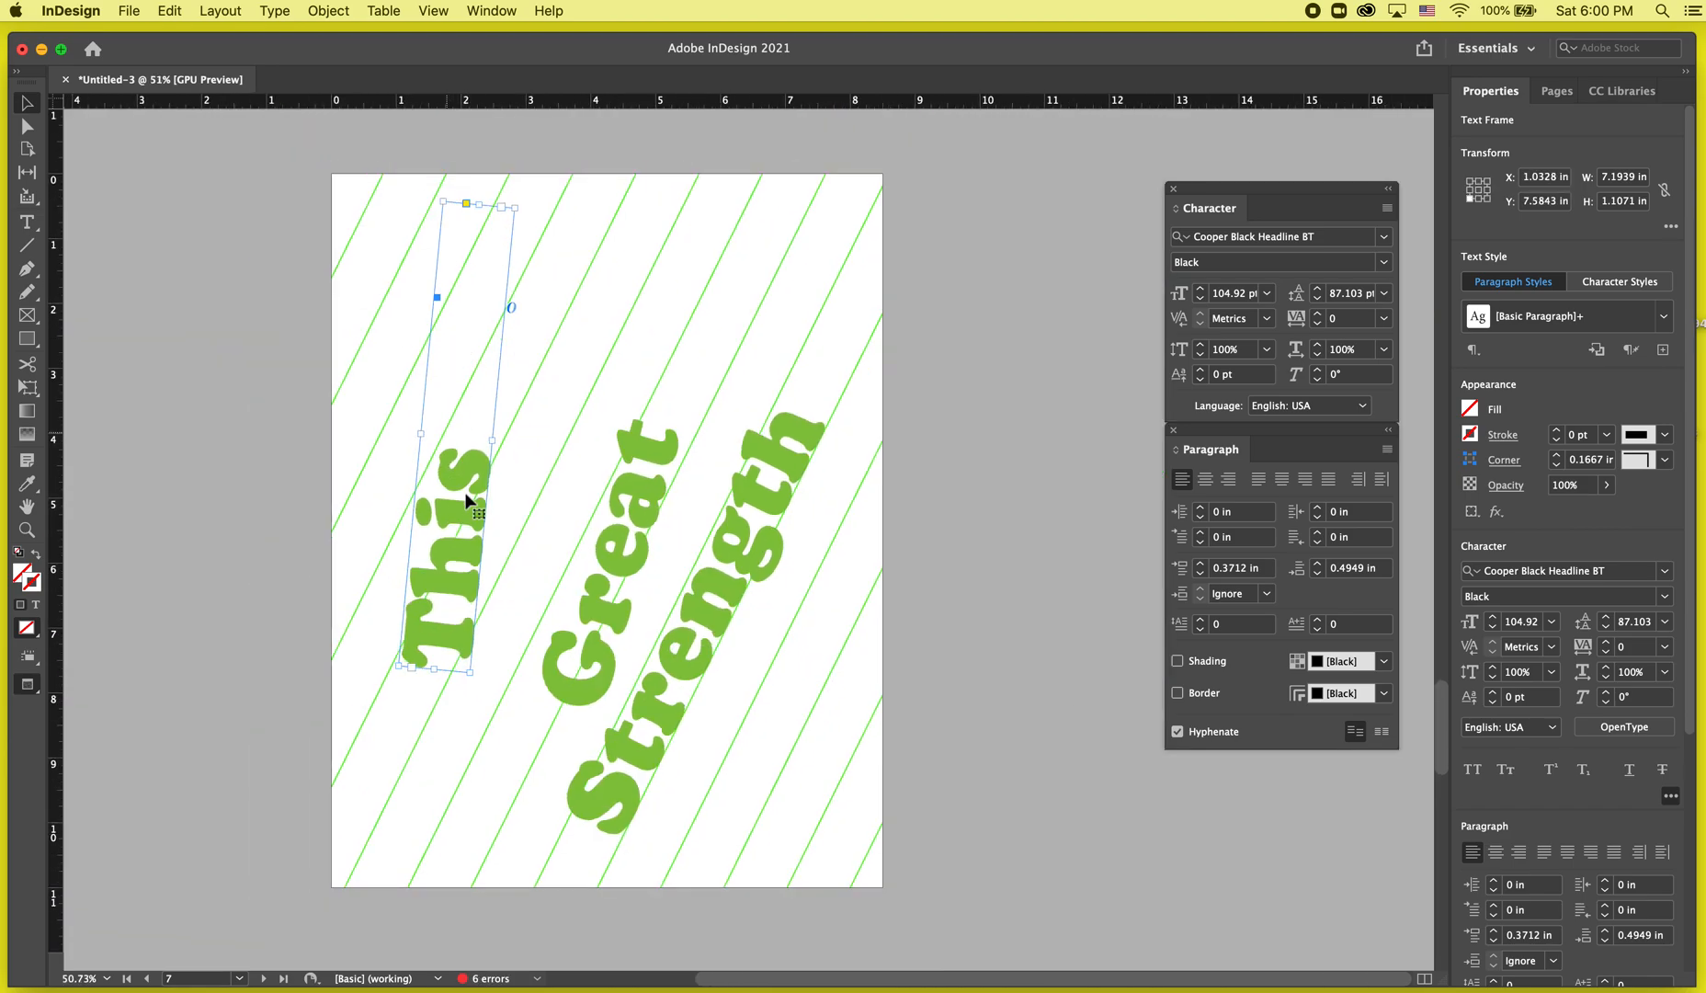
Reposition the 'Great' frame and rotate it further to match the line angle.
{"action": "left_click_drag", "start_coordinate": [598, 605], "coordinate": [582, 623]}
{"action": "key", "text": "w"}
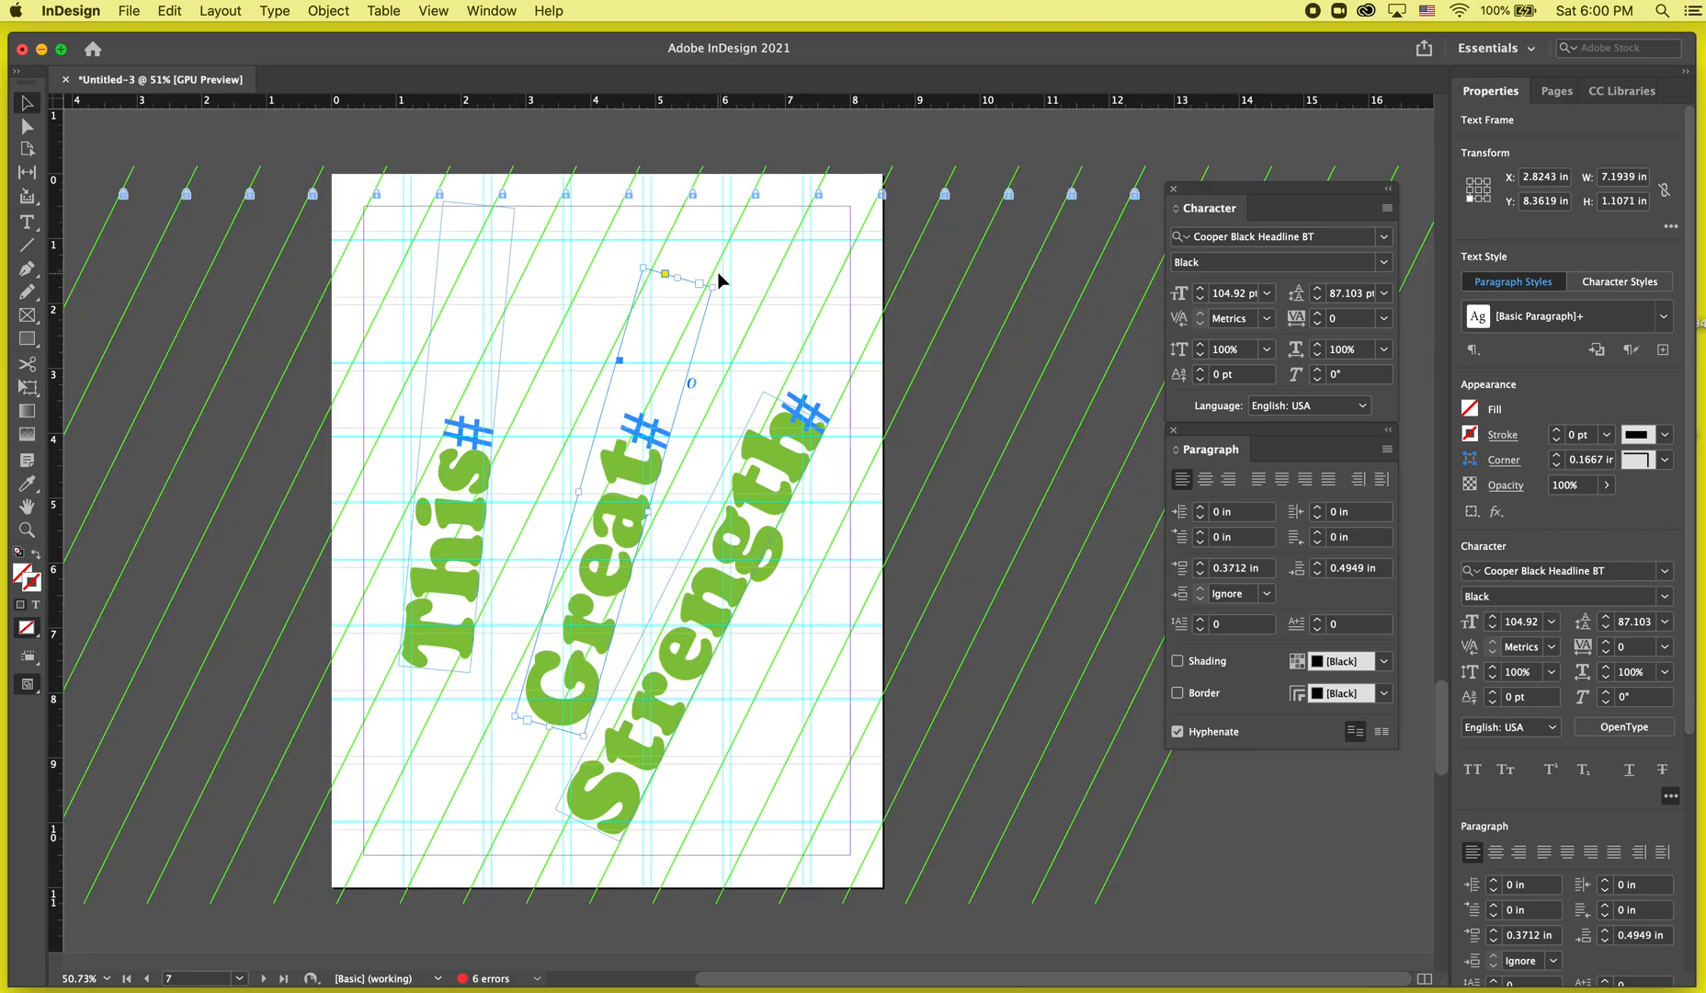
{"action": "left_click_drag", "start_coordinate": [718, 275], "coordinate": [783, 285]}
{"action": "left_click_drag", "start_coordinate": [595, 525], "coordinate": [640, 469]}
{"action": "key", "text": "w"}
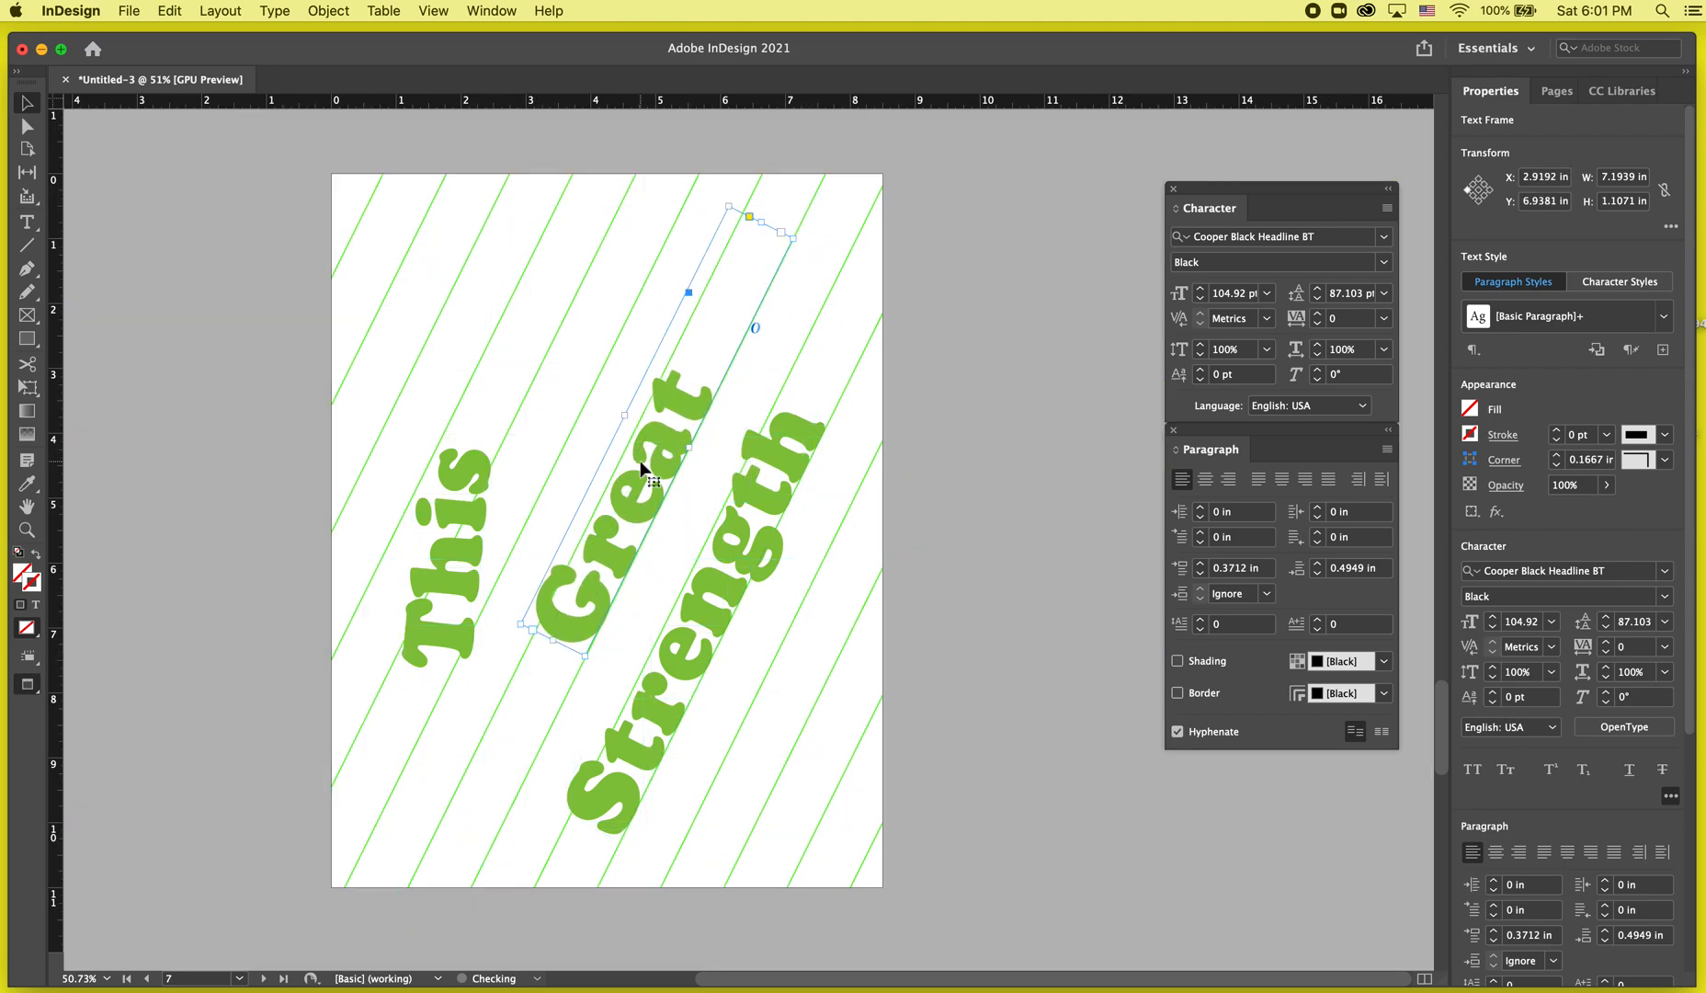
Rotate 'This' to the line angle and move it up to the top of the page, nudging it right.
{"action": "left_click", "coordinate": [445, 629]}
{"action": "left_click_drag", "start_coordinate": [521, 204], "coordinate": [605, 237]}
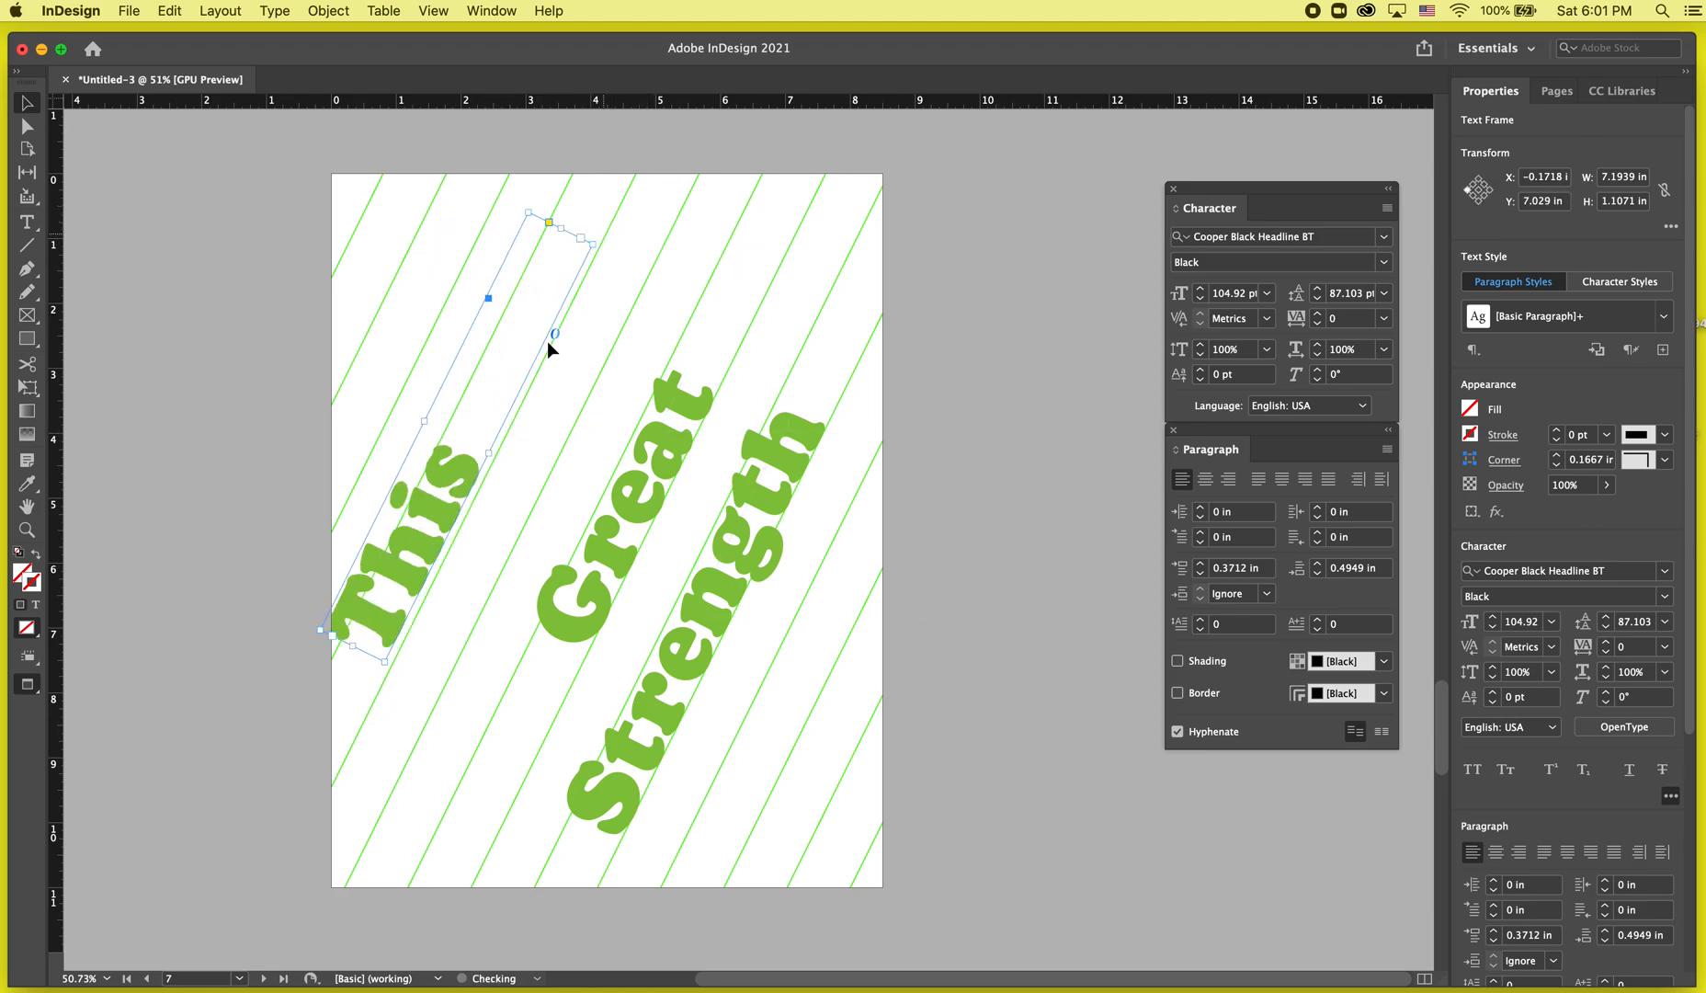
{"action": "left_click_drag", "start_coordinate": [426, 557], "coordinate": [546, 307]}
{"action": "key", "text": "Right"}
{"action": "key", "text": "Right"}
{"action": "key", "text": "Right"}
{"action": "key", "text": "Right"}
{"action": "key", "text": "Right"}
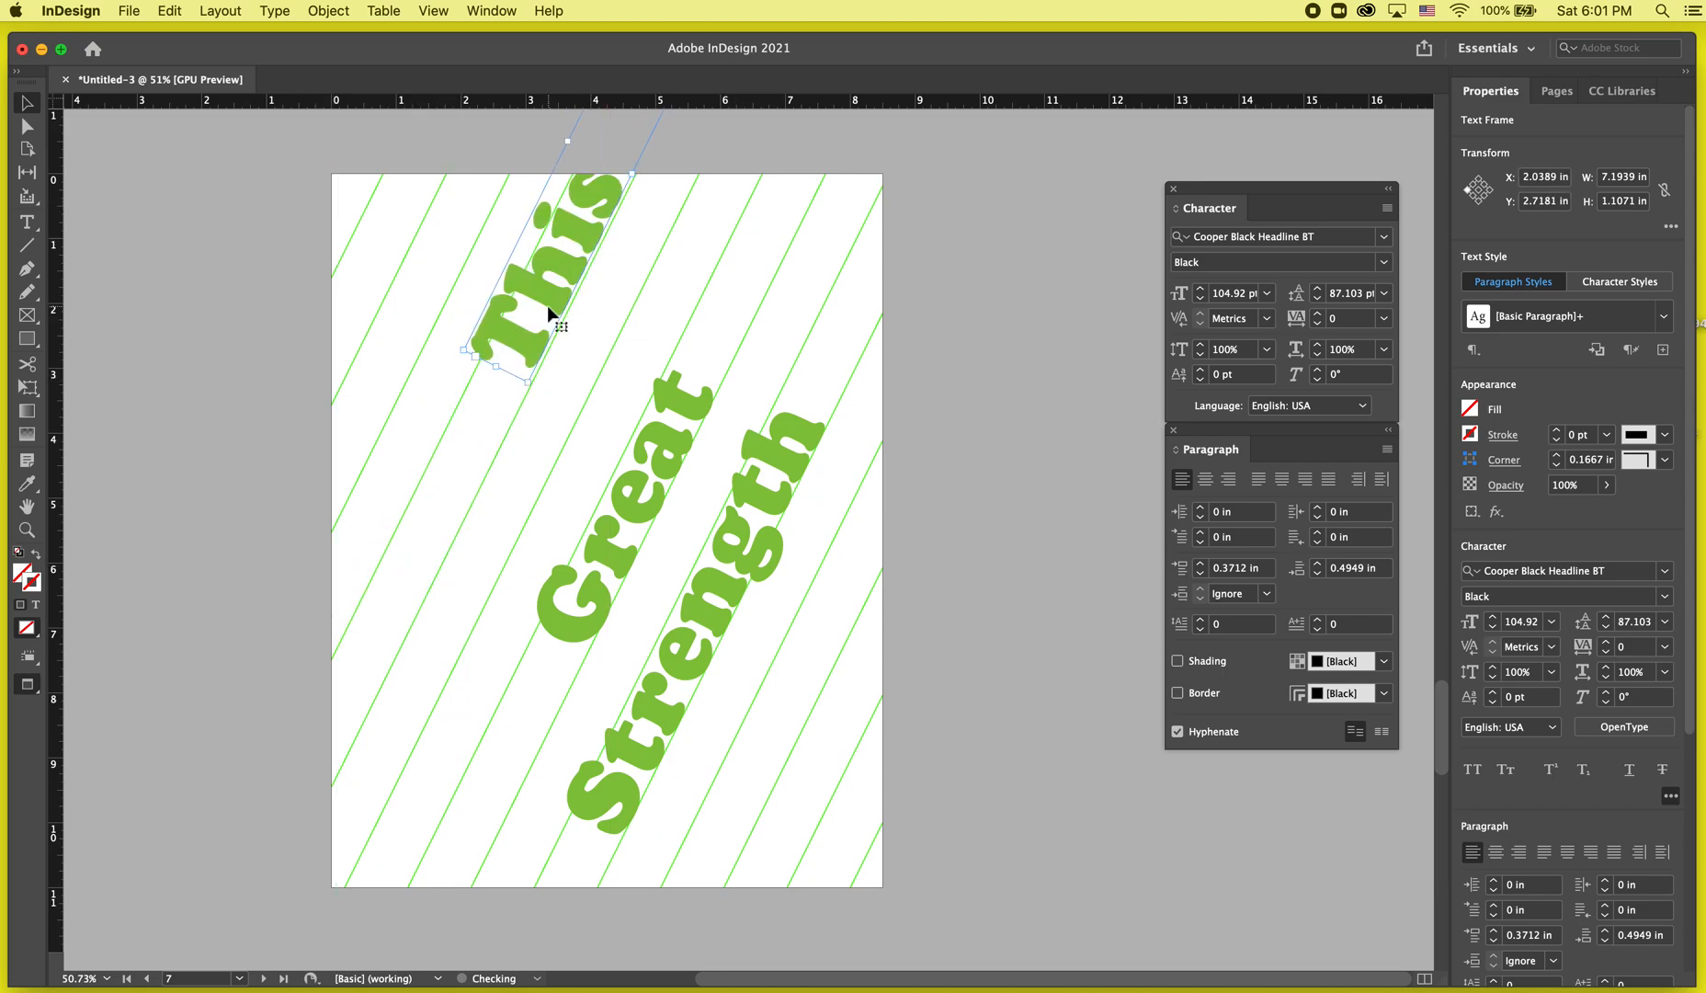
Move the 'Great' frame down and left, nudging it into place between the lines.
{"action": "left_click", "coordinate": [624, 508]}
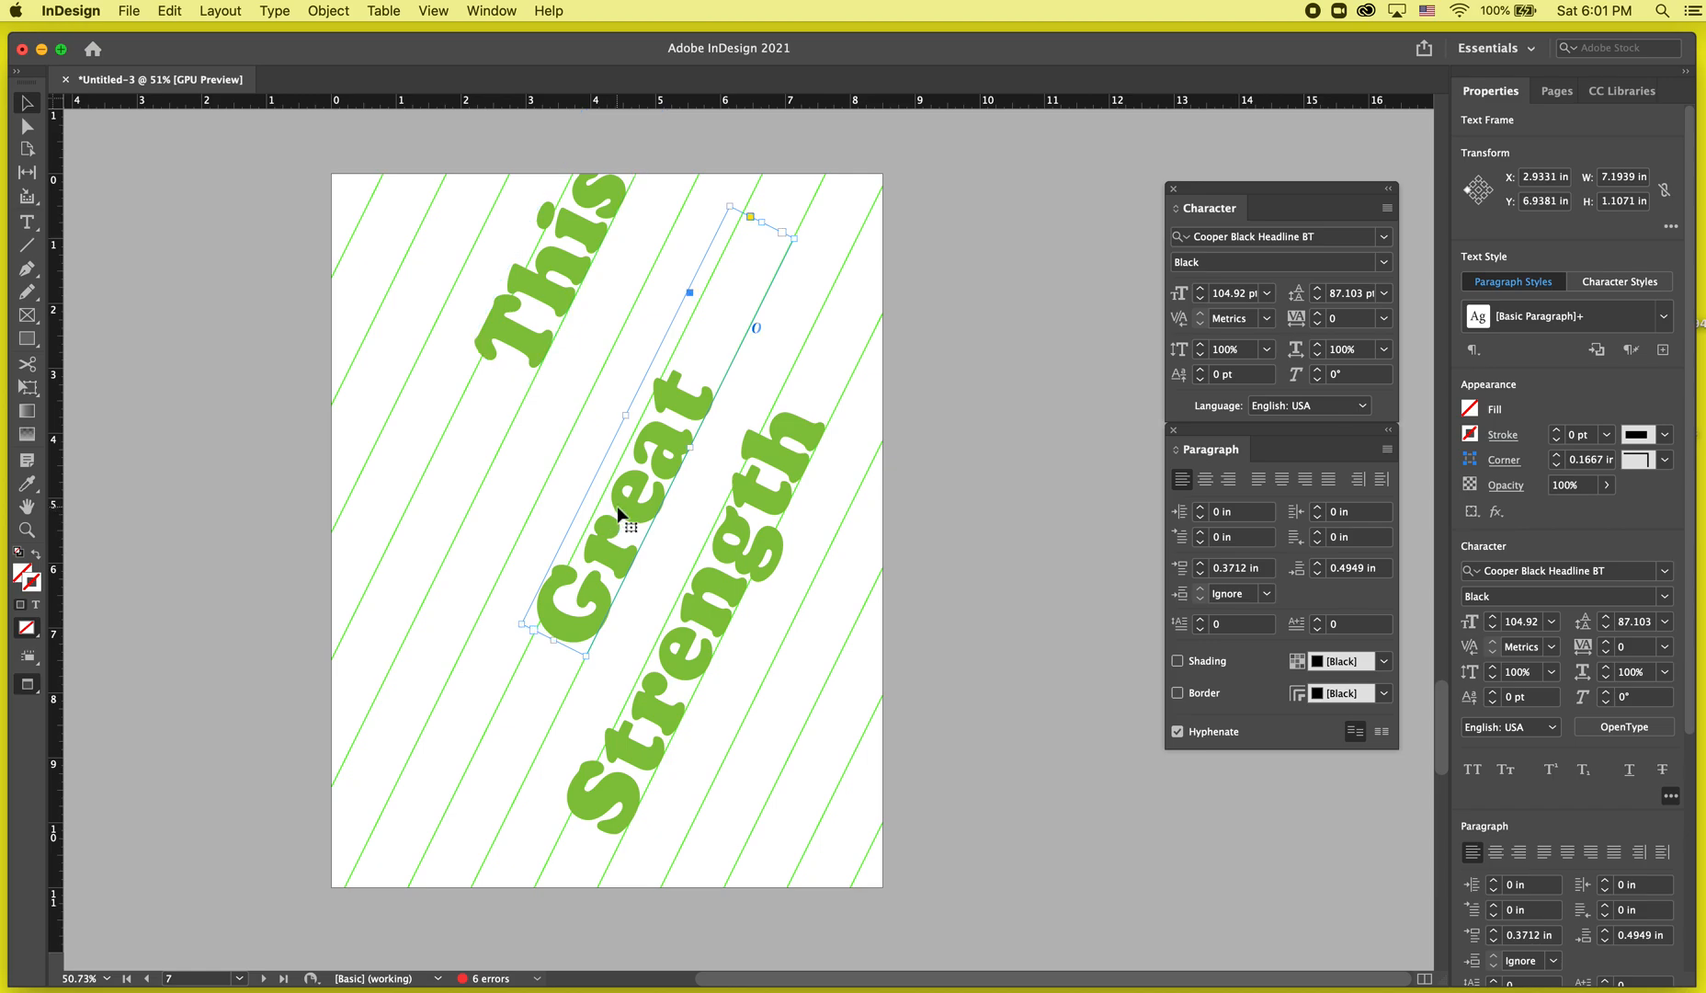
{"action": "left_click_drag", "start_coordinate": [624, 507], "coordinate": [563, 538]}
{"action": "key", "text": "Left"}
{"action": "key", "text": "Left"}
{"action": "key", "text": "Left"}
{"action": "key", "text": "Left"}
{"action": "key", "text": "Left"}
{"action": "key", "text": "Left"}
{"action": "key", "text": "Left"}
{"action": "key", "text": "Left"}
{"action": "key", "text": "Left"}
{"action": "key", "text": "Left"}
{"action": "key", "text": "Left"}
{"action": "key", "text": "Left"}
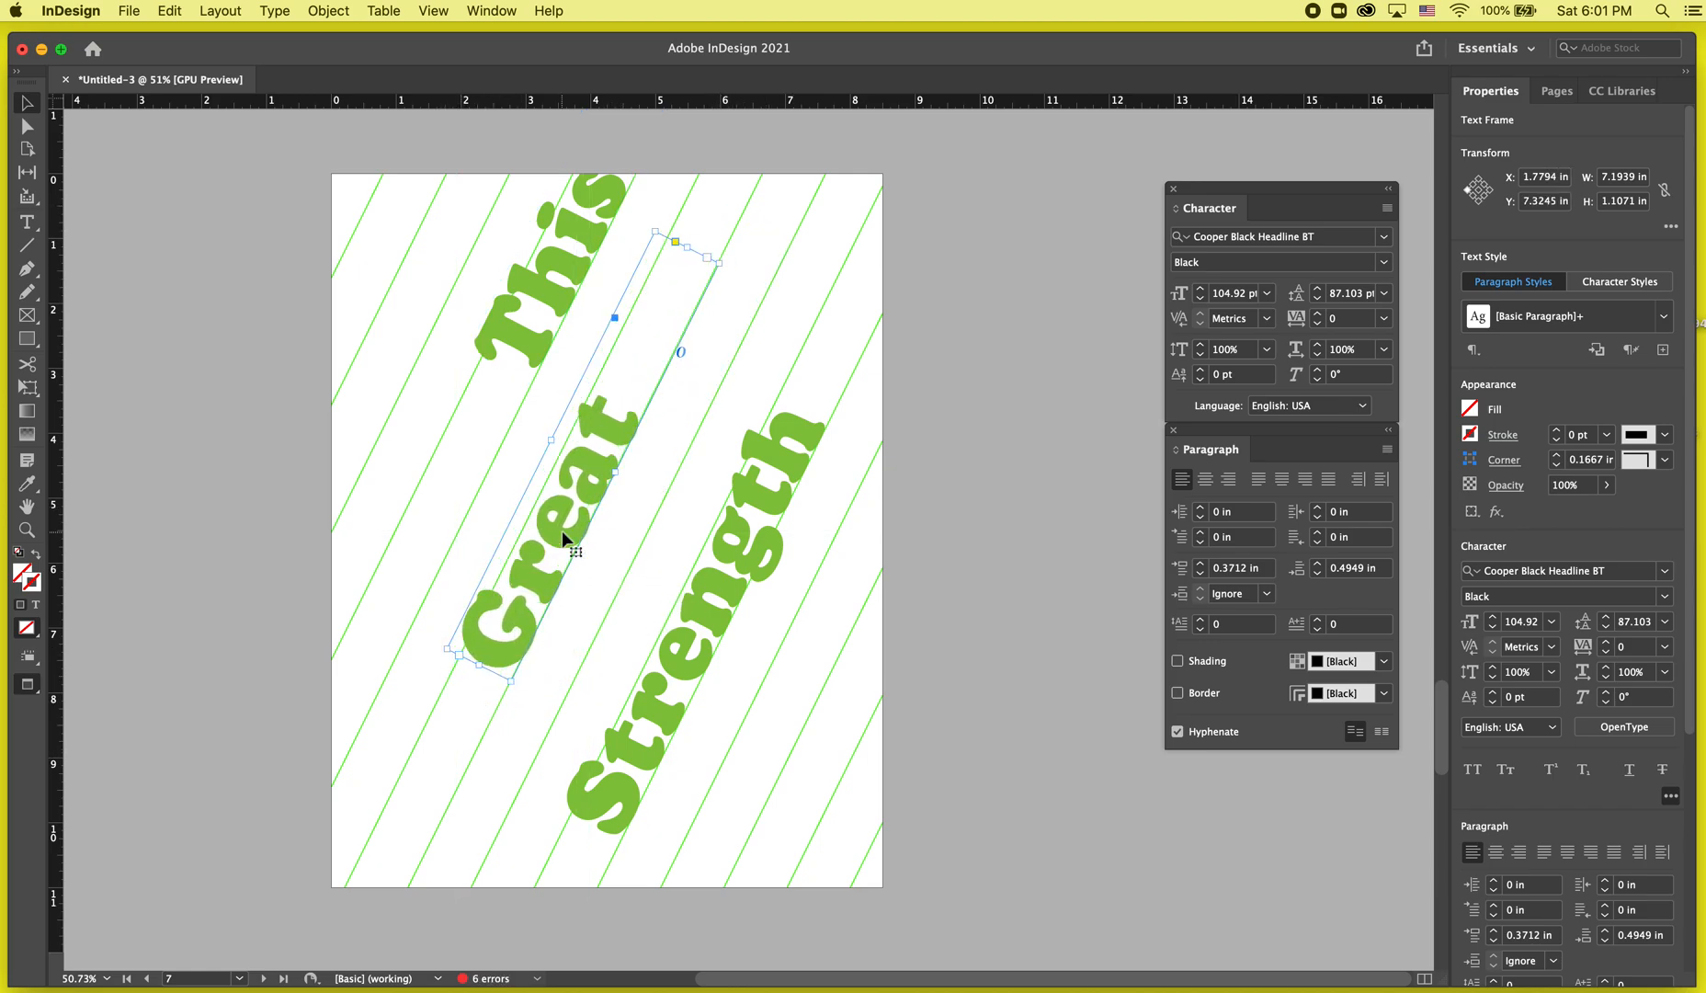
{"action": "scroll", "coordinate": [224, 673], "scroll_direction": "down", "scroll_amount": 1}
{"action": "key", "text": "w"}
{"action": "left_click", "coordinate": [450, 285]}
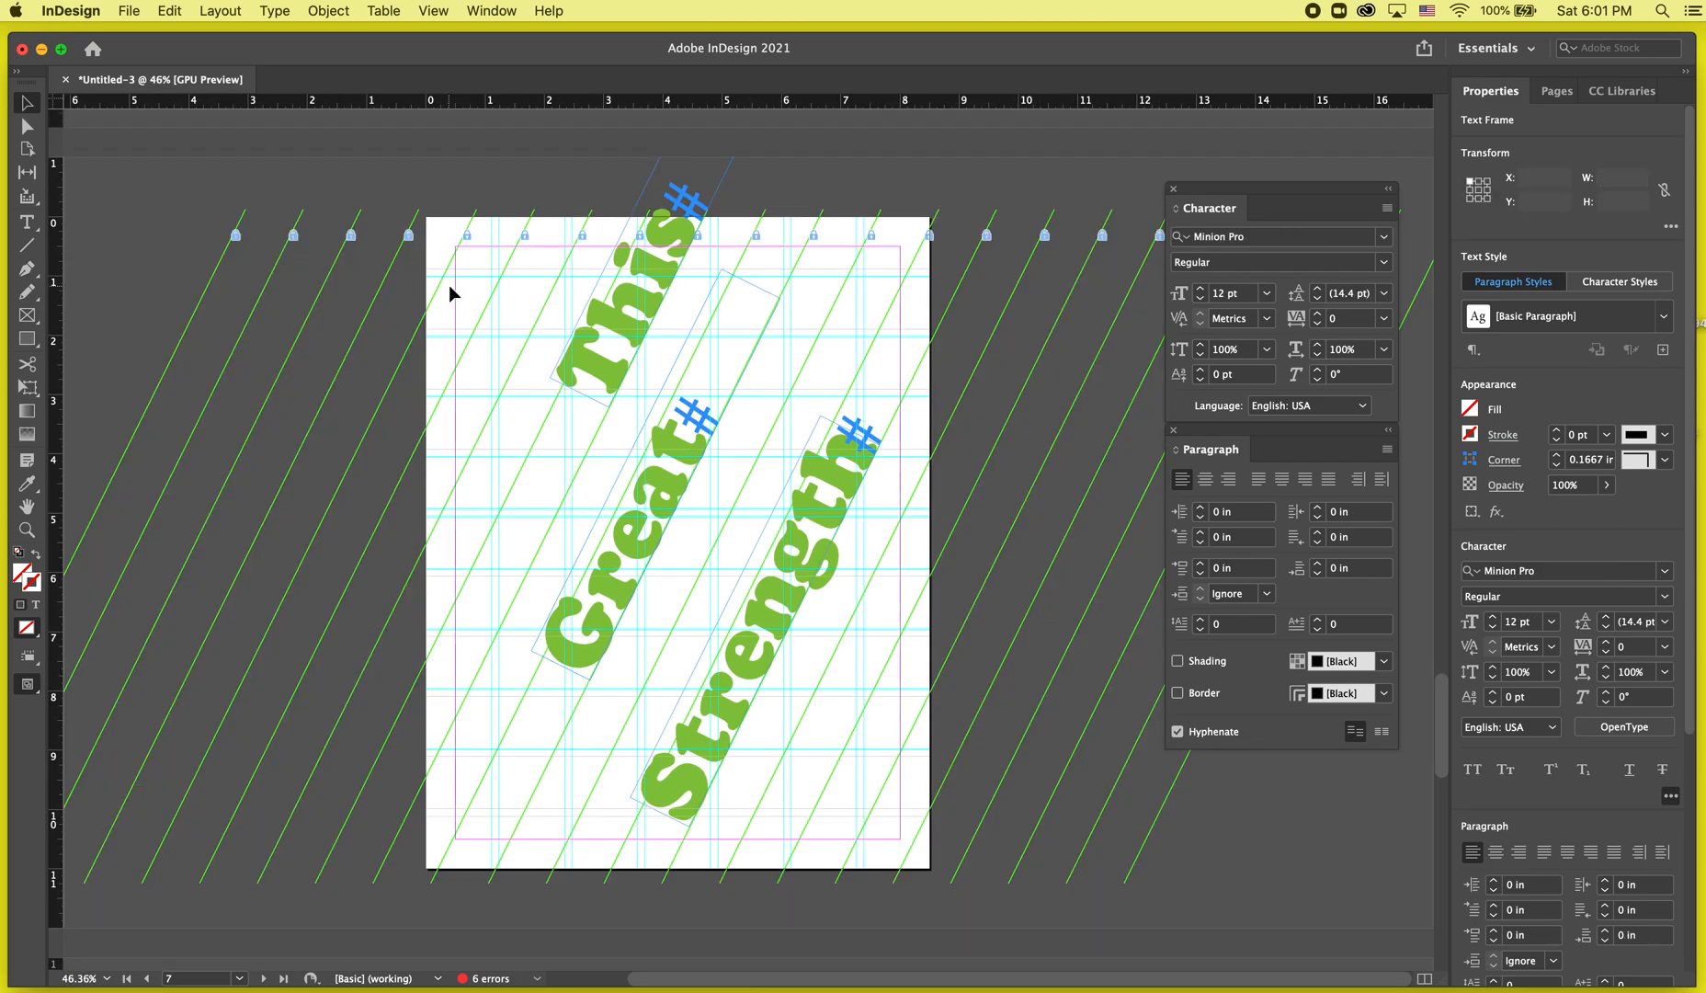
{"action": "key", "text": "w"}
{"action": "key", "text": "w"}
{"action": "left_click", "coordinate": [636, 353]}
{"action": "left_click", "coordinate": [652, 522]}
{"action": "left_click", "coordinate": [802, 541], "text": "shift"}
{"action": "key", "text": "shift+Left"}
{"action": "key", "text": "shift+Right"}
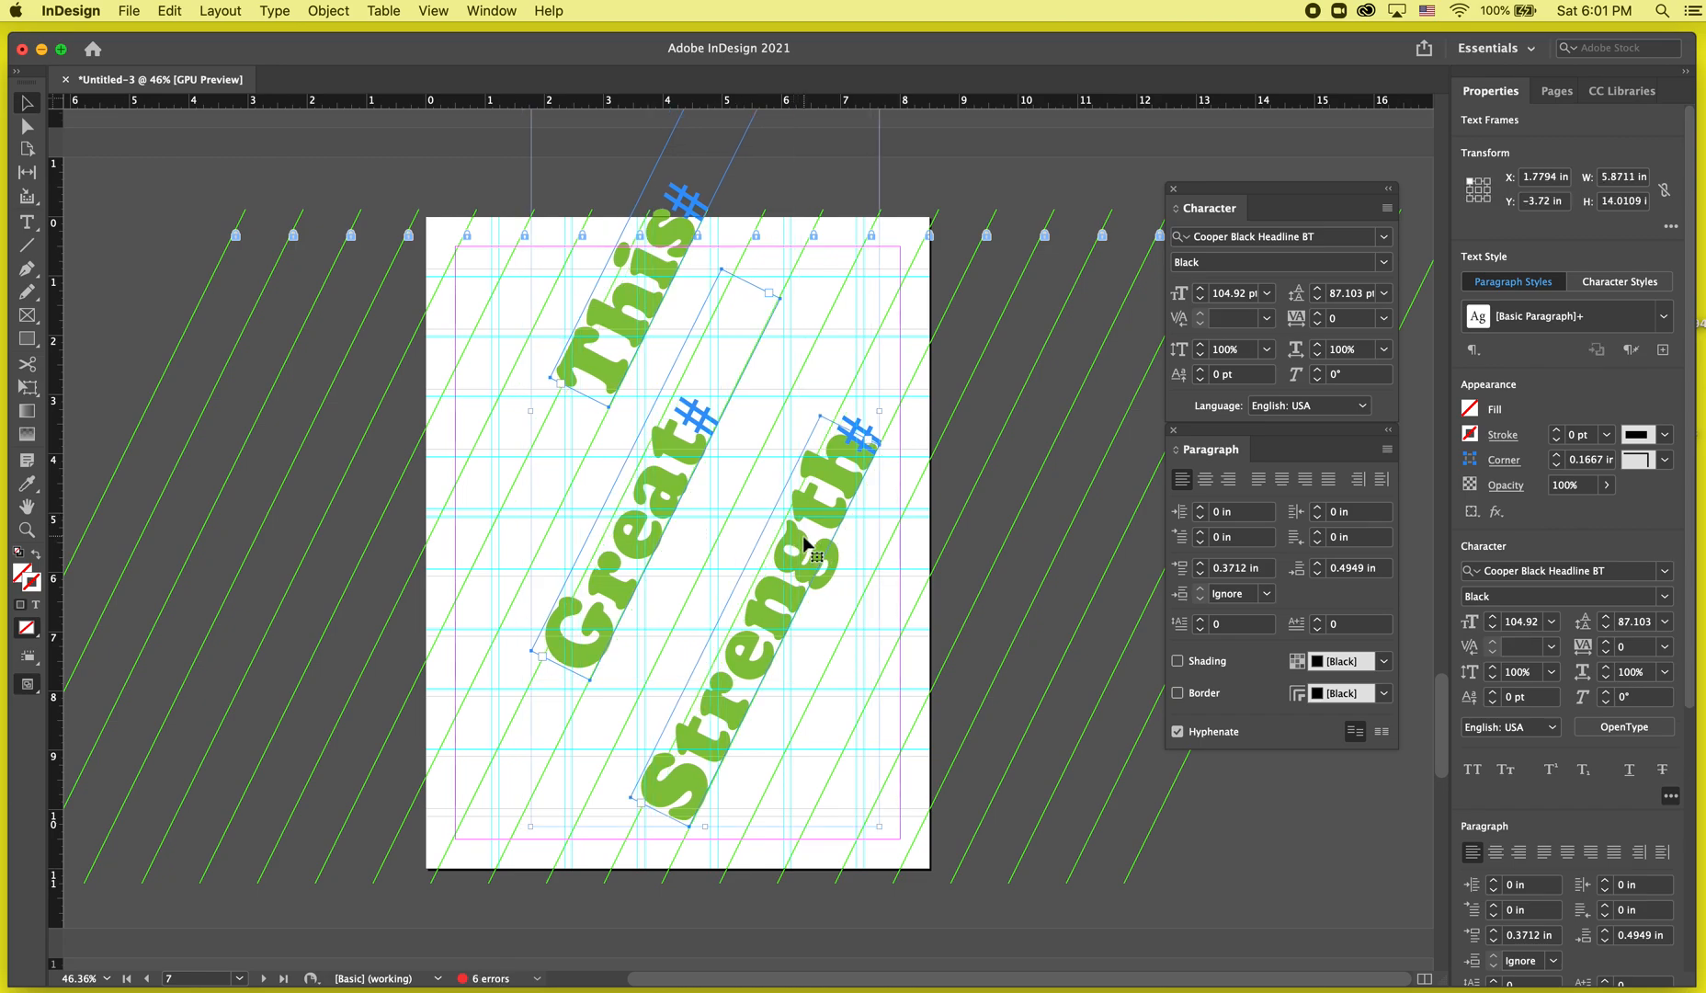
Delete all the diagonal lines from page 7 and its pasteboard.
{"action": "left_click", "coordinate": [805, 543]}
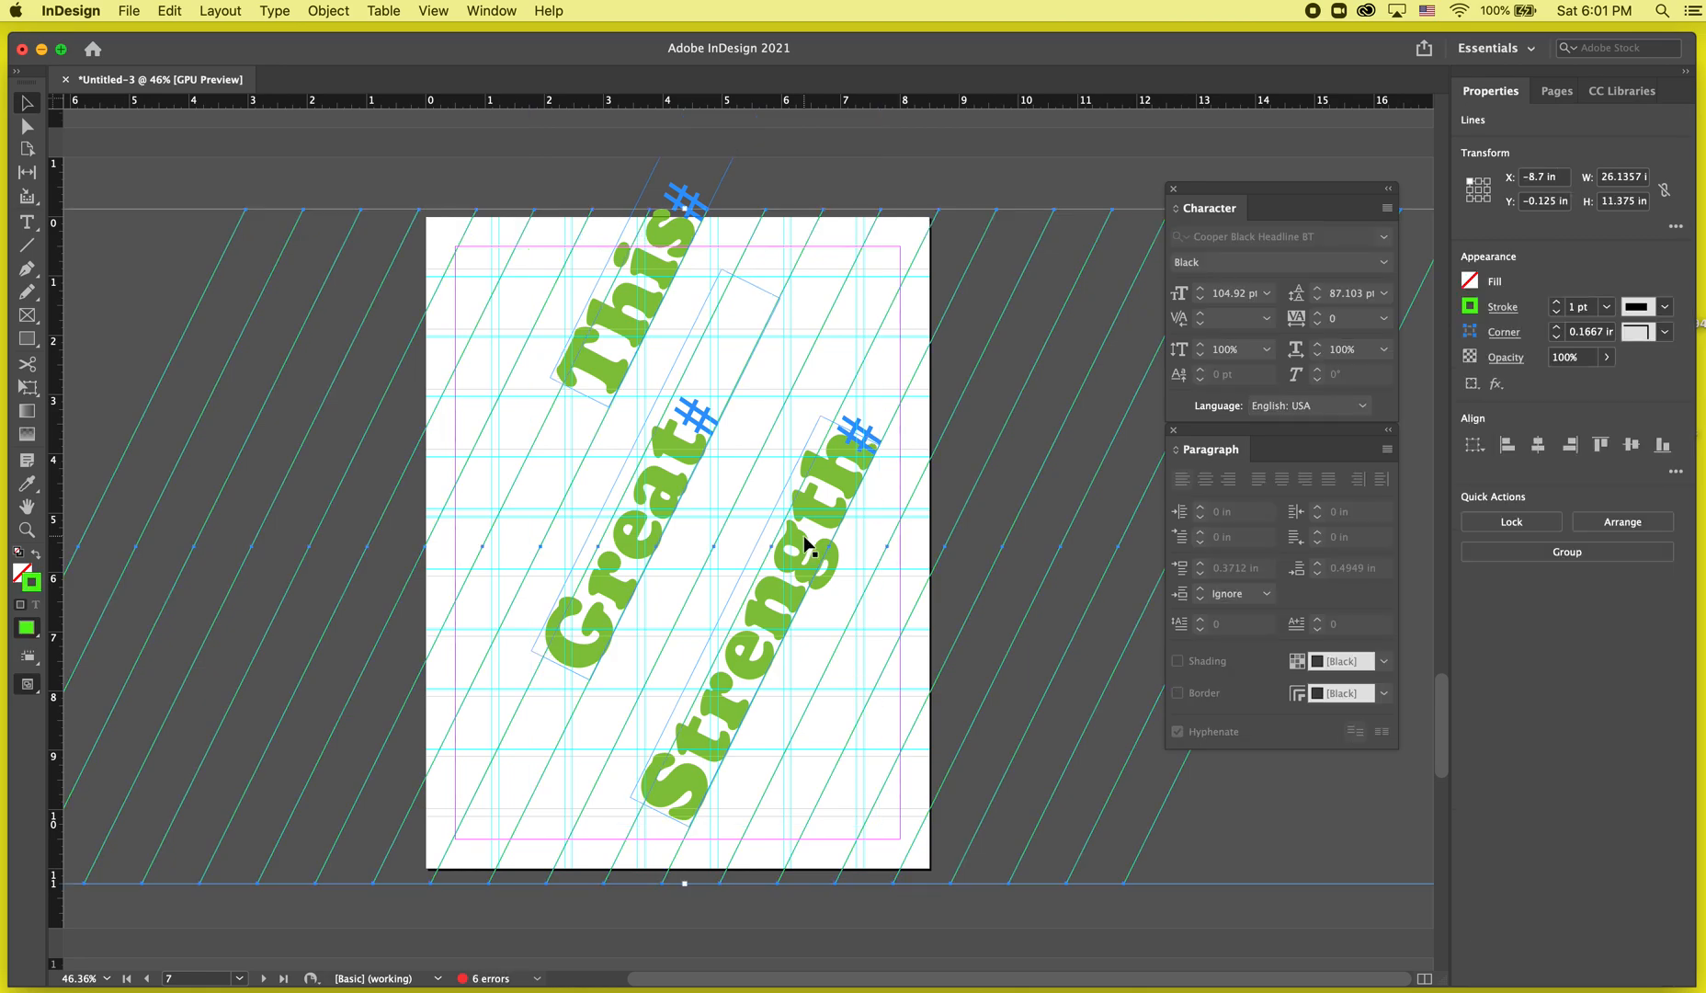
{"action": "scroll", "coordinate": [804, 544], "scroll_direction": "down", "scroll_amount": 3}
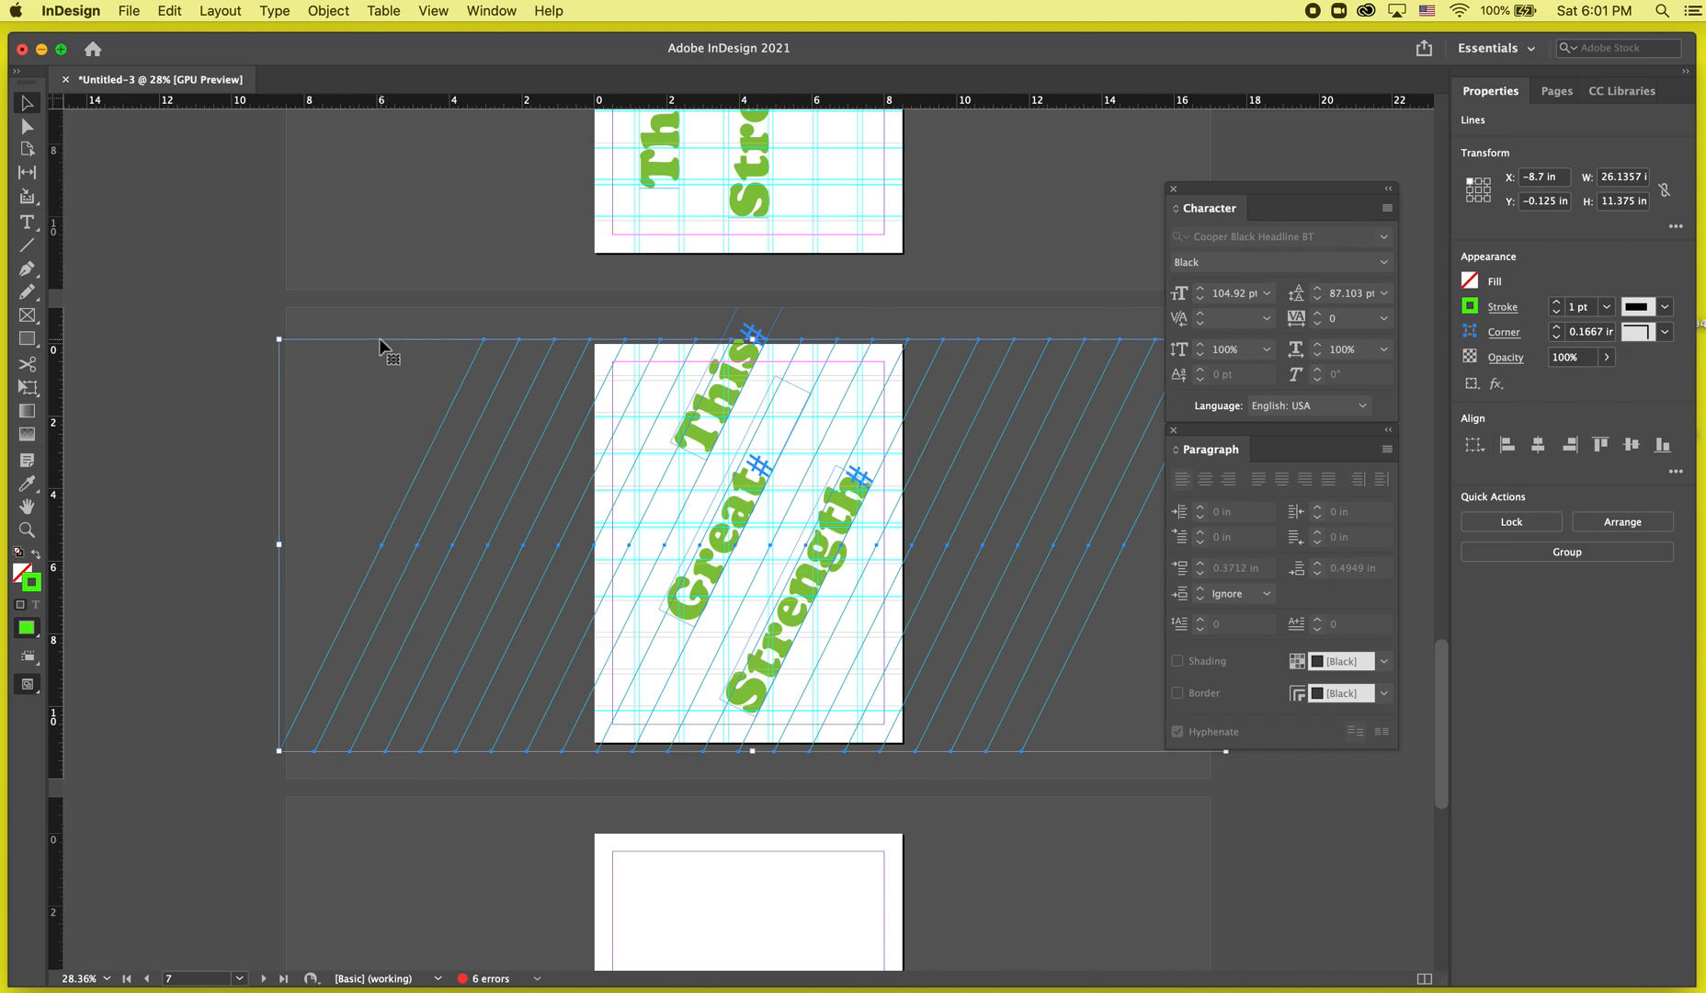
{"action": "left_click_drag", "start_coordinate": [380, 335], "coordinate": [651, 783]}
{"action": "left_click", "coordinate": [652, 778]}
{"action": "key", "text": "super+alt+g"}
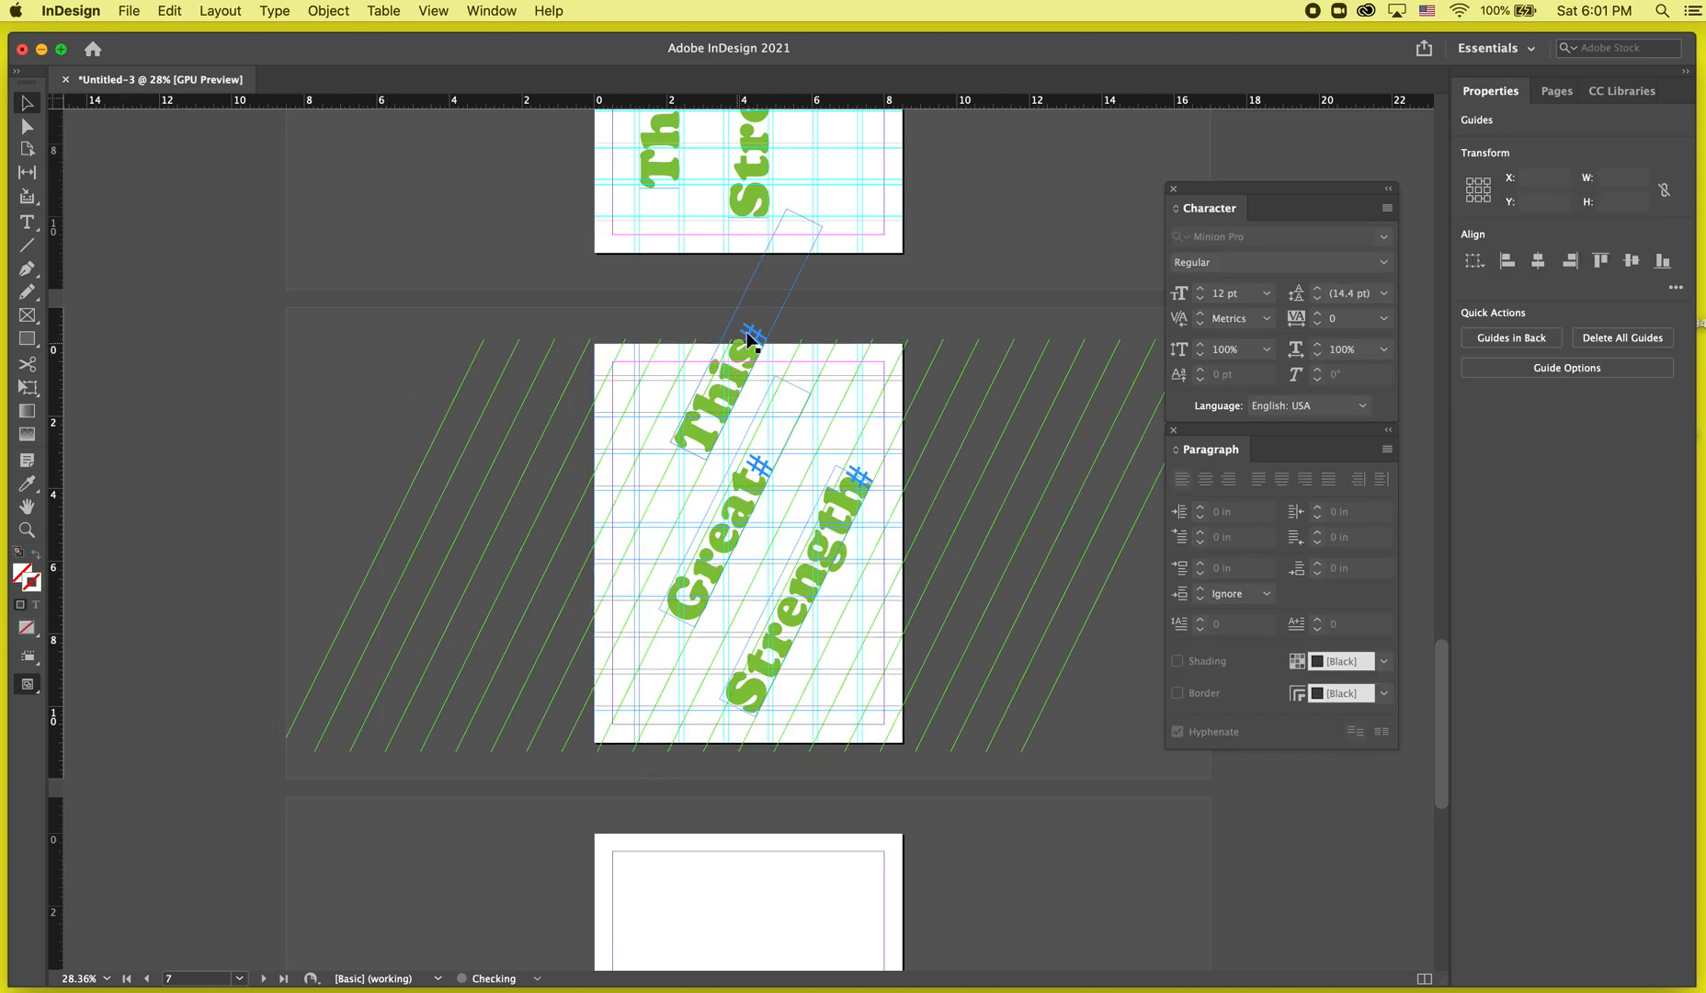
{"action": "left_click", "coordinate": [628, 600]}
{"action": "key", "text": "BackSpace"}
{"action": "left_click_drag", "start_coordinate": [517, 616], "coordinate": [663, 732]}
{"action": "key", "text": "BackSpace"}
{"action": "left_click_drag", "start_coordinate": [1120, 698], "coordinate": [813, 680]}
{"action": "key", "text": "BackSpace"}
{"action": "left_click_drag", "start_coordinate": [644, 724], "coordinate": [808, 757]}
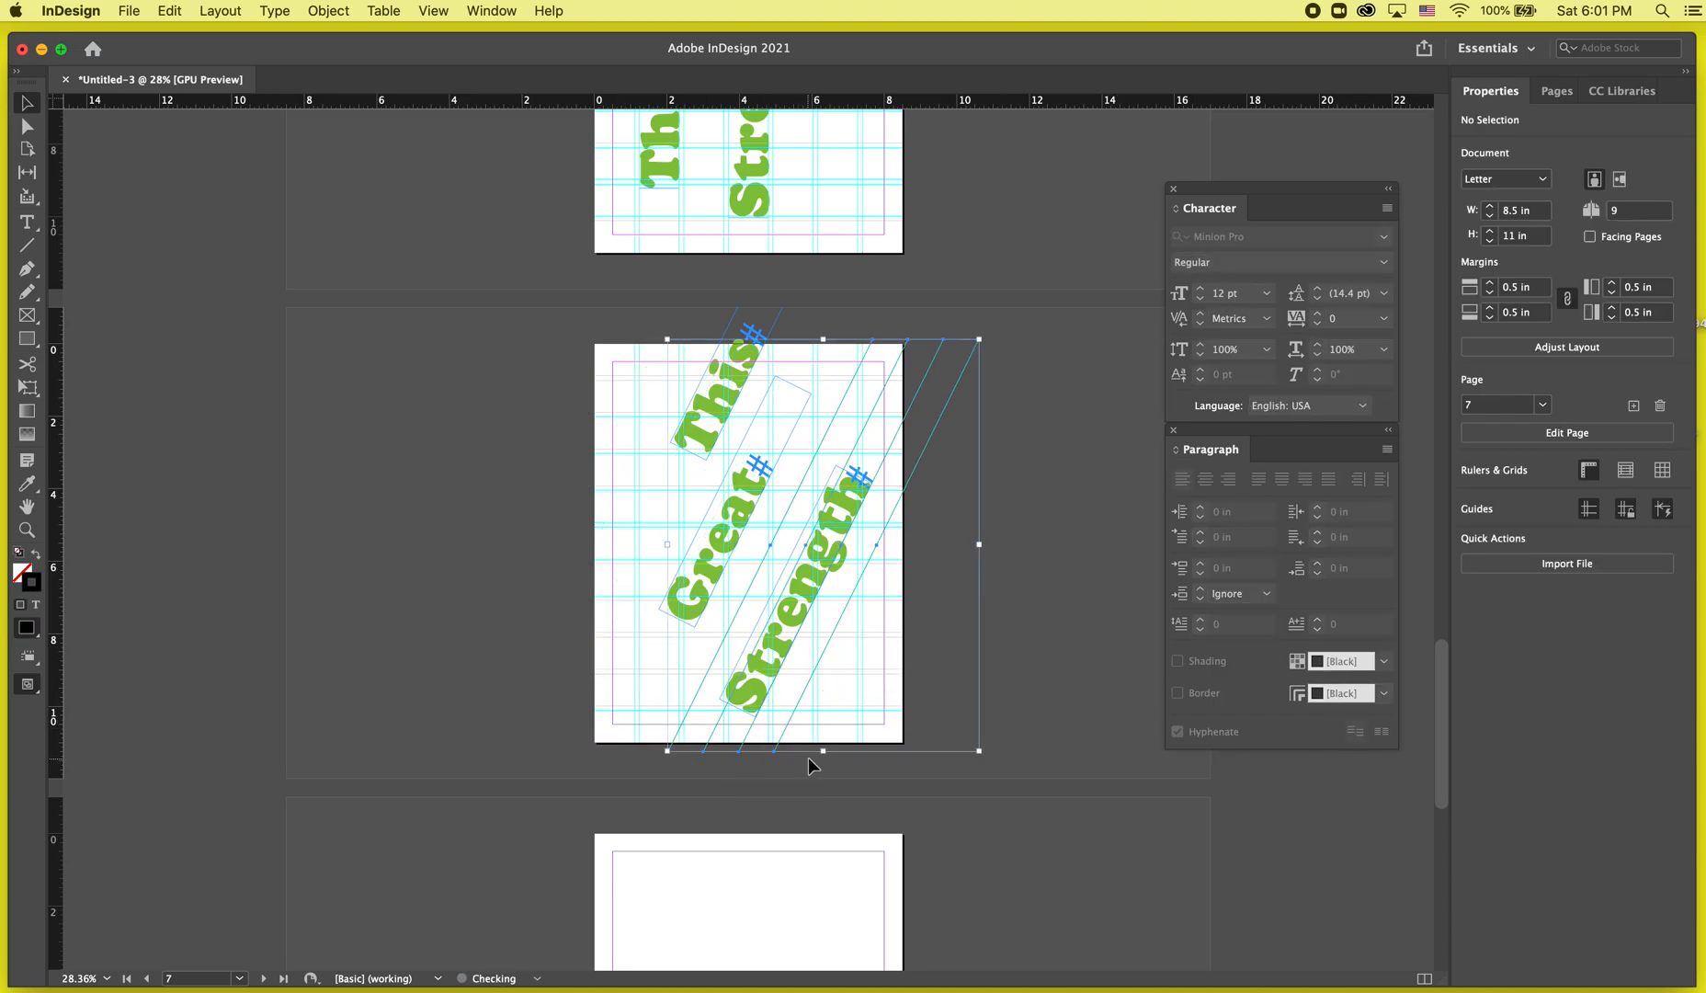
{"action": "key", "text": "BackSpace"}
Preview the document and scroll between the pages to examine the rotated text layout on page 7.
{"action": "key", "text": "w"}
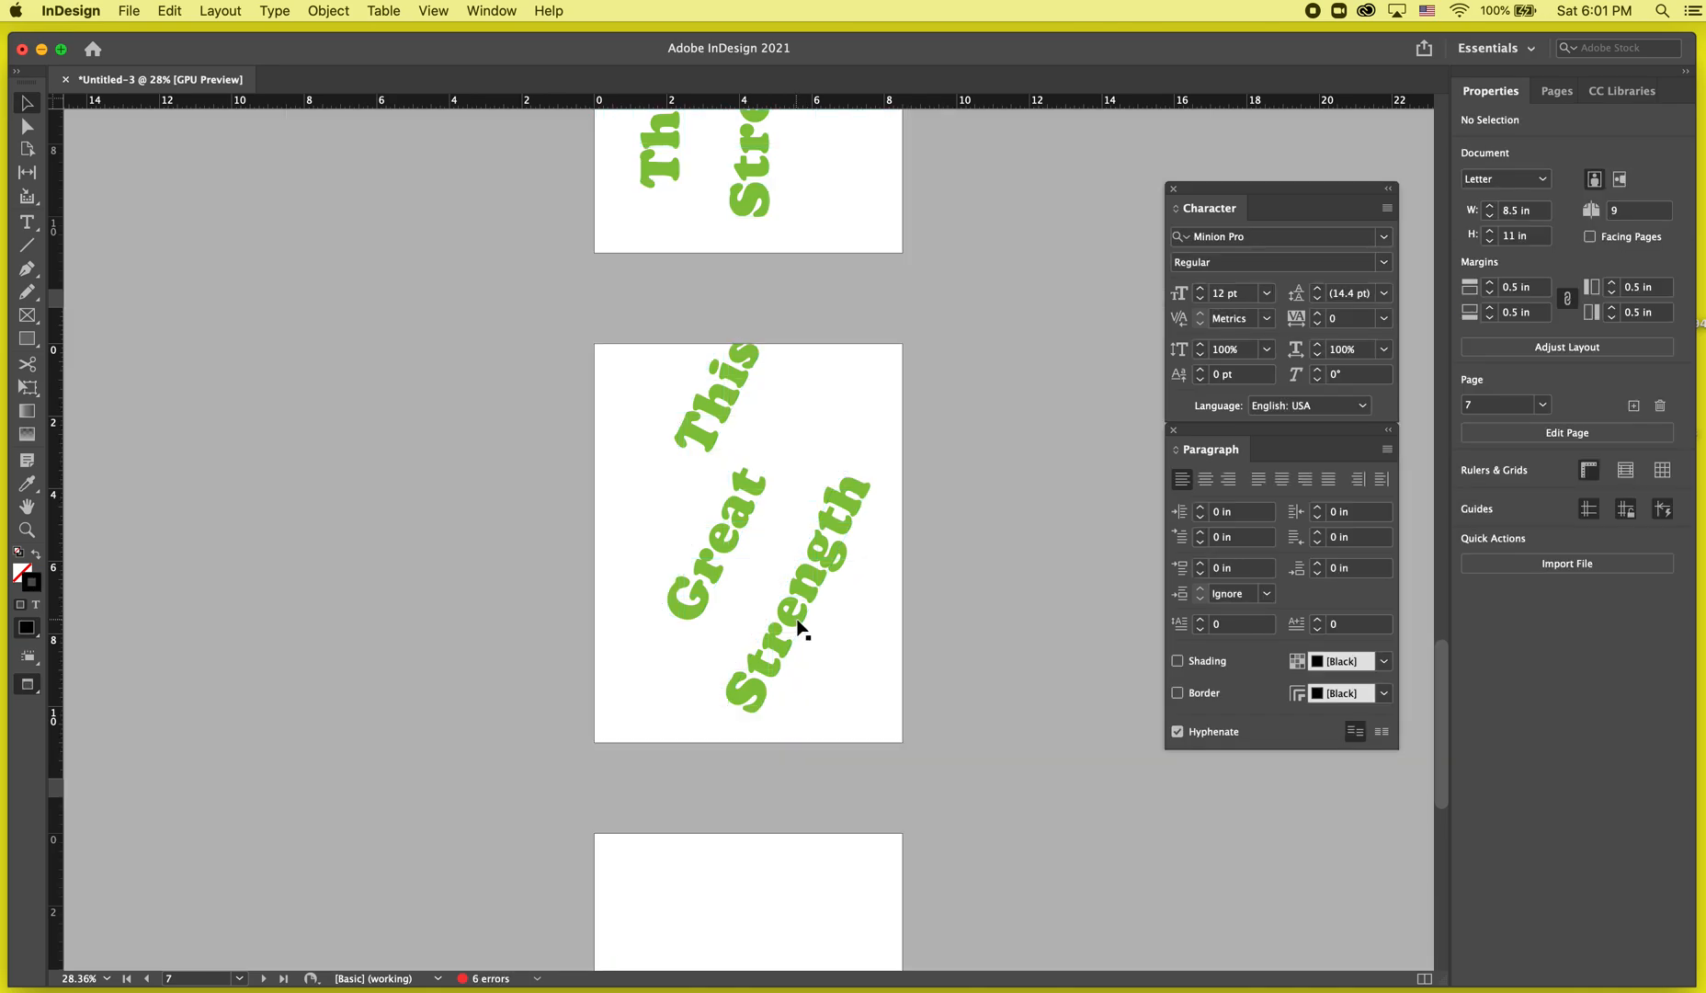
{"action": "key", "text": "w"}
{"action": "key", "text": "w"}
{"action": "key", "text": "super+equal"}
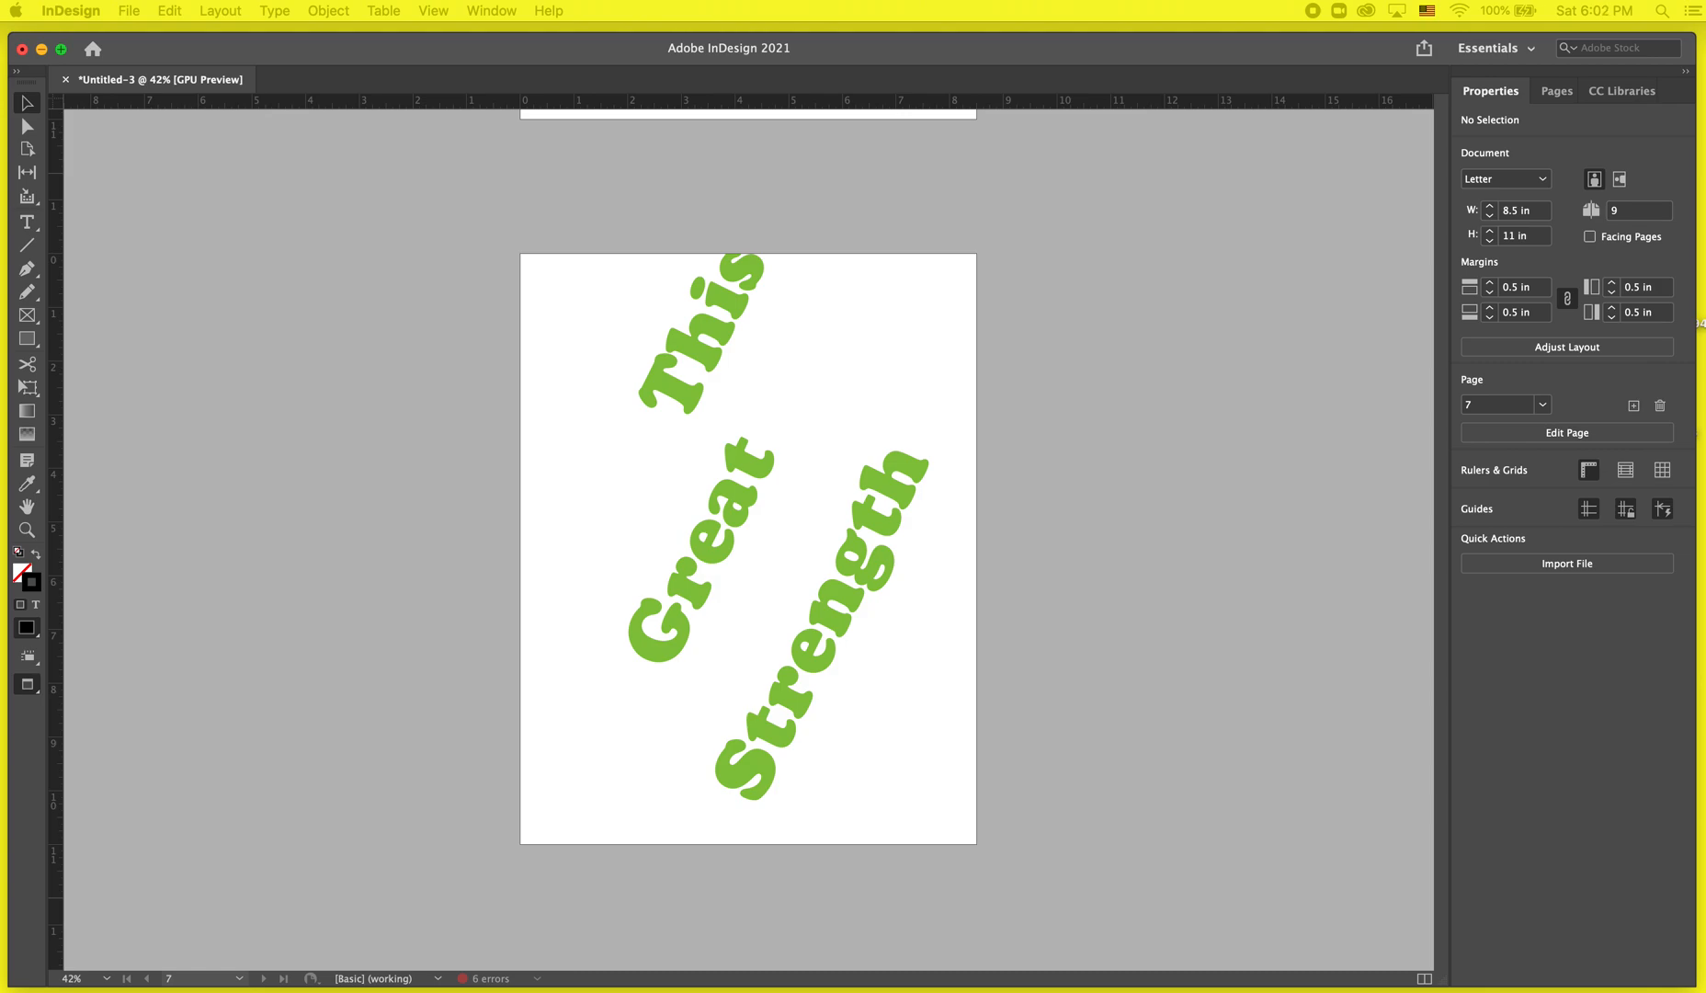
{"action": "scroll", "coordinate": [1231, 636], "scroll_direction": "up", "scroll_amount": 20}
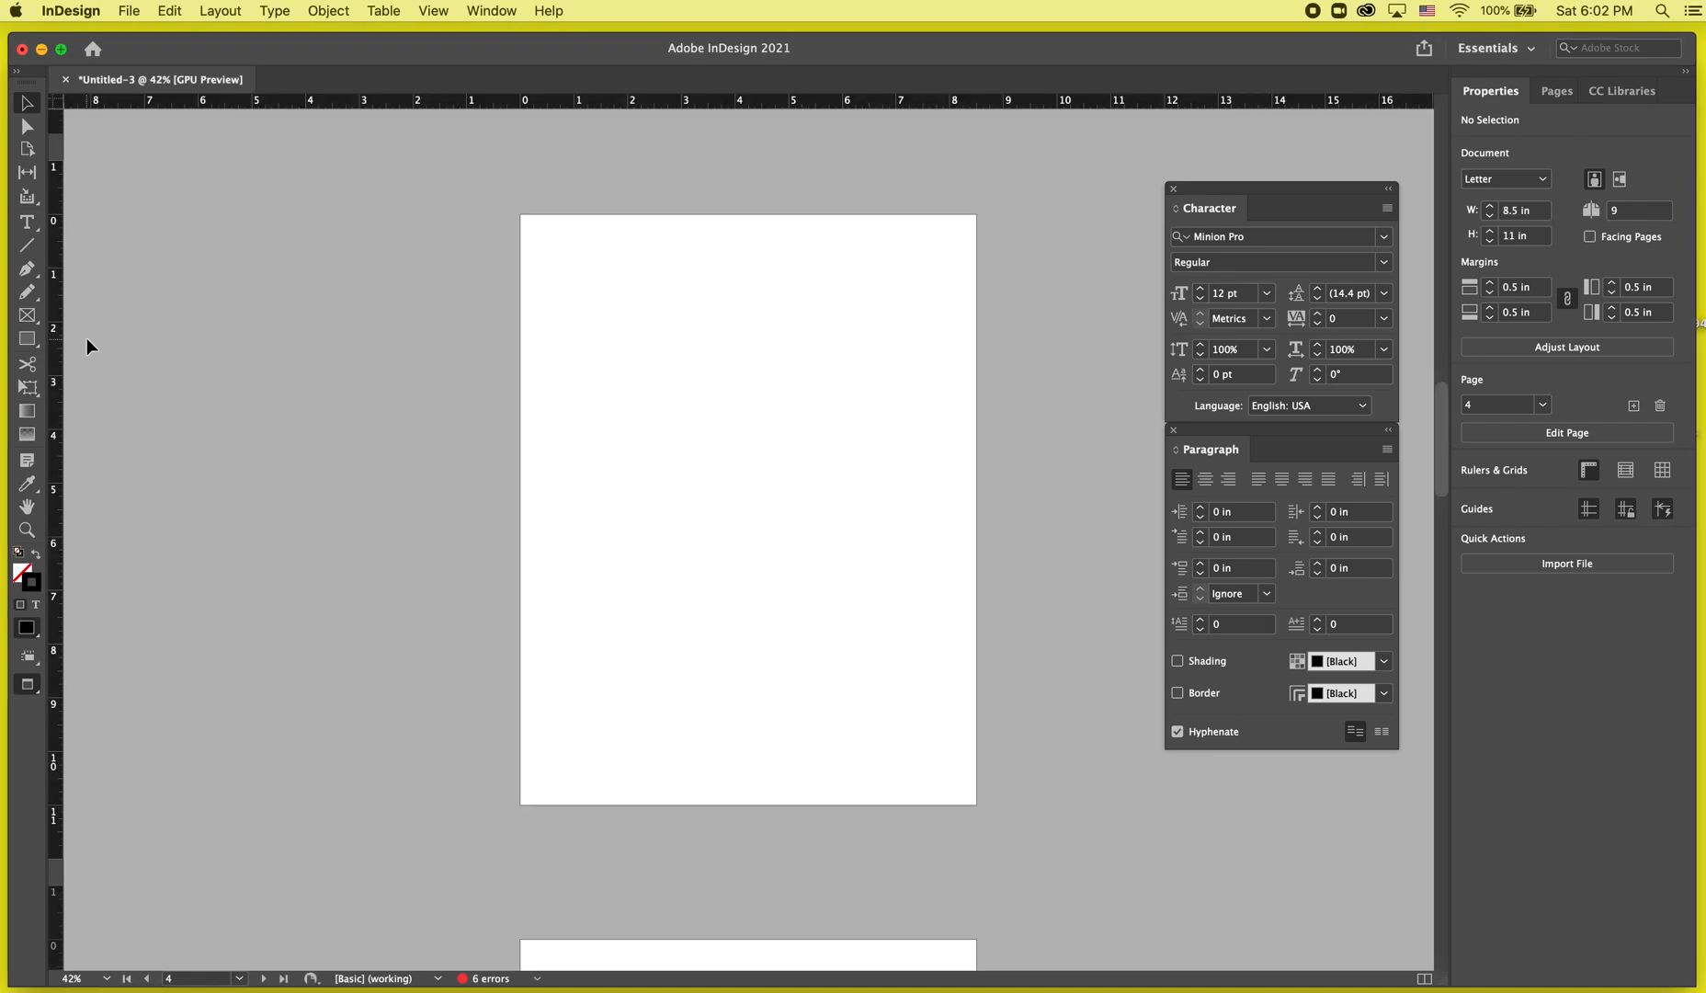
{"action": "left_click", "coordinate": [478, 9]}
{"action": "mouse_move", "coordinate": [433, 10]}
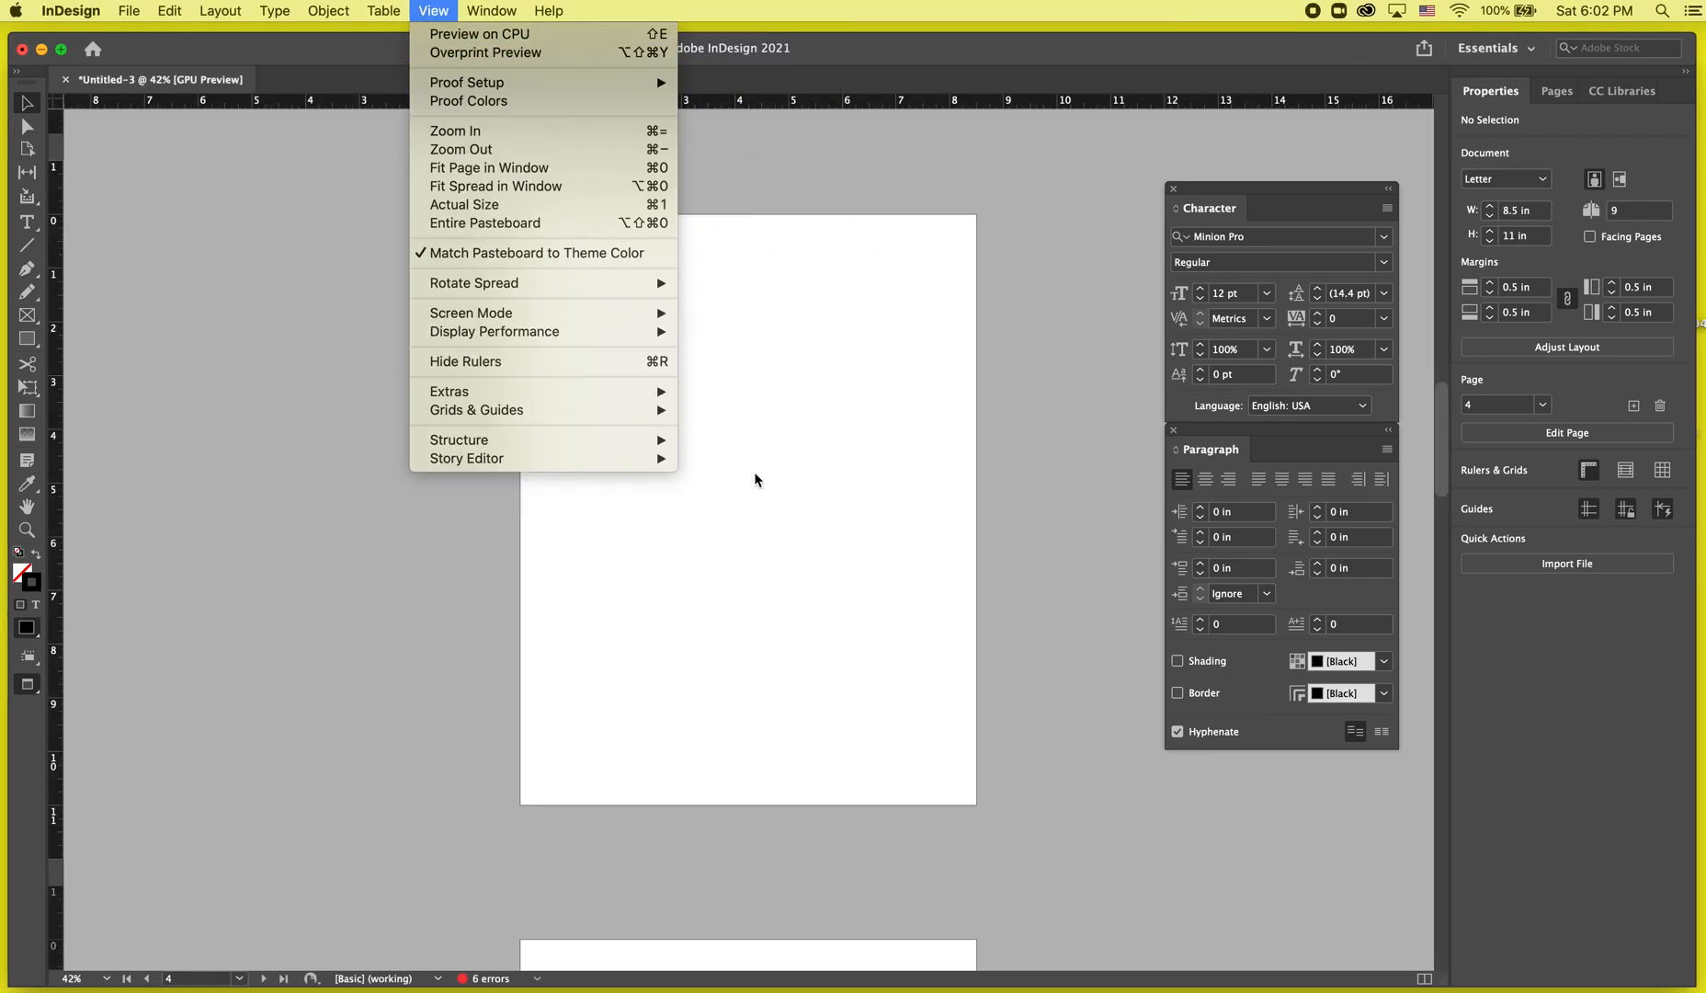
{"action": "left_click", "coordinate": [404, 129]}
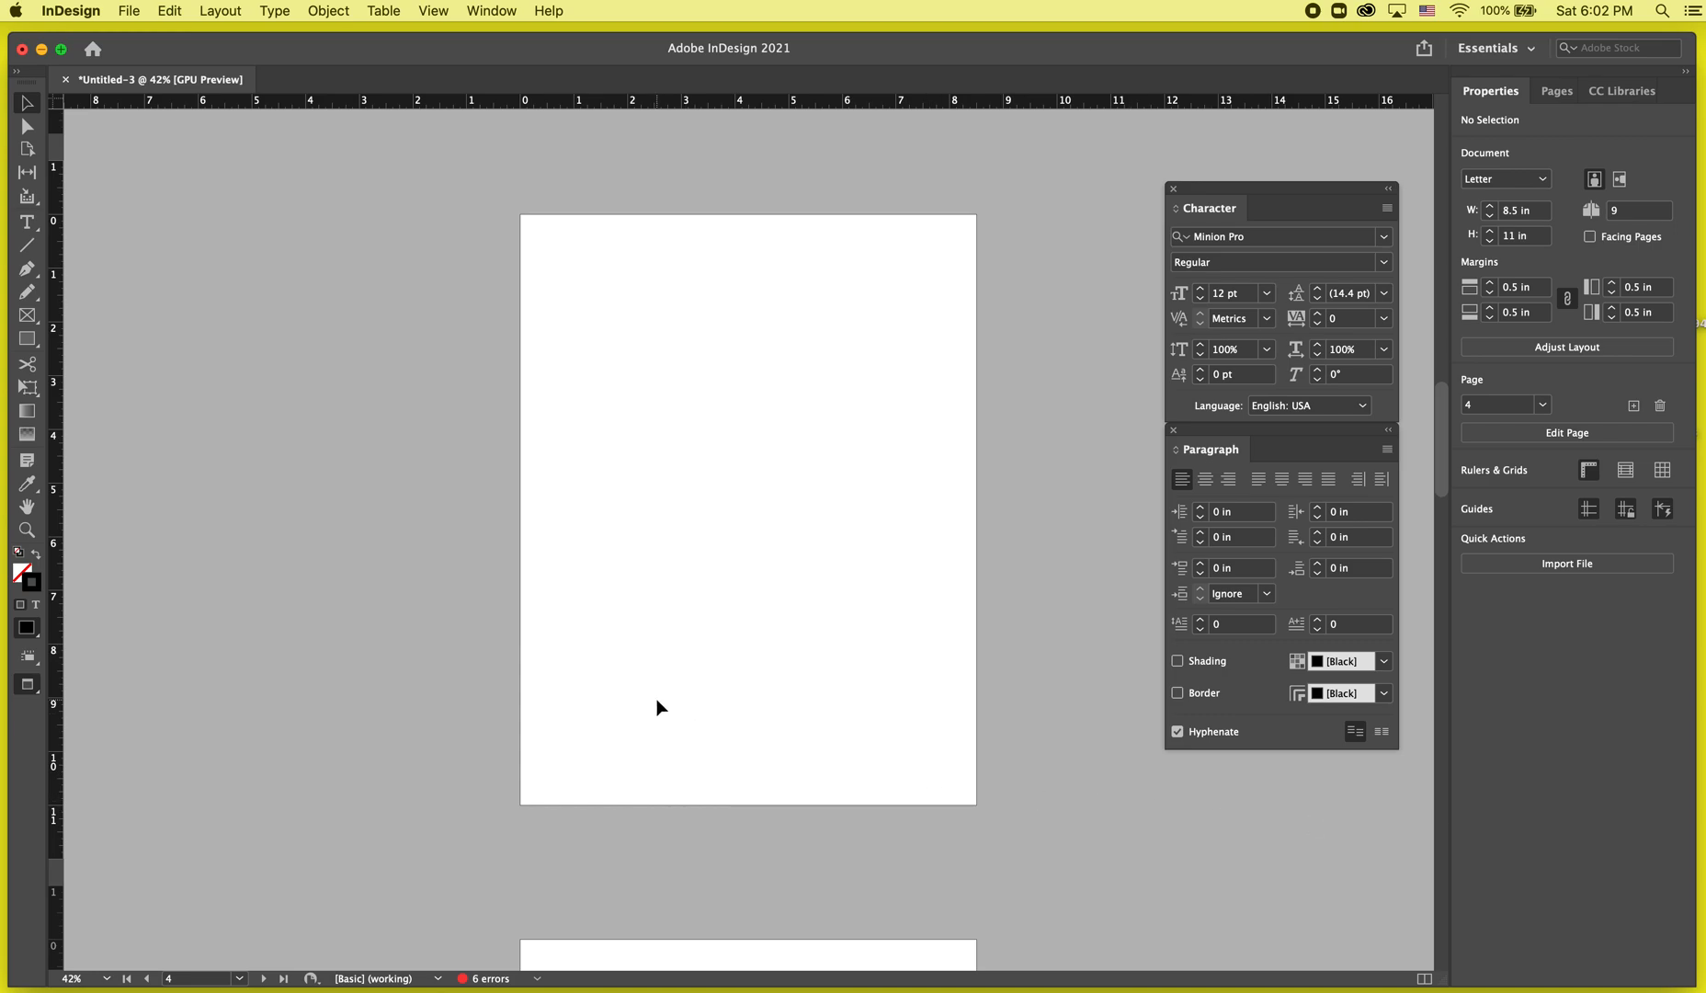
{"action": "scroll", "coordinate": [656, 700], "scroll_direction": "down", "scroll_amount": 10}
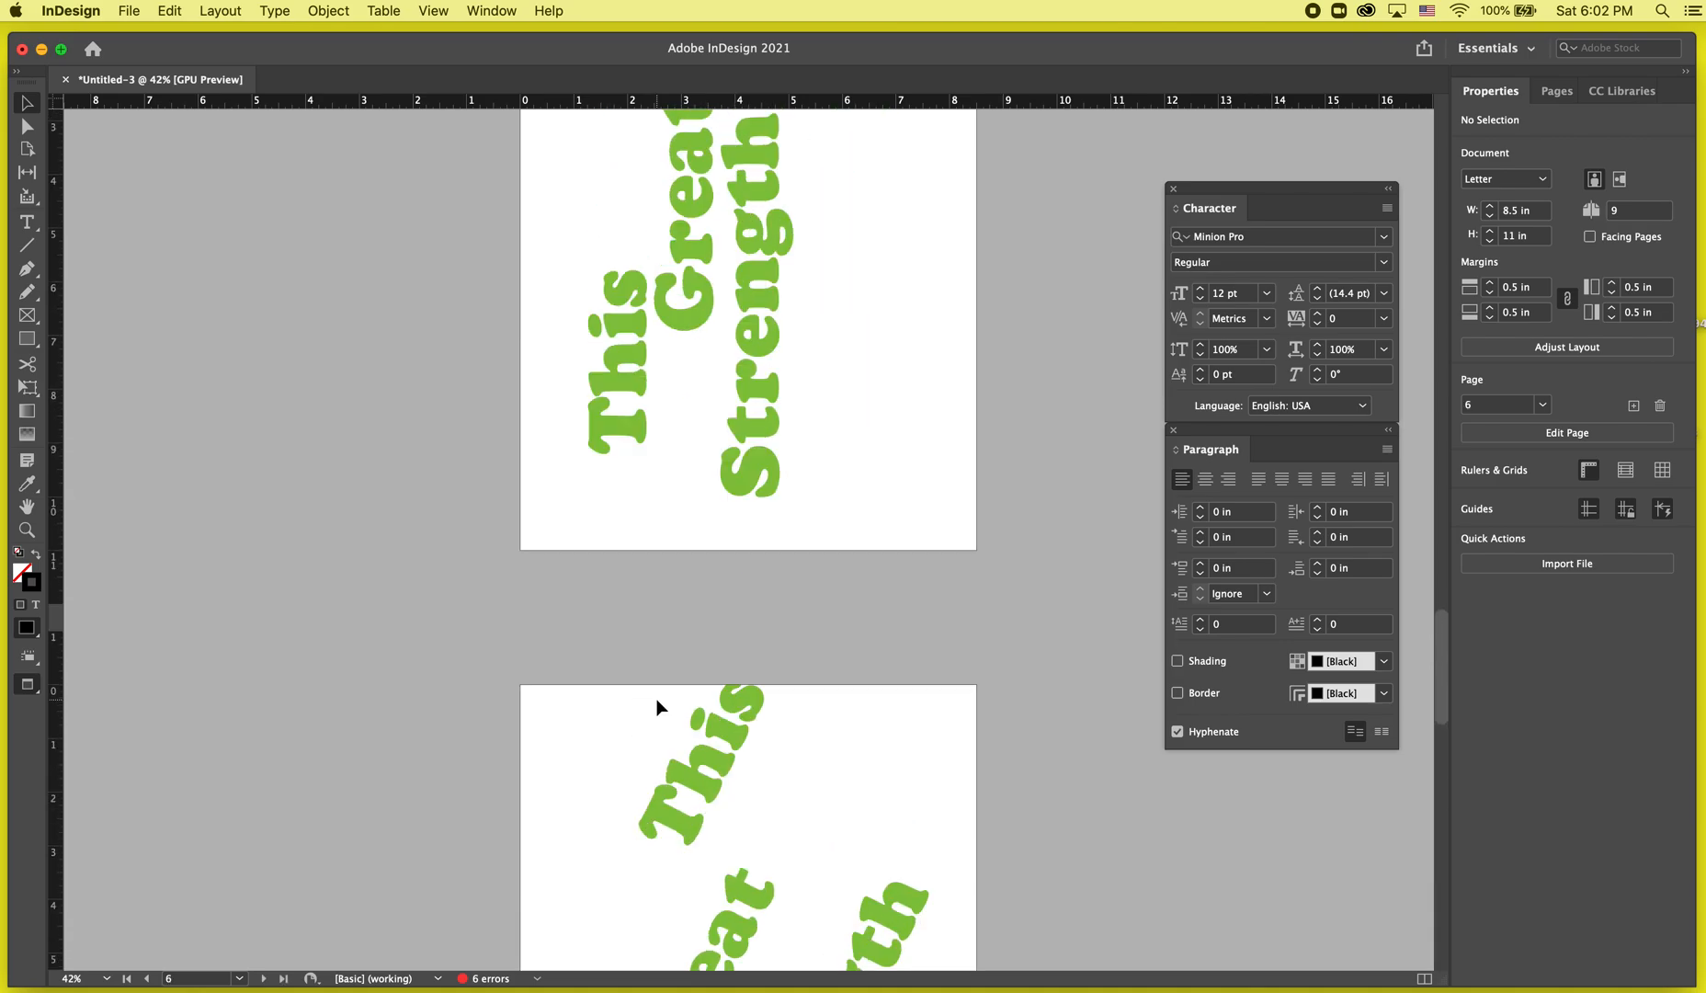
{"action": "scroll", "coordinate": [656, 703], "scroll_direction": "up", "scroll_amount": 4}
{"action": "scroll", "coordinate": [653, 732], "scroll_direction": "down", "scroll_amount": 5}
{"action": "scroll", "coordinate": [652, 733], "scroll_direction": "up", "scroll_amount": 5}
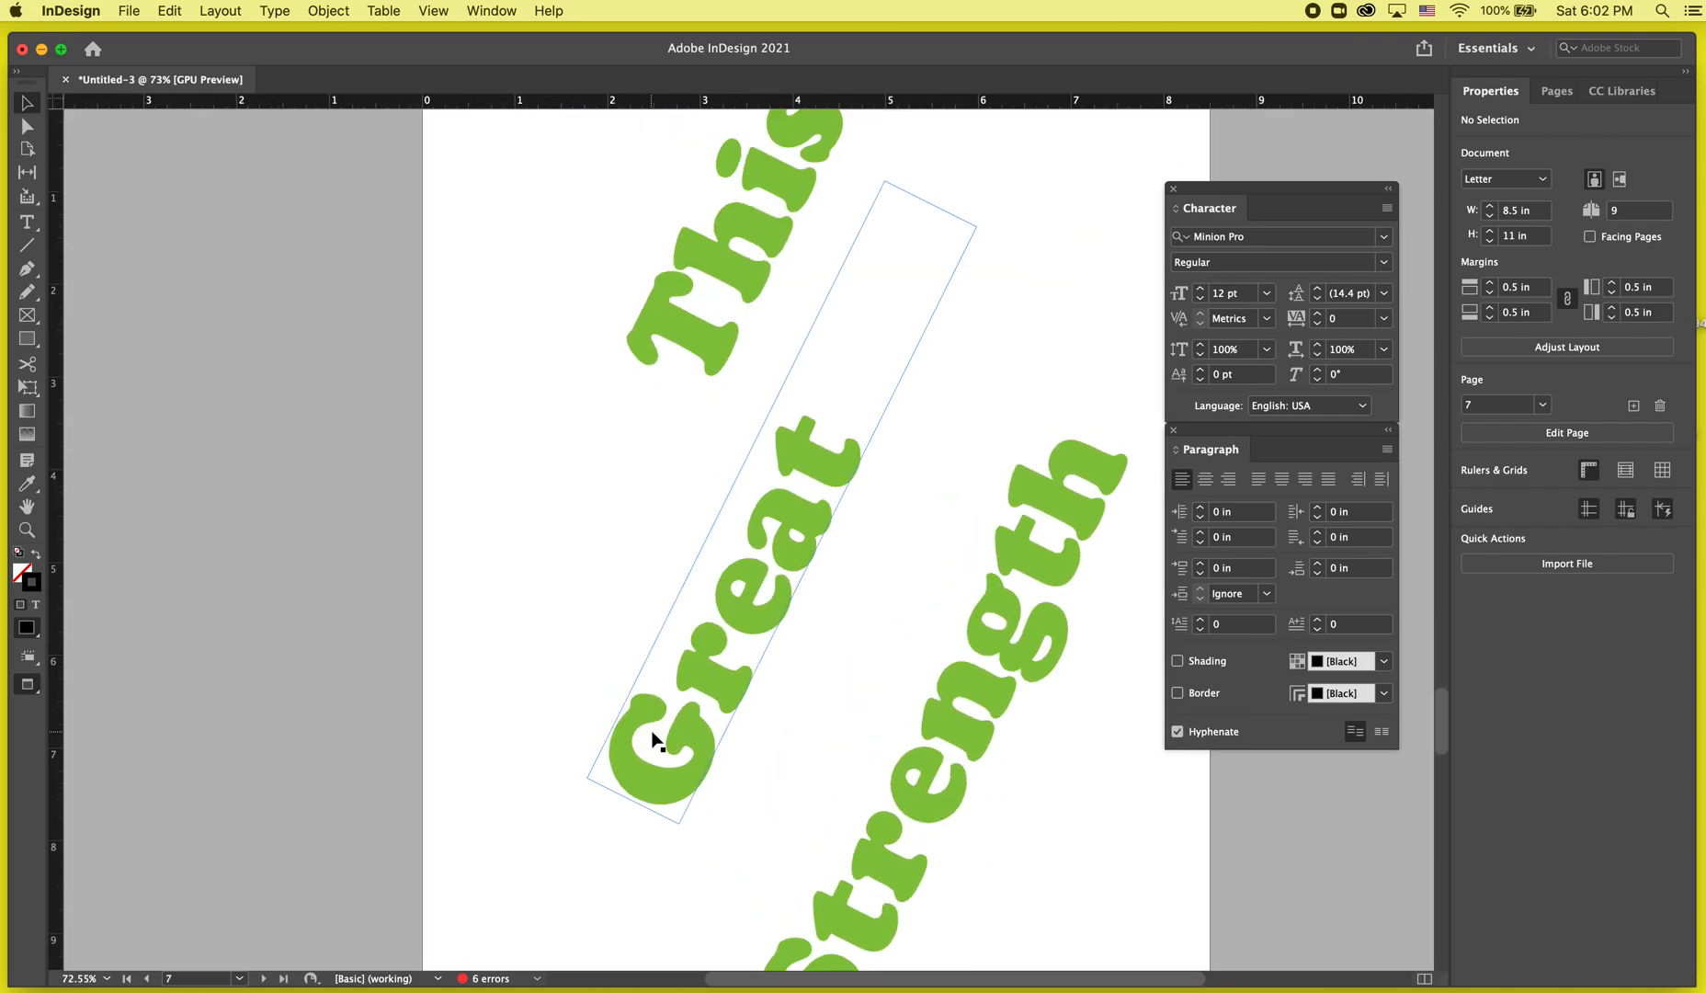
{"action": "scroll", "coordinate": [653, 736], "scroll_direction": "down", "scroll_amount": 4}
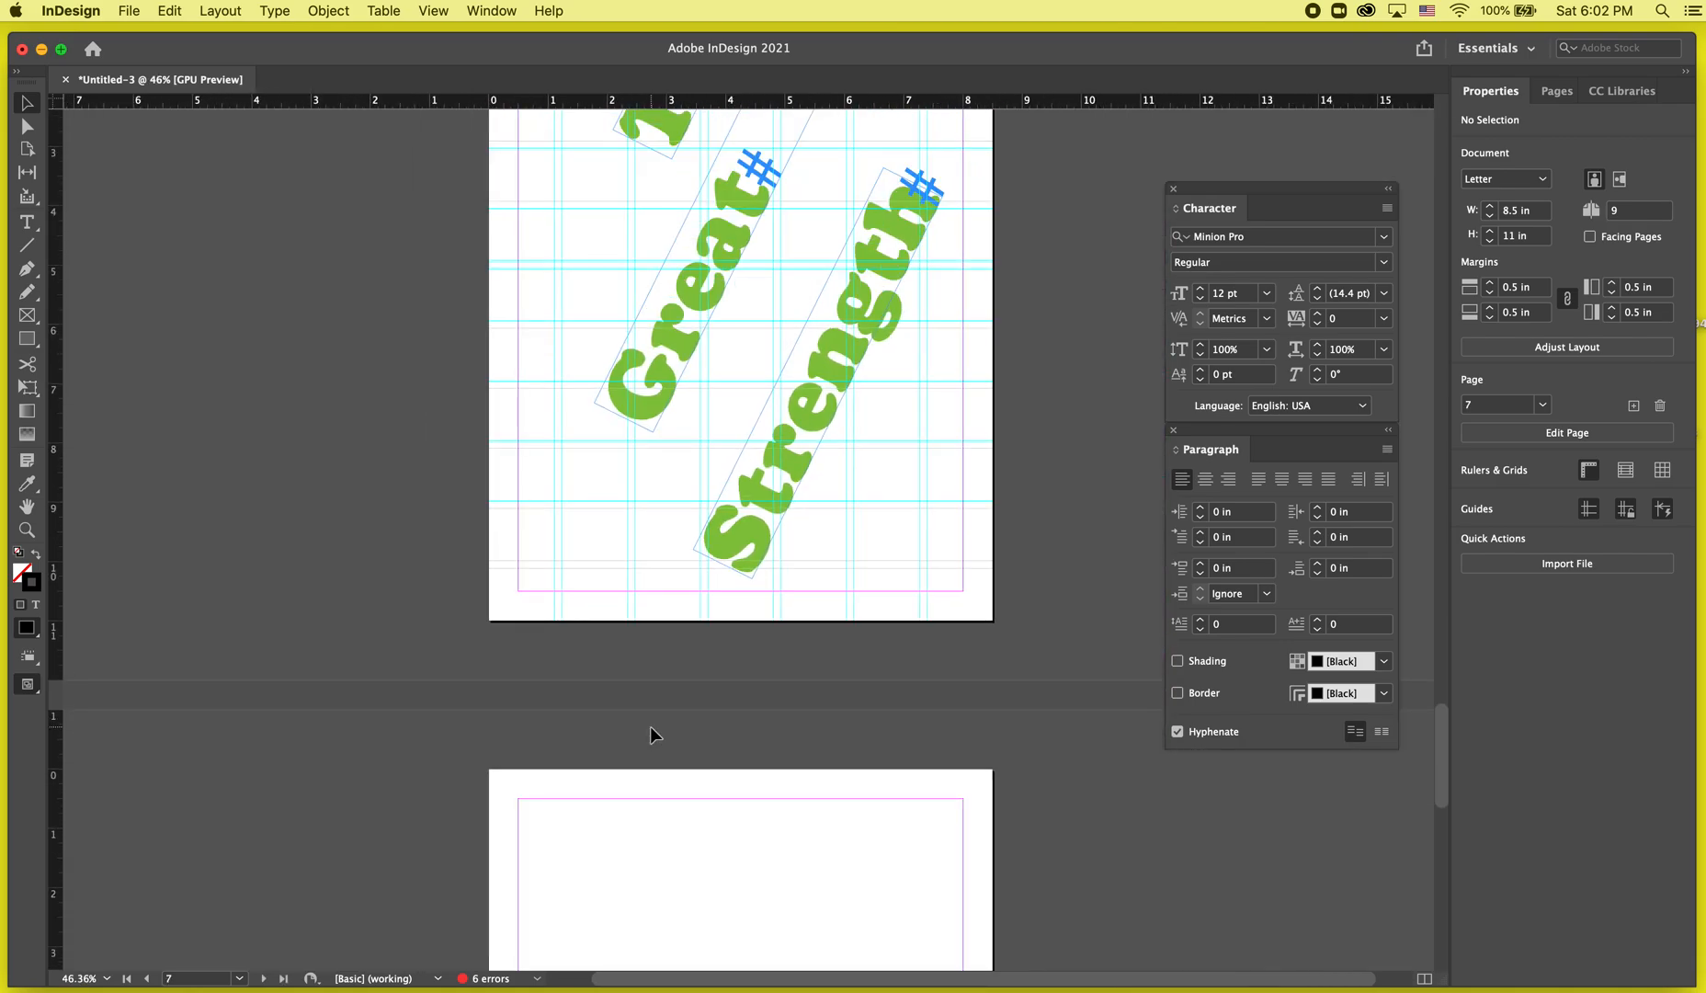
{"action": "scroll", "coordinate": [651, 346], "scroll_direction": "down", "scroll_amount": 3}
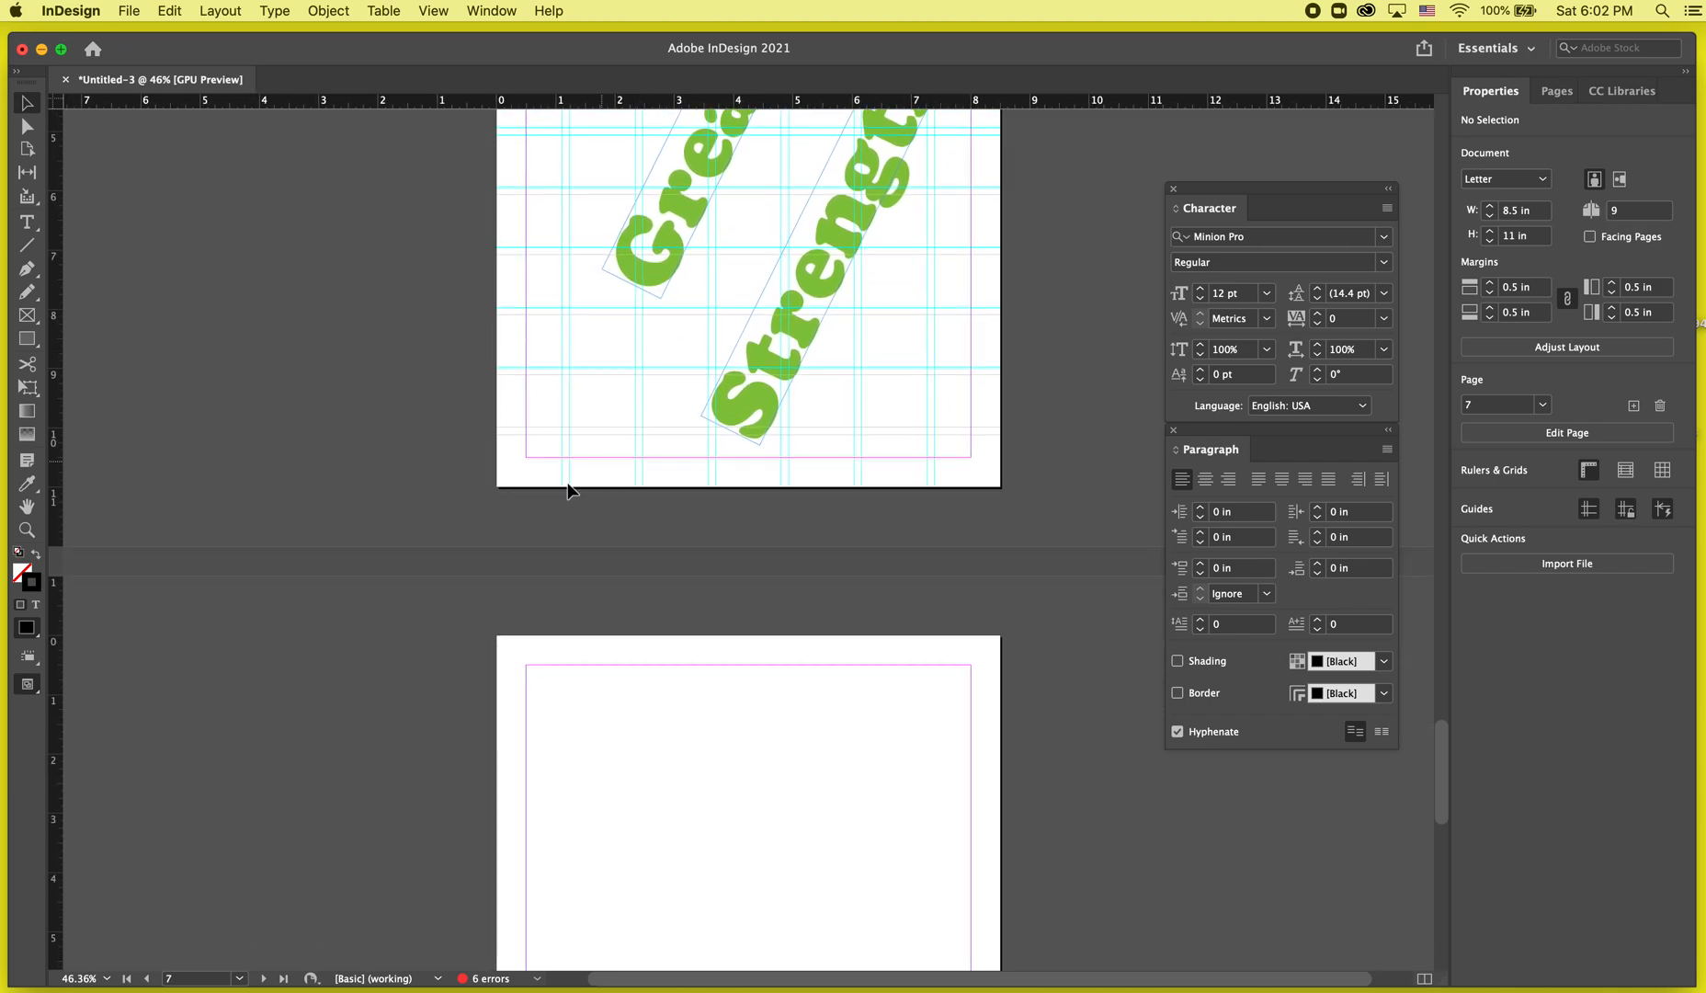